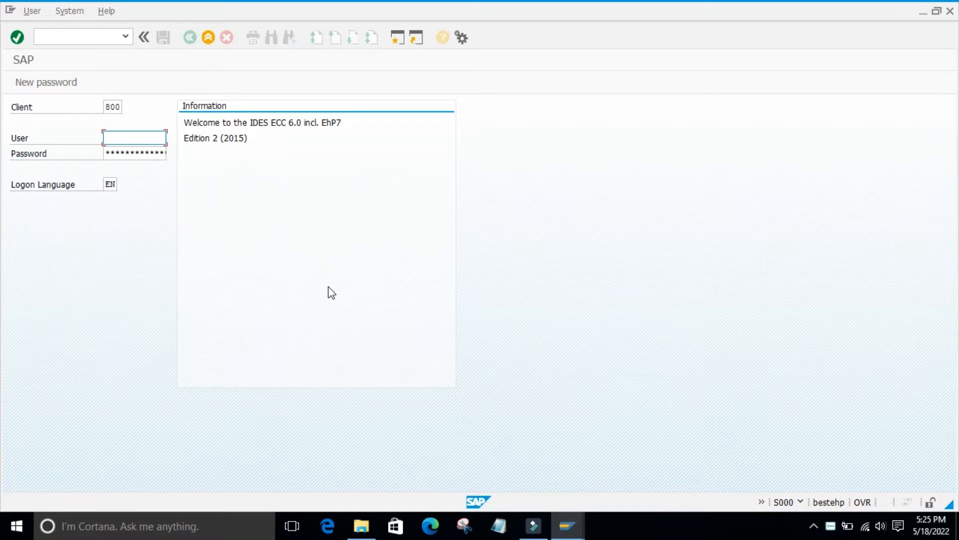
Log on to client 800 with the suggested user ID and stored password, continuing this logon and ending any others.
{"action": "key", "text": "Down"}
{"action": "key", "text": "Down"}
{"action": "key", "text": "Return"}
{"action": "key", "text": "Tab"}
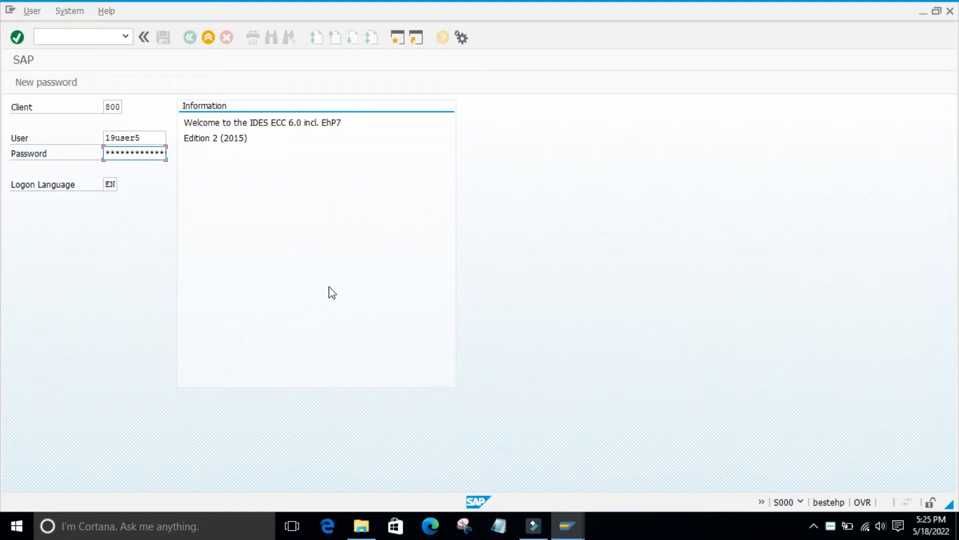
{"action": "key", "text": "Return"}
{"action": "left_click", "coordinate": [123, 404]}
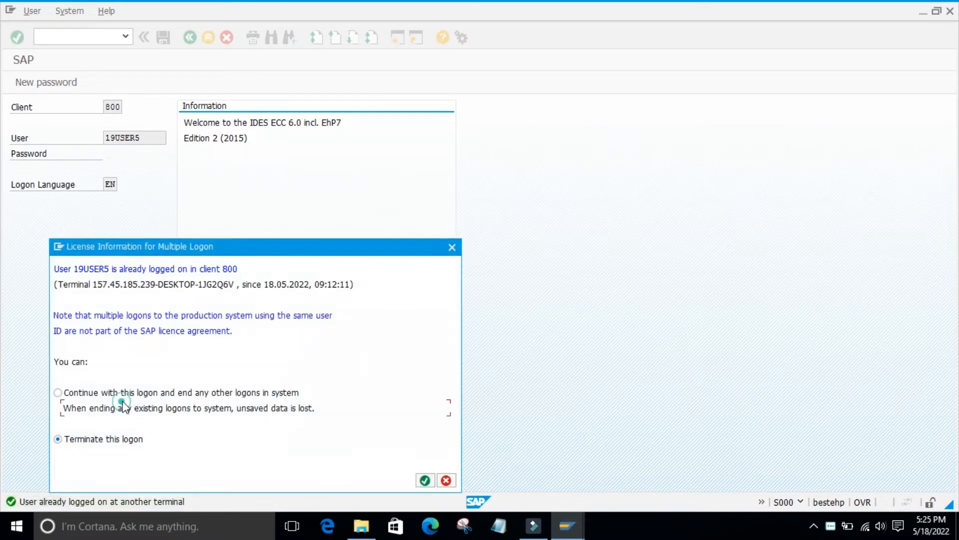
{"action": "left_click", "coordinate": [77, 393]}
{"action": "left_click", "coordinate": [425, 481]}
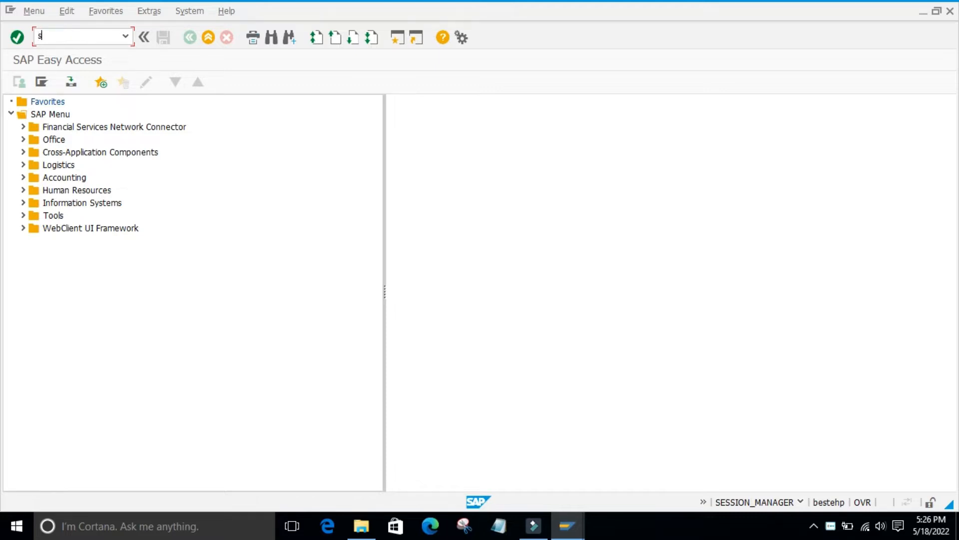
Start transaction SPRO and open the SAP Reference IMG.
{"action": "key", "text": "Return"}
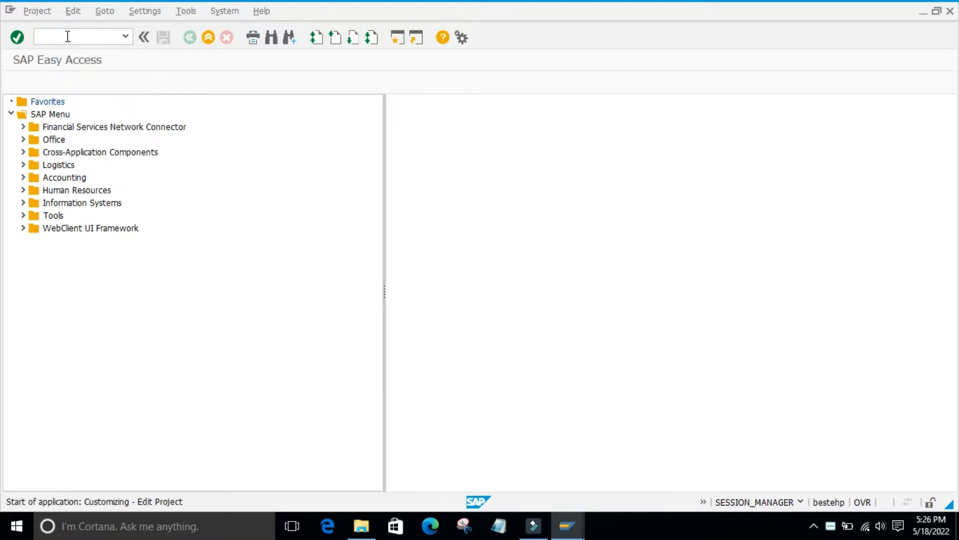
{"action": "left_click", "coordinate": [69, 83]}
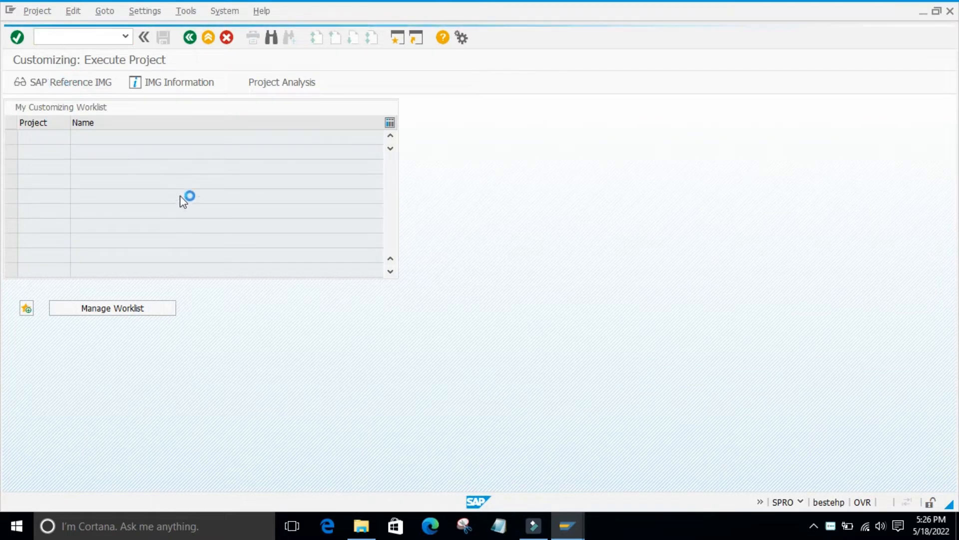
Expand Logistics - General, Material Master and Field Selection in the implementation guide, leaving Configuring the Material Master collapsed.
{"action": "scroll", "coordinate": [112, 233], "scroll_direction": "down", "scroll_amount": 2}
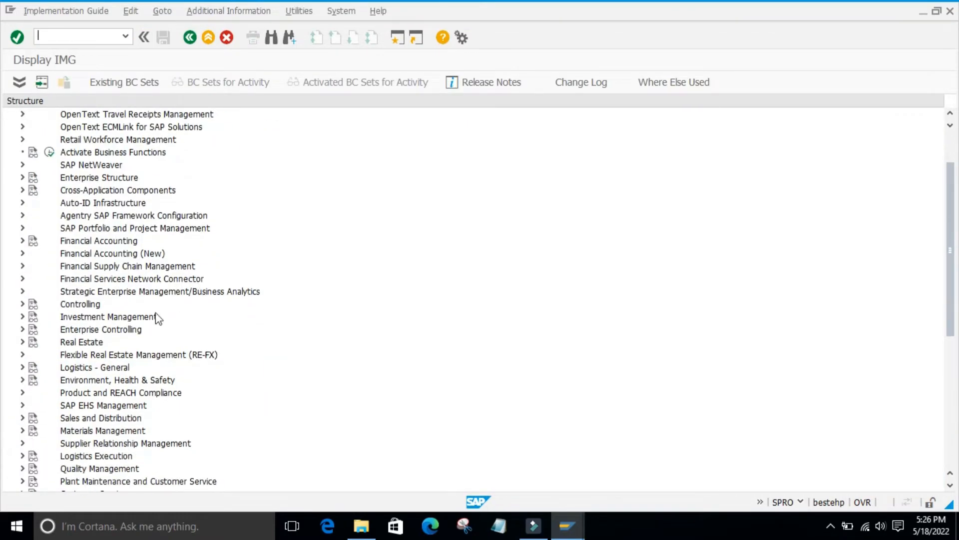
{"action": "scroll", "coordinate": [160, 314], "scroll_direction": "down", "scroll_amount": 2}
{"action": "scroll", "coordinate": [165, 307], "scroll_direction": "up", "scroll_amount": 3}
{"action": "scroll", "coordinate": [157, 296], "scroll_direction": "up", "scroll_amount": 1}
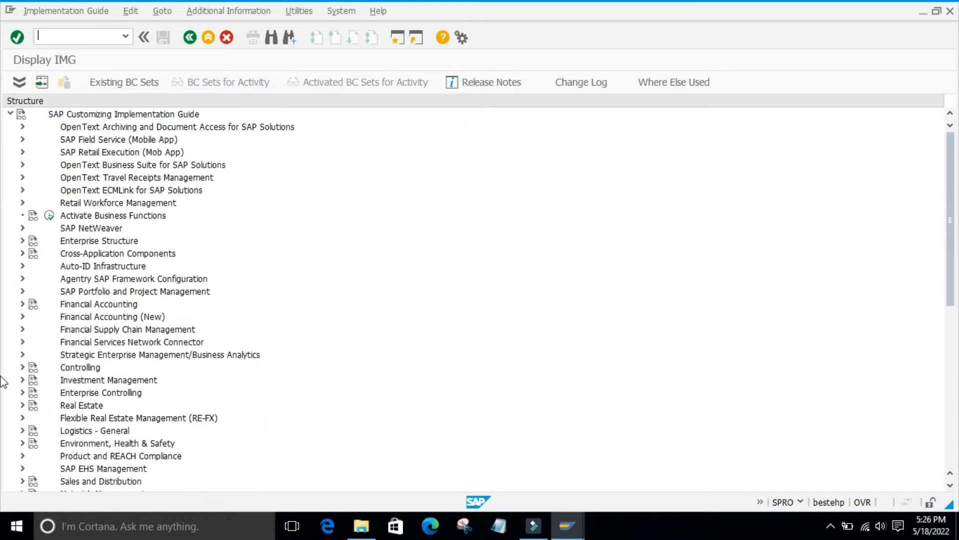
{"action": "scroll", "coordinate": [96, 315], "scroll_direction": "down", "scroll_amount": 4}
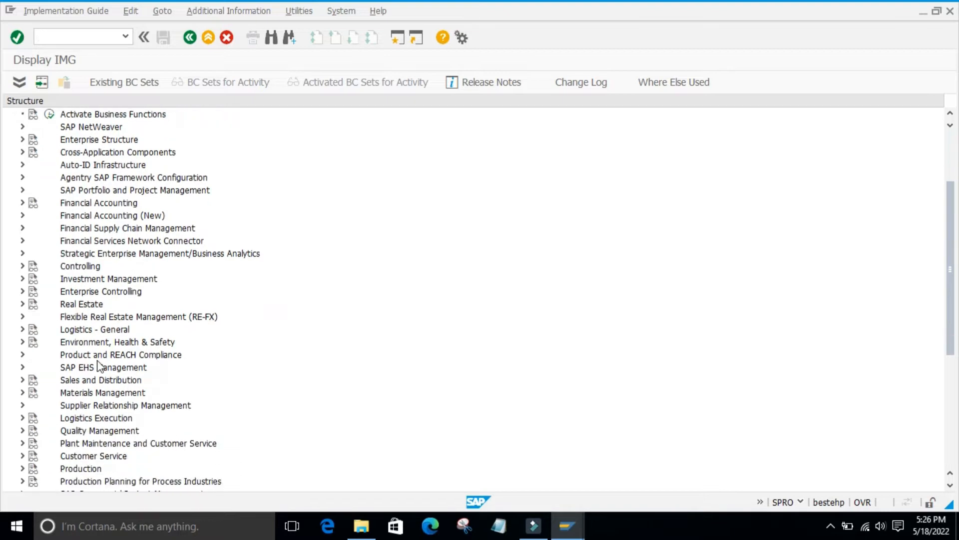
{"action": "left_click", "coordinate": [21, 330]}
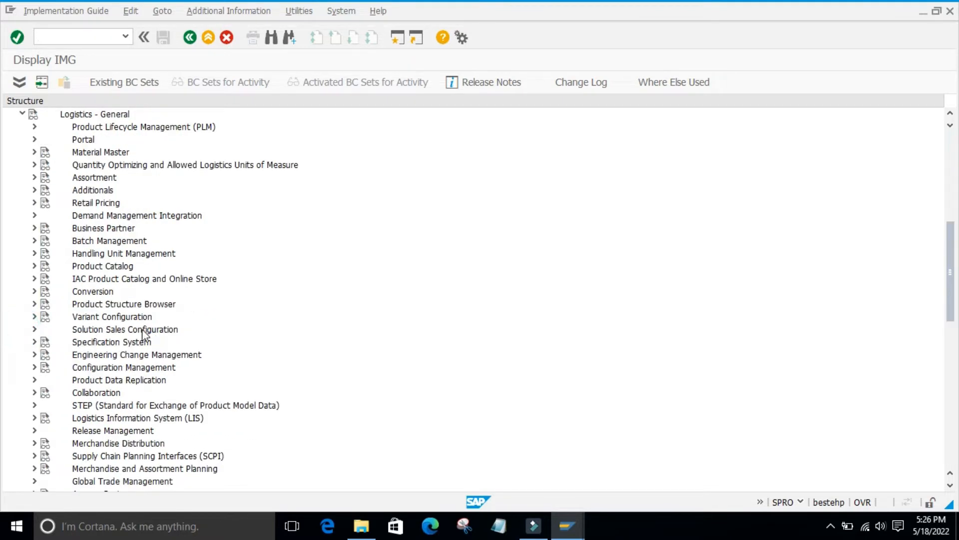
{"action": "left_click", "coordinate": [34, 151]}
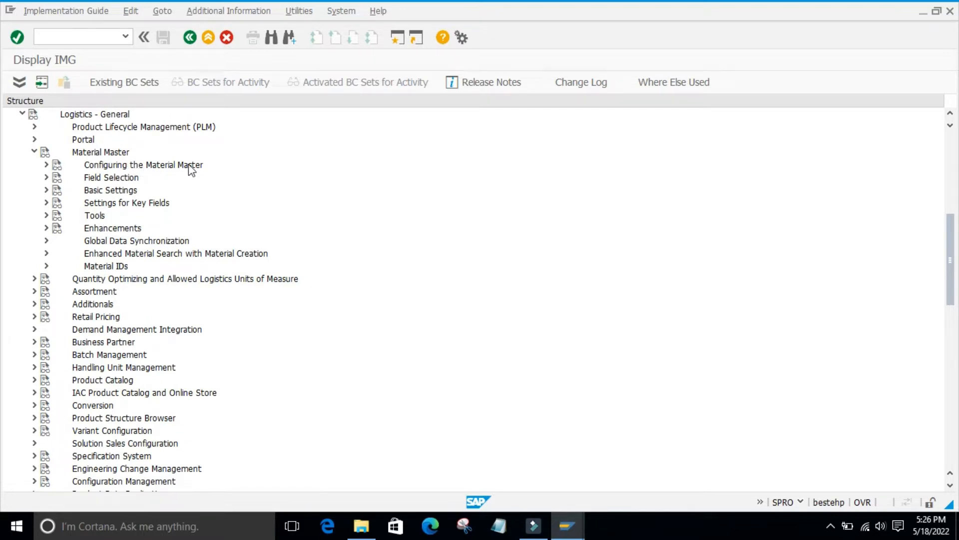
{"action": "left_click", "coordinate": [46, 164]}
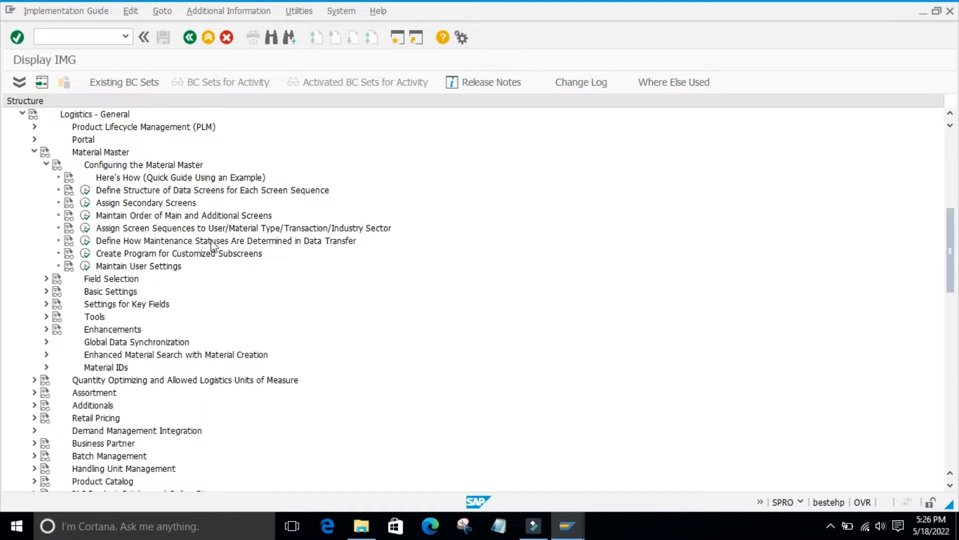
{"action": "left_click", "coordinate": [47, 164]}
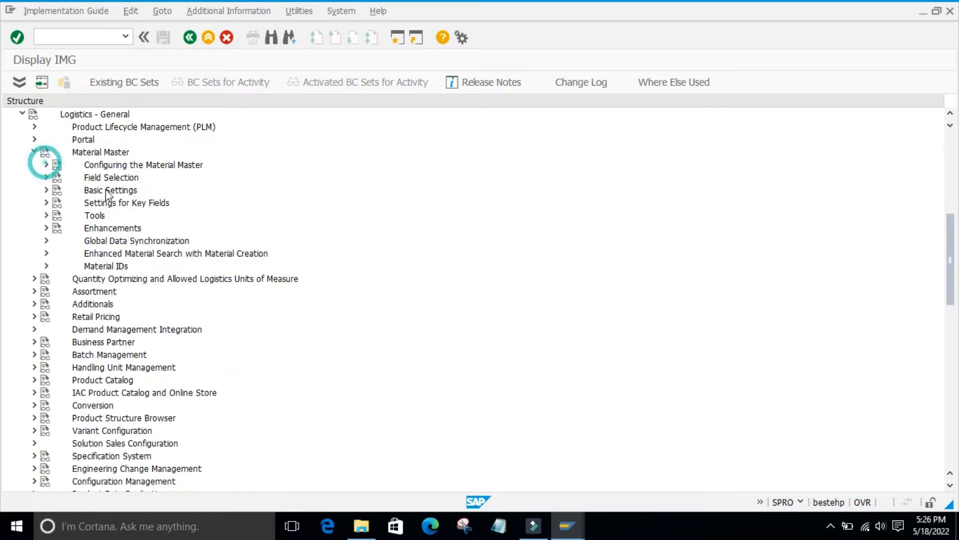
{"action": "left_click", "coordinate": [46, 178]}
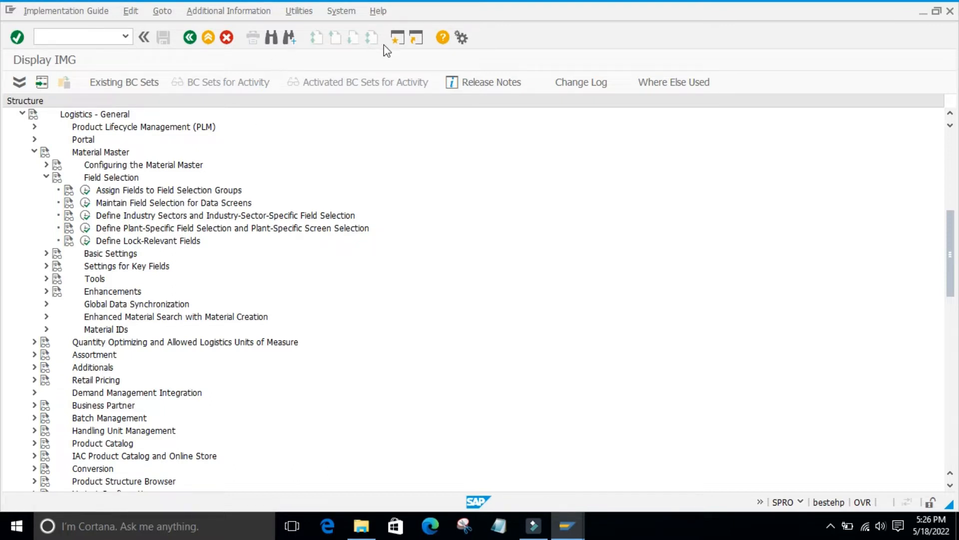
Open a second session and start transaction MM01 in it.
{"action": "left_click", "coordinate": [398, 45]}
{"action": "key", "text": "F3"}
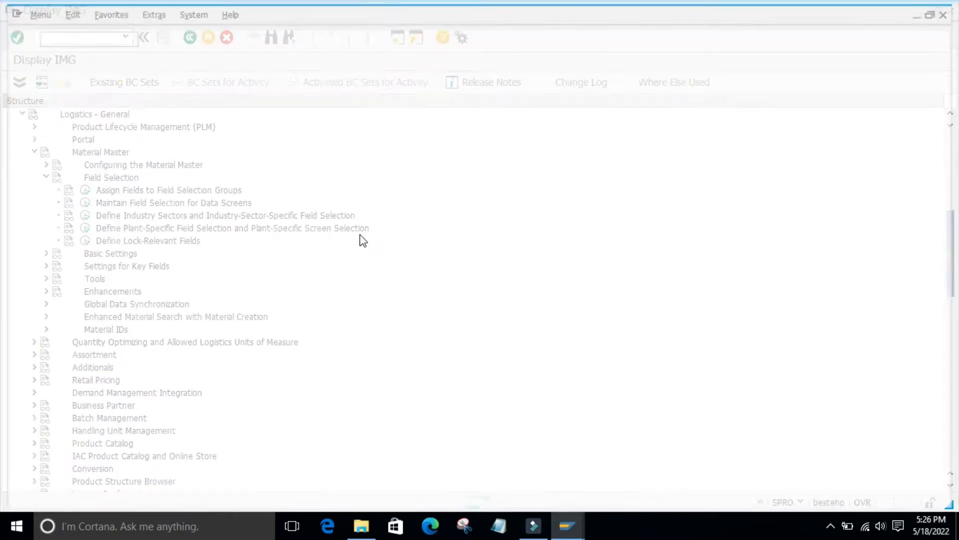
{"action": "left_click", "coordinate": [52, 37]}
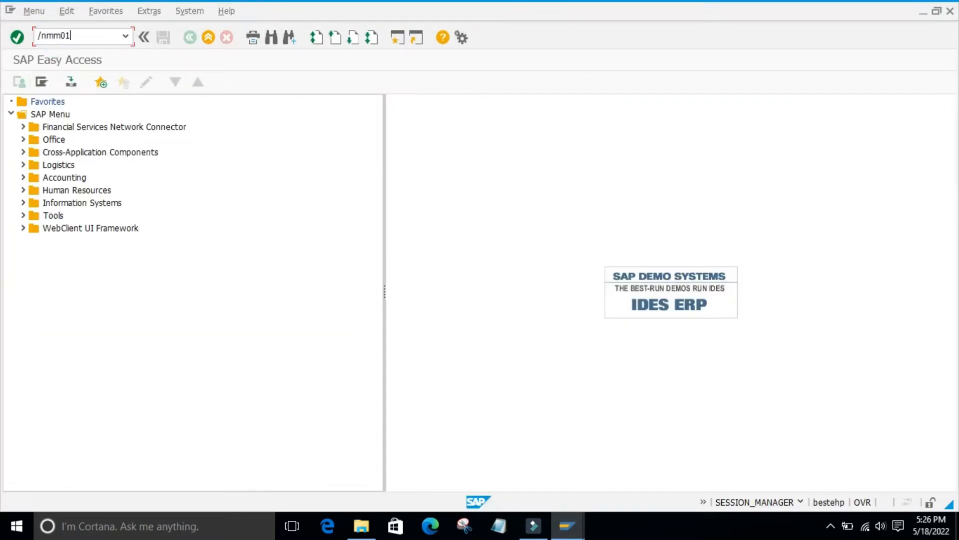
{"action": "key", "text": "Return"}
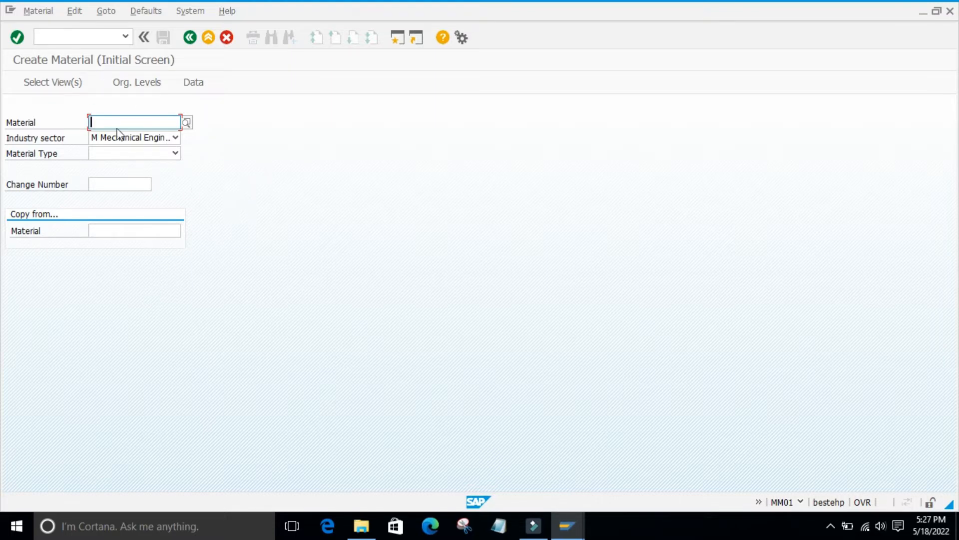
Set the new material's type to ROH Raw material and continue to the view selection.
{"action": "left_click", "coordinate": [97, 153]}
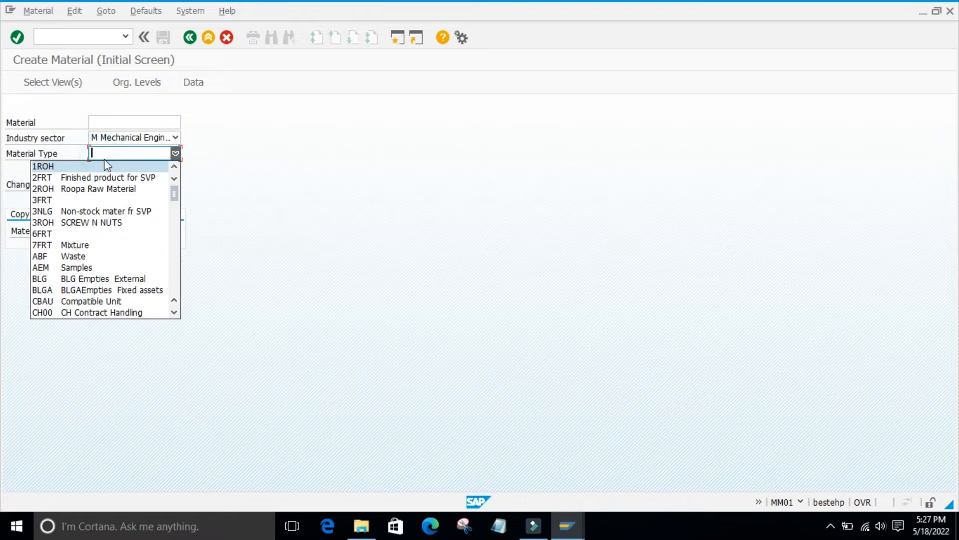
{"action": "type", "text": "ro"}
{"action": "key", "text": "Return"}
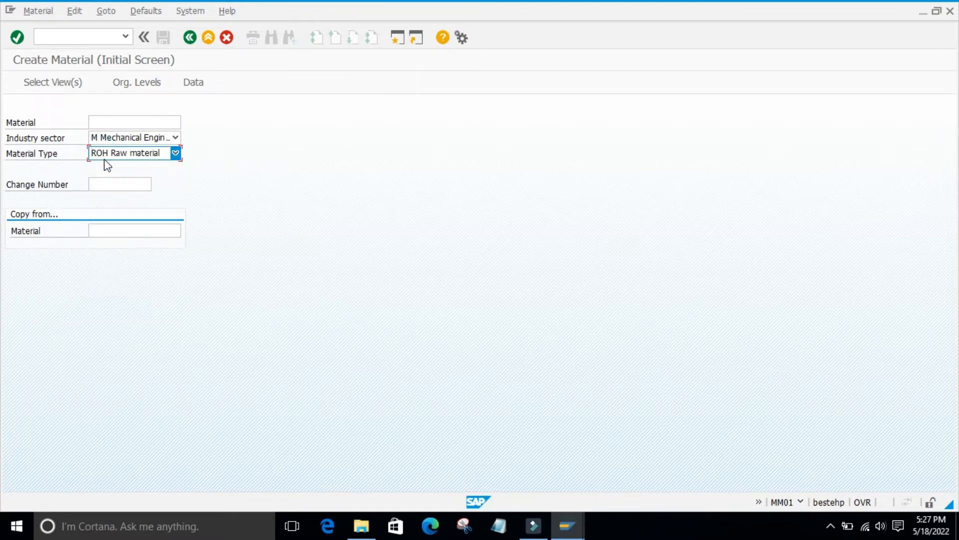
{"action": "key", "text": "Return"}
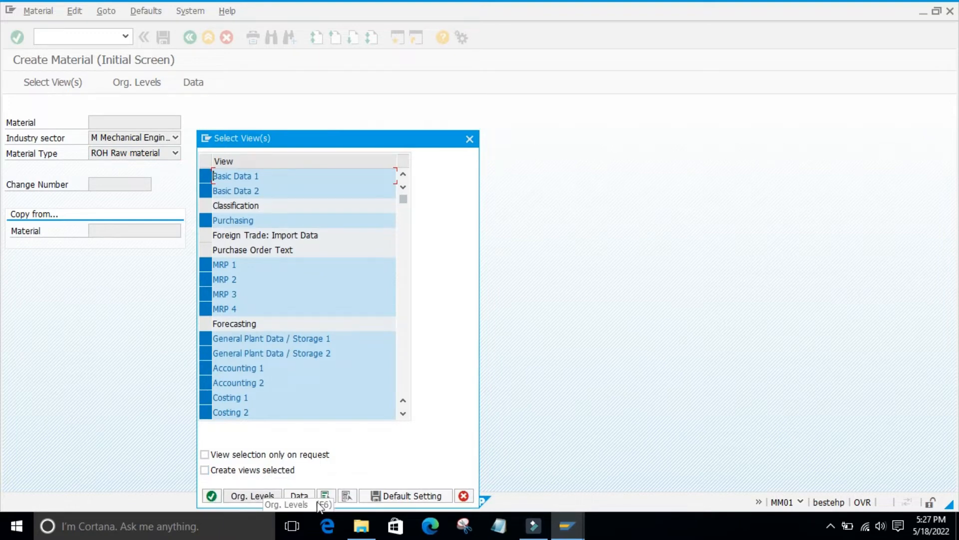
Clear the preselected views, select only Basic Data 1 and Basic Data 2, and open the material's data screen.
{"action": "left_click", "coordinate": [347, 496]}
{"action": "left_click", "coordinate": [206, 176]}
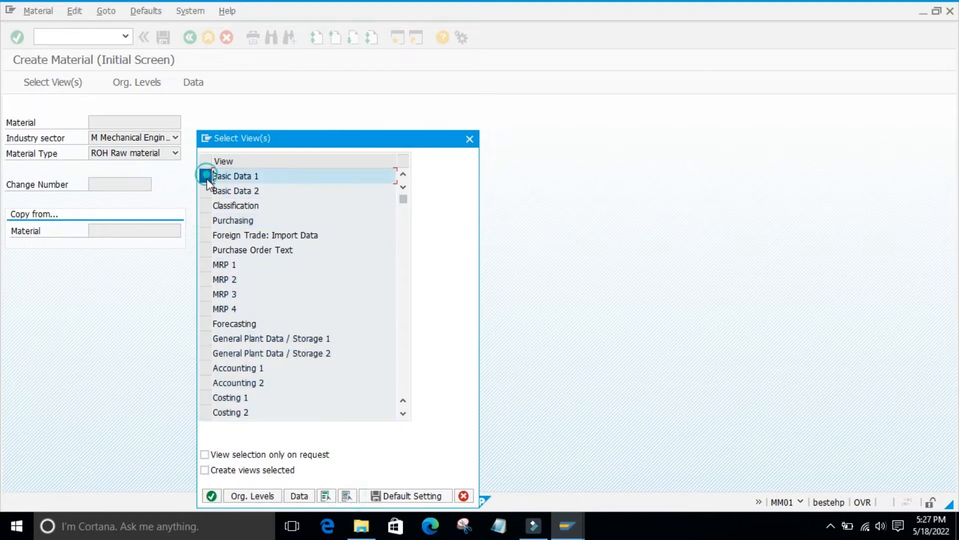
{"action": "left_click", "coordinate": [206, 190]}
{"action": "left_click", "coordinate": [211, 496]}
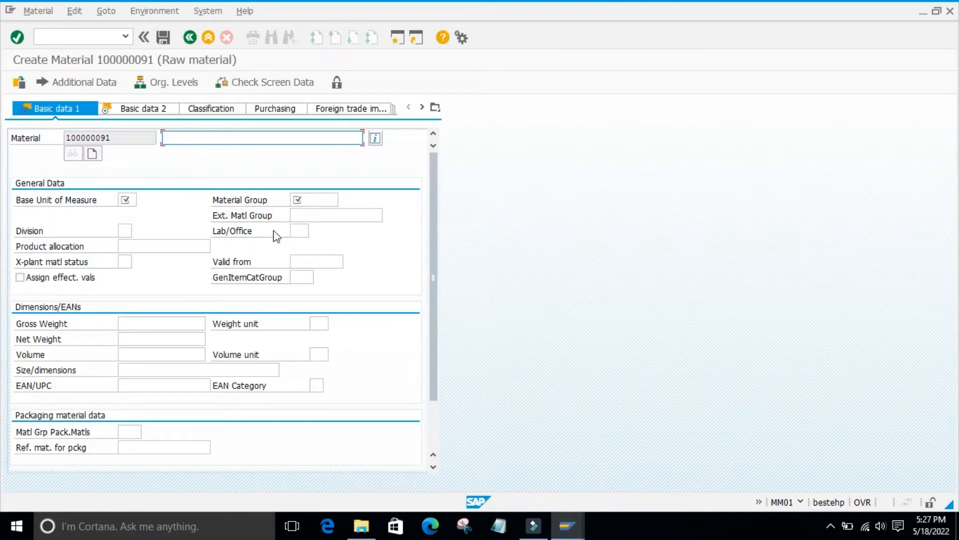
Switch back to the Display IMG session and execute Assign Fields to Field Selection Groups.
{"action": "left_click", "coordinate": [567, 526]}
{"action": "left_click", "coordinate": [515, 485]}
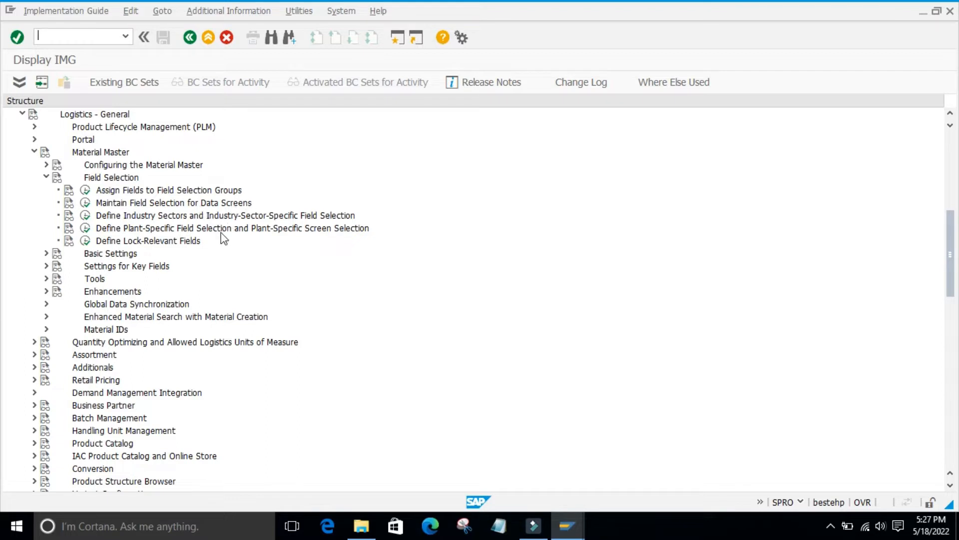
{"action": "left_click", "coordinate": [85, 190]}
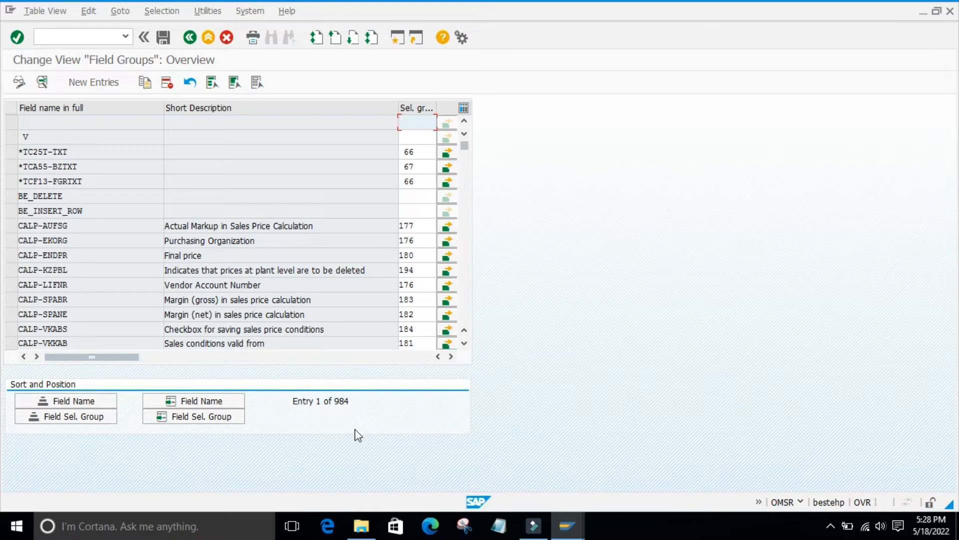
In the Create Material session, display the technical information of the Base Unit of Measure field beside the form.
{"action": "left_click", "coordinate": [573, 519]}
{"action": "left_click", "coordinate": [645, 475]}
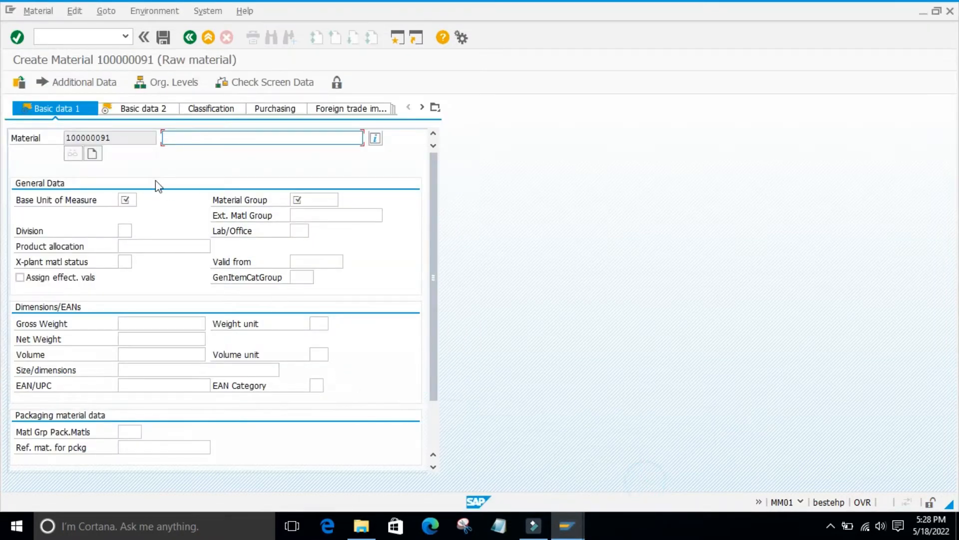
{"action": "left_click", "coordinate": [133, 199]}
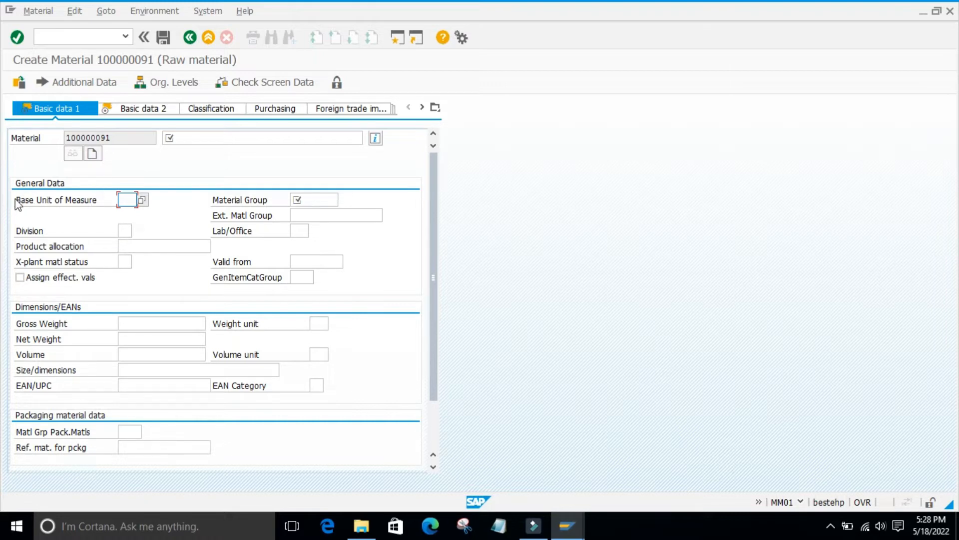
{"action": "right_click", "coordinate": [141, 202]}
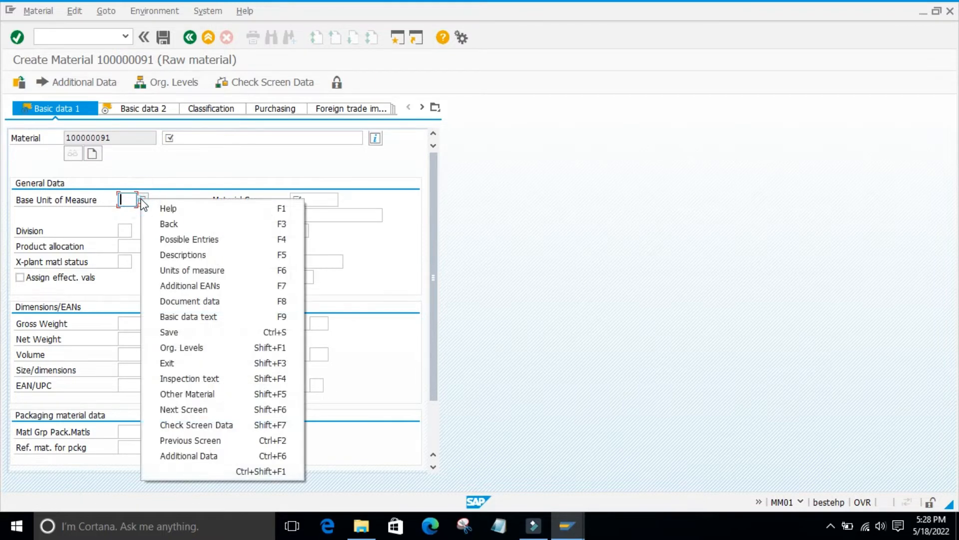
{"action": "left_click", "coordinate": [71, 218]}
{"action": "right_click", "coordinate": [144, 200]}
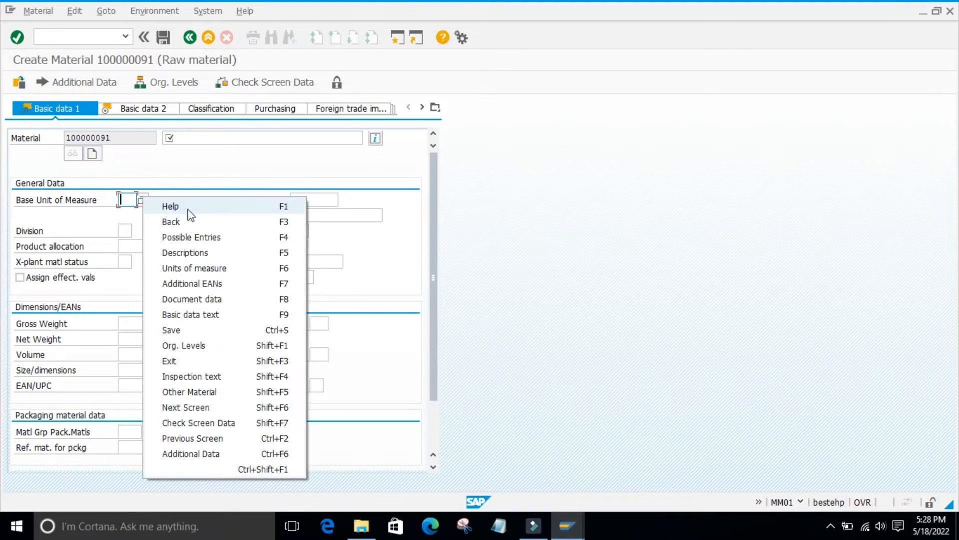
{"action": "left_click", "coordinate": [190, 214]}
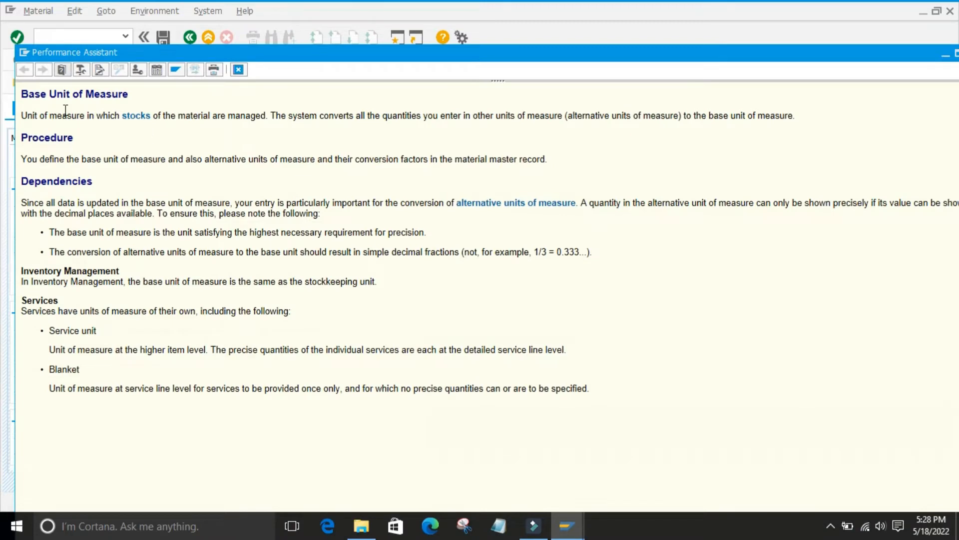
{"action": "left_click", "coordinate": [81, 72]}
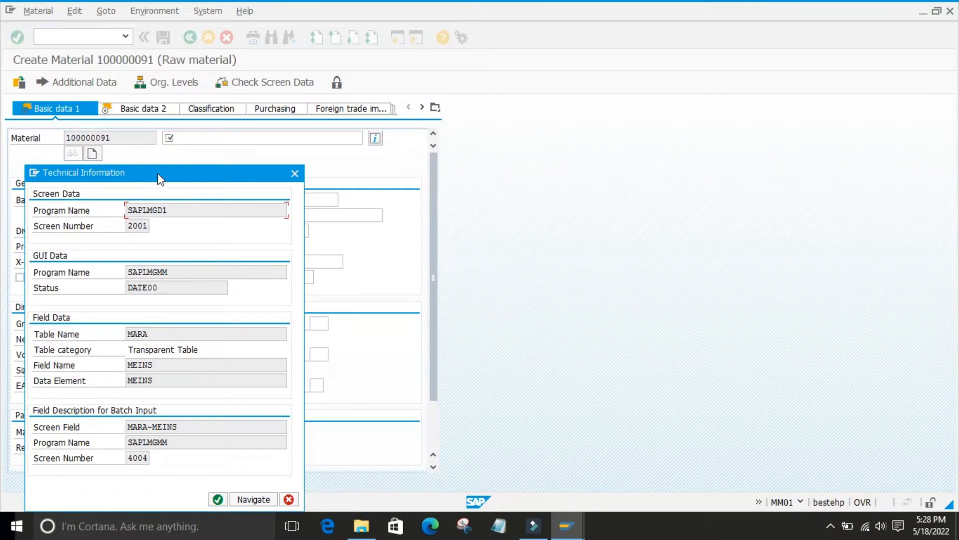
{"action": "left_click_drag", "start_coordinate": [159, 179], "coordinate": [610, 98]}
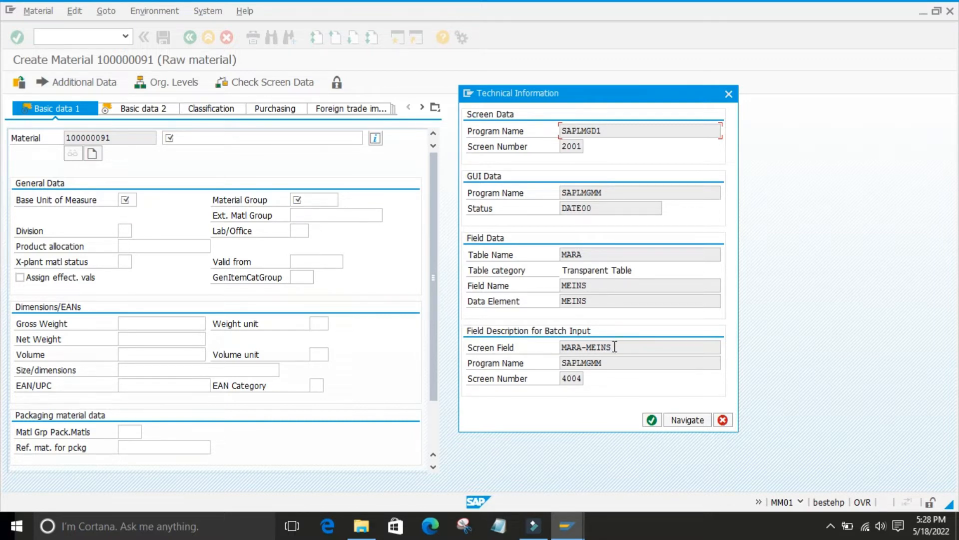
Select the screen field name MARA-MEINS in the technical information of Base Unit of Measure.
{"action": "left_click_drag", "start_coordinate": [615, 347], "coordinate": [559, 348]}
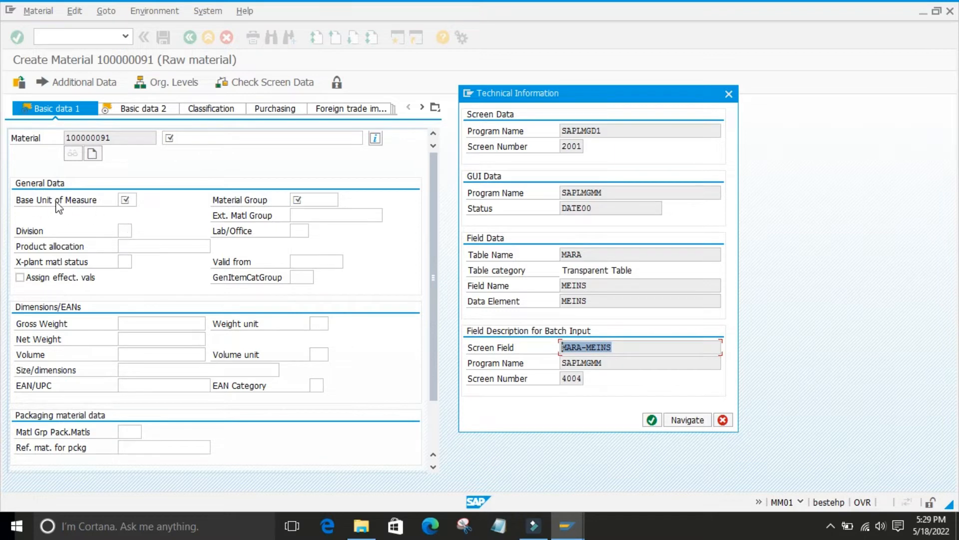
{"action": "left_click", "coordinate": [583, 347]}
{"action": "mouse_move", "coordinate": [583, 346]}
{"action": "left_mouse_down"}
{"action": "mouse_move", "coordinate": [559, 349]}
{"action": "mouse_move", "coordinate": [609, 347]}
{"action": "mouse_move", "coordinate": [585, 347]}
{"action": "left_mouse_up"}
{"action": "left_click", "coordinate": [616, 347]}
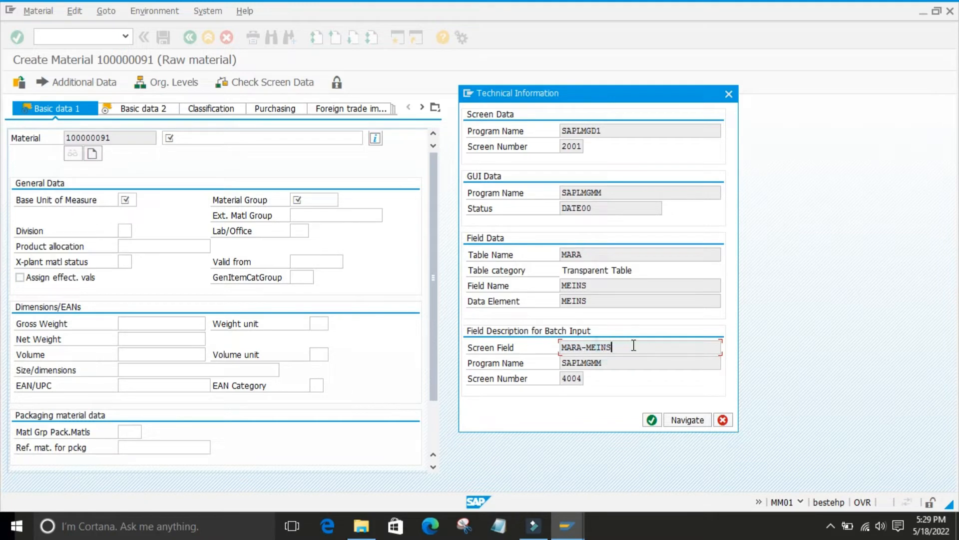
{"action": "left_click_drag", "start_coordinate": [632, 346], "coordinate": [550, 352]}
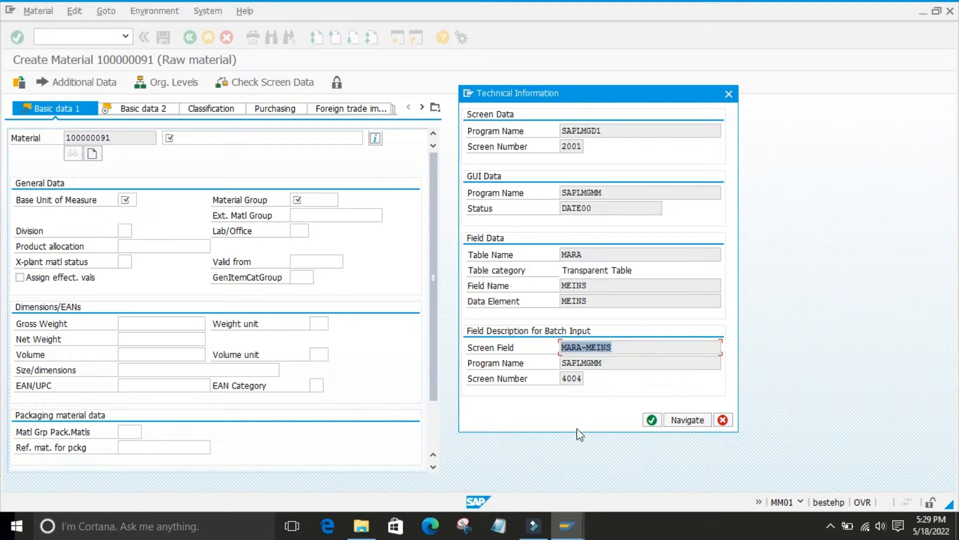
{"action": "left_click", "coordinate": [567, 410]}
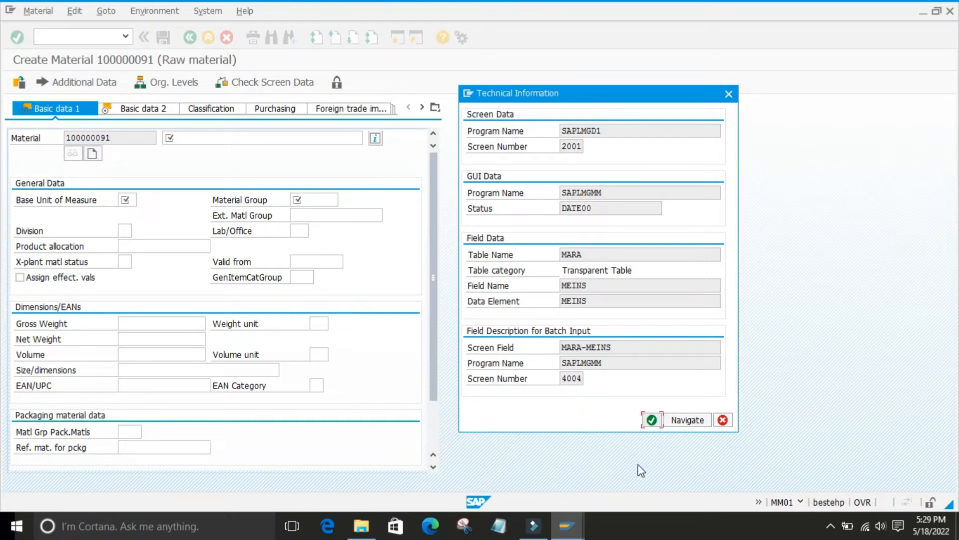
Check the Field Groups overview session, and return to the technical information of Base Unit of Measure in the Create Material session.
{"action": "left_click", "coordinate": [568, 525]}
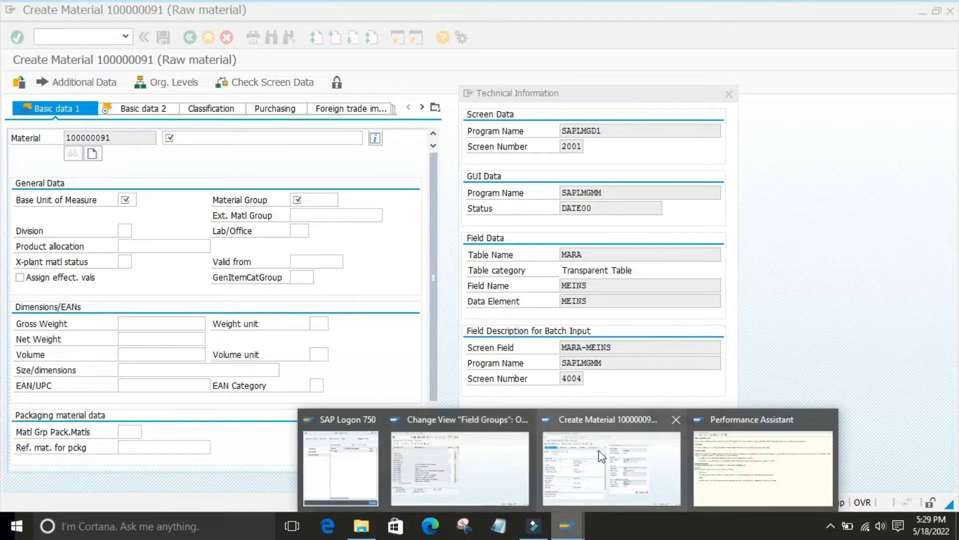
{"action": "left_click", "coordinate": [598, 451]}
{"action": "left_click", "coordinate": [567, 526]}
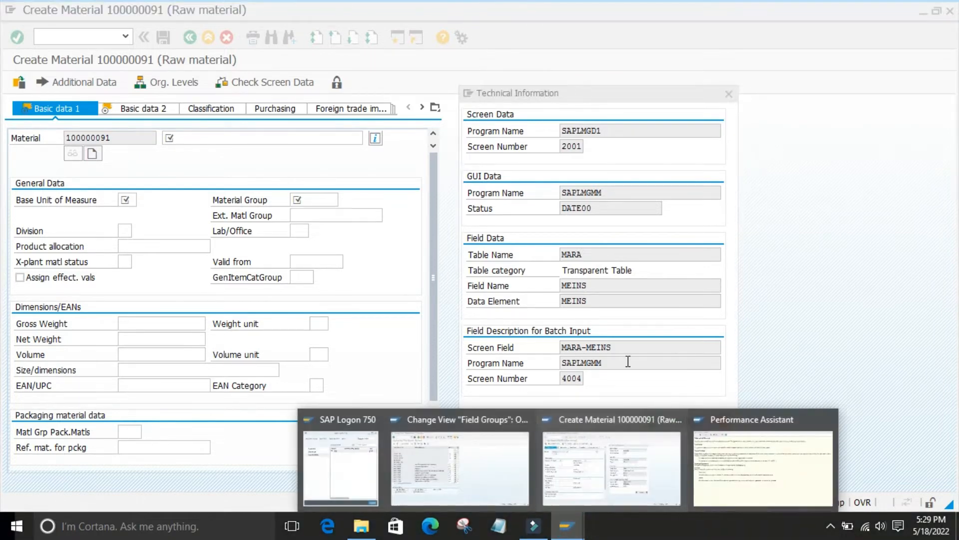
{"action": "left_click", "coordinate": [460, 457]}
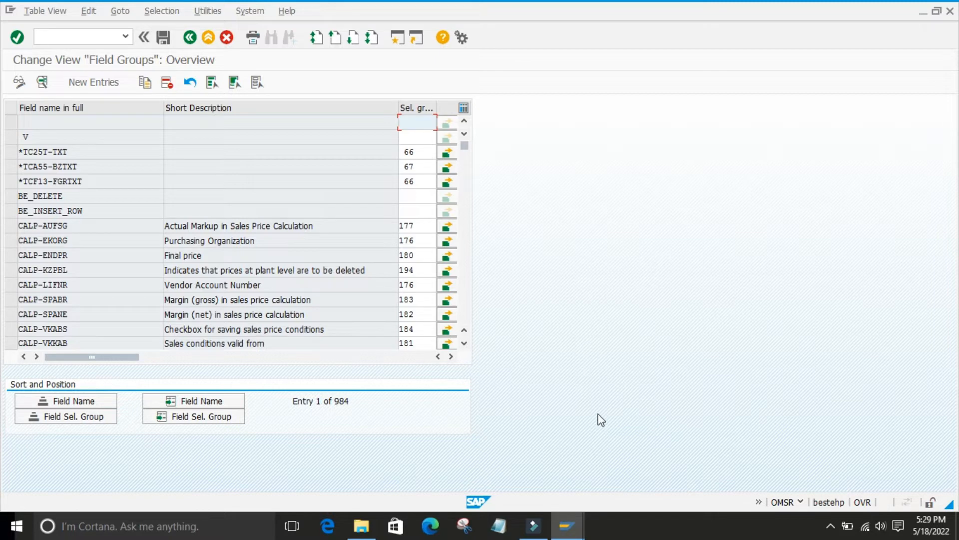
{"action": "left_click", "coordinate": [565, 532]}
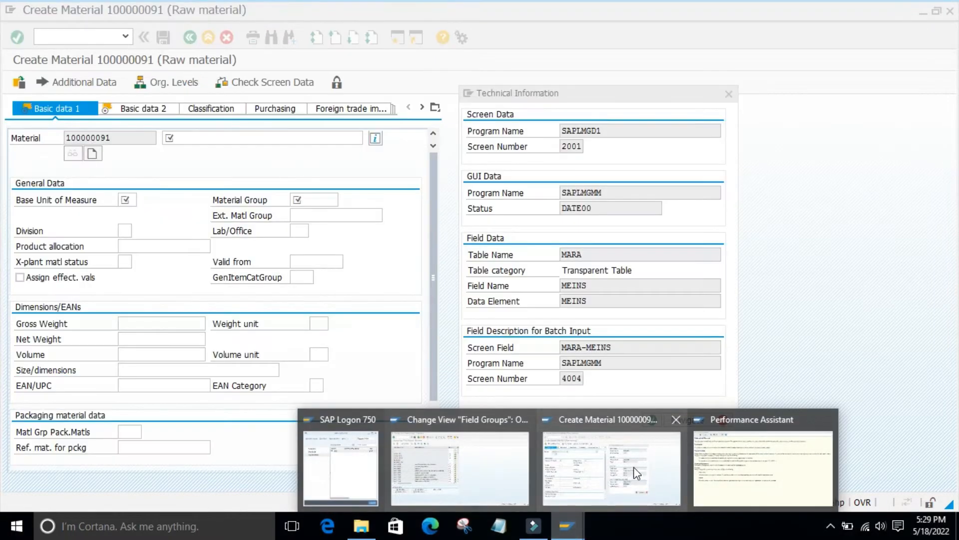
{"action": "left_click", "coordinate": [628, 468]}
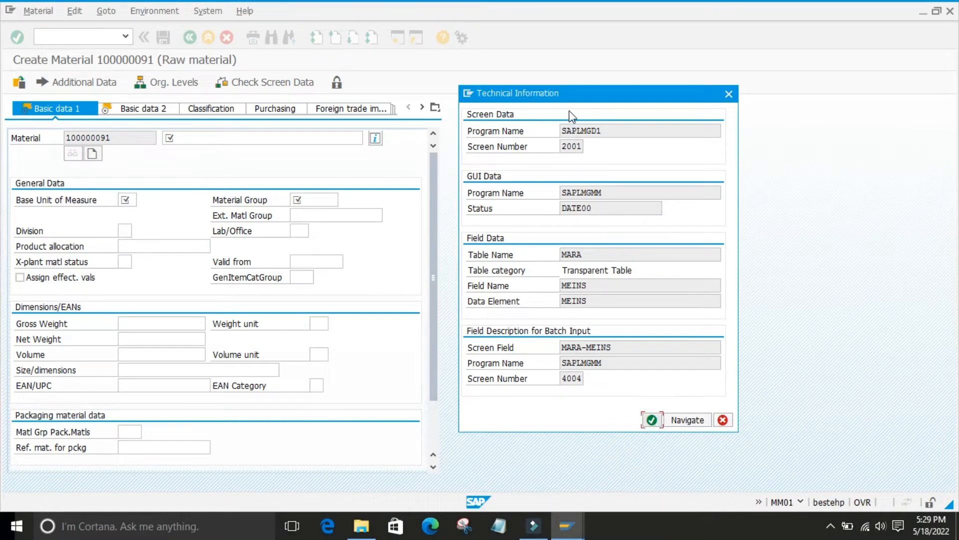
Close the technical information and help of Base Unit of Measure, and start transaction se16n in a new session.
{"action": "left_click_drag", "start_coordinate": [541, 94], "coordinate": [584, 85]}
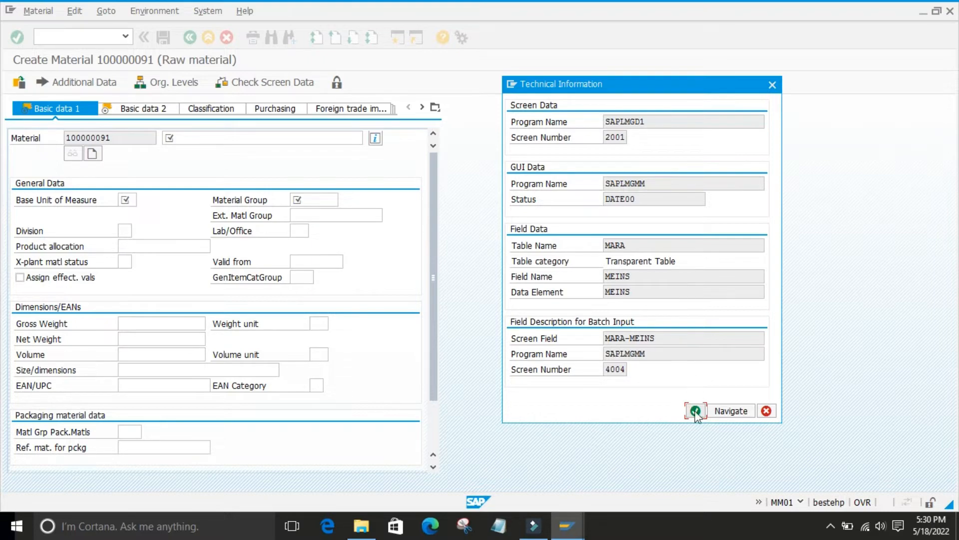
{"action": "left_click", "coordinate": [767, 411]}
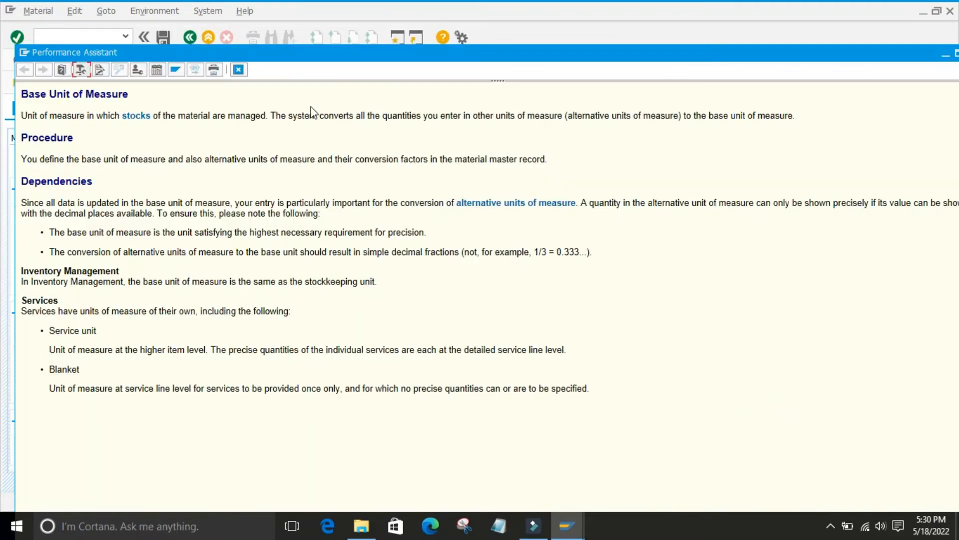
{"action": "left_click", "coordinate": [239, 69]}
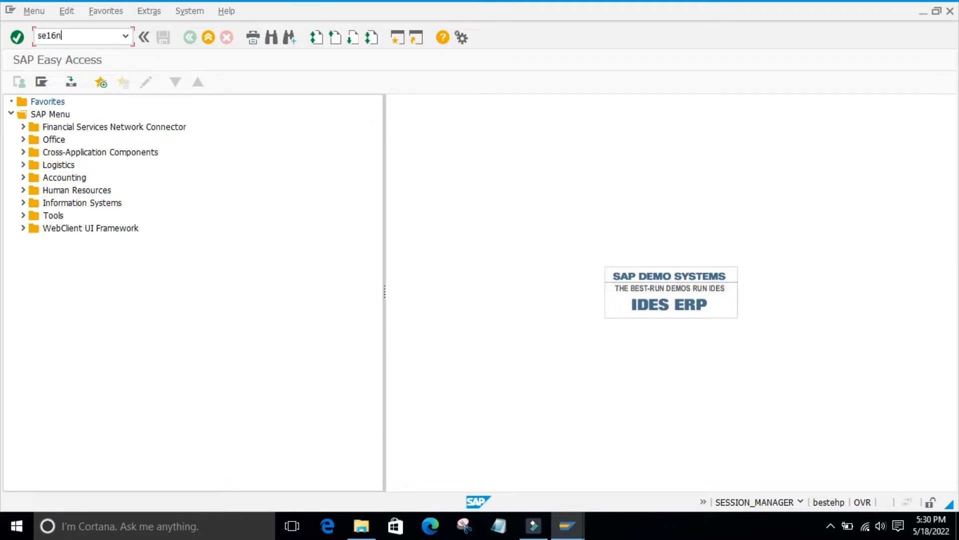
{"action": "key", "text": "Return"}
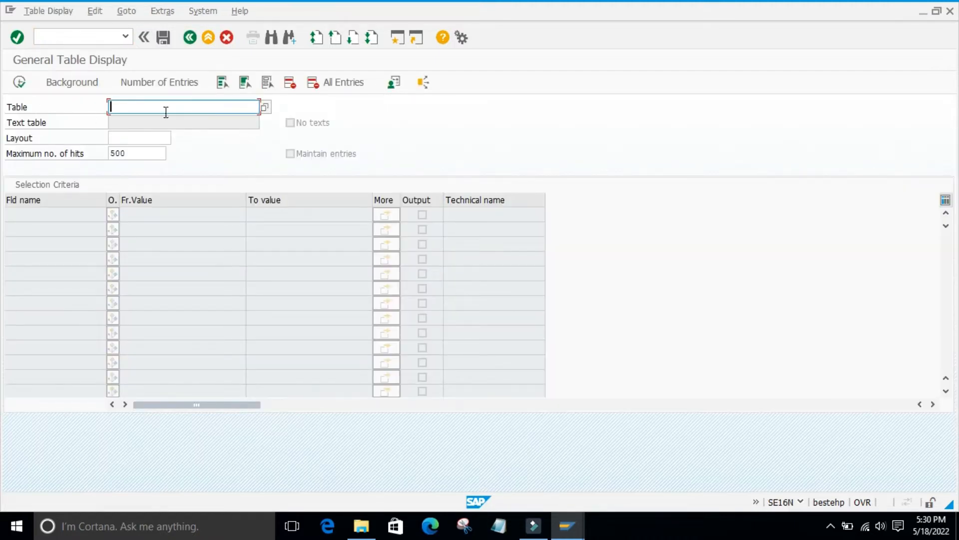
In the Create Material session, reopen the technical information of Base Unit of Measure and copy the table name MARA.
{"action": "mouse_move", "coordinate": [567, 526]}
{"action": "left_click", "coordinate": [556, 458]}
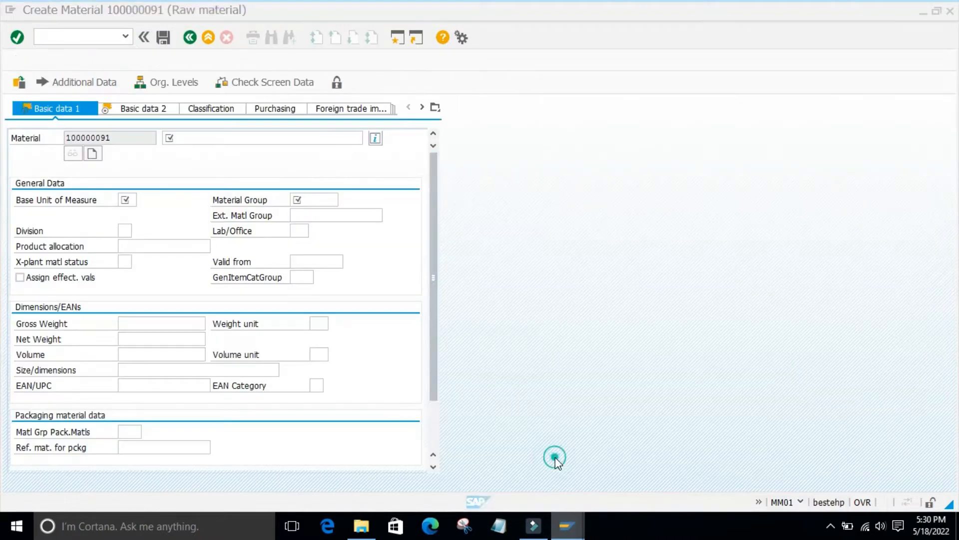
{"action": "right_click", "coordinate": [134, 199]}
{"action": "left_click", "coordinate": [168, 210]}
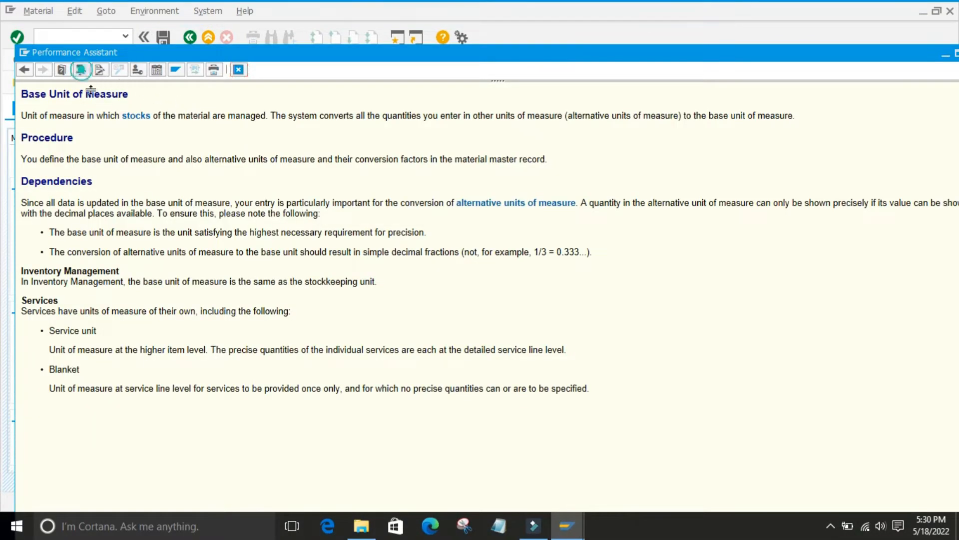
{"action": "left_click", "coordinate": [81, 70]}
{"action": "double_click", "coordinate": [133, 427]}
{"action": "key", "text": "ctrl+c"}
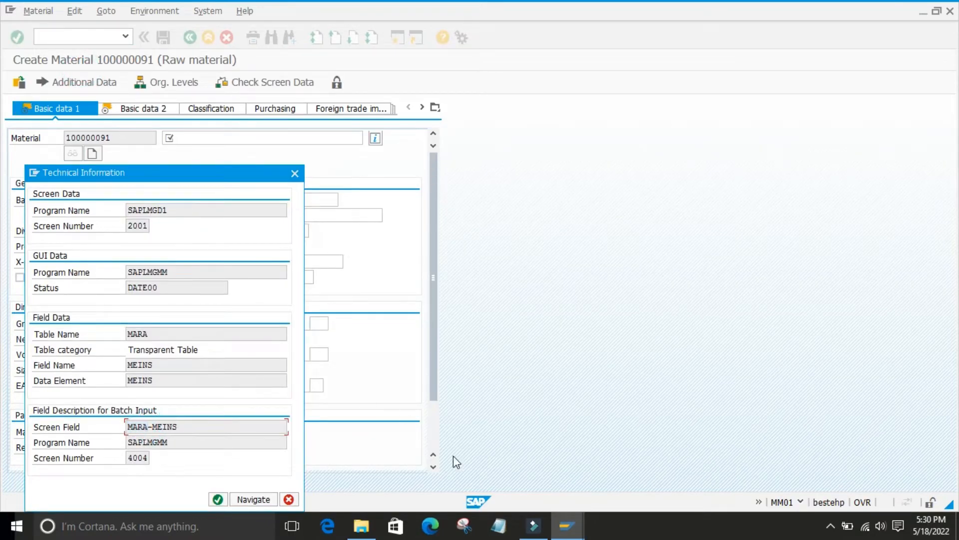
Load table MARA in the General Table Display session and look through its fields down to Base Unit.
{"action": "left_click", "coordinate": [567, 525]}
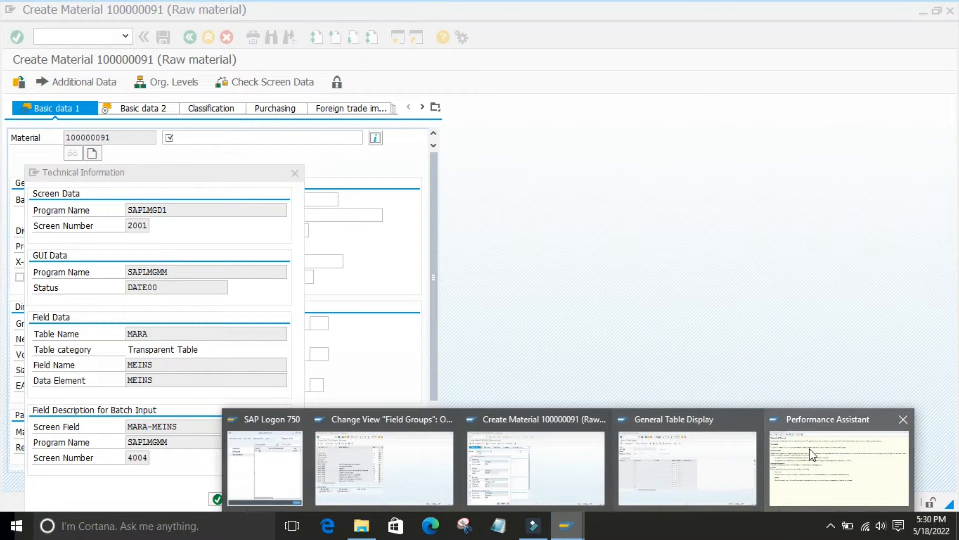
{"action": "left_click", "coordinate": [717, 460]}
{"action": "key", "text": "ctrl+v"}
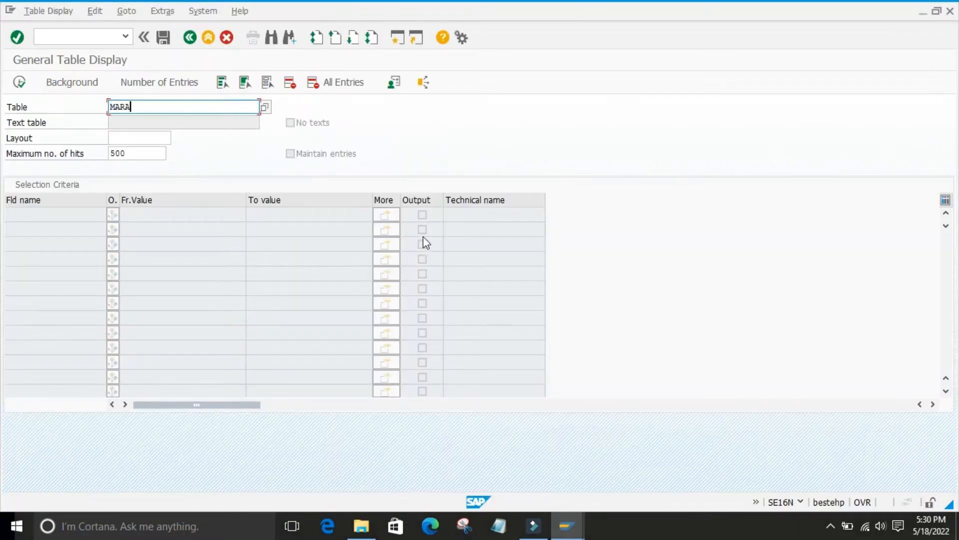
{"action": "key", "text": "Return"}
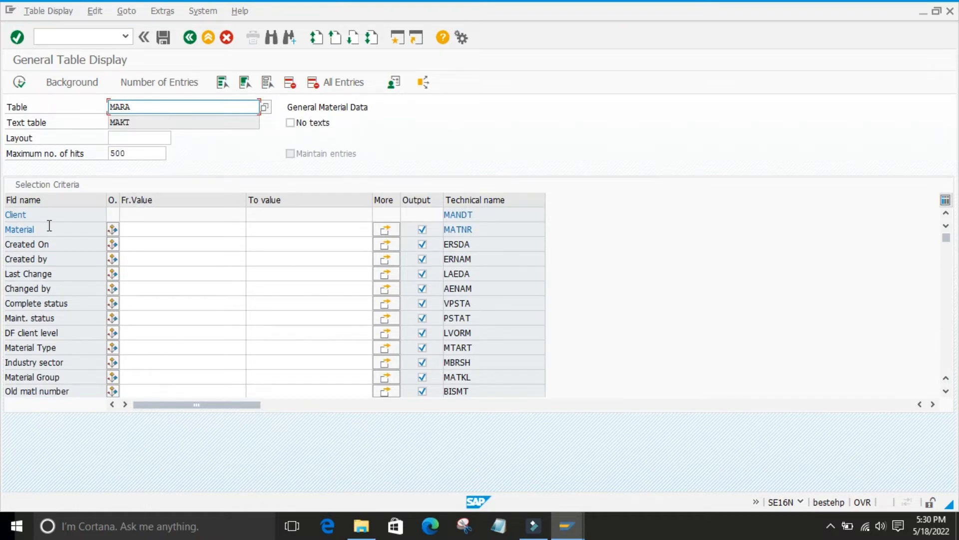
{"action": "scroll", "coordinate": [58, 239], "scroll_direction": "down", "scroll_amount": 2}
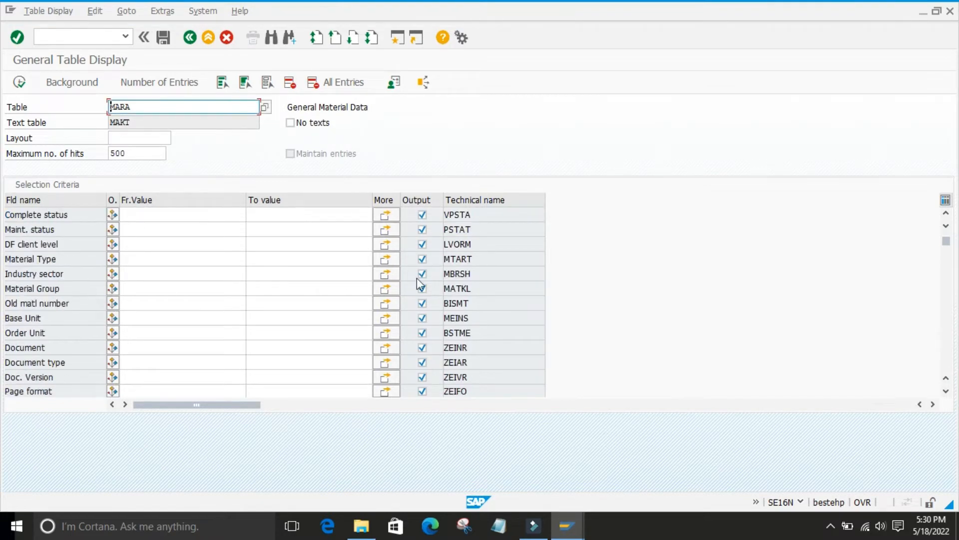
{"action": "scroll", "coordinate": [517, 288], "scroll_direction": "down", "scroll_amount": 5}
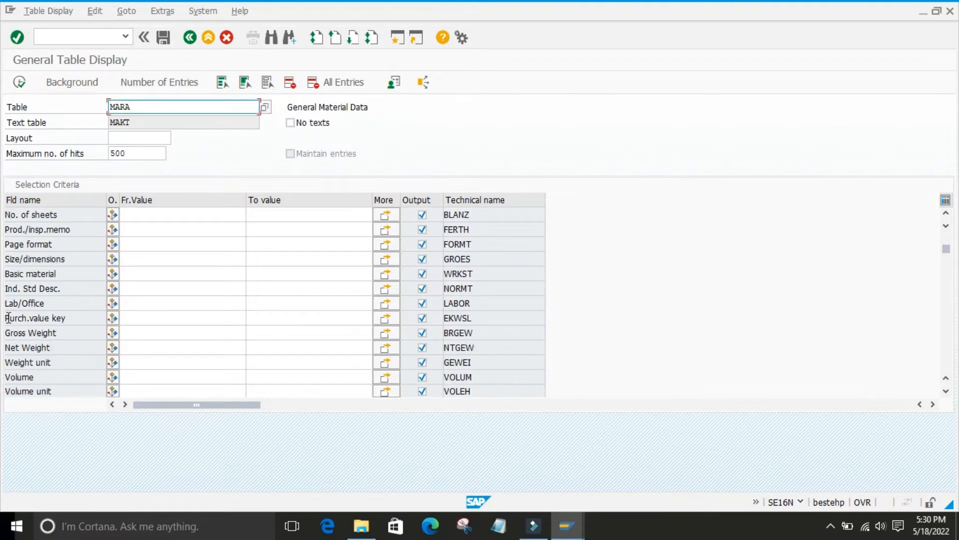
{"action": "scroll", "coordinate": [45, 255], "scroll_direction": "up", "scroll_amount": 7}
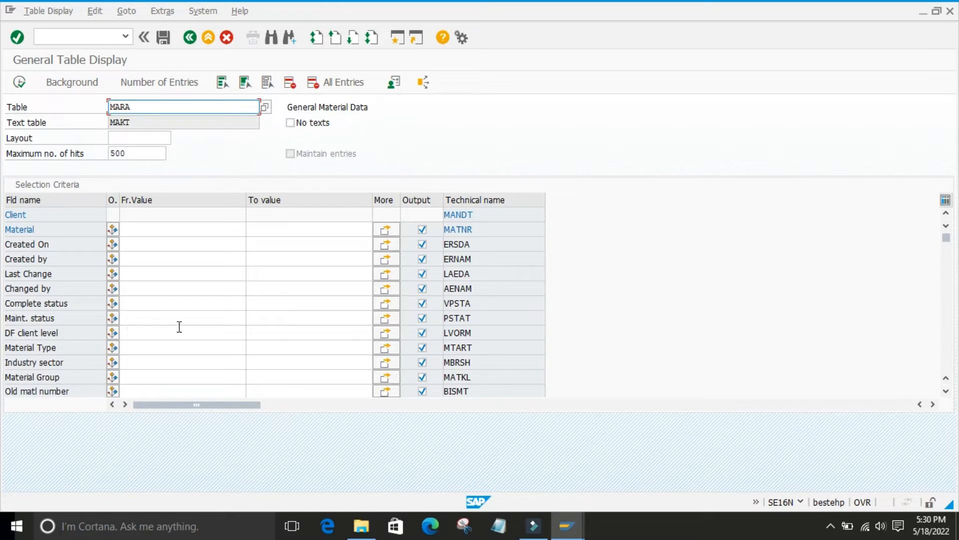
{"action": "scroll", "coordinate": [35, 320], "scroll_direction": "down", "scroll_amount": 1}
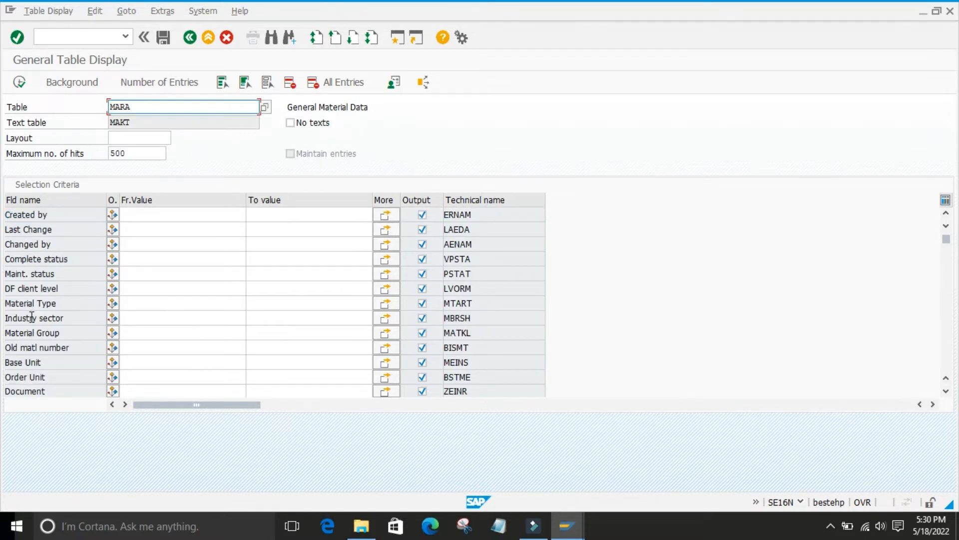
Return to the Create Material session and close the technical information and help of Base Unit of Measure.
{"action": "mouse_move", "coordinate": [567, 526]}
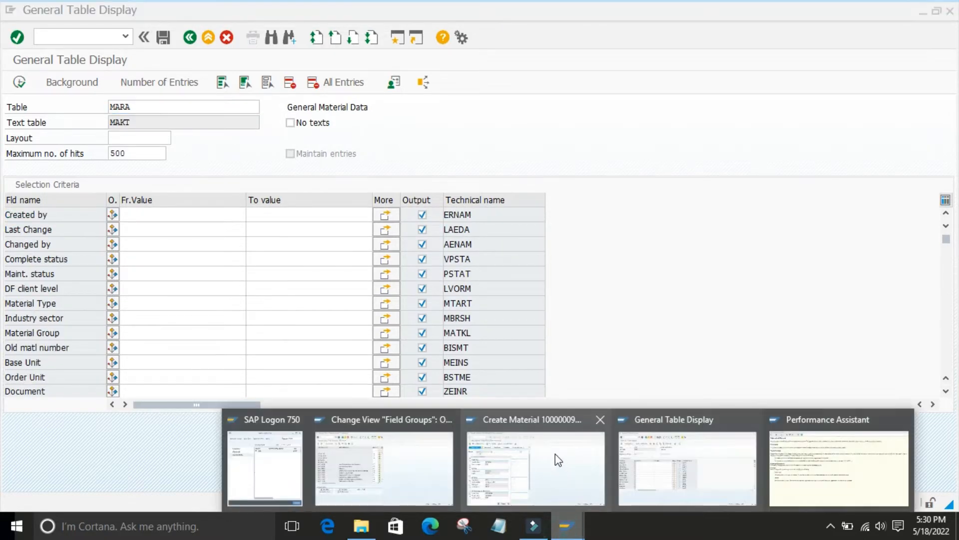
{"action": "left_click", "coordinate": [522, 454]}
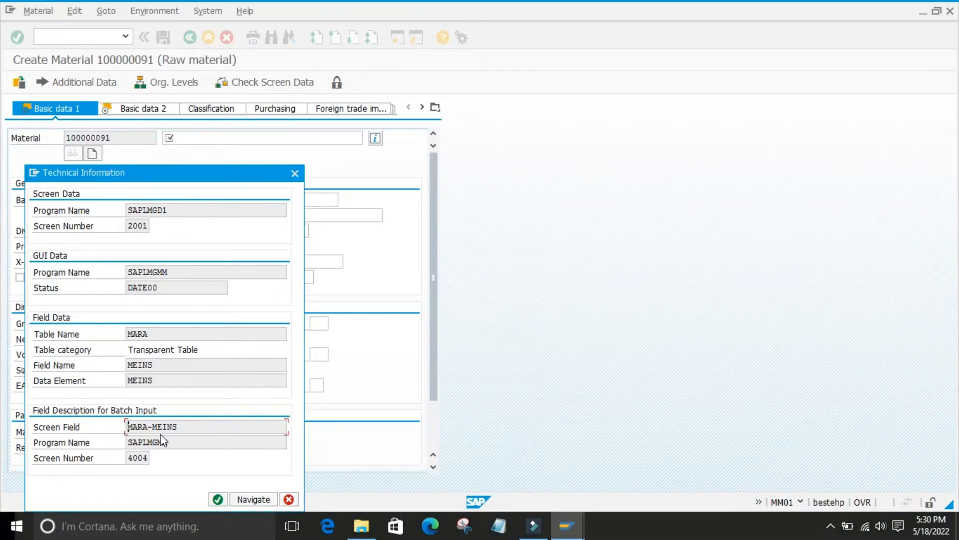
{"action": "left_click", "coordinate": [296, 175]}
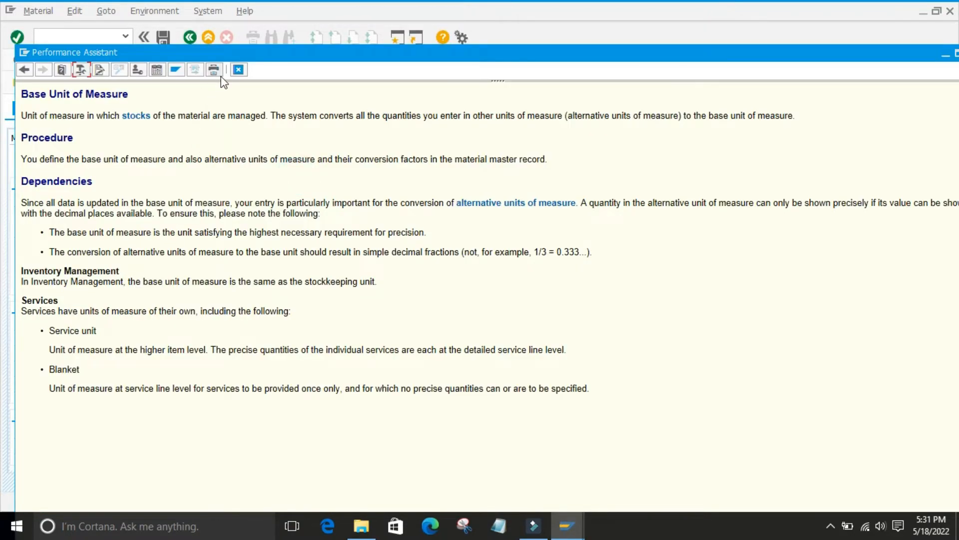
{"action": "key", "text": "Escape"}
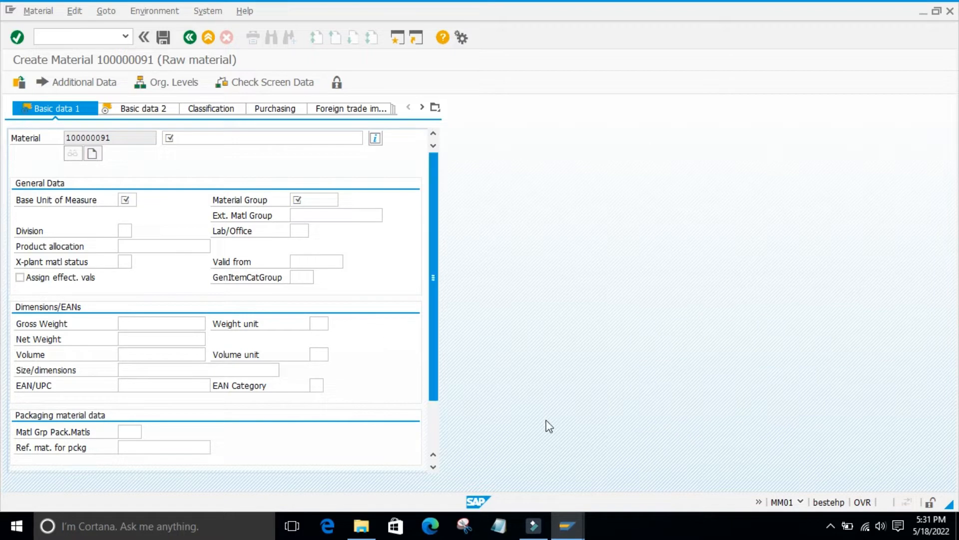
In the General Table Display session, locate the Base Unit row of table MARA and select its technical name MEINS.
{"action": "mouse_move", "coordinate": [565, 526]}
{"action": "left_click", "coordinate": [745, 454]}
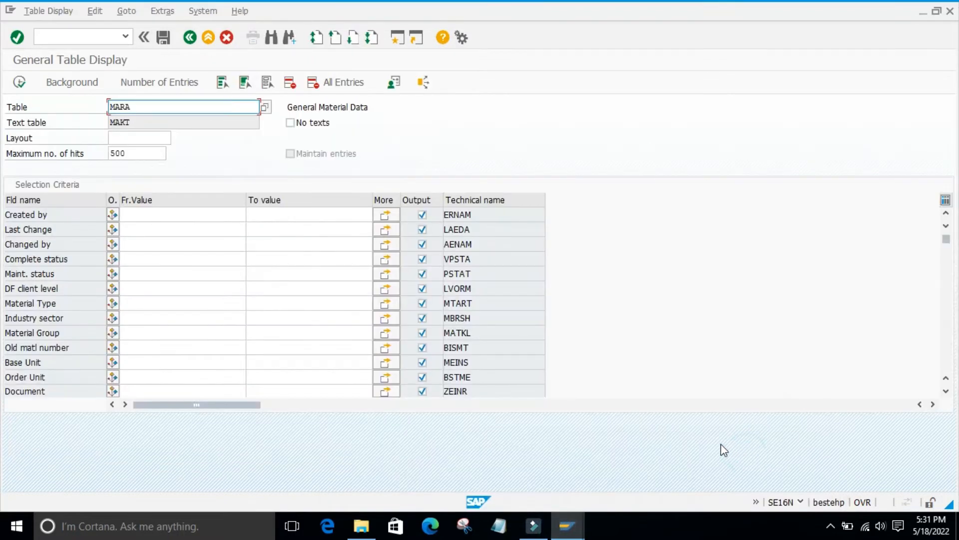
{"action": "left_click", "coordinate": [136, 368]}
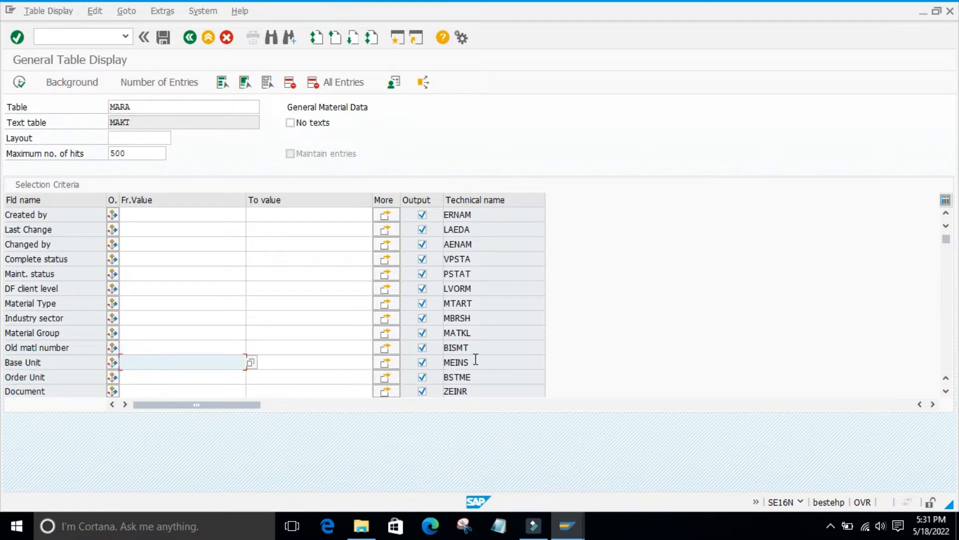
{"action": "left_click", "coordinate": [460, 361]}
{"action": "double_click", "coordinate": [460, 361]}
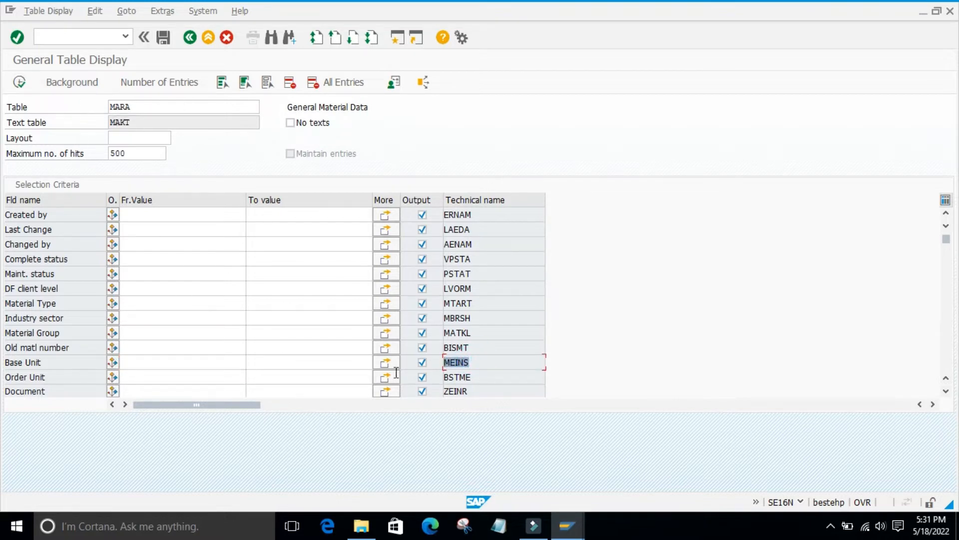
View the Field Groups overview session, followed by the Basic data 1 fields in the Create Material session.
{"action": "left_click", "coordinate": [567, 526]}
{"action": "left_click", "coordinate": [466, 454]}
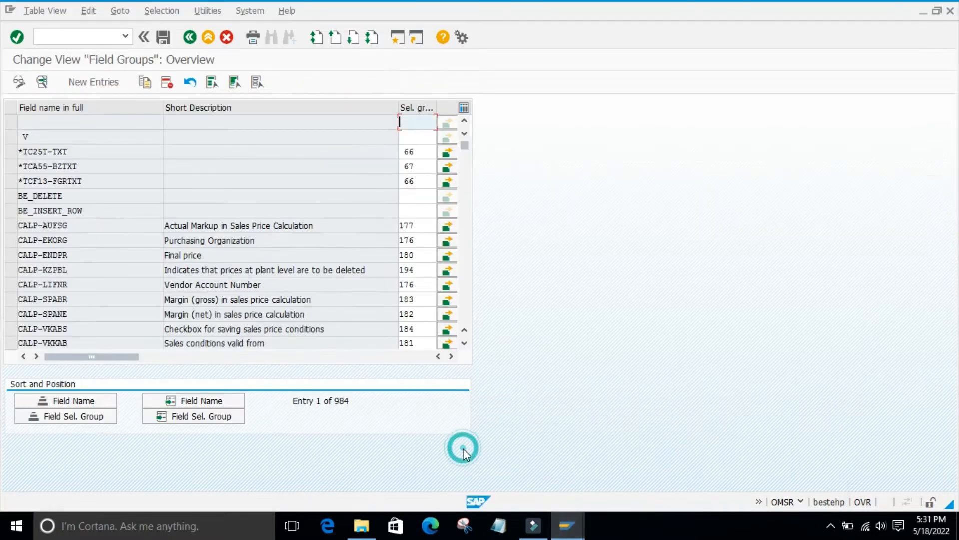
{"action": "left_click", "coordinate": [554, 535]}
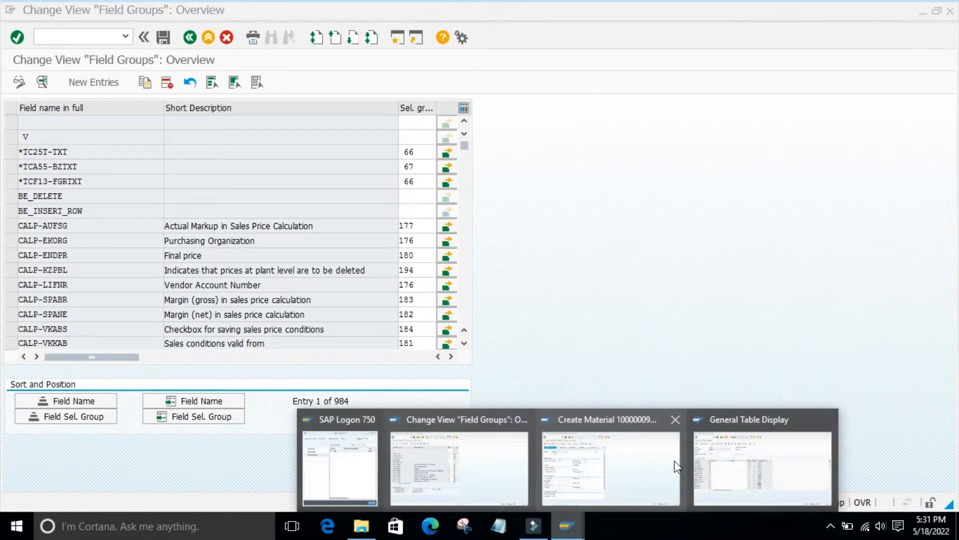
{"action": "left_click", "coordinate": [608, 467]}
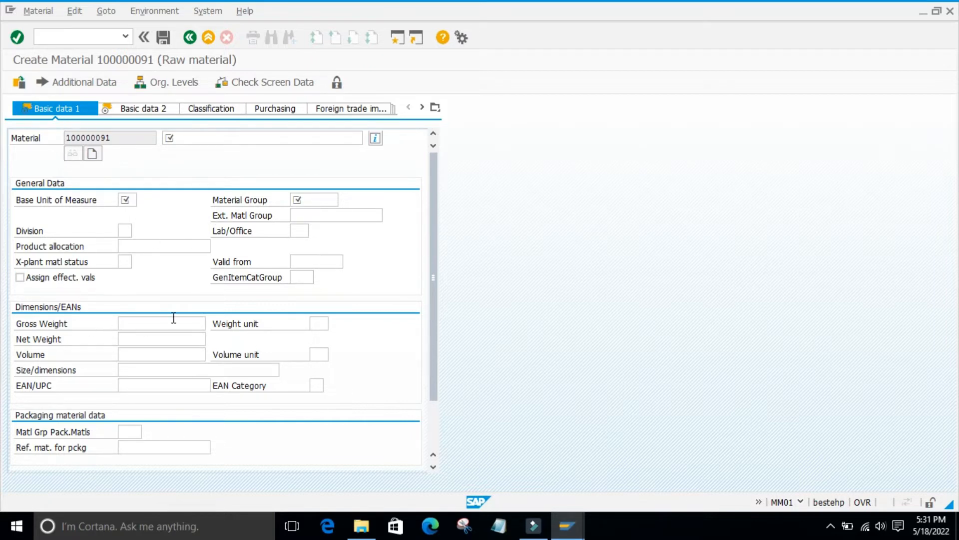
Back in General Table Display, highlight the table name MARA and the technical name MEINS that make up the full field name.
{"action": "mouse_move", "coordinate": [581, 523]}
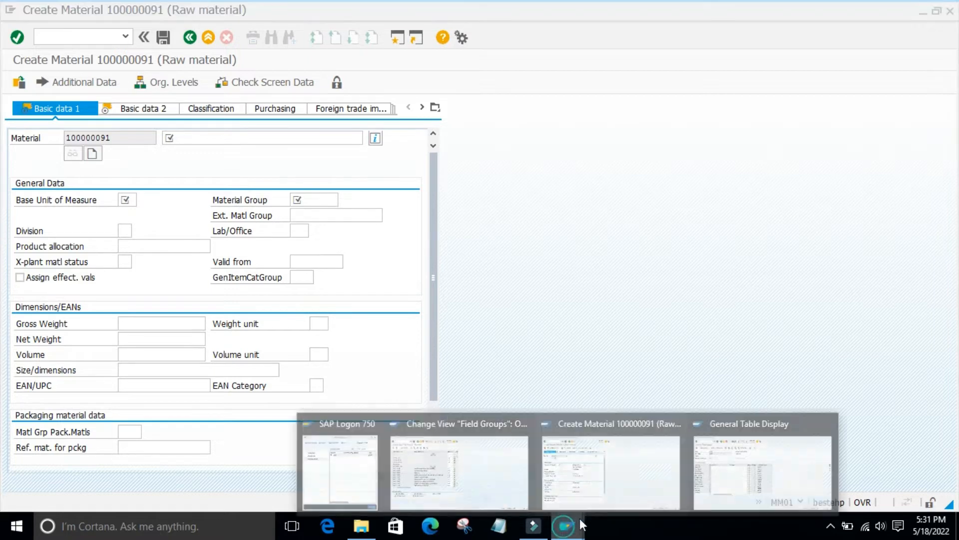
{"action": "left_click", "coordinate": [720, 472]}
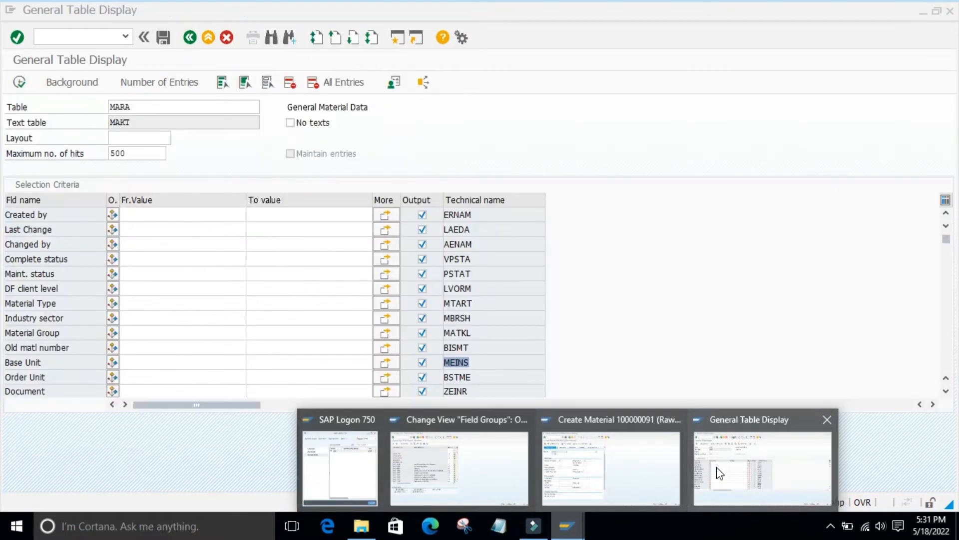
{"action": "left_click", "coordinate": [719, 472]}
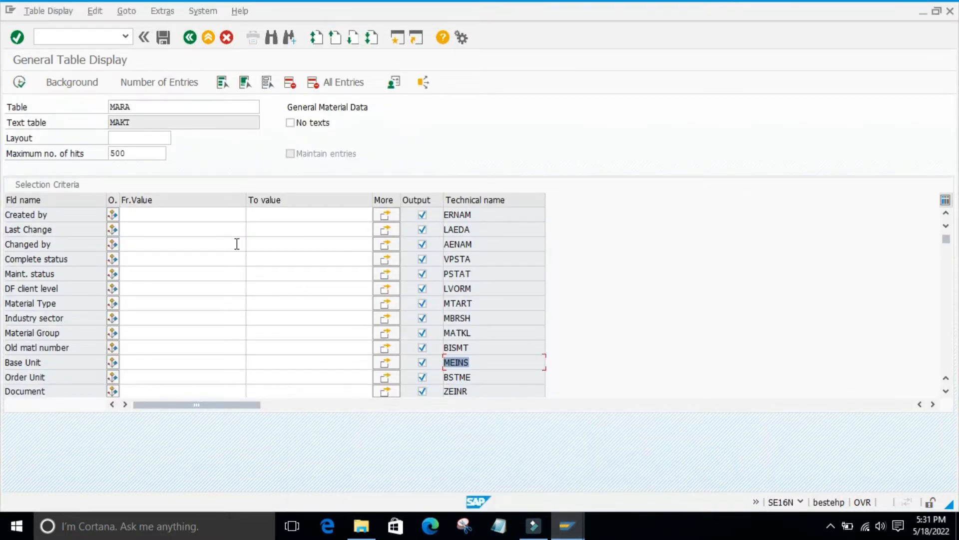
{"action": "double_click", "coordinate": [156, 105]}
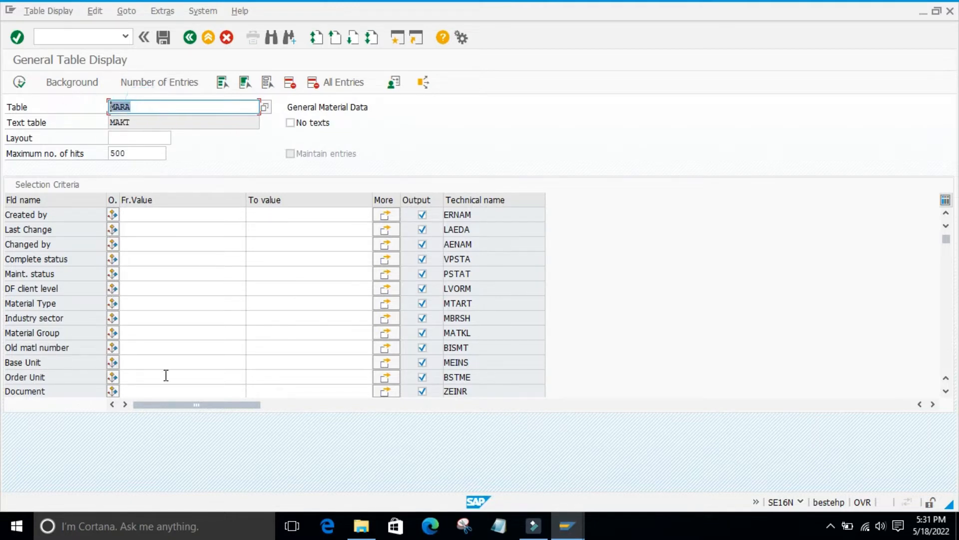
{"action": "double_click", "coordinate": [456, 361]}
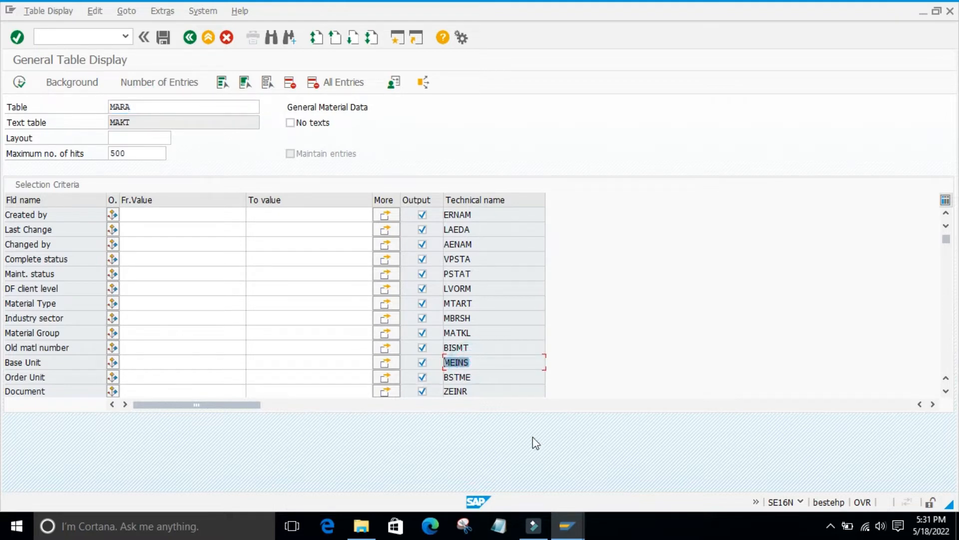
{"action": "mouse_move", "coordinate": [565, 516]}
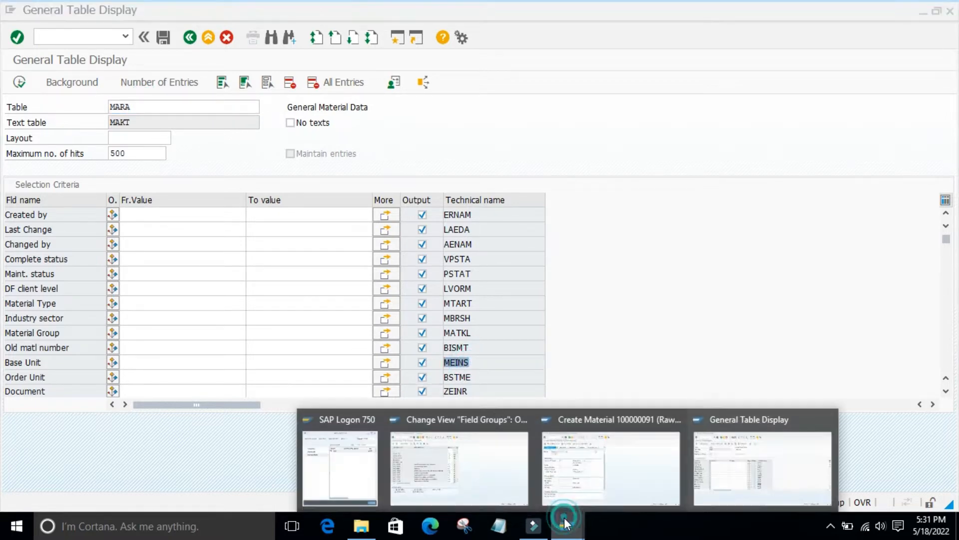
In the Create Material session, enter the description test mater and Material Group 01004, and confirm with Base Unit of Measure left empty.
{"action": "left_click", "coordinate": [618, 461]}
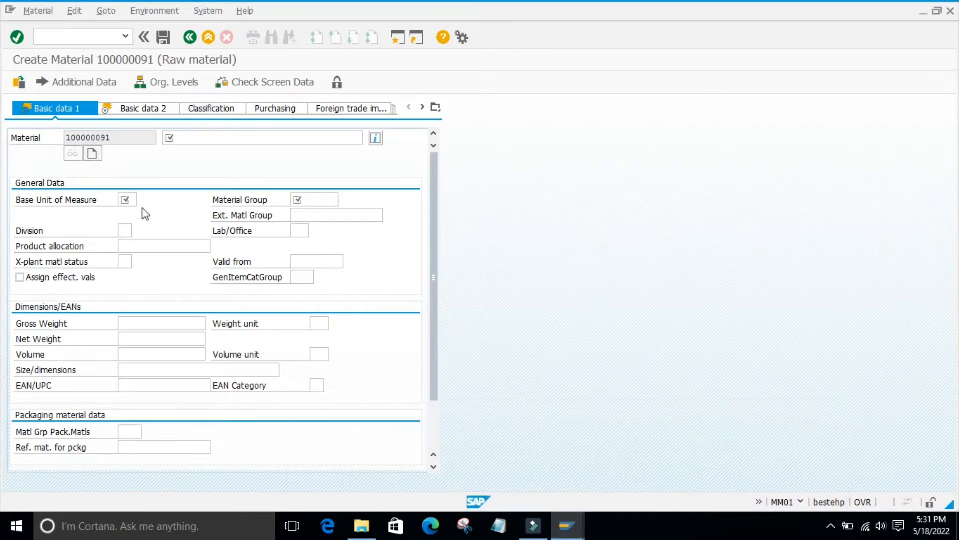
{"action": "left_click", "coordinate": [131, 200]}
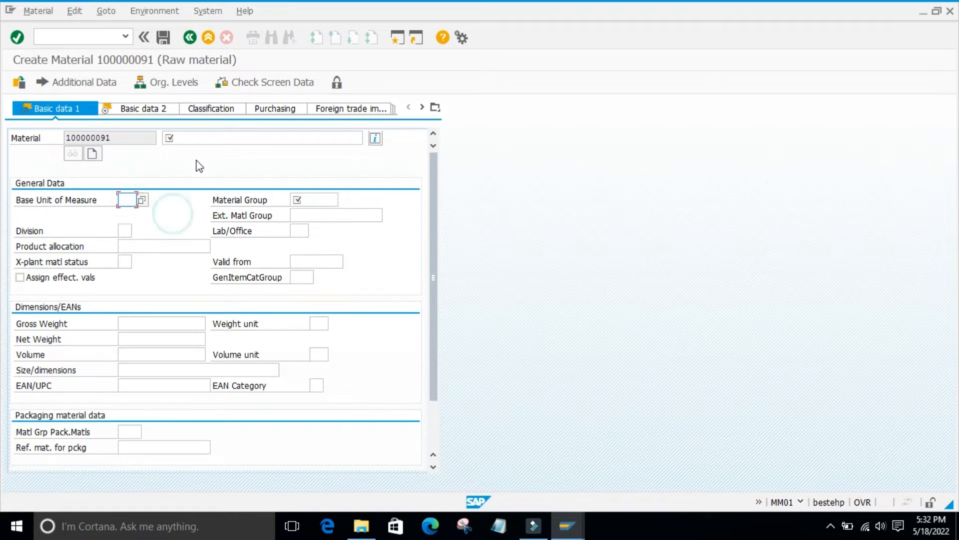
{"action": "left_click", "coordinate": [187, 139]}
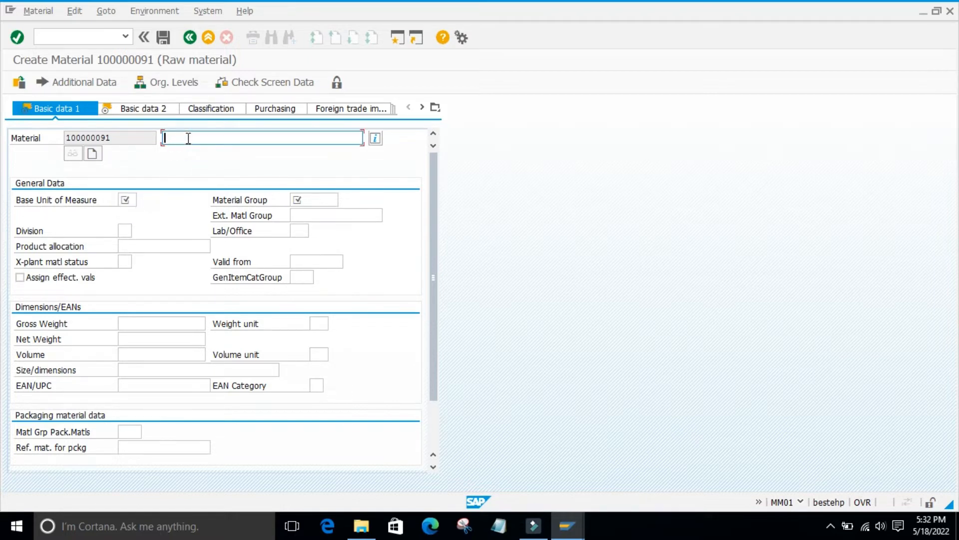
{"action": "type", "text": "t"}
{"action": "left_click", "coordinate": [191, 150]}
{"action": "left_click", "coordinate": [318, 199]}
{"action": "left_click", "coordinate": [301, 210]}
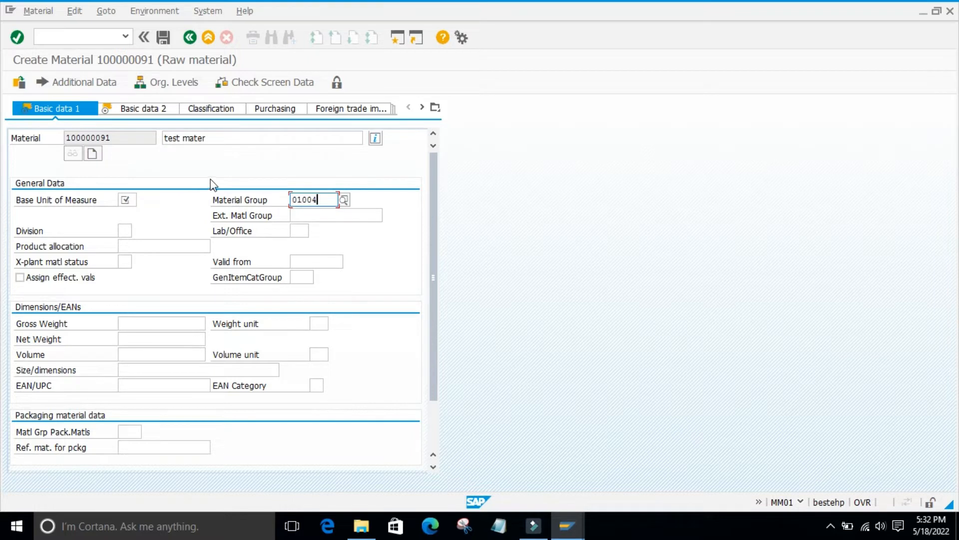
{"action": "key", "text": "Return"}
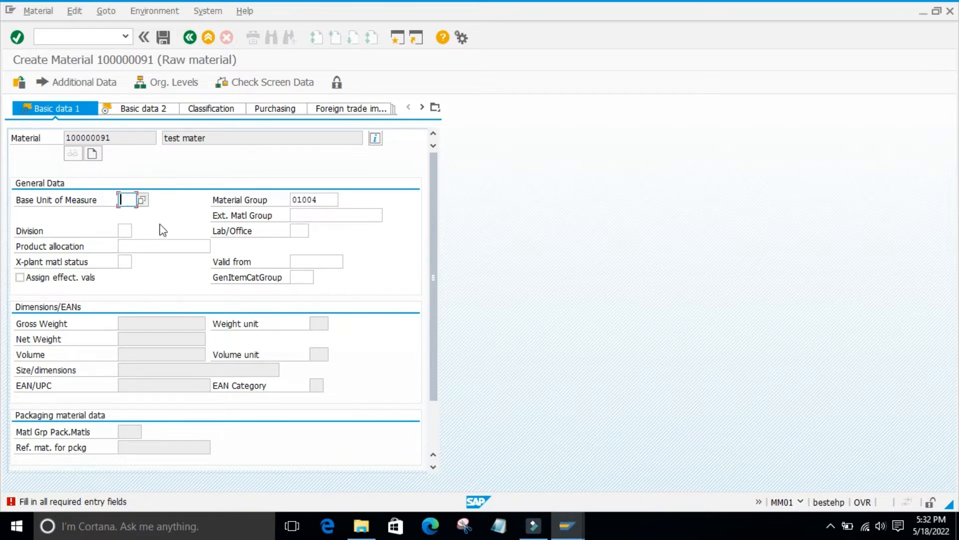
Compare the input status of the Base Unit of Measure, Division and Gross Weight fields on Basic data 1.
{"action": "left_click", "coordinate": [129, 229]}
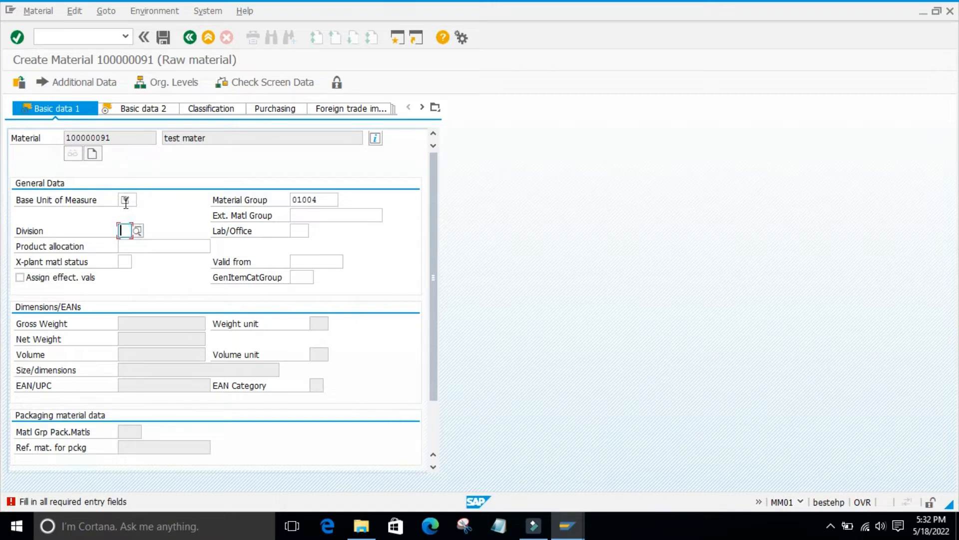
{"action": "left_click", "coordinate": [133, 198]}
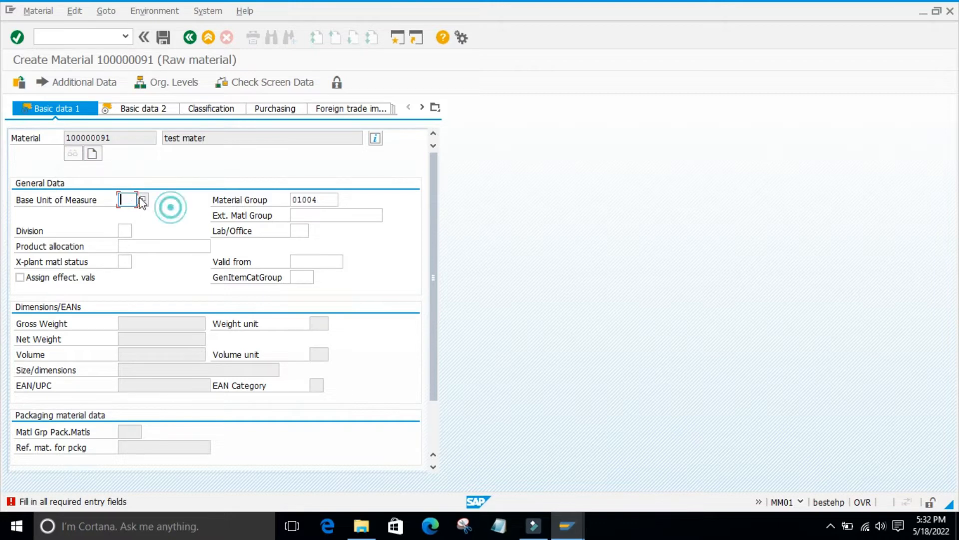
{"action": "left_click", "coordinate": [122, 235]}
{"action": "left_click", "coordinate": [179, 207]}
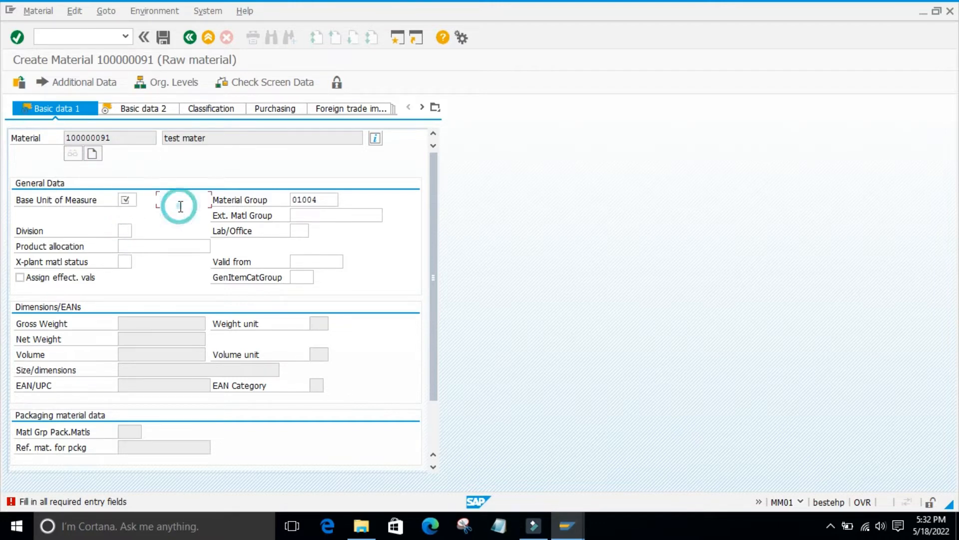
{"action": "left_click", "coordinate": [135, 324]}
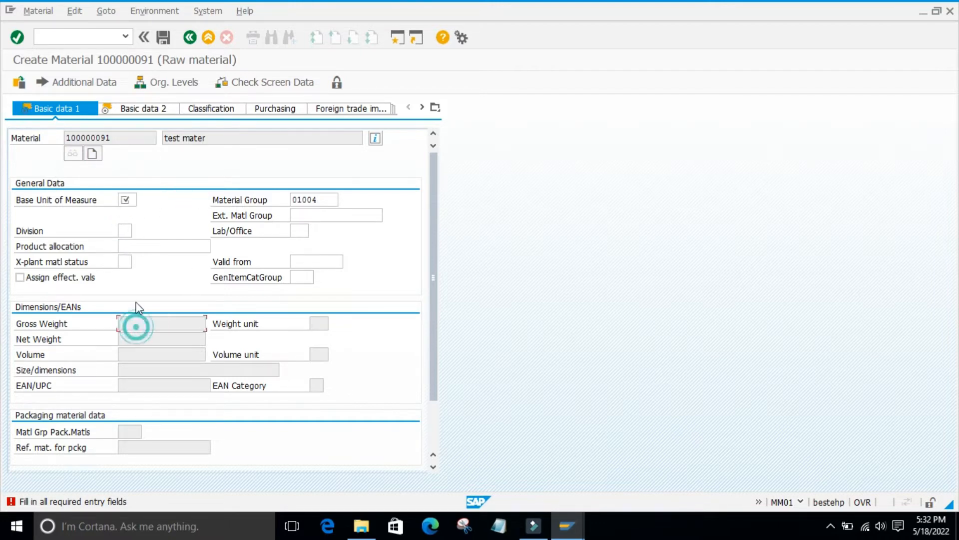
{"action": "left_click", "coordinate": [119, 233]}
{"action": "left_click", "coordinate": [128, 229]}
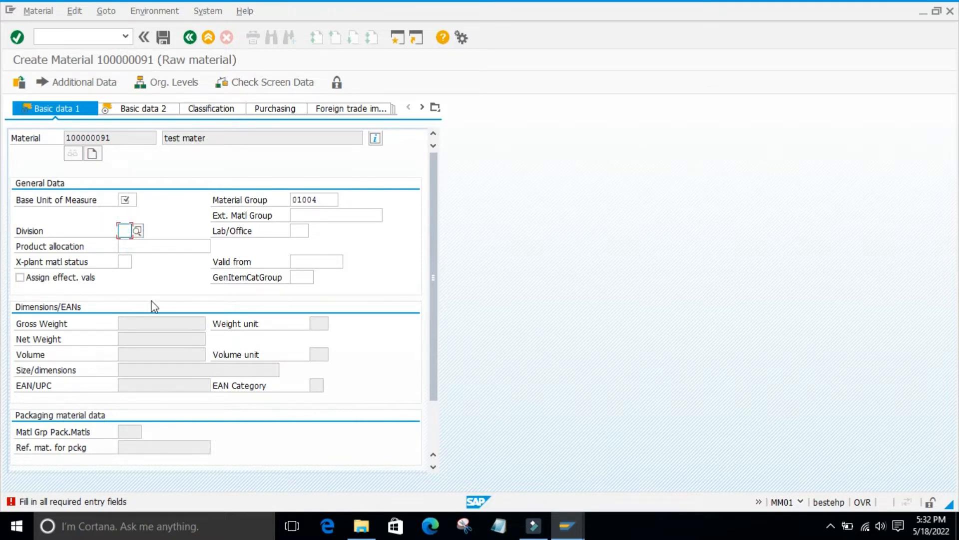
{"action": "left_click", "coordinate": [144, 324]}
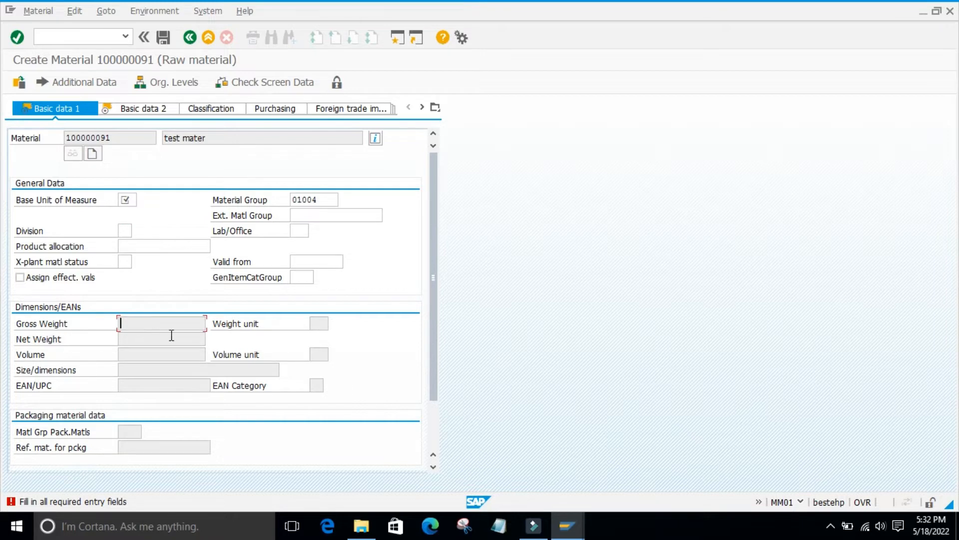
Check whether the Net Weight and Gross Weight fields under Dimensions/EANs accept input.
{"action": "scroll", "coordinate": [171, 336], "scroll_direction": "down", "scroll_amount": 2}
{"action": "left_click", "coordinate": [135, 279]}
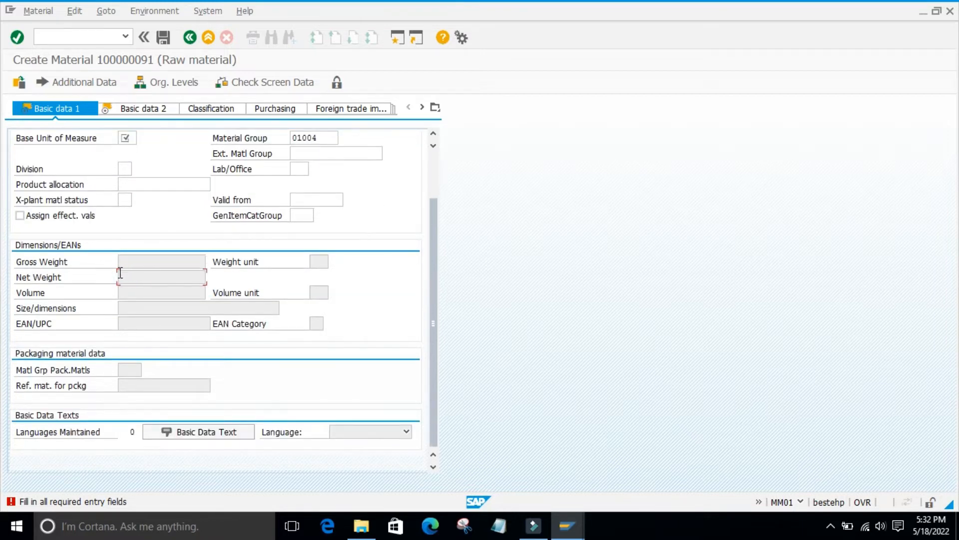
{"action": "left_click", "coordinate": [141, 264]}
{"action": "left_click", "coordinate": [126, 262]}
{"action": "left_click", "coordinate": [122, 263]}
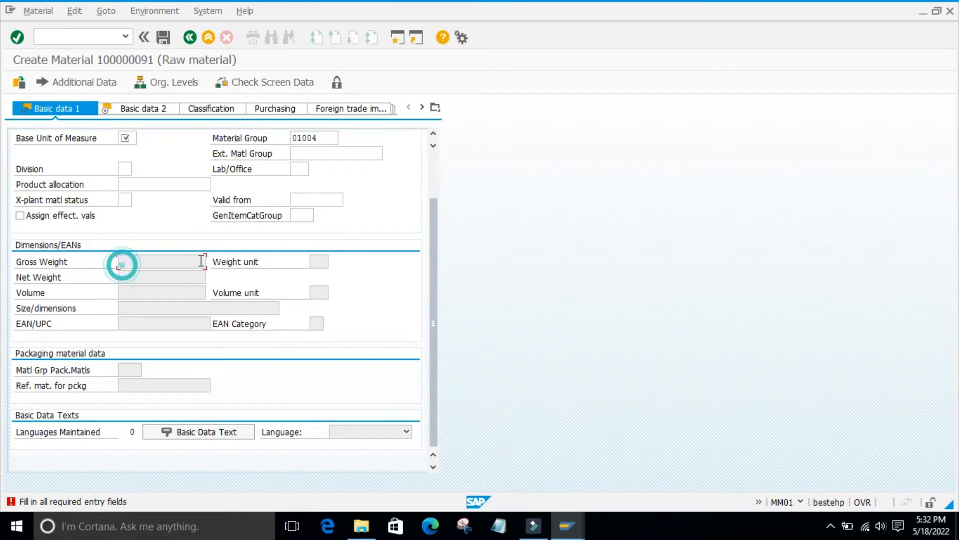
{"action": "left_click", "coordinate": [135, 265]}
{"action": "left_click", "coordinate": [170, 267]}
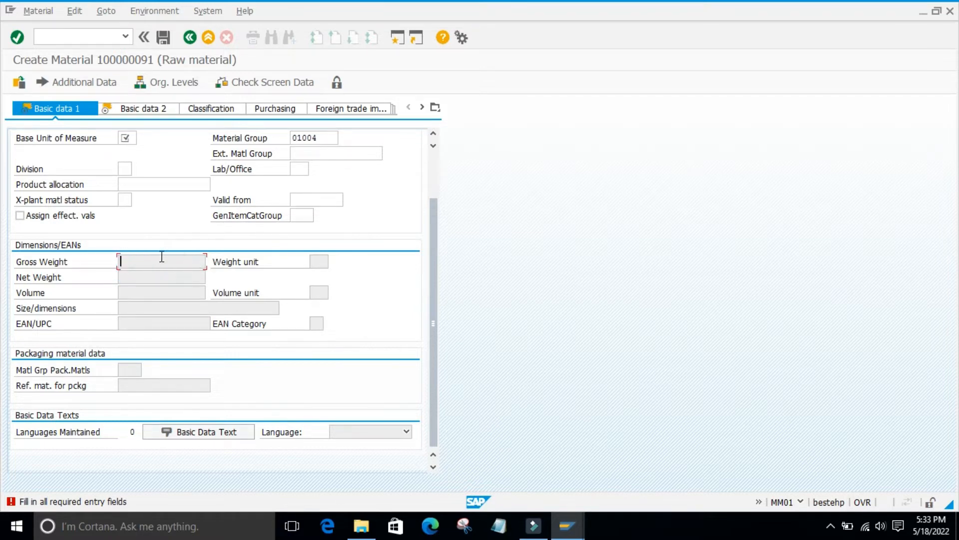
Try the value da in the optional Division field and clear it again.
{"action": "left_click", "coordinate": [336, 82]}
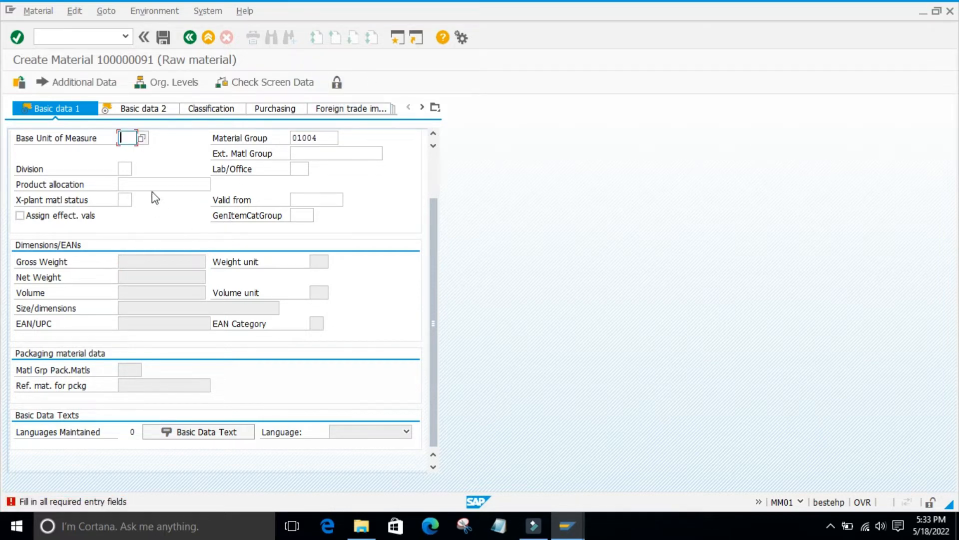
{"action": "left_click", "coordinate": [134, 175]}
{"action": "type", "text": "da"}
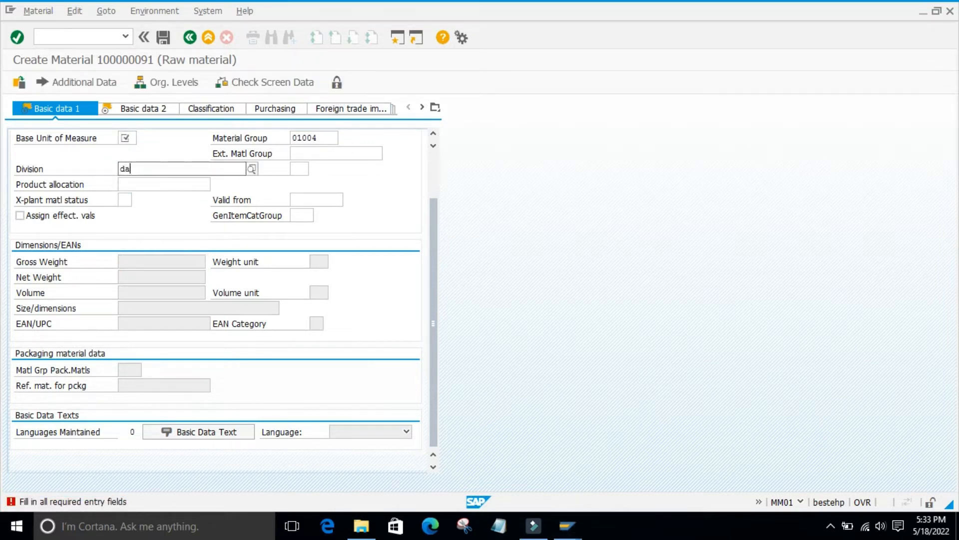
{"action": "key", "text": "Return"}
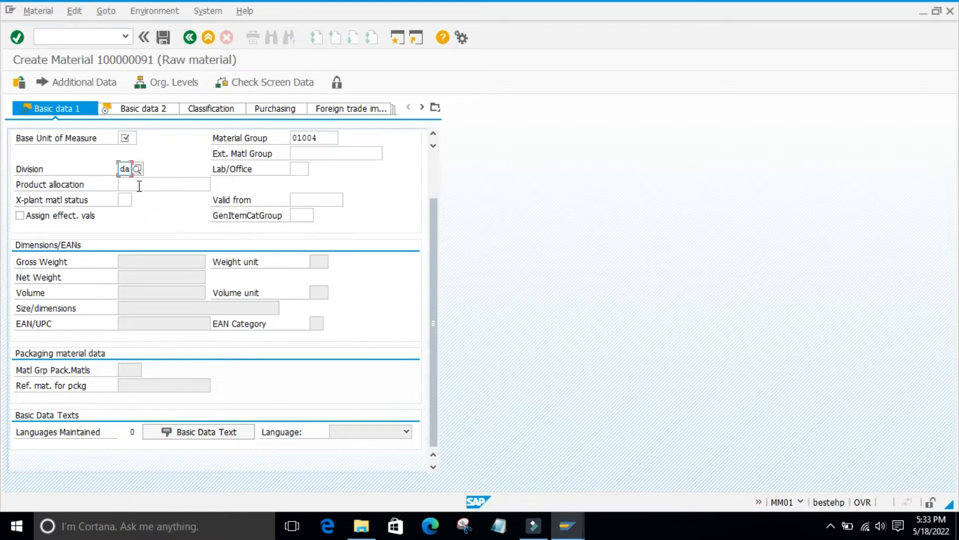
{"action": "key", "text": "BackSpace"}
{"action": "key", "text": "BackSpace"}
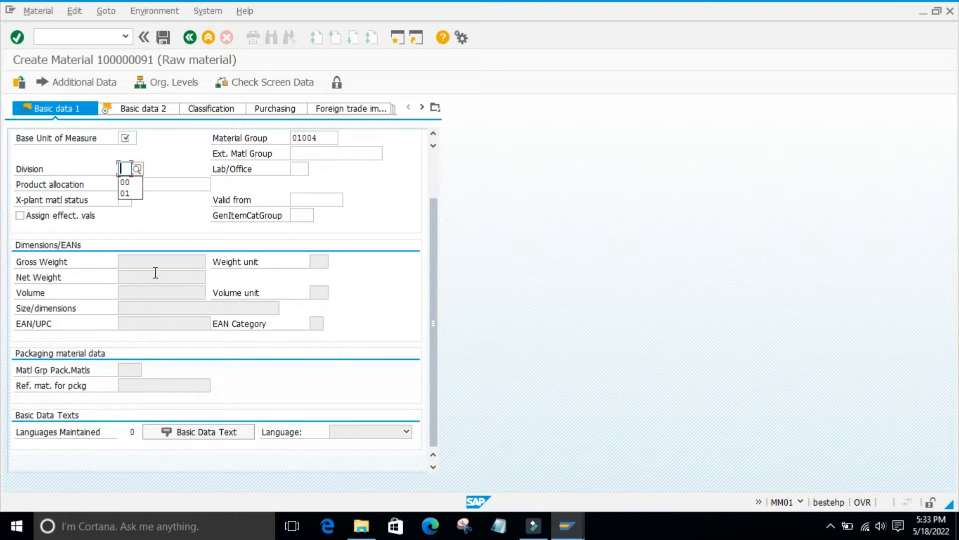
{"action": "left_click", "coordinate": [181, 213]}
Switch to the General Table Display session and leave the MARA table selection.
{"action": "mouse_move", "coordinate": [573, 531]}
{"action": "left_click", "coordinate": [653, 484]}
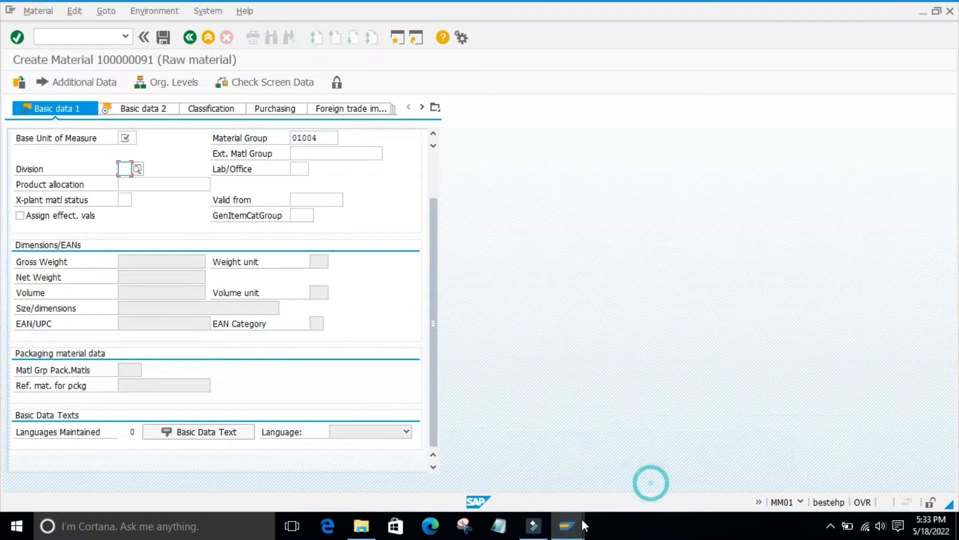
{"action": "left_click", "coordinate": [579, 532]}
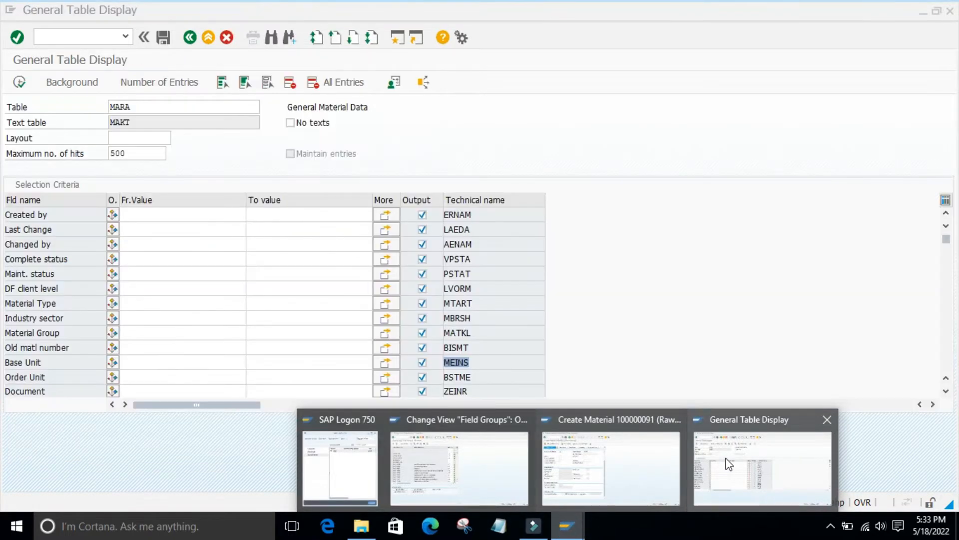
{"action": "left_click", "coordinate": [729, 464]}
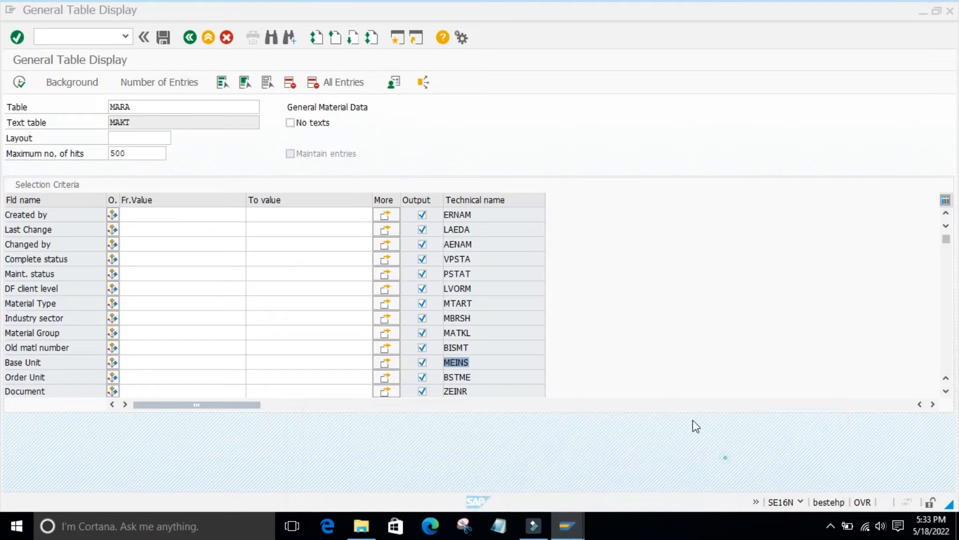
{"action": "left_click", "coordinate": [189, 40]}
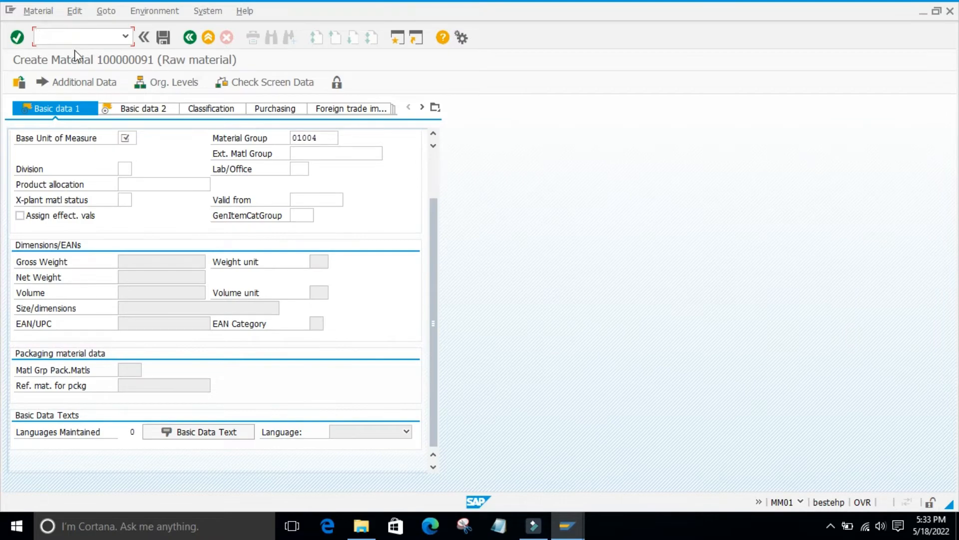
In the Field Groups session, start transaction SPRO with /nspro and display the SAP Reference IMG.
{"action": "left_click", "coordinate": [570, 525]}
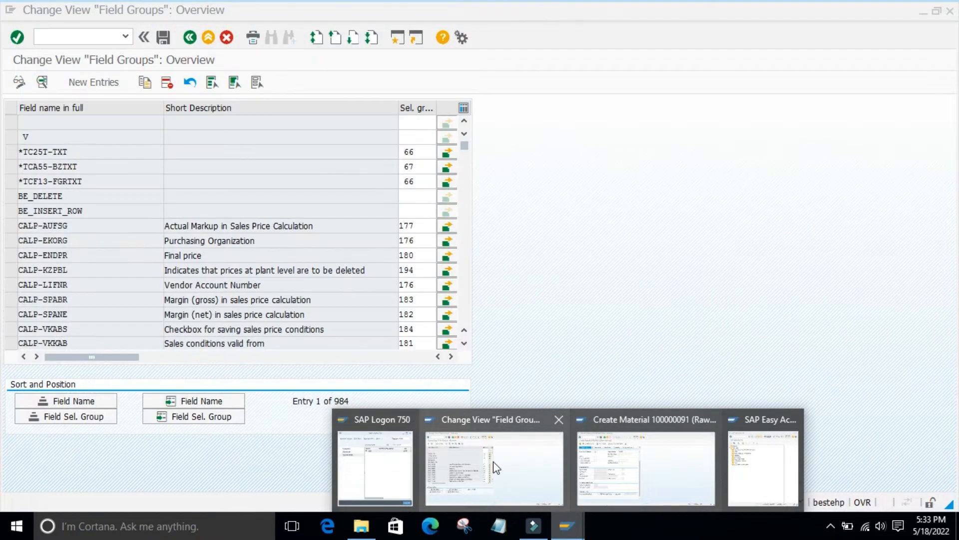
{"action": "left_click", "coordinate": [494, 460]}
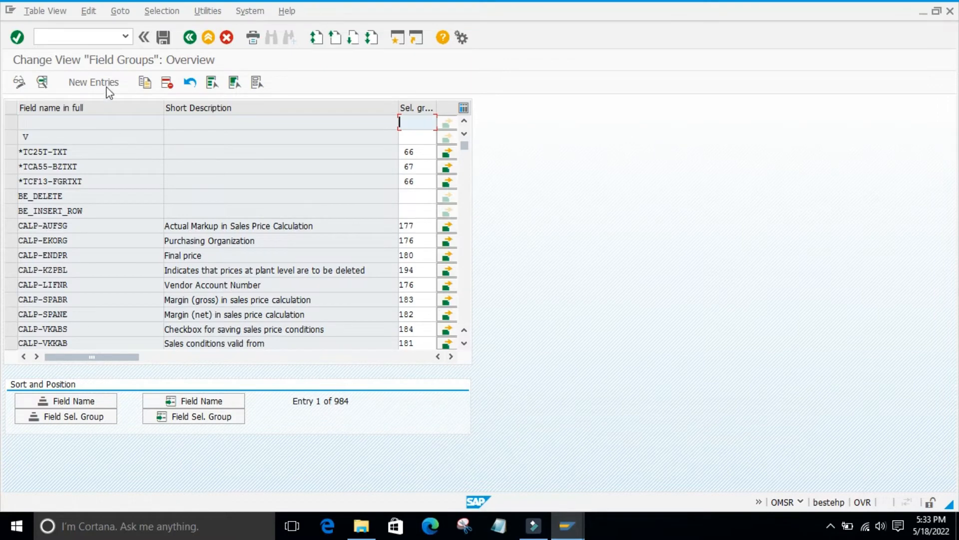
{"action": "left_click", "coordinate": [59, 37]}
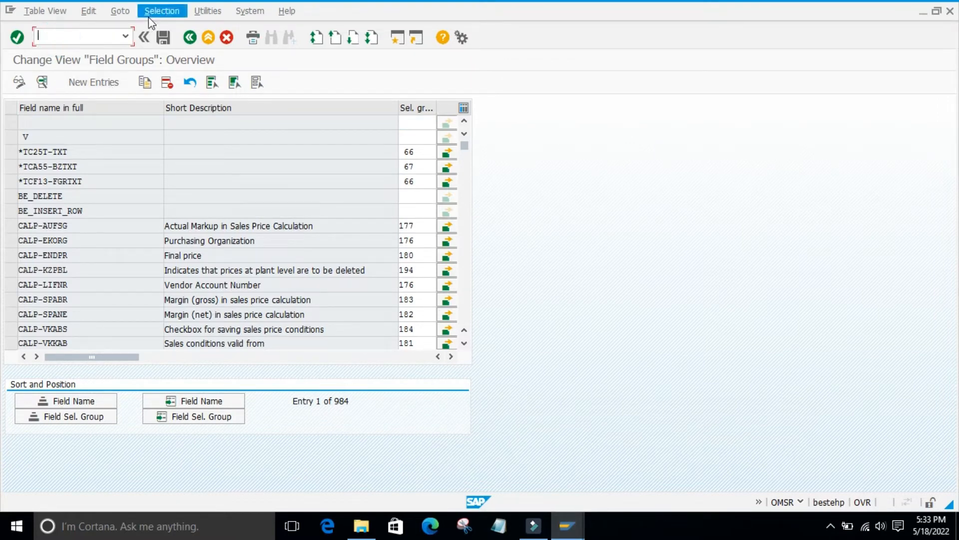
{"action": "type", "text": "/nspro"}
{"action": "key", "text": "Return"}
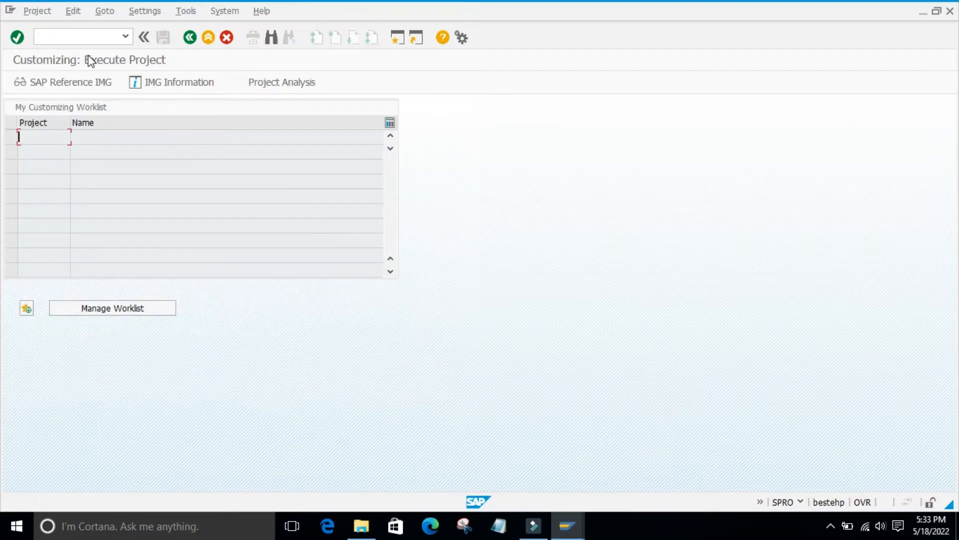
{"action": "left_click", "coordinate": [71, 82]}
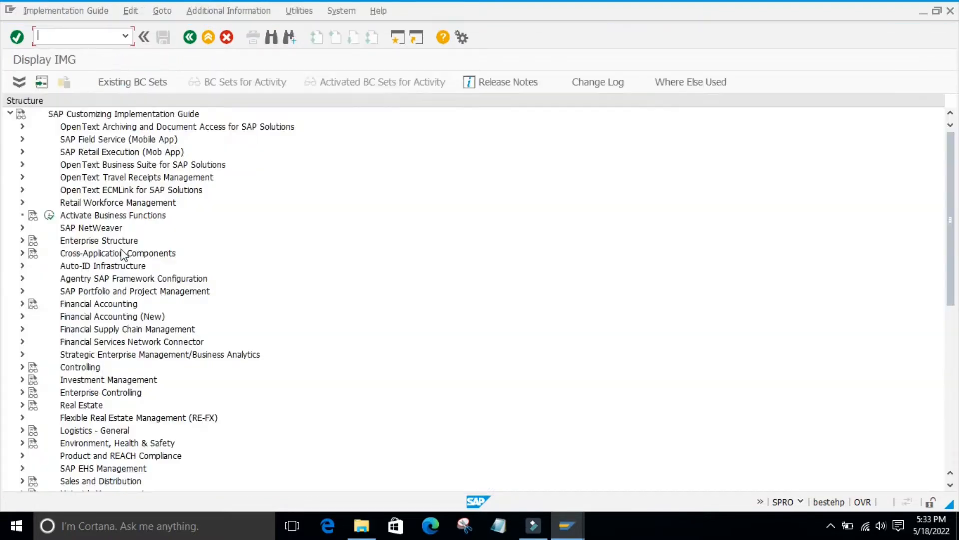
Under Logistics - General, Material Master, Field Selection, open the activity Assign Fields to Field Selection Groups.
{"action": "scroll", "coordinate": [120, 285], "scroll_direction": "down", "scroll_amount": 3}
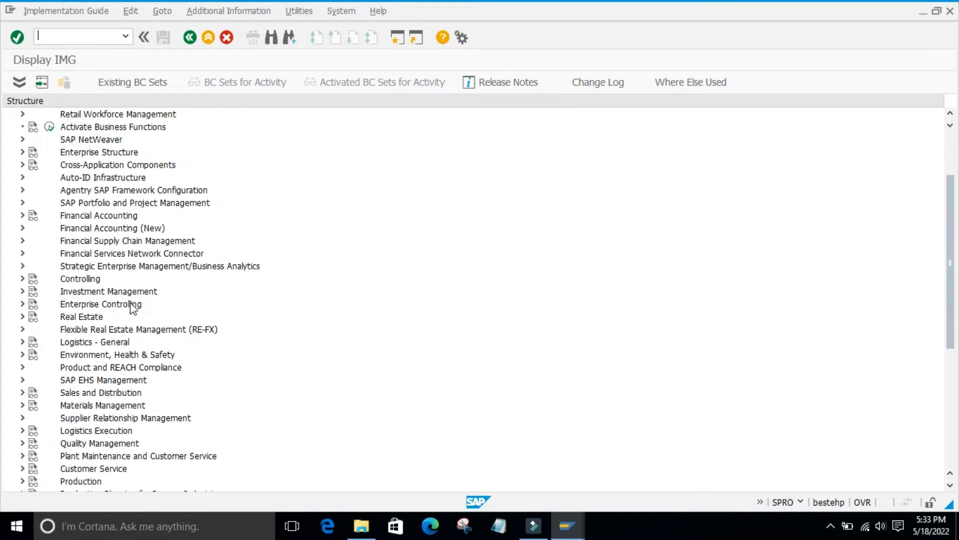
{"action": "scroll", "coordinate": [22, 307], "scroll_direction": "down", "scroll_amount": 1}
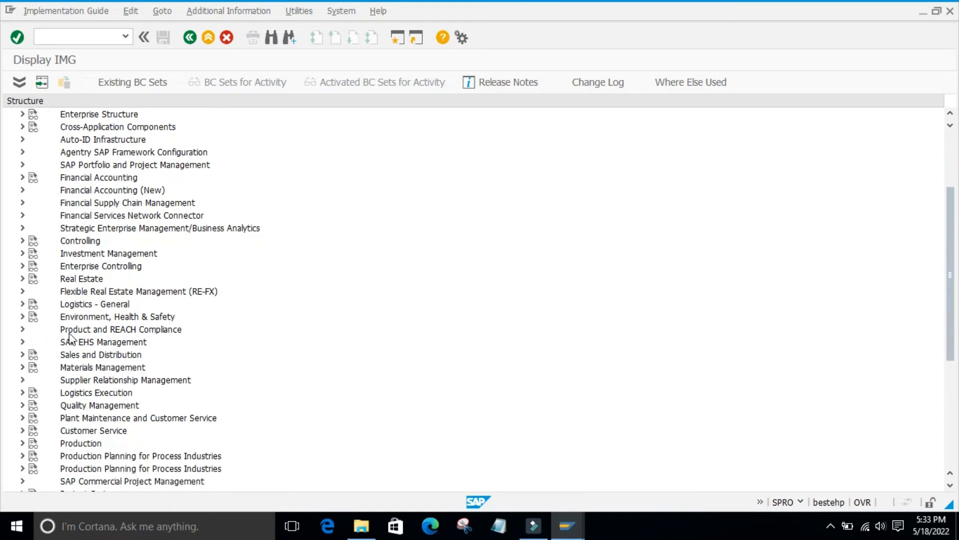
{"action": "left_click", "coordinate": [22, 303]}
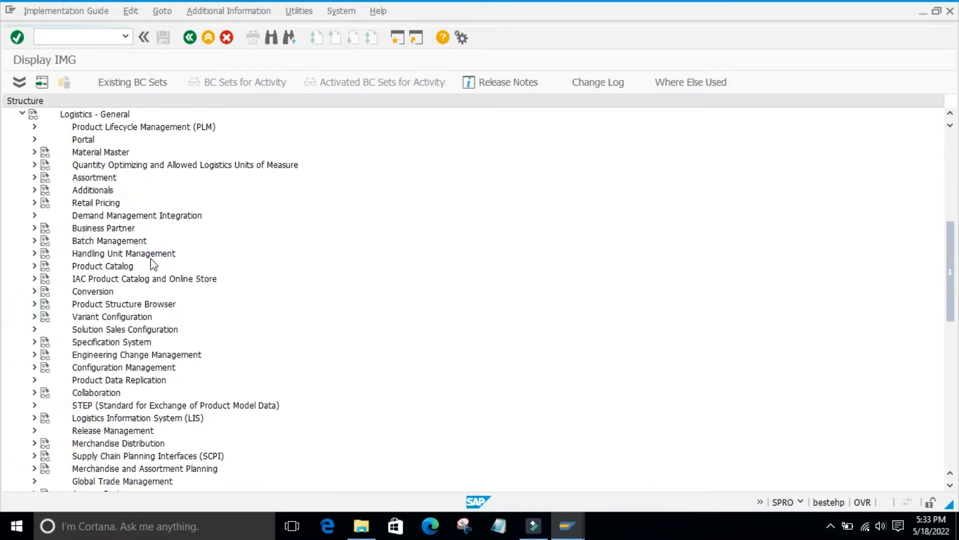
{"action": "left_click", "coordinate": [33, 152]}
{"action": "scroll", "coordinate": [147, 175], "scroll_direction": "down", "scroll_amount": 1}
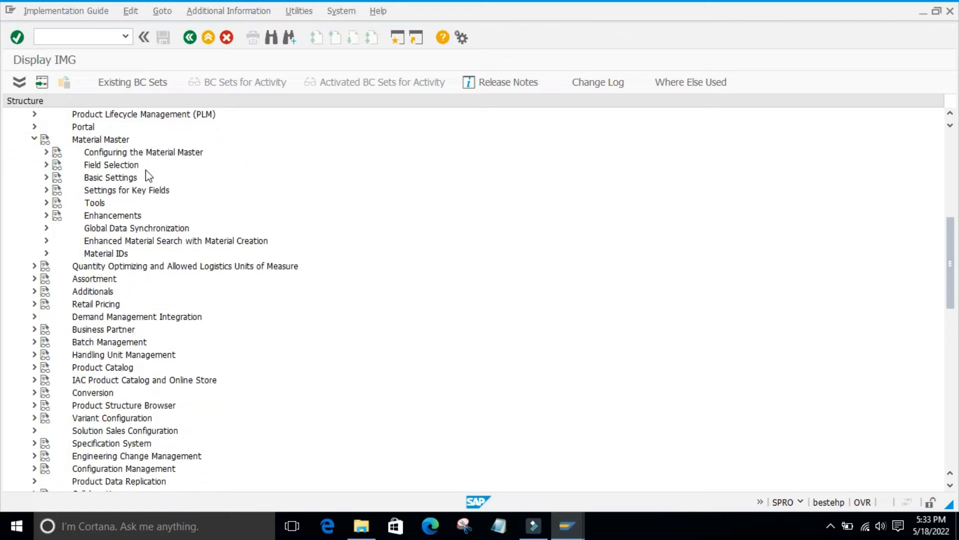
{"action": "left_click", "coordinate": [46, 164]}
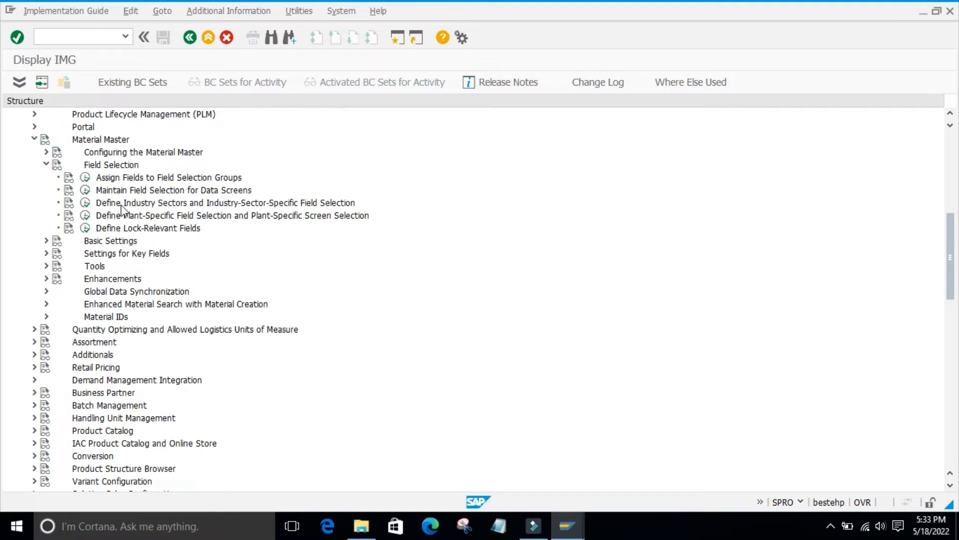
{"action": "left_click", "coordinate": [85, 178]}
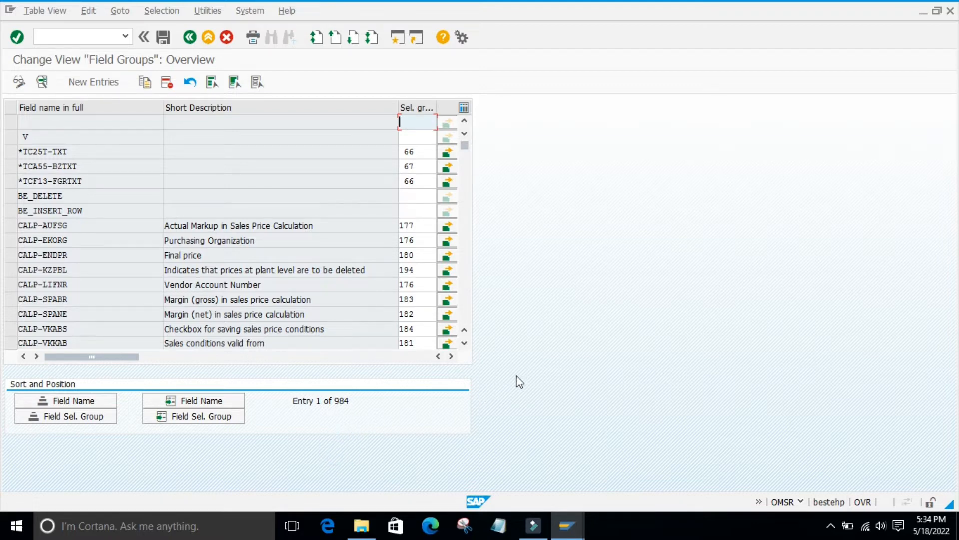
Switch to the Create Material session and open the technical information for the Base Unit of Measure field.
{"action": "left_click", "coordinate": [567, 532]}
{"action": "left_click", "coordinate": [637, 470]}
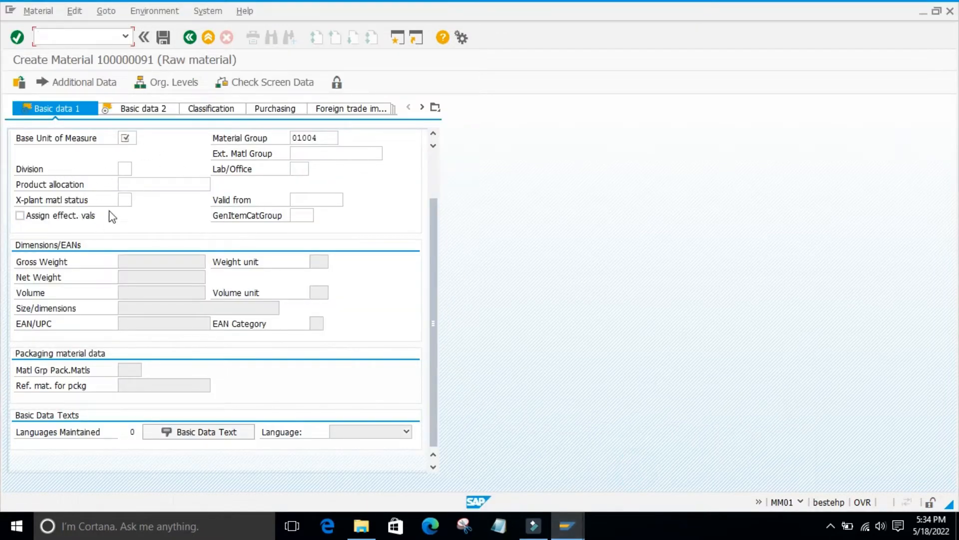
{"action": "left_click", "coordinate": [567, 531]}
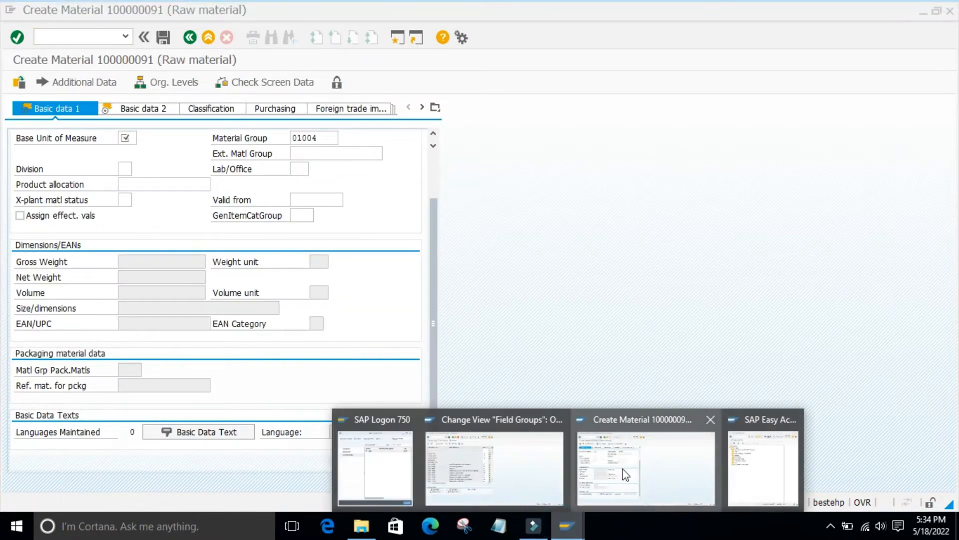
{"action": "left_click", "coordinate": [627, 462]}
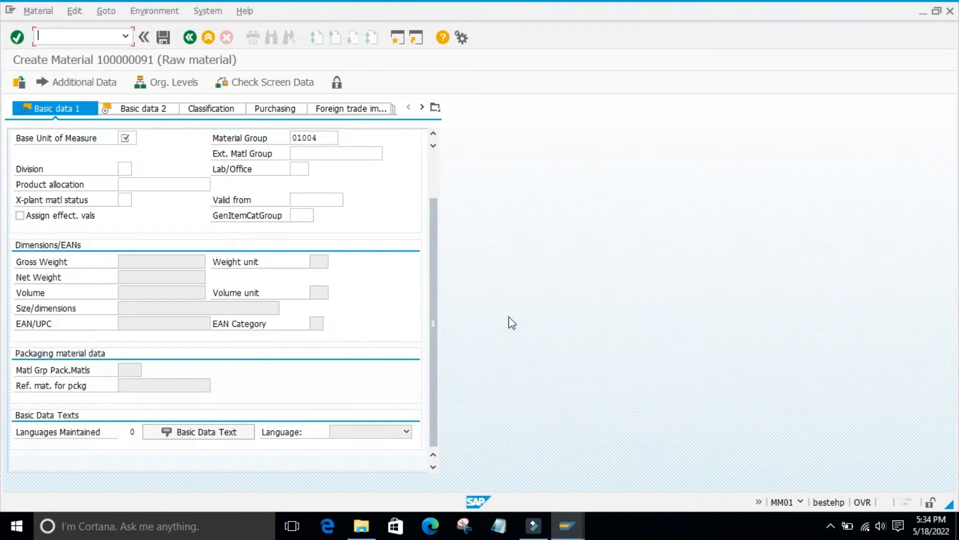
{"action": "left_click", "coordinate": [568, 525]}
{"action": "left_click", "coordinate": [522, 447]}
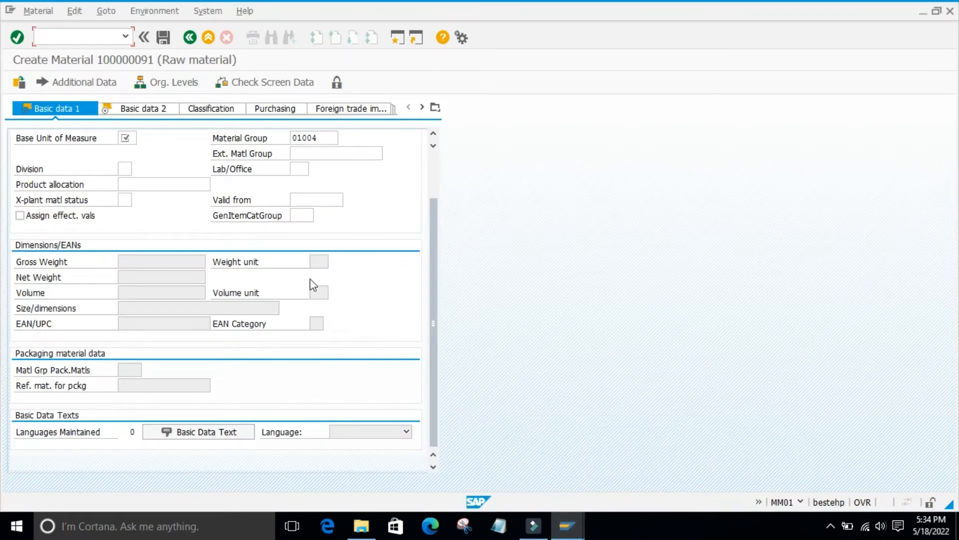
{"action": "left_click", "coordinate": [436, 182]}
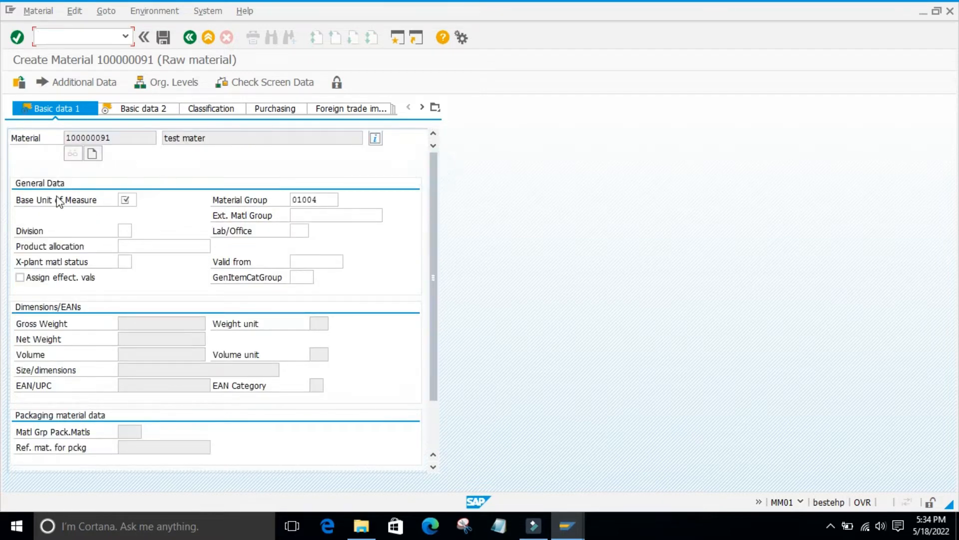
{"action": "right_click", "coordinate": [130, 199]}
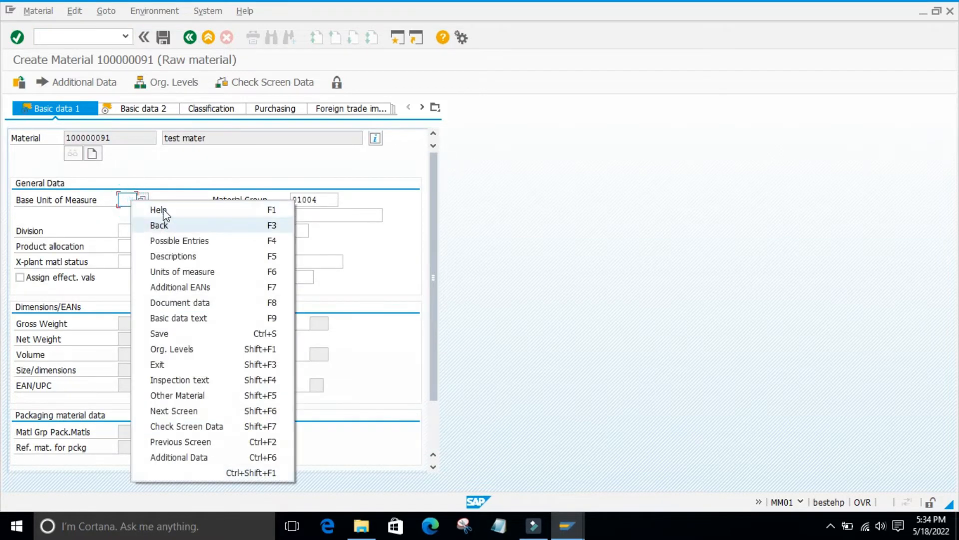
{"action": "left_click", "coordinate": [165, 210]}
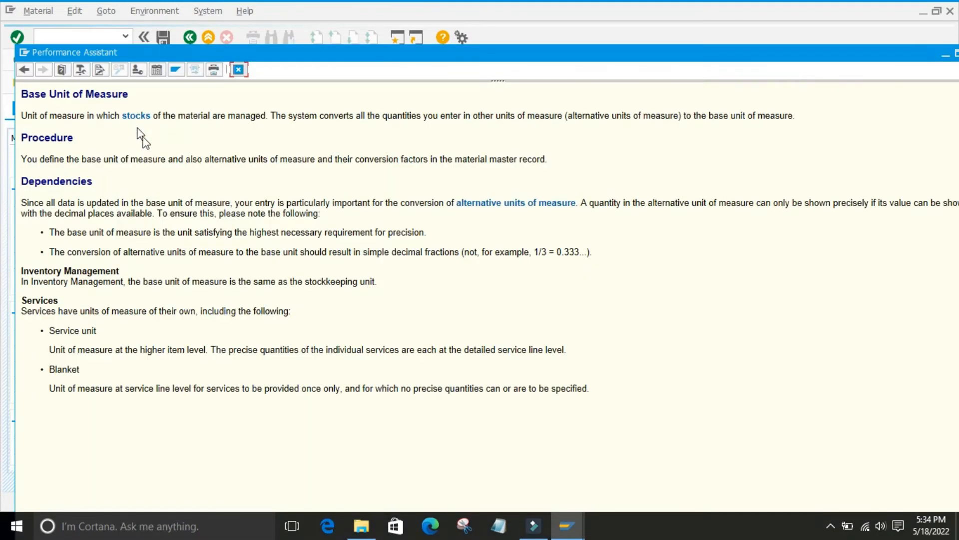
{"action": "left_click", "coordinate": [82, 69]}
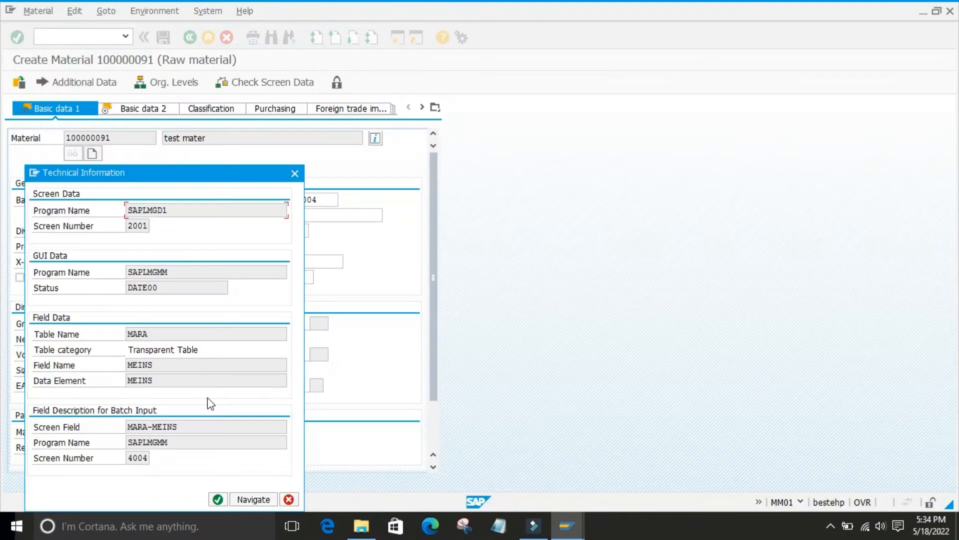
Copy the screen field name MARA-MEINS, and close the technical information and the field help.
{"action": "left_click", "coordinate": [175, 426]}
{"action": "left_click_drag", "start_coordinate": [173, 426], "coordinate": [126, 426]}
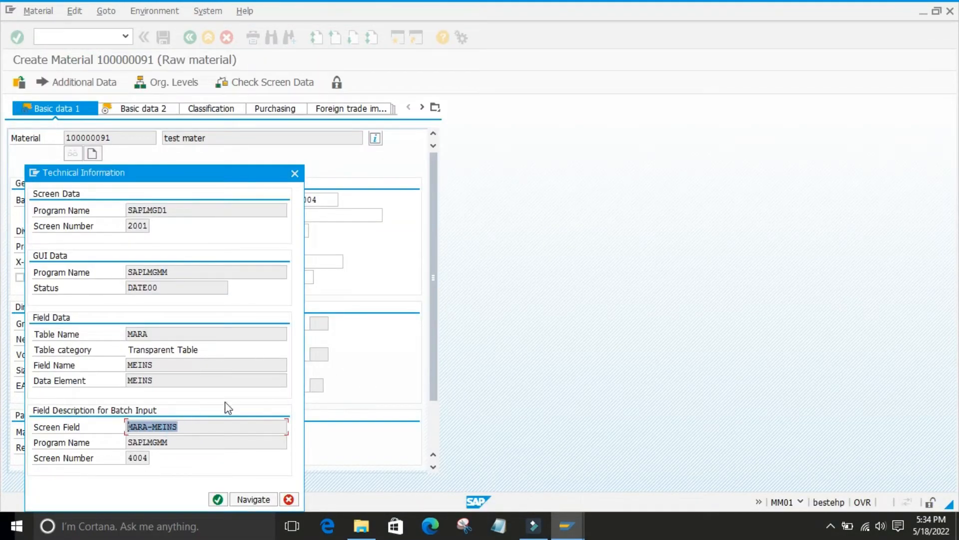
{"action": "key", "text": "ctrl+c"}
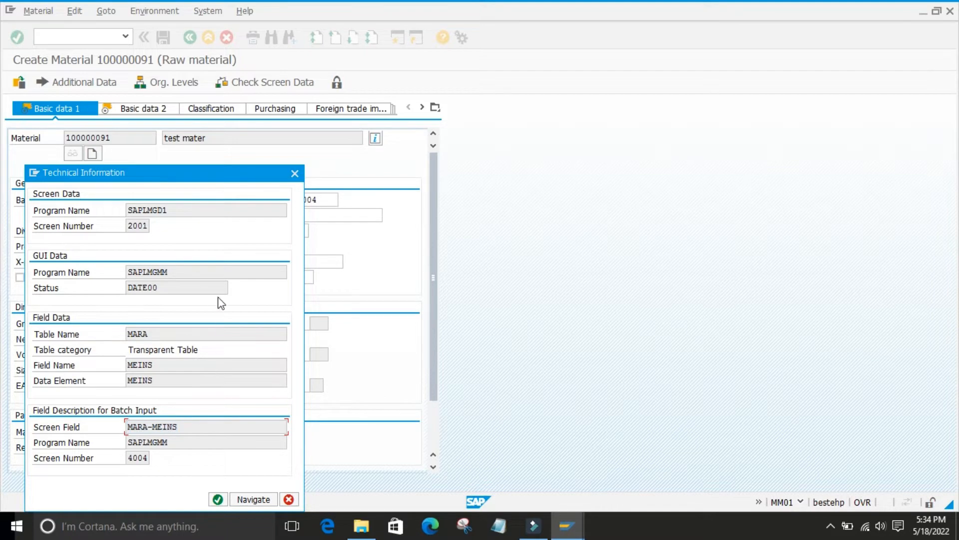
{"action": "left_click", "coordinate": [295, 173]}
{"action": "left_click", "coordinate": [239, 71]}
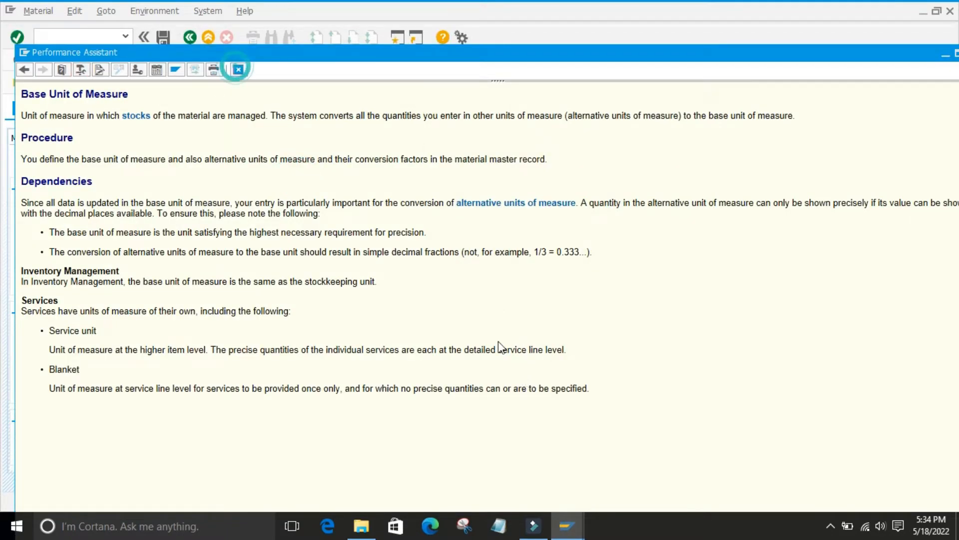
Switch to the Field Groups session and position the list on field name MARA-MEINS.
{"action": "mouse_move", "coordinate": [567, 524]}
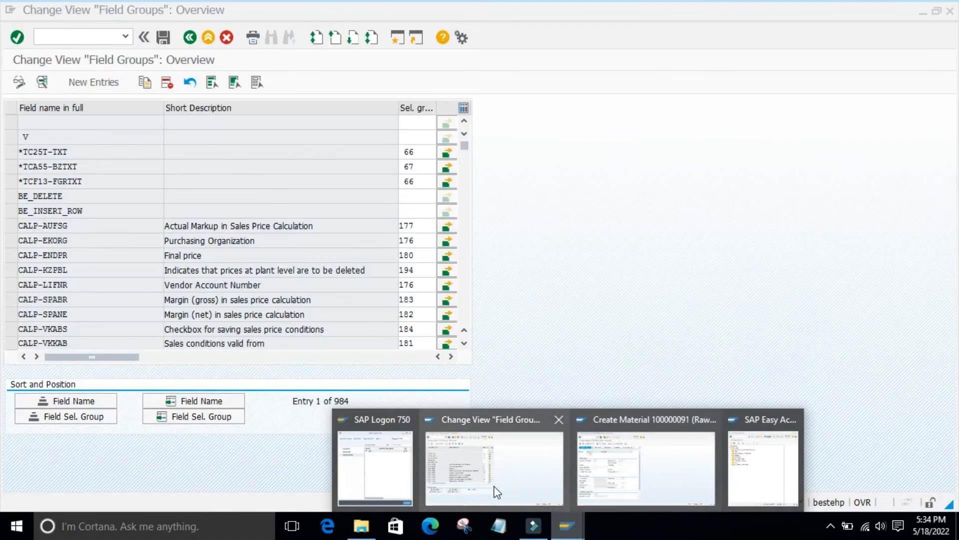
{"action": "left_click", "coordinate": [490, 487]}
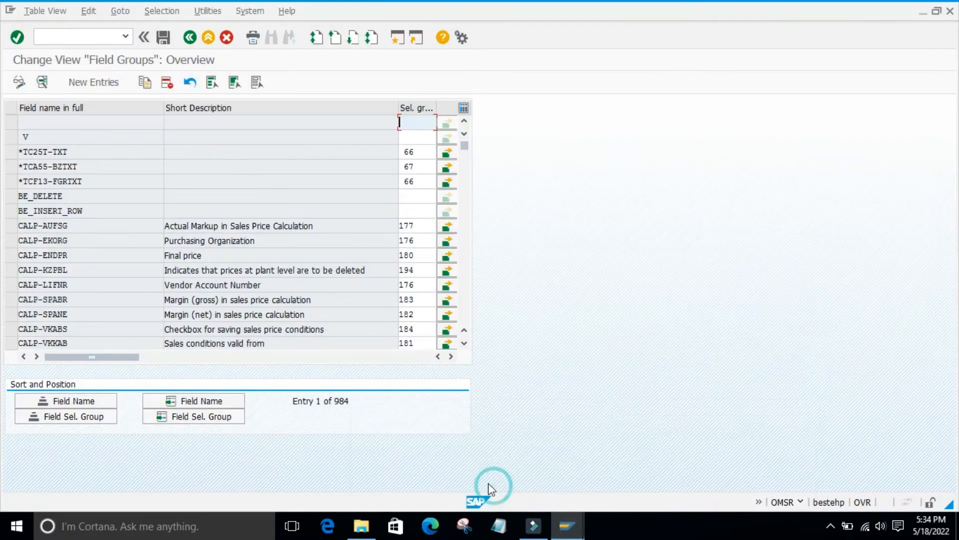
{"action": "left_click", "coordinate": [196, 416]}
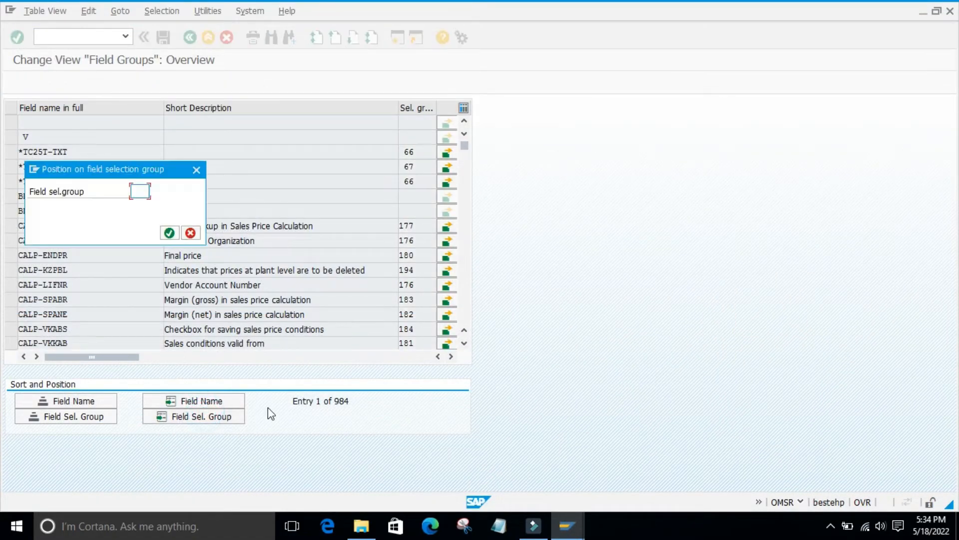
{"action": "left_click", "coordinate": [197, 170]}
{"action": "left_click", "coordinate": [199, 400]}
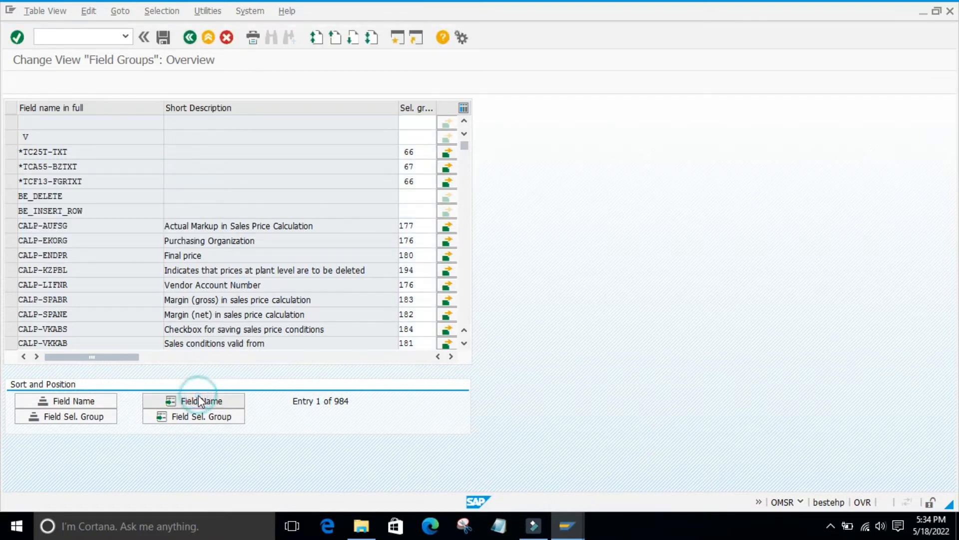
{"action": "key", "text": "ctrl+v"}
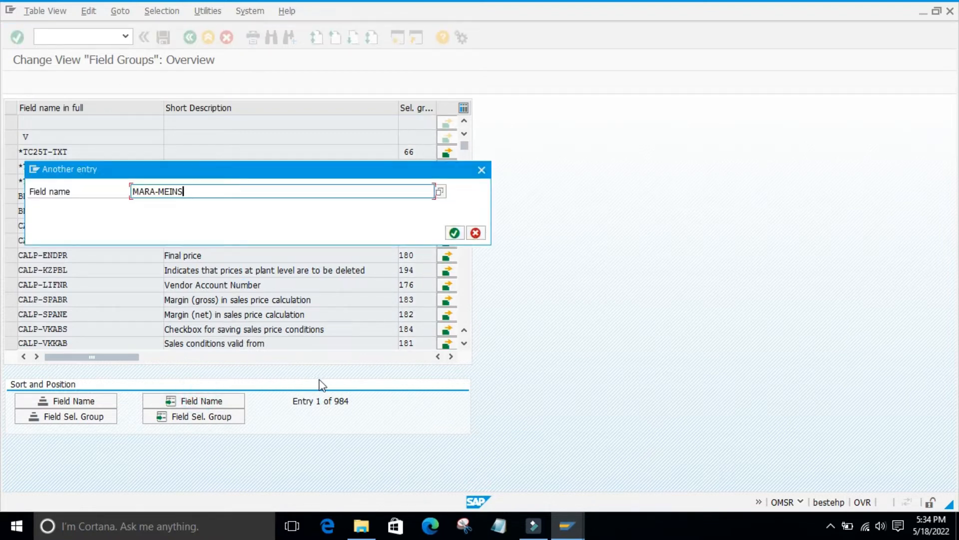
{"action": "key", "text": "Return"}
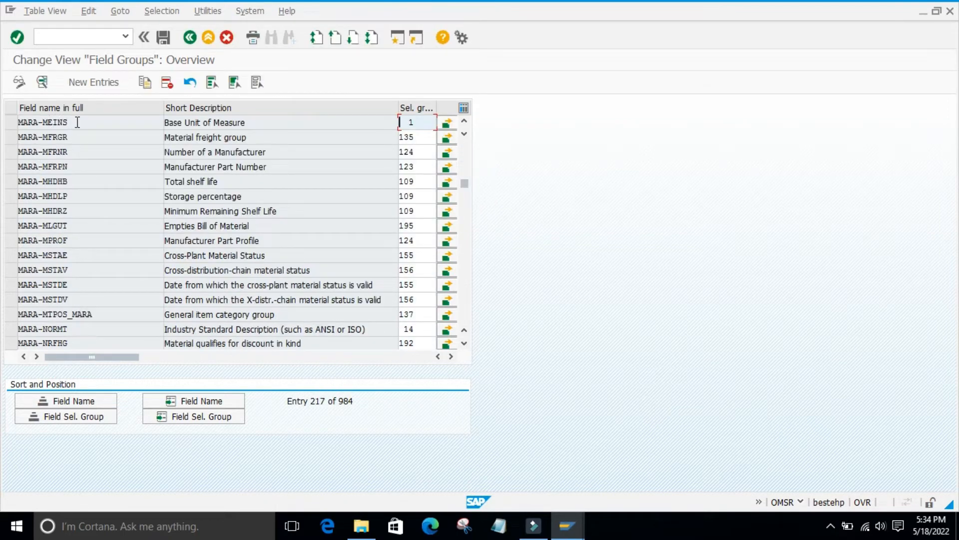
Examine the selection group assigned to MARA-MEINS and compare it with the groups of the neighbouring MARA fields.
{"action": "left_click", "coordinate": [10, 122]}
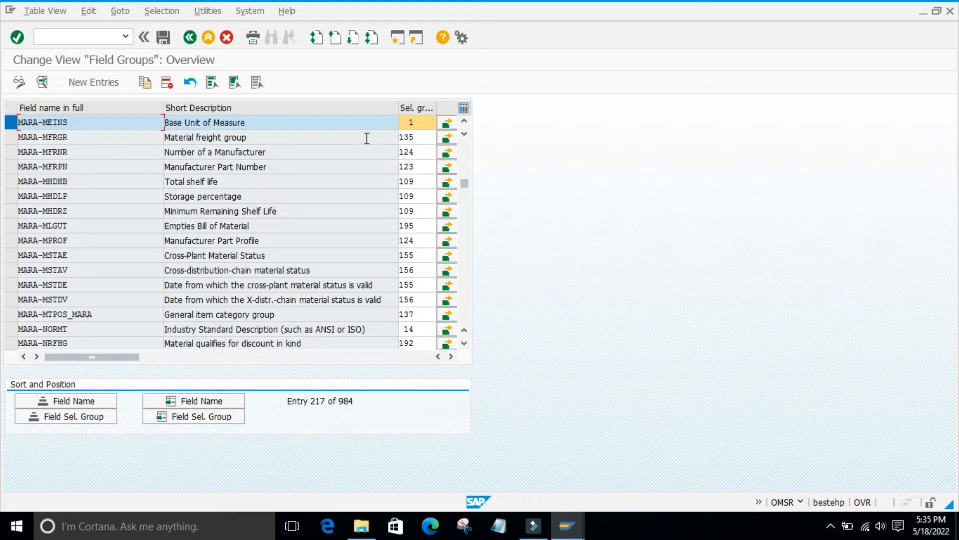
{"action": "double_click", "coordinate": [418, 124]}
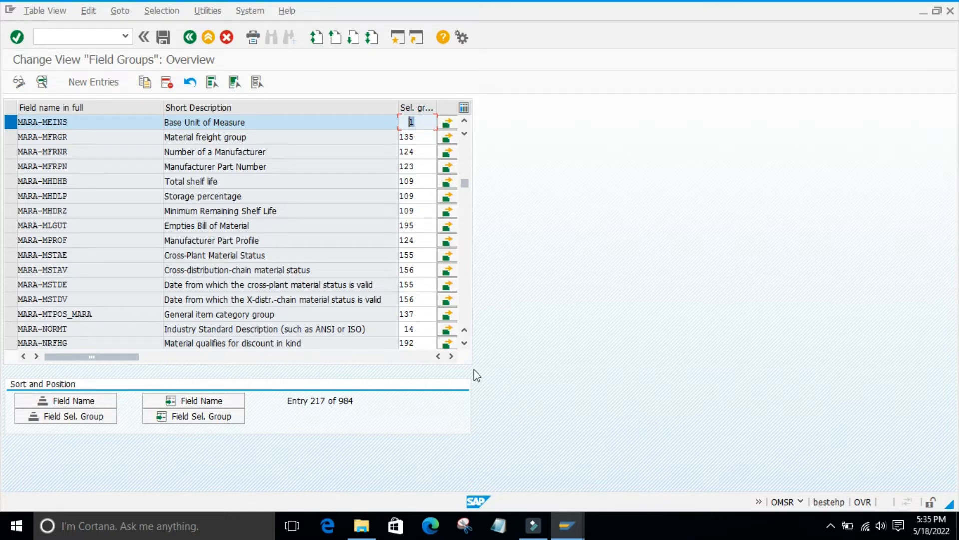
{"action": "left_click", "coordinate": [443, 437]}
{"action": "scroll", "coordinate": [415, 280], "scroll_direction": "down", "scroll_amount": 1}
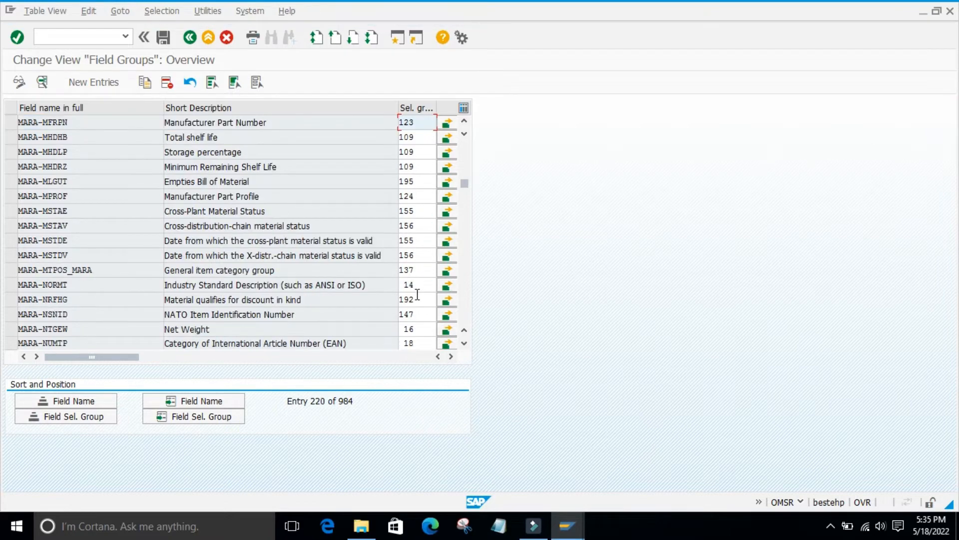
{"action": "scroll", "coordinate": [418, 297], "scroll_direction": "down", "scroll_amount": 2}
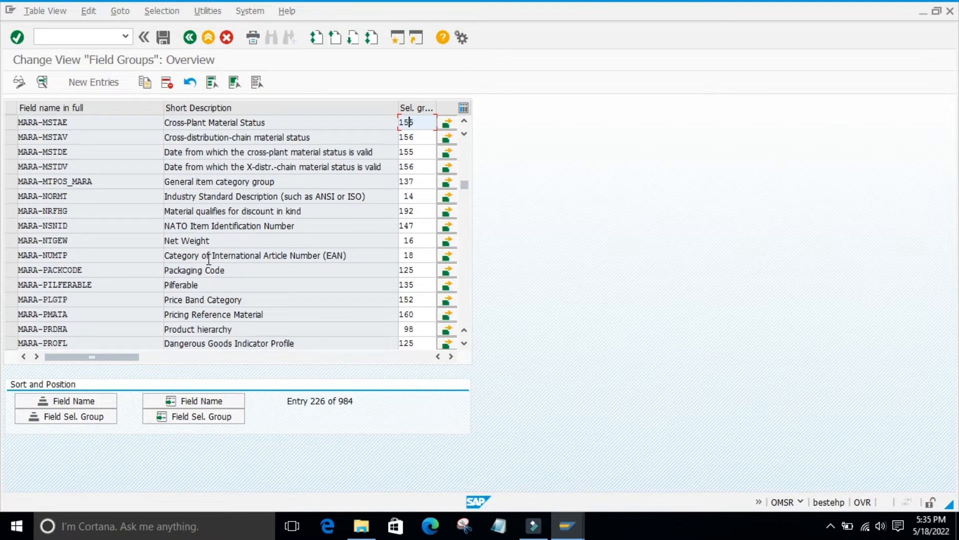
{"action": "scroll", "coordinate": [240, 270], "scroll_direction": "down", "scroll_amount": 1}
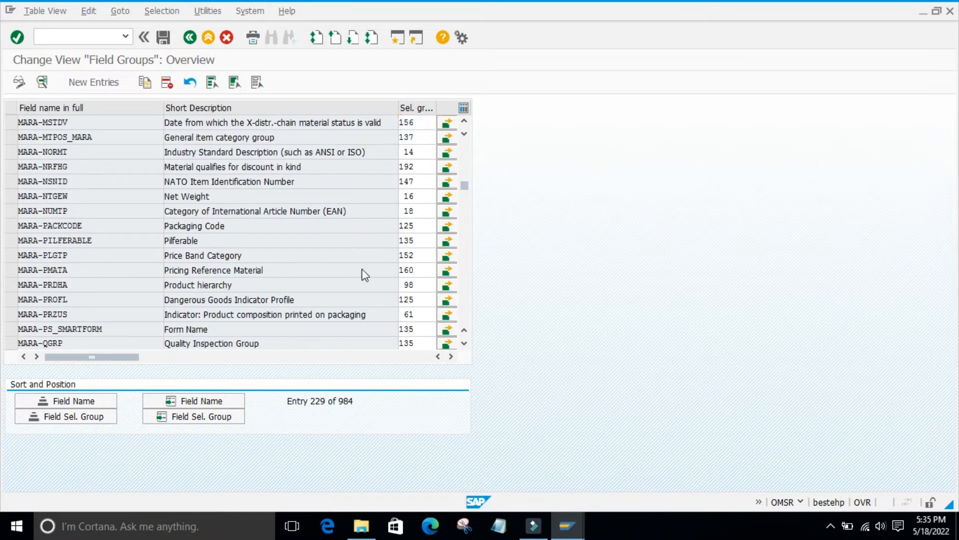
{"action": "scroll", "coordinate": [363, 268], "scroll_direction": "up", "scroll_amount": 3}
{"action": "scroll", "coordinate": [363, 265], "scroll_direction": "up", "scroll_amount": 5}
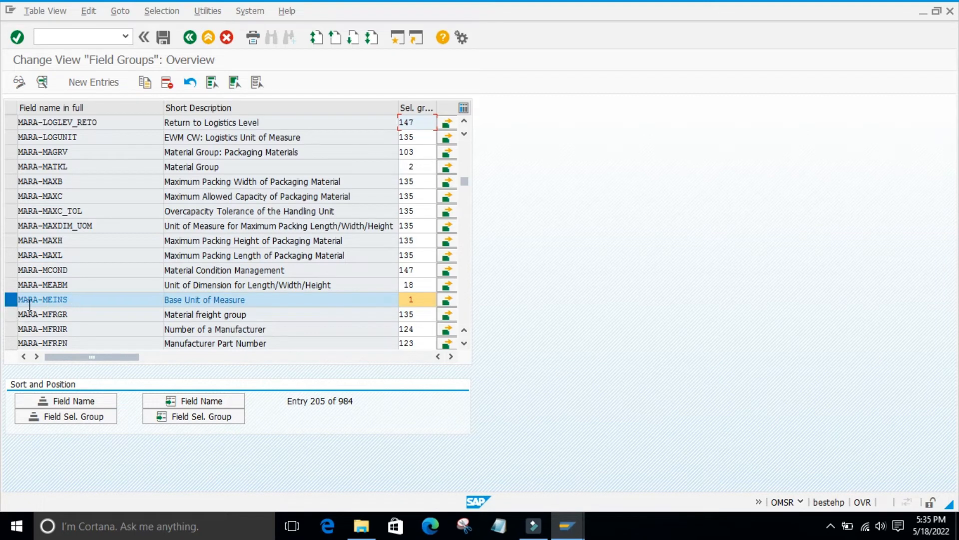
{"action": "left_click", "coordinate": [454, 438]}
{"action": "double_click", "coordinate": [411, 299]}
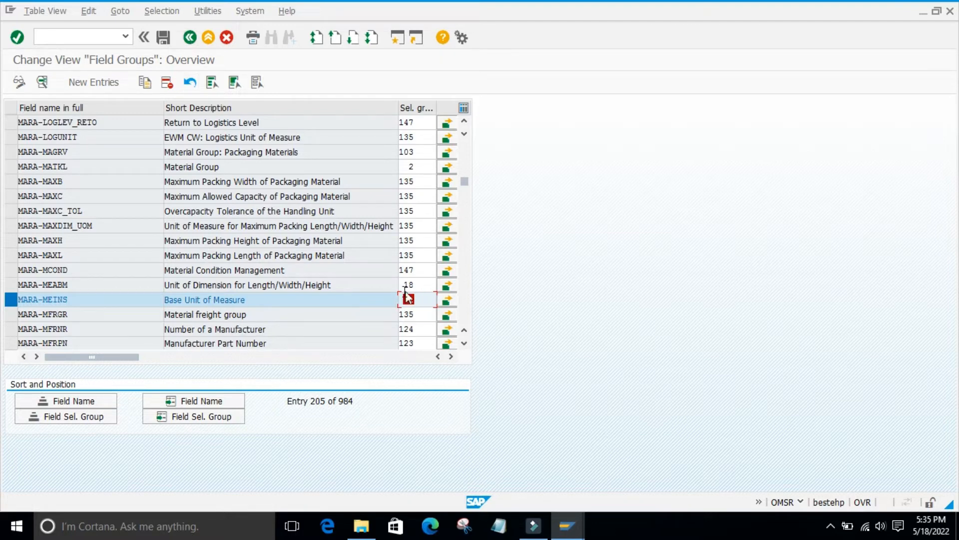
Return to the IMG and open Maintain Field Selection for Data Screens at the MARA-MEINS field of field selection group 1.
{"action": "left_click", "coordinate": [189, 37]}
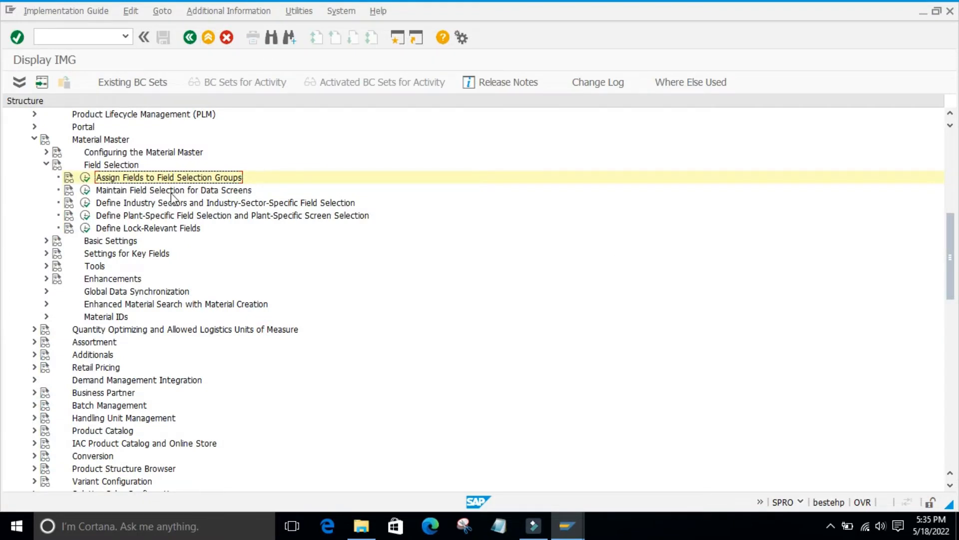
{"action": "left_click", "coordinate": [86, 191]}
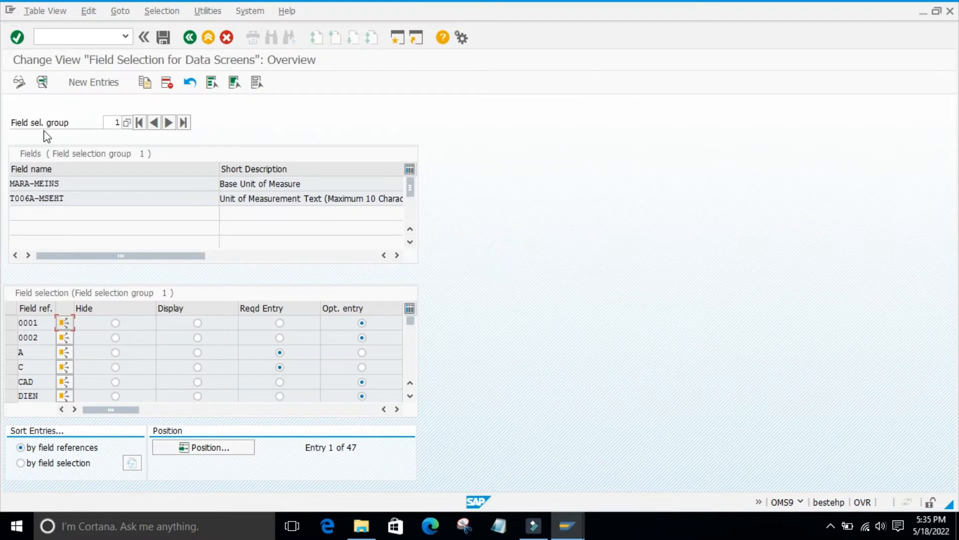
{"action": "left_click", "coordinate": [115, 122]}
{"action": "left_click", "coordinate": [596, 290]}
{"action": "left_click", "coordinate": [18, 182]}
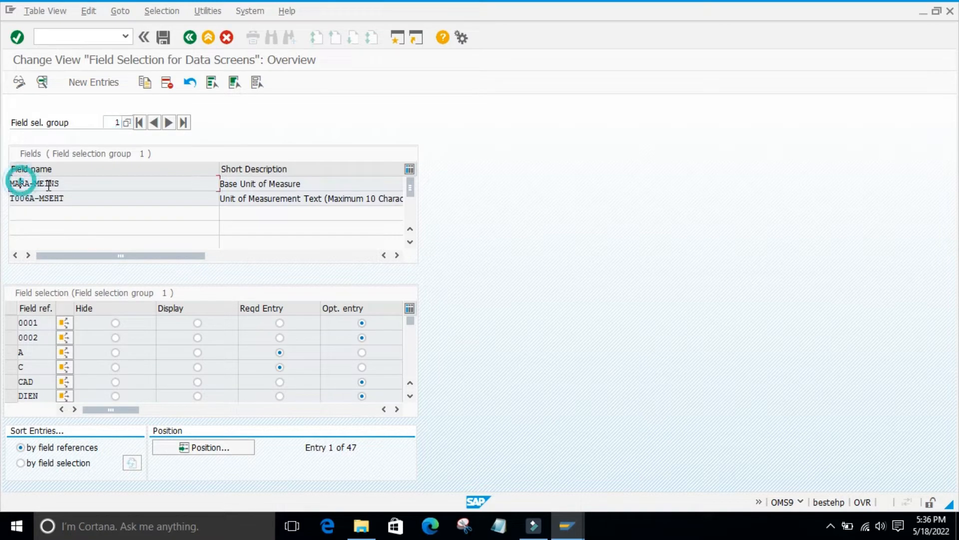
View the details of field reference 0001, return to the overview, and examine the field status of every field reference in selection group 1.
{"action": "double_click", "coordinate": [85, 191]}
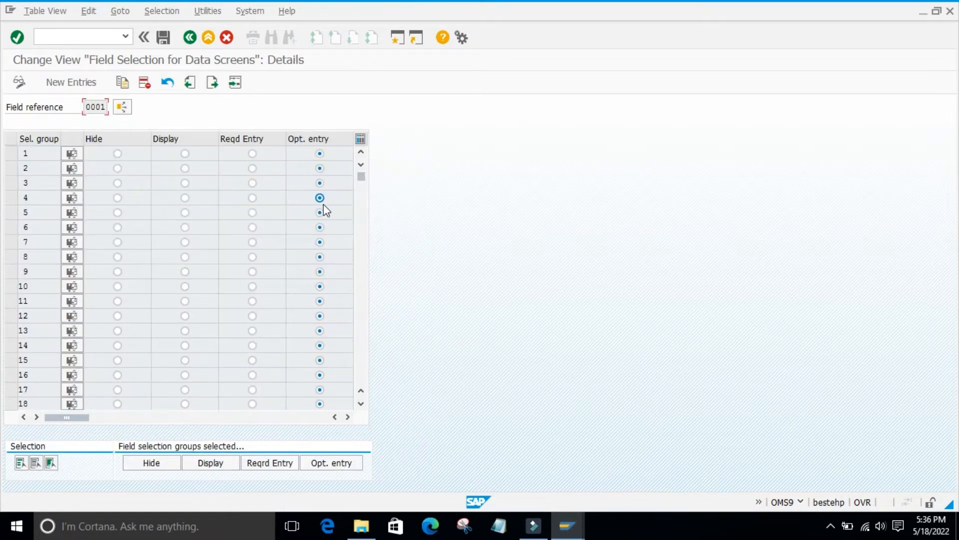
{"action": "left_click", "coordinate": [189, 37]}
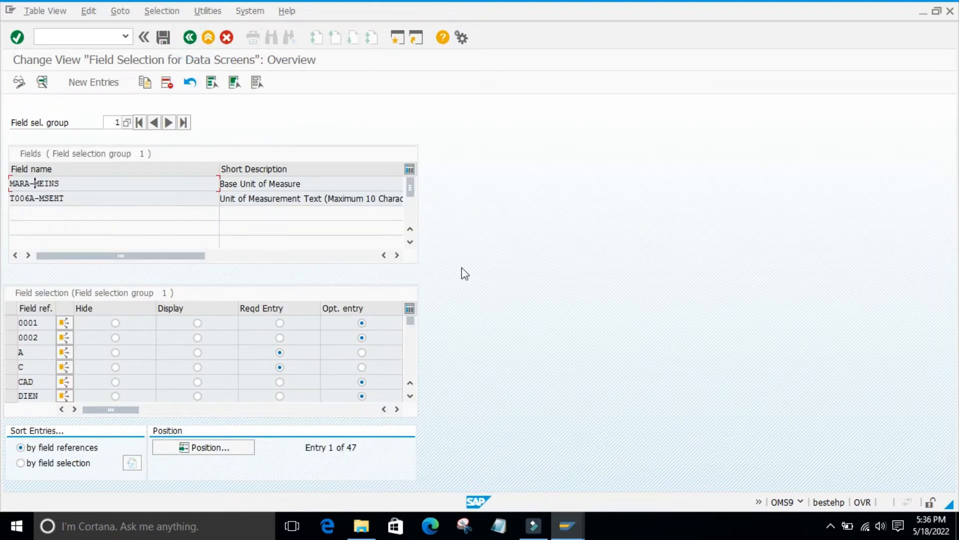
{"action": "scroll", "coordinate": [506, 257], "scroll_direction": "down", "scroll_amount": 1}
{"action": "scroll", "coordinate": [512, 244], "scroll_direction": "up", "scroll_amount": 1}
{"action": "scroll", "coordinate": [343, 368], "scroll_direction": "down", "scroll_amount": 6}
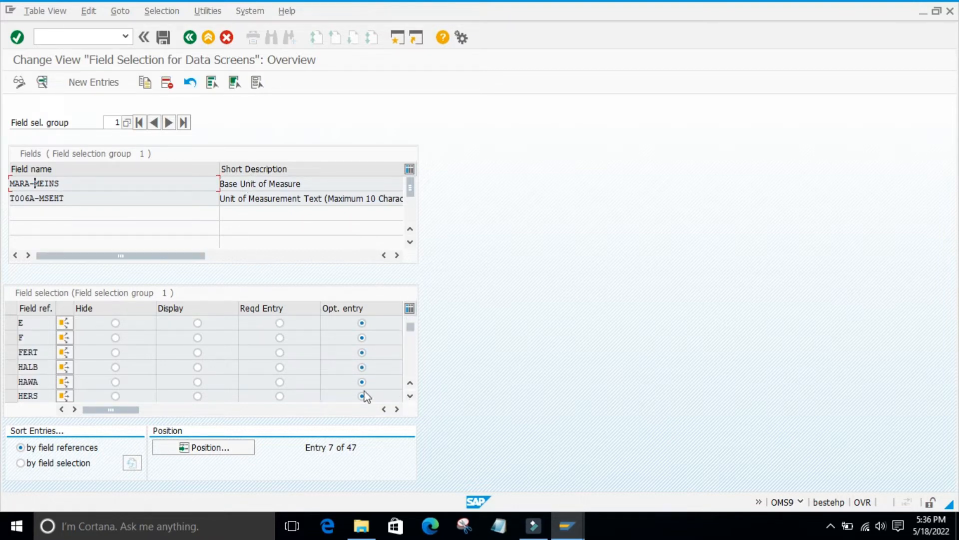
{"action": "scroll", "coordinate": [65, 352], "scroll_direction": "down", "scroll_amount": 3}
{"action": "left_click", "coordinate": [197, 382]}
{"action": "scroll", "coordinate": [201, 377], "scroll_direction": "down", "scroll_amount": 10}
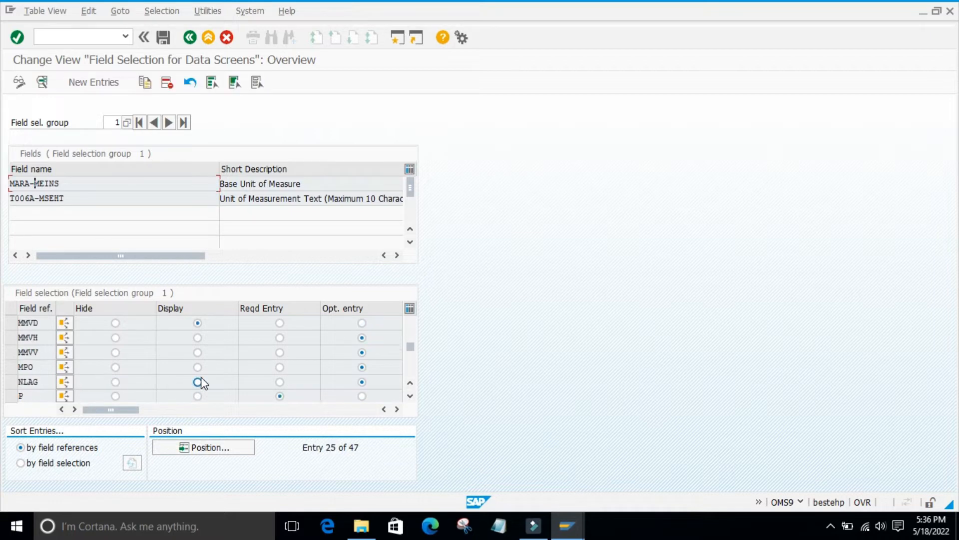
{"action": "scroll", "coordinate": [201, 380], "scroll_direction": "down", "scroll_amount": 1}
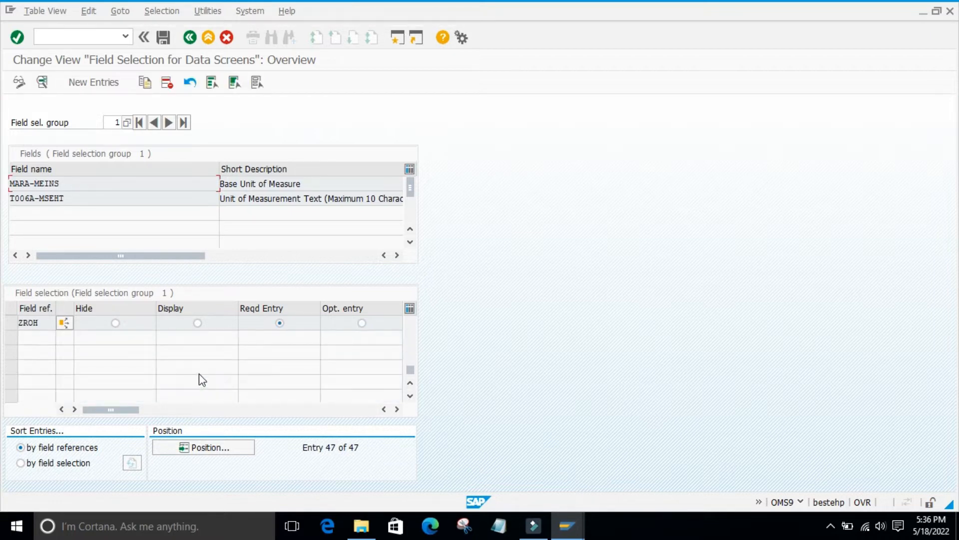
{"action": "scroll", "coordinate": [200, 374], "scroll_direction": "up", "scroll_amount": 11}
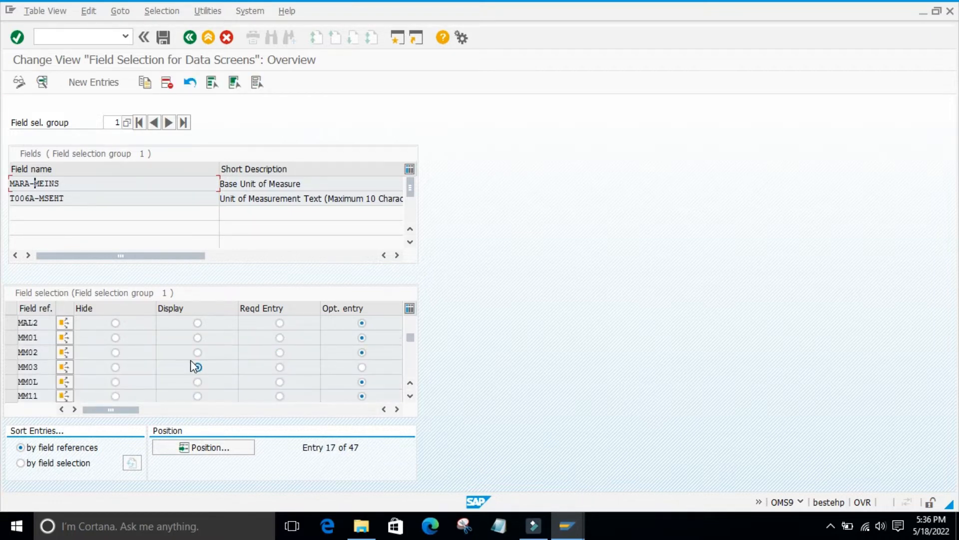
{"action": "scroll", "coordinate": [195, 363], "scroll_direction": "up", "scroll_amount": 5}
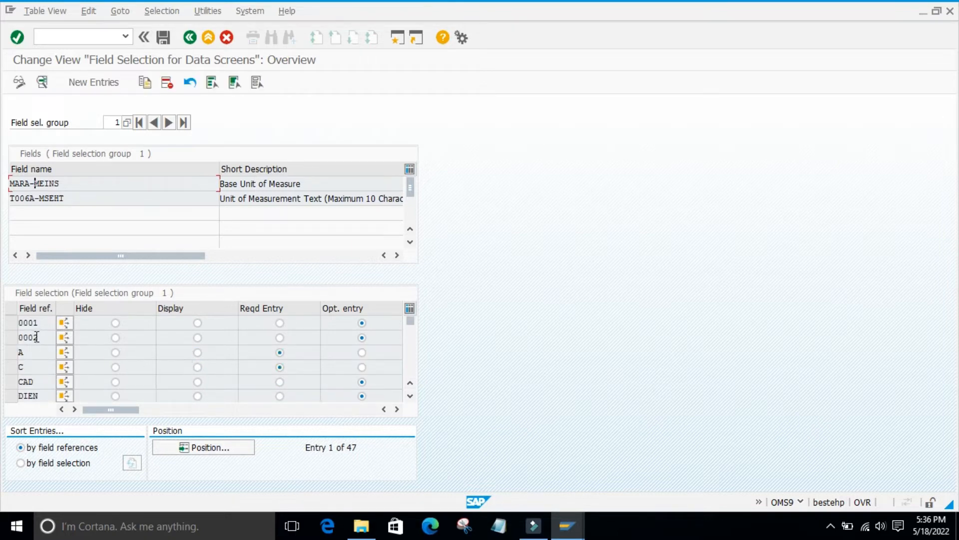
Compare the field references with the Base Unit of Measure field in the Create Material session, and return to Field Selection for Data Screens.
{"action": "scroll", "coordinate": [34, 337], "scroll_direction": "down", "scroll_amount": 1}
{"action": "scroll", "coordinate": [41, 353], "scroll_direction": "down", "scroll_amount": 2}
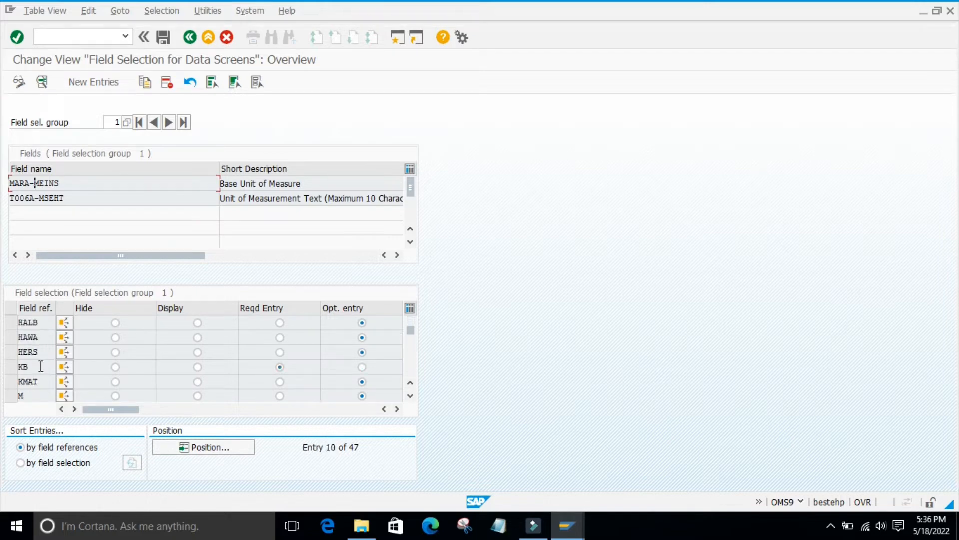
{"action": "scroll", "coordinate": [40, 367], "scroll_direction": "up", "scroll_amount": 1}
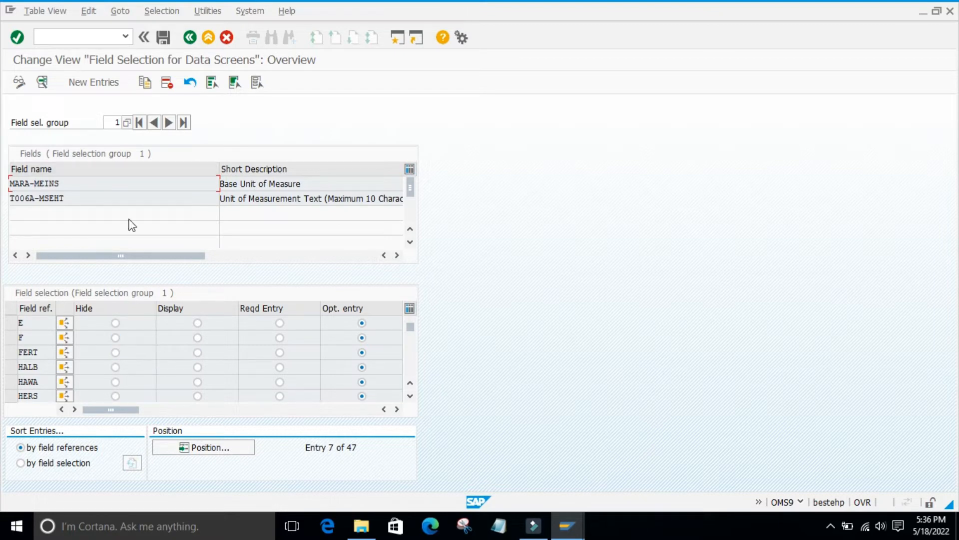
{"action": "mouse_move", "coordinate": [568, 528]}
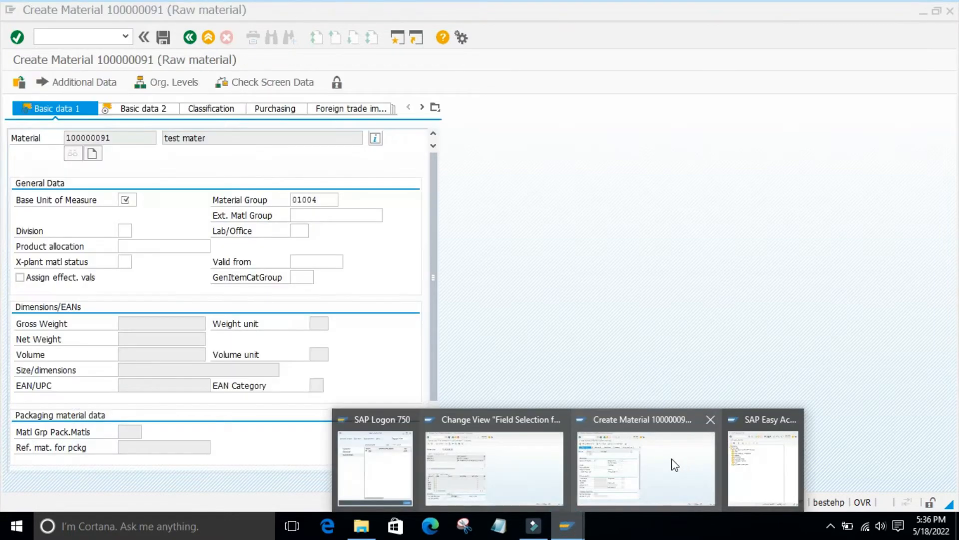
{"action": "left_click", "coordinate": [675, 464]}
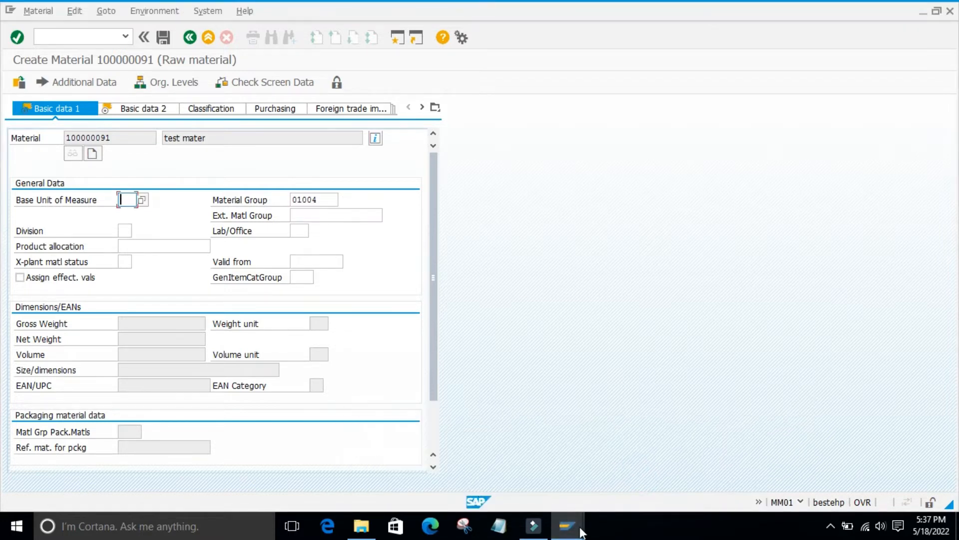
{"action": "mouse_move", "coordinate": [583, 532]}
{"action": "left_click", "coordinate": [452, 457]}
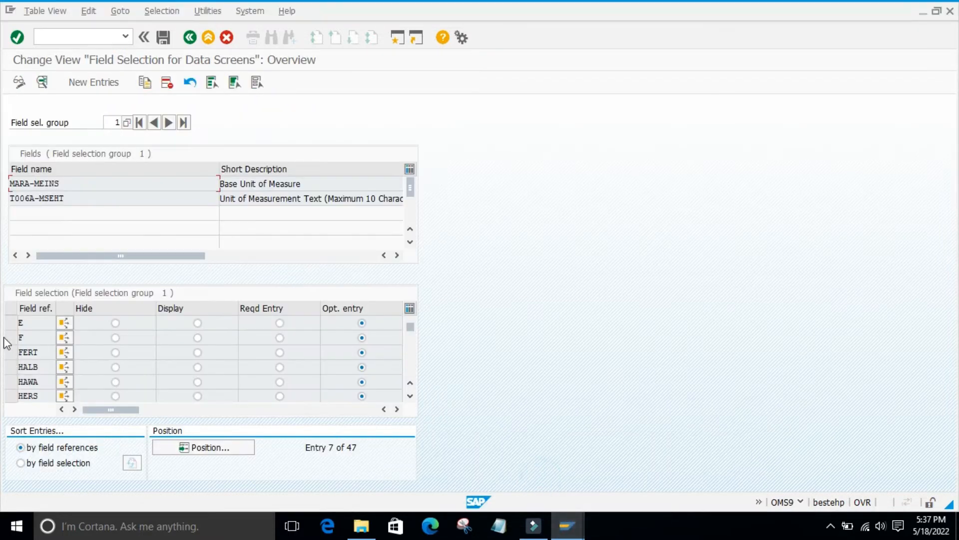
Check the where-used list of field reference F and close it.
{"action": "scroll", "coordinate": [32, 365], "scroll_direction": "down", "scroll_amount": 2}
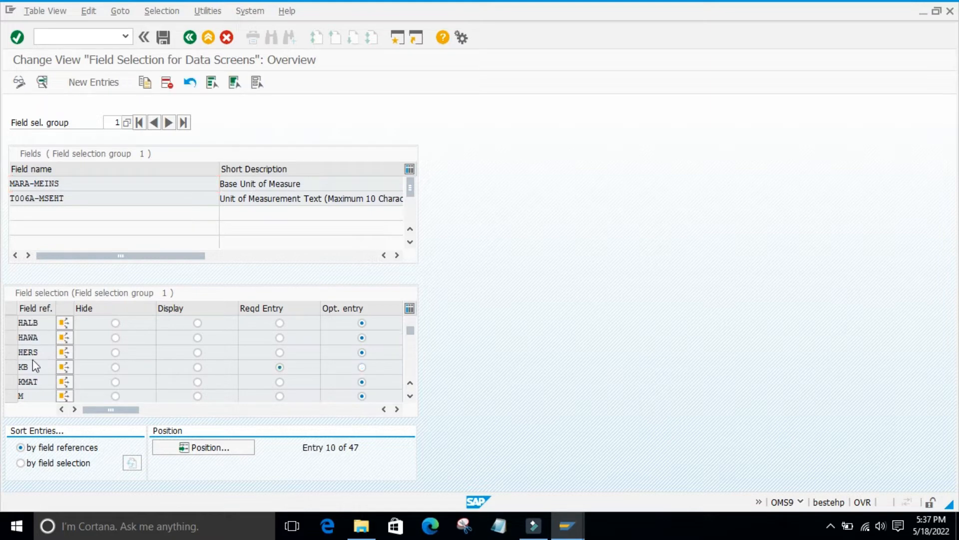
{"action": "scroll", "coordinate": [39, 342], "scroll_direction": "up", "scroll_amount": 1}
{"action": "scroll", "coordinate": [90, 346], "scroll_direction": "up", "scroll_amount": 1}
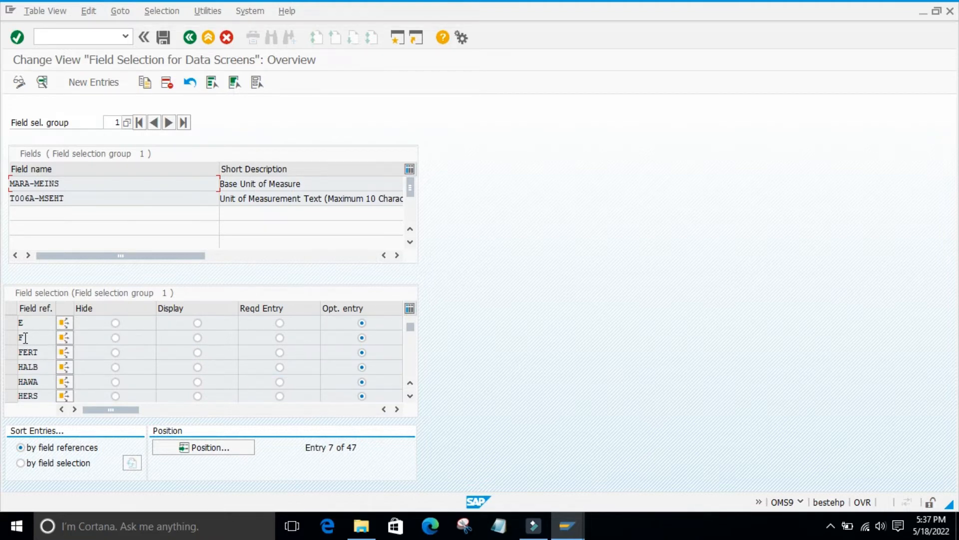
{"action": "left_click", "coordinate": [64, 337]}
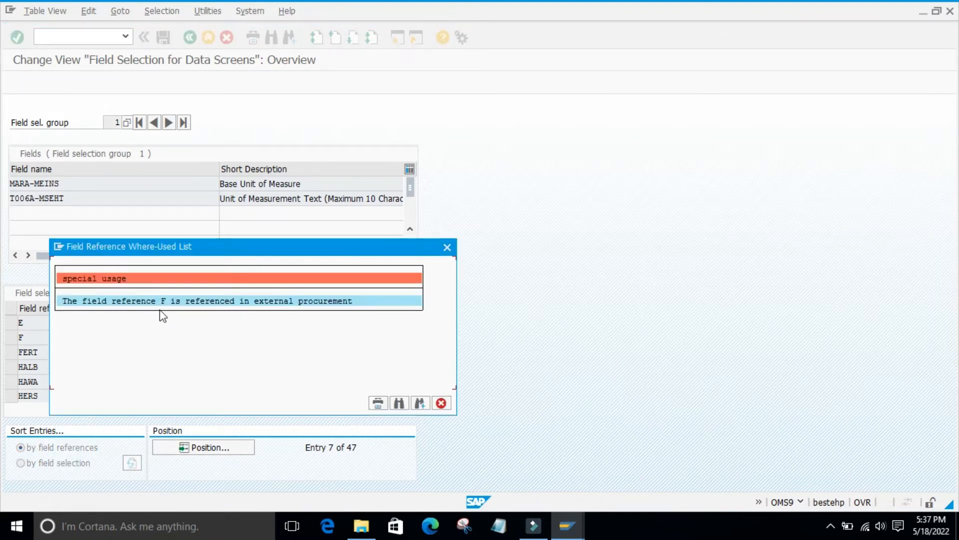
{"action": "left_click_drag", "start_coordinate": [217, 252], "coordinate": [334, 220]}
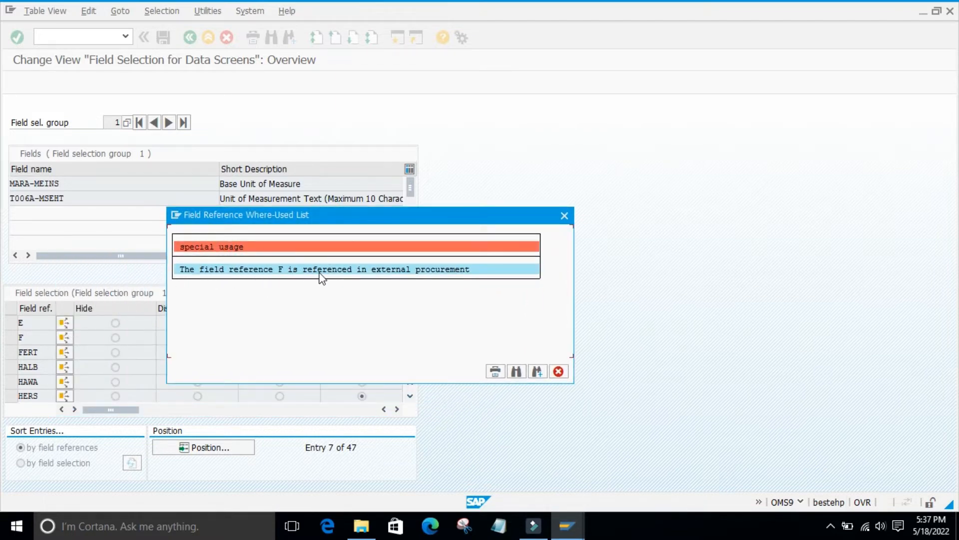
{"action": "left_click", "coordinate": [564, 216]}
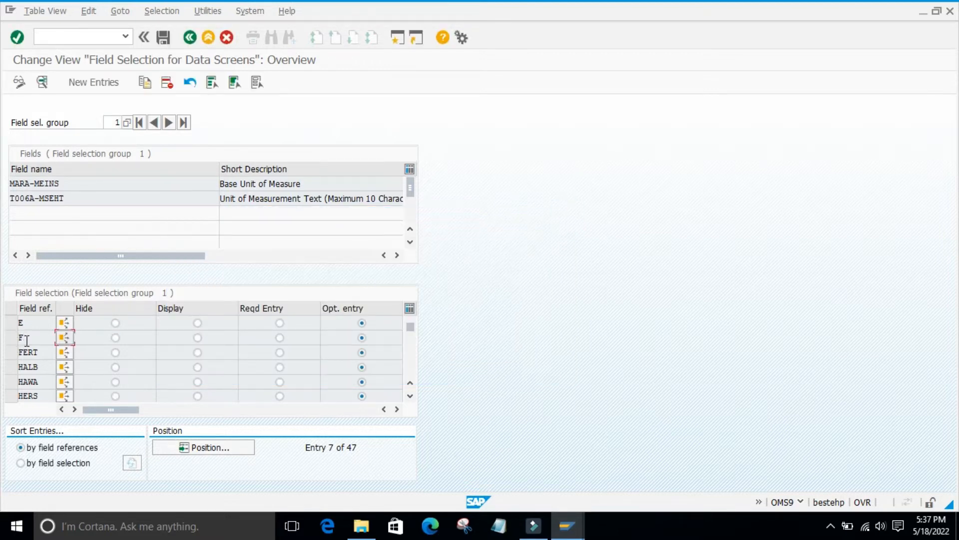
Check the where-used list of field reference M for its industry sectors and close it.
{"action": "scroll", "coordinate": [41, 341], "scroll_direction": "up", "scroll_amount": 1}
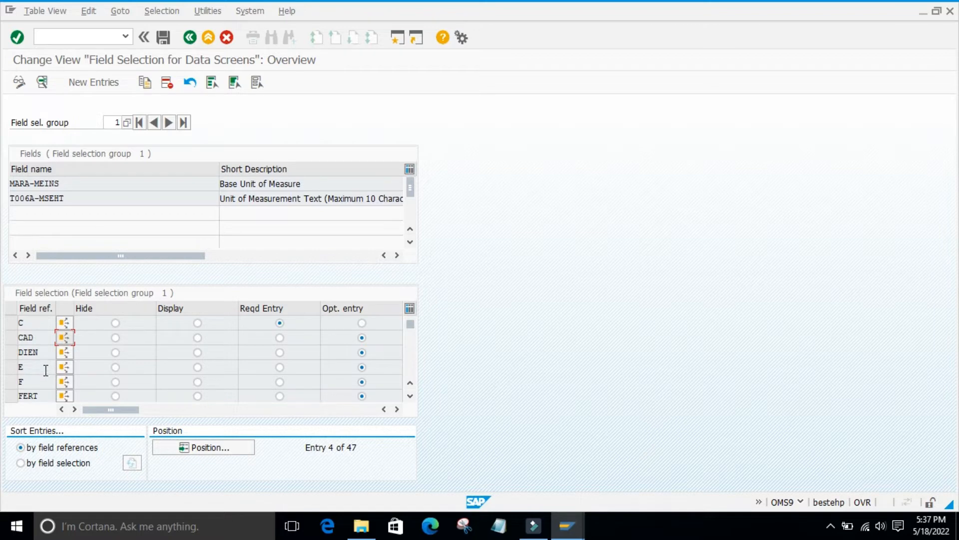
{"action": "scroll", "coordinate": [67, 359], "scroll_direction": "down", "scroll_amount": 2}
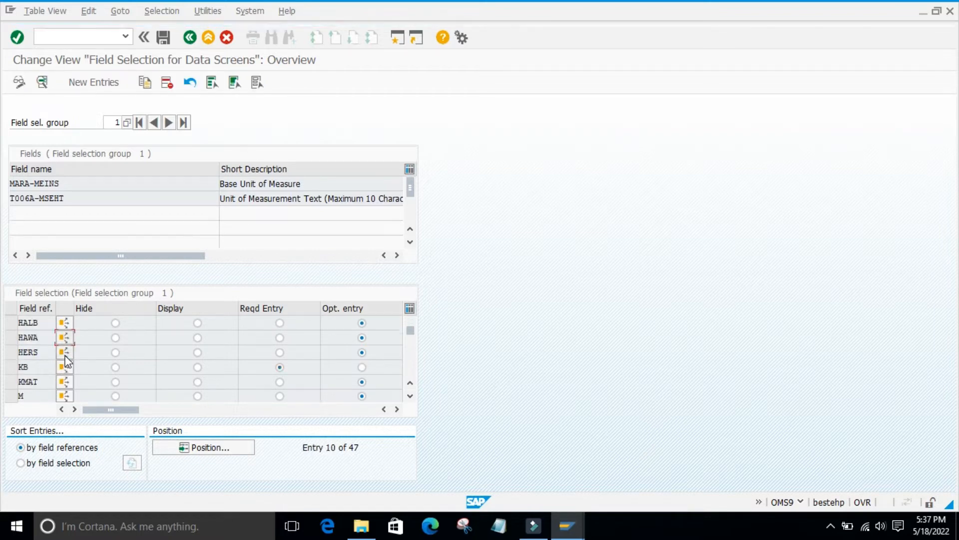
{"action": "scroll", "coordinate": [66, 359], "scroll_direction": "down", "scroll_amount": 1}
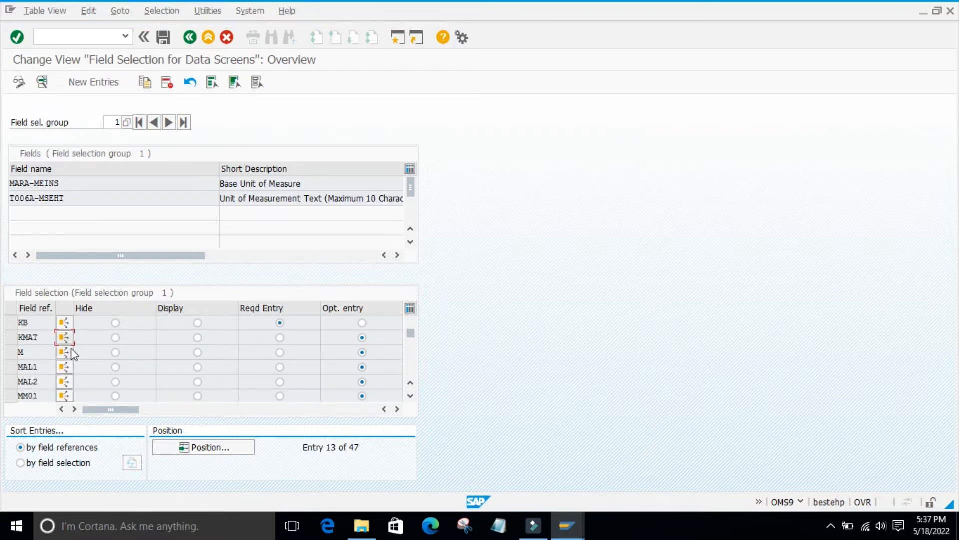
{"action": "left_click", "coordinate": [64, 351]}
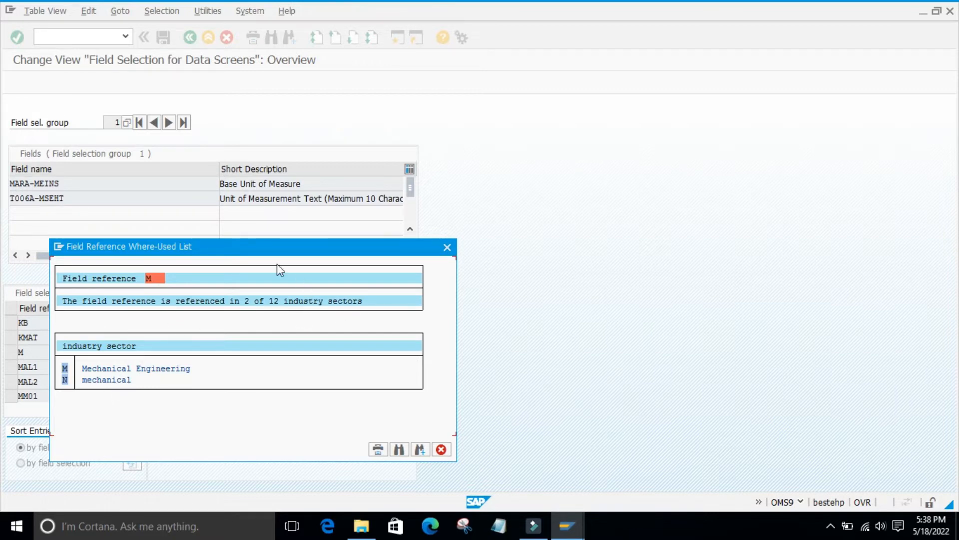
{"action": "left_click_drag", "start_coordinate": [298, 245], "coordinate": [536, 174]}
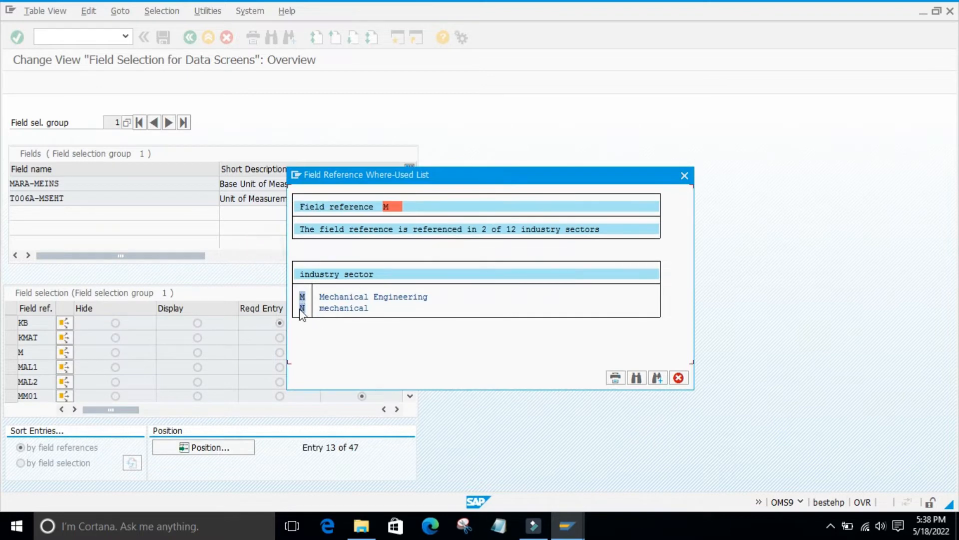
{"action": "left_click", "coordinate": [684, 175]}
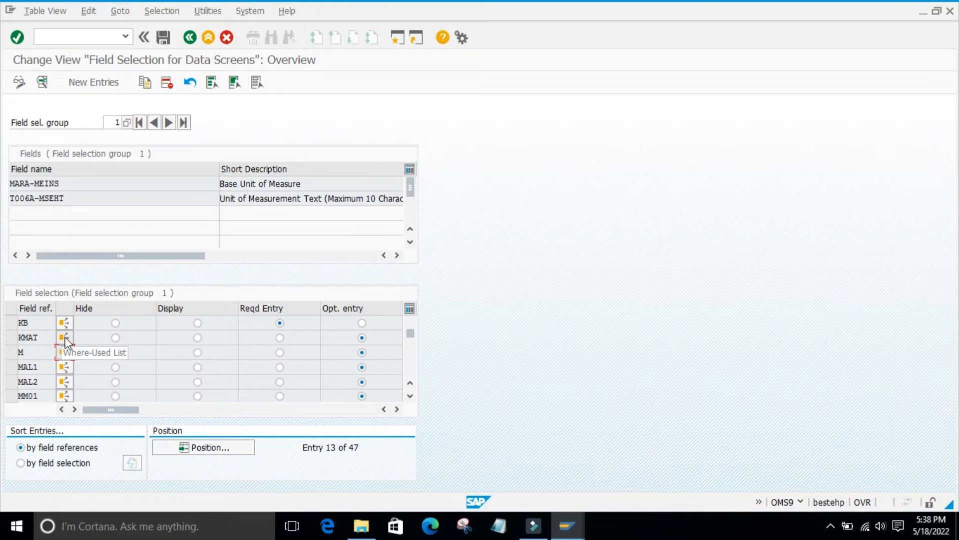
Select the field references for the material master transactions: MM01, MM02, MM03, MM0L, MM11, MM12 and MM19.
{"action": "scroll", "coordinate": [63, 356], "scroll_direction": "down", "scroll_amount": 1}
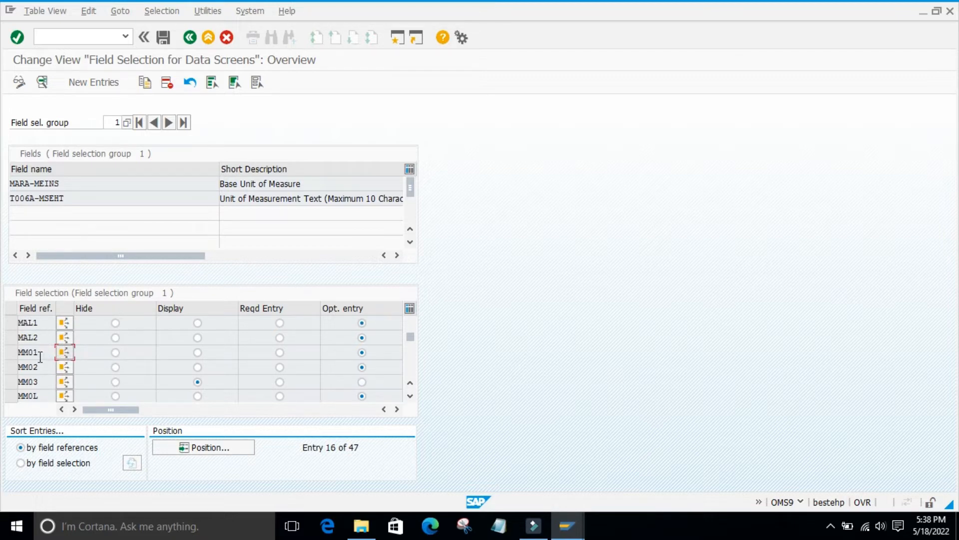
{"action": "left_click_drag", "start_coordinate": [10, 353], "coordinate": [10, 382]}
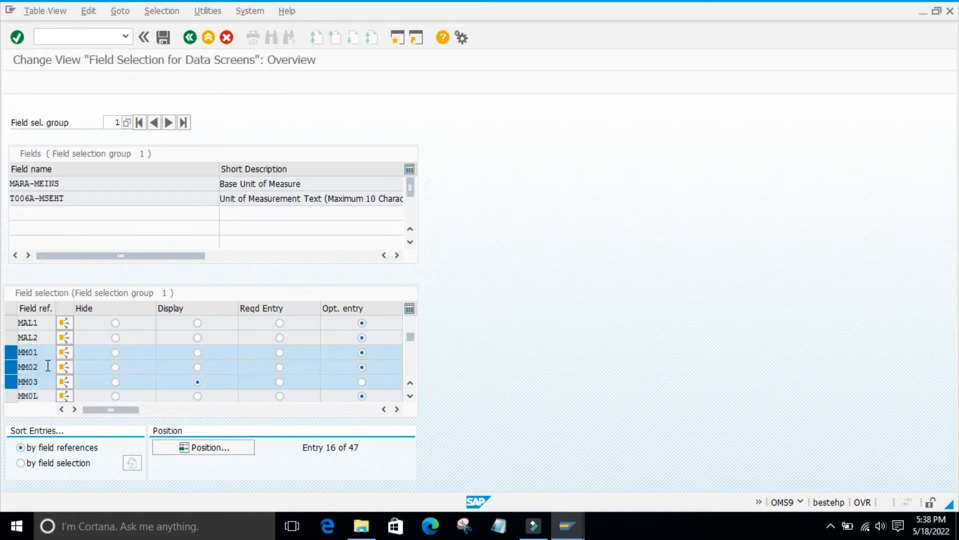
{"action": "scroll", "coordinate": [49, 366], "scroll_direction": "down", "scroll_amount": 1}
{"action": "left_click", "coordinate": [11, 353]}
{"action": "left_click", "coordinate": [12, 366]}
{"action": "left_click", "coordinate": [11, 381]}
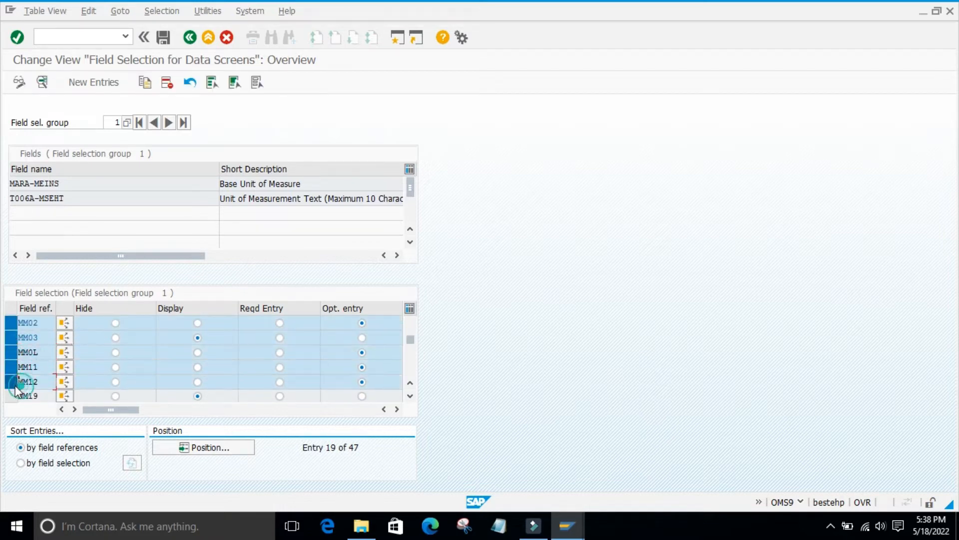
{"action": "left_click", "coordinate": [11, 396]}
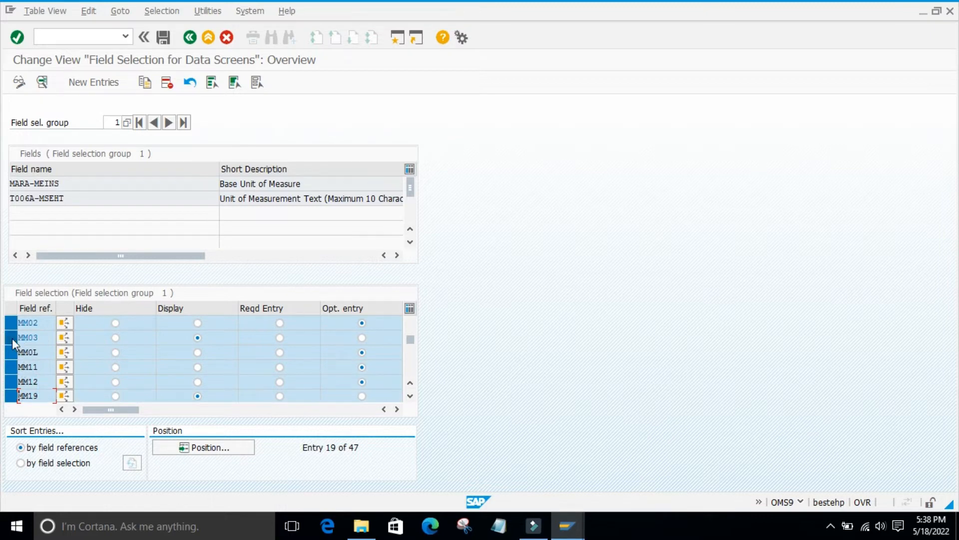
{"action": "scroll", "coordinate": [24, 363], "scroll_direction": "down", "scroll_amount": 1}
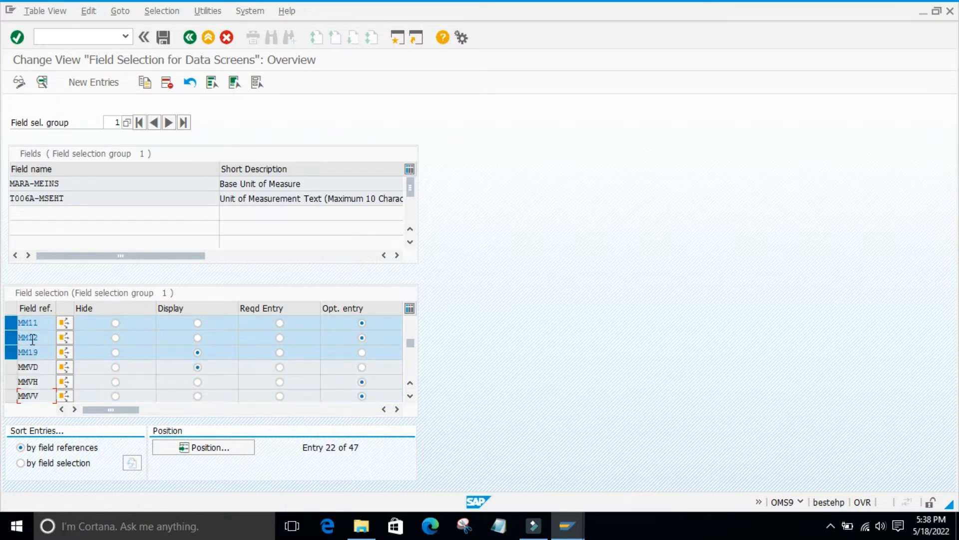
{"action": "scroll", "coordinate": [40, 366], "scroll_direction": "down", "scroll_amount": 1}
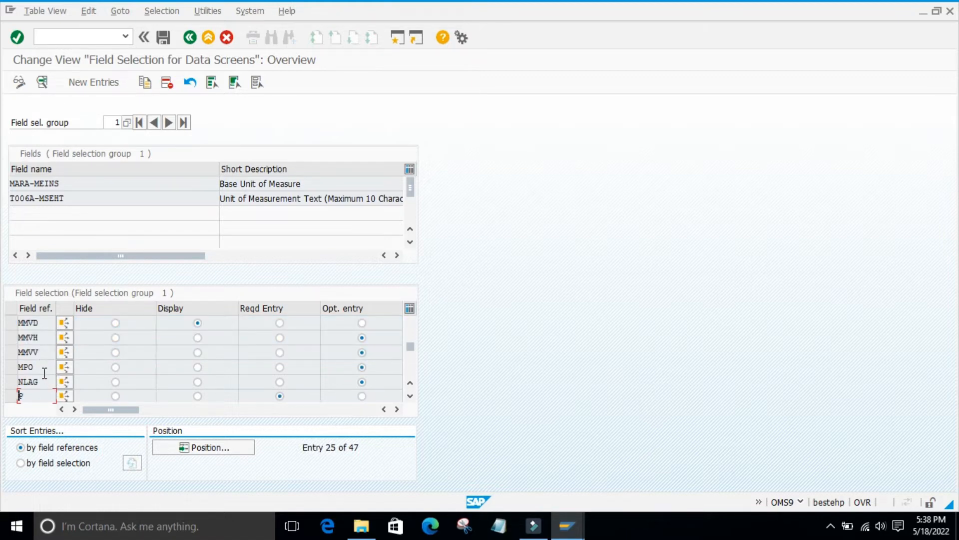
Add the material type field references NLAG, FERT, HALB, HAWA and HERS to the selection.
{"action": "left_click", "coordinate": [11, 381]}
{"action": "scroll", "coordinate": [47, 387], "scroll_direction": "up", "scroll_amount": 1}
{"action": "scroll", "coordinate": [46, 384], "scroll_direction": "up", "scroll_amount": 3}
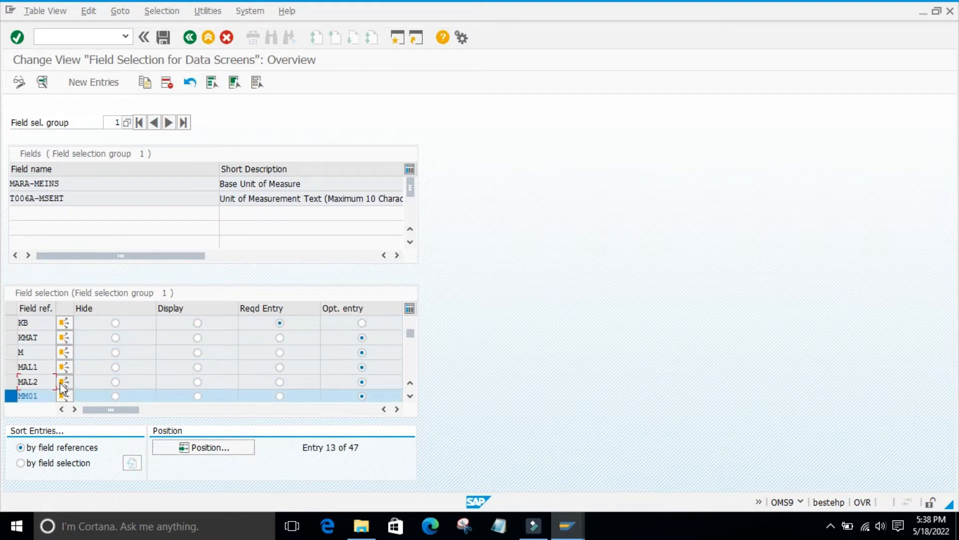
{"action": "scroll", "coordinate": [38, 365], "scroll_direction": "up", "scroll_amount": 2}
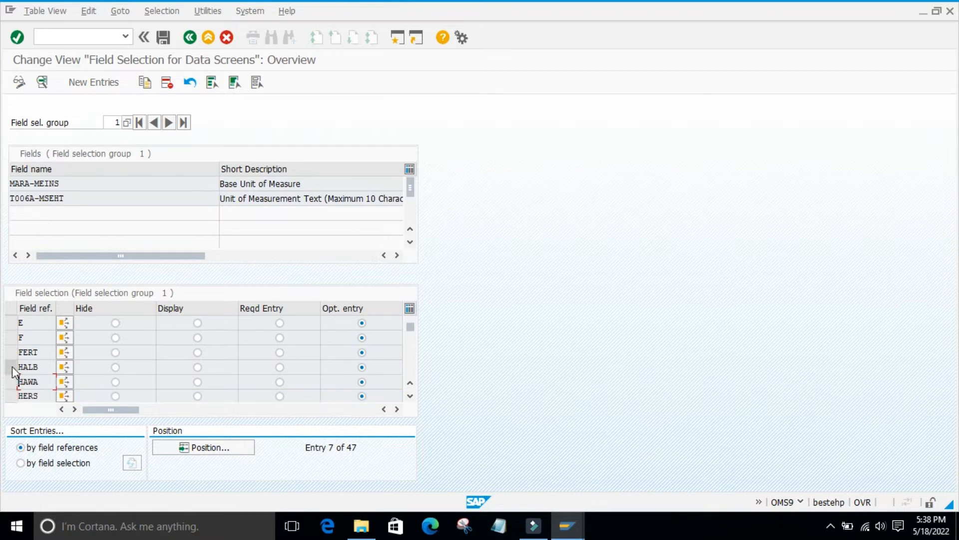
{"action": "left_click_drag", "start_coordinate": [15, 355], "coordinate": [11, 375]}
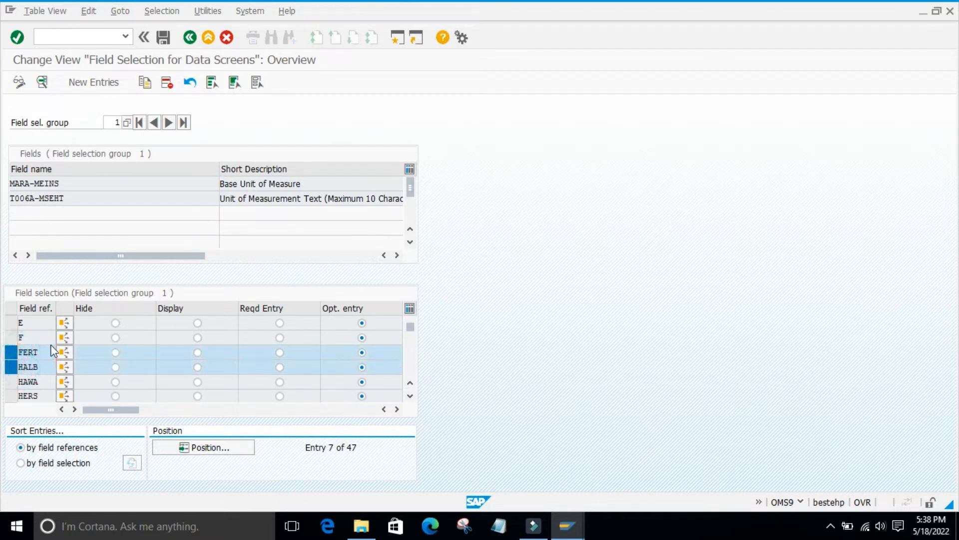
{"action": "scroll", "coordinate": [43, 350], "scroll_direction": "down", "scroll_amount": 1}
{"action": "left_click", "coordinate": [11, 337]}
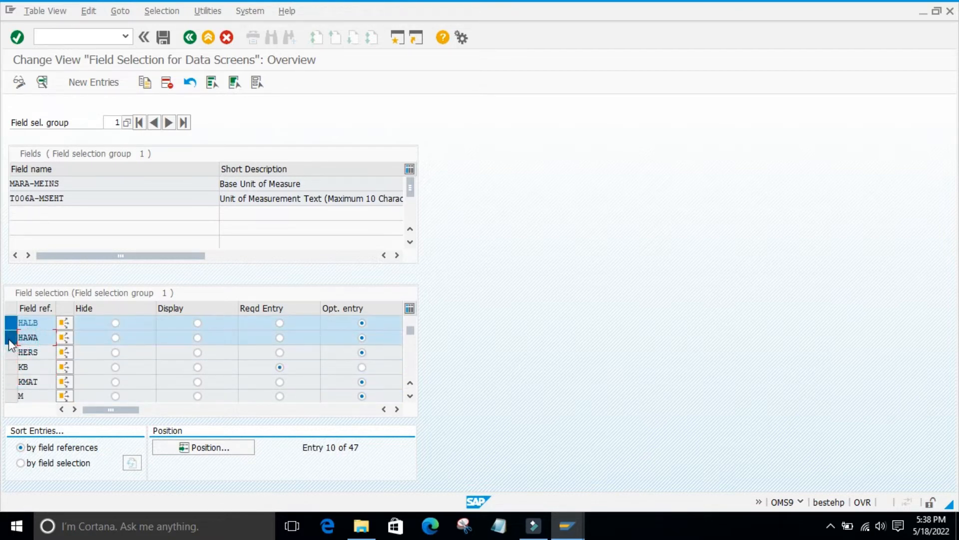
{"action": "left_click", "coordinate": [18, 352]}
{"action": "left_click", "coordinate": [13, 354]}
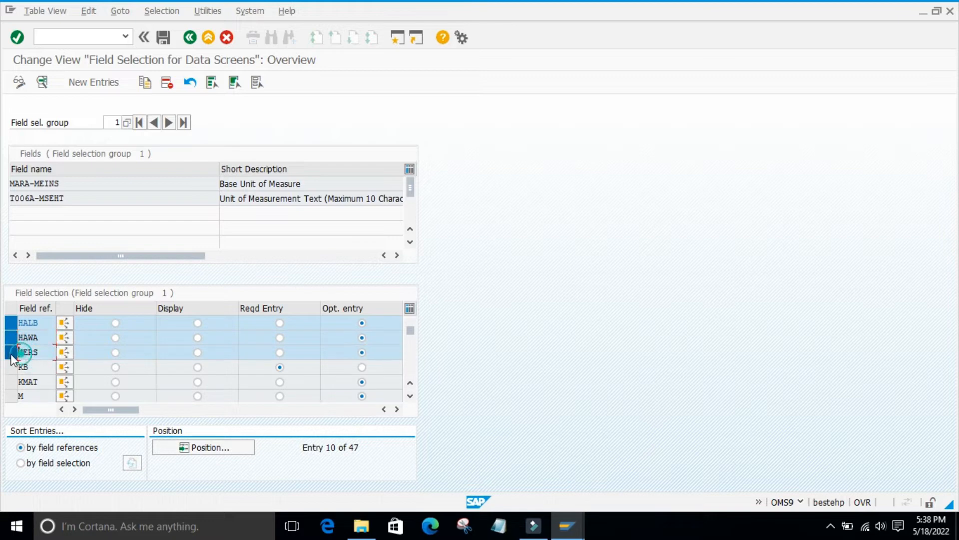
{"action": "scroll", "coordinate": [45, 340], "scroll_direction": "down", "scroll_amount": 2}
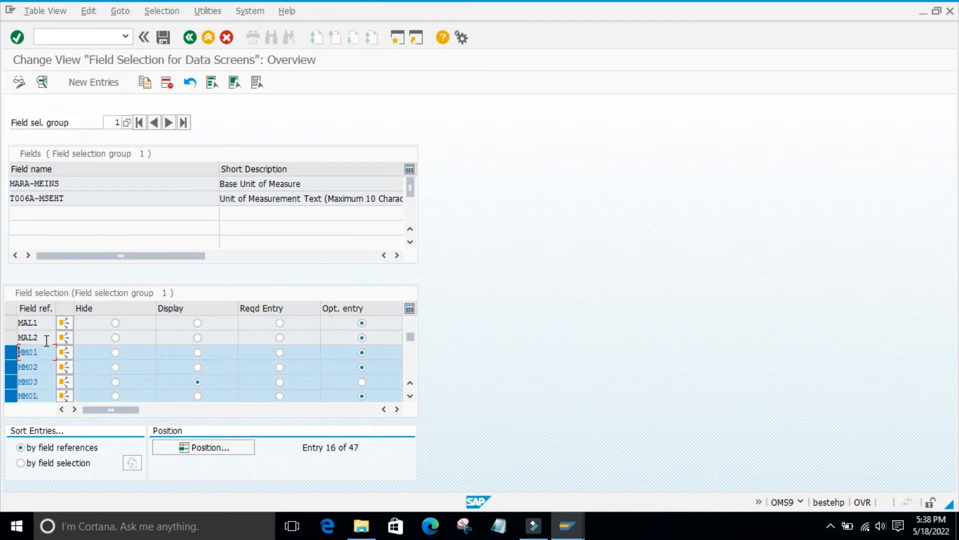
Check the where-used list of field reference MMVD, and add MMVD, MMVH and MMVV to the selection.
{"action": "scroll", "coordinate": [46, 340], "scroll_direction": "down", "scroll_amount": 3}
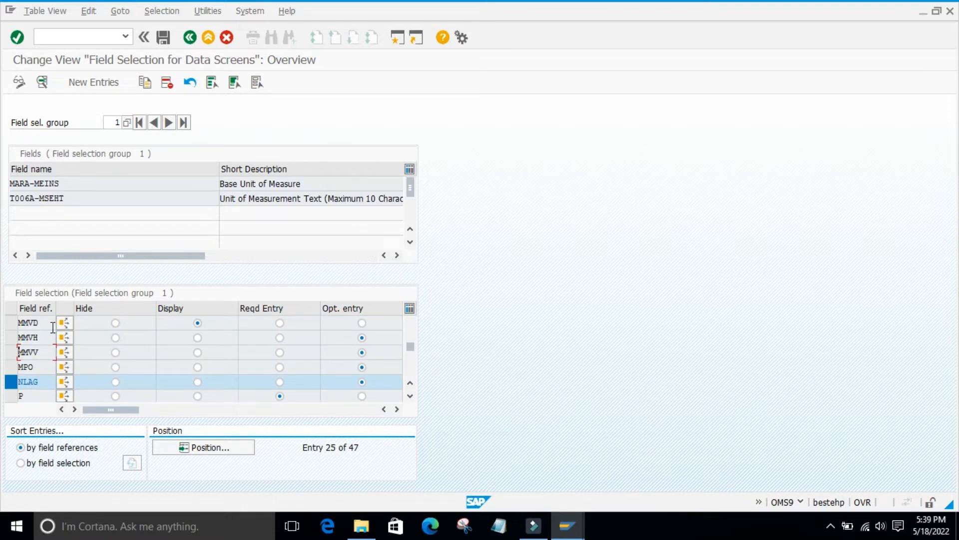
{"action": "left_click", "coordinate": [65, 323]}
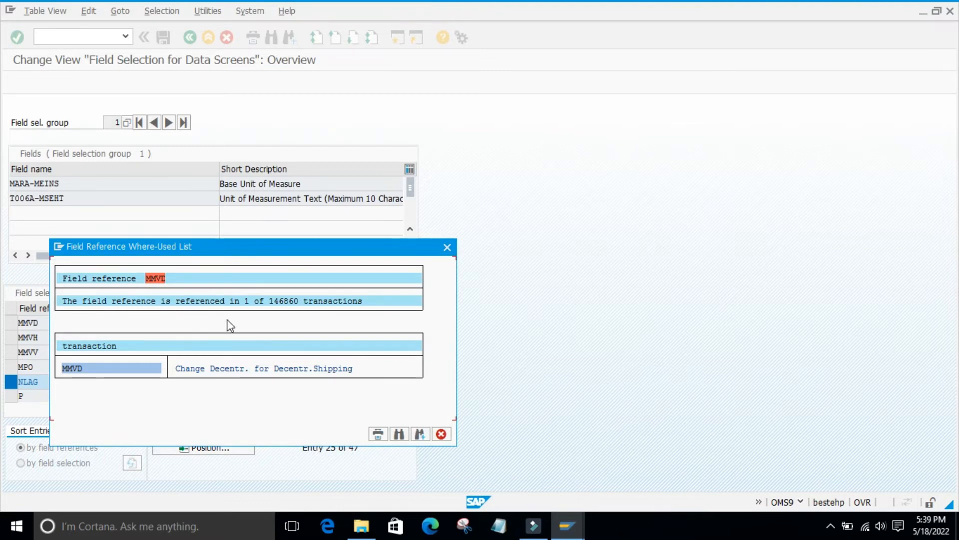
{"action": "left_click", "coordinate": [447, 247]}
{"action": "left_click", "coordinate": [12, 322]}
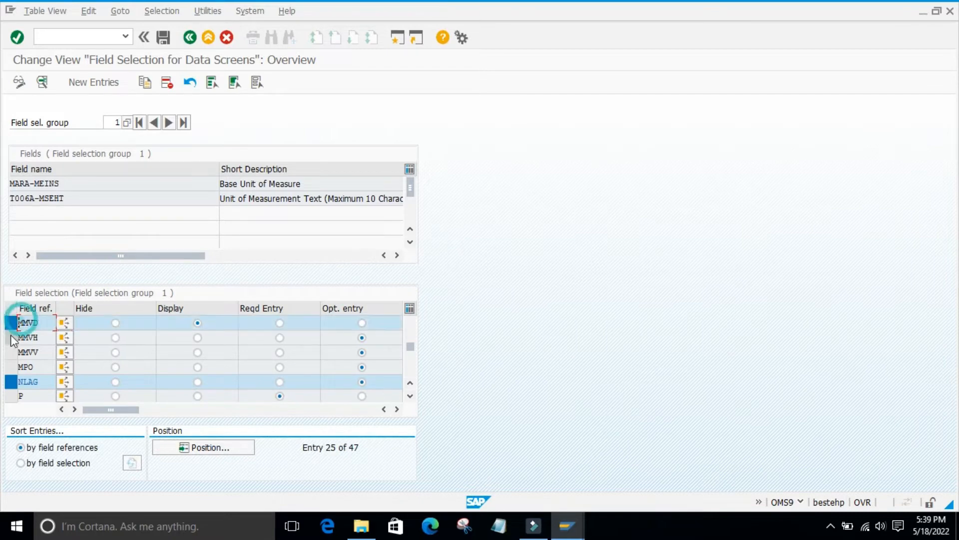
{"action": "left_click", "coordinate": [12, 337]}
{"action": "left_click", "coordinate": [12, 352]}
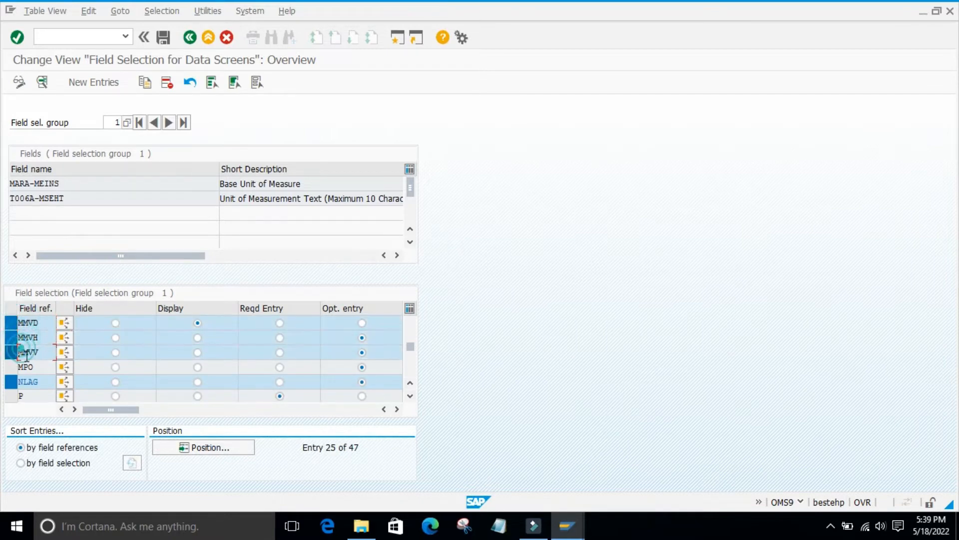
Check the where-used list of field reference MPO and add MPO to the selection.
{"action": "left_click", "coordinate": [65, 368]}
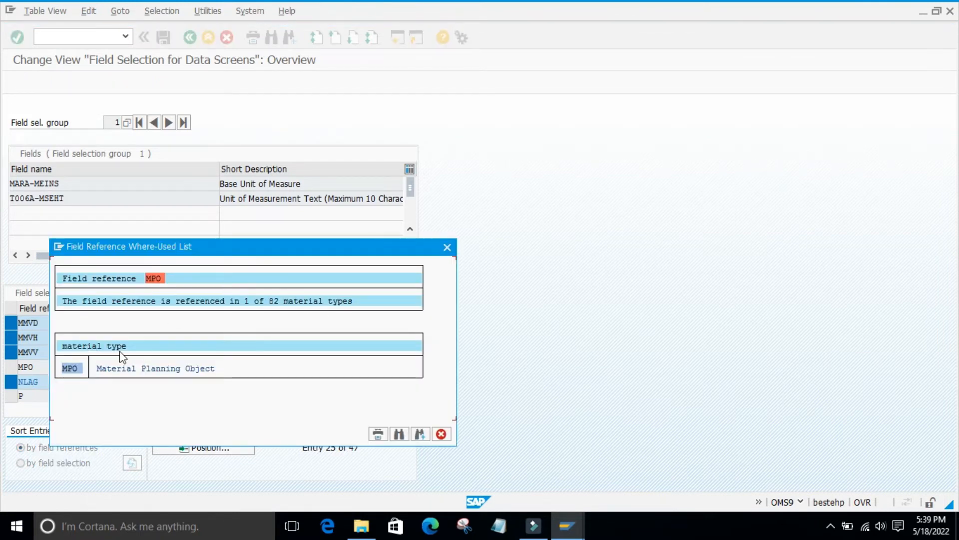
{"action": "left_click", "coordinate": [447, 247]}
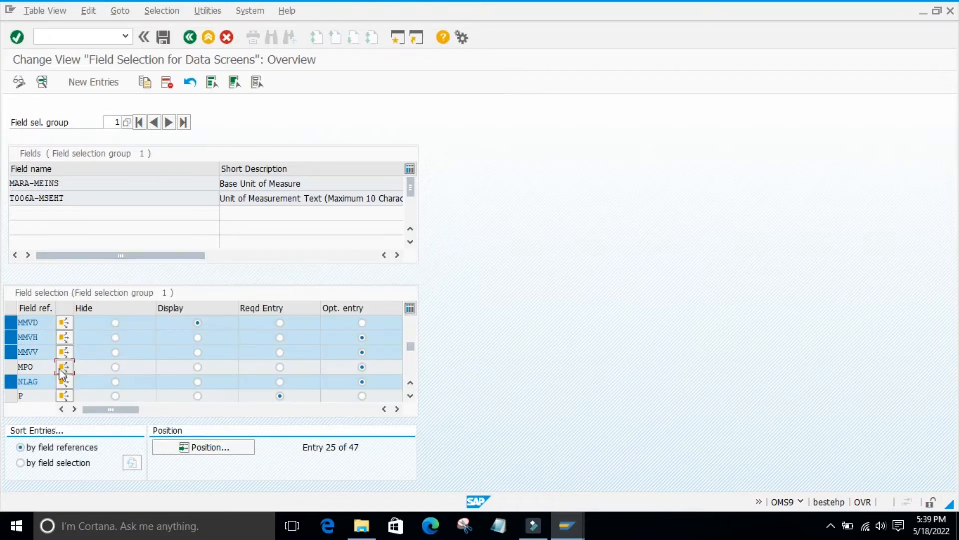
{"action": "left_click", "coordinate": [12, 367]}
Select field reference SAP1, check its where-used list and close it.
{"action": "scroll", "coordinate": [71, 365], "scroll_direction": "down", "scroll_amount": 1}
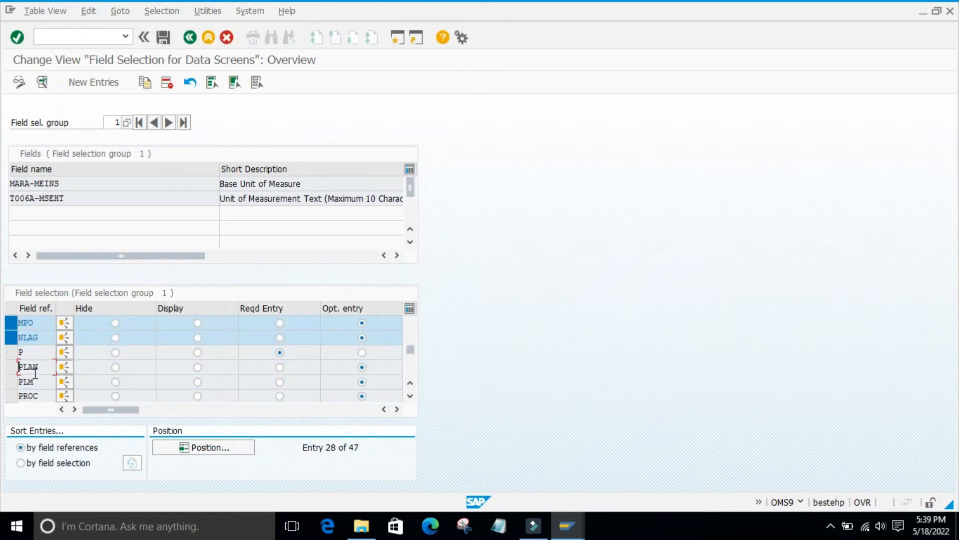
{"action": "scroll", "coordinate": [42, 382], "scroll_direction": "down", "scroll_amount": 1}
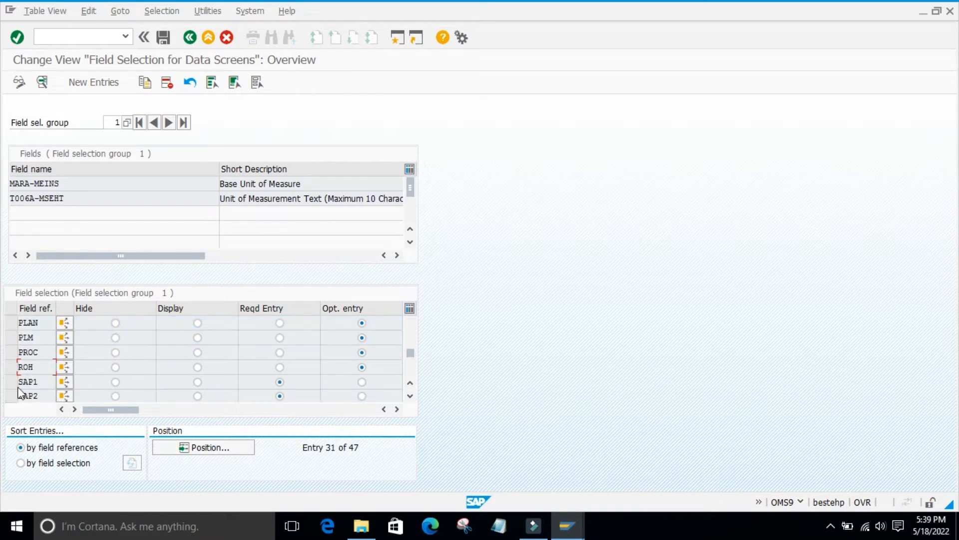
{"action": "scroll", "coordinate": [40, 388], "scroll_direction": "down", "scroll_amount": 1}
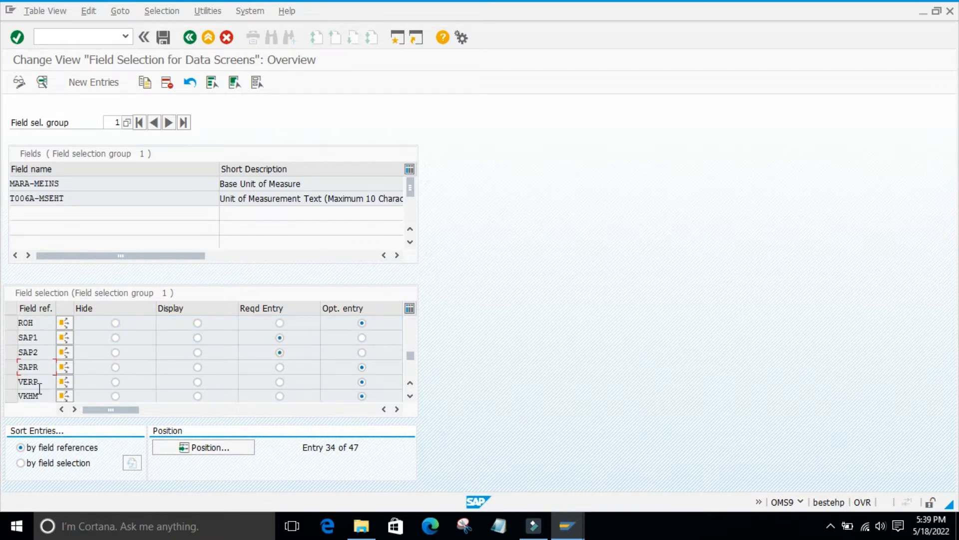
{"action": "left_click", "coordinate": [14, 336]}
{"action": "left_click", "coordinate": [65, 337]}
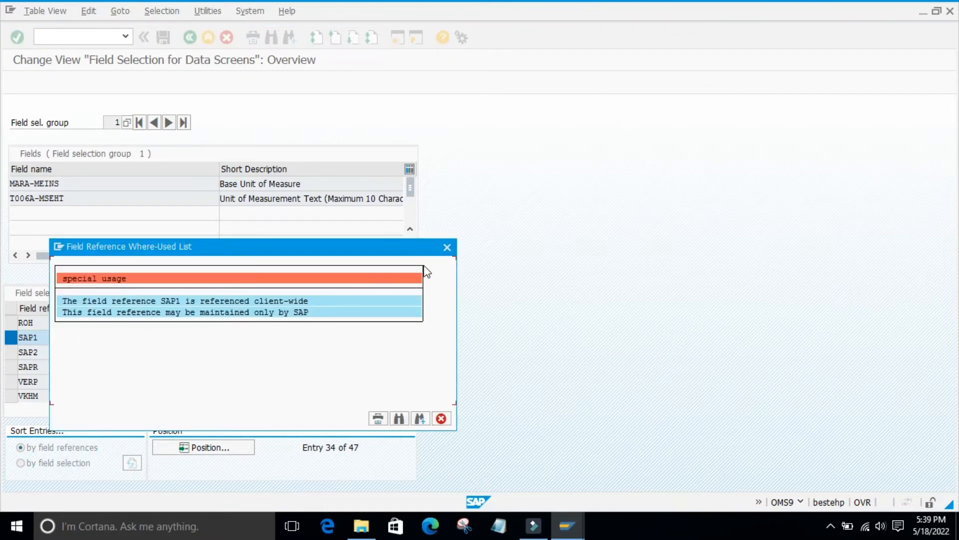
{"action": "left_click", "coordinate": [447, 247]}
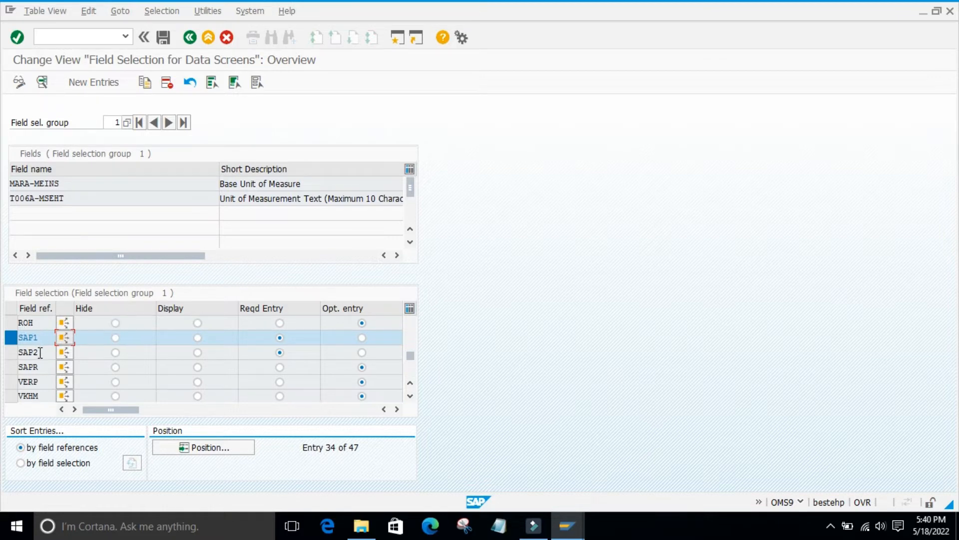
Deselect field reference SAP1 and add PROC and P to the selection.
{"action": "scroll", "coordinate": [40, 353], "scroll_direction": "up", "scroll_amount": 1}
{"action": "left_click", "coordinate": [21, 382]}
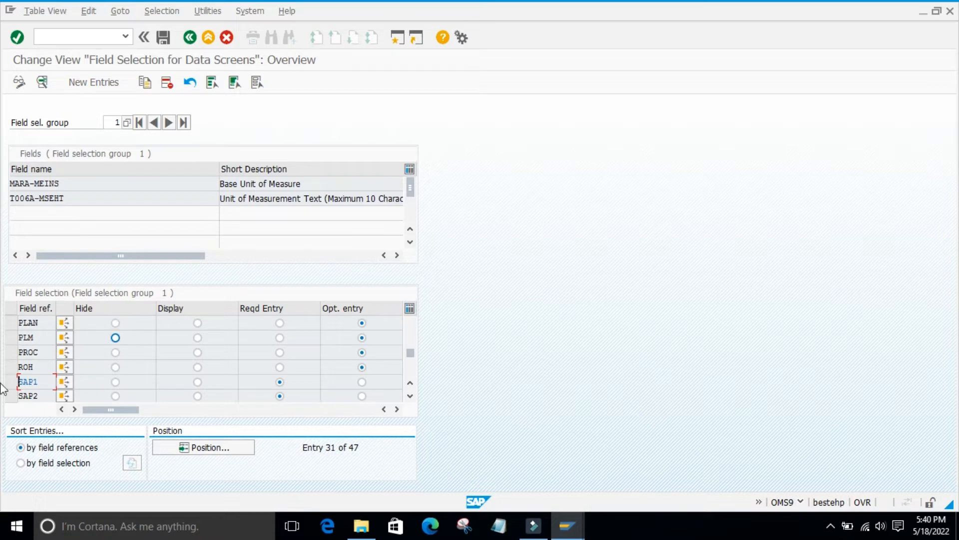
{"action": "left_click", "coordinate": [11, 351]}
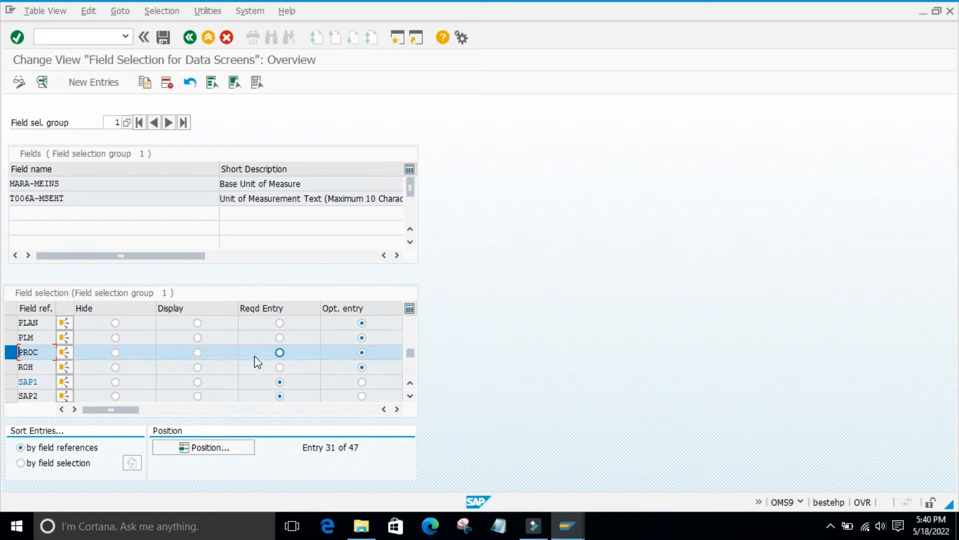
{"action": "scroll", "coordinate": [40, 369], "scroll_direction": "down", "scroll_amount": 1}
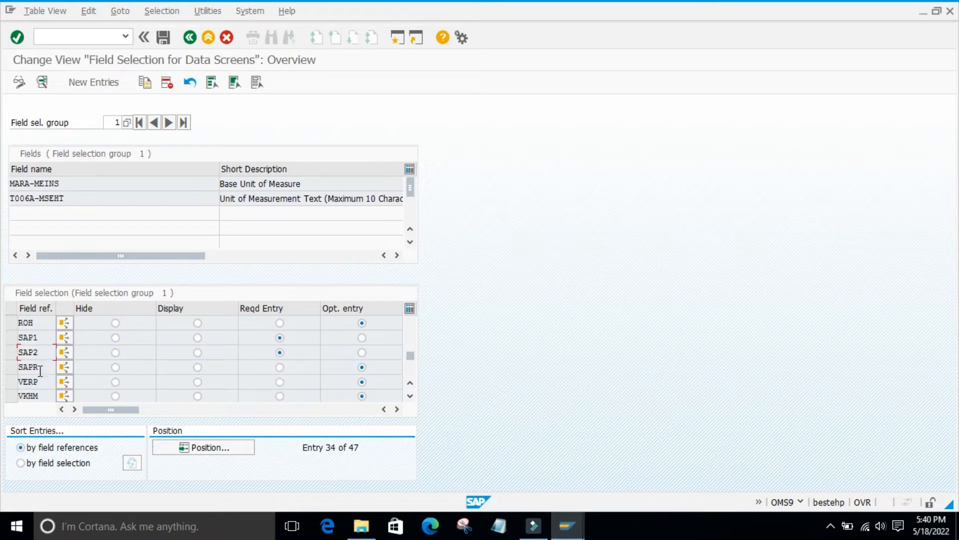
{"action": "left_click", "coordinate": [11, 352]}
{"action": "scroll", "coordinate": [14, 353], "scroll_direction": "up", "scroll_amount": 2}
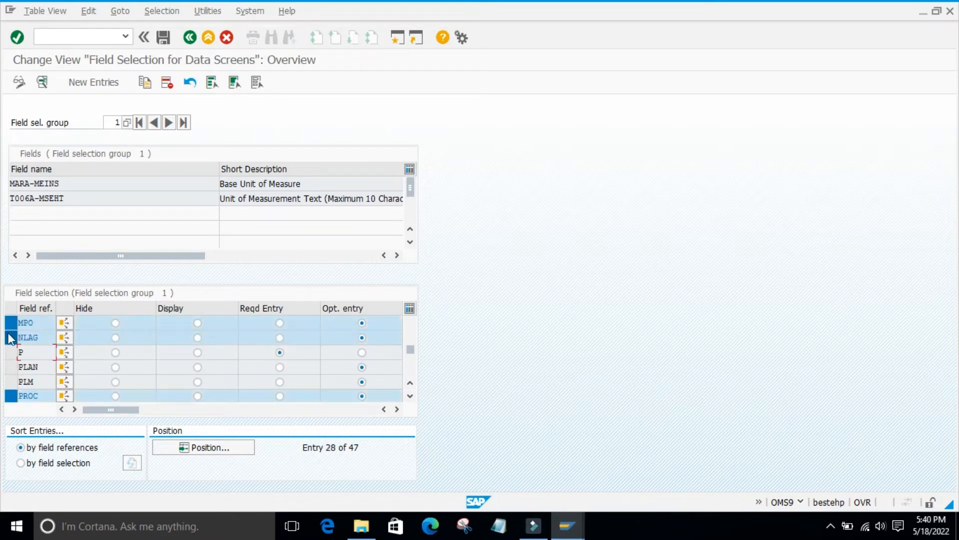
{"action": "left_click", "coordinate": [11, 352]}
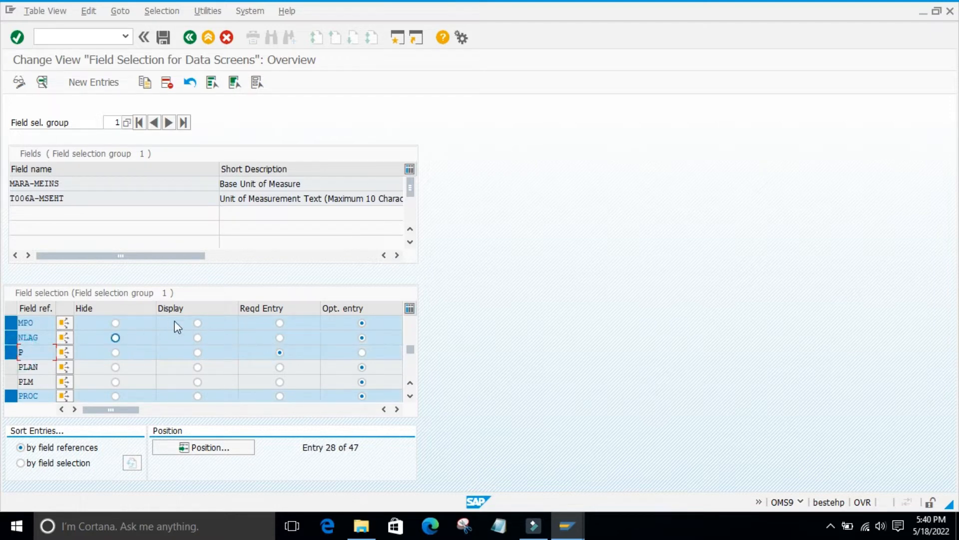
Deselect the field references P, NLAG, MPO and PROC.
{"action": "left_click", "coordinate": [10, 352]}
{"action": "left_click", "coordinate": [11, 338]}
{"action": "left_click", "coordinate": [11, 322]}
{"action": "left_click", "coordinate": [11, 395]}
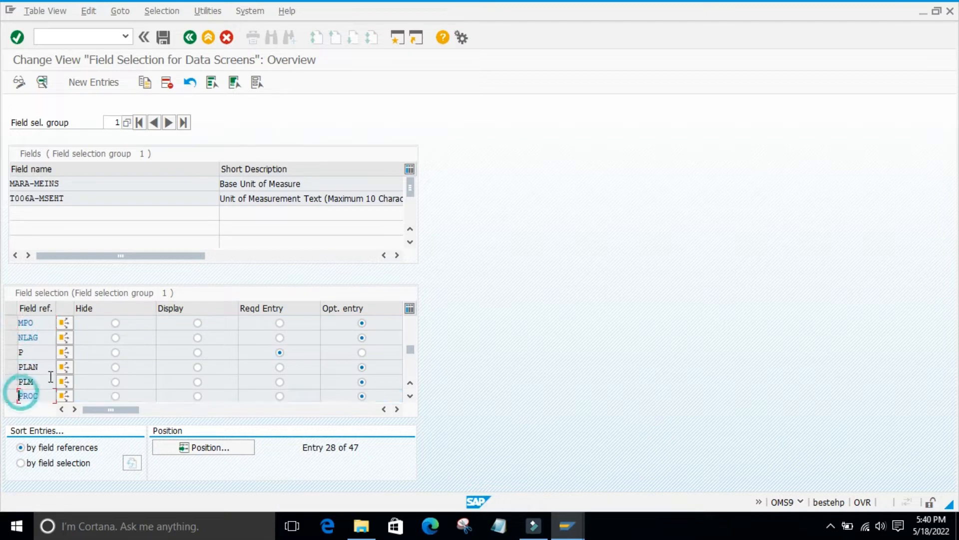
Deselect the transaction field references MM01, MM02, MM03, MM0L, MM11, MM12, MM19, MMVD, MMVH and MMVV.
{"action": "scroll", "coordinate": [57, 365], "scroll_direction": "up", "scroll_amount": 3}
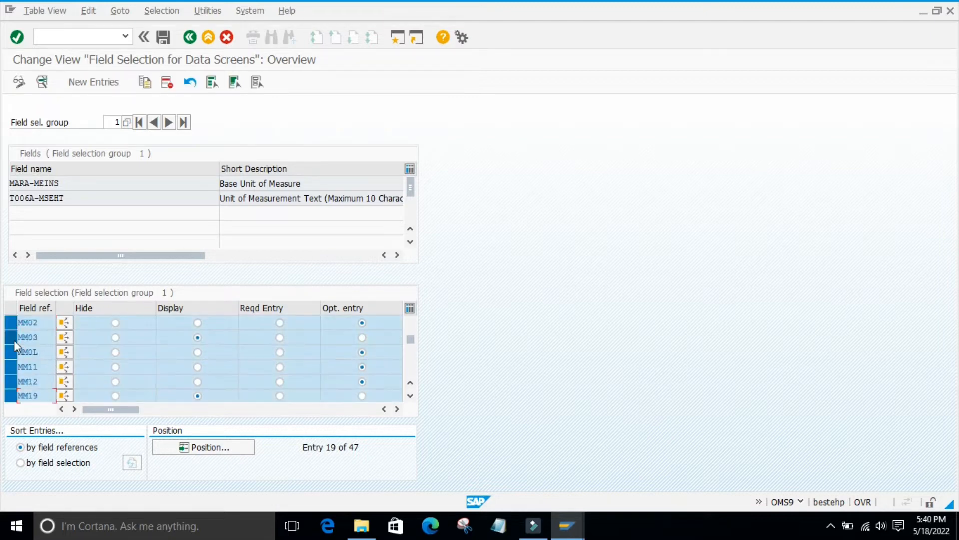
{"action": "left_click", "coordinate": [11, 323]}
{"action": "left_click", "coordinate": [11, 337]}
{"action": "left_click", "coordinate": [11, 352]}
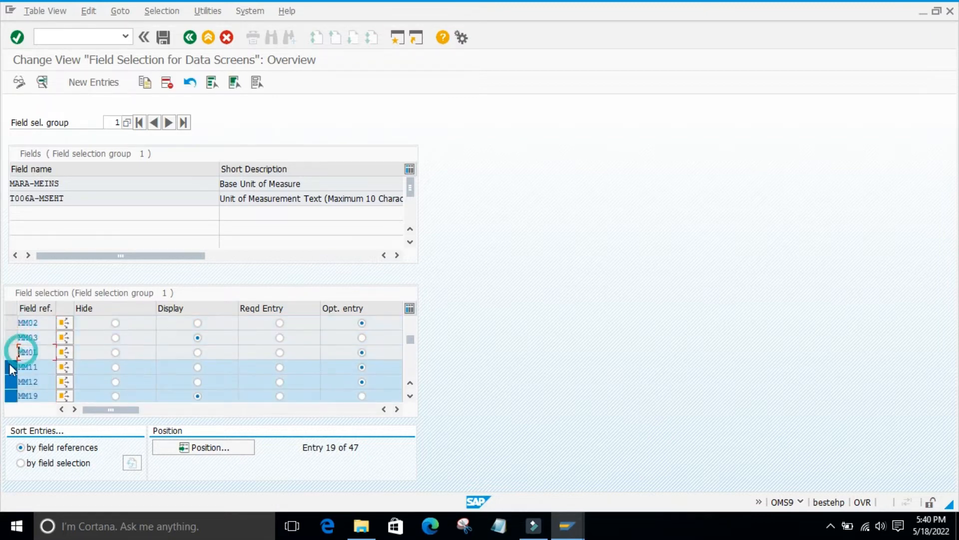
{"action": "left_click", "coordinate": [11, 367]}
{"action": "left_click", "coordinate": [12, 381]}
{"action": "scroll", "coordinate": [19, 340], "scroll_direction": "down", "scroll_amount": 1}
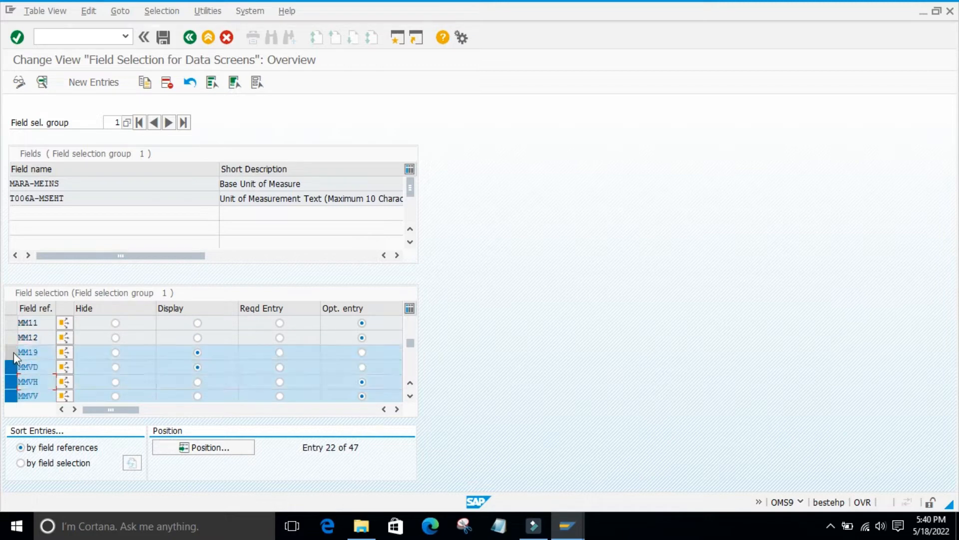
{"action": "left_click", "coordinate": [12, 352]}
{"action": "left_click", "coordinate": [11, 366]}
{"action": "left_click", "coordinate": [11, 382]}
{"action": "left_click", "coordinate": [10, 396]}
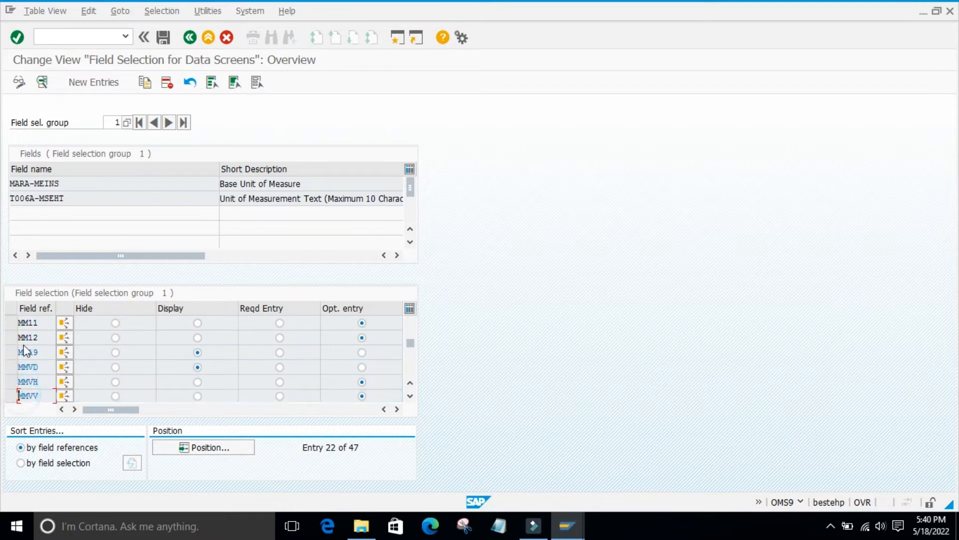
{"action": "scroll", "coordinate": [65, 380], "scroll_direction": "down", "scroll_amount": 1}
{"action": "scroll", "coordinate": [150, 373], "scroll_direction": "up", "scroll_amount": 3}
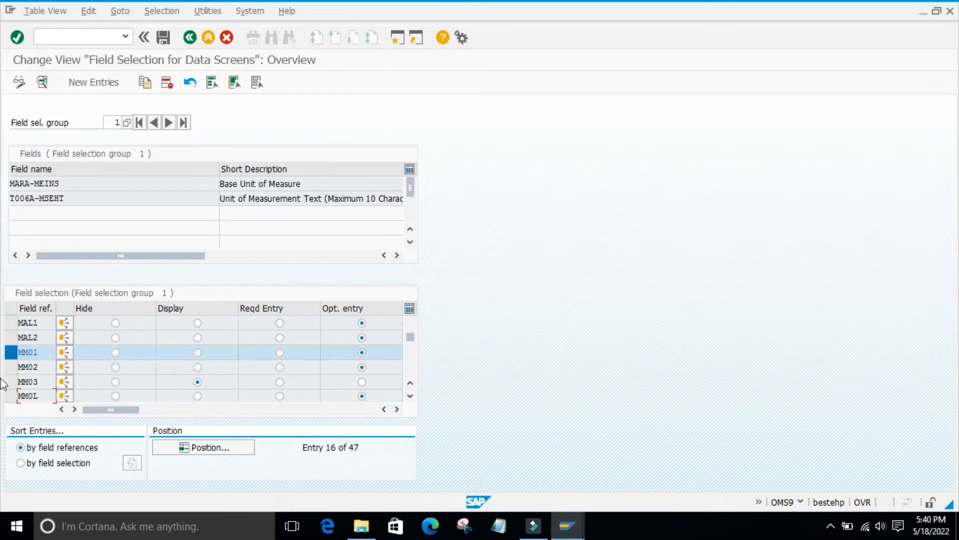
{"action": "left_click", "coordinate": [8, 352]}
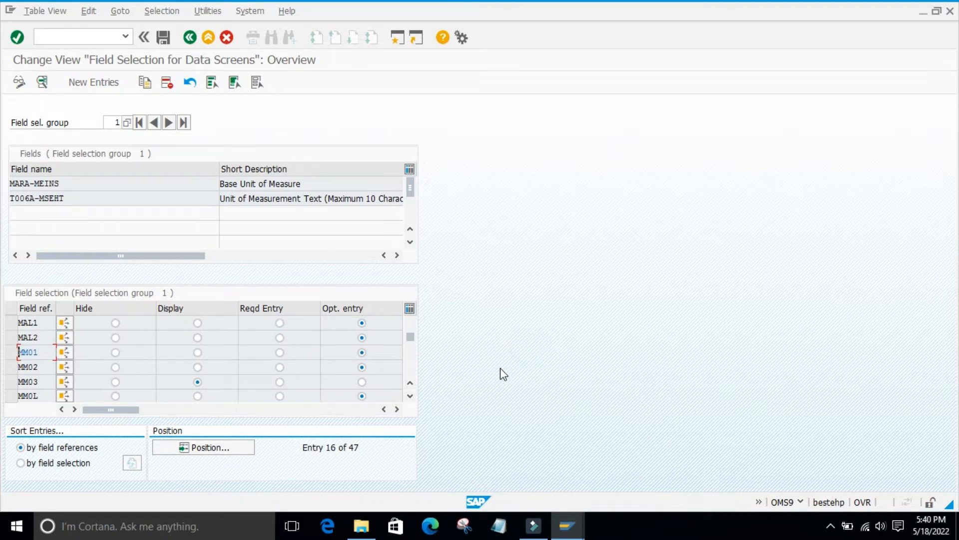
Select the transaction field reference MM01 and the material type field reference ROH.
{"action": "left_click", "coordinate": [10, 352]}
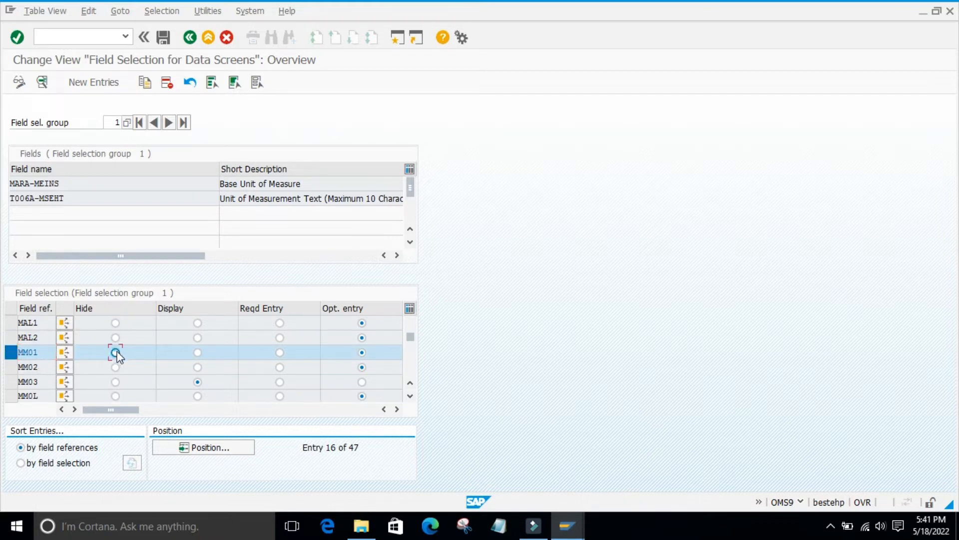
{"action": "scroll", "coordinate": [38, 365], "scroll_direction": "down", "scroll_amount": 1}
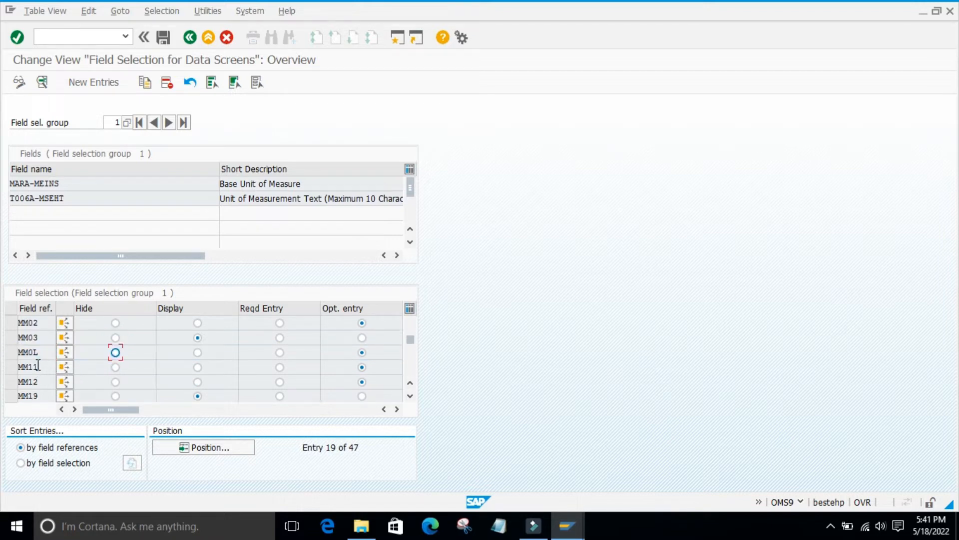
{"action": "scroll", "coordinate": [10, 390], "scroll_direction": "down", "scroll_amount": 1}
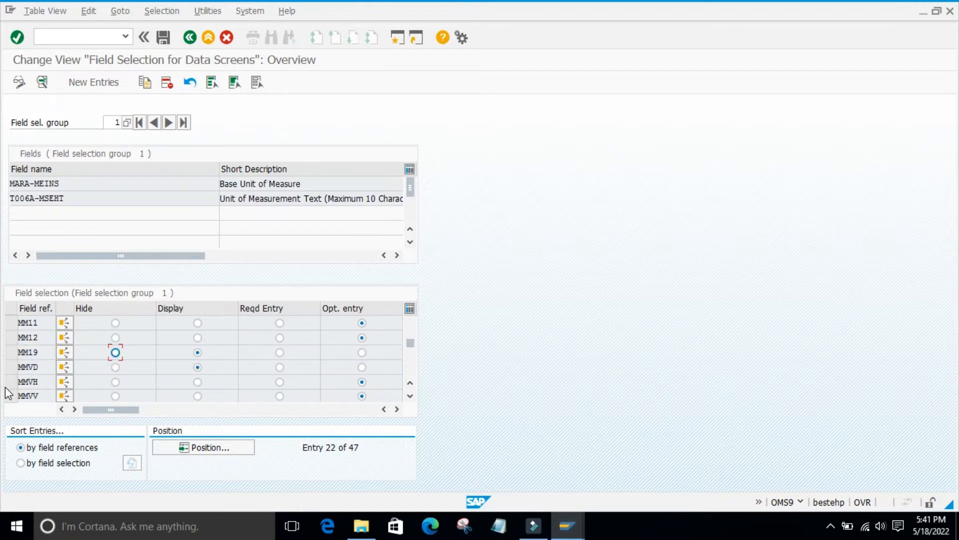
{"action": "scroll", "coordinate": [22, 361], "scroll_direction": "down", "scroll_amount": 2}
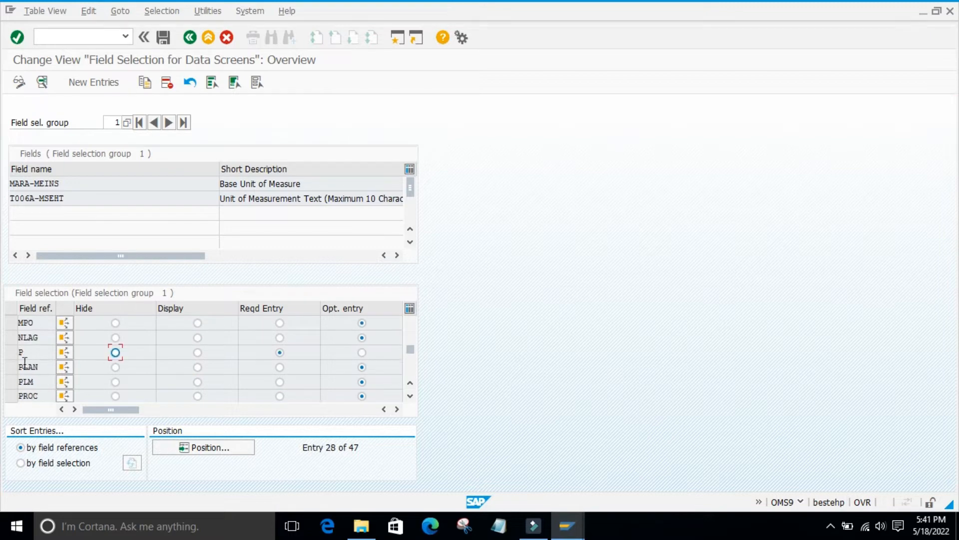
{"action": "scroll", "coordinate": [44, 394], "scroll_direction": "down", "scroll_amount": 1}
{"action": "scroll", "coordinate": [45, 379], "scroll_direction": "down", "scroll_amount": 3}
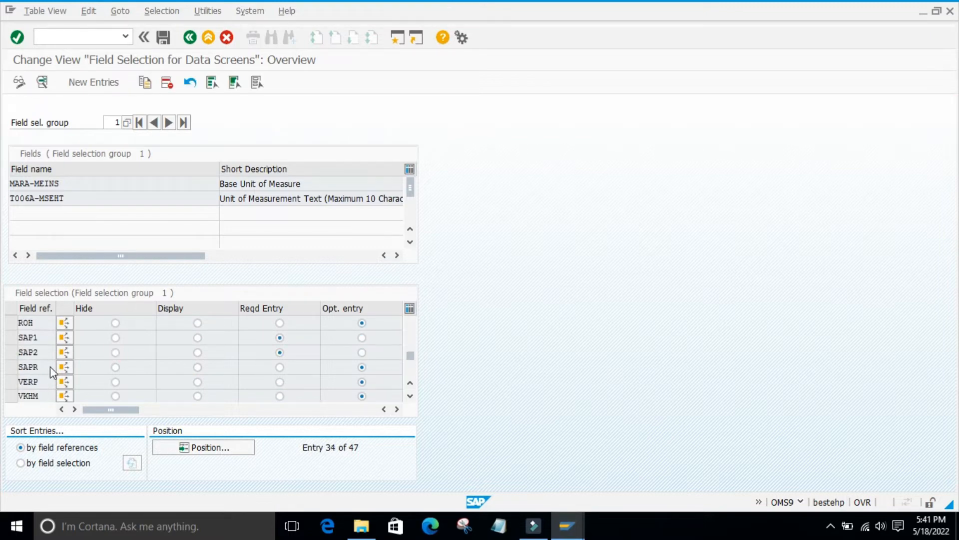
{"action": "scroll", "coordinate": [48, 372], "scroll_direction": "down", "scroll_amount": 2}
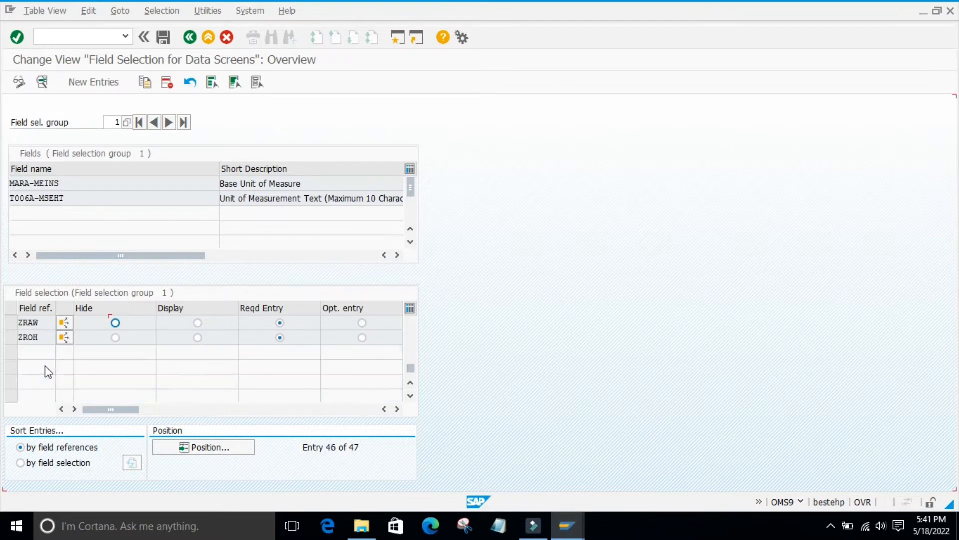
{"action": "scroll", "coordinate": [47, 370], "scroll_direction": "up", "scroll_amount": 1}
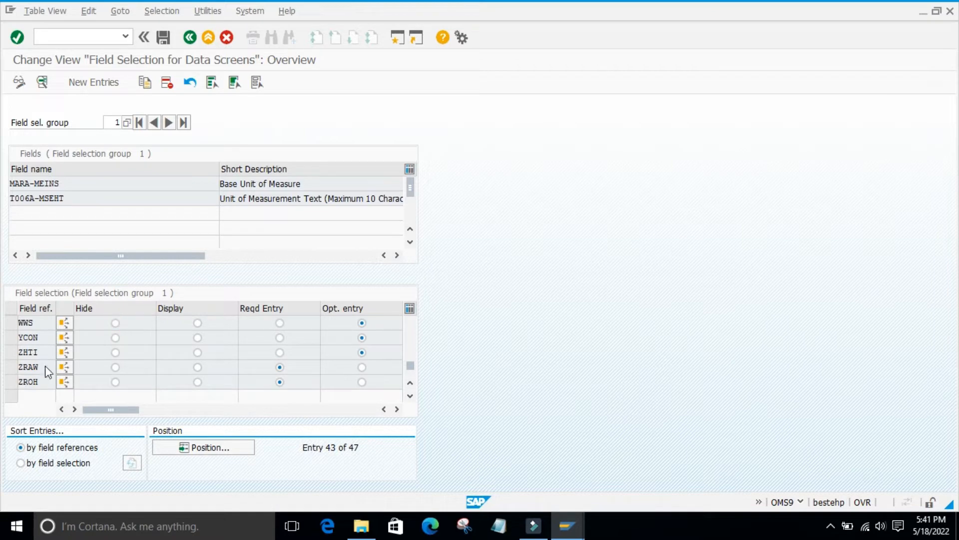
{"action": "scroll", "coordinate": [46, 370], "scroll_direction": "up", "scroll_amount": 1}
{"action": "scroll", "coordinate": [46, 366], "scroll_direction": "up", "scroll_amount": 3}
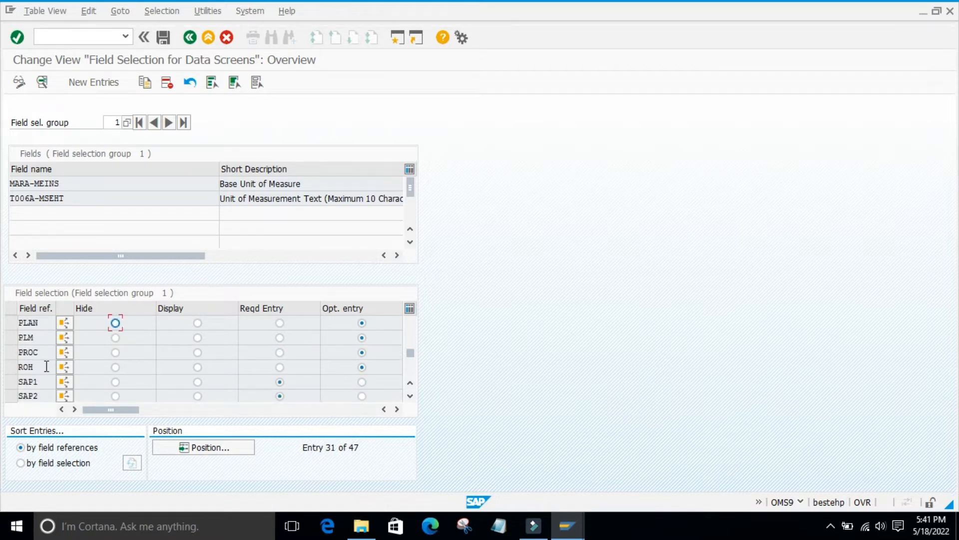
{"action": "scroll", "coordinate": [46, 363], "scroll_direction": "down", "scroll_amount": 1}
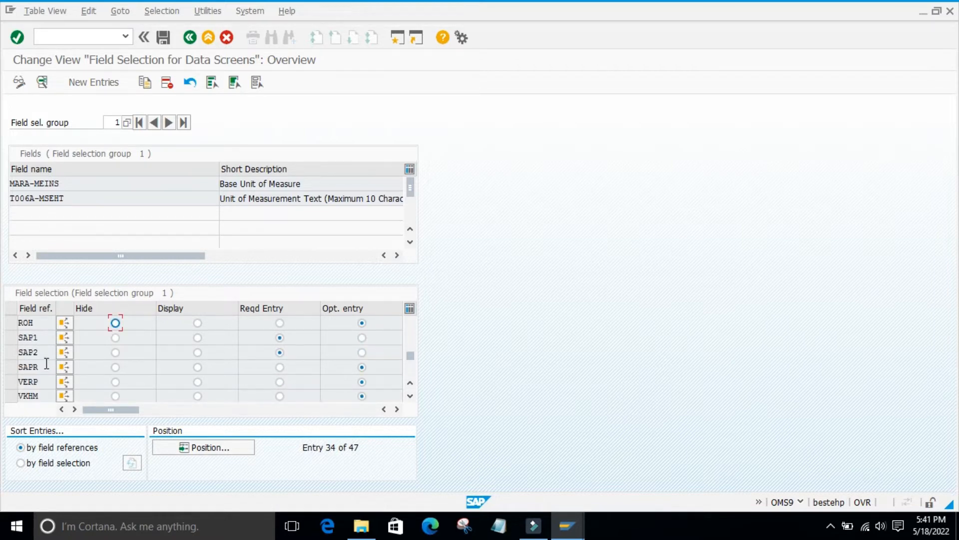
{"action": "left_click", "coordinate": [11, 323]}
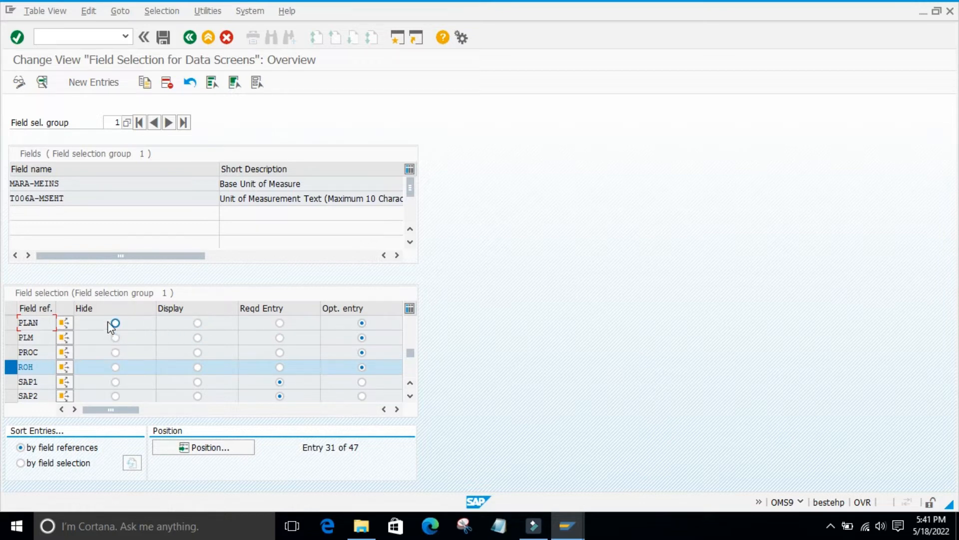
Look through the remaining field references down to ZROH and check the material type field reference ROH.
{"action": "scroll", "coordinate": [563, 343], "scroll_direction": "down", "scroll_amount": 2}
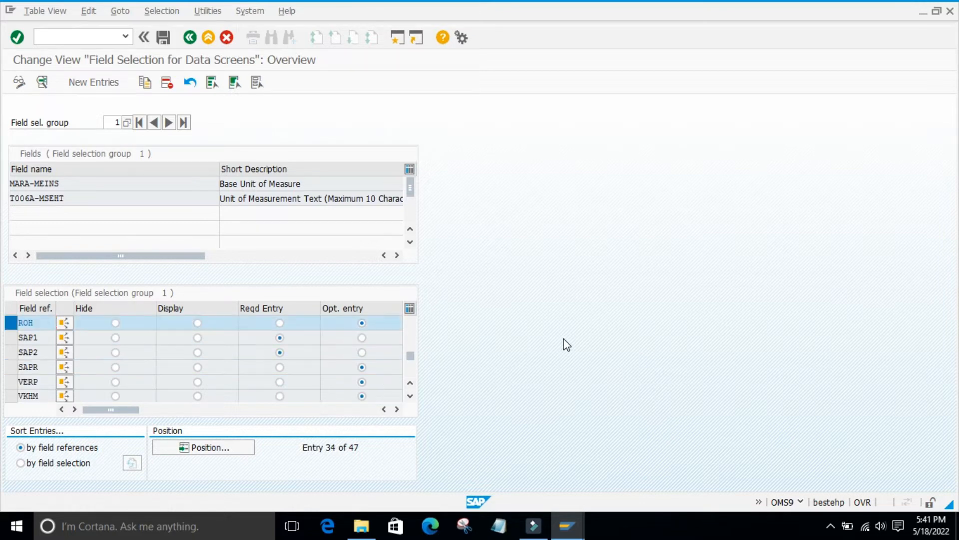
{"action": "scroll", "coordinate": [516, 344], "scroll_direction": "down", "scroll_amount": 1}
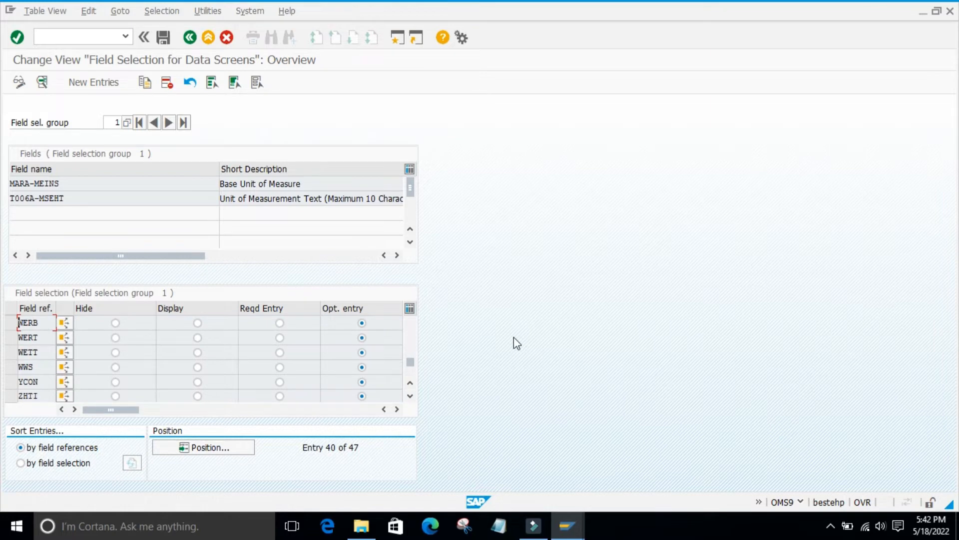
{"action": "scroll", "coordinate": [516, 343], "scroll_direction": "down", "scroll_amount": 1}
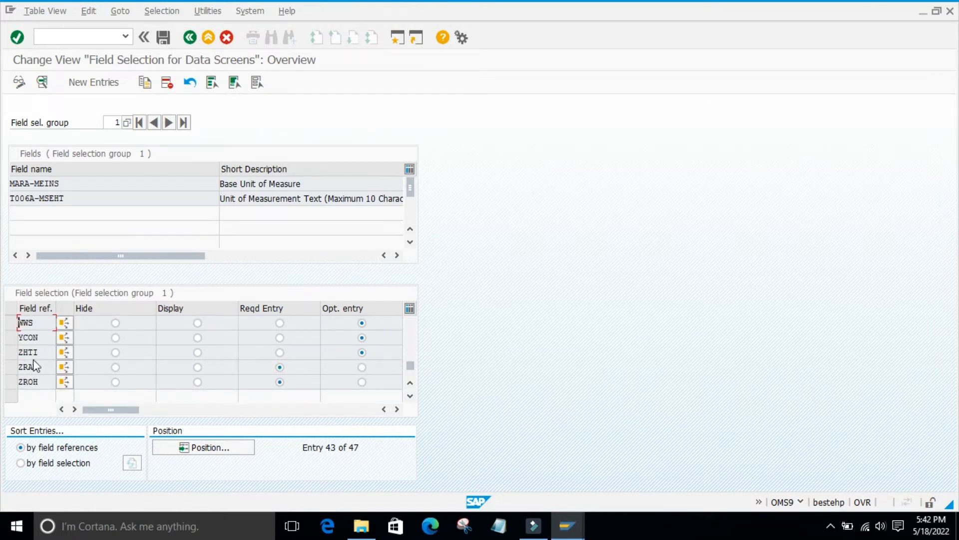
{"action": "scroll", "coordinate": [31, 338], "scroll_direction": "up", "scroll_amount": 1}
{"action": "scroll", "coordinate": [30, 342], "scroll_direction": "up", "scroll_amount": 3}
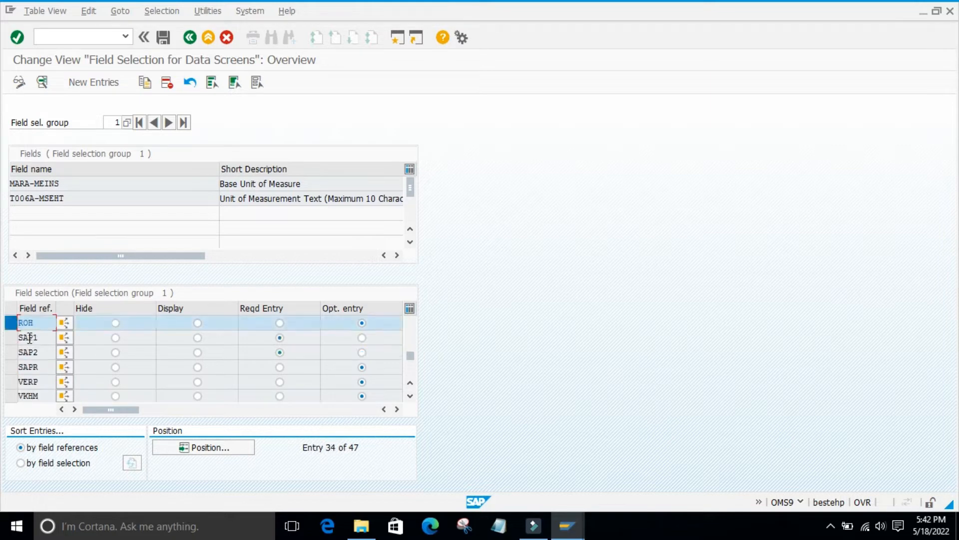
{"action": "double_click", "coordinate": [37, 366]}
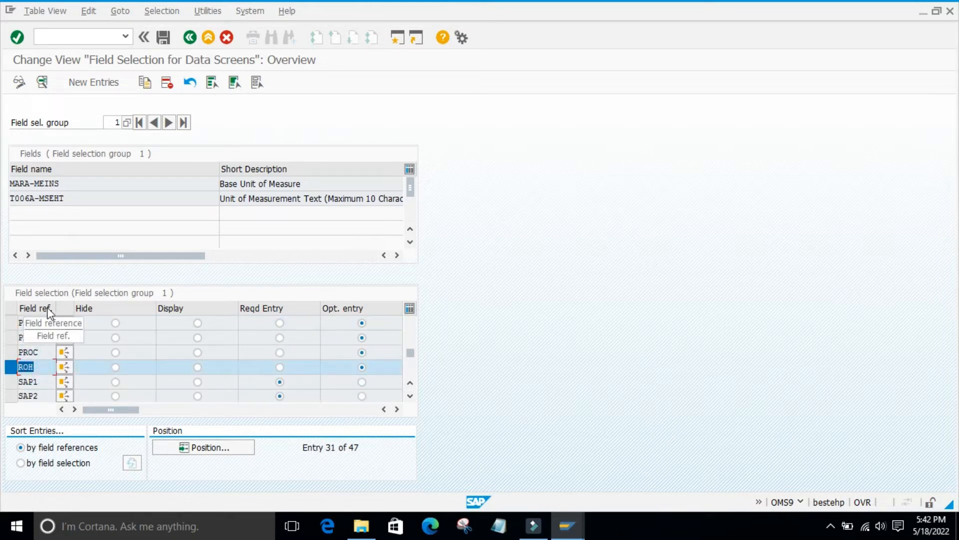
{"action": "left_click", "coordinate": [31, 366]}
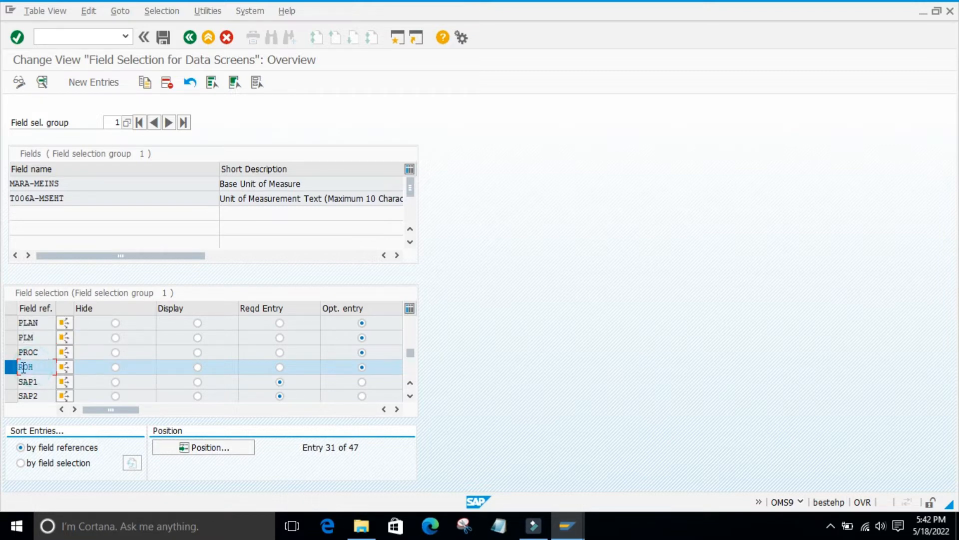
{"action": "left_click_drag", "start_coordinate": [32, 368], "coordinate": [13, 368]}
{"action": "left_click", "coordinate": [37, 368]}
{"action": "left_click", "coordinate": [474, 356]}
From the Create Material window, open a new session and start transaction OMS2 for the material types.
{"action": "mouse_move", "coordinate": [567, 527]}
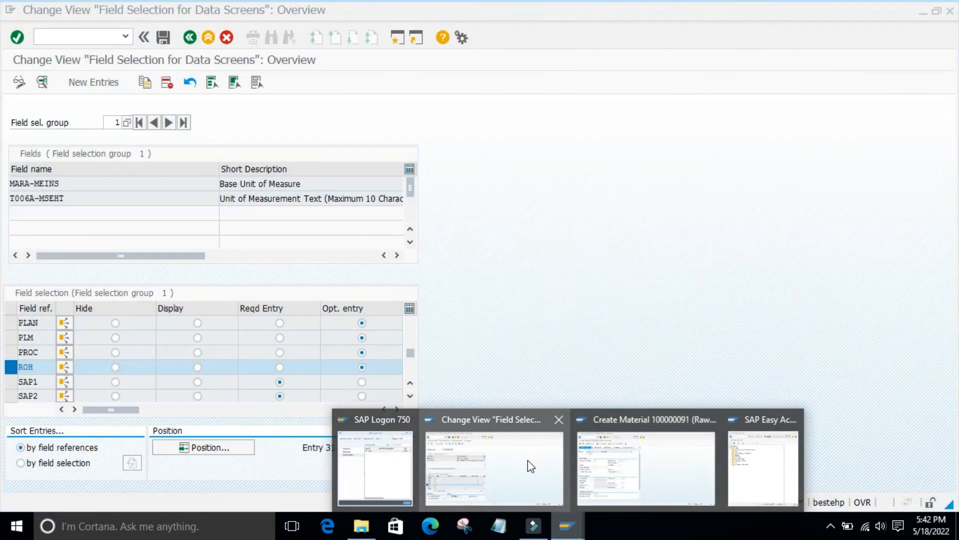
{"action": "left_click", "coordinate": [641, 453]}
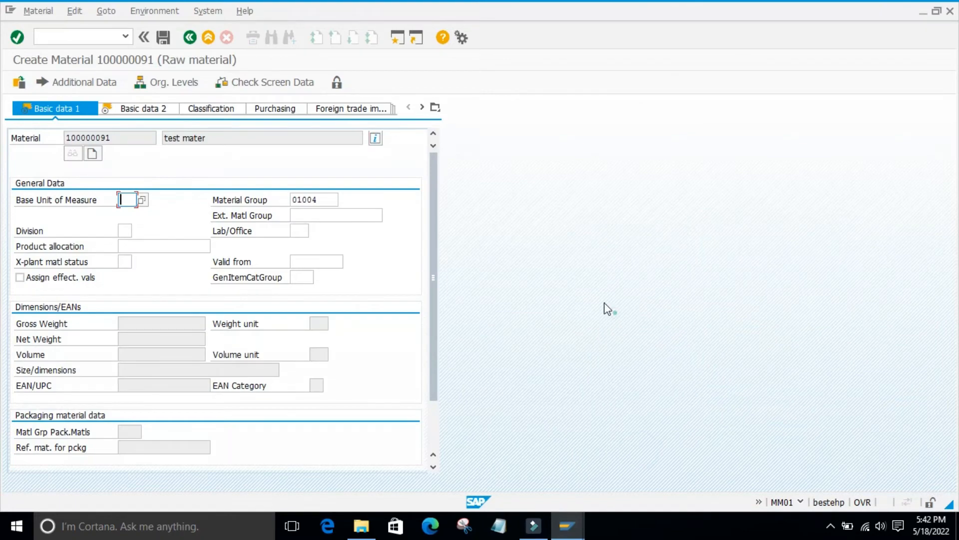
{"action": "left_click", "coordinate": [398, 38]}
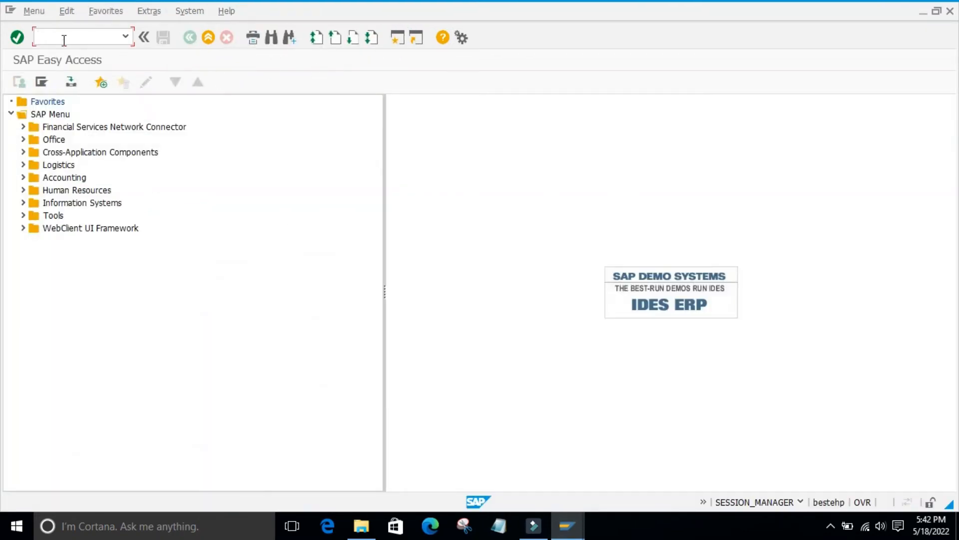
{"action": "left_click", "coordinate": [64, 40]}
{"action": "type", "text": "/oms"}
{"action": "key", "text": "Return"}
{"action": "key", "text": "Return"}
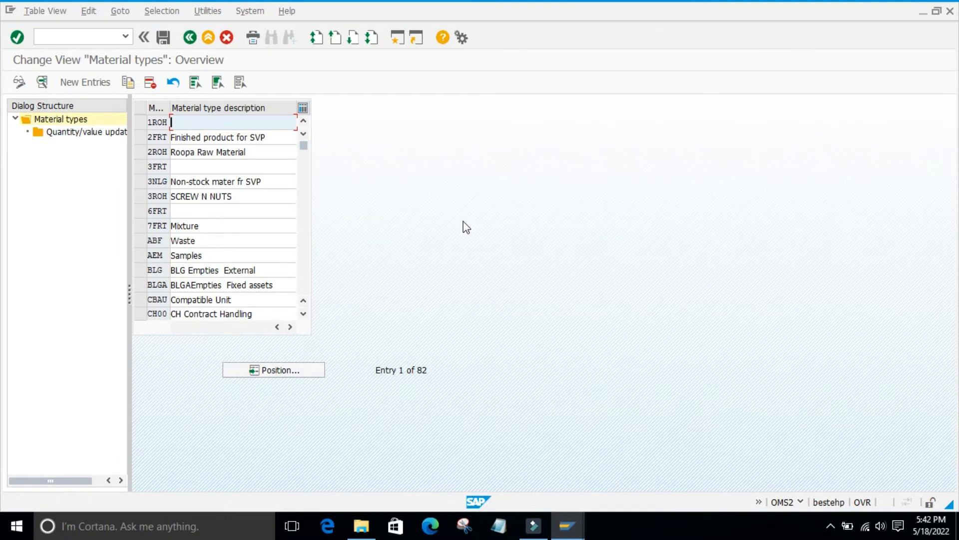
Open the details of material type ROH and check its field reference.
{"action": "left_click", "coordinate": [296, 371]}
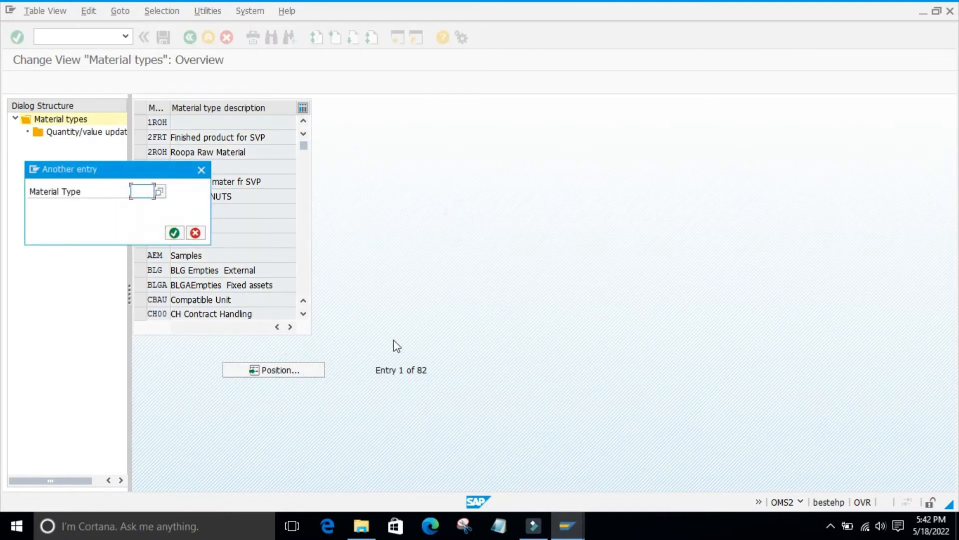
{"action": "type", "text": "roh"}
{"action": "key", "text": "Return"}
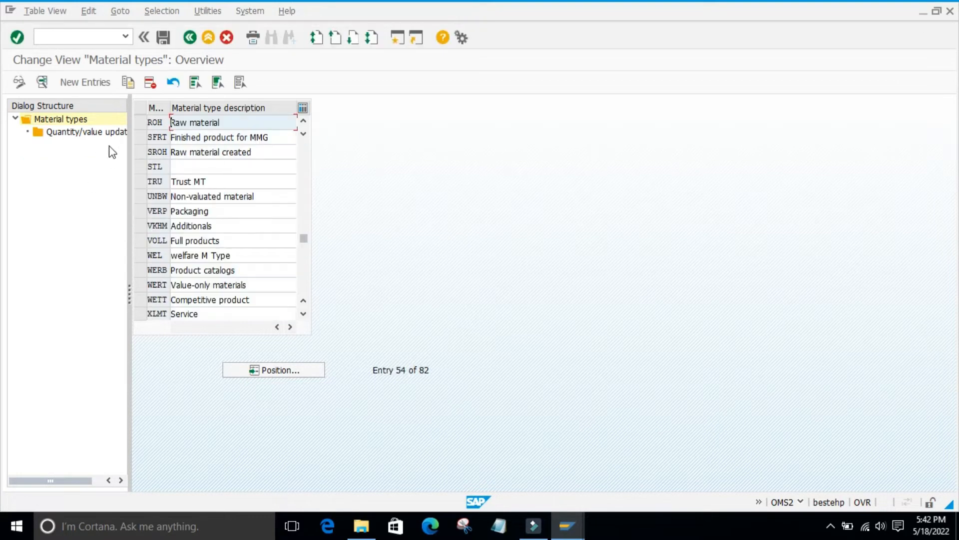
{"action": "left_click", "coordinate": [149, 124]}
{"action": "left_click", "coordinate": [42, 82]}
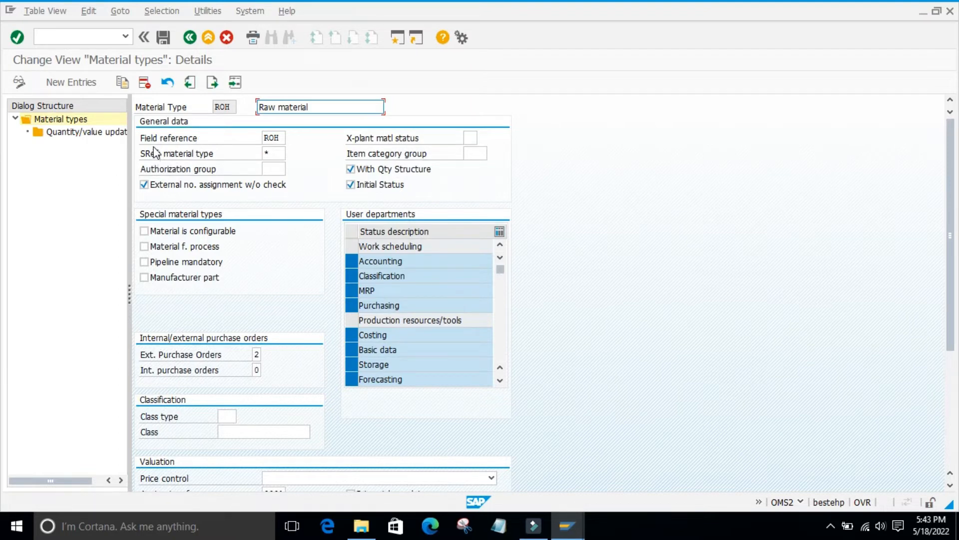
{"action": "double_click", "coordinate": [265, 137]}
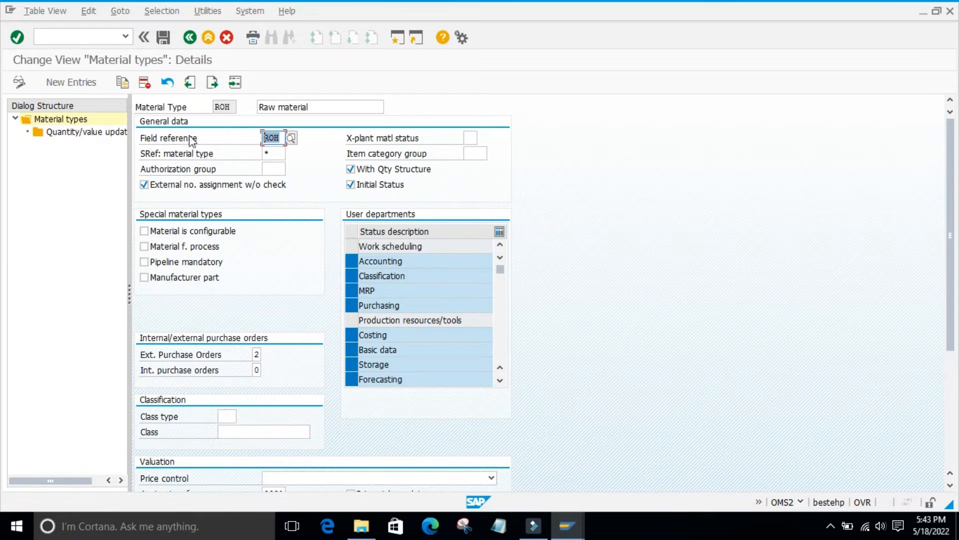
Set SRef: material type to ROH for the Raw material type, save, and return to the material types overview.
{"action": "left_click", "coordinate": [274, 153]}
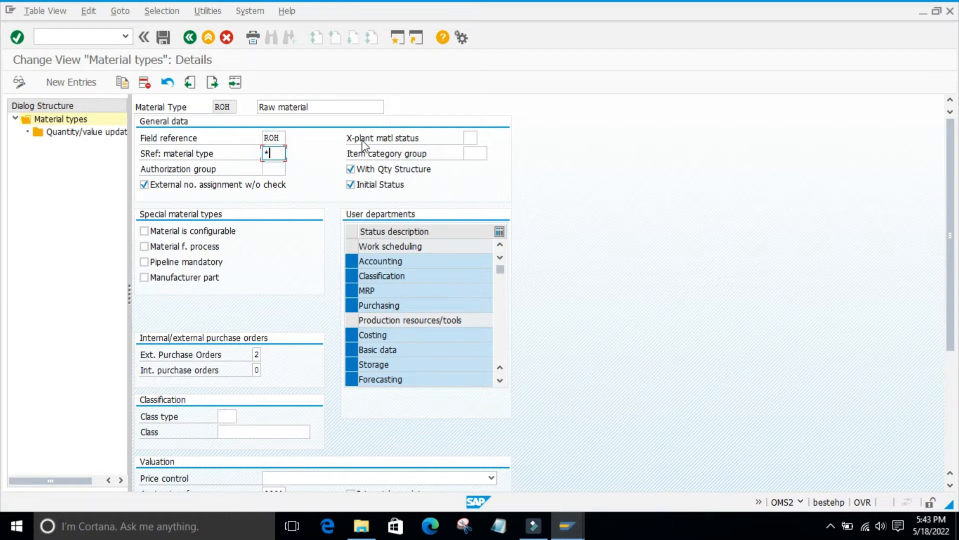
{"action": "key", "text": "BackSpace"}
{"action": "type", "text": "rob"}
{"action": "key", "text": "Return"}
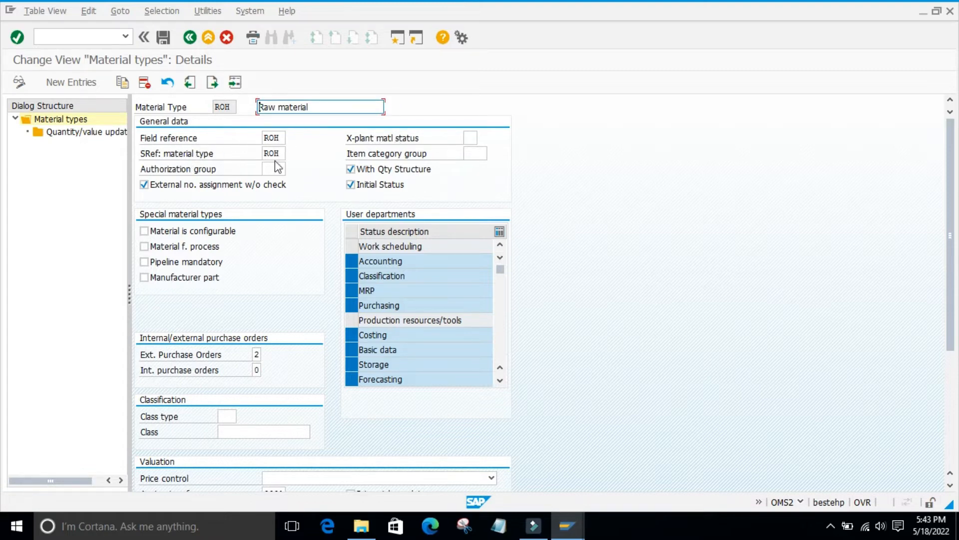
{"action": "left_click", "coordinate": [163, 37]}
{"action": "left_click", "coordinate": [170, 233]}
{"action": "left_click", "coordinate": [190, 38]}
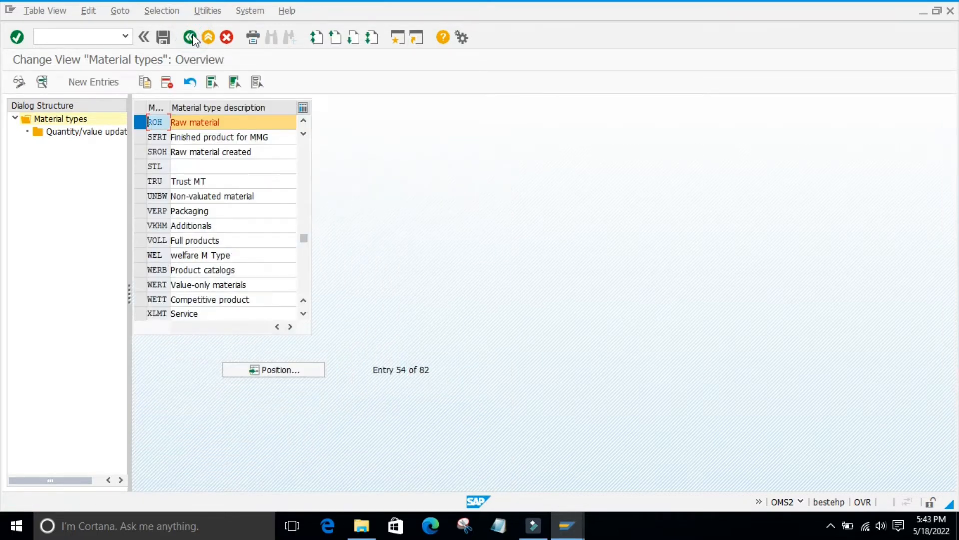
Start transaction SPRO and open the SAP Reference IMG.
{"action": "left_click", "coordinate": [100, 38]}
{"action": "type", "text": "/nspro"}
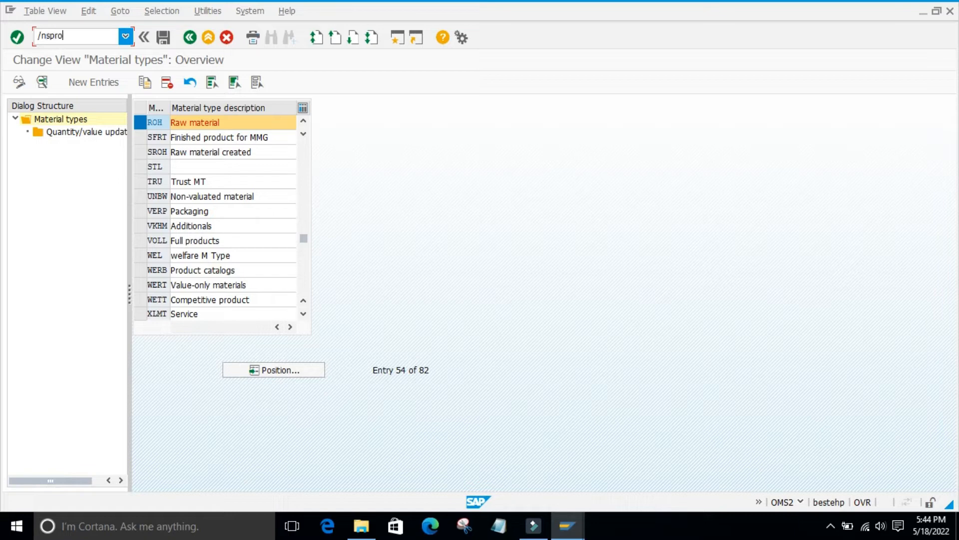
{"action": "key", "text": "Return"}
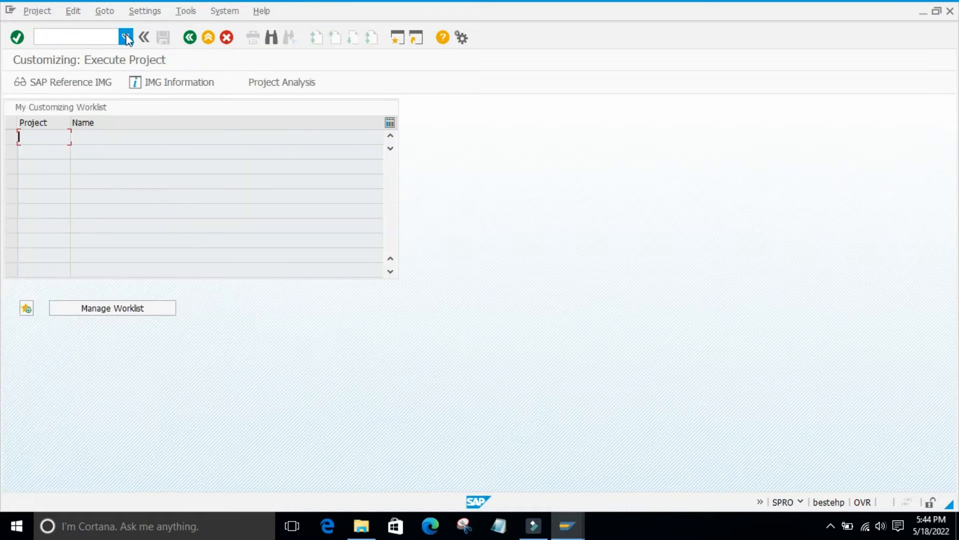
{"action": "left_click", "coordinate": [52, 80]}
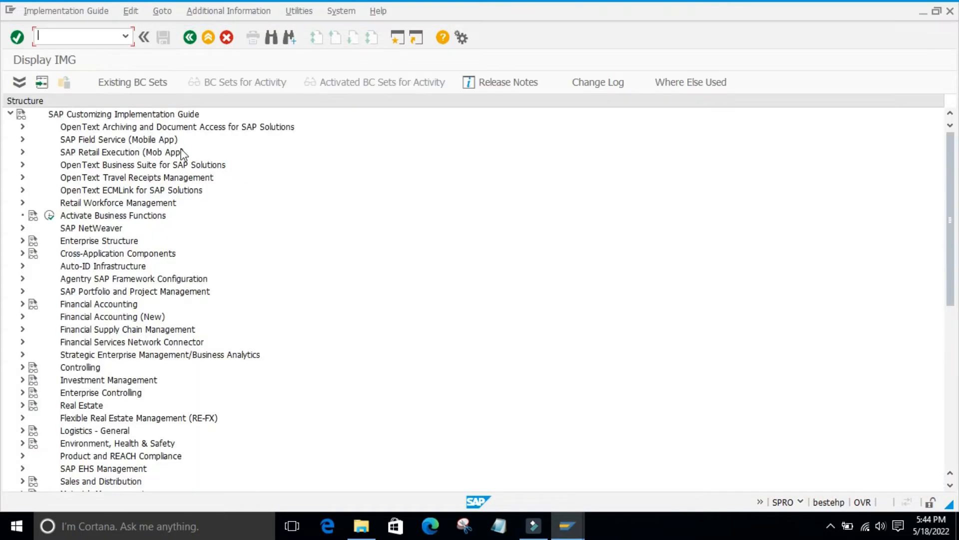
Expand Logistics - General and its Material Master node in the implementation guide.
{"action": "scroll", "coordinate": [109, 267], "scroll_direction": "down", "scroll_amount": 1}
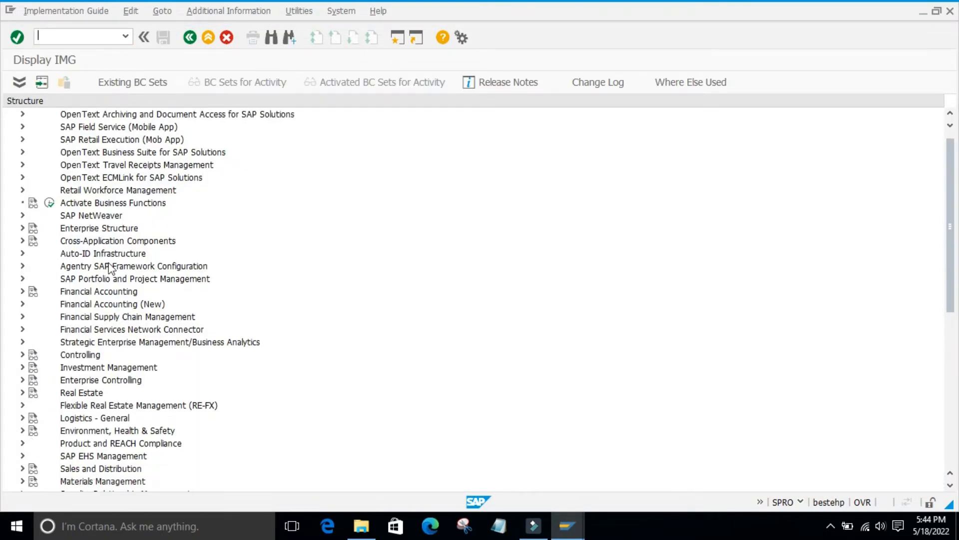
{"action": "scroll", "coordinate": [109, 267], "scroll_direction": "down", "scroll_amount": 5}
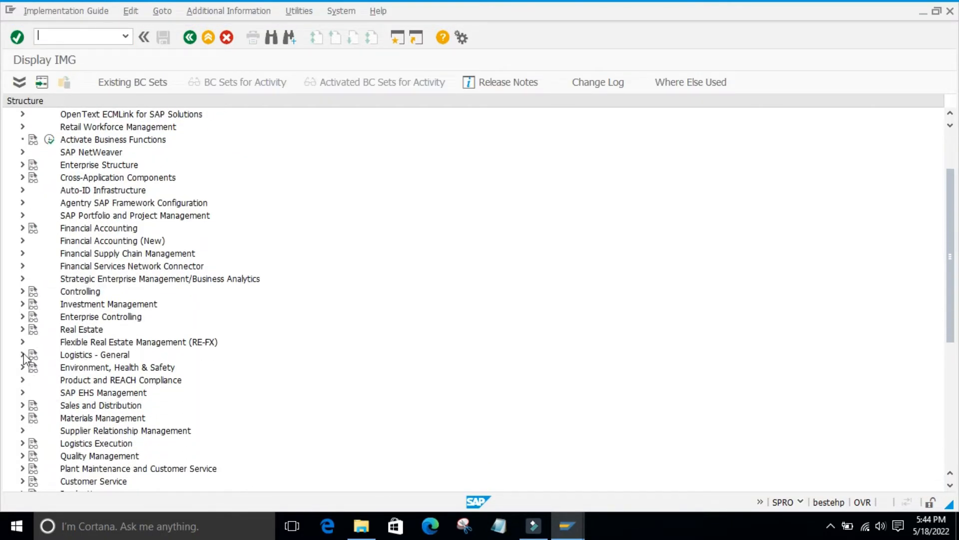
{"action": "left_click", "coordinate": [23, 355]}
{"action": "left_click", "coordinate": [34, 152]}
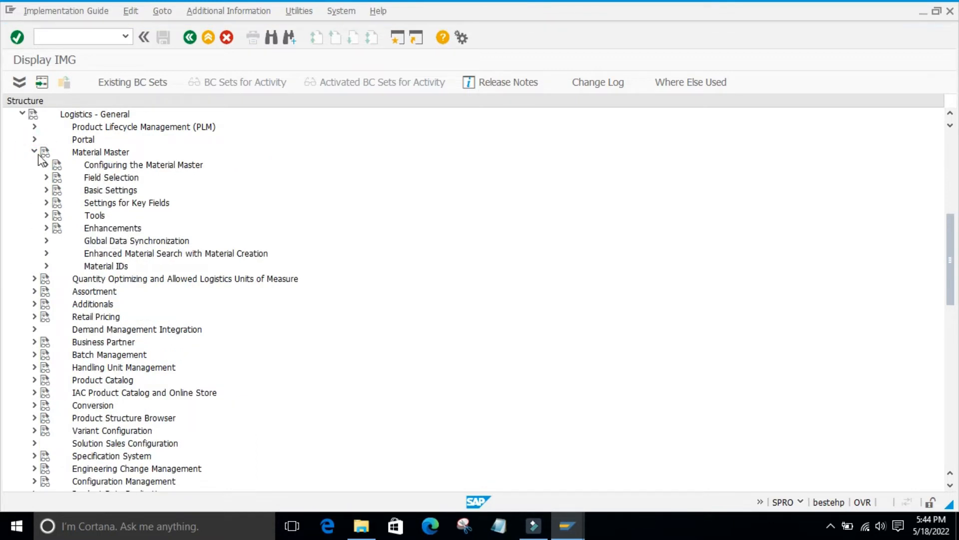
{"action": "left_click", "coordinate": [46, 190]}
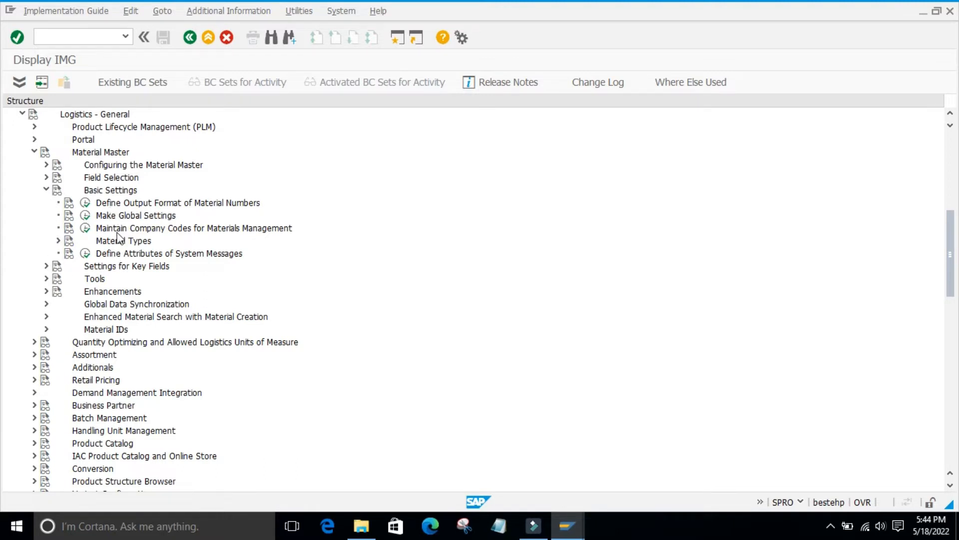
{"action": "left_click", "coordinate": [46, 267]}
{"action": "left_click", "coordinate": [45, 266]}
{"action": "left_click", "coordinate": [59, 241]}
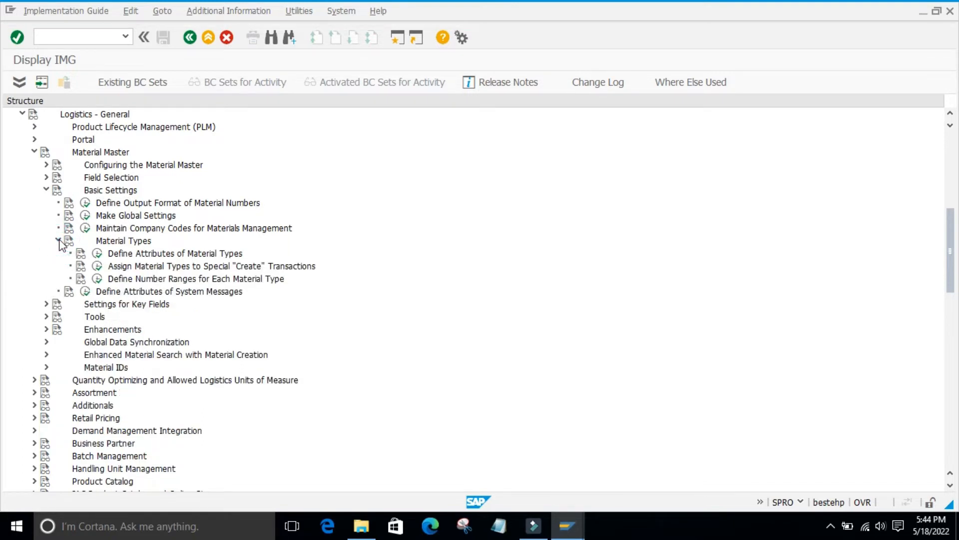
{"action": "left_click", "coordinate": [59, 242]}
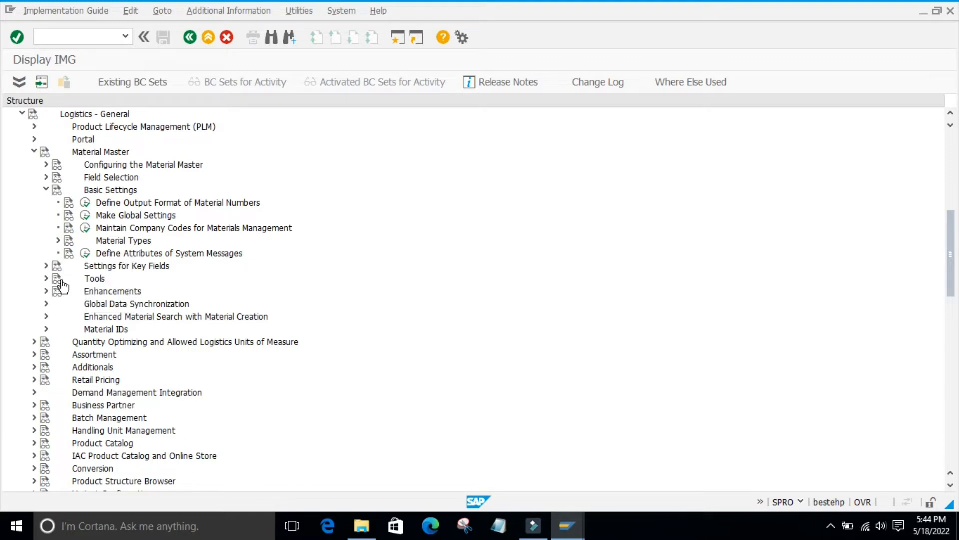
{"action": "left_click", "coordinate": [46, 266]}
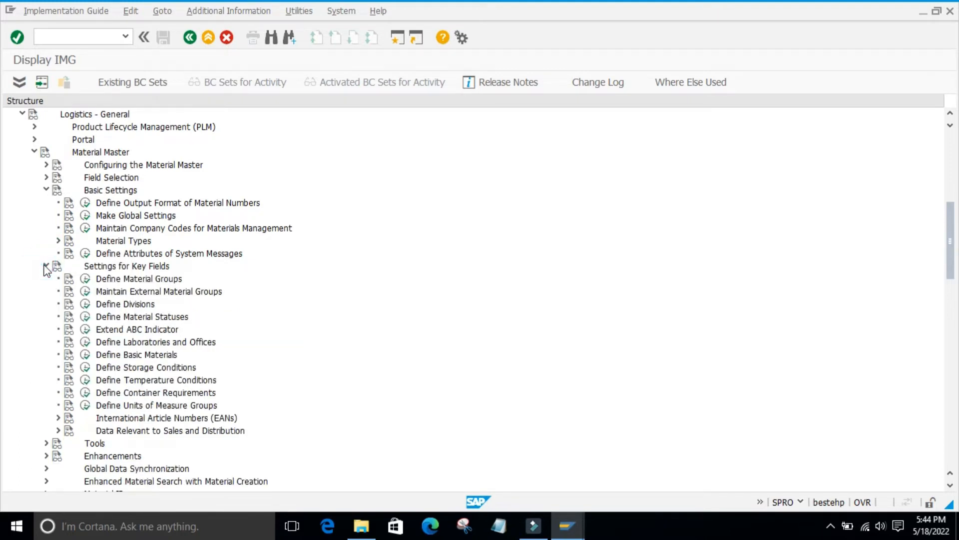
{"action": "left_click", "coordinate": [46, 266]}
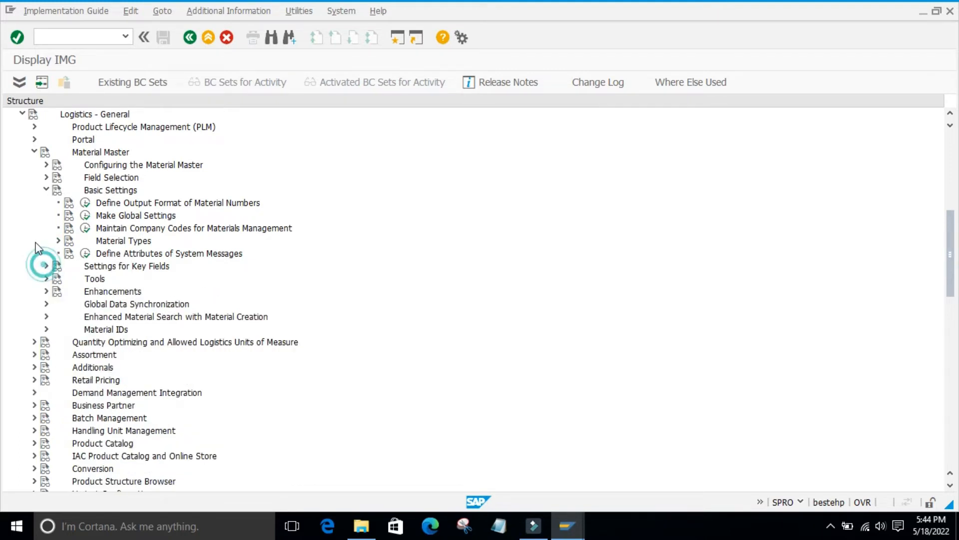
{"action": "left_click", "coordinate": [46, 190]}
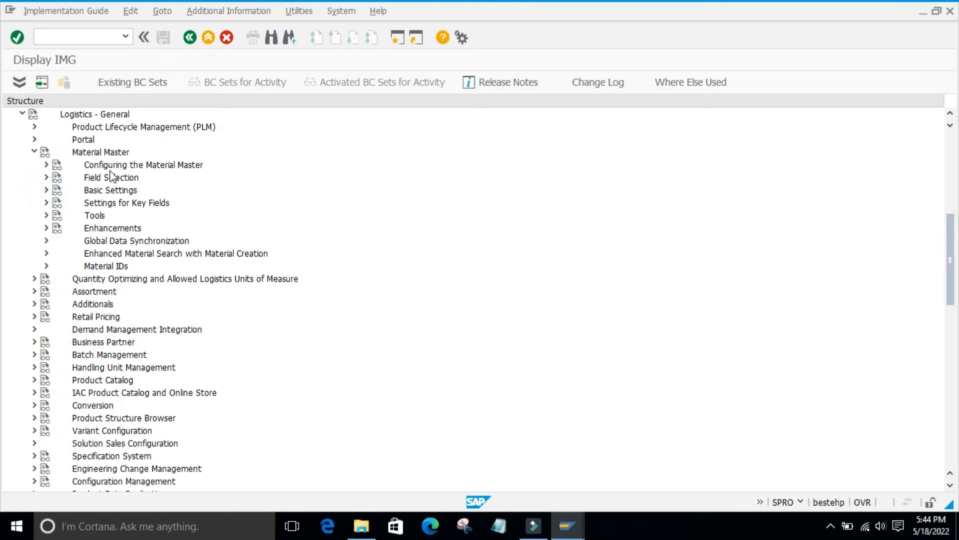
Expand Configuring the Material Master and Field Selection, and execute Define Industry Sectors and Industry-Sector-Specific Field Selection.
{"action": "left_click", "coordinate": [46, 165]}
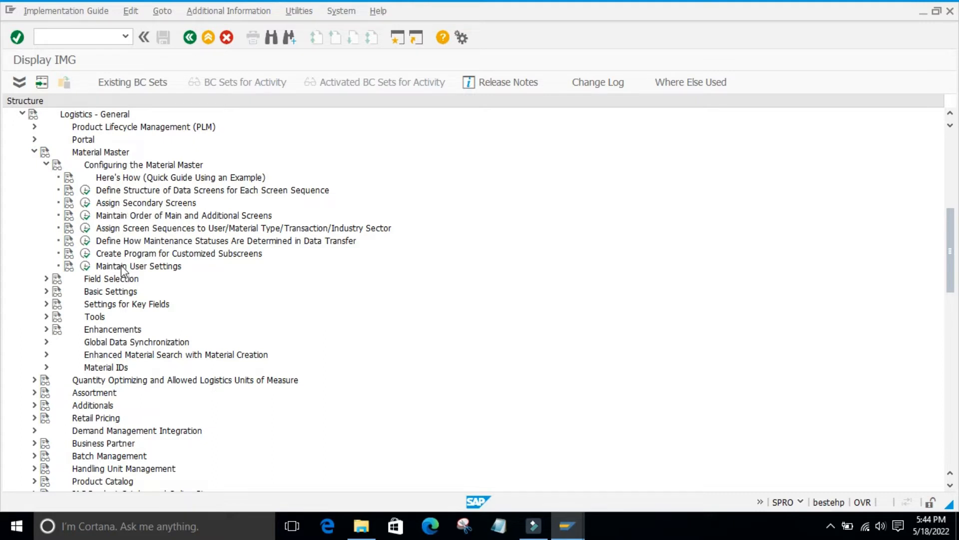
{"action": "left_click", "coordinate": [46, 278]}
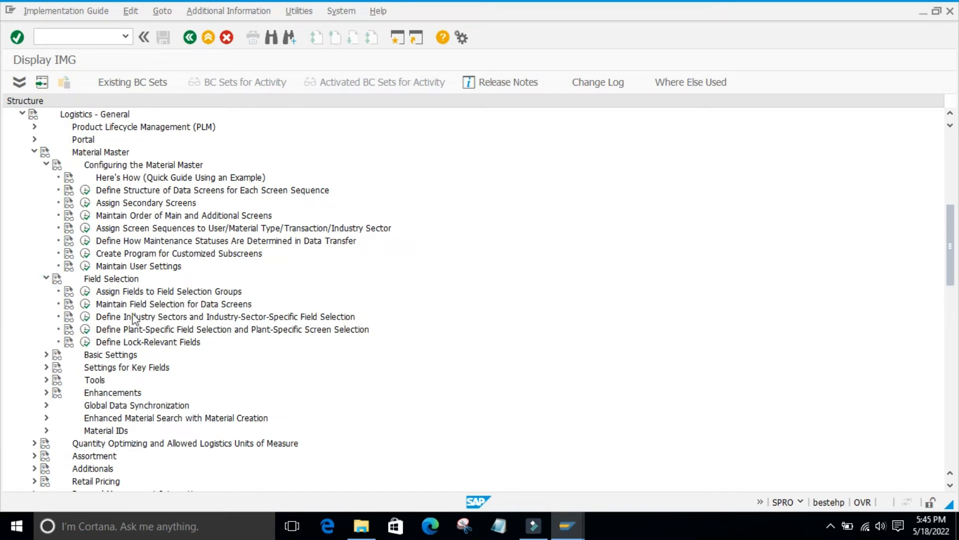
{"action": "left_click", "coordinate": [86, 317]}
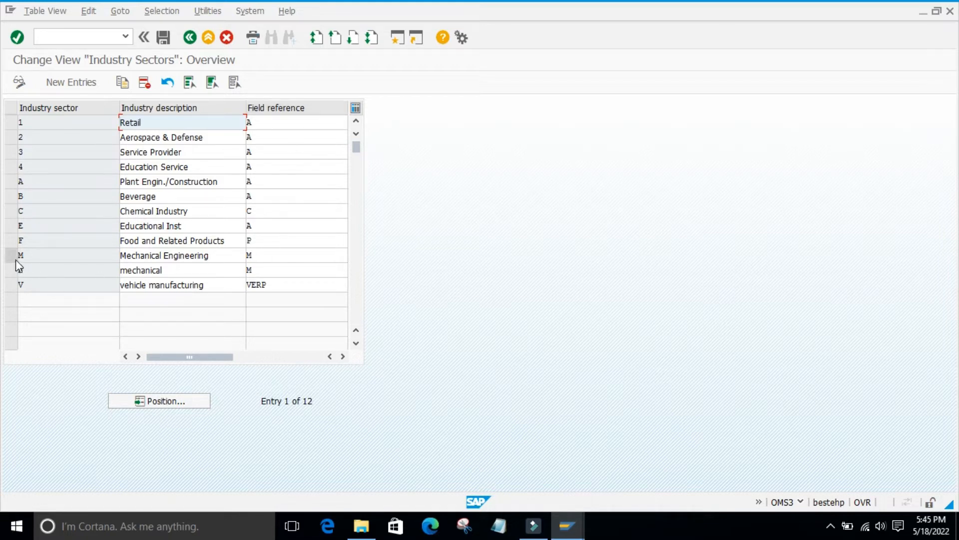
Check the field references assigned to the industry sectors Mechanical Engineering and mechanical.
{"action": "double_click", "coordinate": [263, 255]}
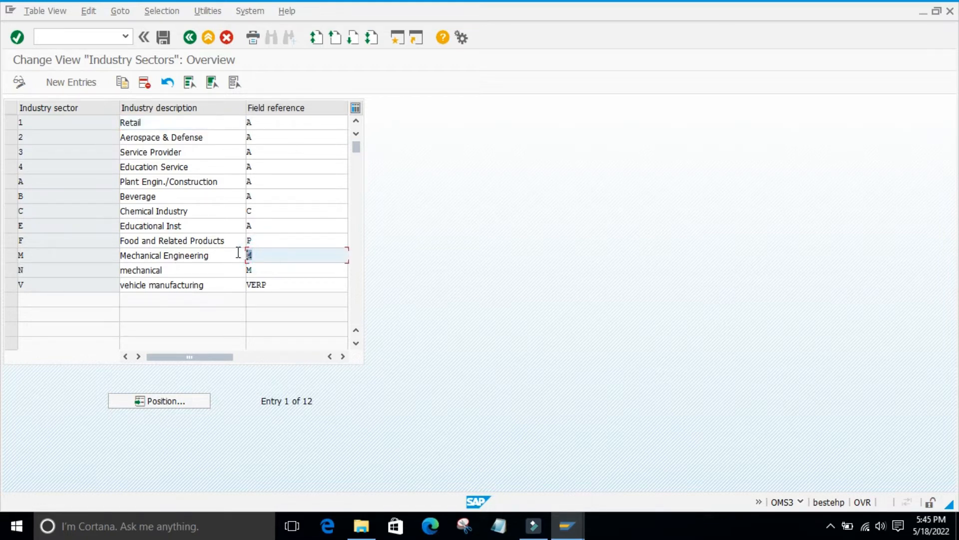
{"action": "double_click", "coordinate": [160, 270]}
{"action": "left_click", "coordinate": [112, 272]}
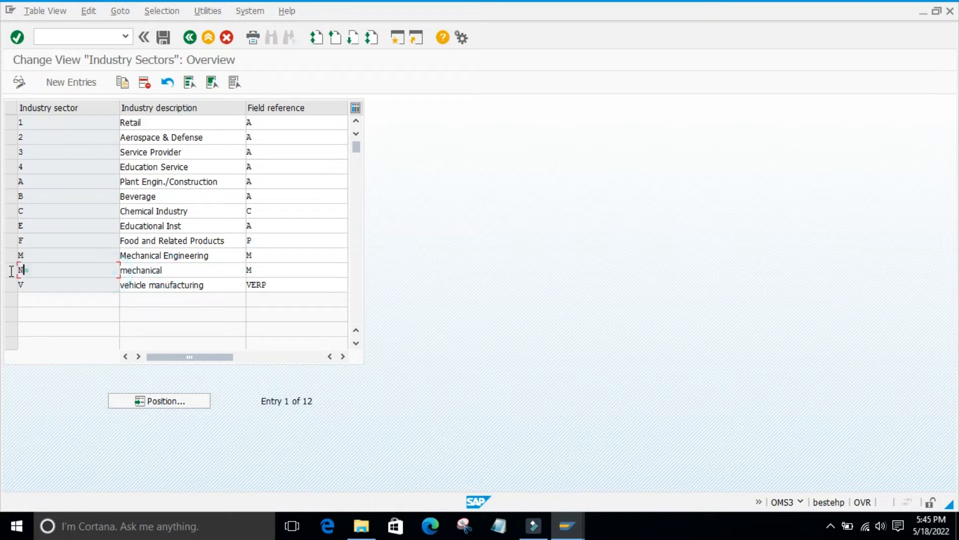
{"action": "left_click_drag", "start_coordinate": [11, 271], "coordinate": [7, 272]}
{"action": "double_click", "coordinate": [254, 271]}
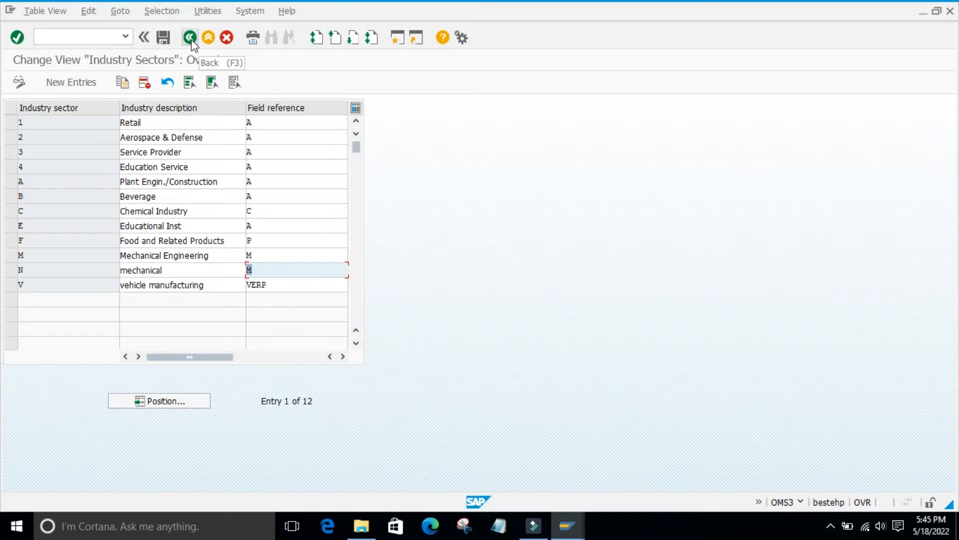
Review the raw material's Basic data 1 screen, recheck the mechanical sector's field reference, and return to the implementation guide.
{"action": "left_click", "coordinate": [488, 293]}
{"action": "mouse_move", "coordinate": [567, 525]}
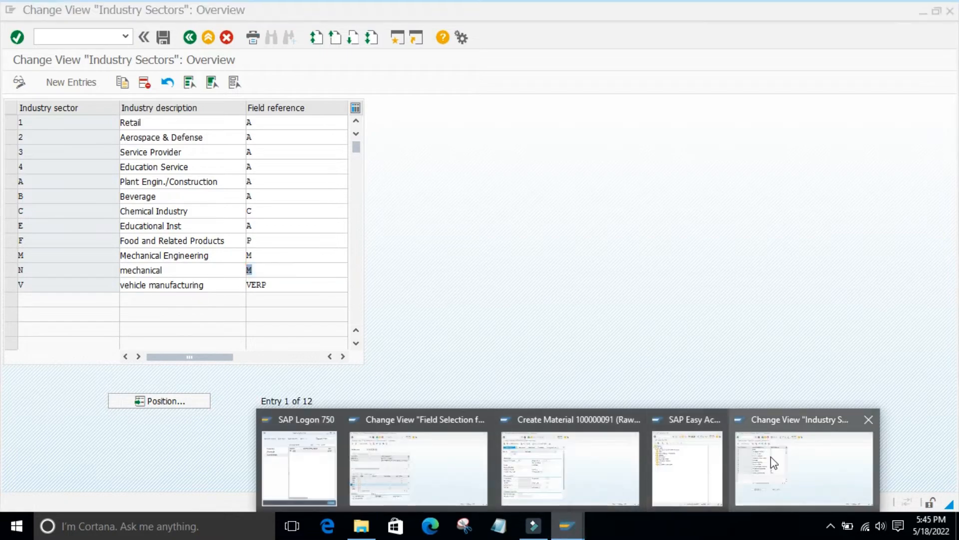
{"action": "left_click", "coordinate": [591, 470]}
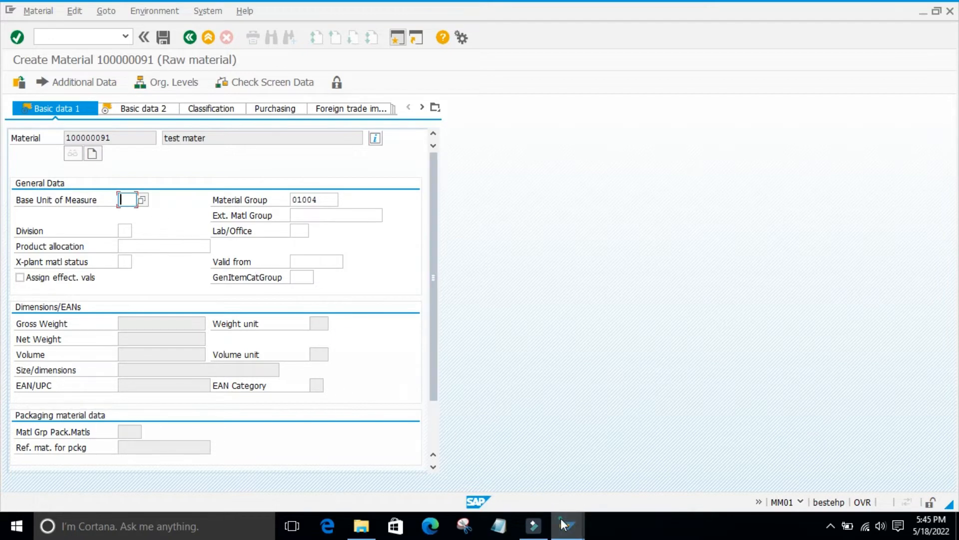
{"action": "mouse_move", "coordinate": [567, 525]}
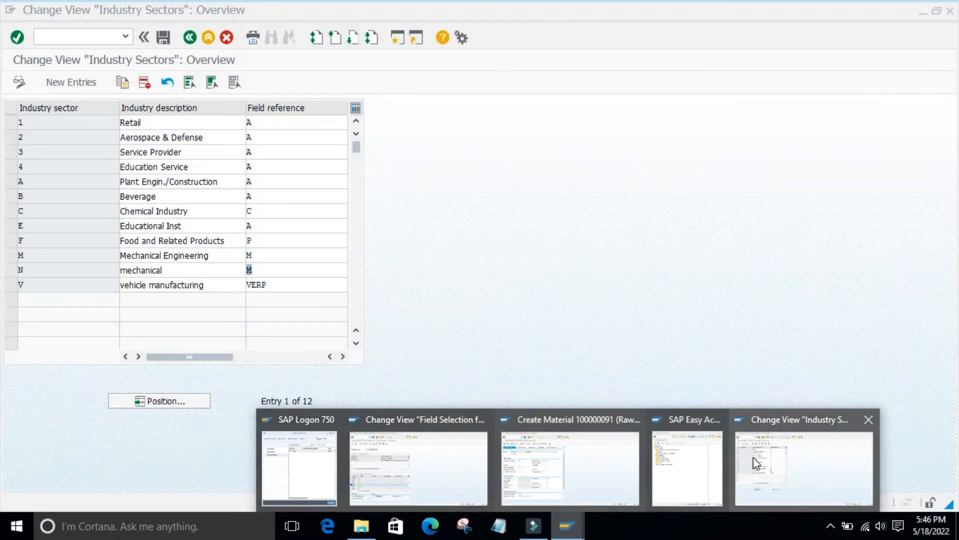
{"action": "left_click", "coordinate": [762, 449]}
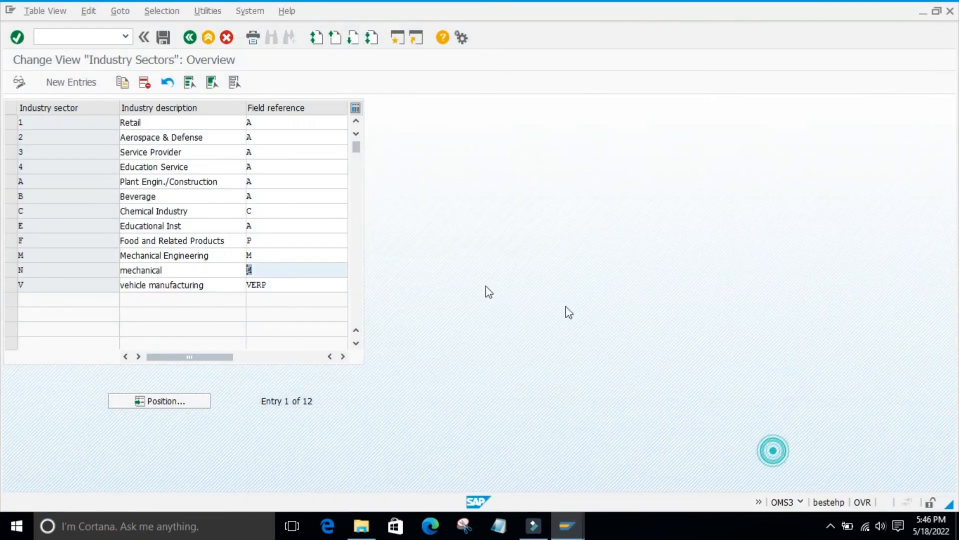
{"action": "double_click", "coordinate": [260, 274]}
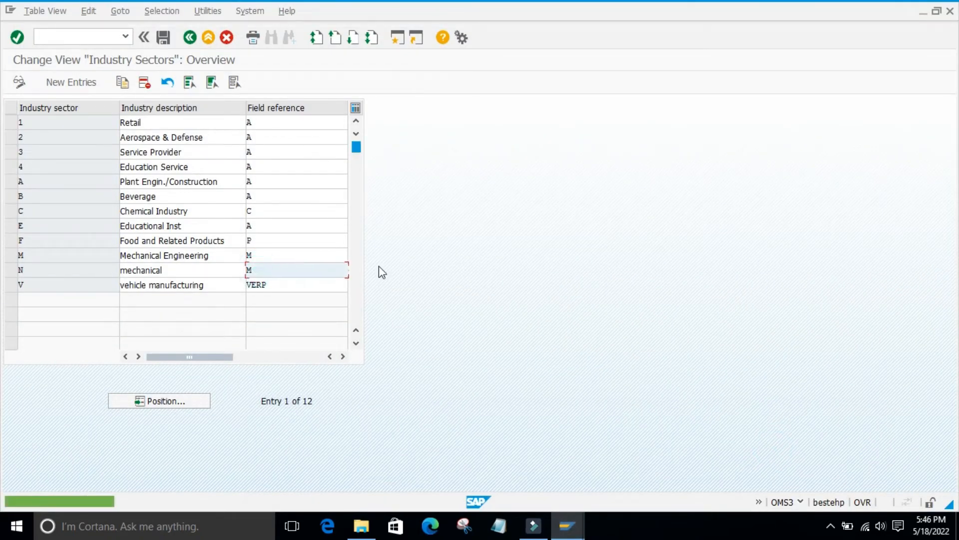
{"action": "left_click", "coordinate": [190, 37]}
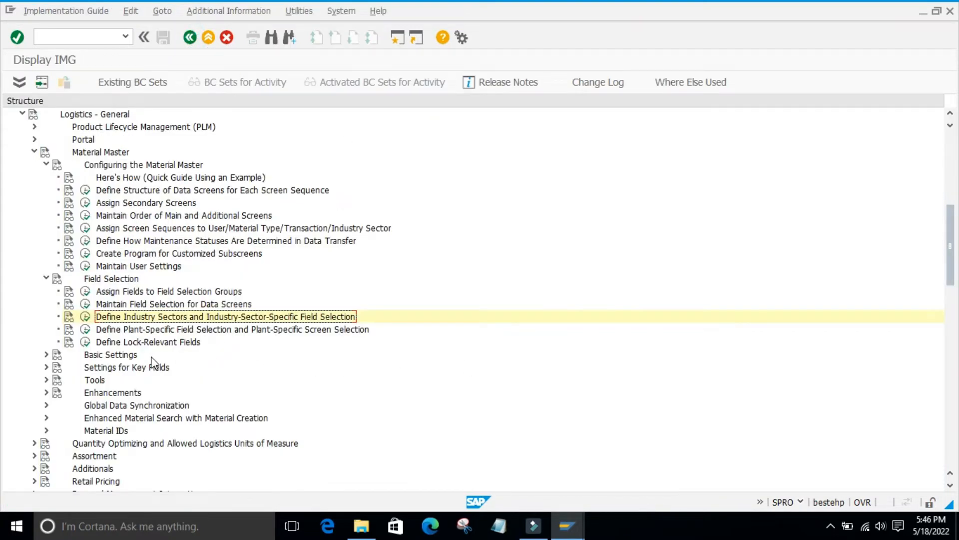
Collapse Configuring the Material Master, expand Basic Settings and Material Types, and execute Define Attributes of Material Types.
{"action": "left_click", "coordinate": [46, 165]}
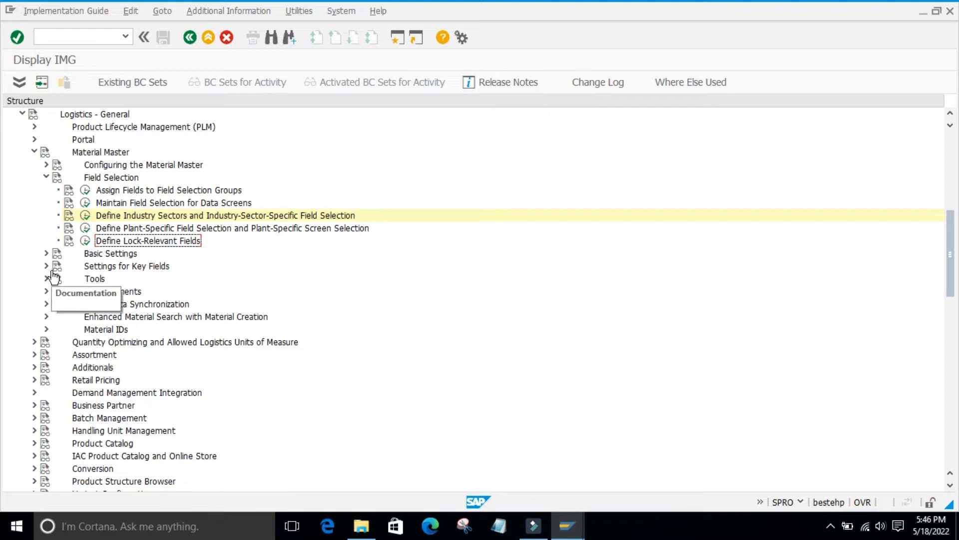
{"action": "left_click", "coordinate": [46, 253]}
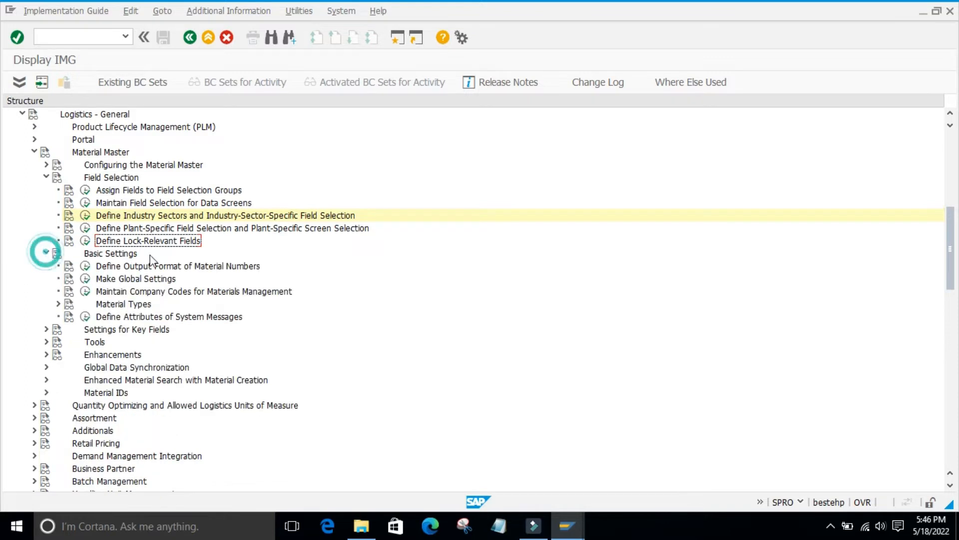
{"action": "left_click", "coordinate": [58, 303]}
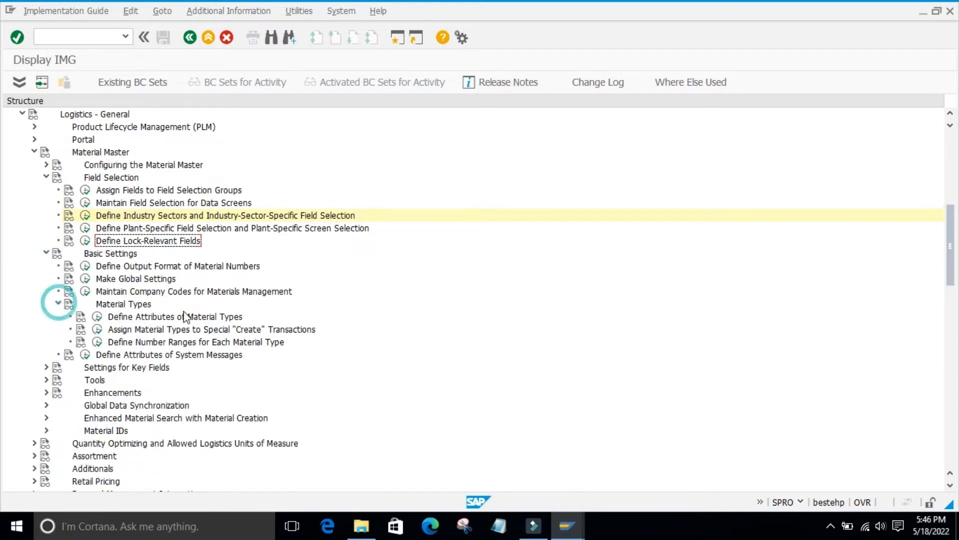
{"action": "left_click", "coordinate": [97, 316]}
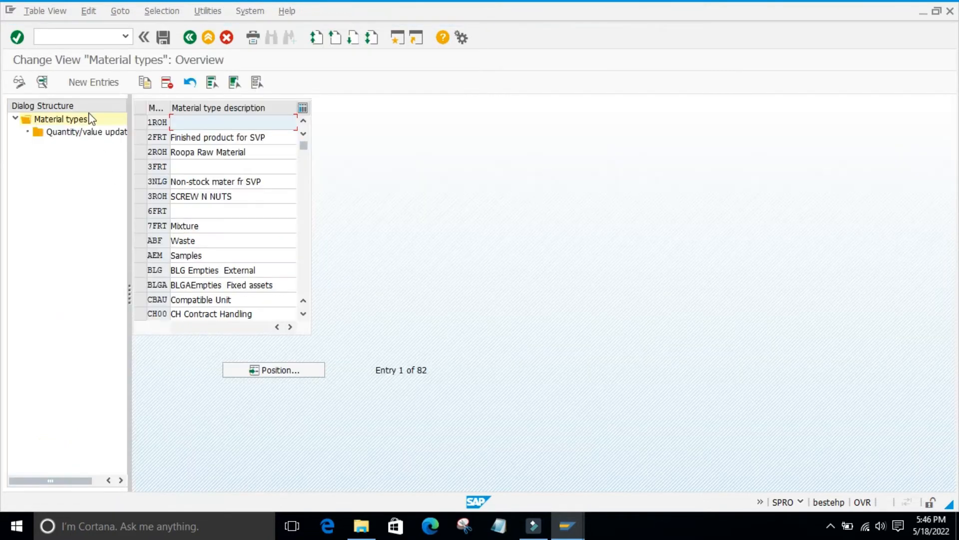
Open the details of material type 1ROH, check its field reference and reference material type, and return to the overview.
{"action": "left_click", "coordinate": [141, 122]}
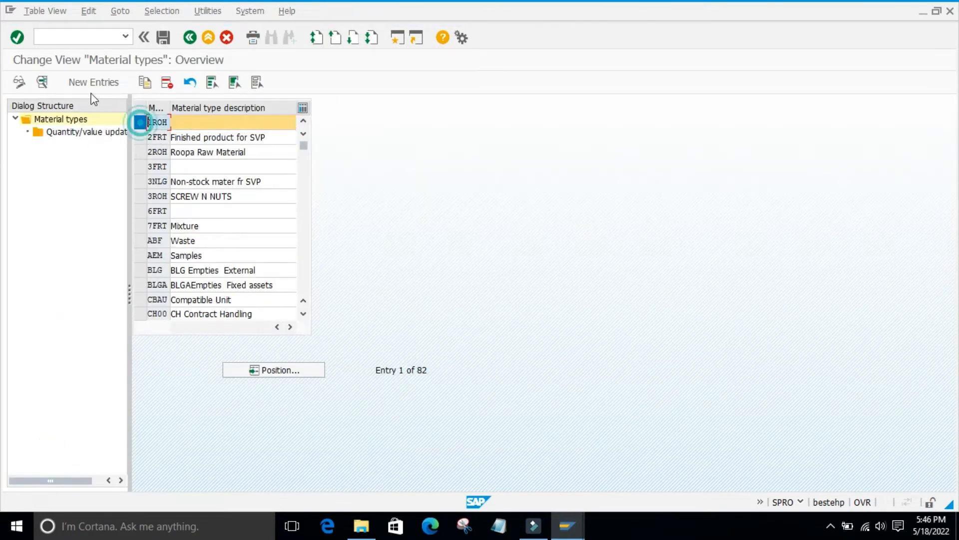
{"action": "left_click", "coordinate": [42, 82]}
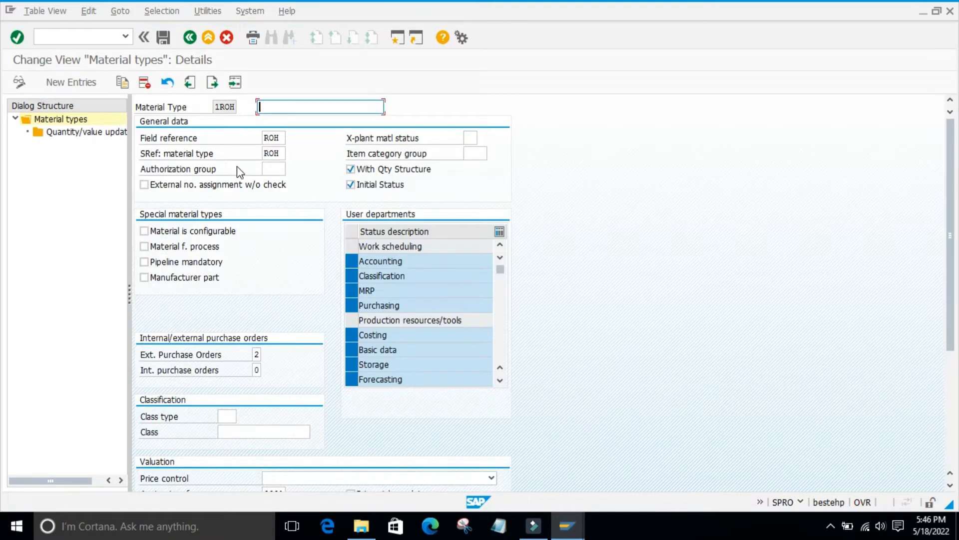
{"action": "double_click", "coordinate": [277, 138]}
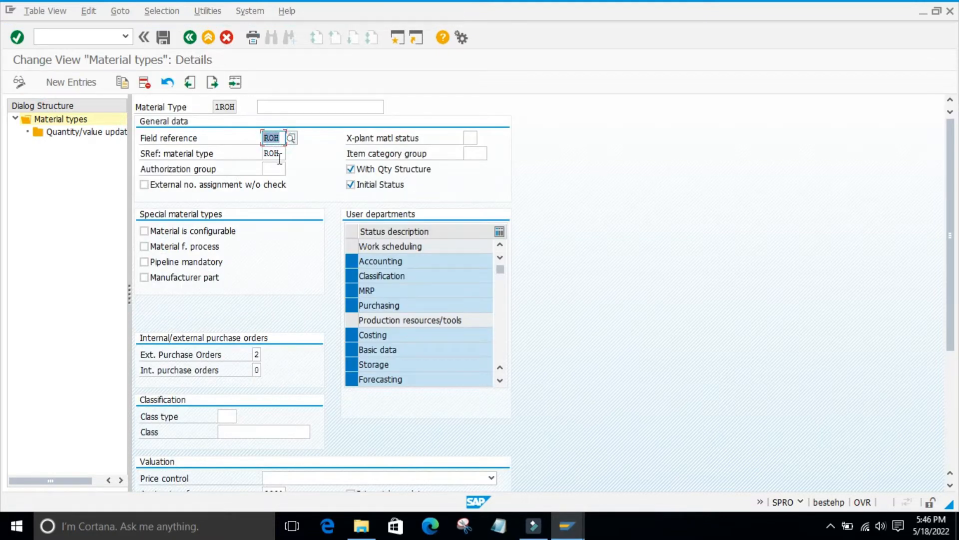
{"action": "double_click", "coordinate": [274, 153]}
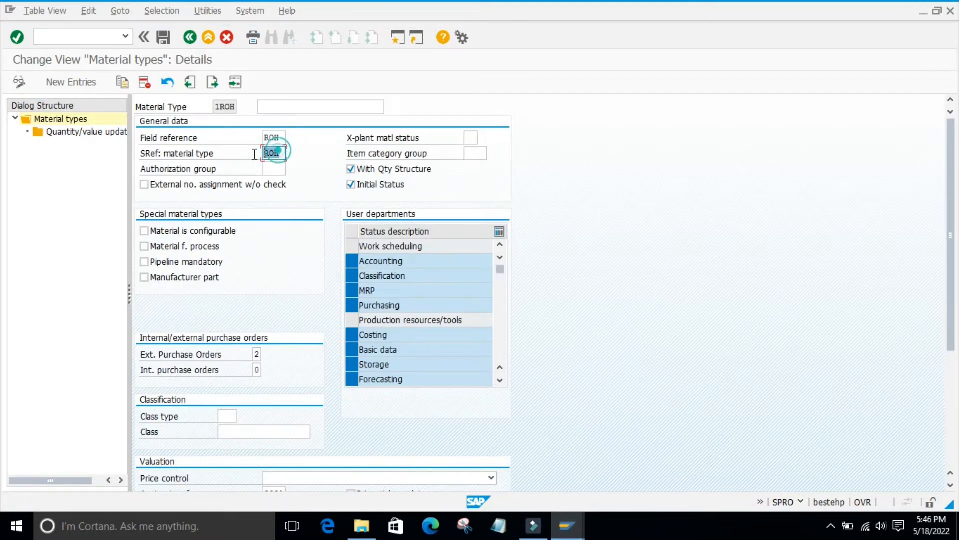
{"action": "left_click", "coordinate": [187, 40]}
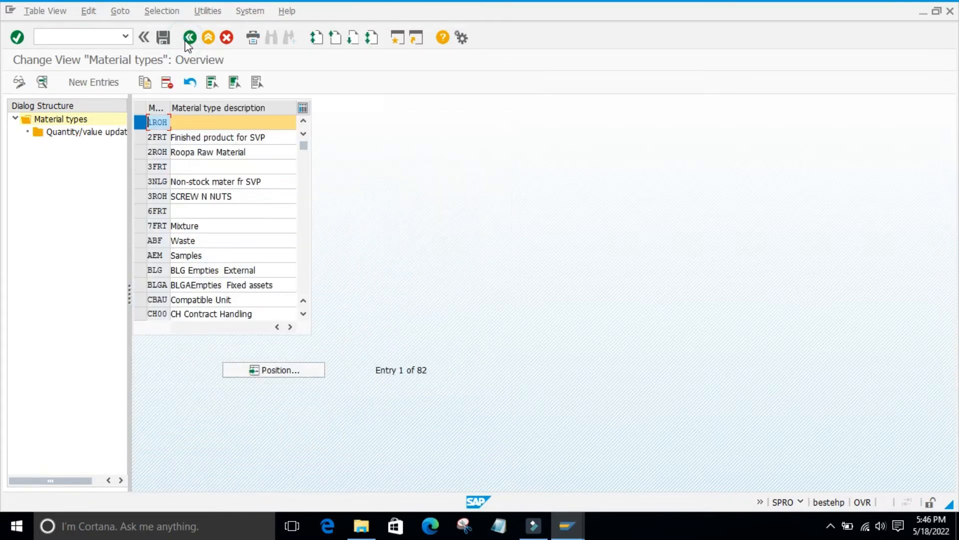
Switch to the Create Material session and check the Base Unit of Measure field on Basic data 1.
{"action": "left_click", "coordinate": [574, 525]}
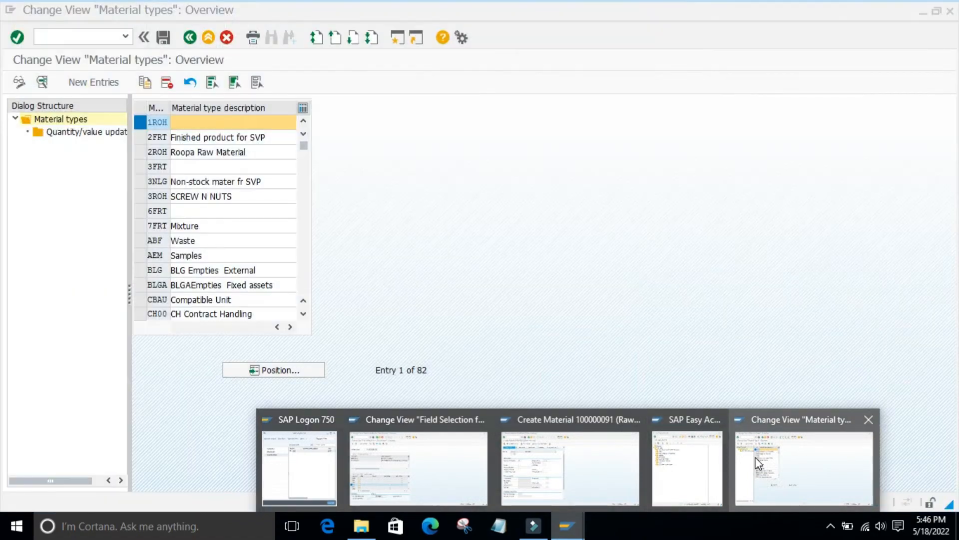
{"action": "left_click", "coordinate": [756, 459]}
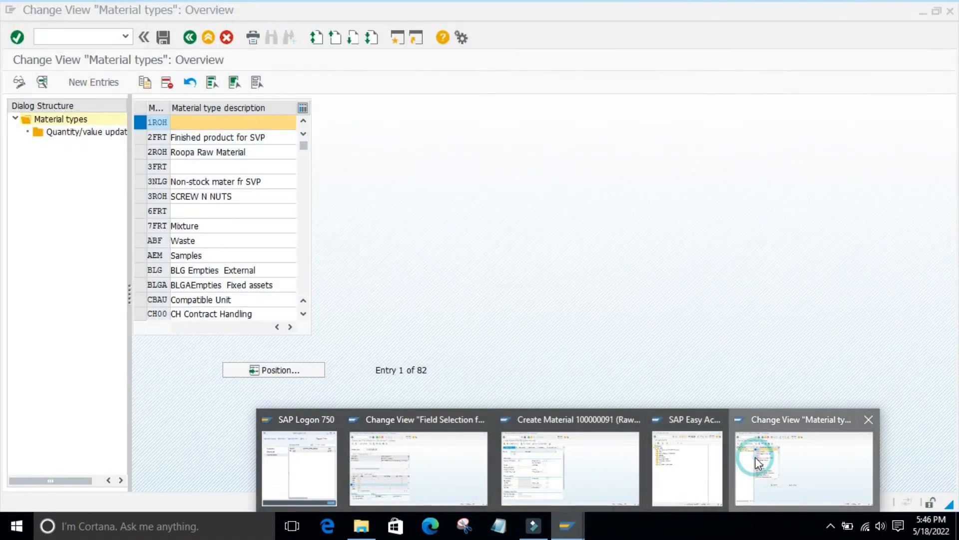
{"action": "left_click", "coordinate": [577, 464]}
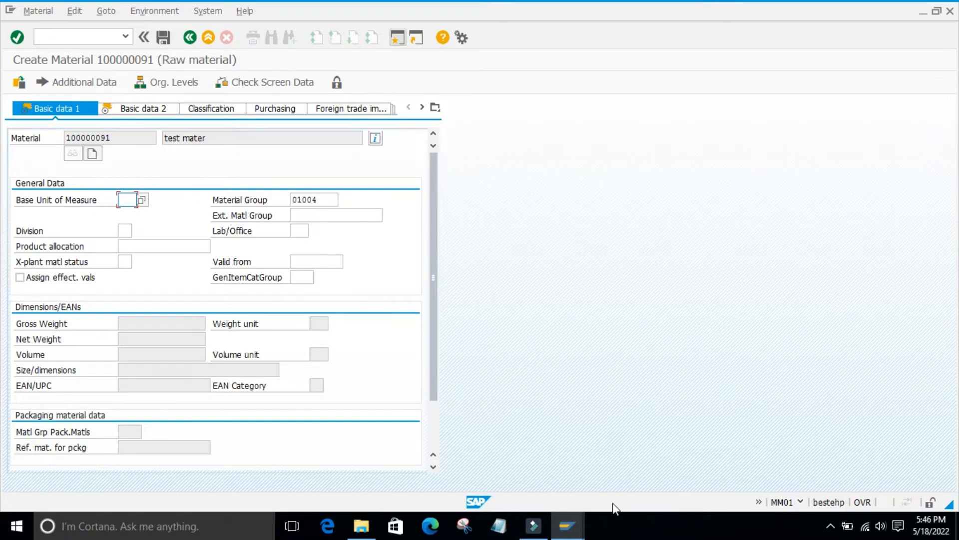
{"action": "left_click", "coordinate": [567, 526]}
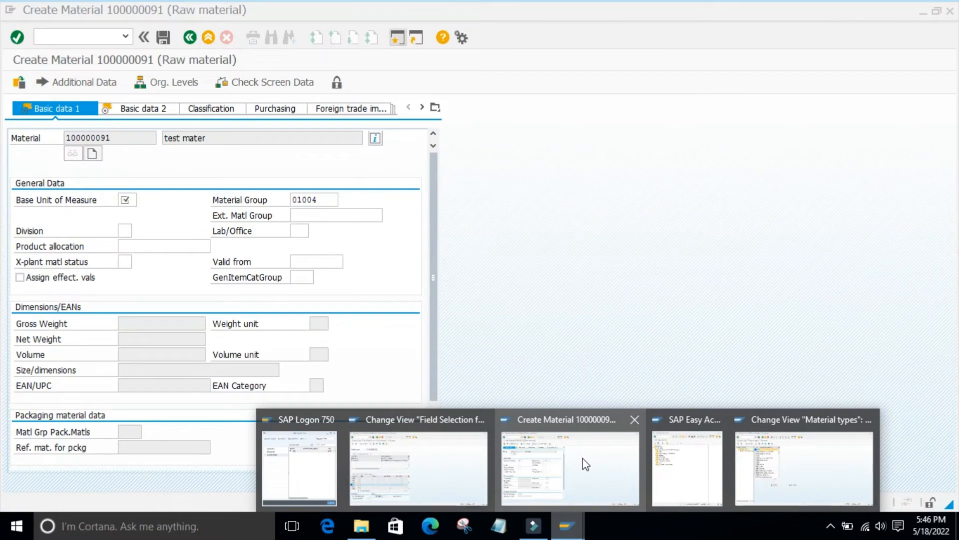
{"action": "left_click", "coordinate": [586, 464]}
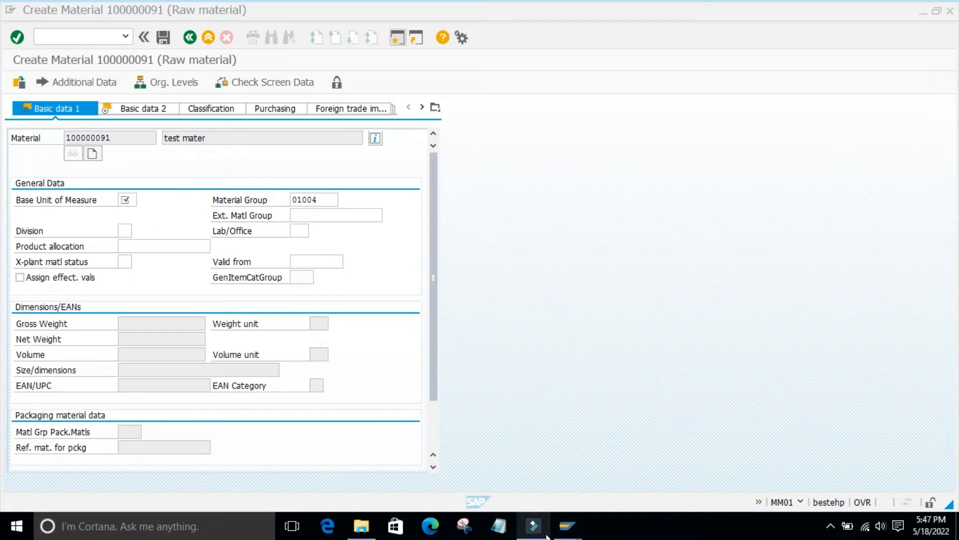
{"action": "mouse_move", "coordinate": [567, 526]}
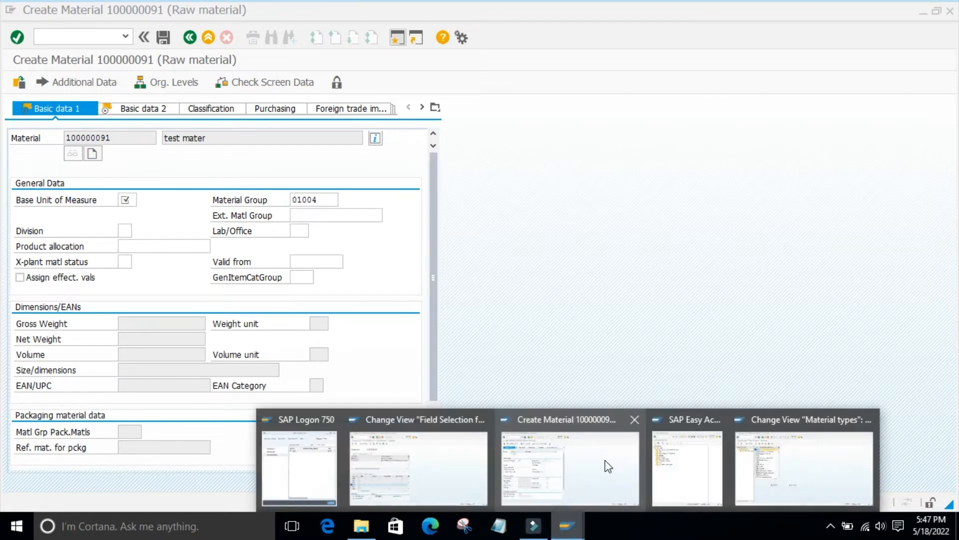
{"action": "left_click", "coordinate": [608, 466]}
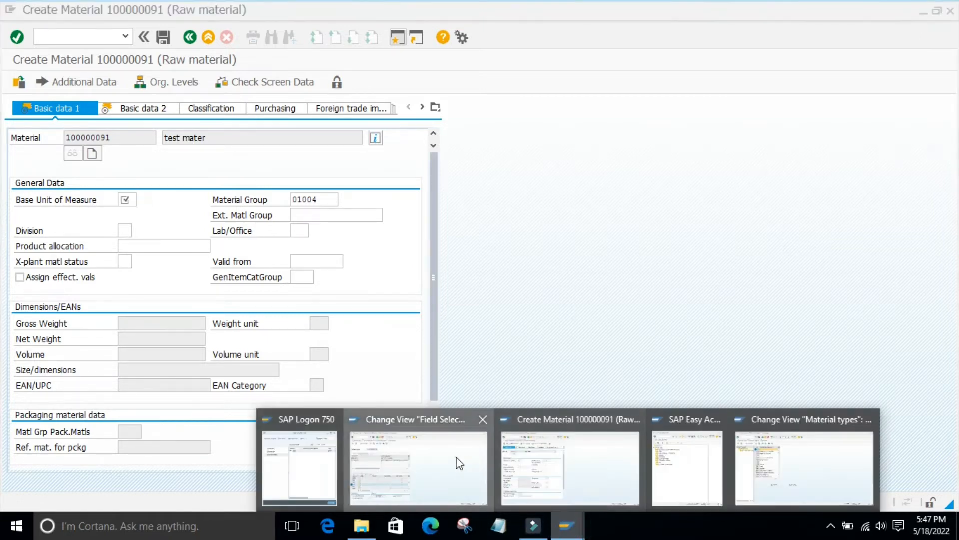
Switch to the Field Selection for Data Screens session and examine the entry settings of group 1's field references, including ROH.
{"action": "left_click", "coordinate": [459, 464]}
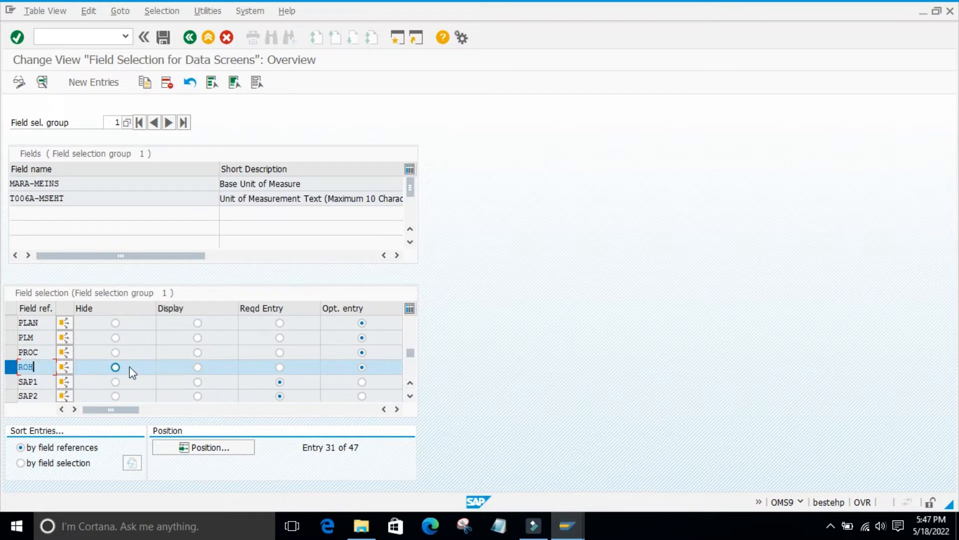
{"action": "left_click", "coordinate": [21, 367]}
{"action": "scroll", "coordinate": [19, 339], "scroll_direction": "up", "scroll_amount": 1}
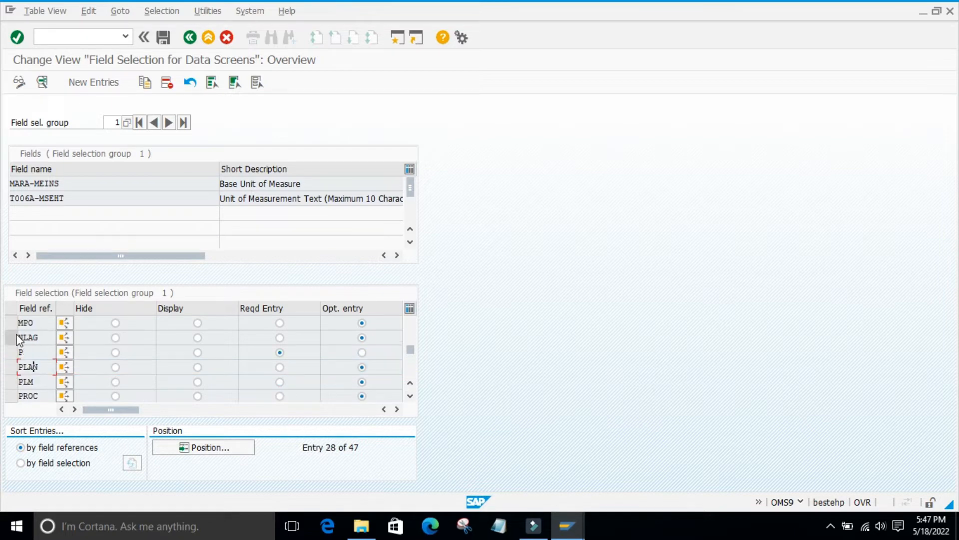
{"action": "scroll", "coordinate": [16, 334], "scroll_direction": "up", "scroll_amount": 1}
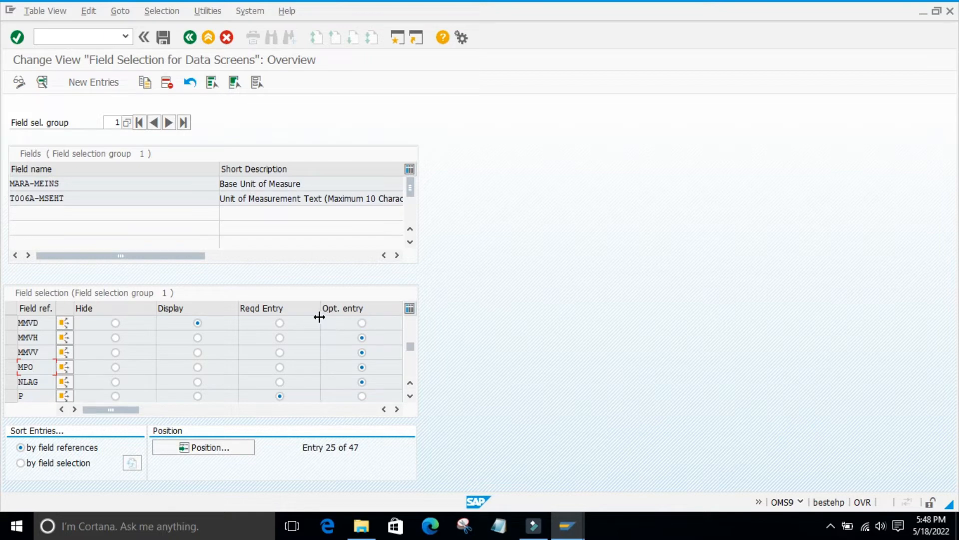
{"action": "scroll", "coordinate": [500, 326], "scroll_direction": "down", "scroll_amount": 1}
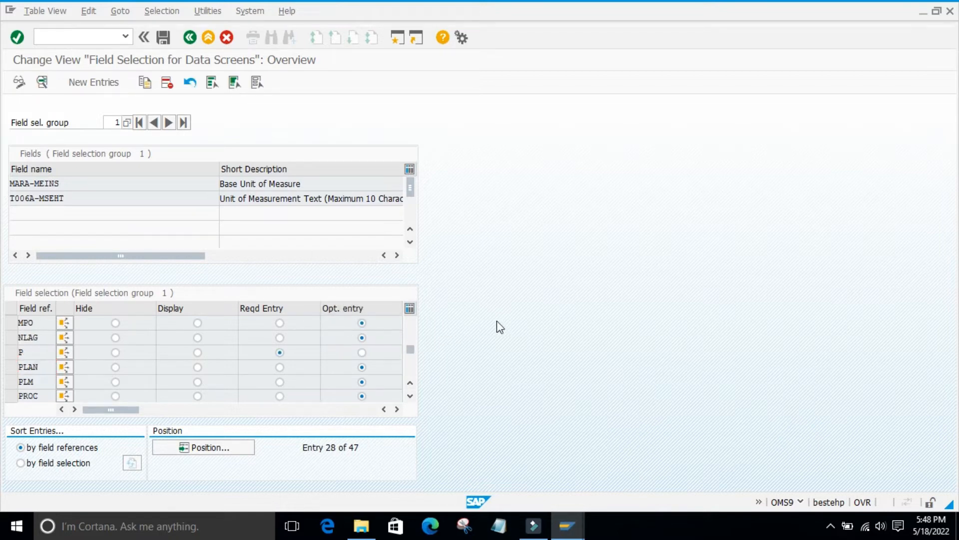
{"action": "scroll", "coordinate": [364, 358], "scroll_direction": "down", "scroll_amount": 2}
{"action": "scroll", "coordinate": [343, 363], "scroll_direction": "up", "scroll_amount": 3}
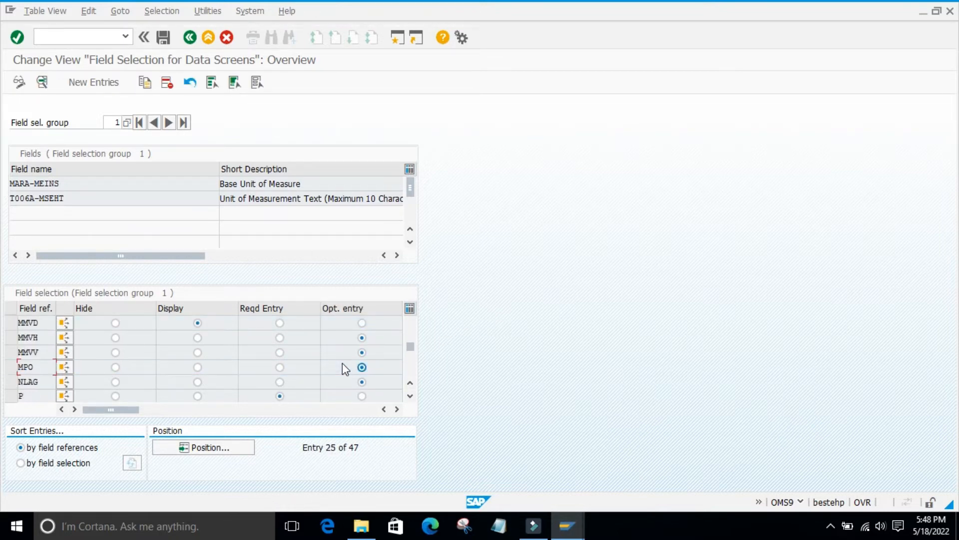
{"action": "scroll", "coordinate": [343, 364], "scroll_direction": "down", "scroll_amount": 1}
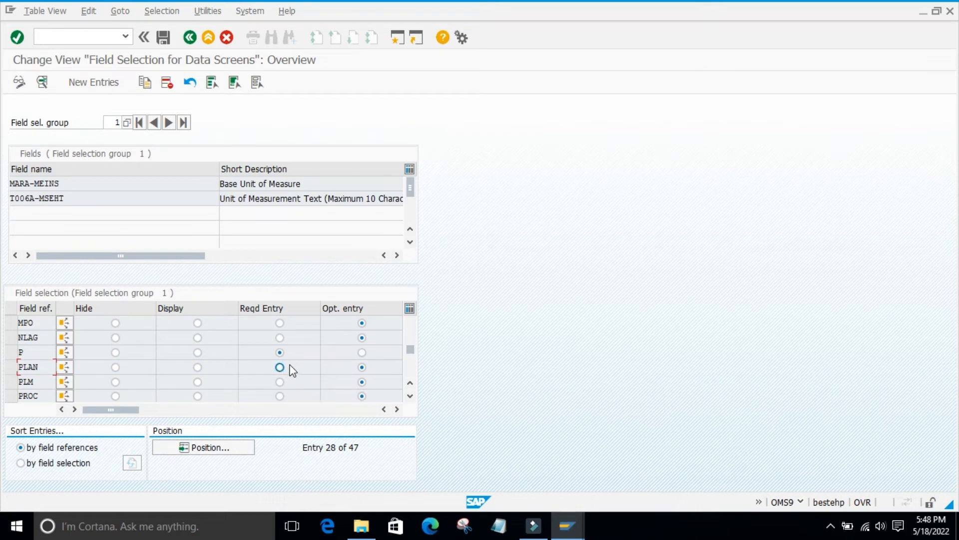
{"action": "scroll", "coordinate": [293, 370], "scroll_direction": "up", "scroll_amount": 3}
{"action": "left_click_drag", "start_coordinate": [307, 395], "coordinate": [3, 119]}
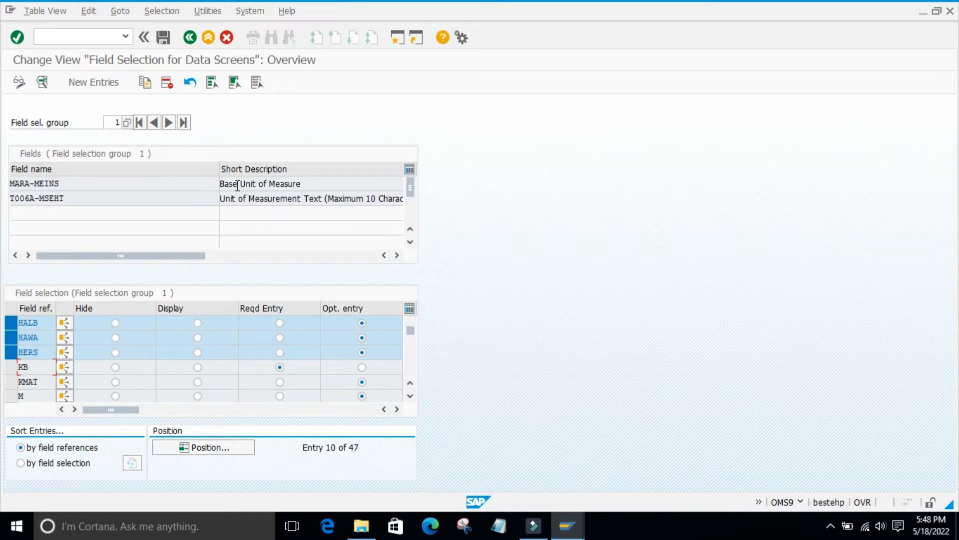
Open the where-used list for field reference 0001, review its material types and plants, and close the list.
{"action": "scroll", "coordinate": [332, 354], "scroll_direction": "up", "scroll_amount": 3}
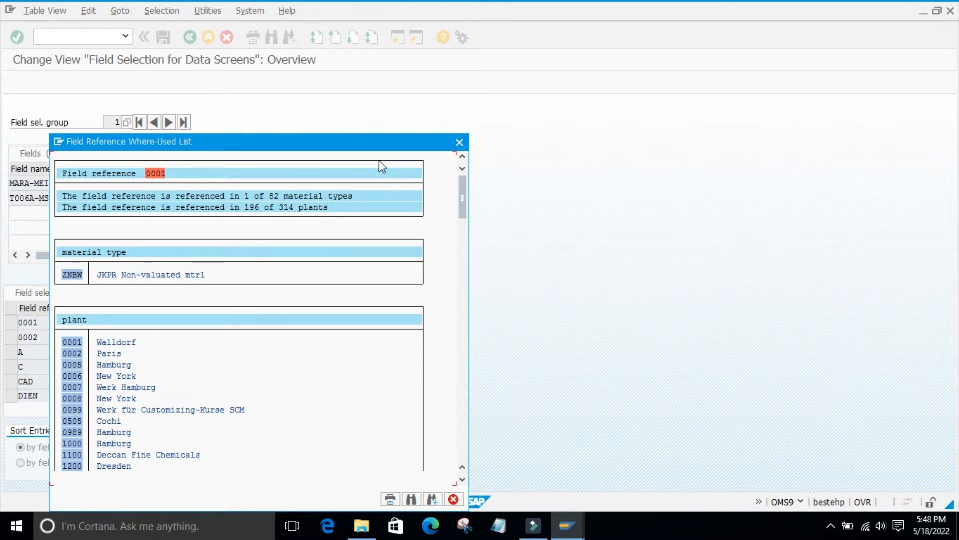
{"action": "left_click_drag", "start_coordinate": [326, 150], "coordinate": [578, 85]}
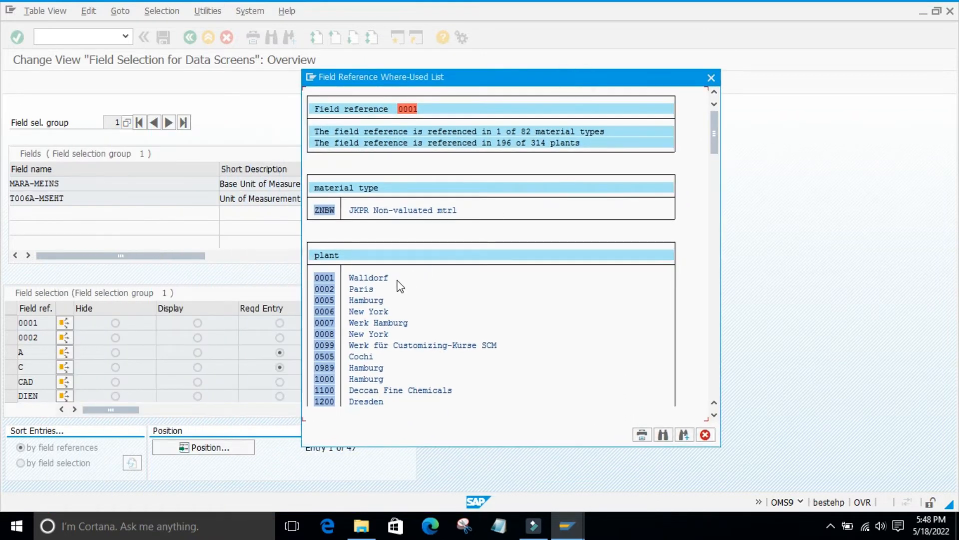
{"action": "left_click_drag", "start_coordinate": [406, 75], "coordinate": [501, 74]}
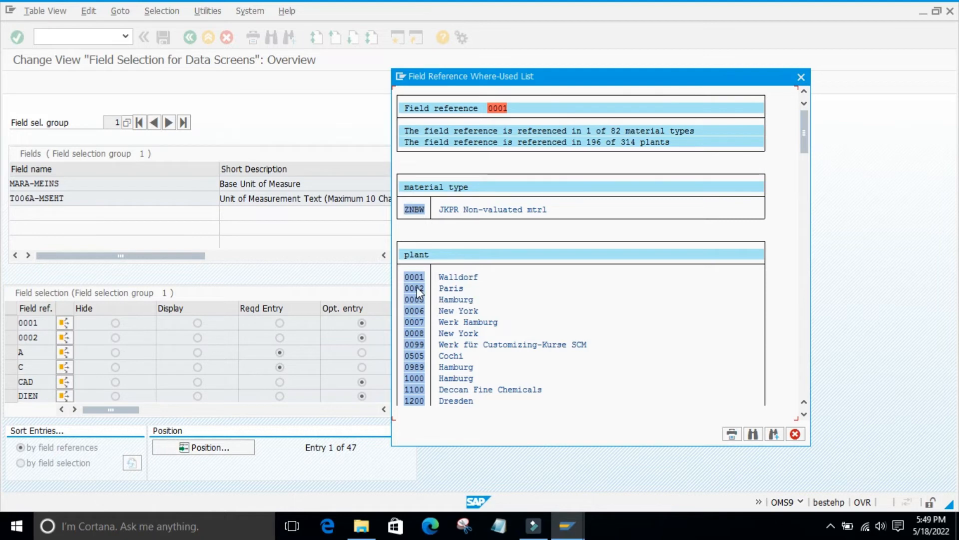
{"action": "scroll", "coordinate": [417, 289], "scroll_direction": "down", "scroll_amount": 1}
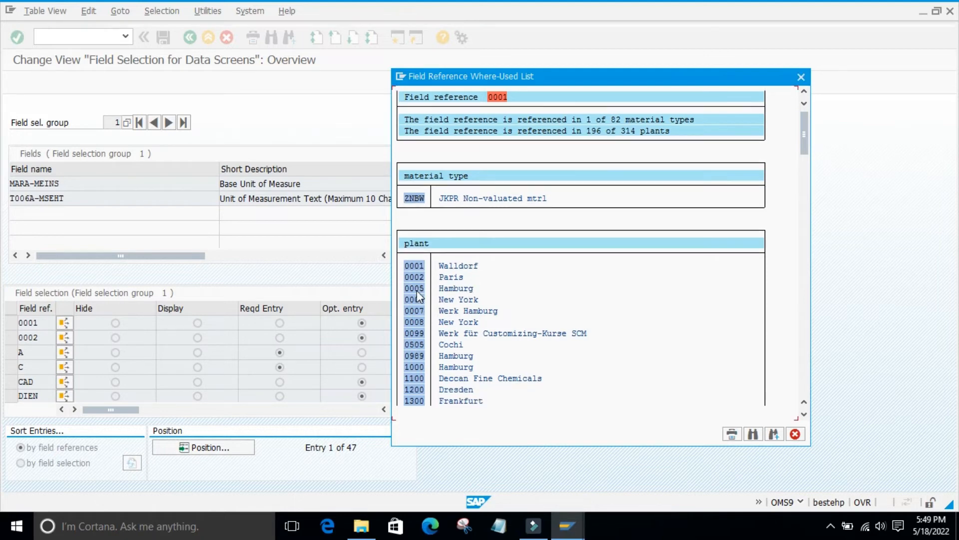
{"action": "left_click", "coordinate": [801, 77]}
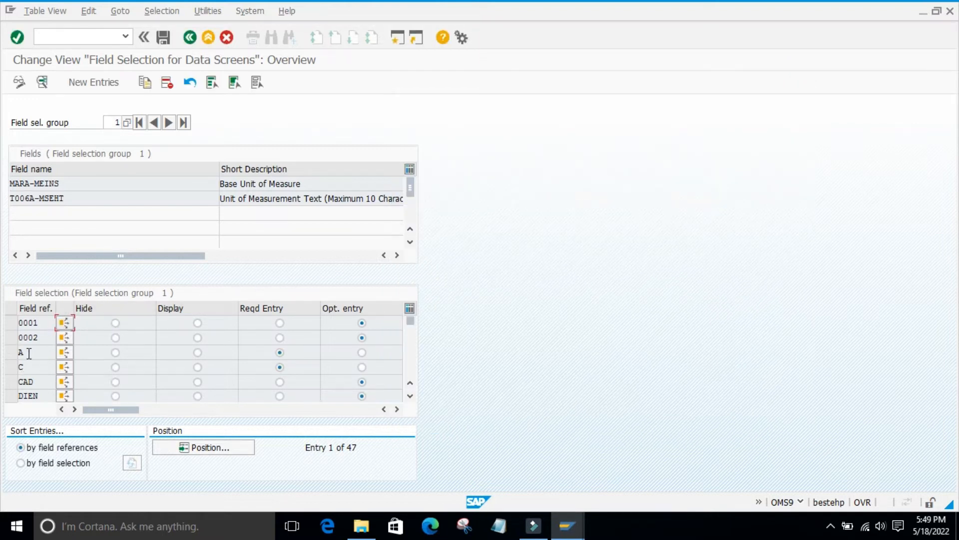
{"action": "scroll", "coordinate": [31, 350], "scroll_direction": "down", "scroll_amount": 2}
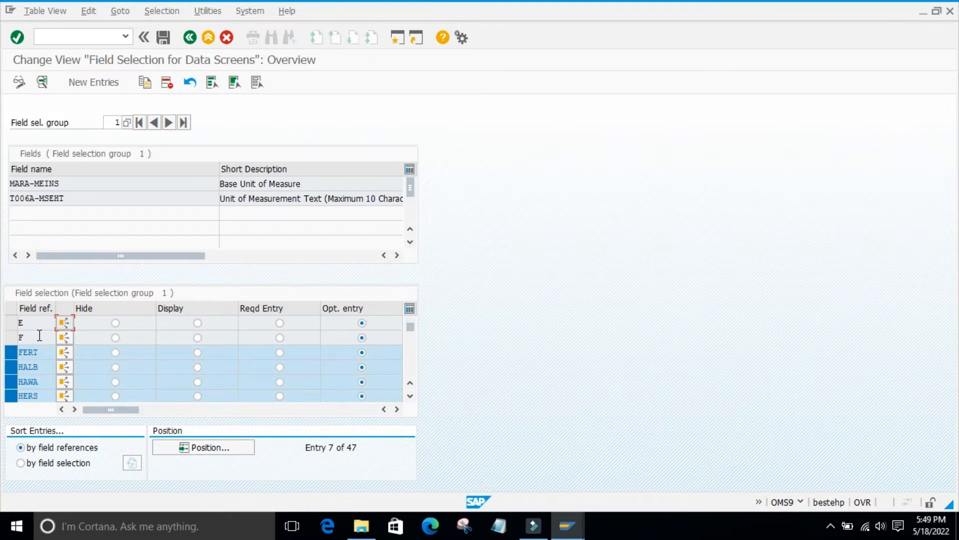
Clear the row selection of field references FERT, HALB, HAWA, HERS, MM01 and ROH in field selection group 1.
{"action": "scroll", "coordinate": [35, 338], "scroll_direction": "up", "scroll_amount": 1}
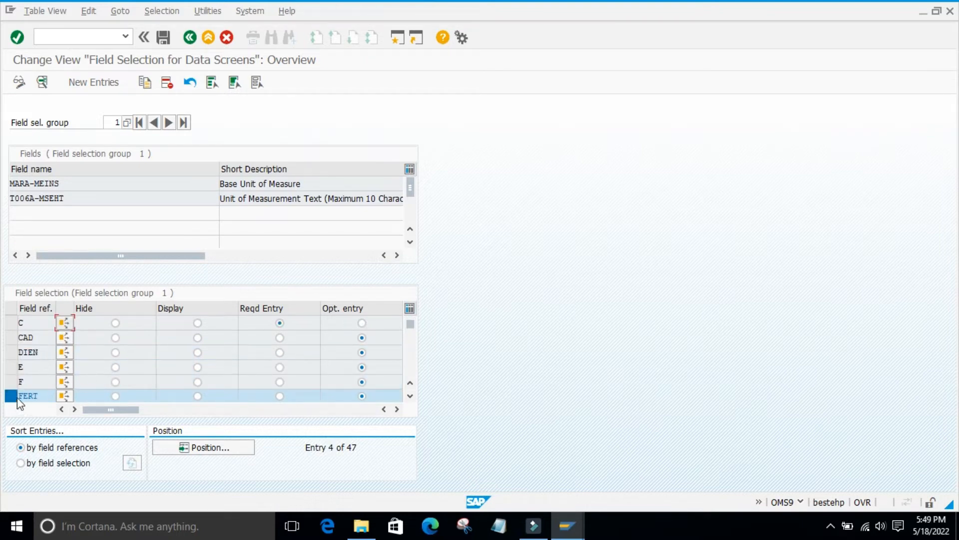
{"action": "scroll", "coordinate": [120, 360], "scroll_direction": "down", "scroll_amount": 1}
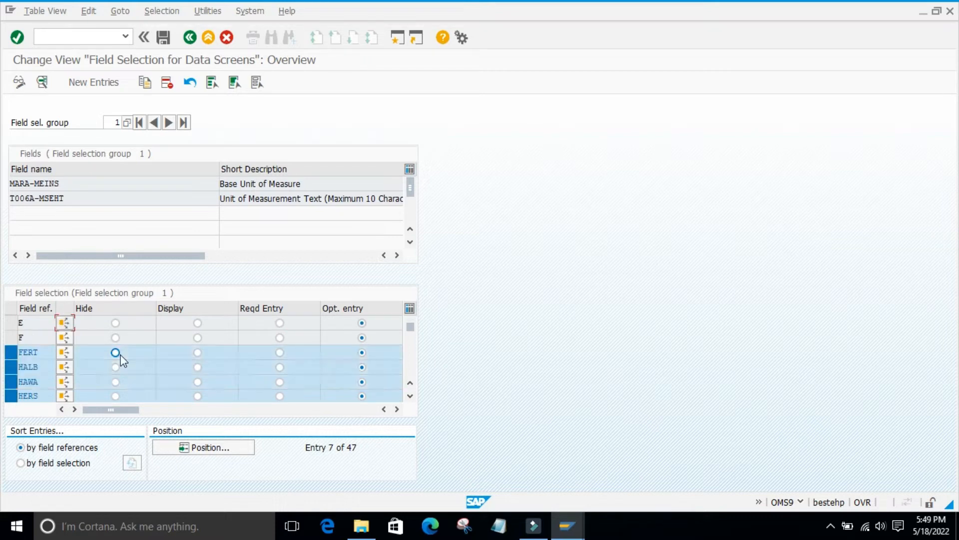
{"action": "left_click", "coordinate": [10, 351]}
{"action": "left_click", "coordinate": [10, 367]}
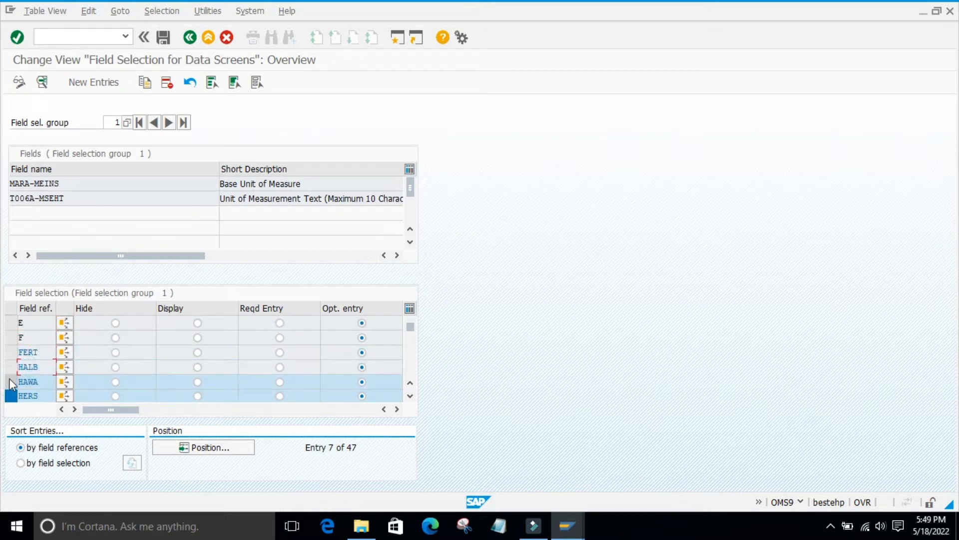
{"action": "left_click", "coordinate": [11, 382]}
{"action": "scroll", "coordinate": [15, 367], "scroll_direction": "down", "scroll_amount": 1}
{"action": "left_click", "coordinate": [21, 352]}
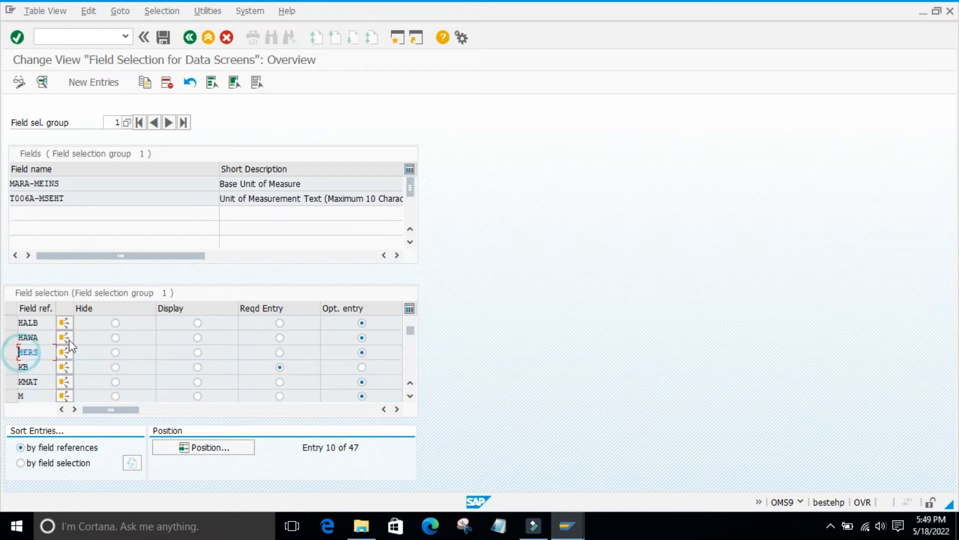
{"action": "scroll", "coordinate": [69, 343], "scroll_direction": "down", "scroll_amount": 2}
{"action": "left_click", "coordinate": [11, 352]}
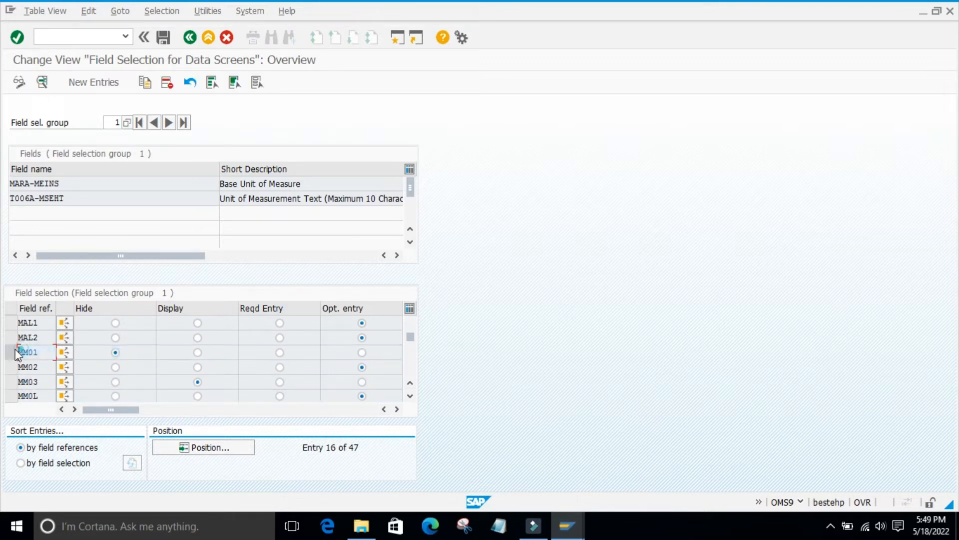
{"action": "scroll", "coordinate": [70, 345], "scroll_direction": "down", "scroll_amount": 2}
{"action": "scroll", "coordinate": [74, 353], "scroll_direction": "down", "scroll_amount": 1}
{"action": "scroll", "coordinate": [74, 352], "scroll_direction": "down", "scroll_amount": 3}
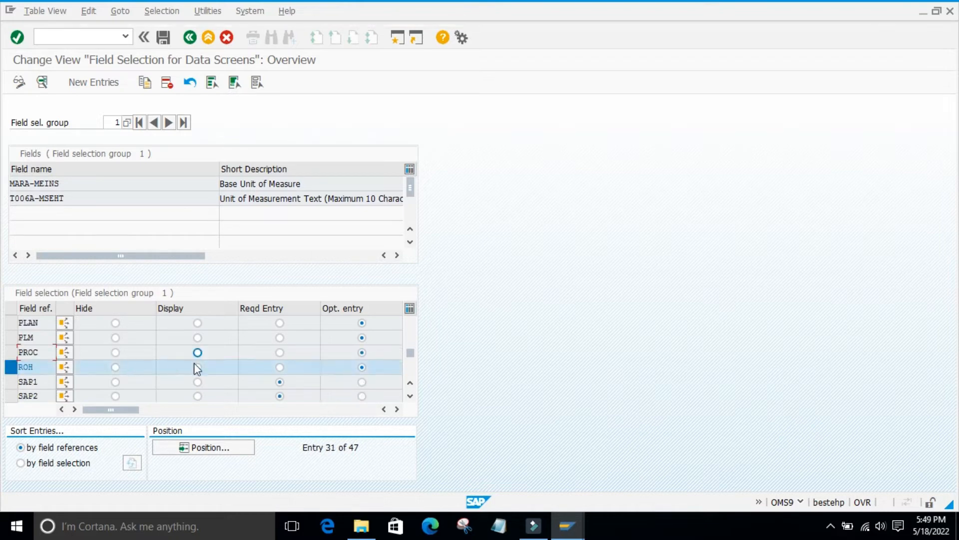
{"action": "left_click", "coordinate": [11, 324]}
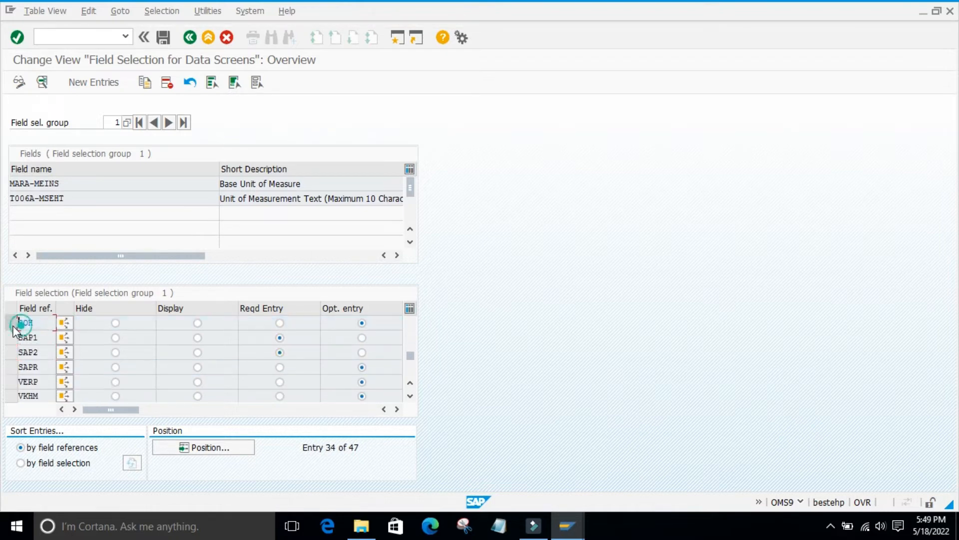
Select the MM01 field reference row in group 1 and save the field selection to the proposed customizing request.
{"action": "scroll", "coordinate": [222, 367], "scroll_direction": "down", "scroll_amount": 1}
{"action": "scroll", "coordinate": [223, 369], "scroll_direction": "down", "scroll_amount": 4}
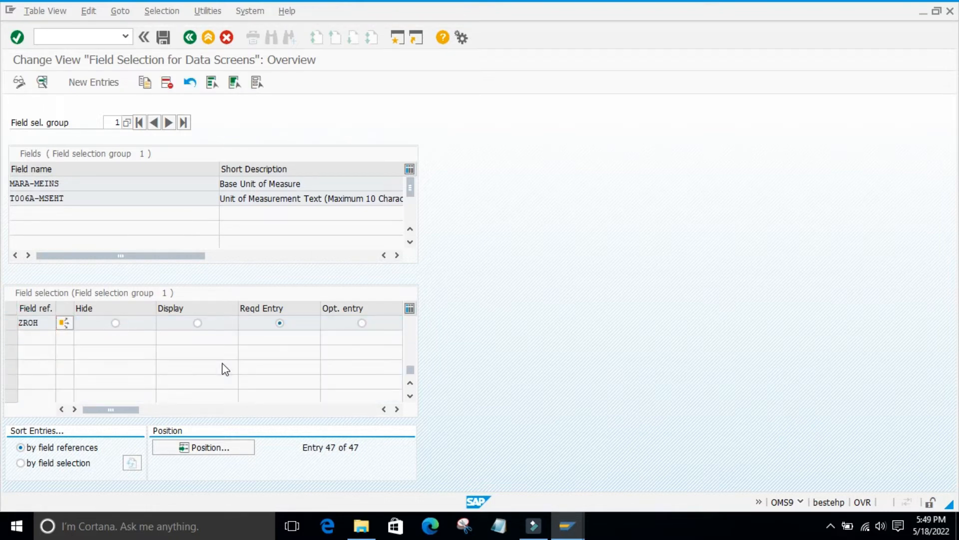
{"action": "scroll", "coordinate": [224, 368], "scroll_direction": "up", "scroll_amount": 6}
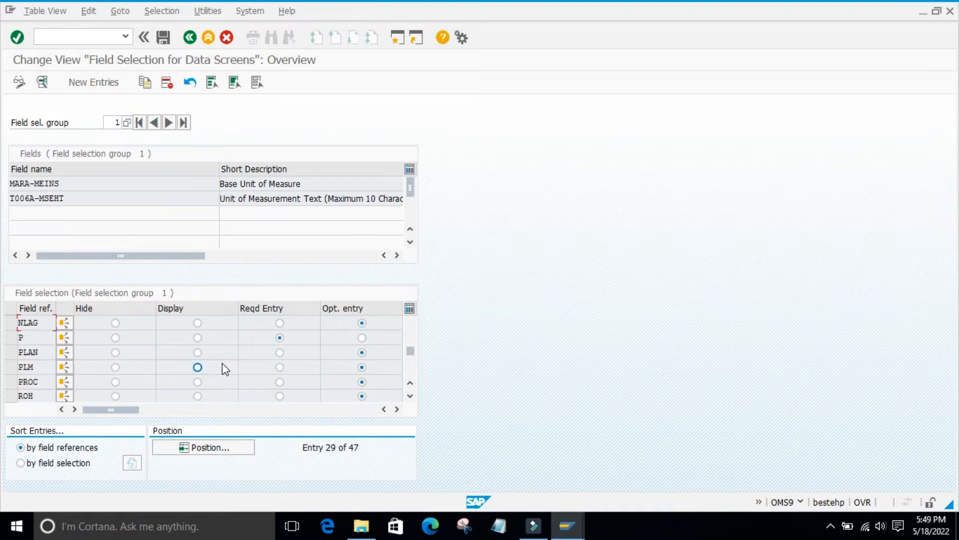
{"action": "scroll", "coordinate": [225, 369], "scroll_direction": "up", "scroll_amount": 1}
{"action": "scroll", "coordinate": [225, 369], "scroll_direction": "up", "scroll_amount": 4}
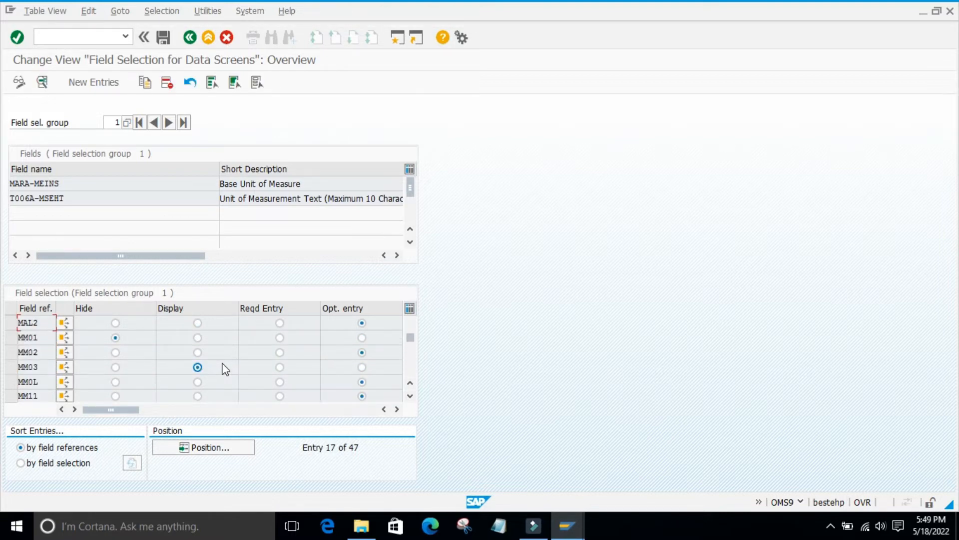
{"action": "scroll", "coordinate": [226, 369], "scroll_direction": "down", "scroll_amount": 1}
{"action": "left_click", "coordinate": [11, 338]}
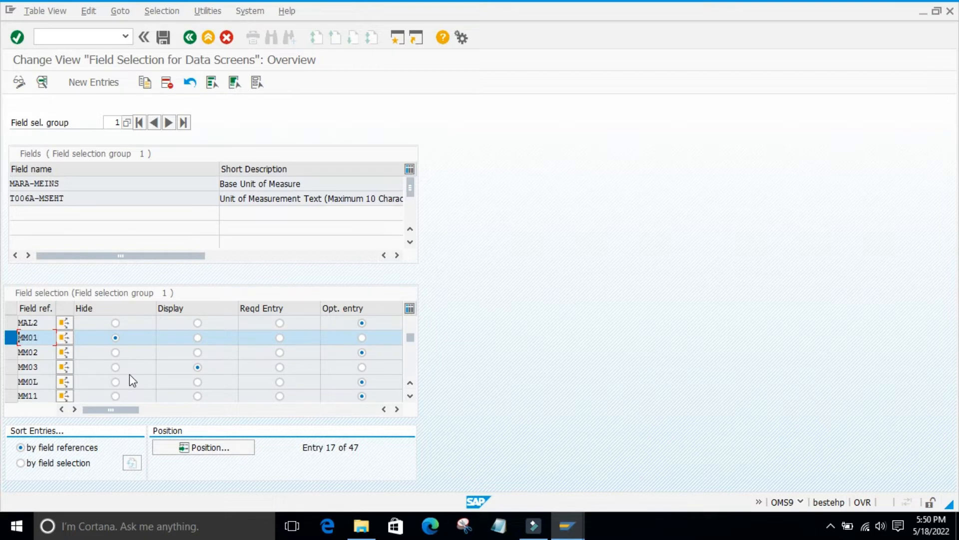
{"action": "left_click", "coordinate": [11, 338]}
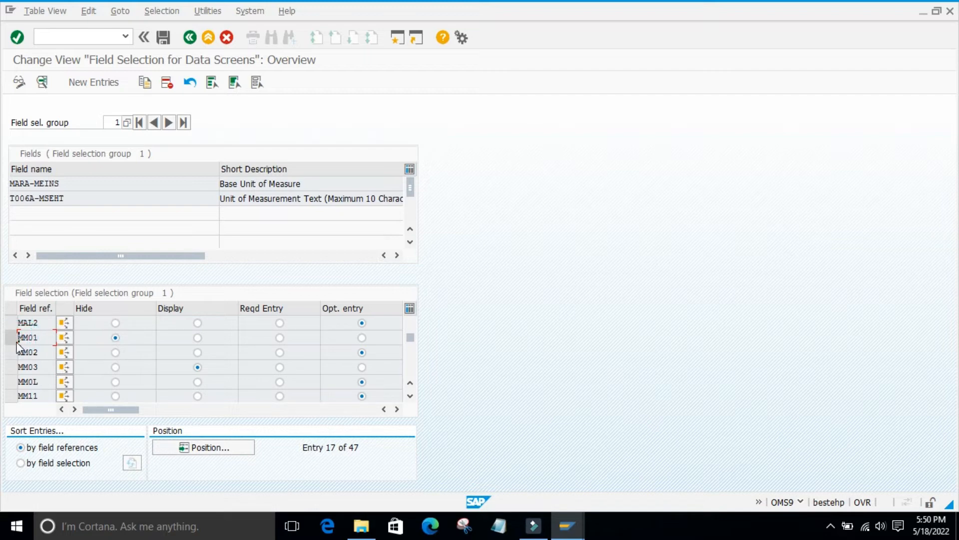
{"action": "left_click", "coordinate": [11, 338]}
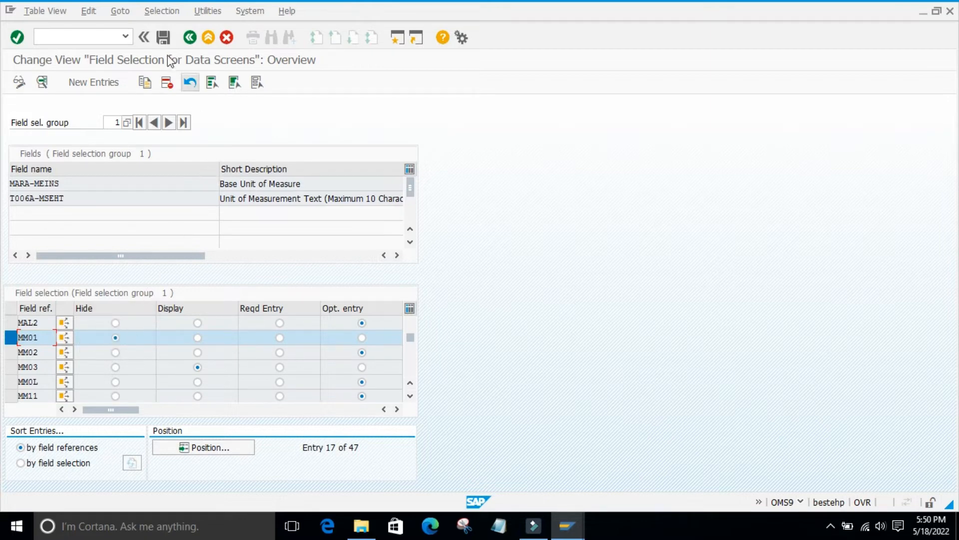
{"action": "left_click", "coordinate": [164, 38]}
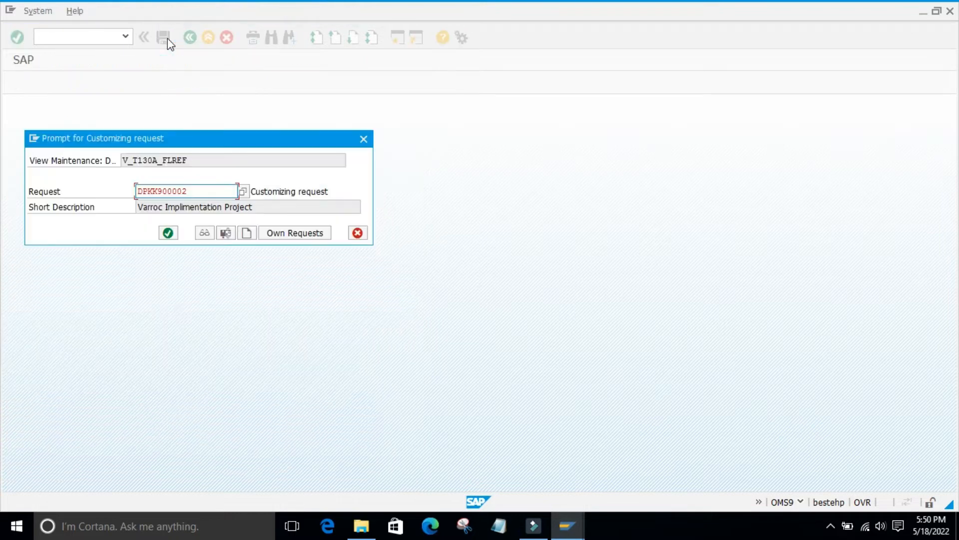
{"action": "left_click", "coordinate": [168, 232]}
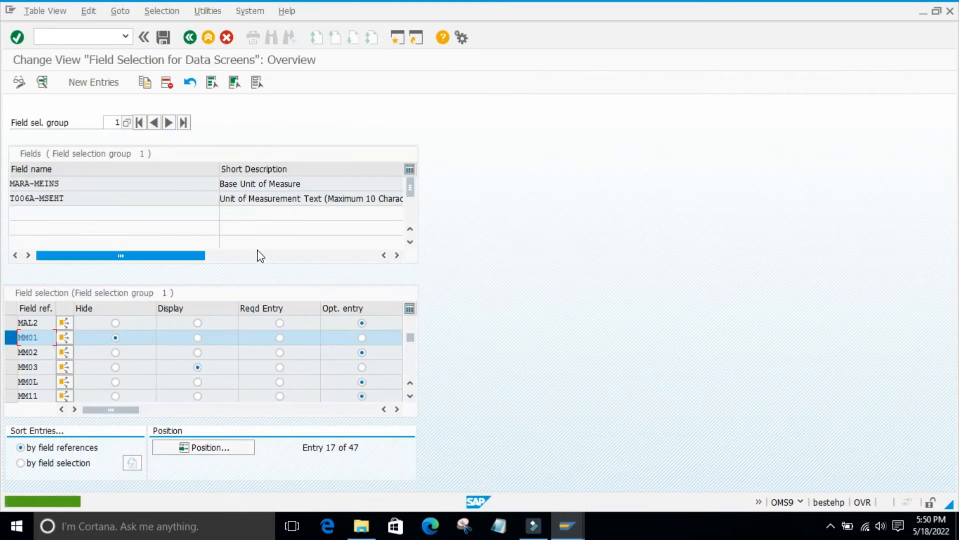
Switch to the Create Material session and restart the transaction with /nmm01.
{"action": "mouse_move", "coordinate": [567, 526]}
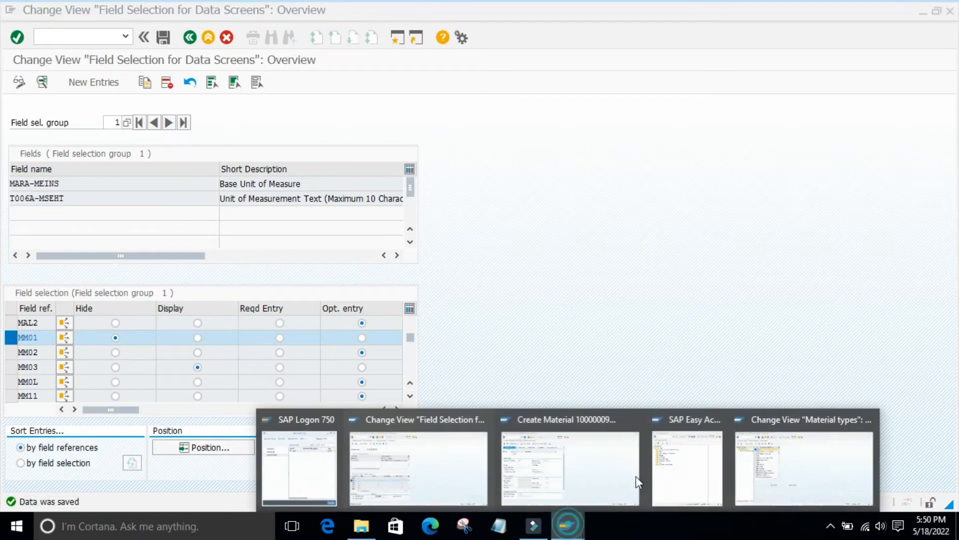
{"action": "left_click", "coordinate": [794, 460]}
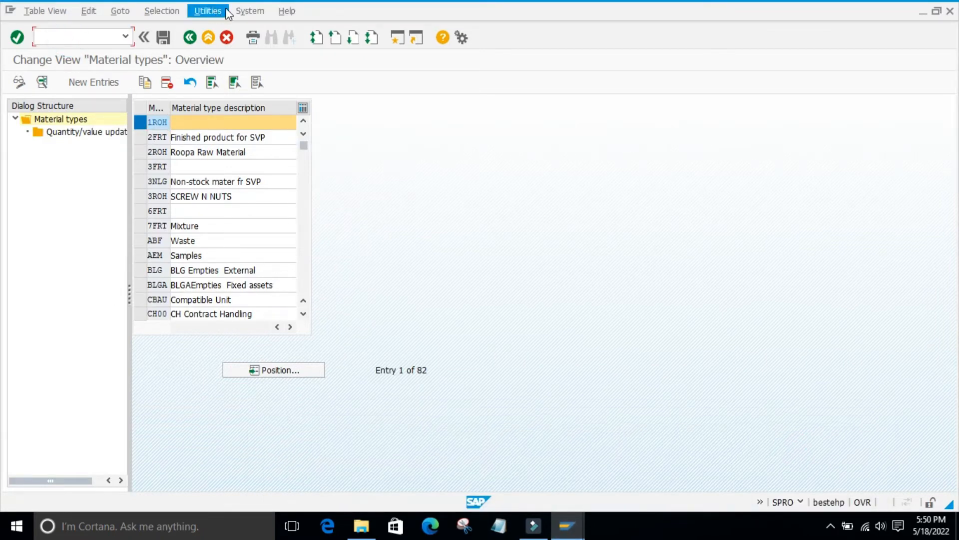
{"action": "left_click", "coordinate": [563, 525]}
{"action": "left_click", "coordinate": [588, 481]}
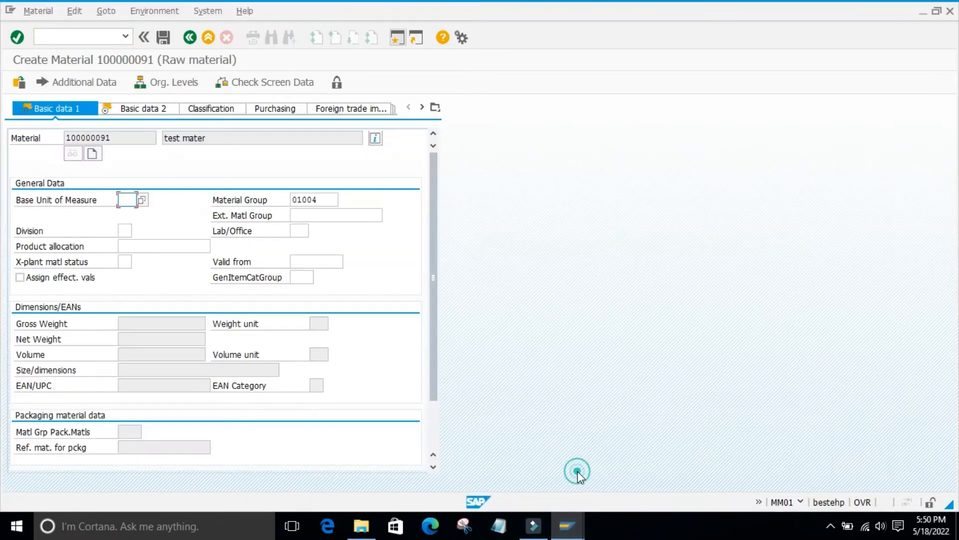
{"action": "left_click", "coordinate": [129, 41]}
{"action": "type", "text": "/"}
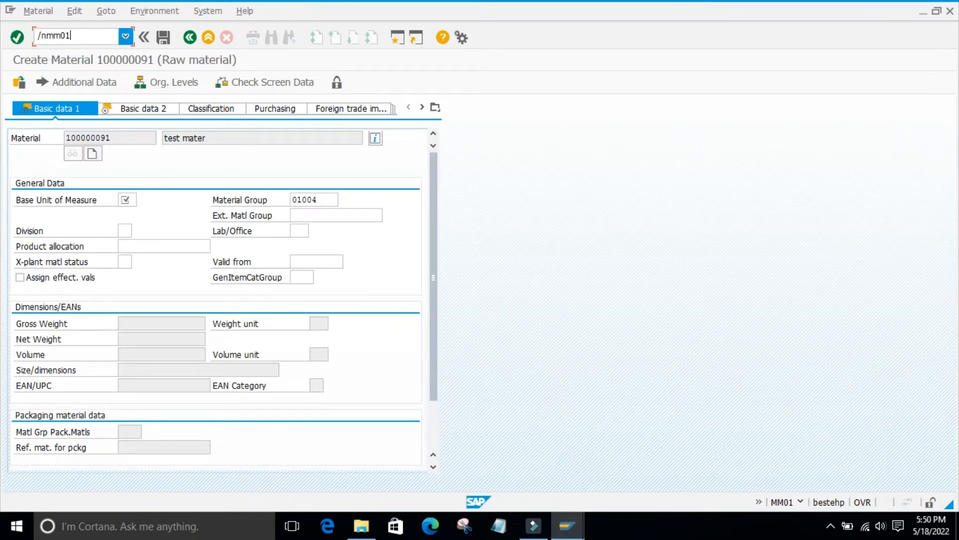
{"action": "type", "text": "nmm01"}
{"action": "key", "text": "Return"}
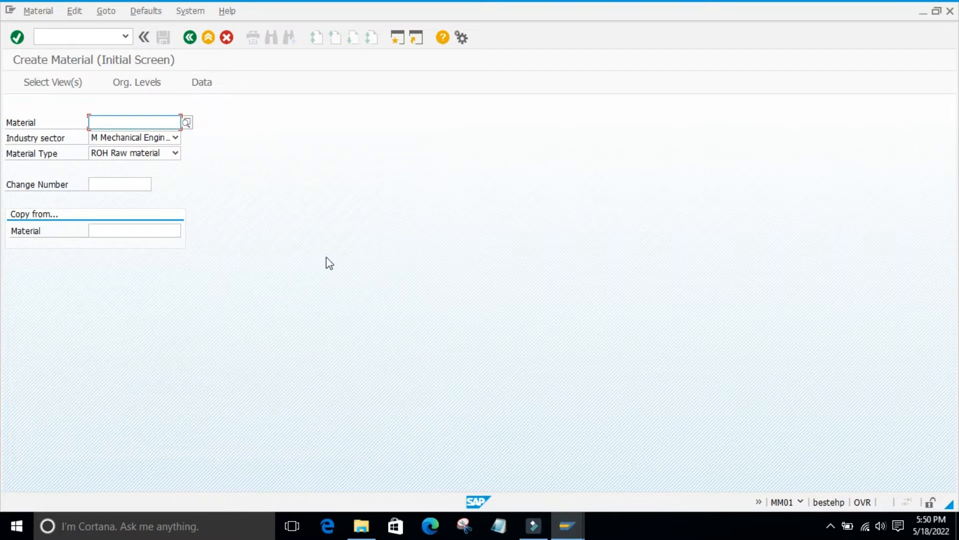
Open a new ROH raw material with only the Basic Data 1 view selected and check General Data for the Base Unit of Measure field.
{"action": "key", "text": "Return"}
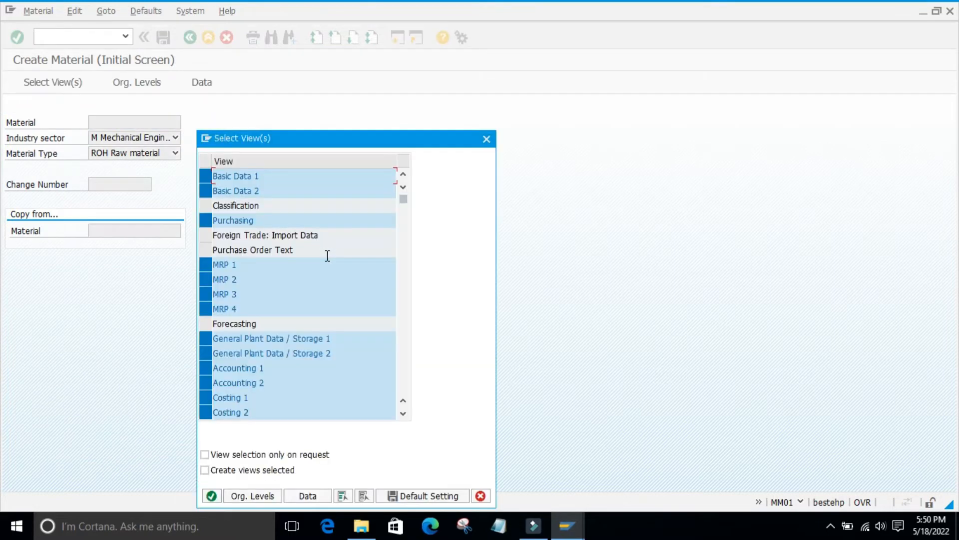
{"action": "left_click", "coordinate": [364, 496]}
{"action": "left_click", "coordinate": [205, 176]}
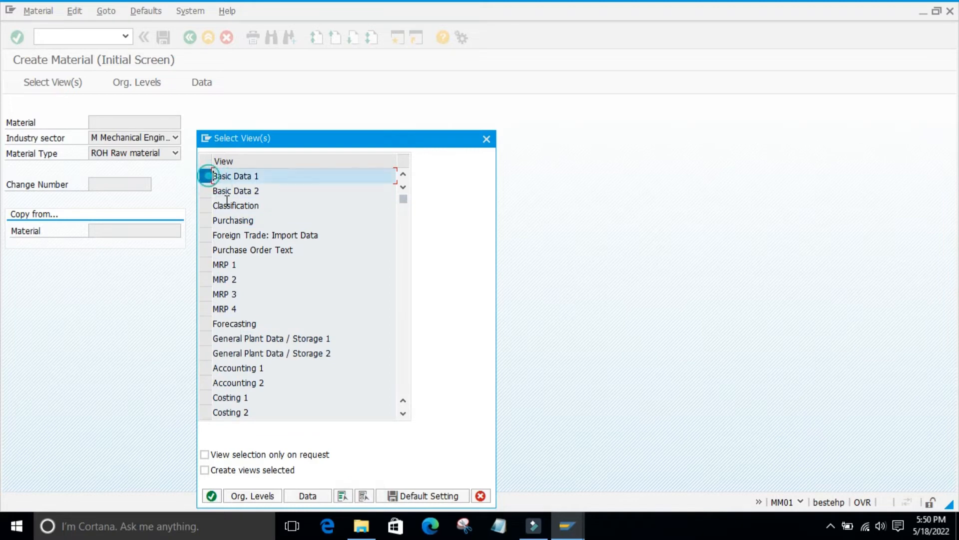
{"action": "left_click", "coordinate": [211, 495]}
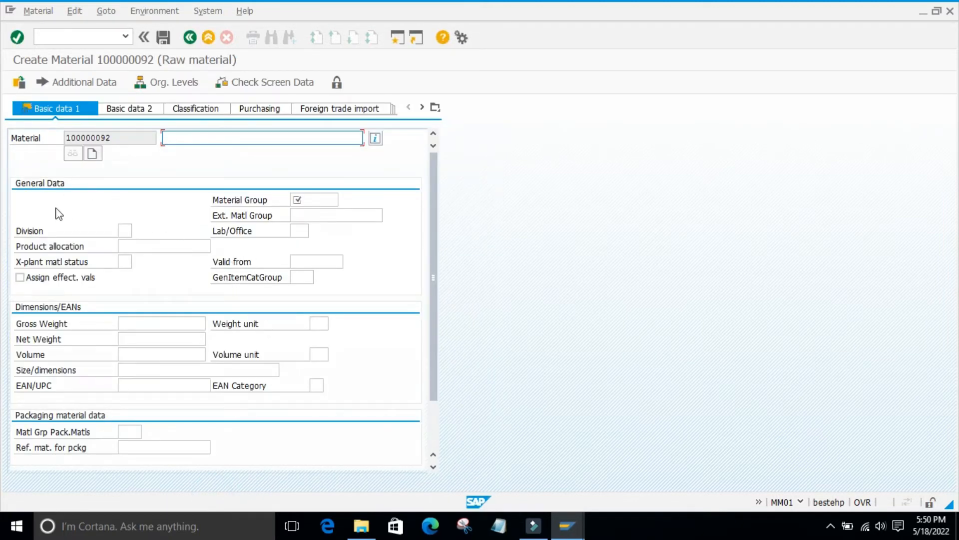
{"action": "left_click", "coordinate": [35, 193]}
{"action": "left_click", "coordinate": [29, 201]}
{"action": "left_click", "coordinate": [130, 200]}
Switch to the Field Selection for Data Screens session and compare the entry settings of MM01, ROH and group 1's remaining field references.
{"action": "left_click", "coordinate": [567, 526]}
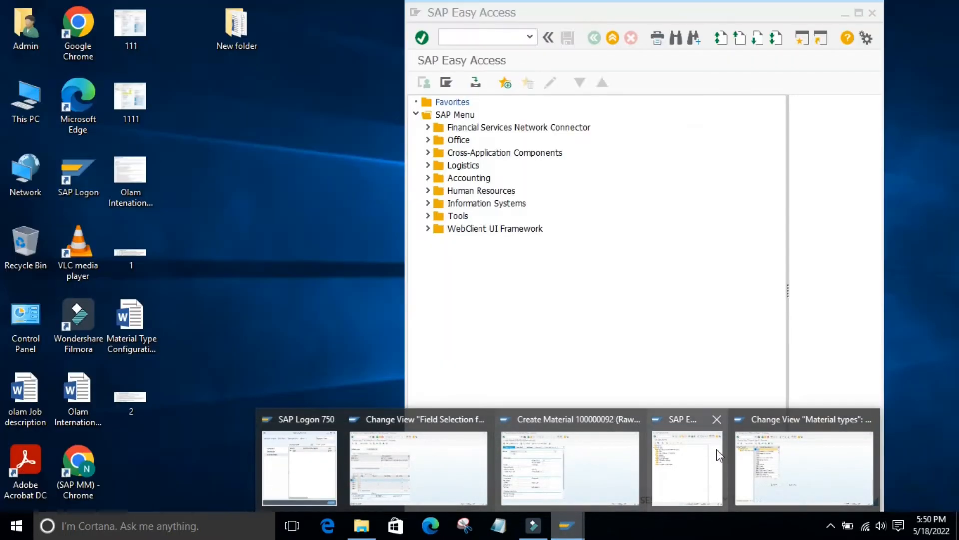
{"action": "mouse_move", "coordinate": [456, 442]}
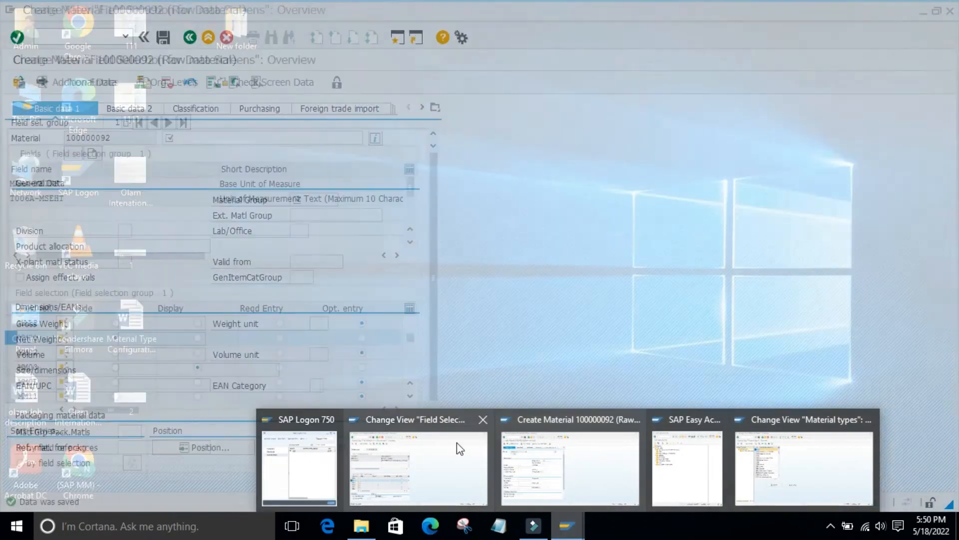
{"action": "left_click", "coordinate": [455, 446]}
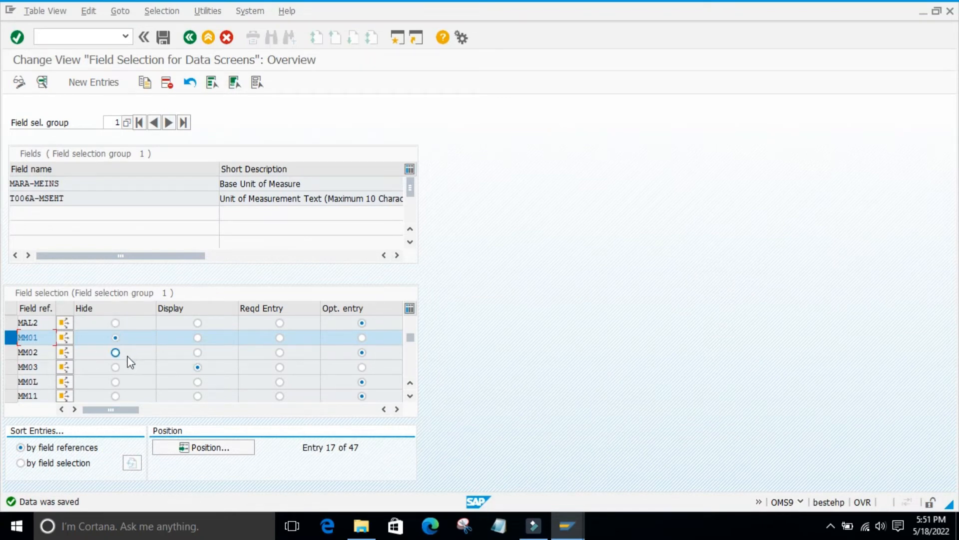
{"action": "scroll", "coordinate": [125, 369], "scroll_direction": "up", "scroll_amount": 1}
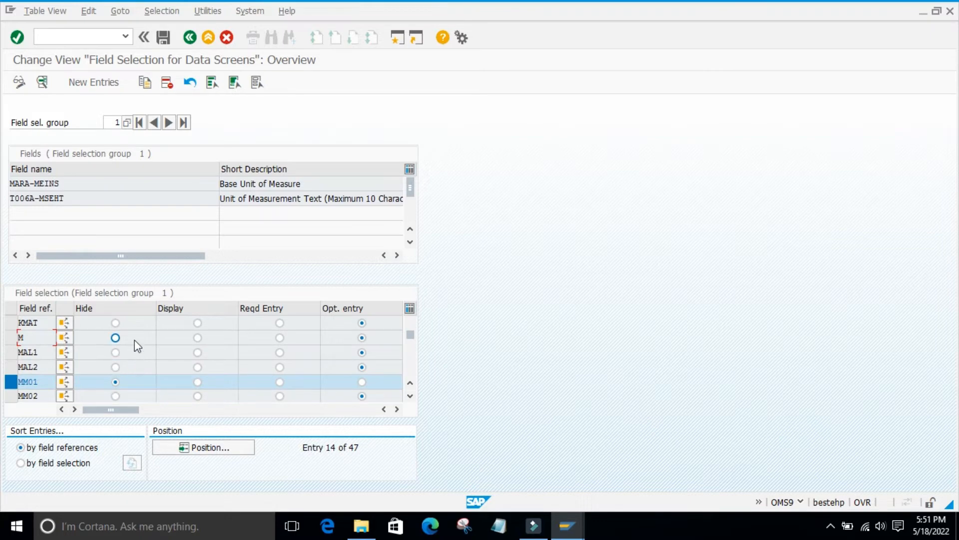
{"action": "scroll", "coordinate": [135, 342], "scroll_direction": "down", "scroll_amount": 2}
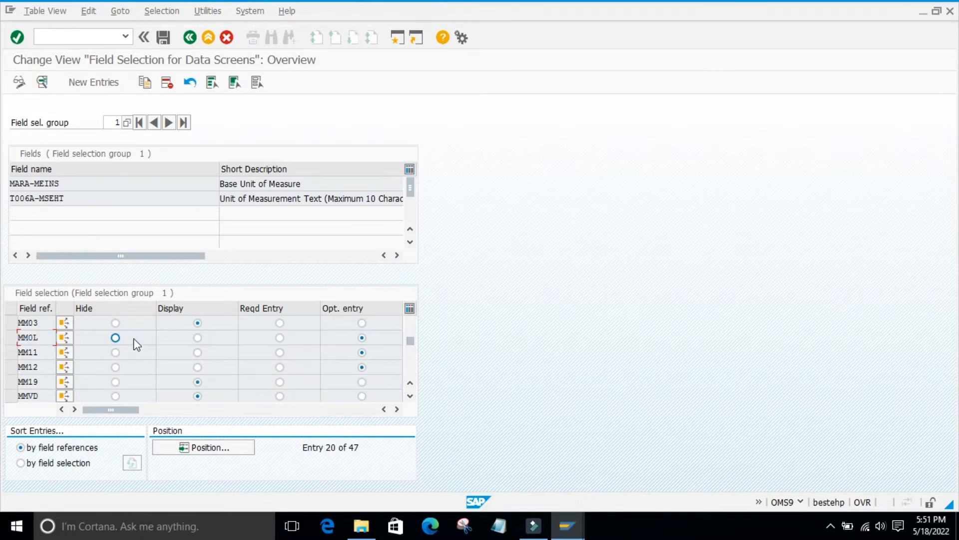
{"action": "scroll", "coordinate": [118, 340], "scroll_direction": "down", "scroll_amount": 3}
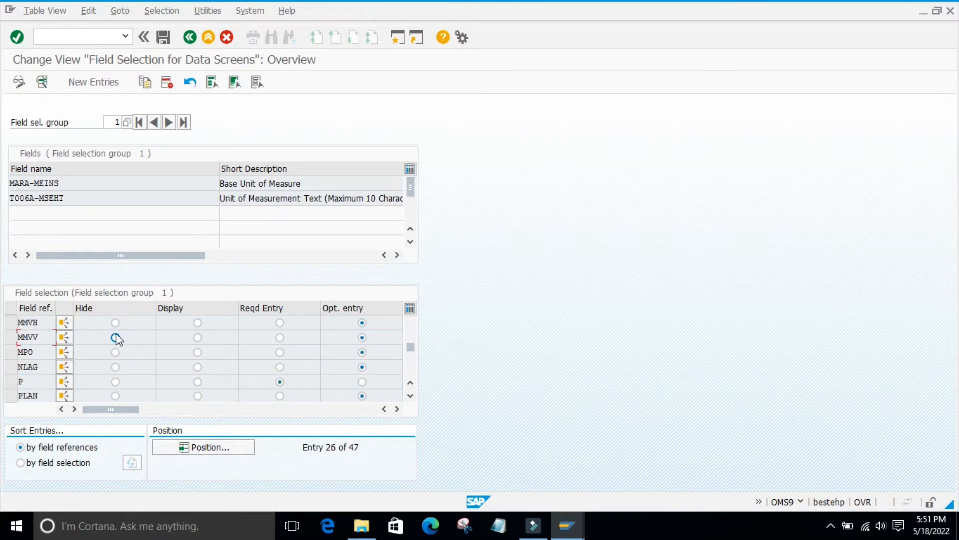
{"action": "scroll", "coordinate": [116, 336], "scroll_direction": "down", "scroll_amount": 2}
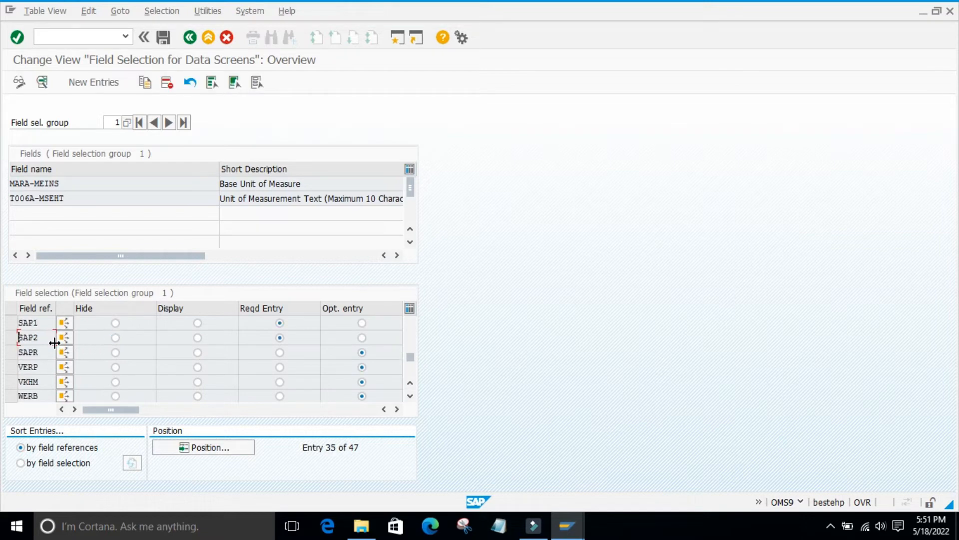
{"action": "scroll", "coordinate": [81, 358], "scroll_direction": "up", "scroll_amount": 1}
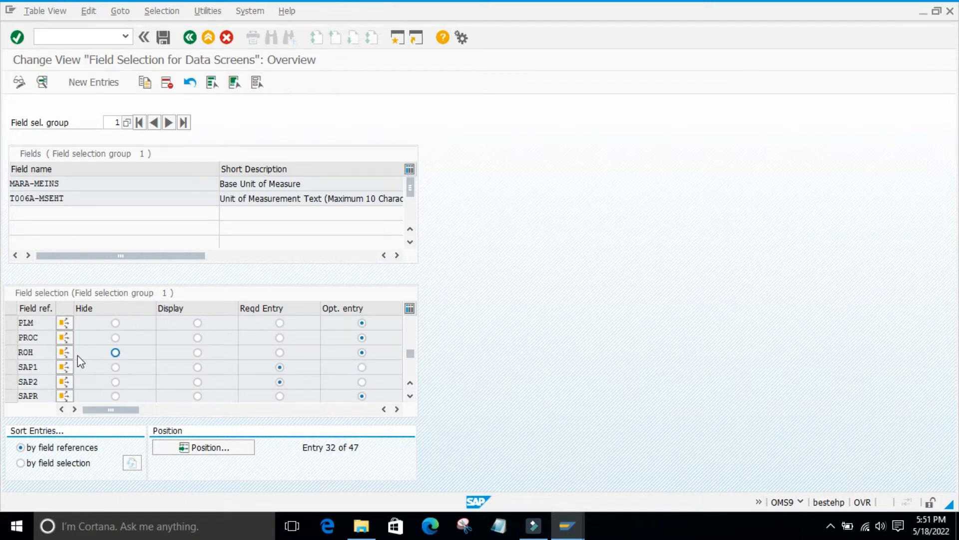
{"action": "scroll", "coordinate": [80, 360], "scroll_direction": "up", "scroll_amount": 1}
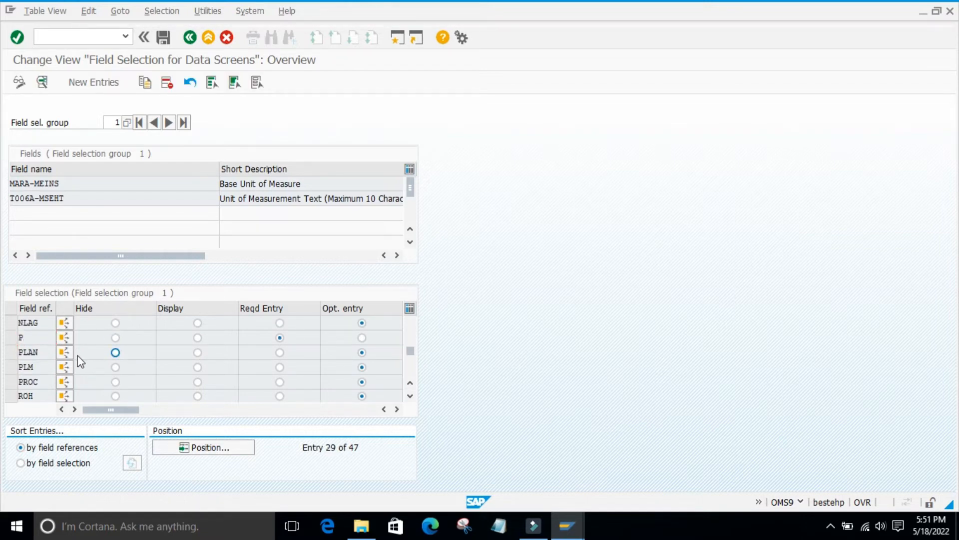
{"action": "scroll", "coordinate": [77, 355], "scroll_direction": "down", "scroll_amount": 1}
{"action": "left_click", "coordinate": [9, 352]}
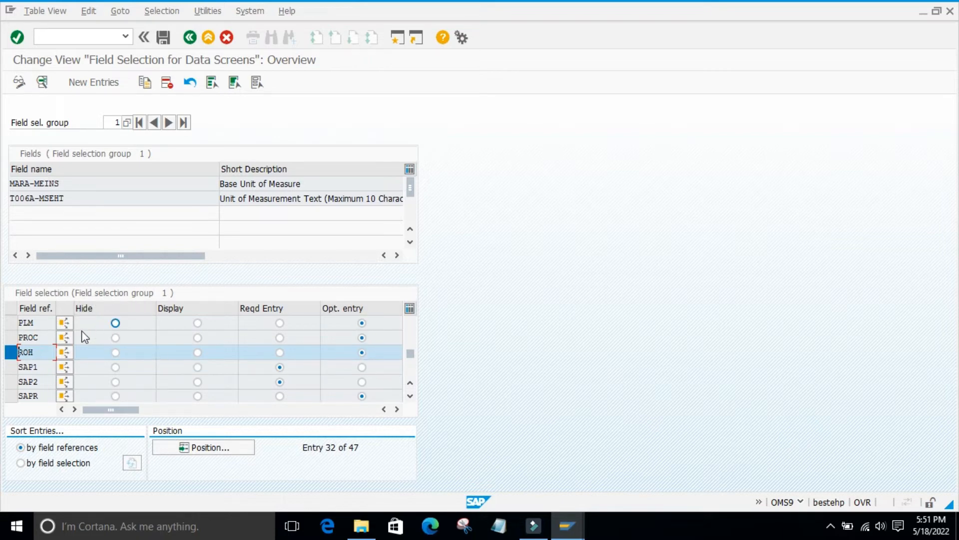
{"action": "scroll", "coordinate": [100, 361], "scroll_direction": "down", "scroll_amount": 3}
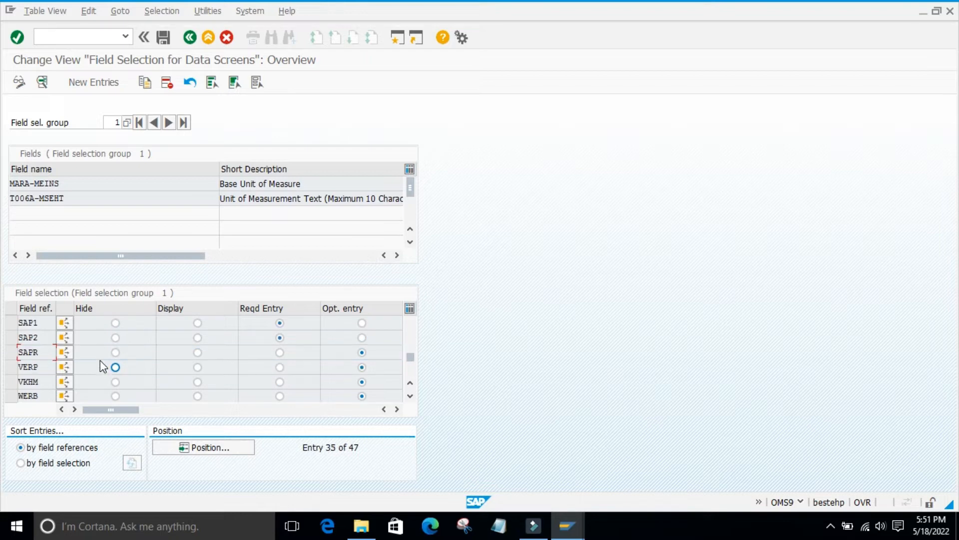
{"action": "scroll", "coordinate": [100, 362], "scroll_direction": "down", "scroll_amount": 1}
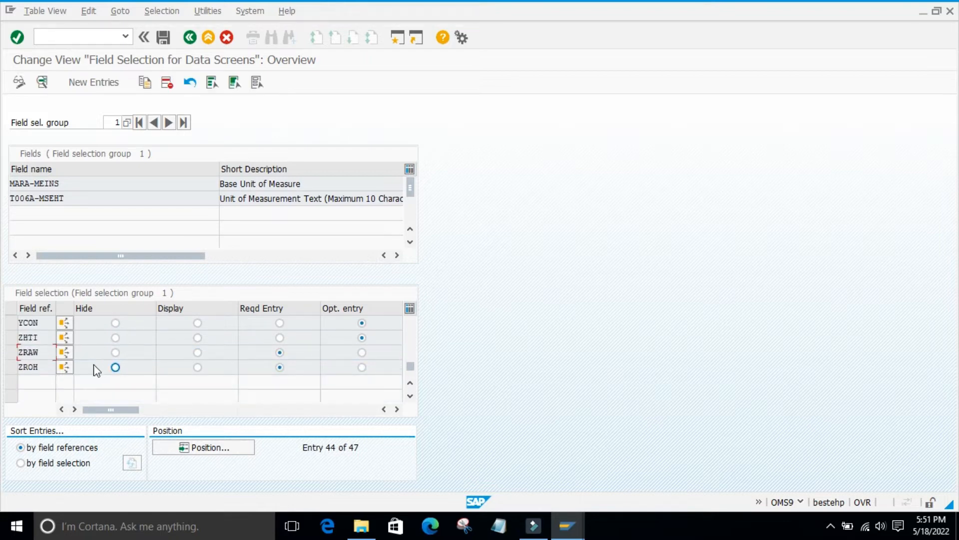
Review group 1's field references from ZROH back to KMAT and select the M industry sector row.
{"action": "scroll", "coordinate": [40, 379], "scroll_direction": "up", "scroll_amount": 1}
{"action": "scroll", "coordinate": [39, 373], "scroll_direction": "up", "scroll_amount": 1}
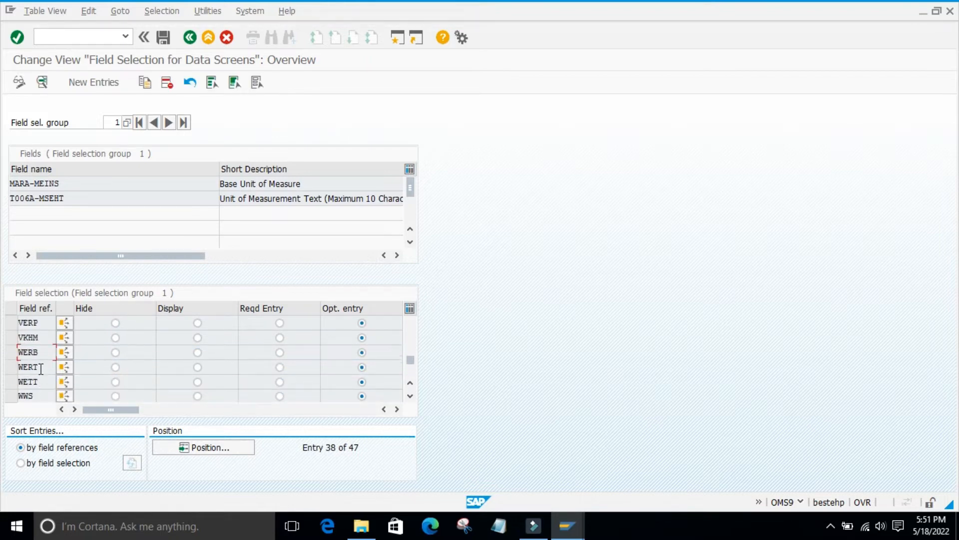
{"action": "scroll", "coordinate": [41, 369], "scroll_direction": "up", "scroll_amount": 2}
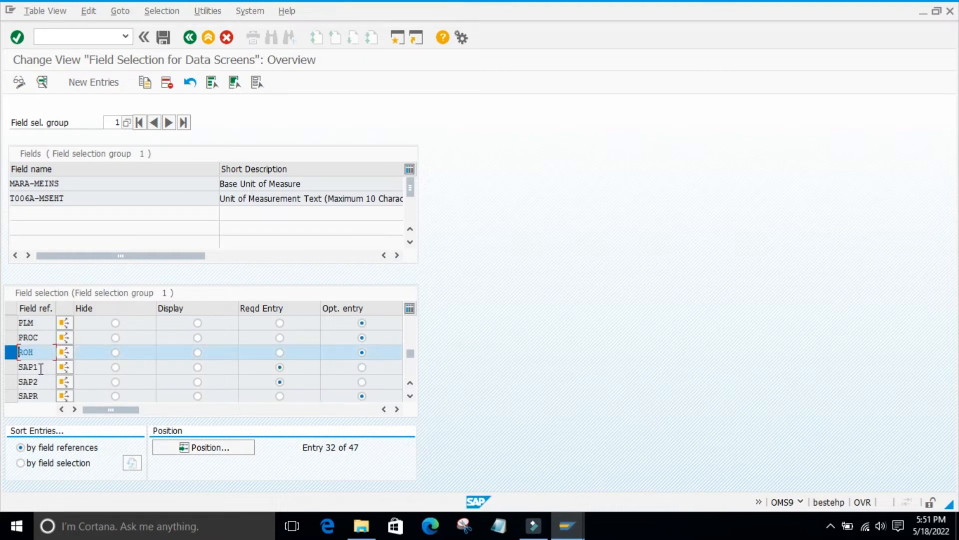
{"action": "scroll", "coordinate": [41, 369], "scroll_direction": "up", "scroll_amount": 1}
{"action": "scroll", "coordinate": [40, 367], "scroll_direction": "up", "scroll_amount": 4}
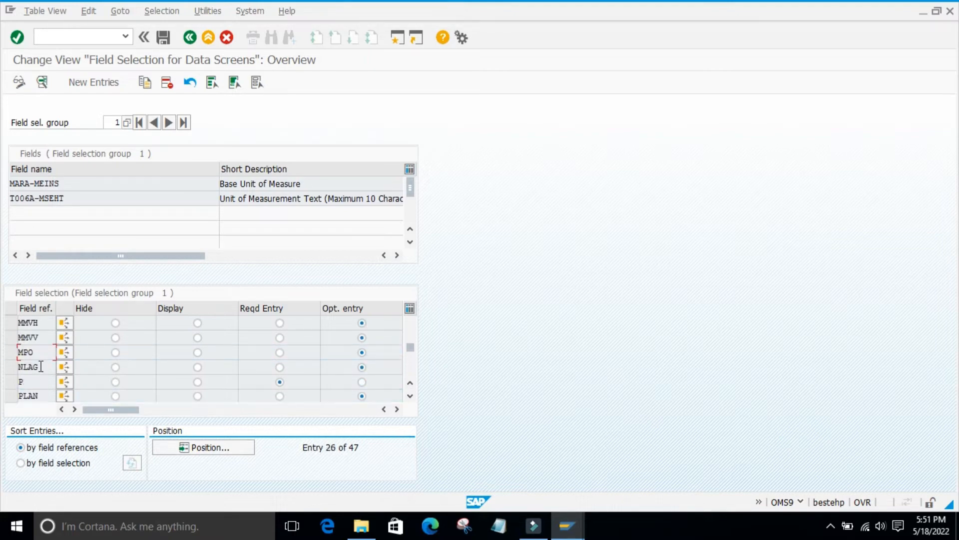
{"action": "scroll", "coordinate": [41, 366], "scroll_direction": "up", "scroll_amount": 1}
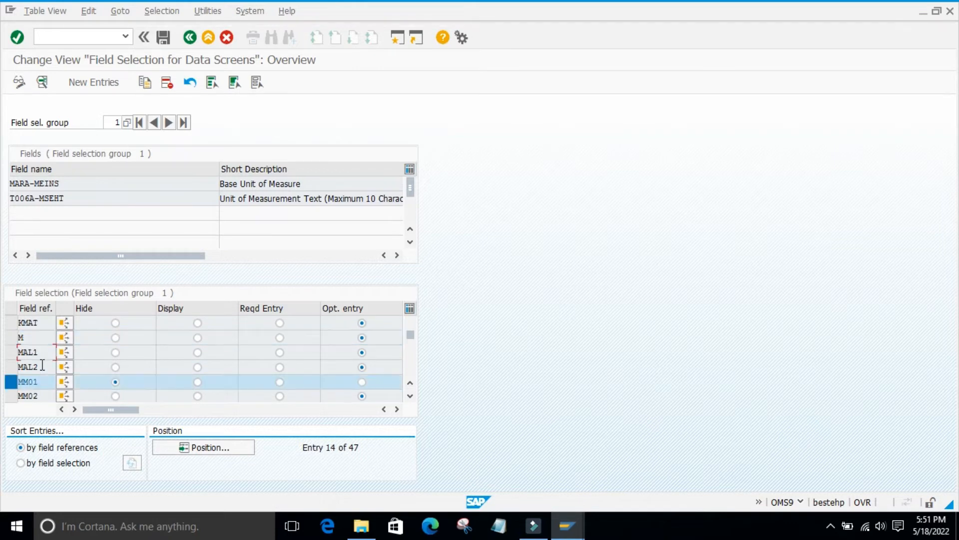
{"action": "left_click", "coordinate": [15, 337]}
{"action": "left_click", "coordinate": [10, 337]}
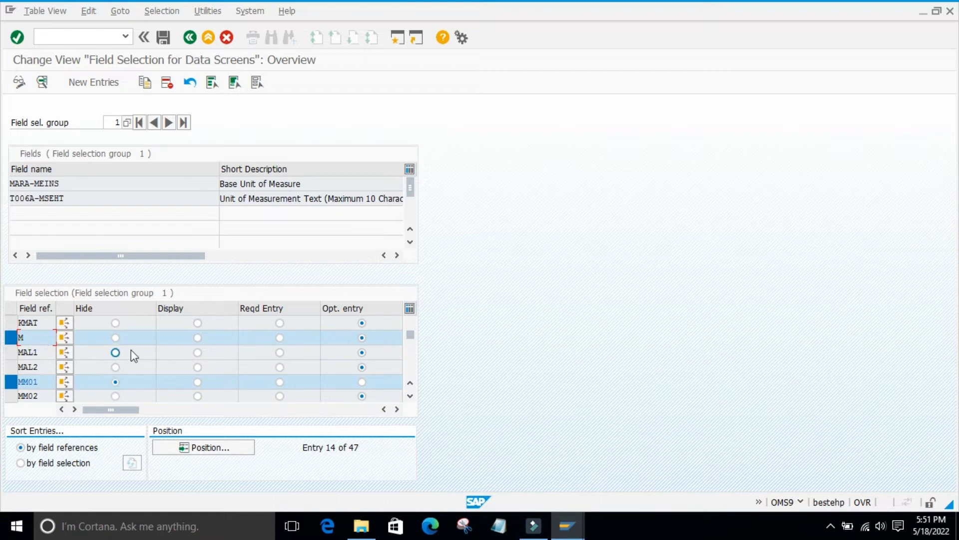
Compare the entry settings of field references MM01, MM02, MM03 and the other MM transactions in group 1.
{"action": "scroll", "coordinate": [131, 350], "scroll_direction": "down", "scroll_amount": 1}
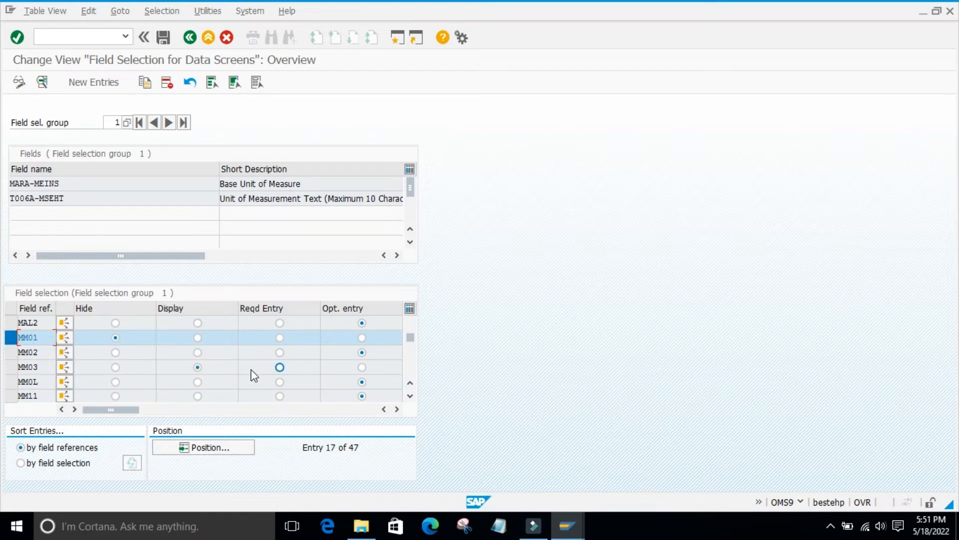
{"action": "scroll", "coordinate": [233, 340], "scroll_direction": "down", "scroll_amount": 1}
{"action": "scroll", "coordinate": [233, 349], "scroll_direction": "up", "scroll_amount": 1}
{"action": "scroll", "coordinate": [267, 377], "scroll_direction": "down", "scroll_amount": 2}
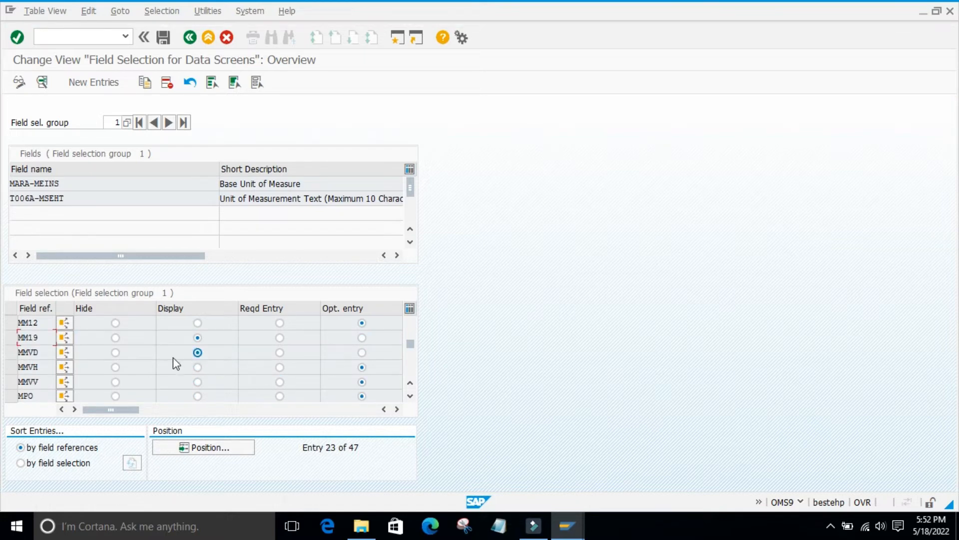
{"action": "scroll", "coordinate": [150, 364], "scroll_direction": "up", "scroll_amount": 3}
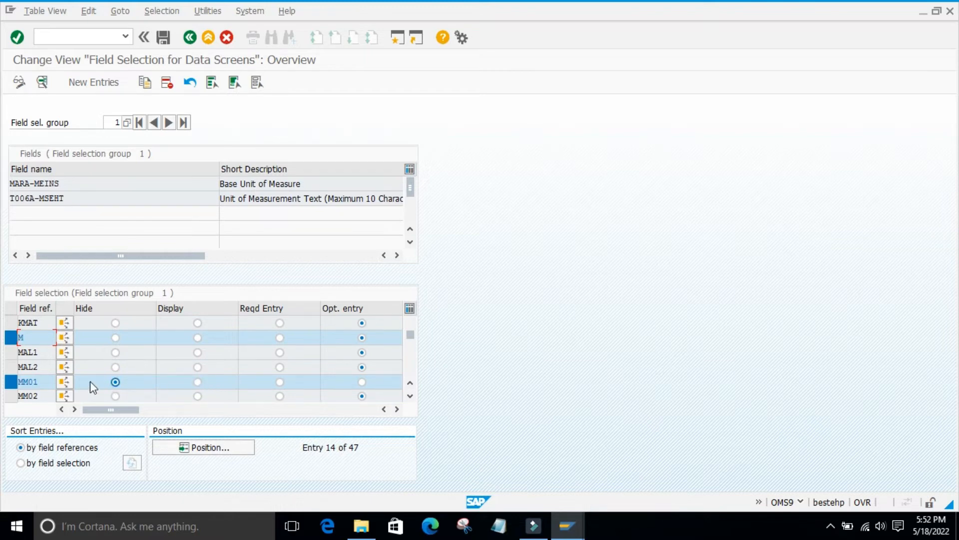
Switch to the Material types session, start Display Material with /nmm03 and try to display the proposed material 100000092.
{"action": "mouse_move", "coordinate": [567, 526]}
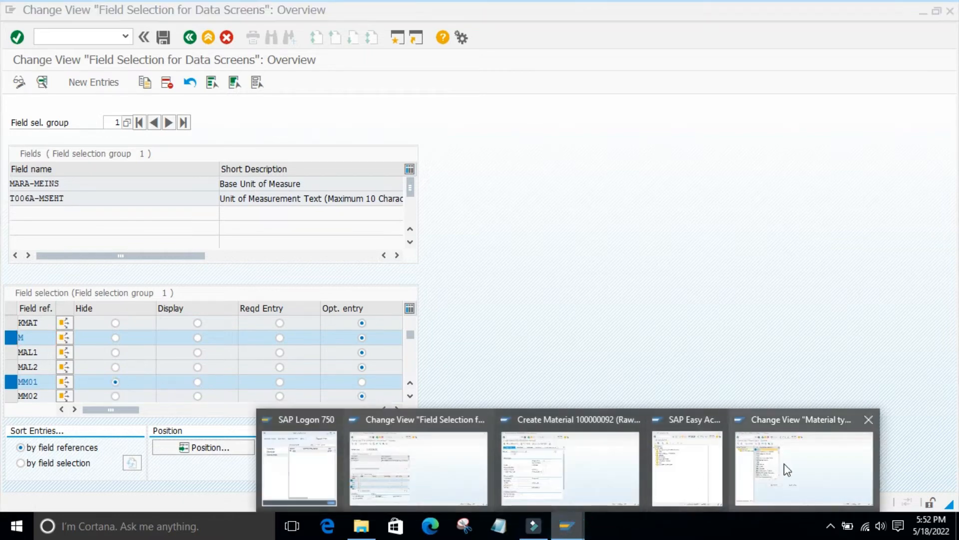
{"action": "left_click", "coordinate": [785, 468]}
{"action": "left_click", "coordinate": [88, 33]}
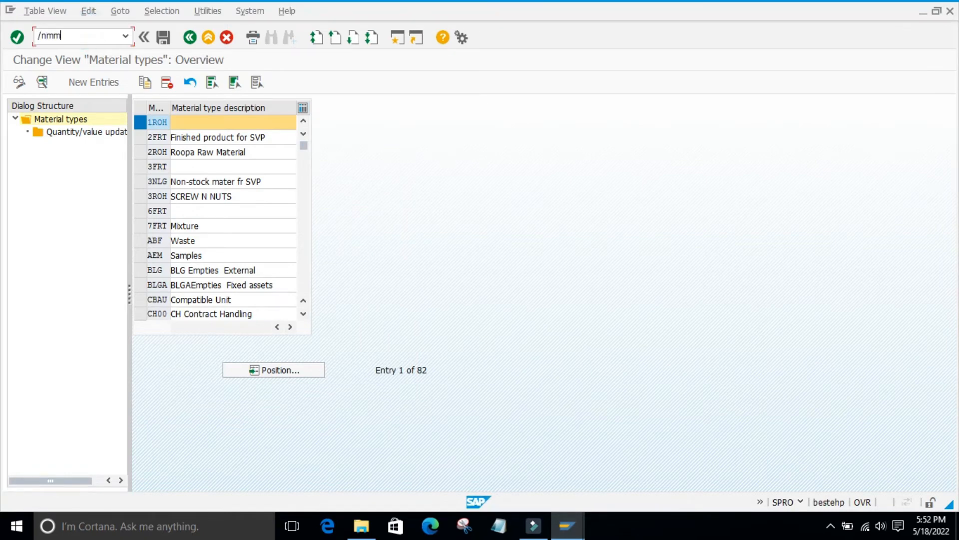
{"action": "key", "text": "Return"}
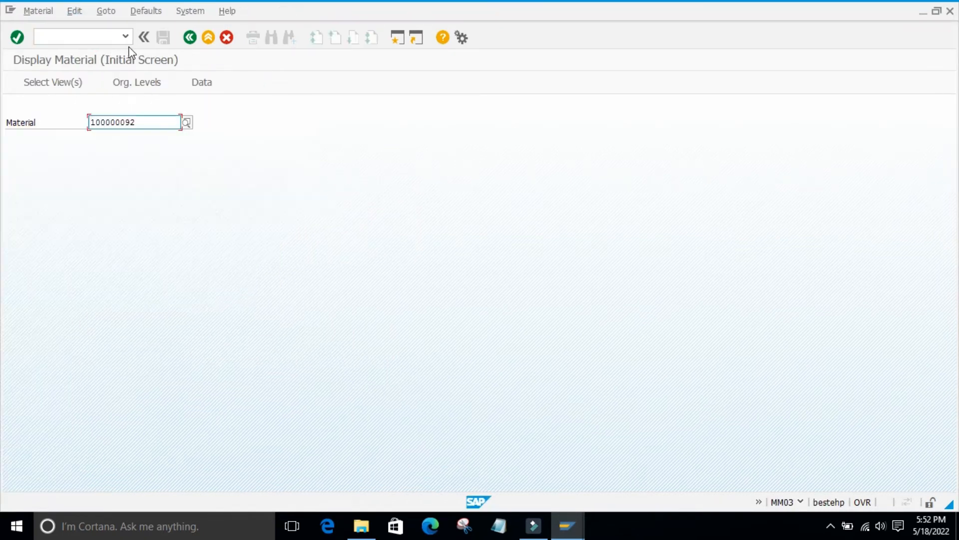
{"action": "key", "text": "Return"}
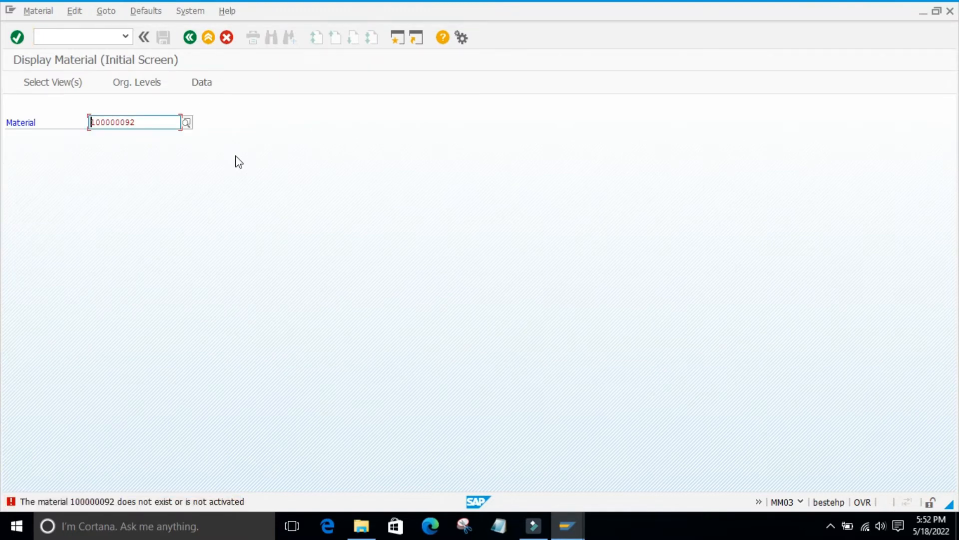
Clear the material number, search for materials in plant 9860 and choose CONSIGNMENT_TEST_MATERIAL.
{"action": "double_click", "coordinate": [157, 122]}
{"action": "key", "text": "Delete"}
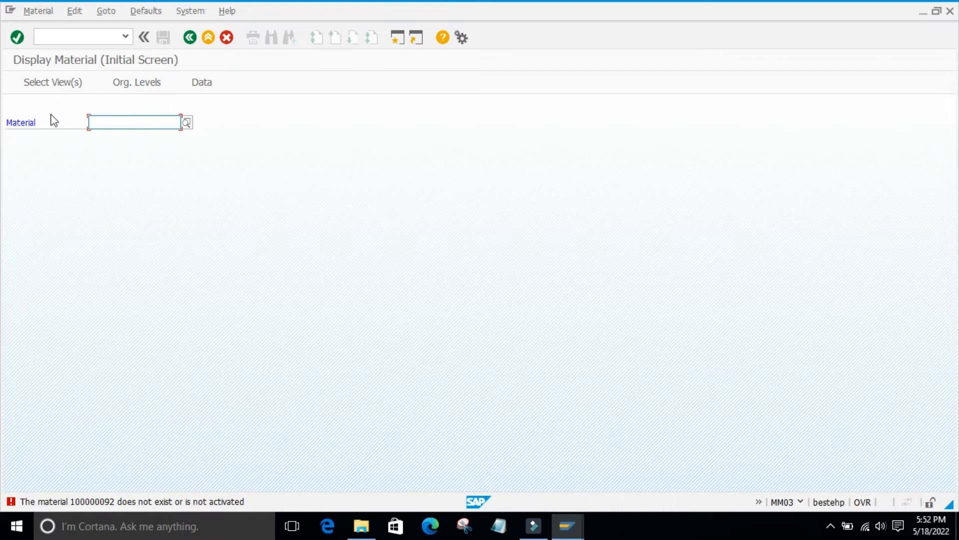
{"action": "left_click", "coordinate": [186, 123]}
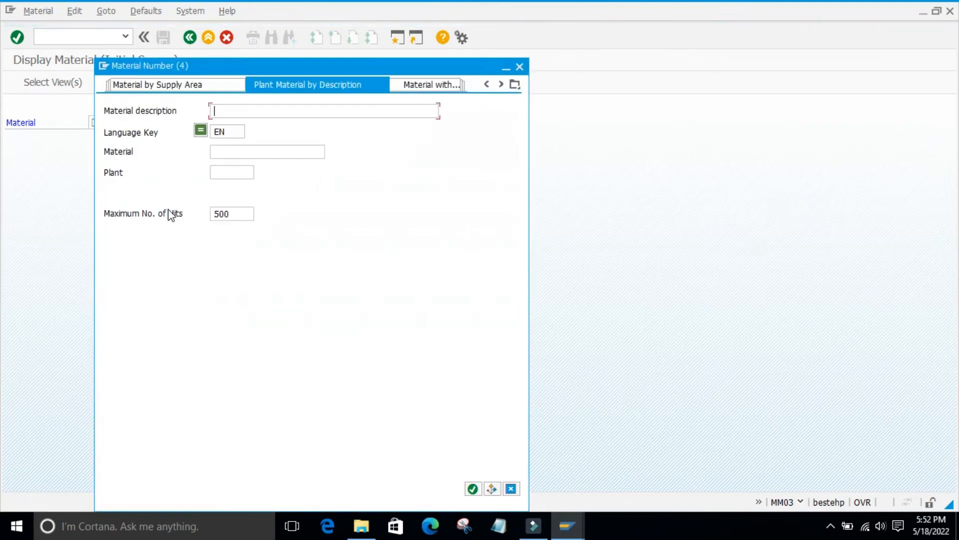
{"action": "left_click", "coordinate": [216, 171]}
{"action": "type", "text": "9860"}
{"action": "key", "text": "Return"}
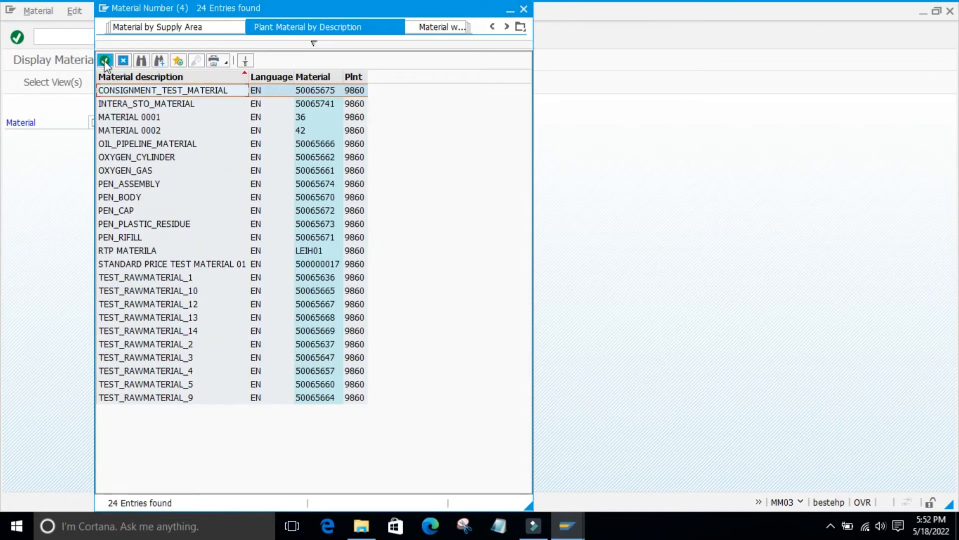
{"action": "left_click", "coordinate": [105, 61]}
Display the chosen material with only the Basic Data 1 view selected and check its Base Unit of Measure field.
{"action": "key", "text": "Return"}
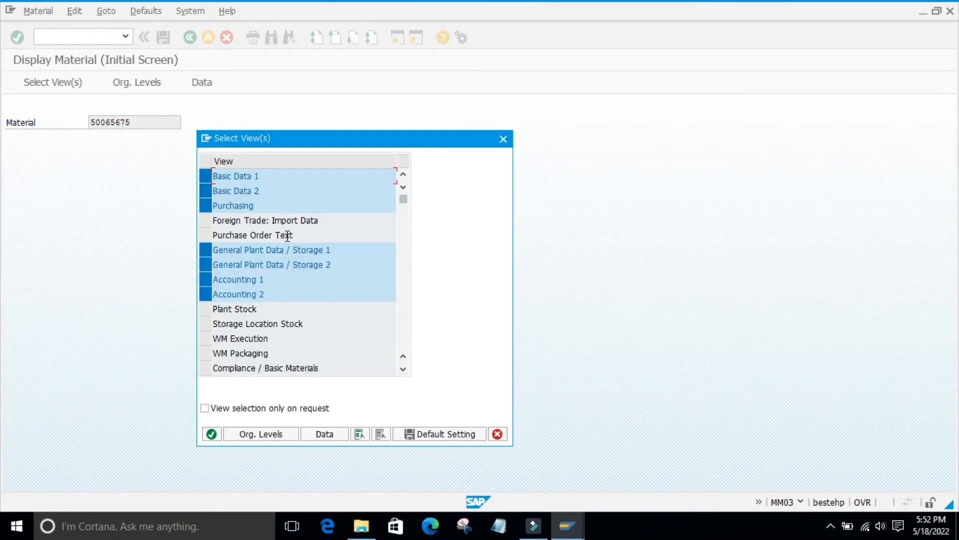
{"action": "left_click", "coordinate": [381, 434]}
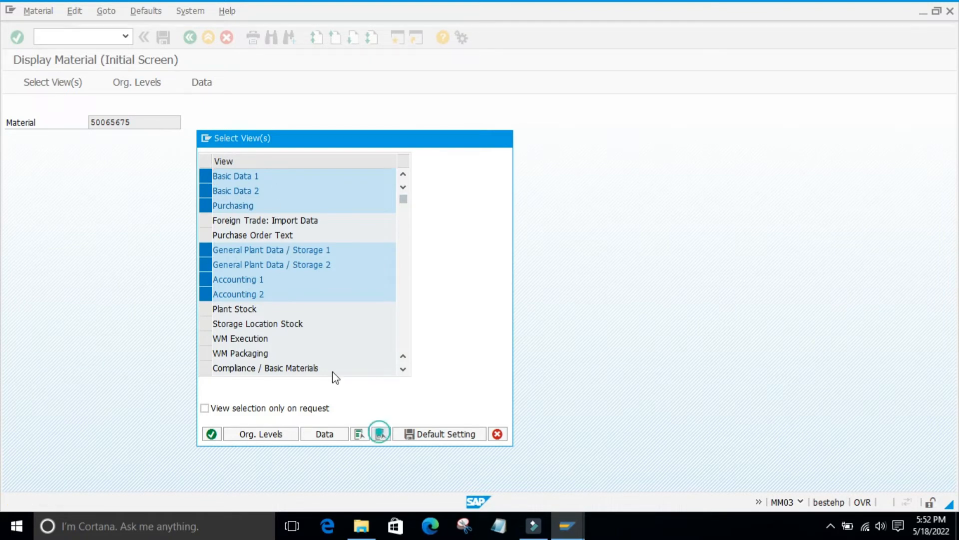
{"action": "left_click", "coordinate": [206, 176]}
{"action": "left_click", "coordinate": [212, 434]}
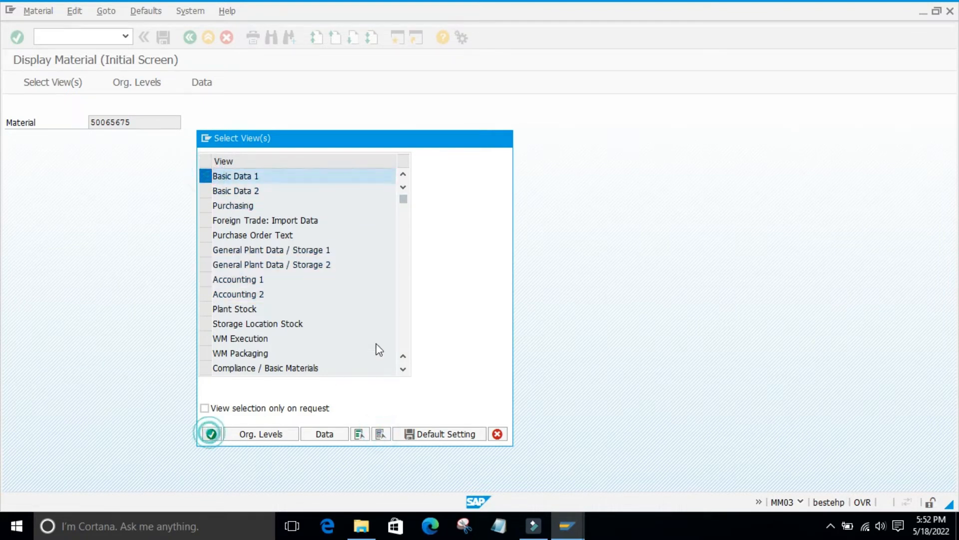
{"action": "left_click", "coordinate": [548, 314]}
{"action": "left_click_drag", "start_coordinate": [128, 198], "coordinate": [95, 201]}
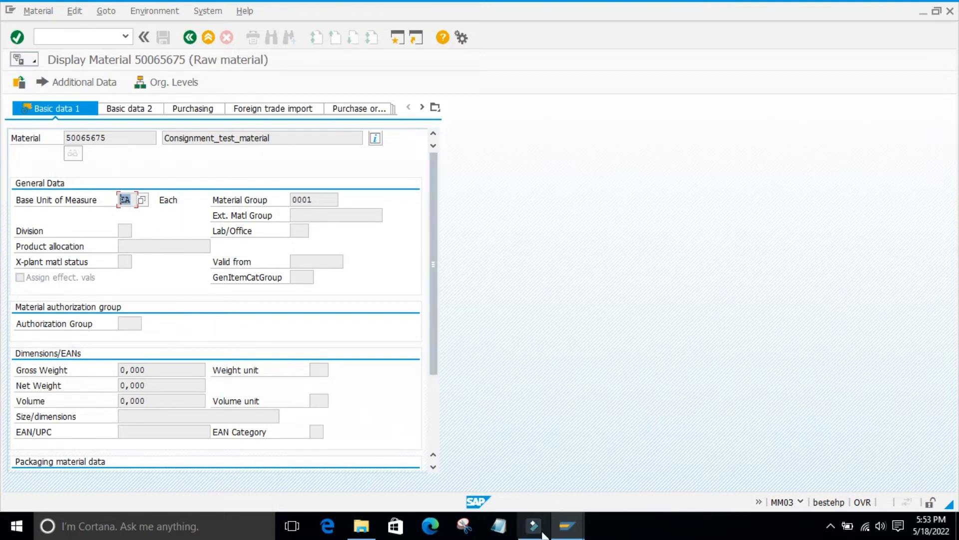
Switch to the Field Selection for Data Screens session, set field reference MM02 to Display, select its row and save.
{"action": "mouse_move", "coordinate": [568, 533]}
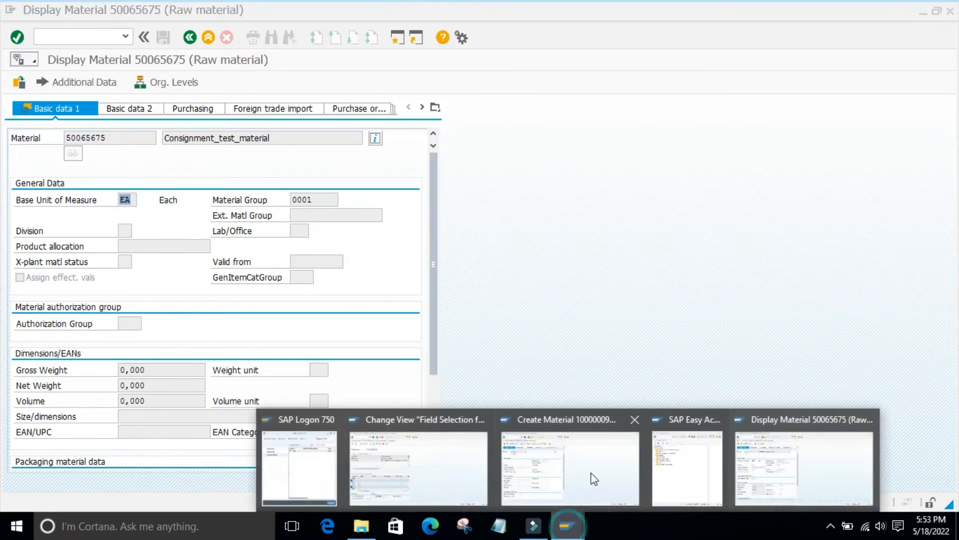
{"action": "left_click", "coordinate": [429, 468]}
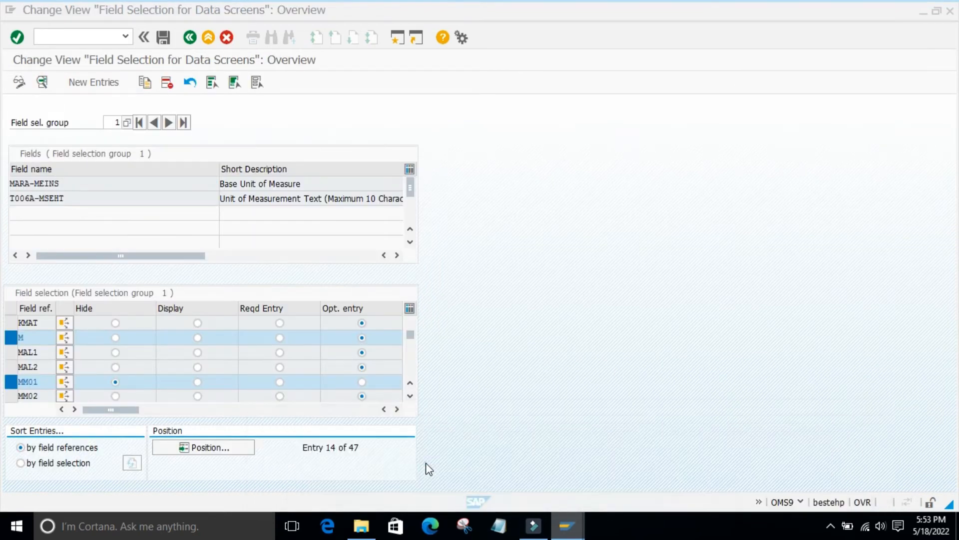
{"action": "scroll", "coordinate": [197, 356], "scroll_direction": "down", "scroll_amount": 1}
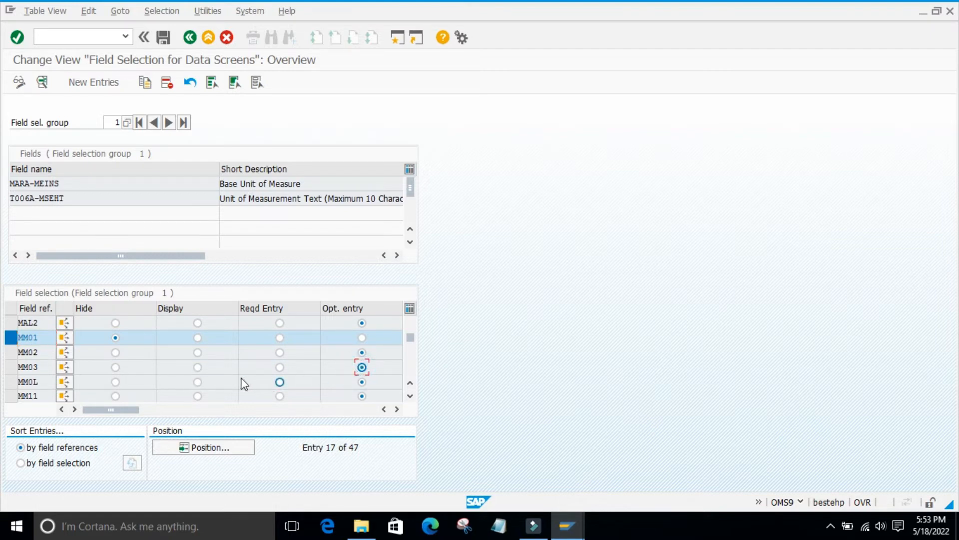
{"action": "left_click", "coordinate": [8, 351]}
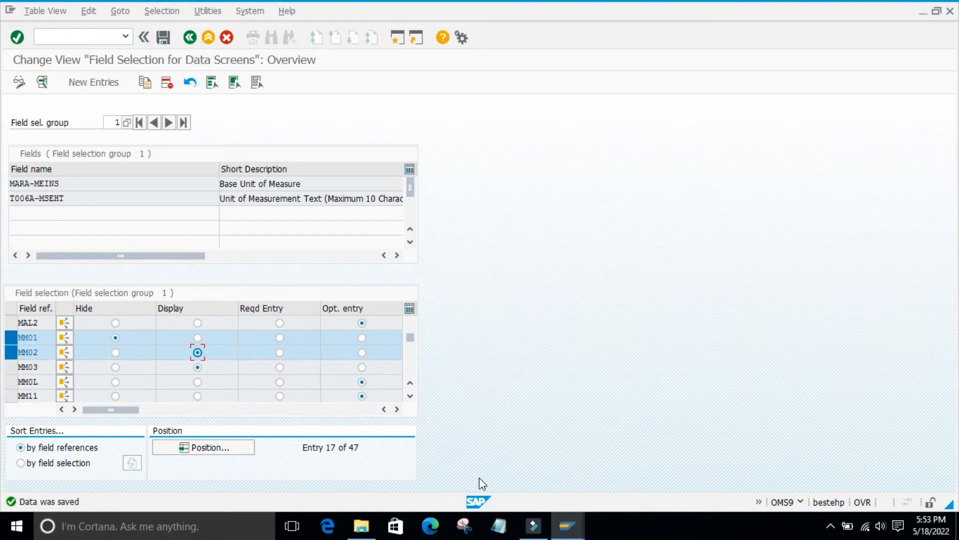
Switch to the Display Material session and start the Change Material transaction with /nmm02.
{"action": "mouse_move", "coordinate": [567, 525]}
{"action": "left_click", "coordinate": [792, 454]}
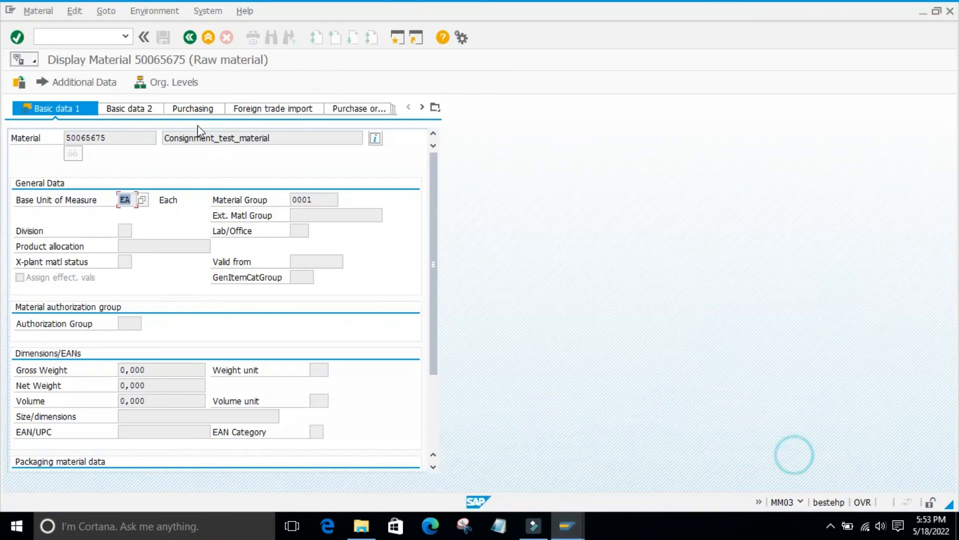
{"action": "left_click", "coordinate": [79, 31]}
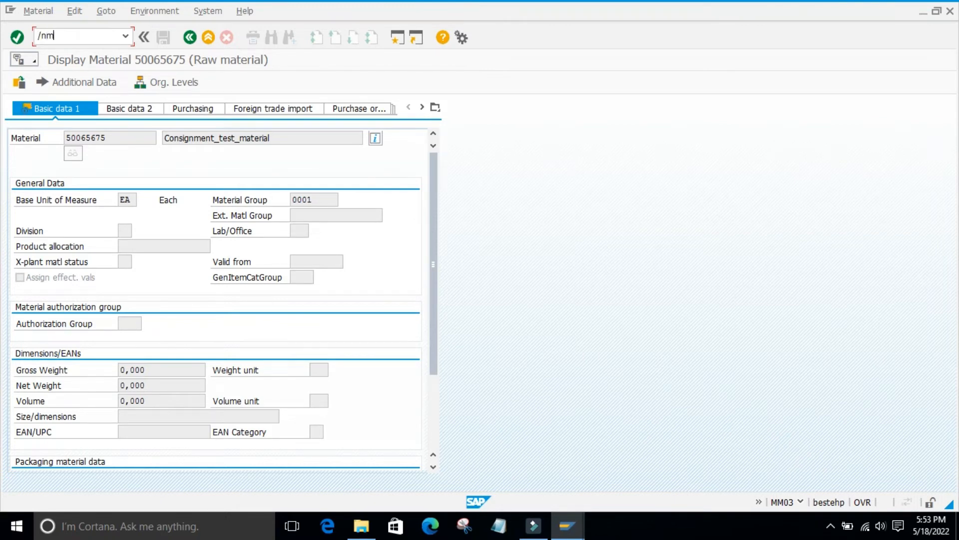
{"action": "key", "text": "Return"}
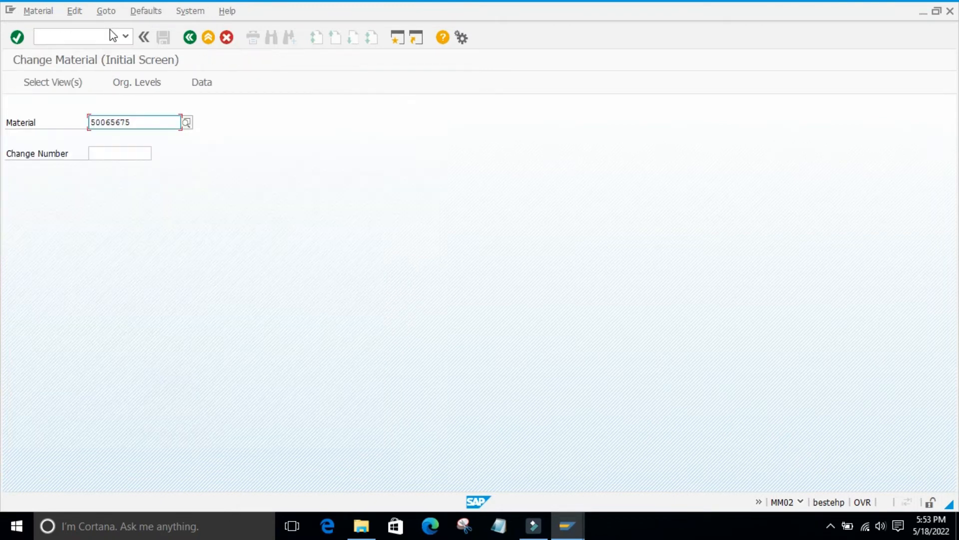
Open material 50065675 for changing with only the Basic Data 1 view selected.
{"action": "key", "text": "Return"}
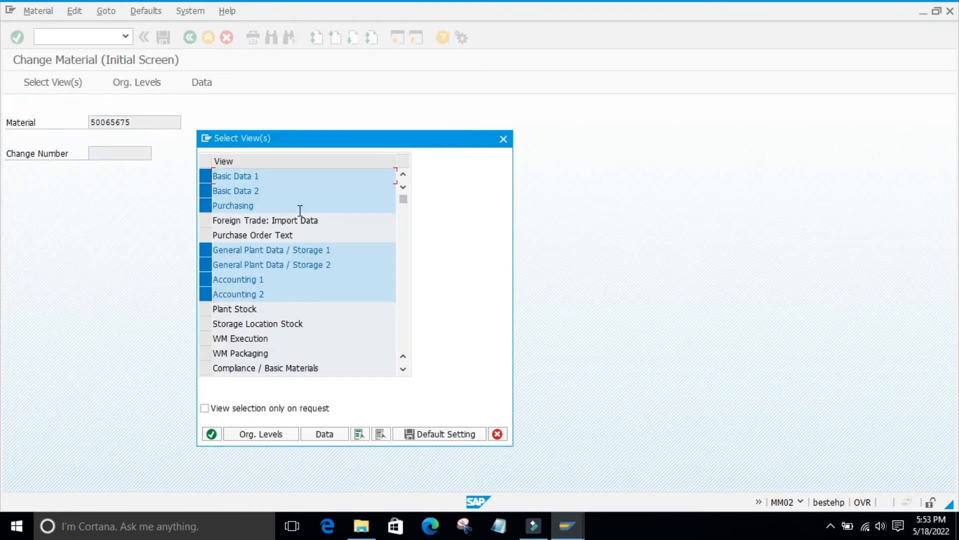
{"action": "left_click", "coordinate": [381, 434]}
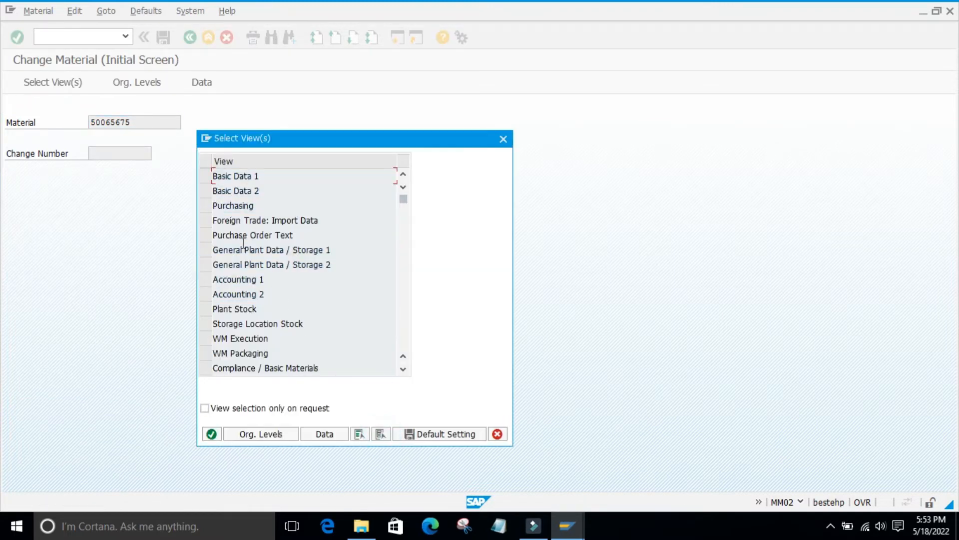
{"action": "left_click", "coordinate": [203, 179]}
{"action": "left_click", "coordinate": [211, 434]}
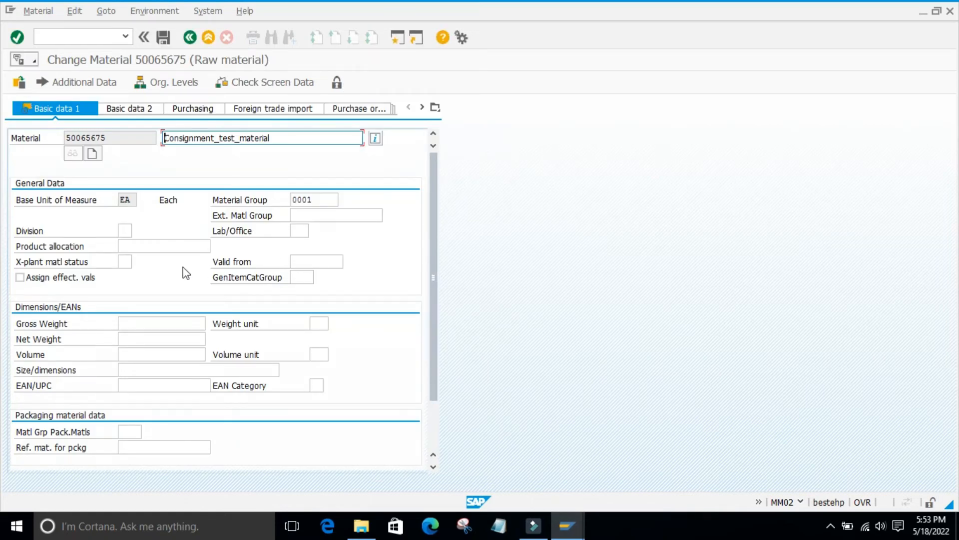
Enter eg as the Product allocation and test whether the Valid from and Lab/Office fields accept input.
{"action": "left_click", "coordinate": [143, 246]}
{"action": "type", "text": "eg"}
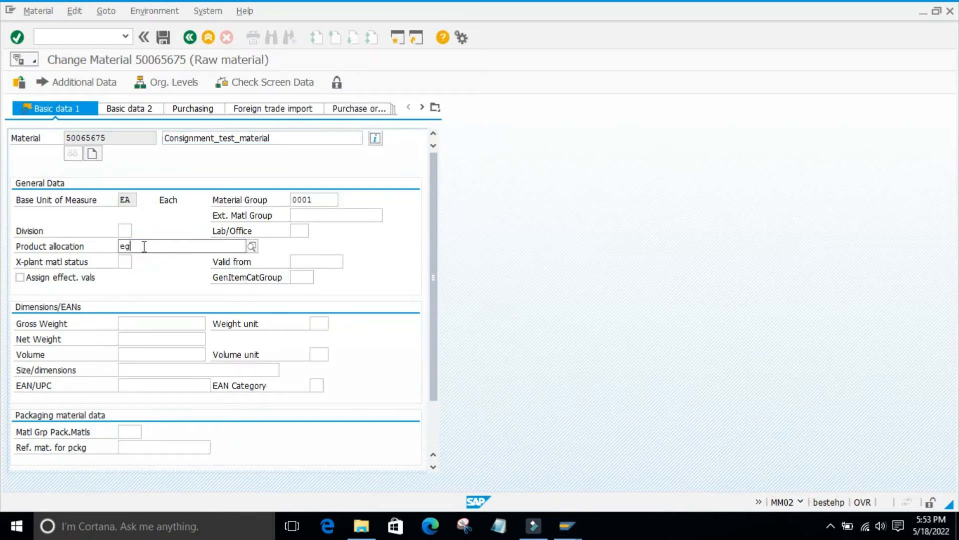
{"action": "left_click", "coordinate": [315, 262]}
{"action": "left_click", "coordinate": [299, 230]}
Check whether Base Unit of Measure can be changed by trying to choose Cubic inch from its list of units.
{"action": "left_click", "coordinate": [27, 204]}
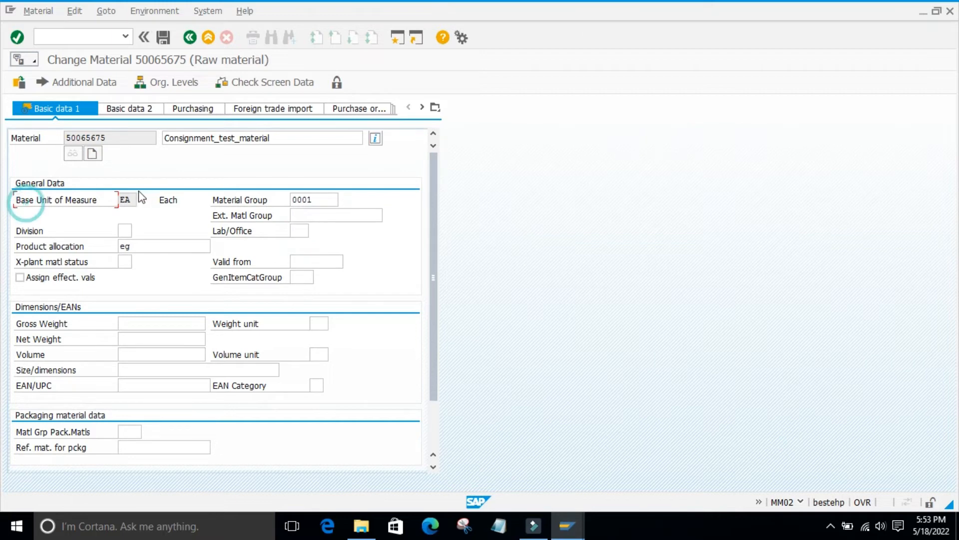
{"action": "left_click", "coordinate": [142, 200]}
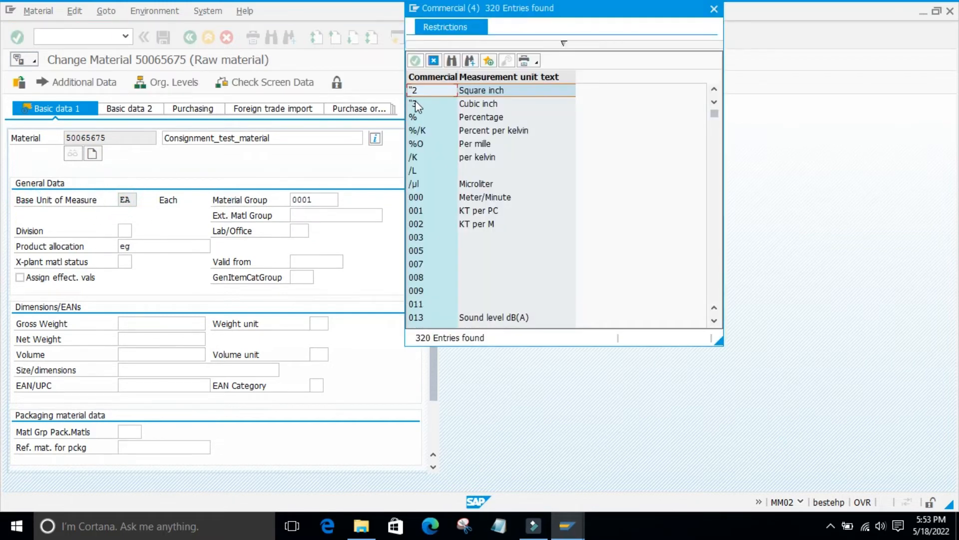
{"action": "left_click", "coordinate": [415, 102]}
{"action": "left_click", "coordinate": [414, 61]}
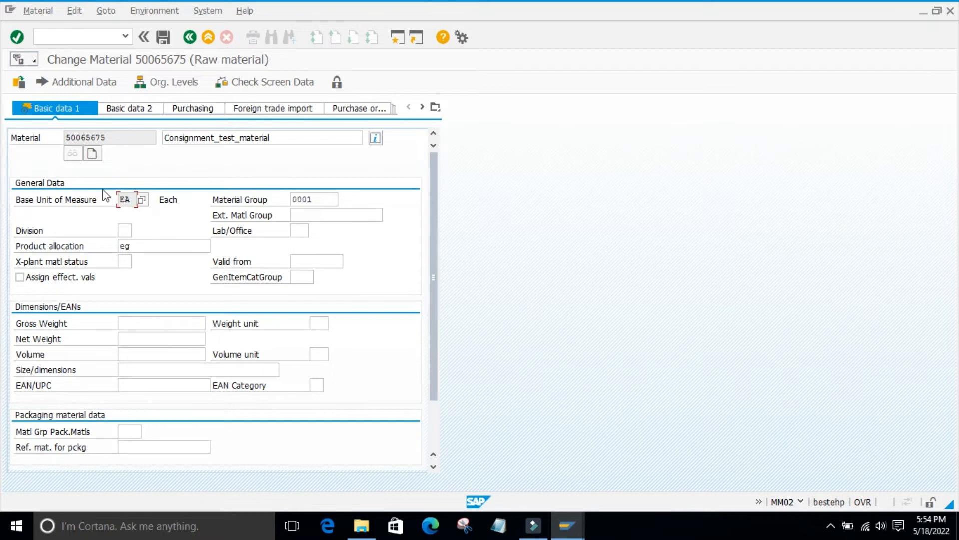
{"action": "left_click", "coordinate": [149, 221]}
{"action": "mouse_move", "coordinate": [567, 525]}
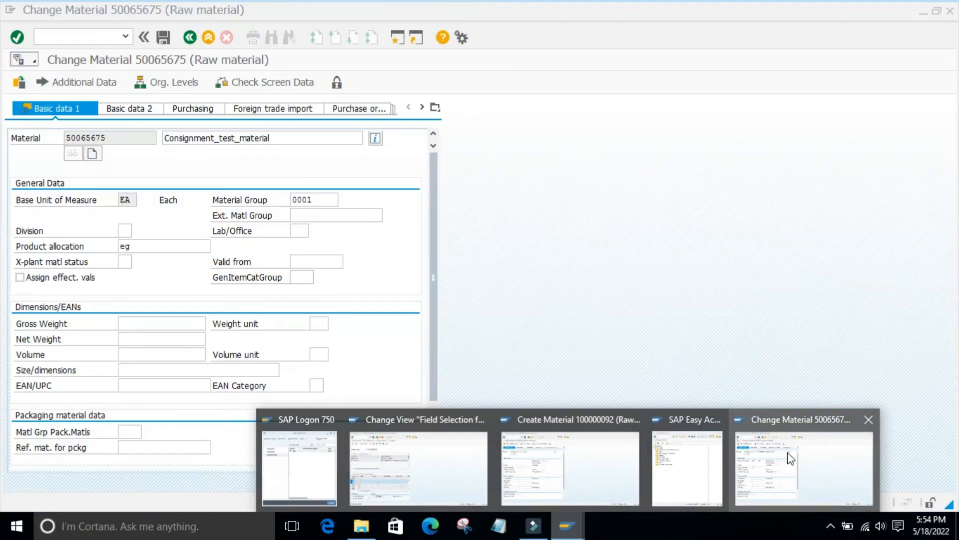
{"action": "left_click", "coordinate": [787, 451]}
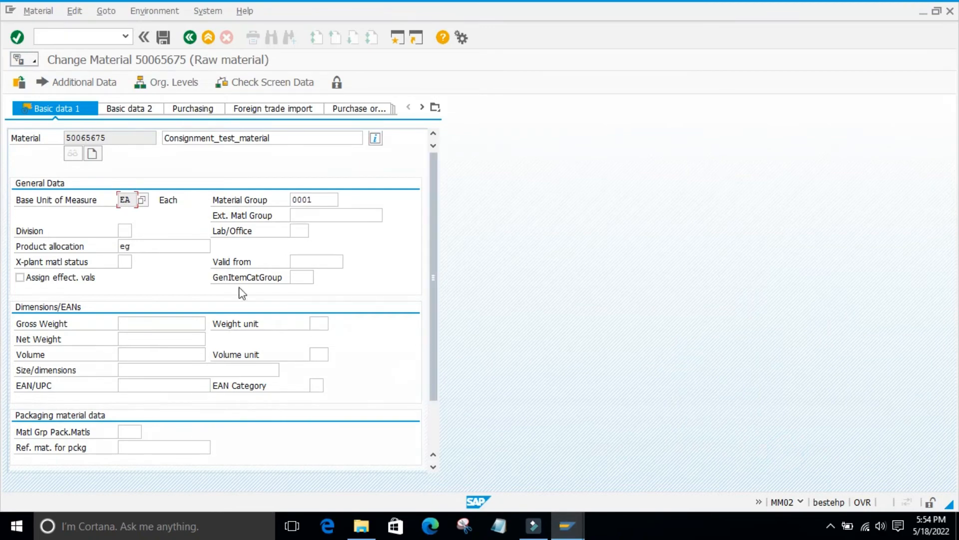
In the field selection session, set group 1 to Reqd Entry for MM01 and Opt. entry for MM02, and save.
{"action": "mouse_move", "coordinate": [568, 526]}
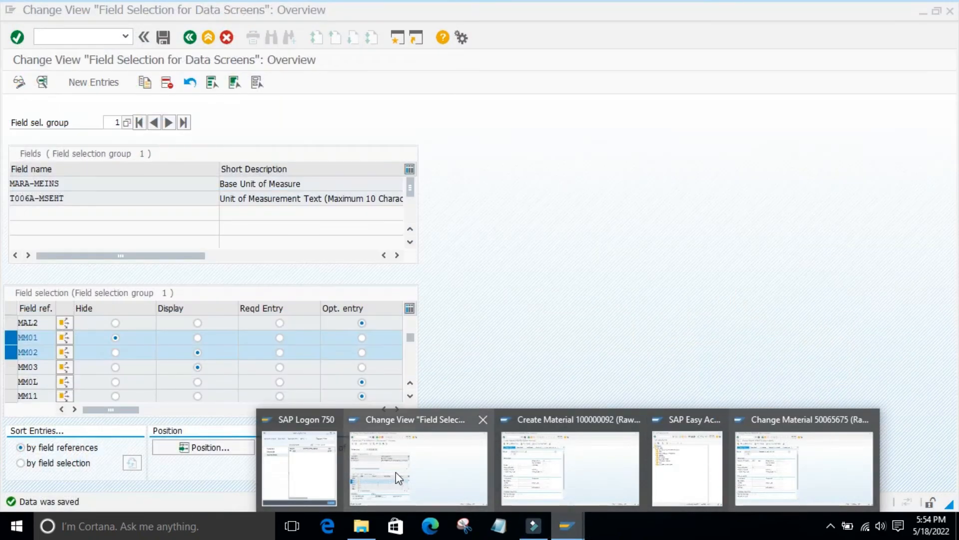
{"action": "left_click", "coordinate": [395, 472]}
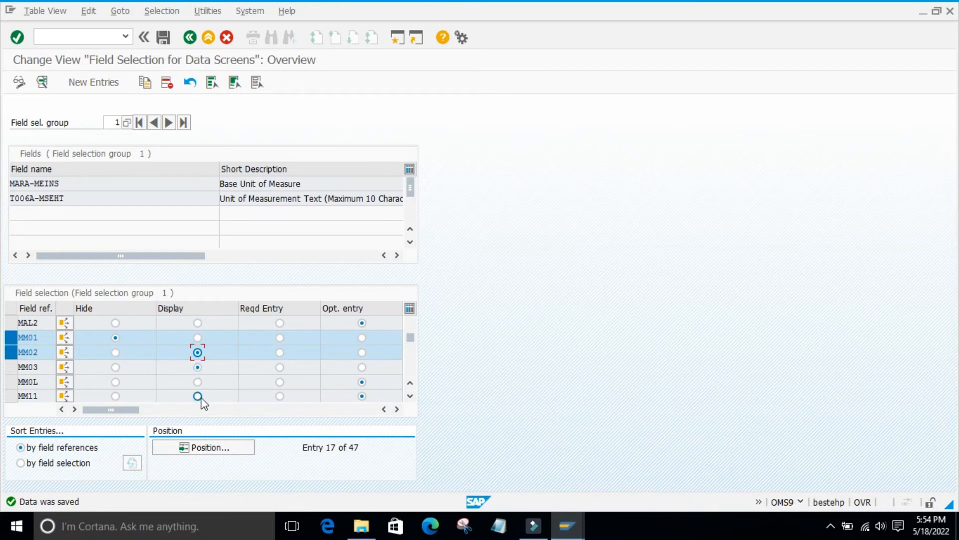
{"action": "left_click", "coordinate": [11, 352]}
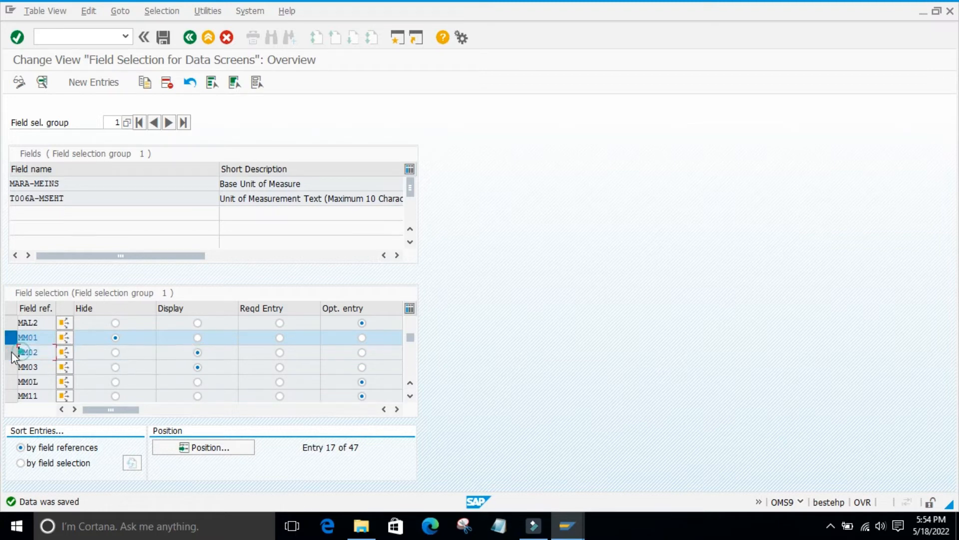
{"action": "left_click", "coordinate": [20, 338]}
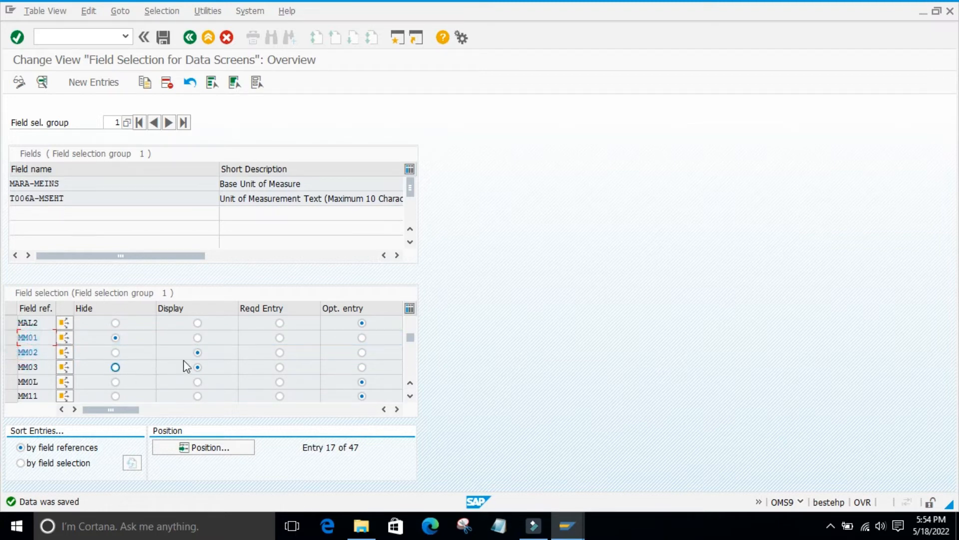
{"action": "left_click", "coordinate": [362, 353]}
{"action": "left_click", "coordinate": [280, 338]}
{"action": "left_click", "coordinate": [195, 367]}
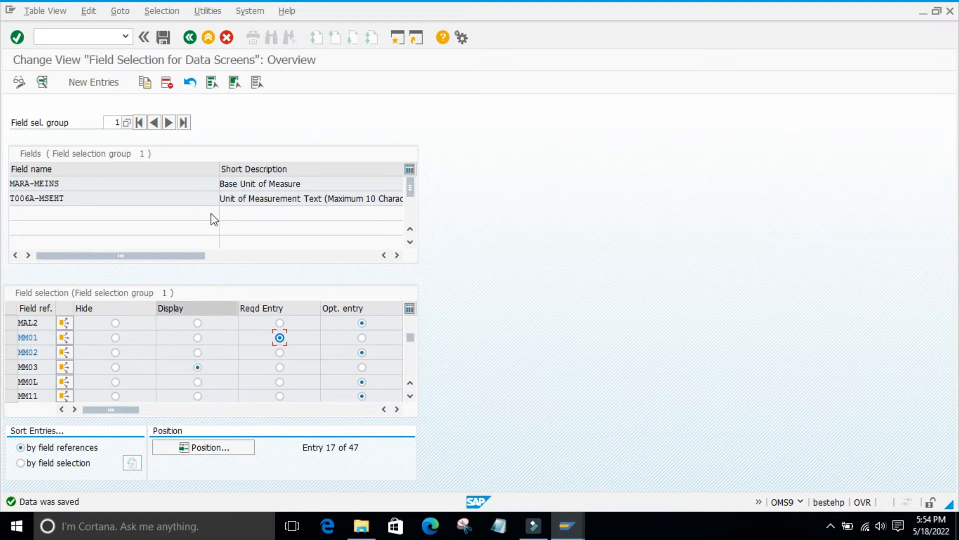
{"action": "left_click", "coordinate": [164, 38]}
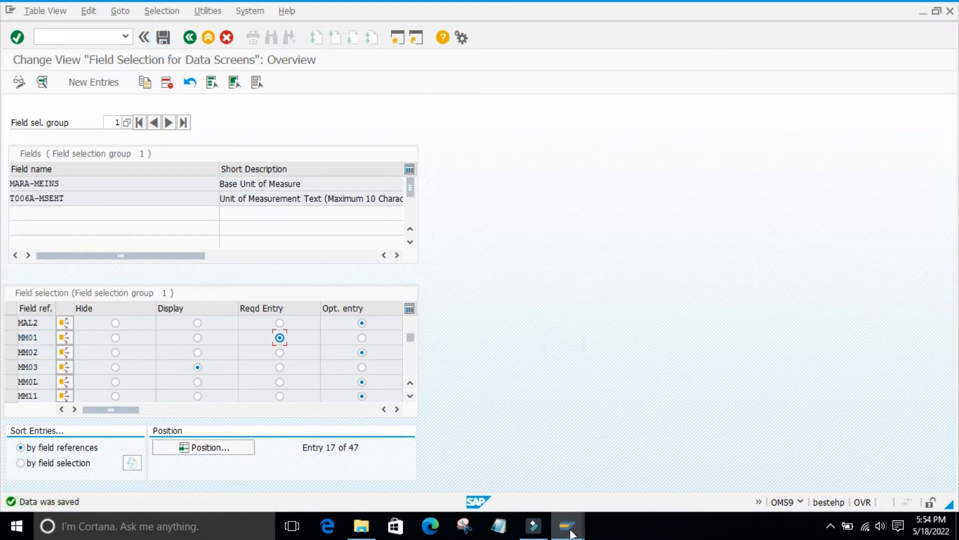
In the Change Material session, start MM01 and open a new raw material with only the Basic Data 1 view selected.
{"action": "mouse_move", "coordinate": [568, 525]}
{"action": "left_click", "coordinate": [743, 444]}
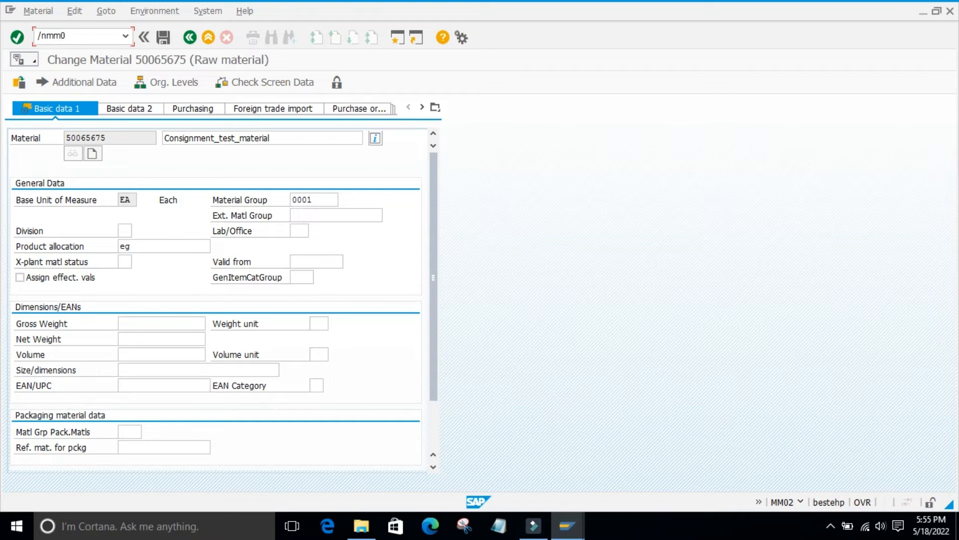
{"action": "key", "text": "Return"}
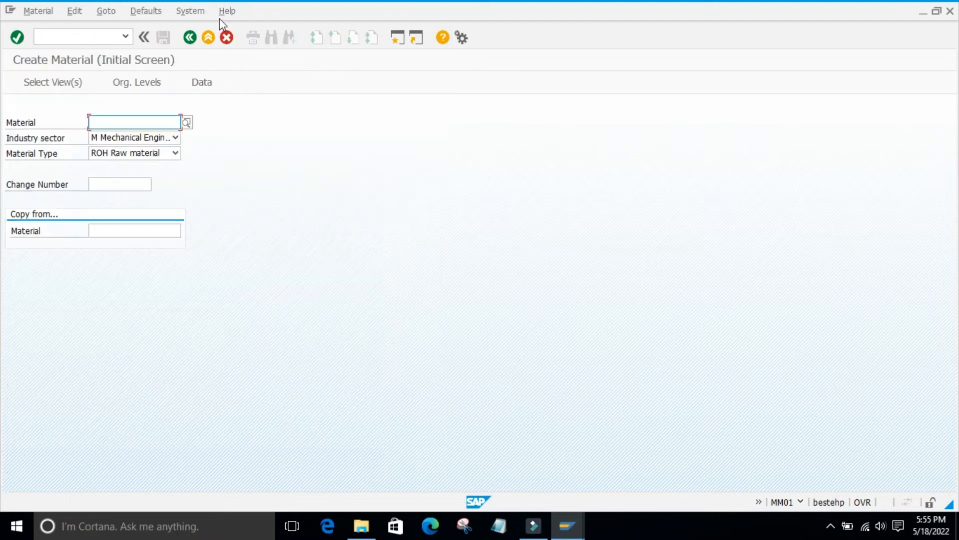
{"action": "key", "text": "Return"}
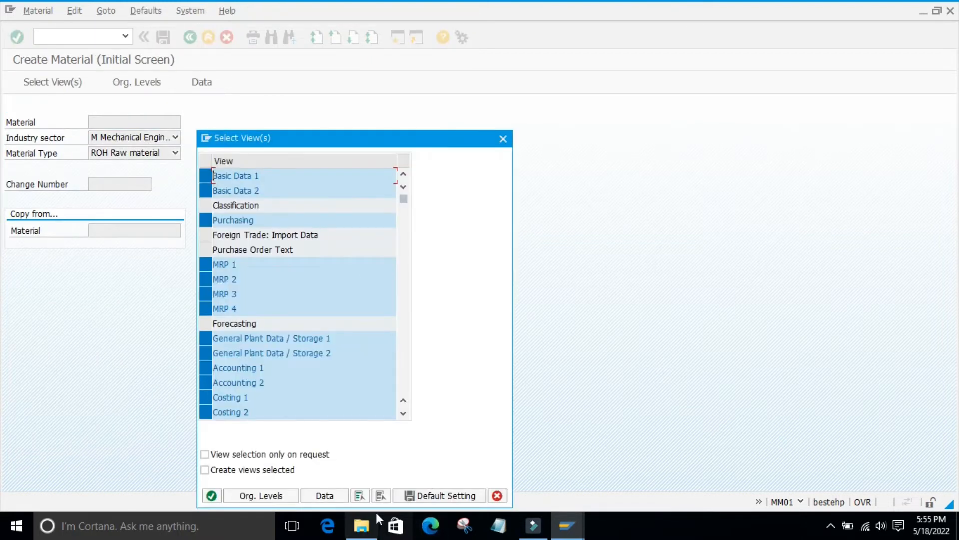
{"action": "left_click", "coordinate": [206, 176]}
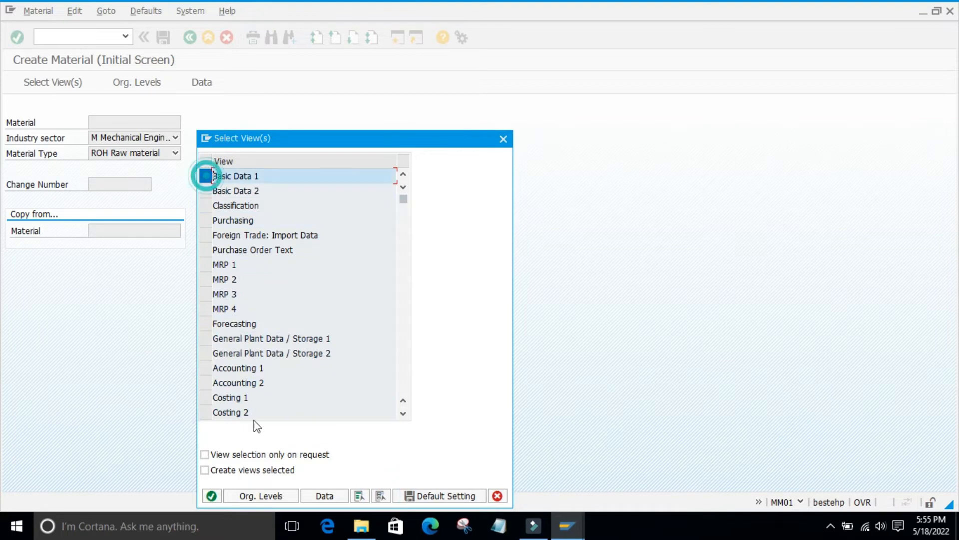
{"action": "left_click", "coordinate": [212, 495]}
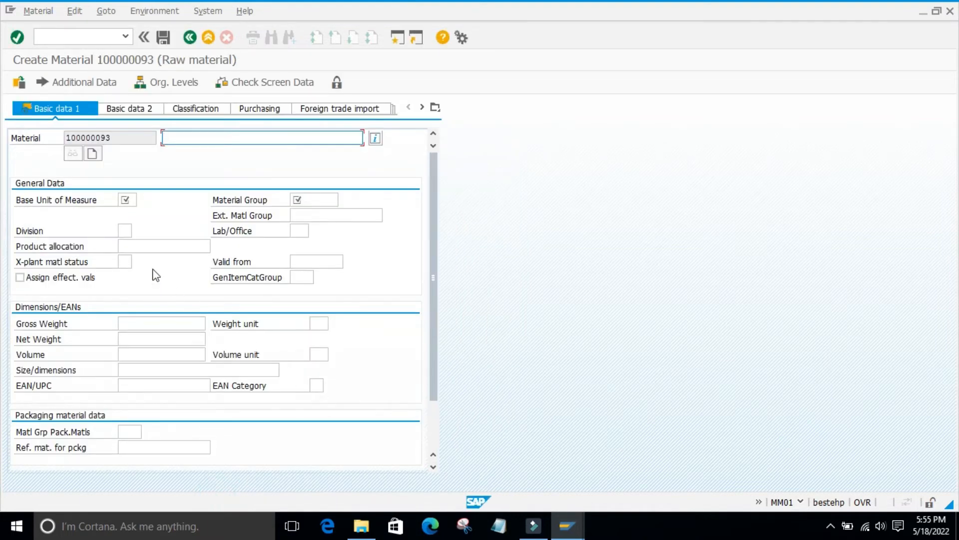
Enter ea as the Base Unit of Measure of the new raw material.
{"action": "left_click", "coordinate": [134, 200]}
{"action": "type", "text": "ea"}
{"action": "left_click", "coordinate": [184, 196]}
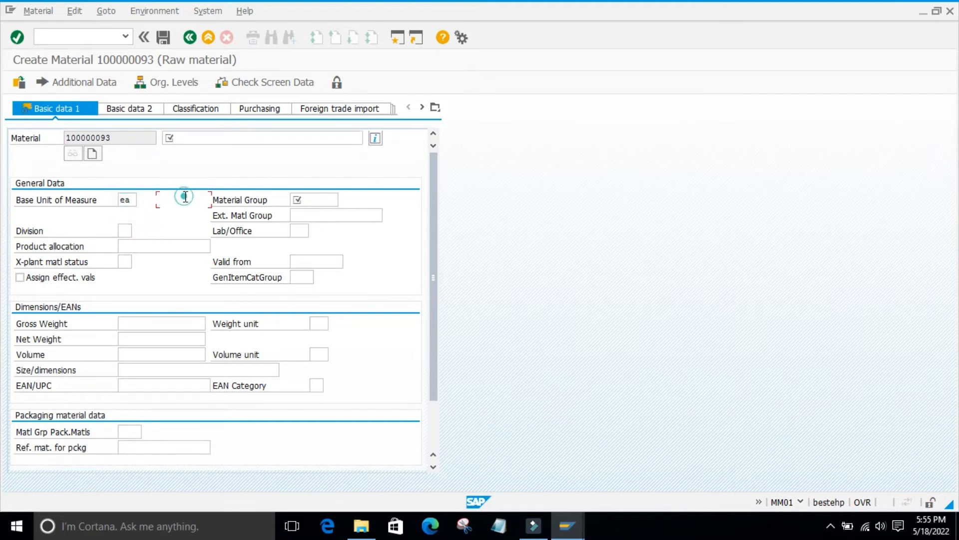
{"action": "left_click", "coordinate": [97, 34]}
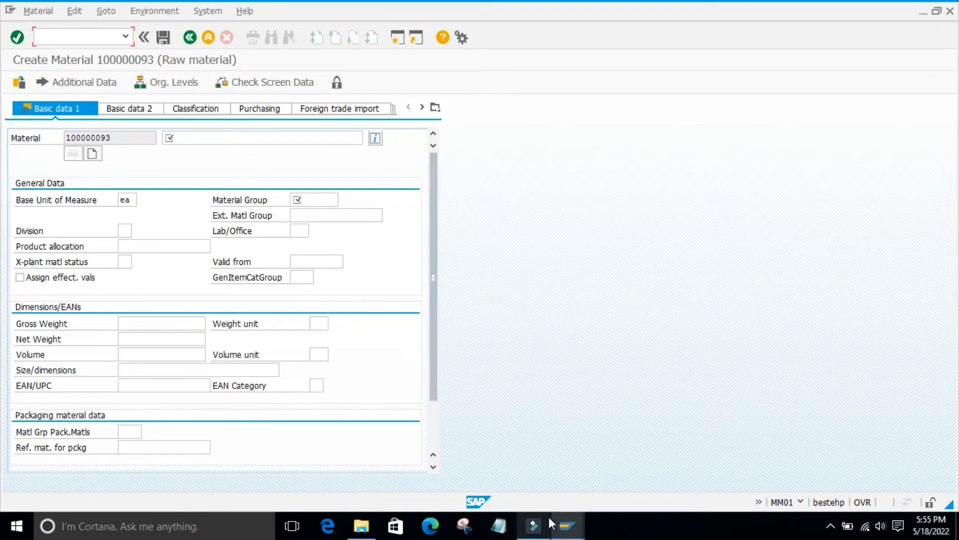
Compare the earlier Create Material session and the group 1 field selection settings, and return to the new material.
{"action": "mouse_move", "coordinate": [567, 526]}
{"action": "left_click", "coordinate": [585, 452]}
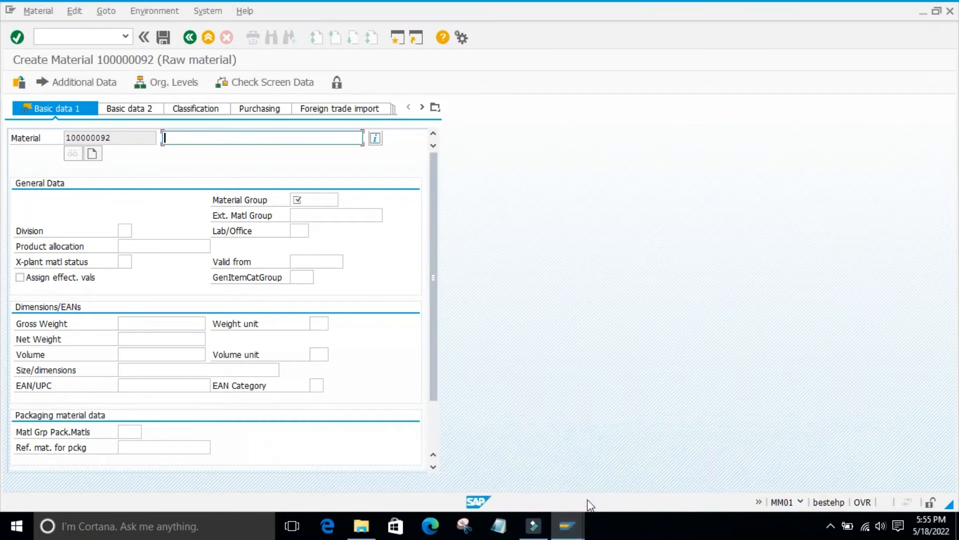
{"action": "left_click", "coordinate": [443, 467]}
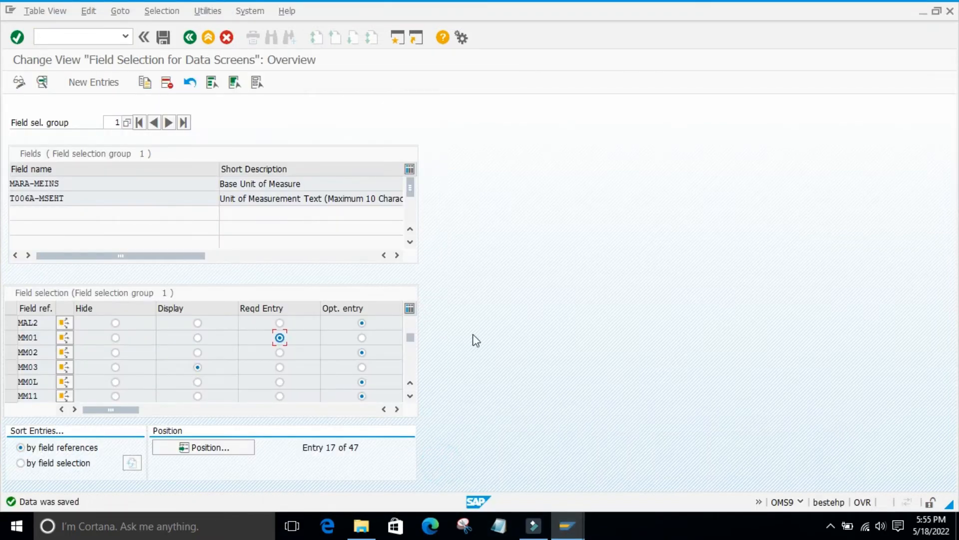
{"action": "left_click", "coordinate": [506, 318]}
{"action": "mouse_move", "coordinate": [567, 526]}
{"action": "left_click", "coordinate": [798, 460]}
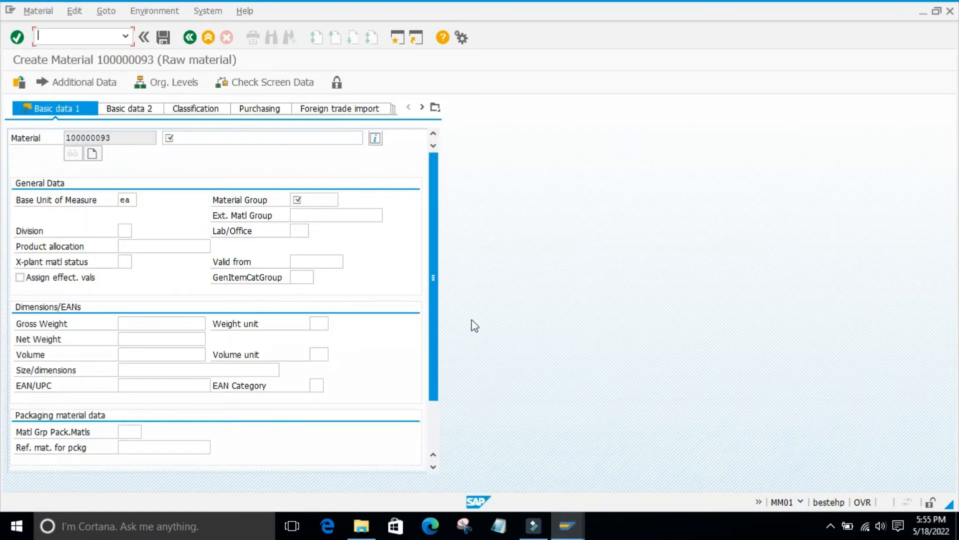
View the list of possible values for the Division field and close it without choosing one.
{"action": "left_click", "coordinate": [117, 231]}
{"action": "left_click", "coordinate": [127, 230]}
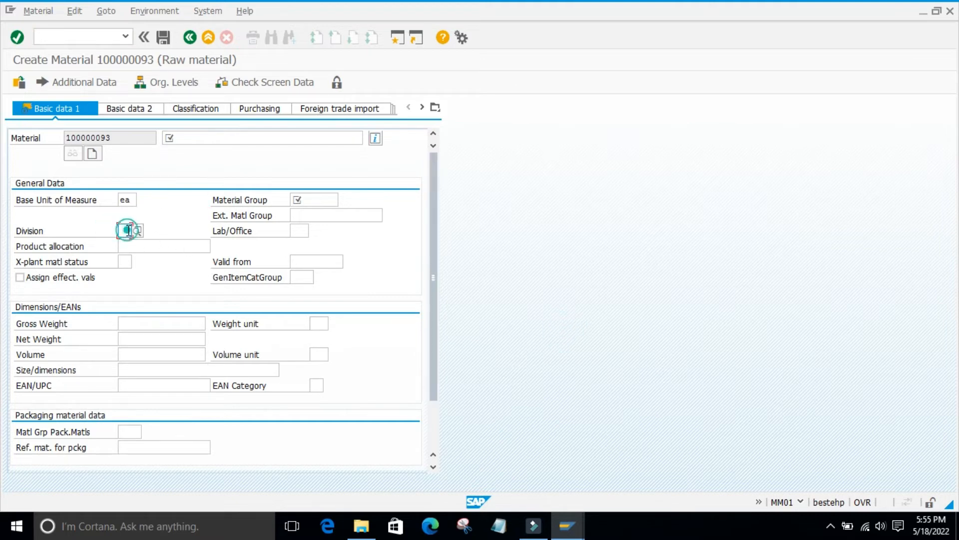
{"action": "left_click", "coordinate": [138, 231]}
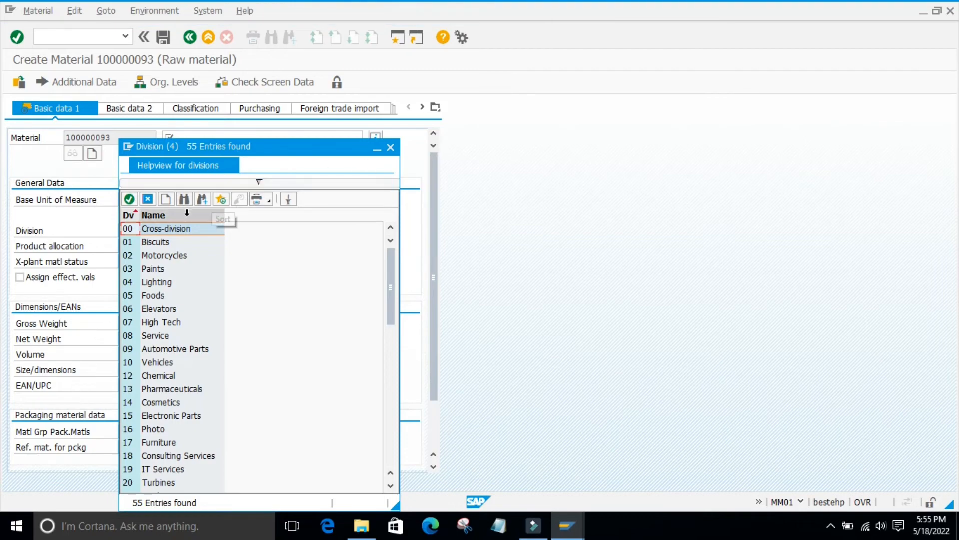
{"action": "left_click", "coordinate": [391, 147]}
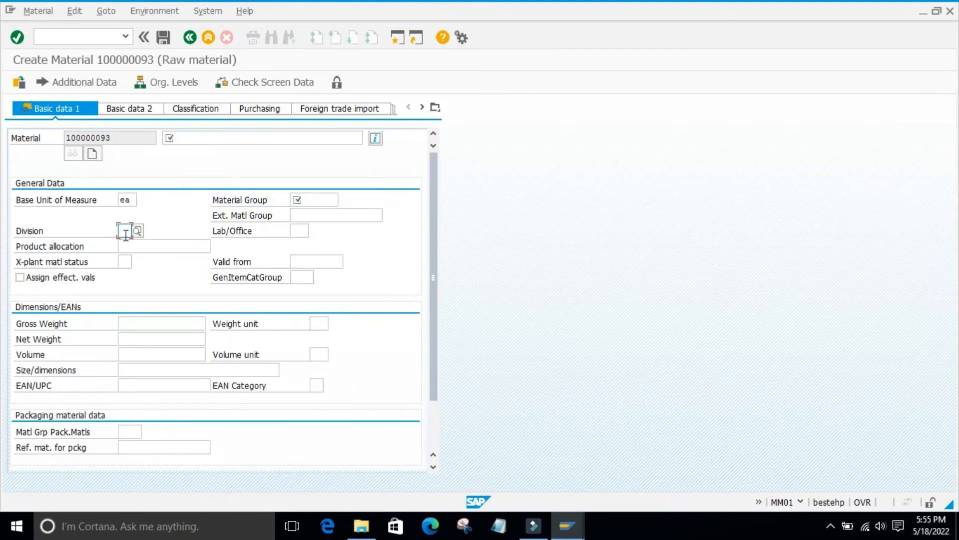
Open the technical information of the Division field and copy its screen field name MARA-SPART.
{"action": "right_click", "coordinate": [125, 231]}
{"action": "left_click", "coordinate": [173, 239]}
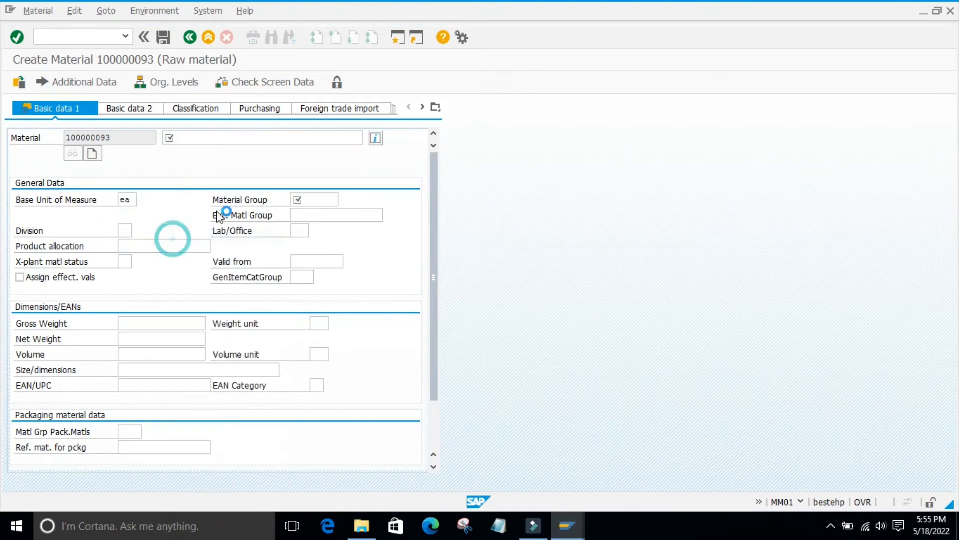
{"action": "left_click", "coordinate": [90, 76]}
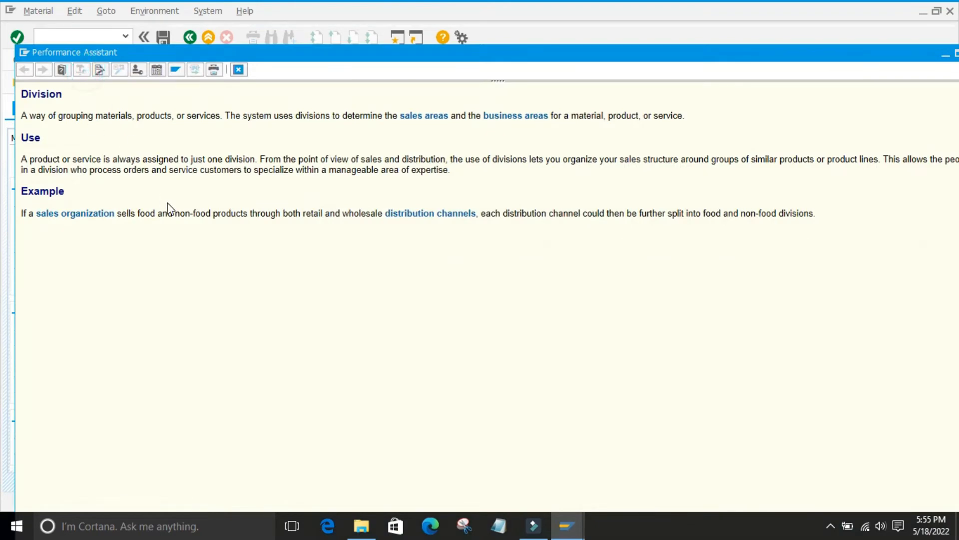
{"action": "left_click_drag", "start_coordinate": [184, 426], "coordinate": [107, 424]}
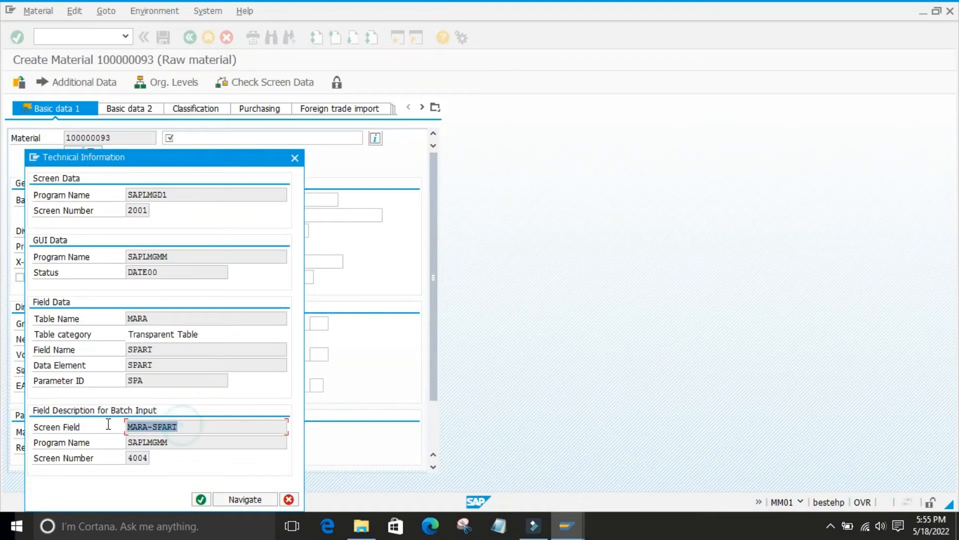
{"action": "left_click", "coordinate": [107, 428]}
{"action": "left_click_drag", "start_coordinate": [183, 426], "coordinate": [122, 430]}
{"action": "key", "text": "ctrl+c"}
{"action": "left_click", "coordinate": [295, 158]}
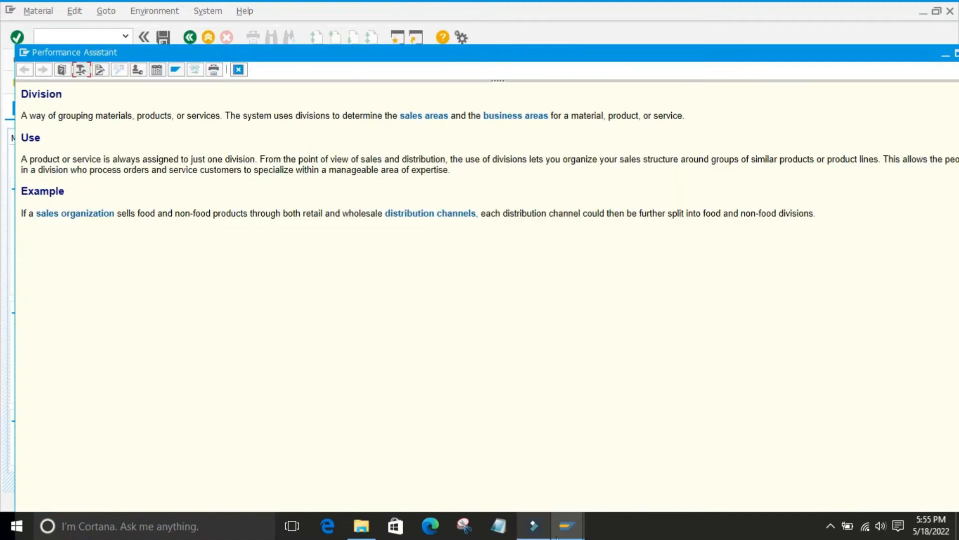
Open Assign Fields to Field Selection Groups in the customizing session and position the list on MARA-SPART.
{"action": "mouse_move", "coordinate": [567, 527]}
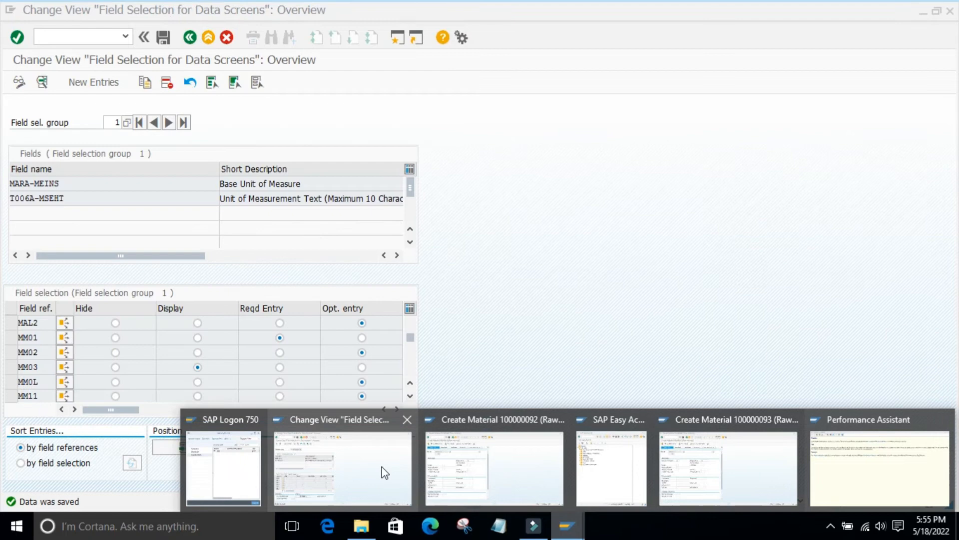
{"action": "left_click", "coordinate": [383, 471]}
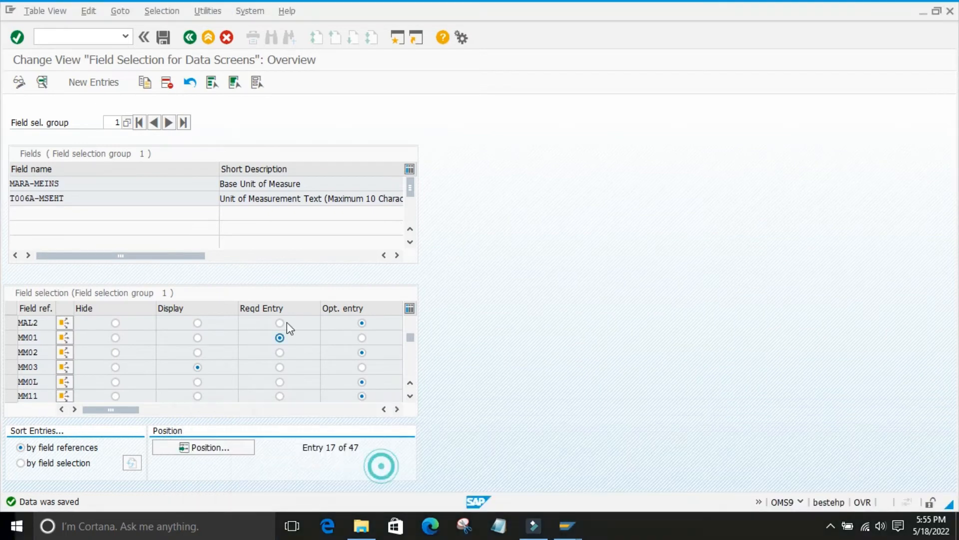
{"action": "left_click", "coordinate": [190, 37]}
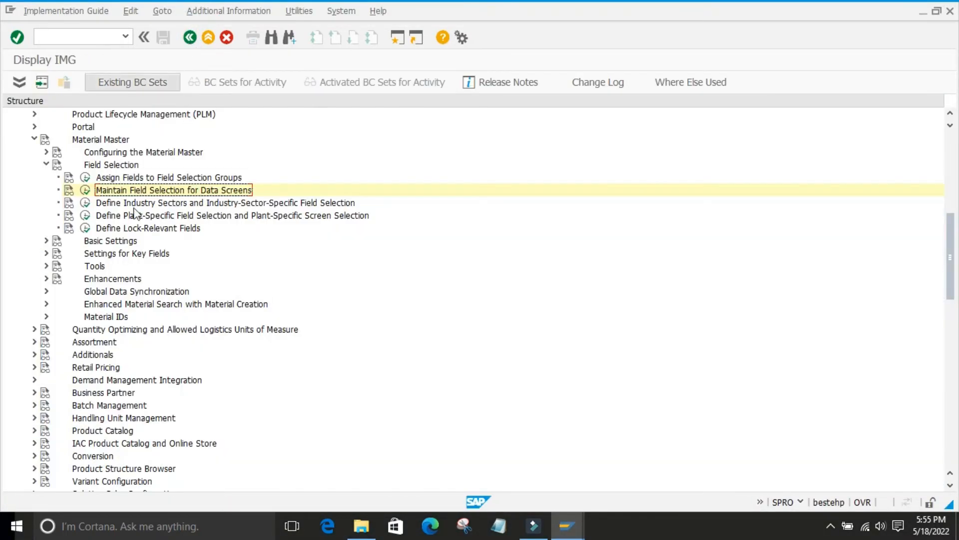
{"action": "left_click", "coordinate": [85, 177]}
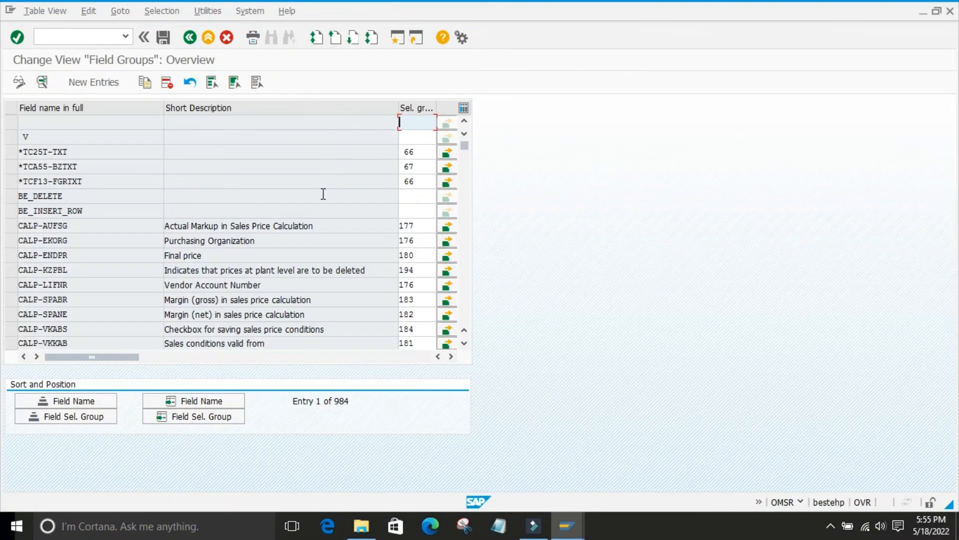
{"action": "left_click", "coordinate": [193, 400]}
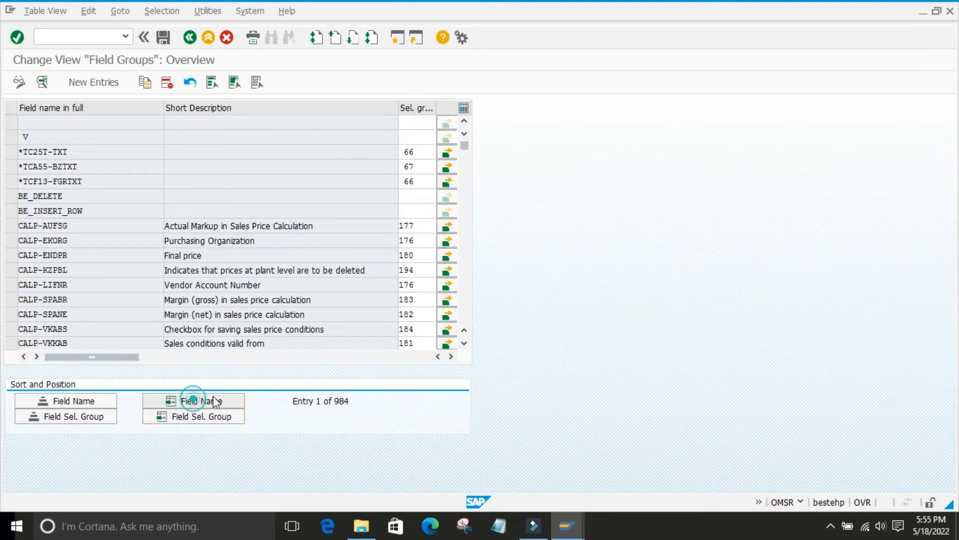
{"action": "key", "text": "ctrl+v"}
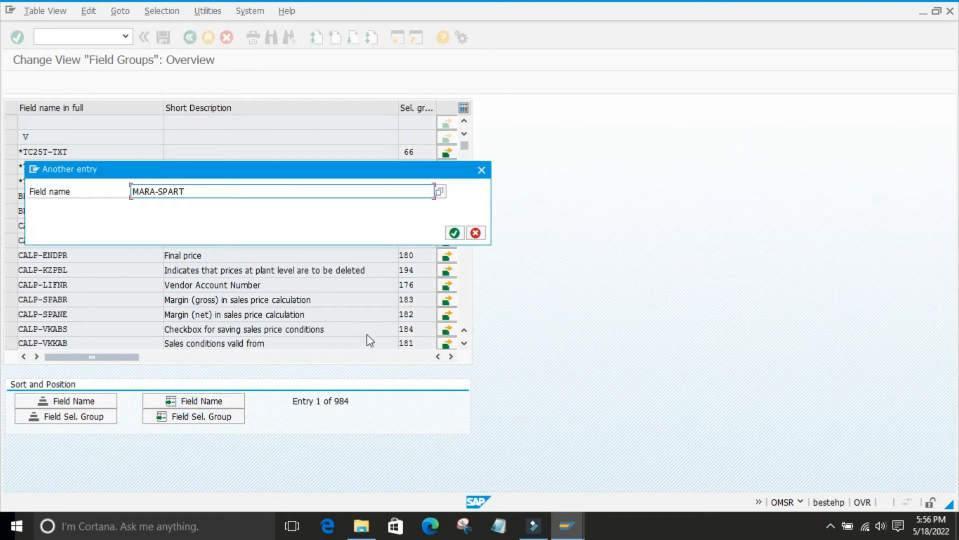
{"action": "left_click", "coordinate": [454, 233]}
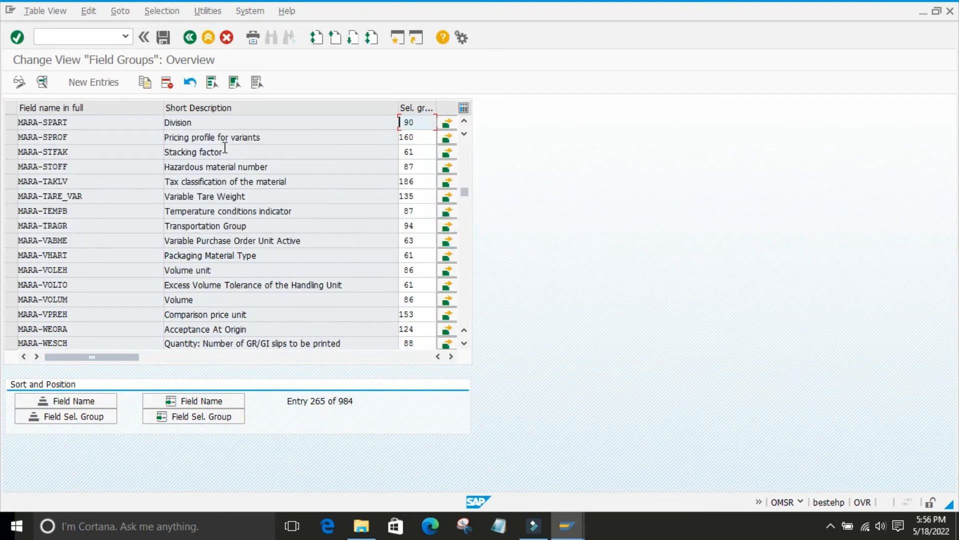
Examine the MARA-SPART field attributes and its group's field selection settings, and return to the Implementation Guide.
{"action": "double_click", "coordinate": [420, 126]}
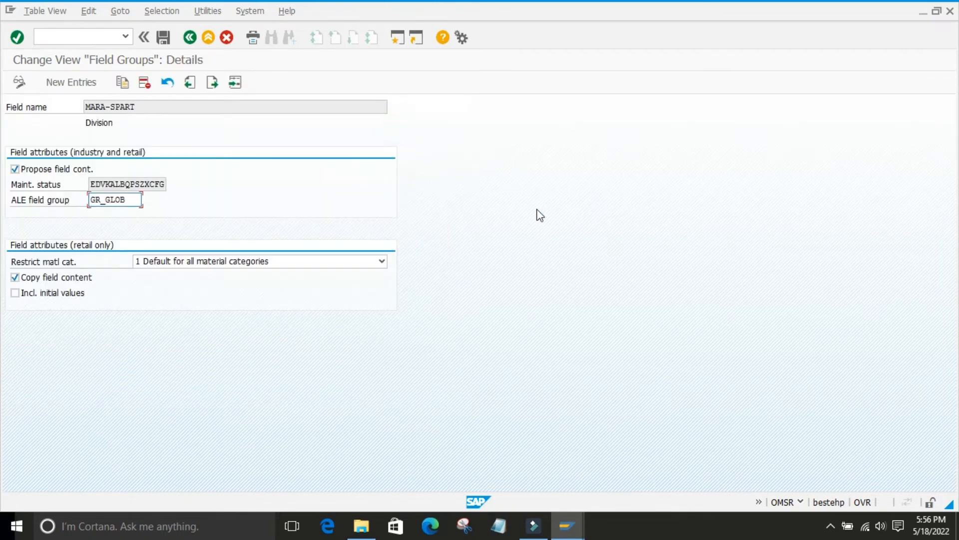
{"action": "left_click", "coordinate": [193, 43]}
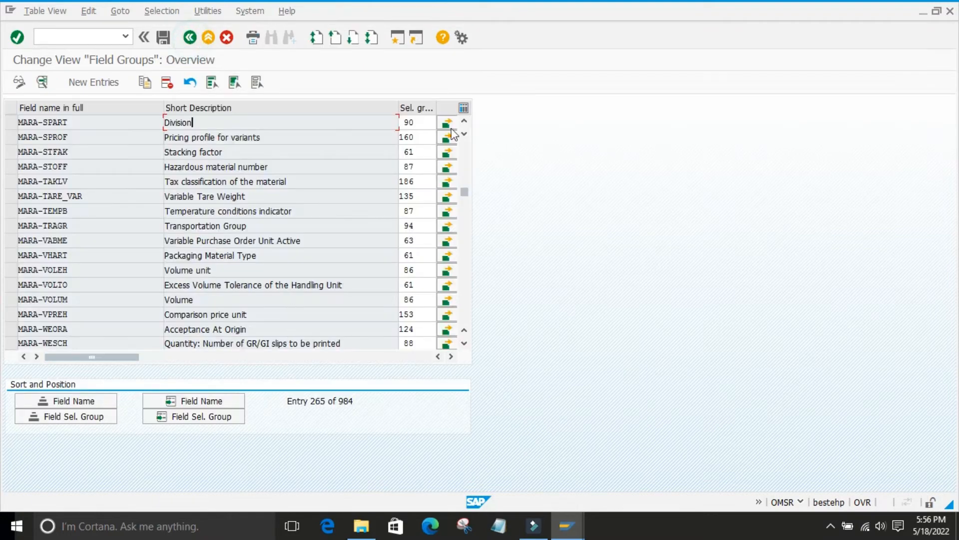
{"action": "left_click", "coordinate": [447, 124]}
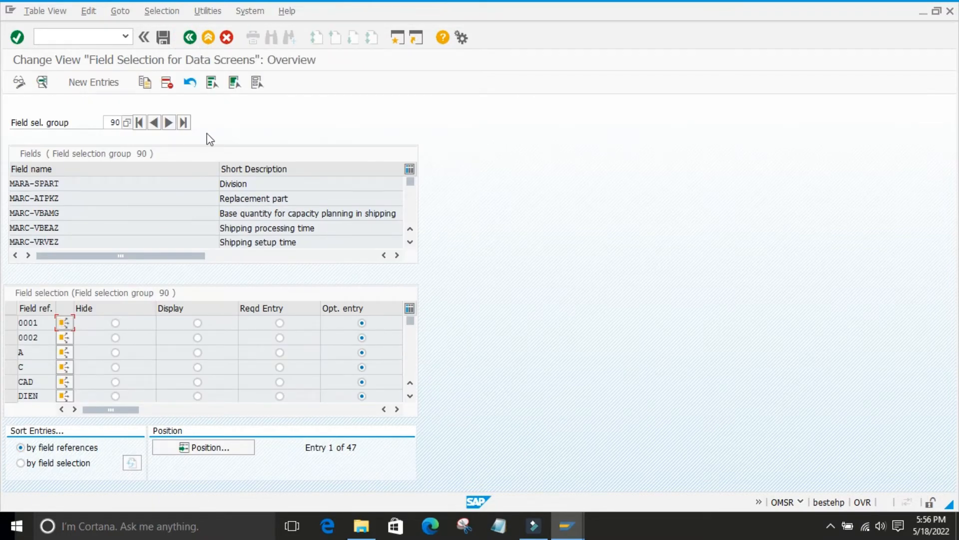
{"action": "left_click", "coordinate": [191, 37]}
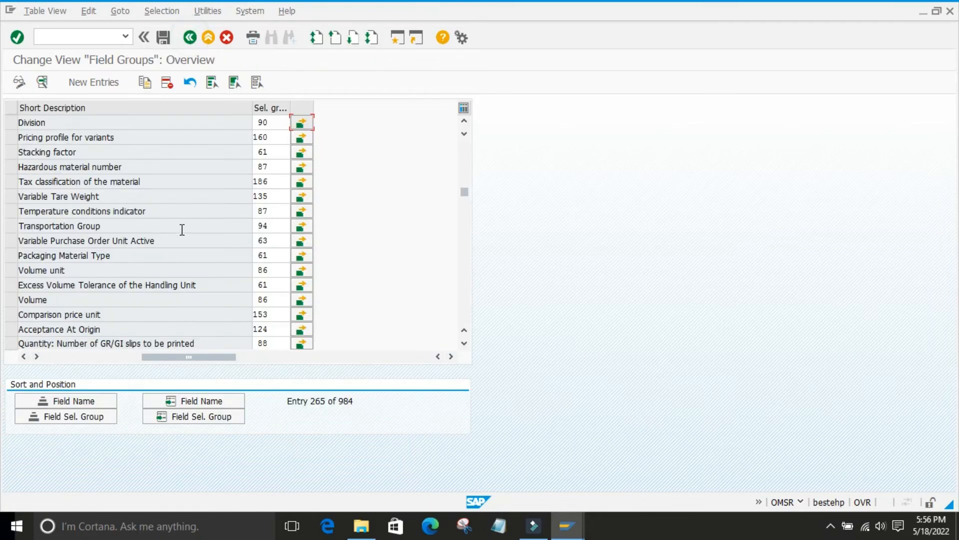
{"action": "left_click", "coordinate": [190, 37]}
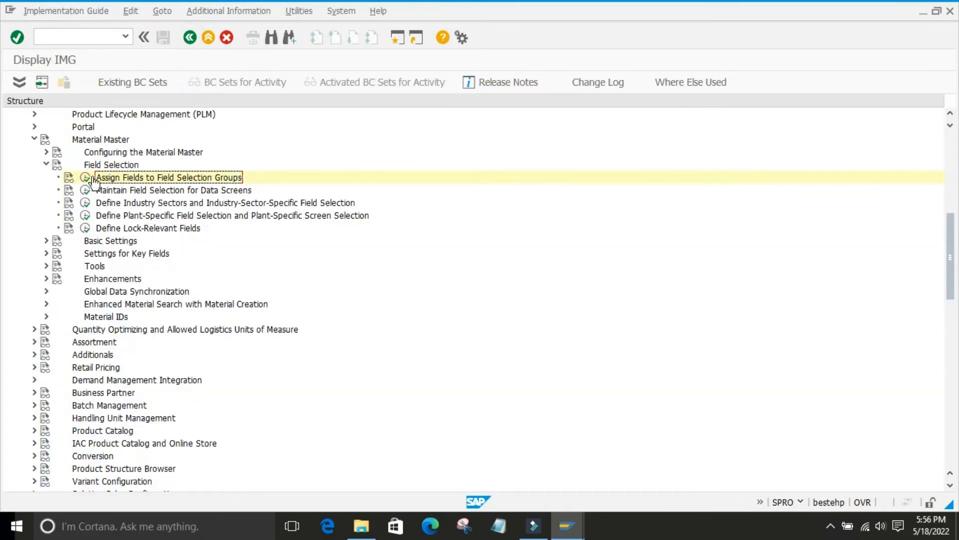
Open Assign Fields to Field Selection Groups, position the list on MARA-SPART, and open the field selection maintenance of its group.
{"action": "left_click", "coordinate": [85, 177]}
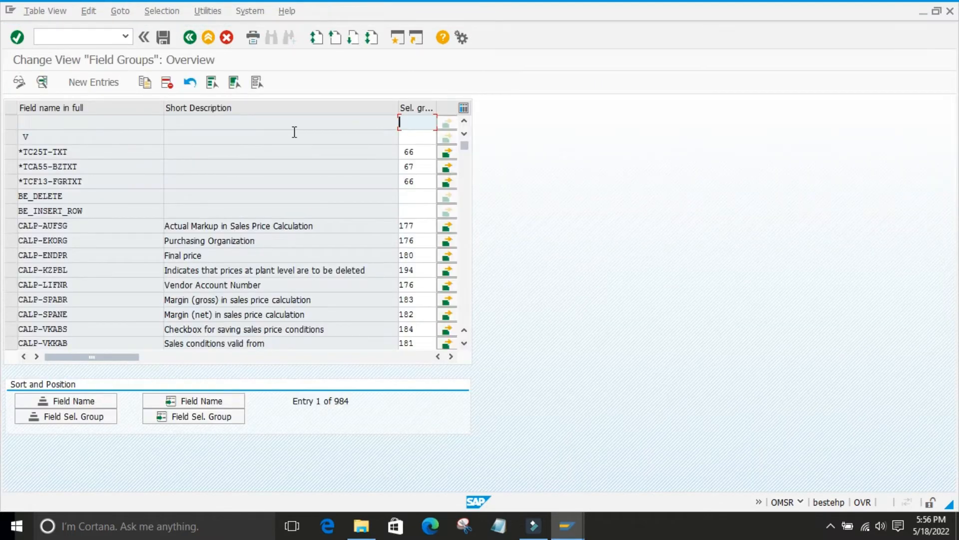
{"action": "left_click", "coordinate": [188, 401]}
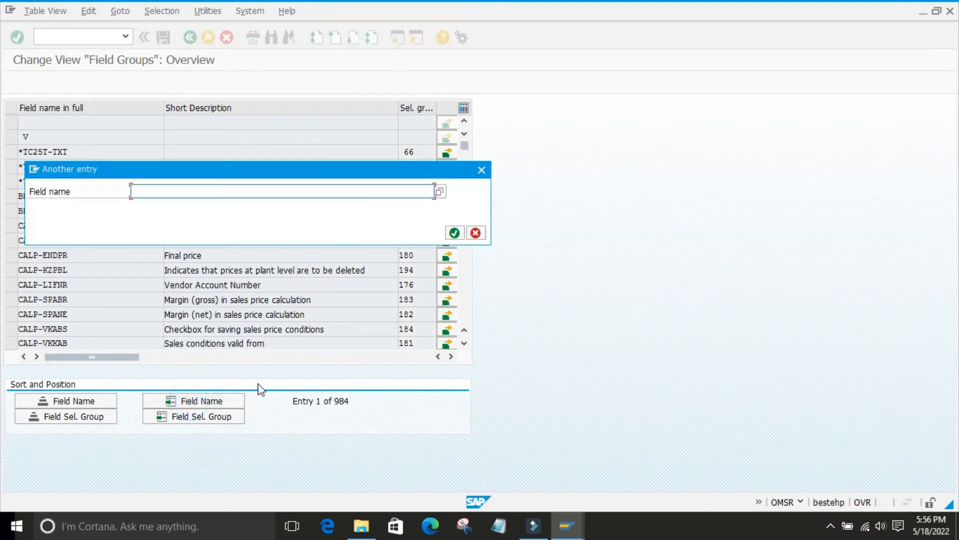
{"action": "type", "text": "MARA-BPART"}
{"action": "left_click", "coordinate": [454, 233]}
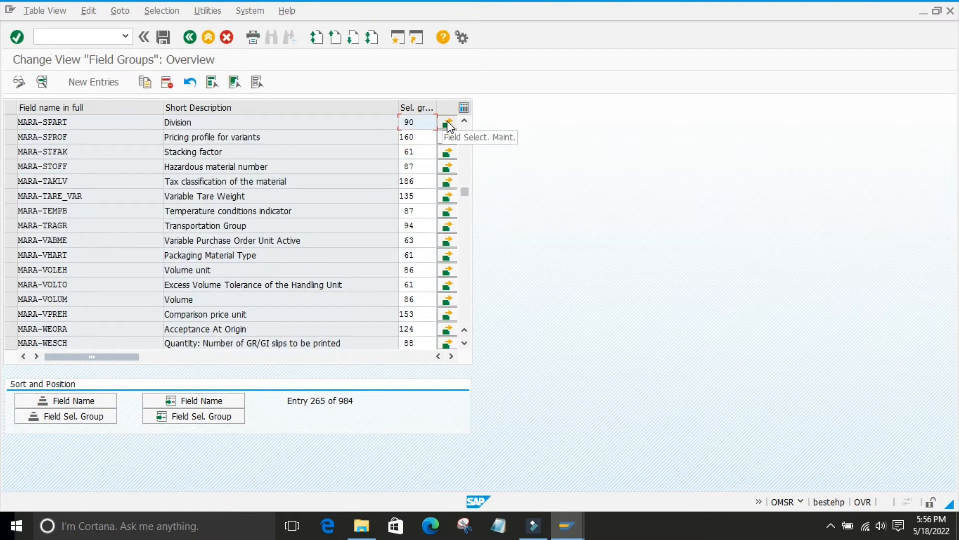
{"action": "left_click", "coordinate": [448, 125]}
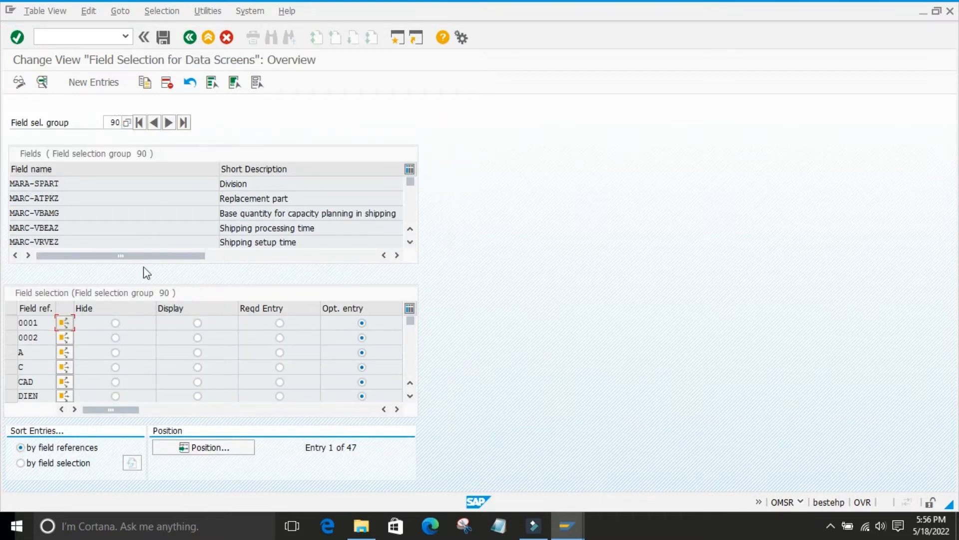
Set field reference MM01 to required entry in field selection group 90 and save the change.
{"action": "scroll", "coordinate": [244, 380], "scroll_direction": "down", "scroll_amount": 4}
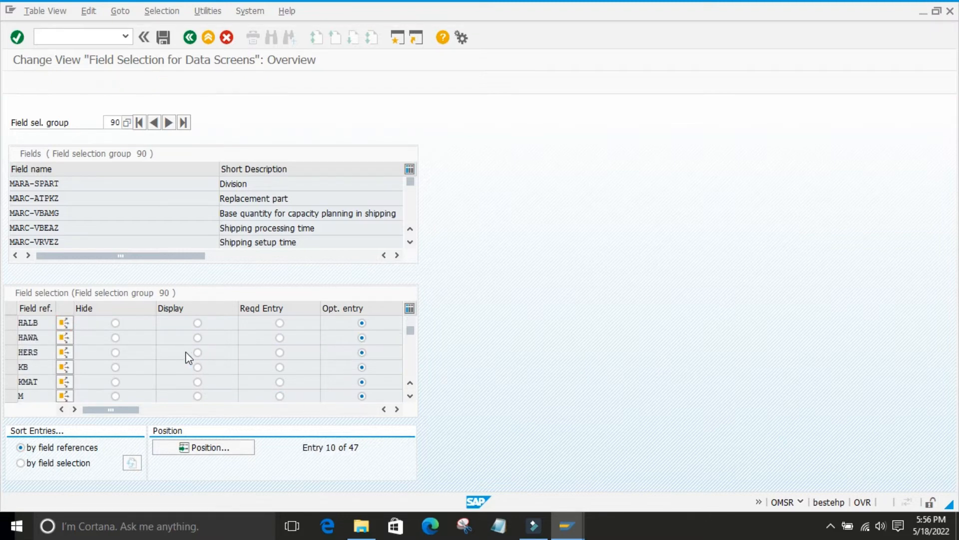
{"action": "scroll", "coordinate": [171, 334], "scroll_direction": "down", "scroll_amount": 1}
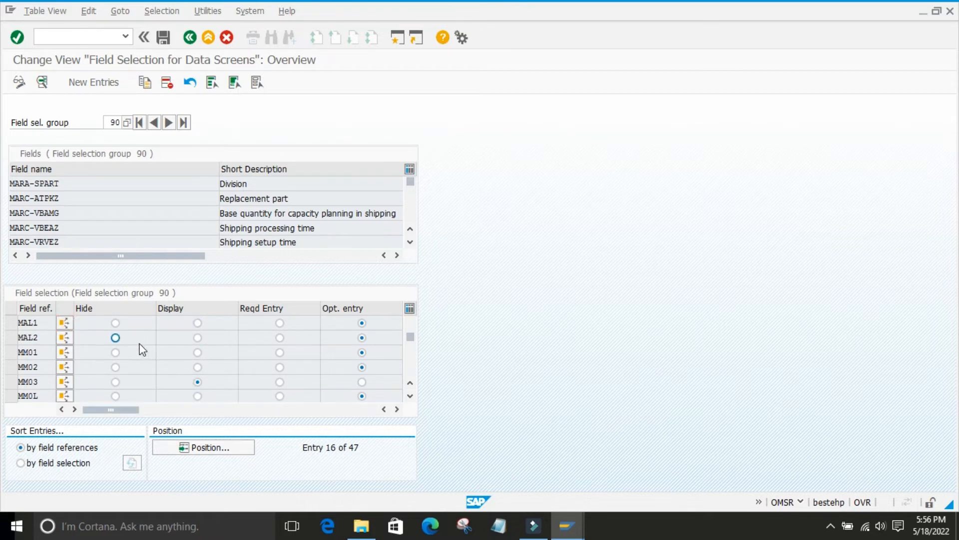
{"action": "scroll", "coordinate": [142, 350], "scroll_direction": "down", "scroll_amount": 1}
{"action": "scroll", "coordinate": [150, 352], "scroll_direction": "down", "scroll_amount": 1}
{"action": "scroll", "coordinate": [282, 387], "scroll_direction": "up", "scroll_amount": 1}
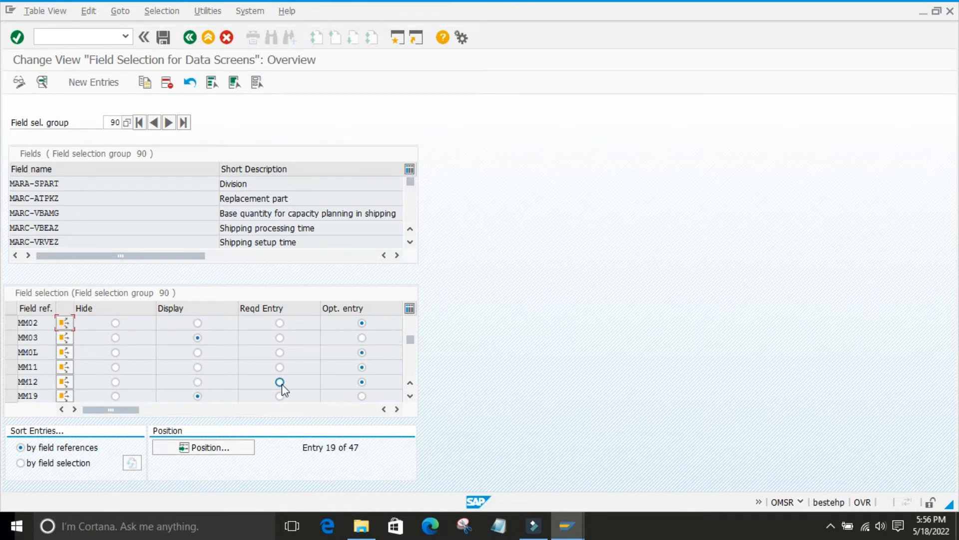
{"action": "scroll", "coordinate": [282, 384], "scroll_direction": "up", "scroll_amount": 1}
{"action": "left_click", "coordinate": [279, 352]}
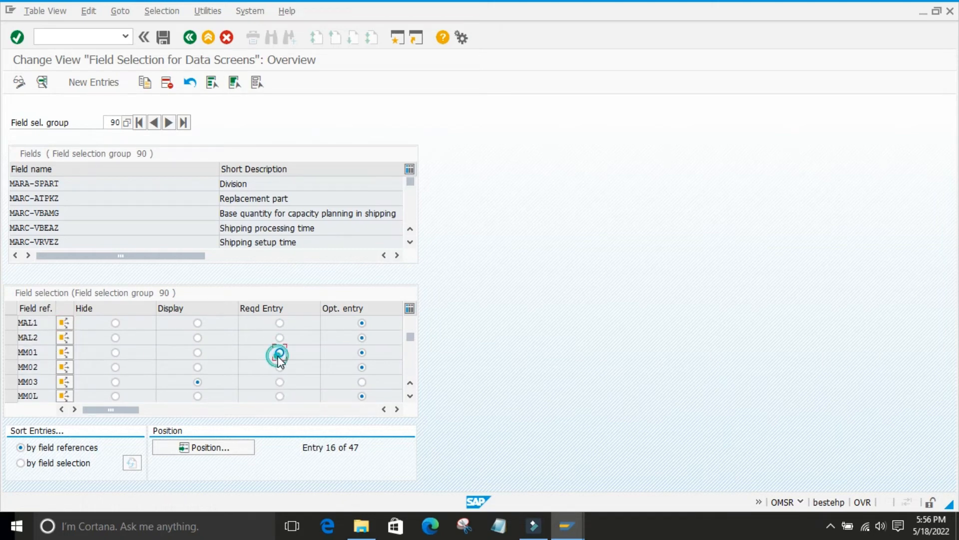
{"action": "left_click", "coordinate": [162, 37]}
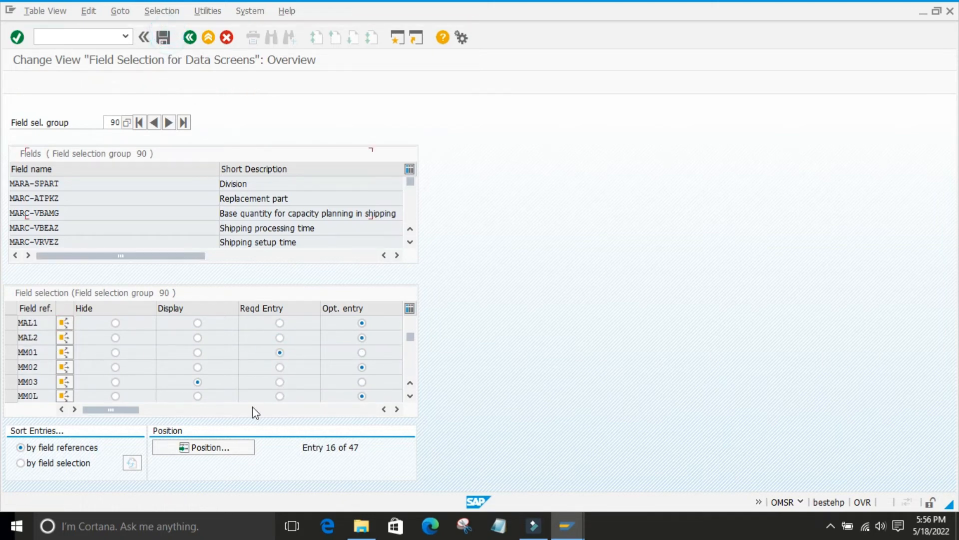
{"action": "left_click", "coordinate": [172, 238]}
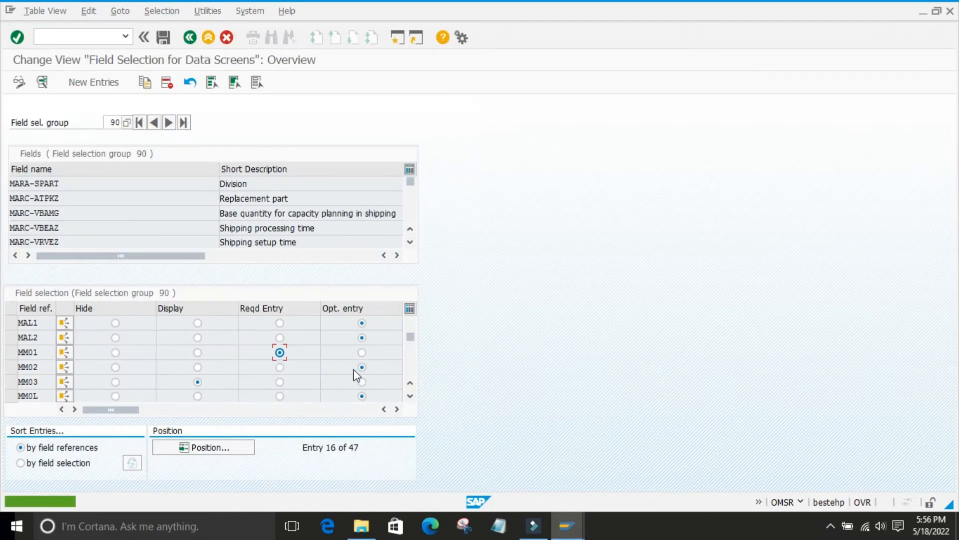
Switch to the open Create Material session and restart it with transaction MM01.
{"action": "mouse_move", "coordinate": [567, 532]}
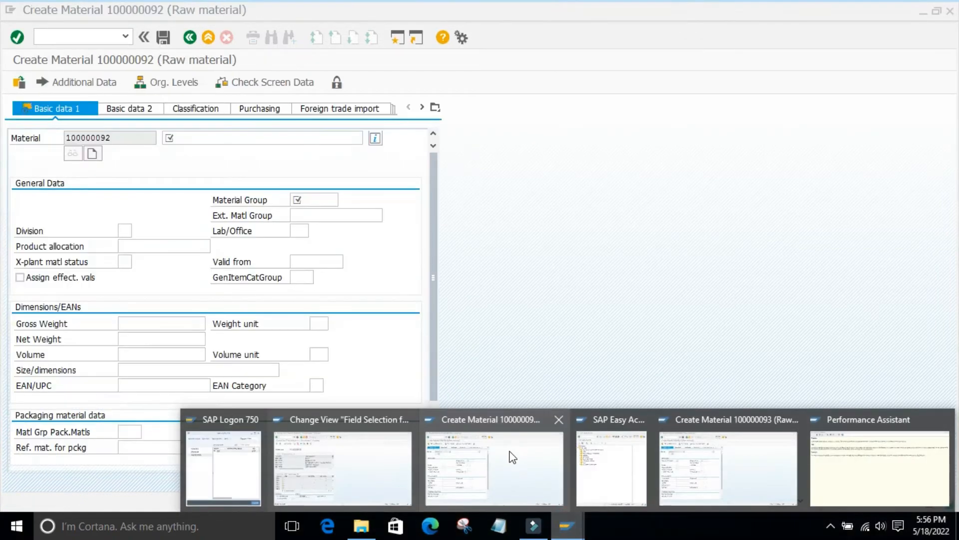
{"action": "left_click", "coordinate": [512, 456]}
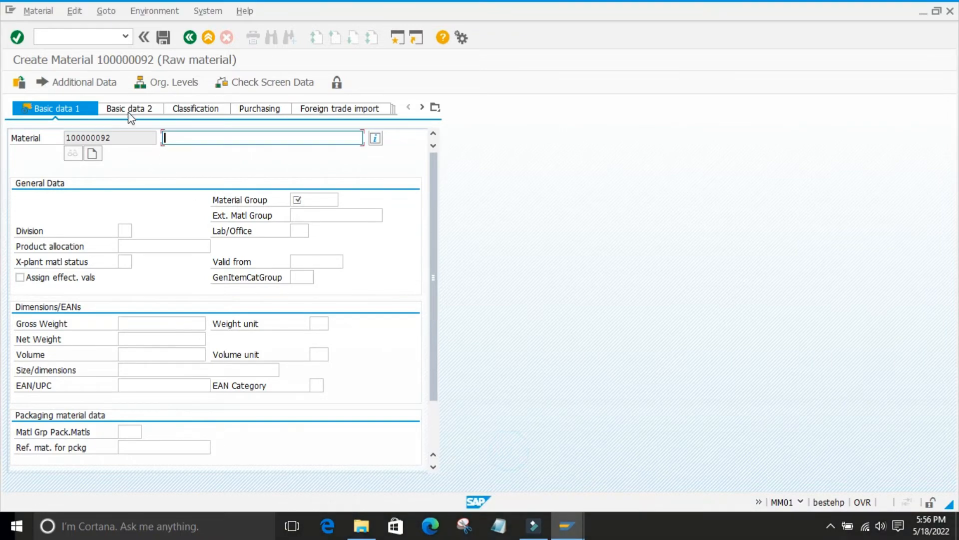
{"action": "left_click", "coordinate": [79, 38]}
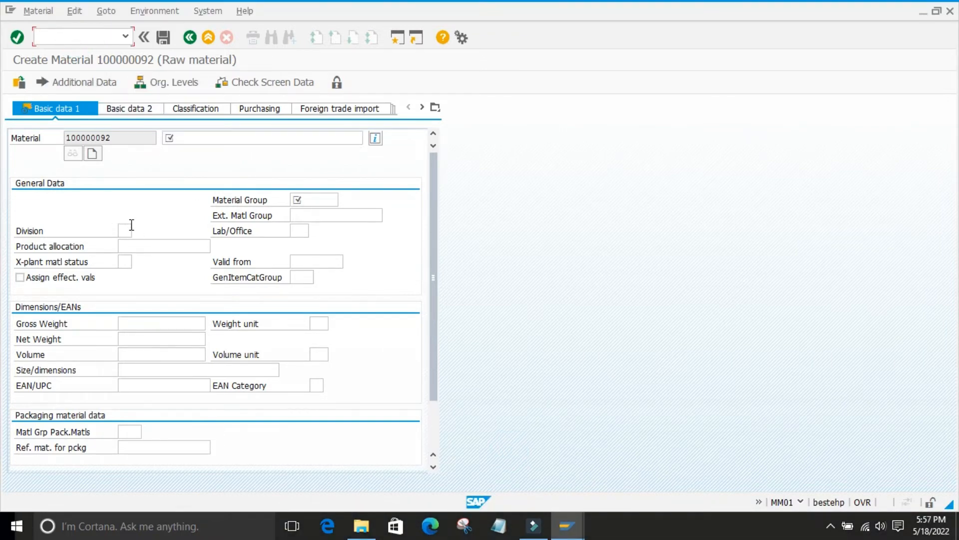
{"action": "key", "text": "Return"}
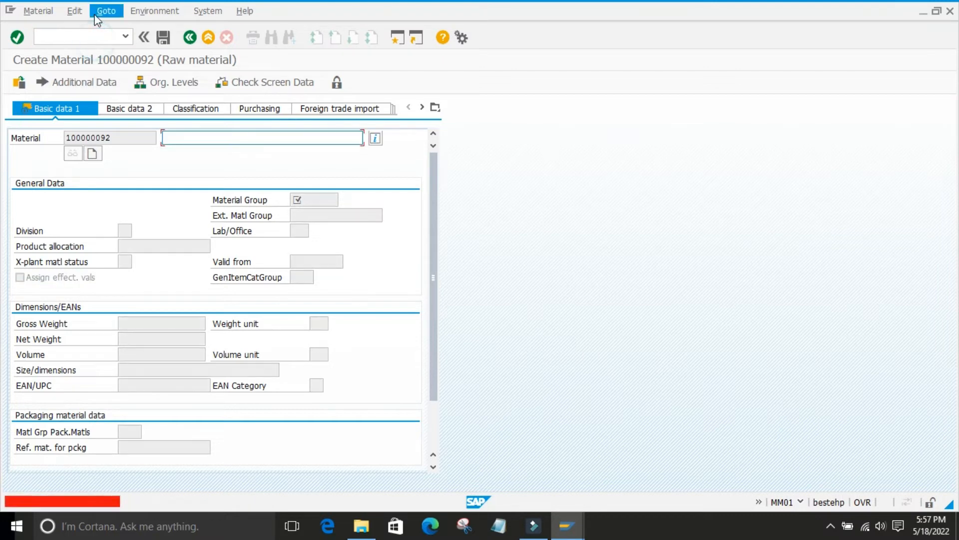
{"action": "left_click", "coordinate": [93, 34]}
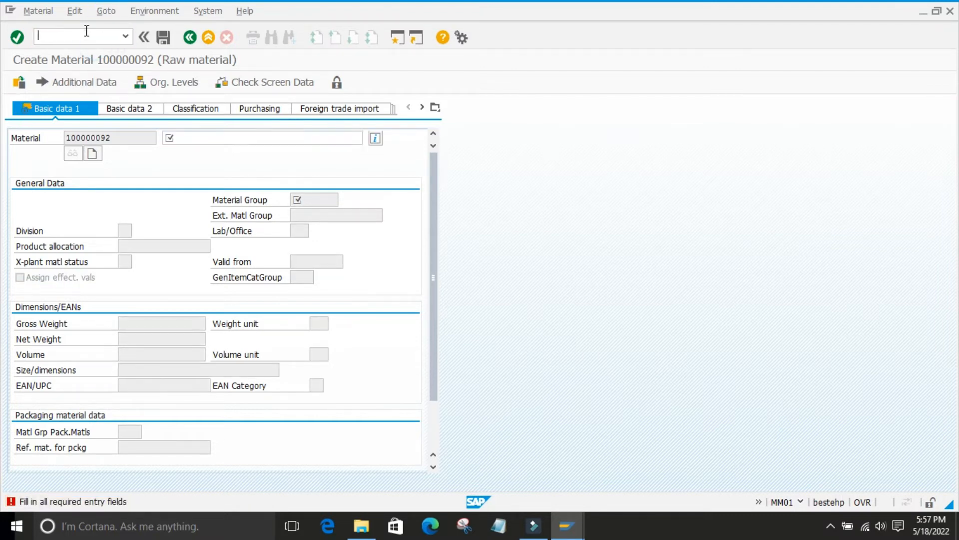
{"action": "type", "text": "/nmm01"}
{"action": "key", "text": "Return"}
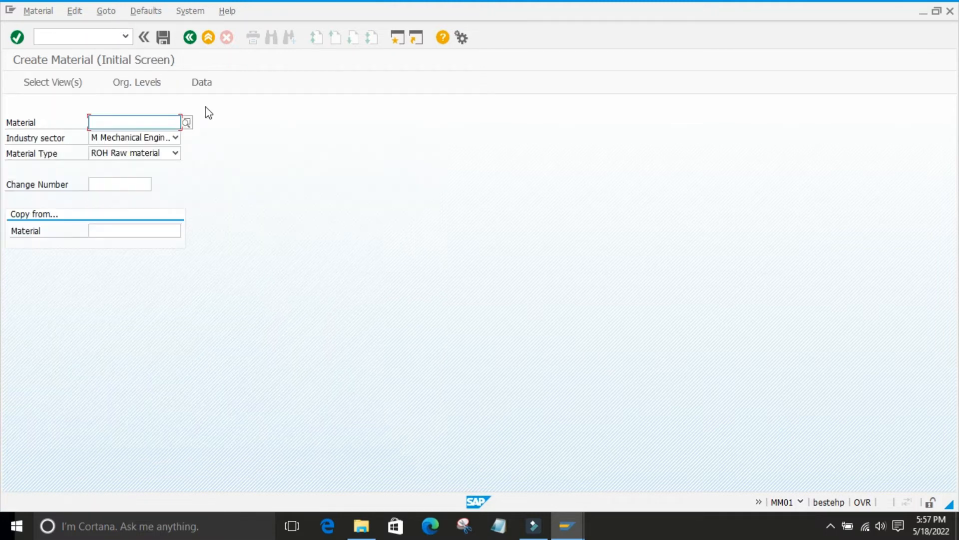
Start the raw material with only the Basic Data 1 view selected and go to its Division field.
{"action": "key", "text": "Return"}
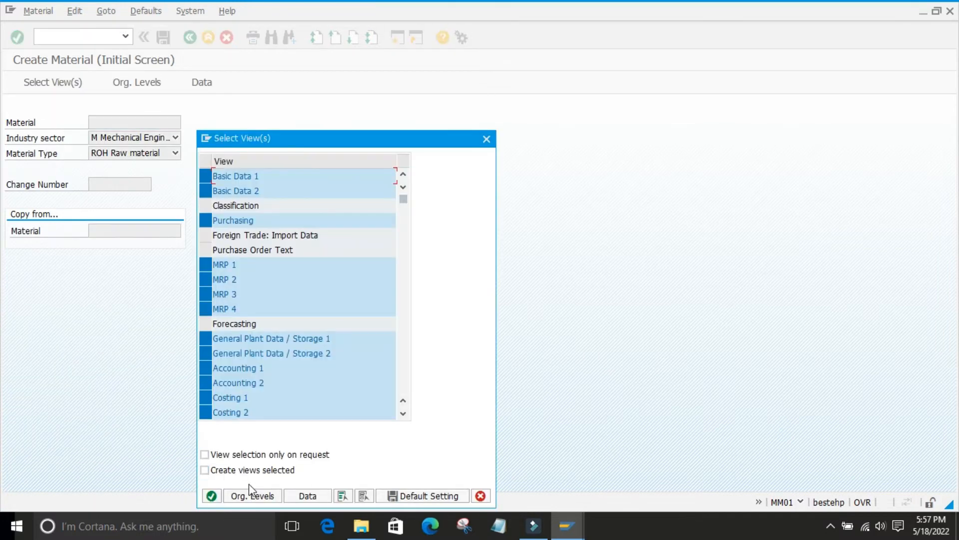
{"action": "left_click", "coordinate": [363, 495]}
{"action": "left_click", "coordinate": [206, 176]}
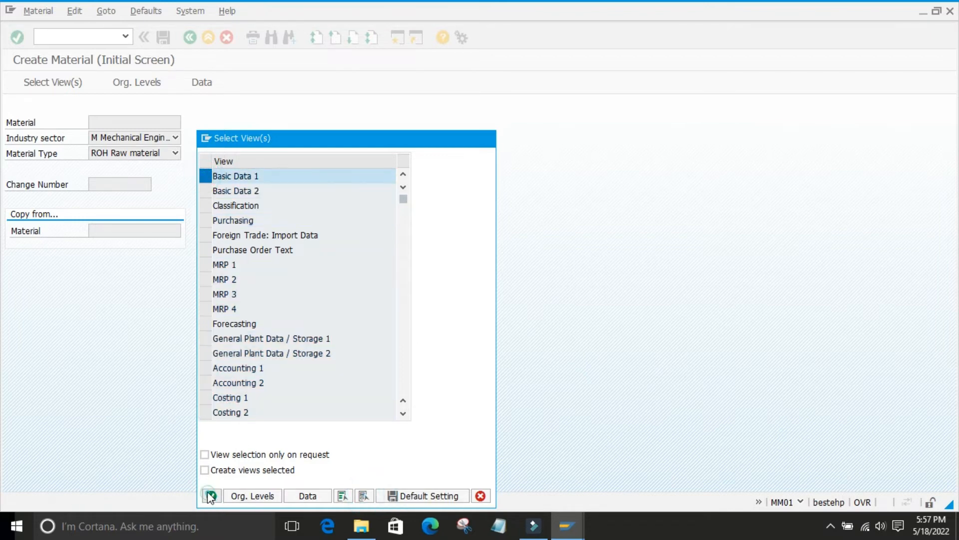
{"action": "left_click", "coordinate": [211, 496]}
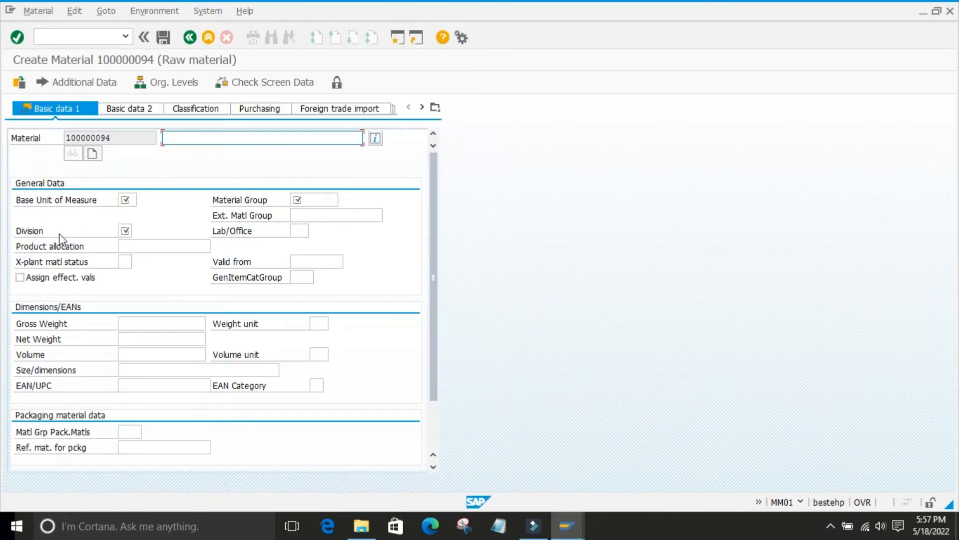
{"action": "left_click", "coordinate": [125, 231]}
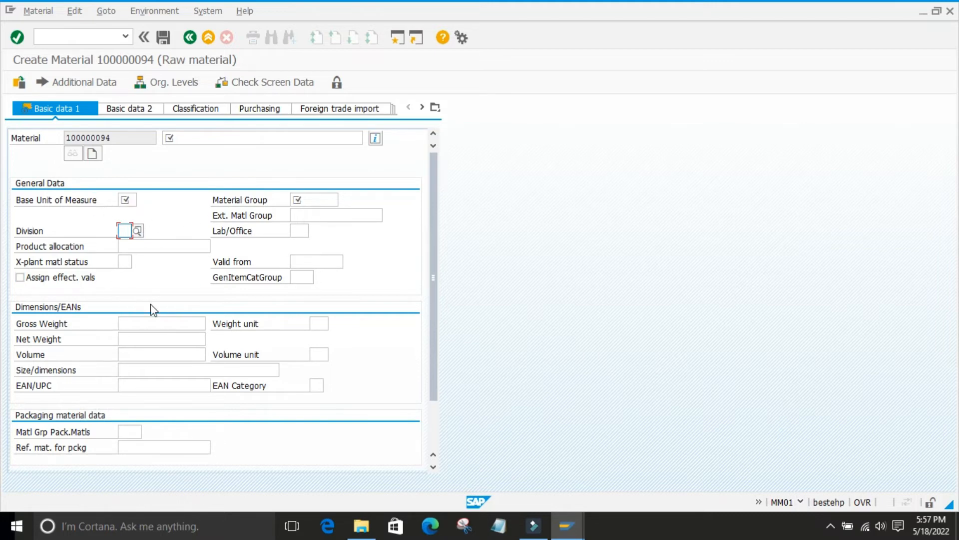
{"action": "scroll", "coordinate": [156, 340], "scroll_direction": "down", "scroll_amount": 2}
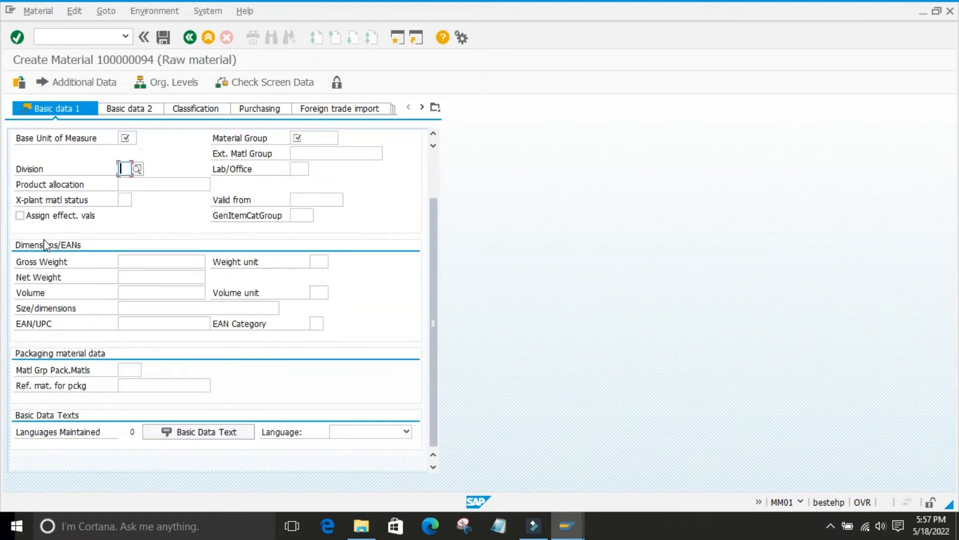
{"action": "scroll", "coordinate": [89, 275], "scroll_direction": "up", "scroll_amount": 2}
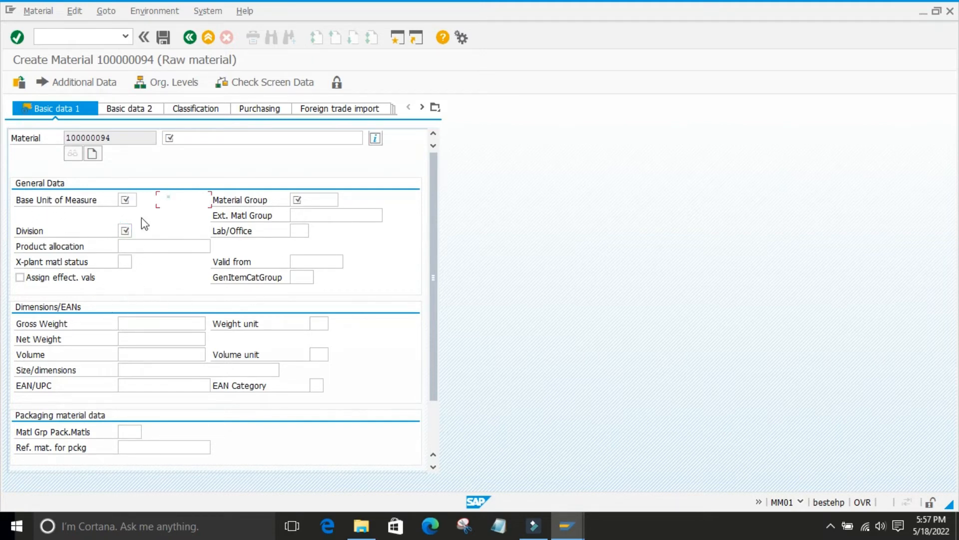
{"action": "left_click", "coordinate": [165, 199]}
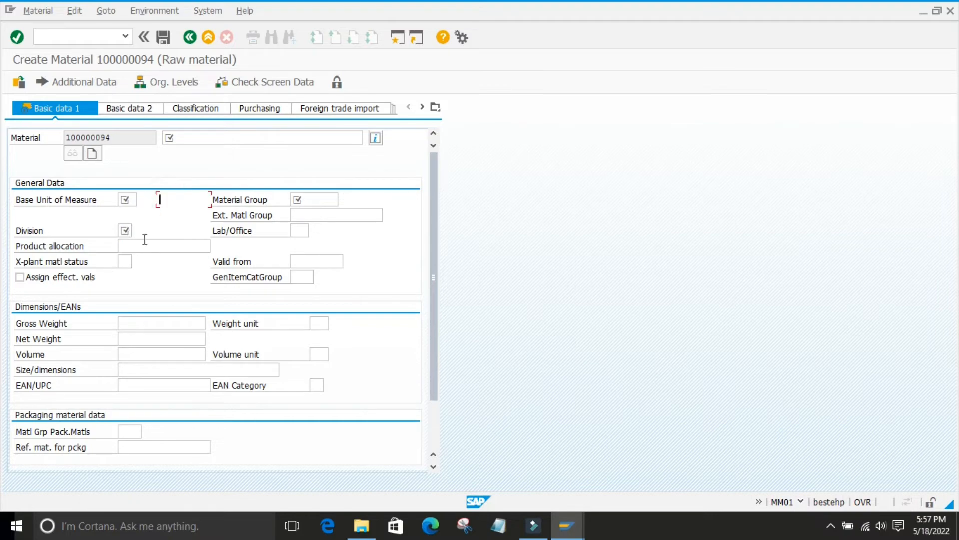
Switch to the field selection session for group 90, set field reference MM01 to optional entry, and save.
{"action": "left_click", "coordinate": [567, 524]}
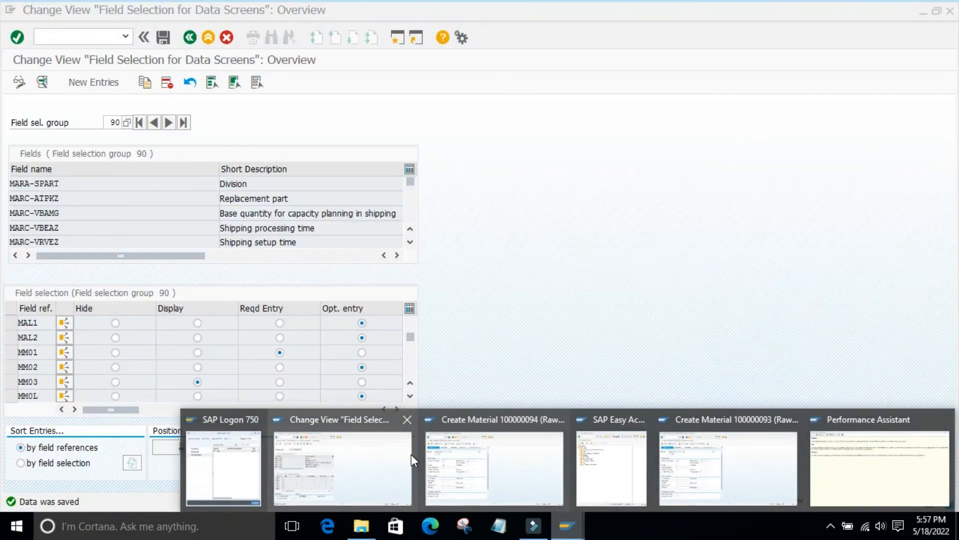
{"action": "left_click", "coordinate": [344, 456]}
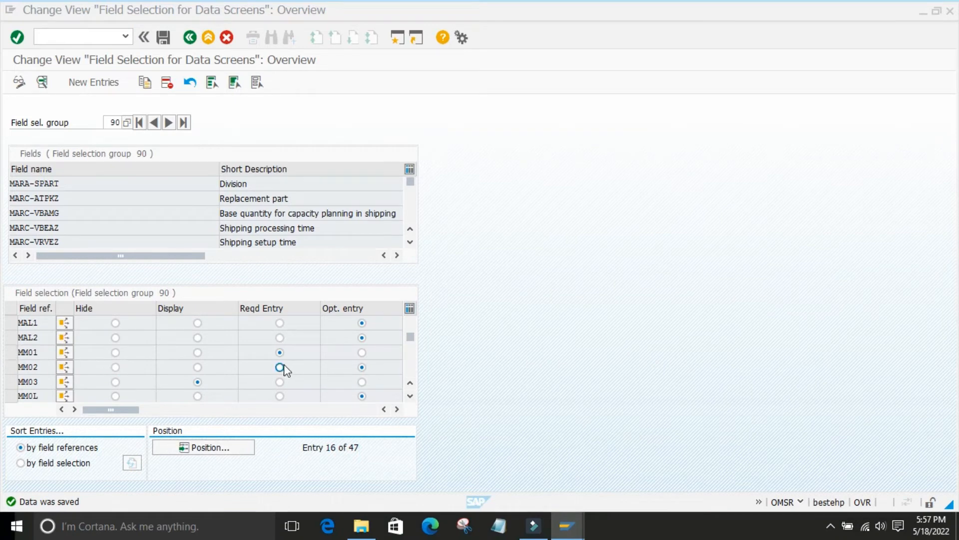
{"action": "left_click", "coordinate": [362, 352]}
{"action": "left_click", "coordinate": [163, 36]}
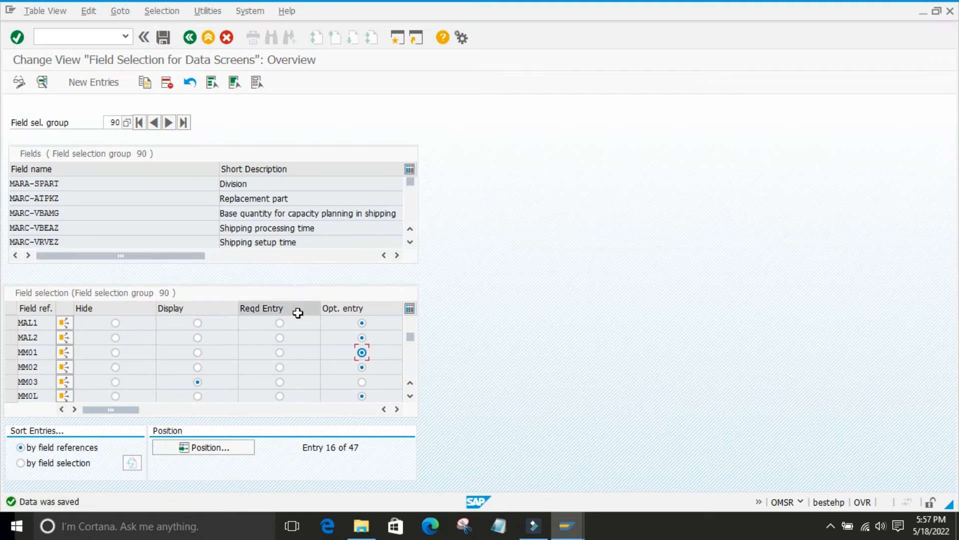
{"action": "left_click", "coordinate": [163, 37]}
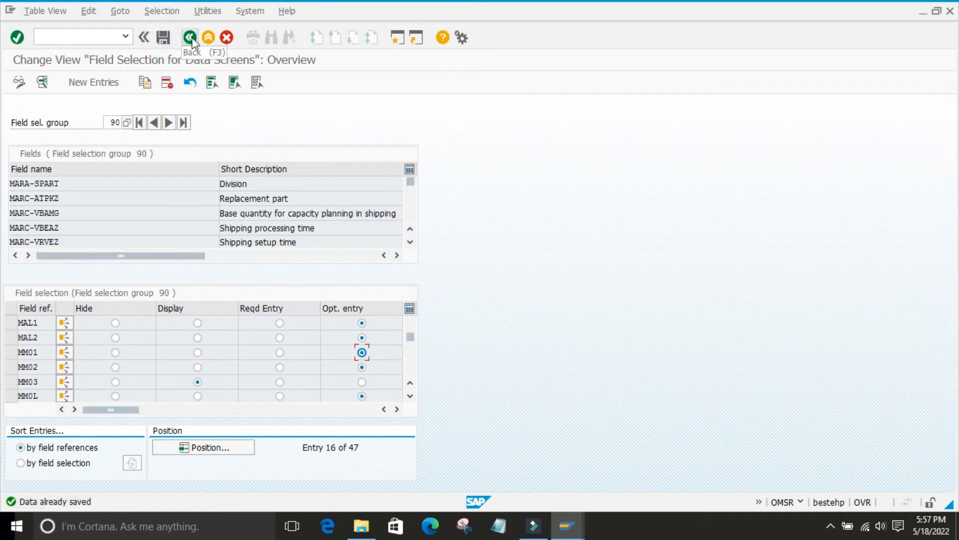
{"action": "left_click", "coordinate": [163, 38]}
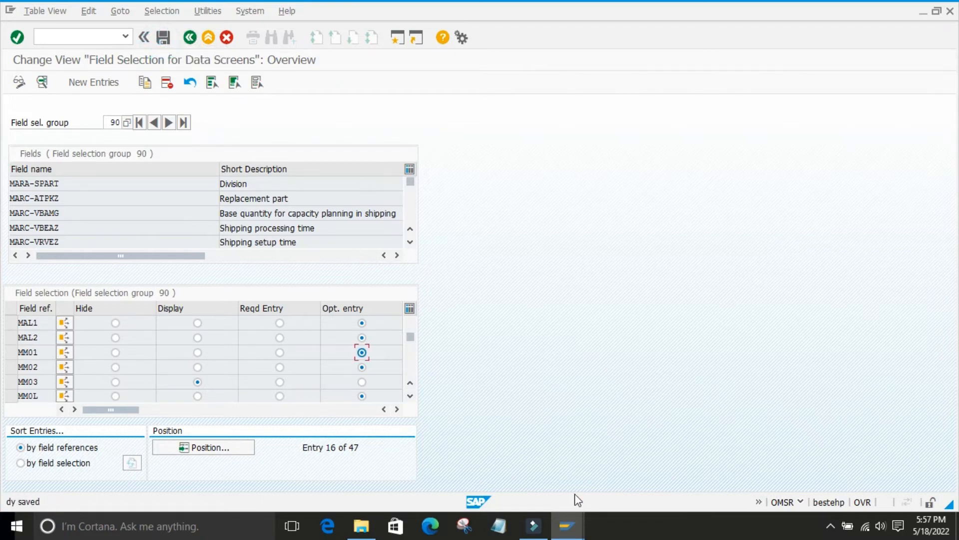
Restart transaction MM01 in the session of material 100000093 and bring up the view selection for the raw material.
{"action": "mouse_move", "coordinate": [567, 525]}
{"action": "left_click", "coordinate": [704, 470]}
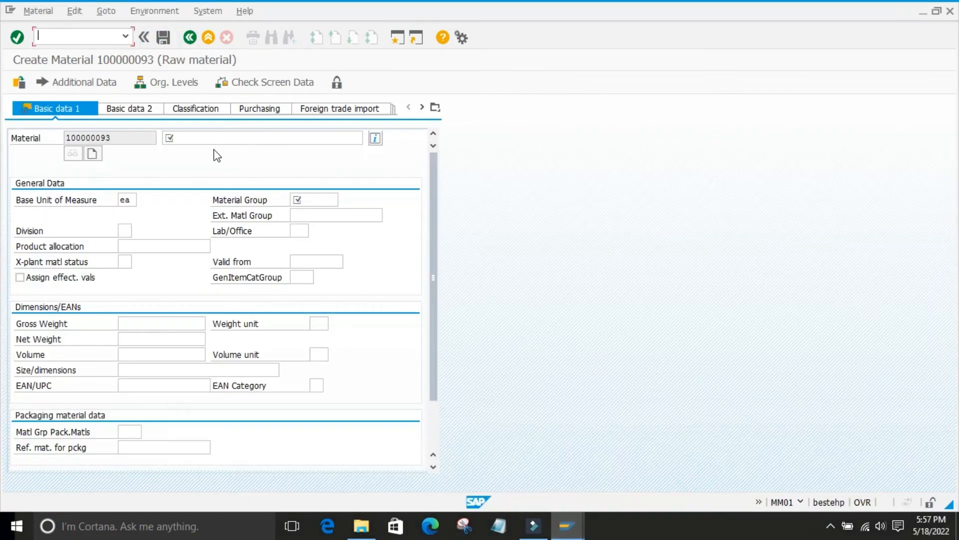
{"action": "left_click", "coordinate": [89, 33]}
{"action": "key", "text": "Return"}
{"action": "type", "text": "/nm"}
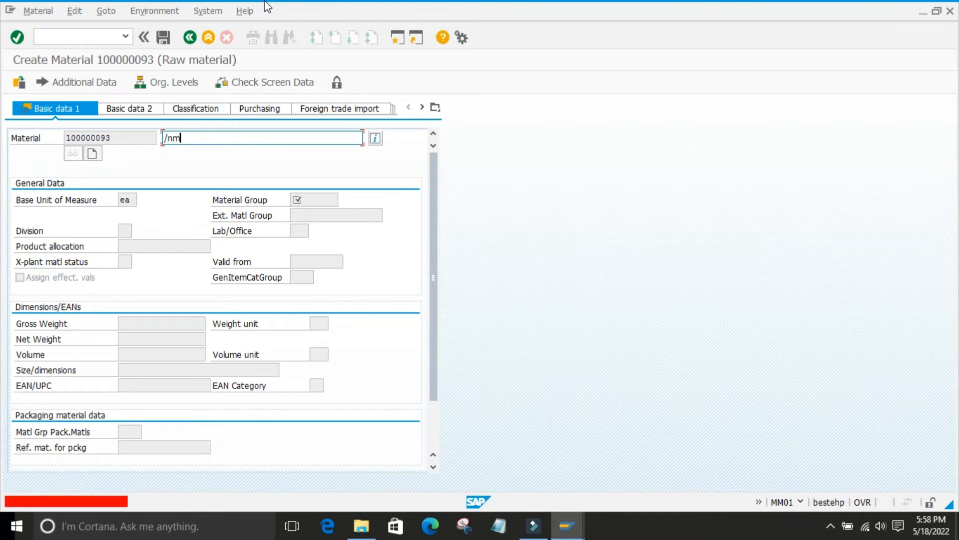
{"action": "left_click", "coordinate": [70, 36]}
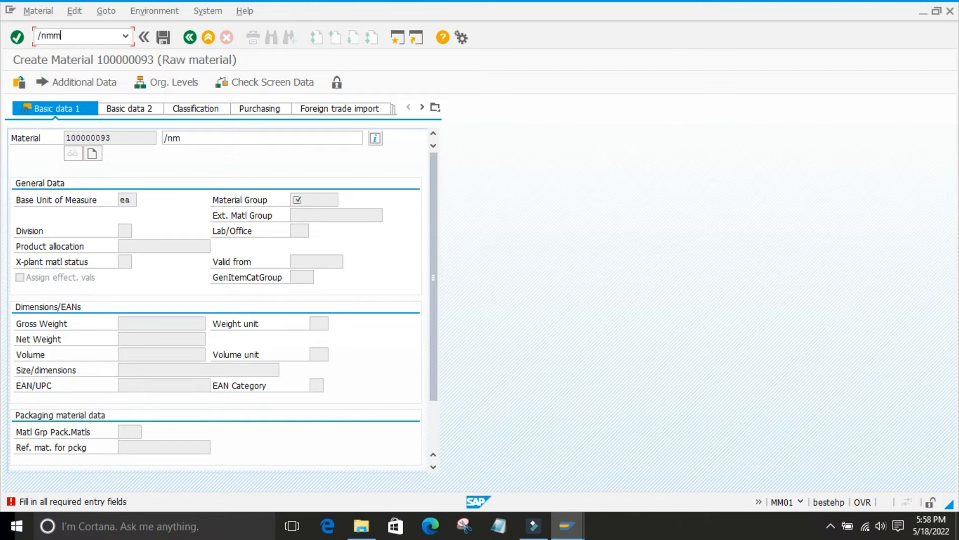
{"action": "type", "text": "/nmm01"}
{"action": "key", "text": "Return"}
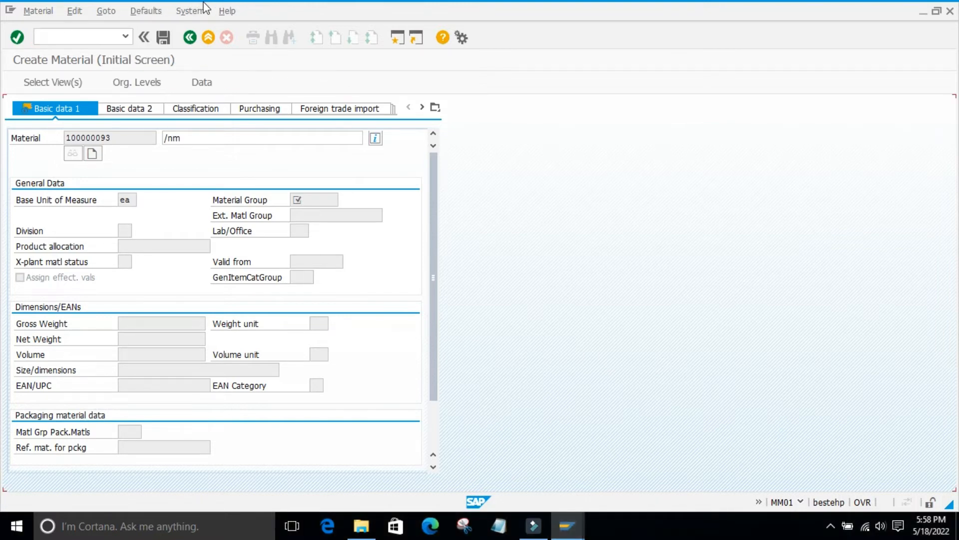
{"action": "key", "text": "Return"}
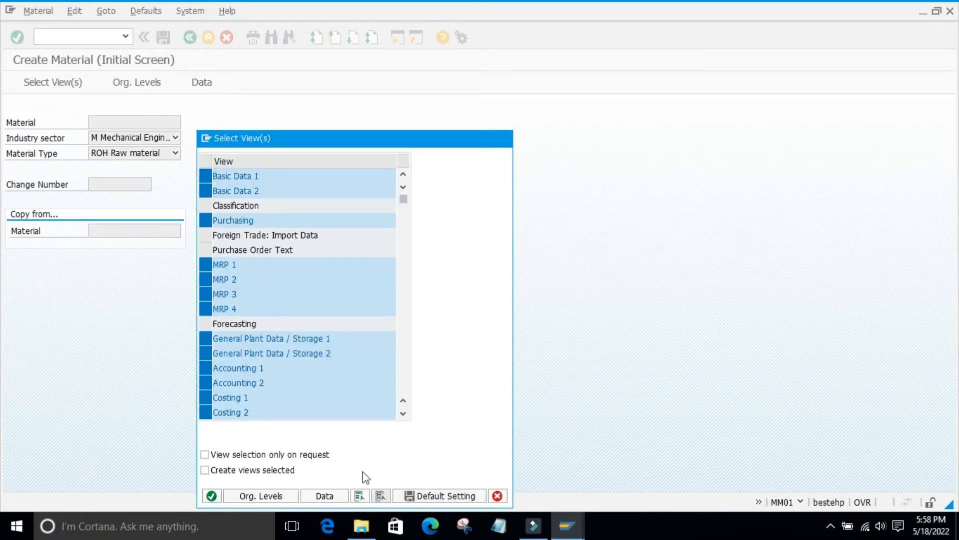
Select only the Basic Data 1 view, open it for the new material, and check the Division field.
{"action": "left_click", "coordinate": [381, 496]}
{"action": "left_click", "coordinate": [205, 176]}
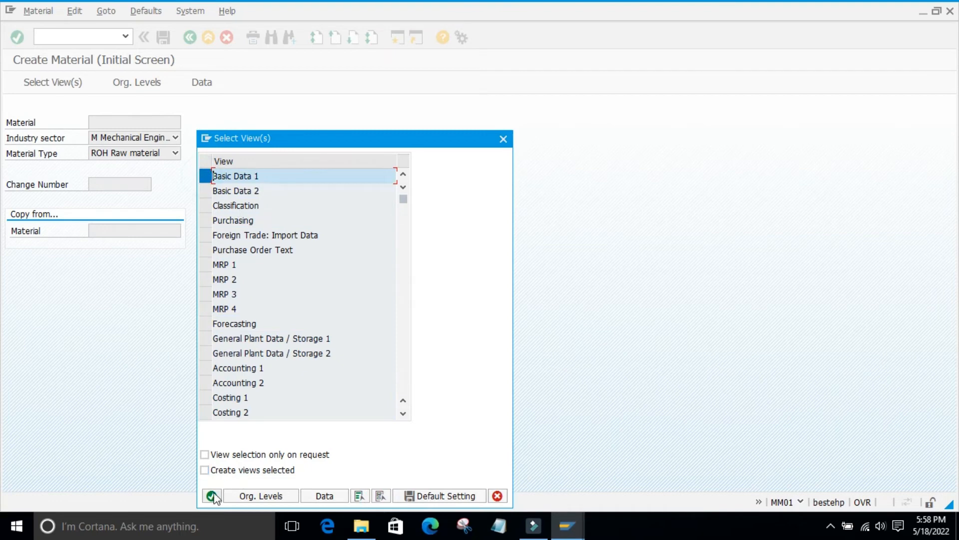
{"action": "left_click", "coordinate": [212, 496]}
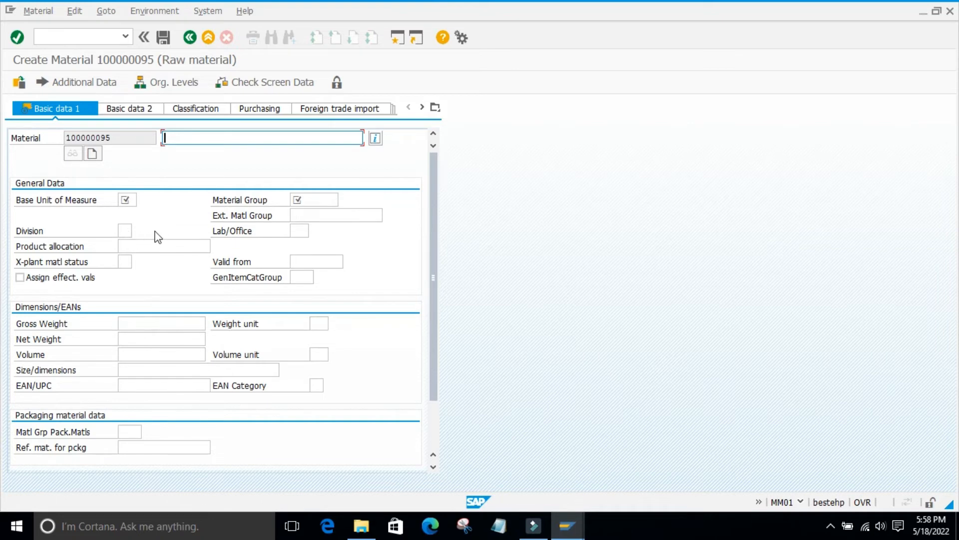
{"action": "scroll", "coordinate": [209, 245], "scroll_direction": "down", "scroll_amount": 2}
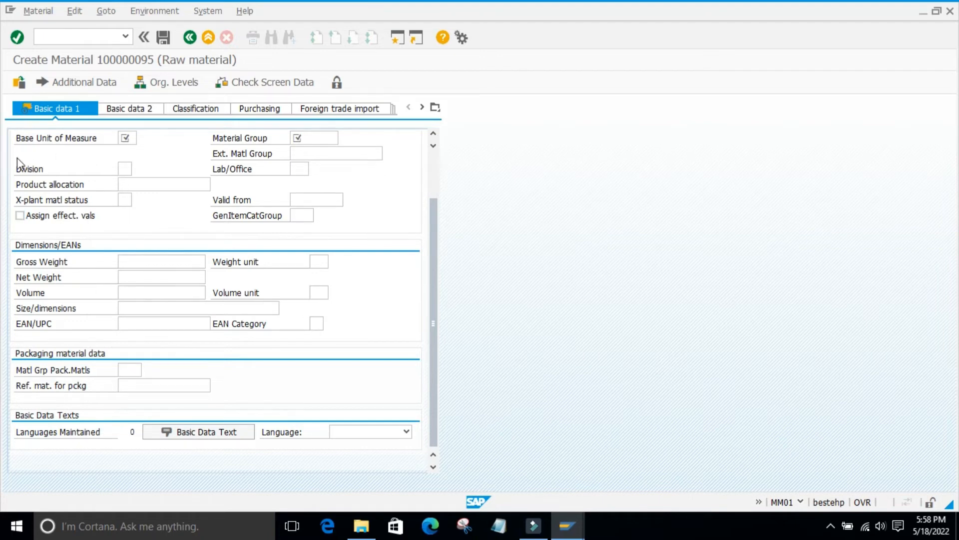
{"action": "scroll", "coordinate": [40, 173], "scroll_direction": "up", "scroll_amount": 2}
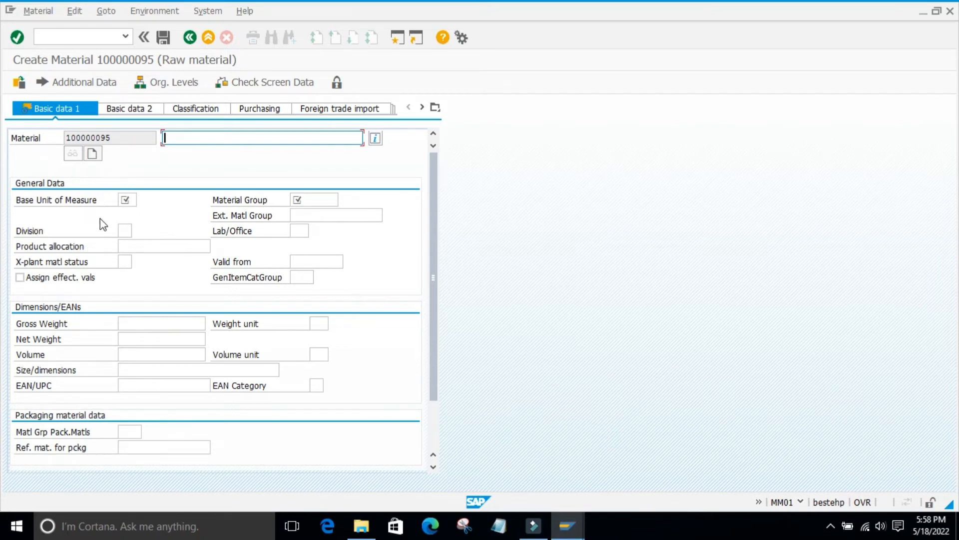
Switch to the field selection session and go back from group 90 to the Field Groups overview.
{"action": "left_click", "coordinate": [568, 526]}
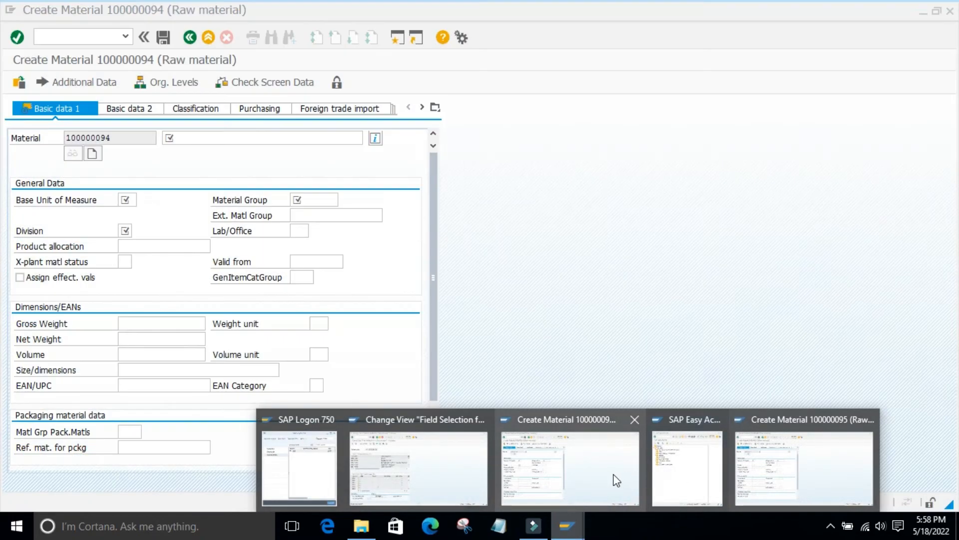
{"action": "left_click", "coordinate": [471, 476]}
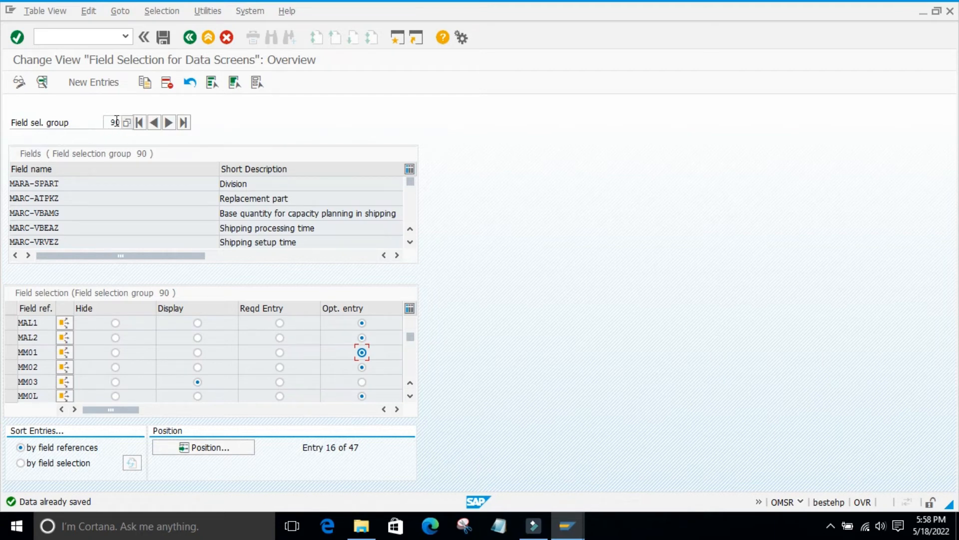
{"action": "left_click", "coordinate": [190, 39]}
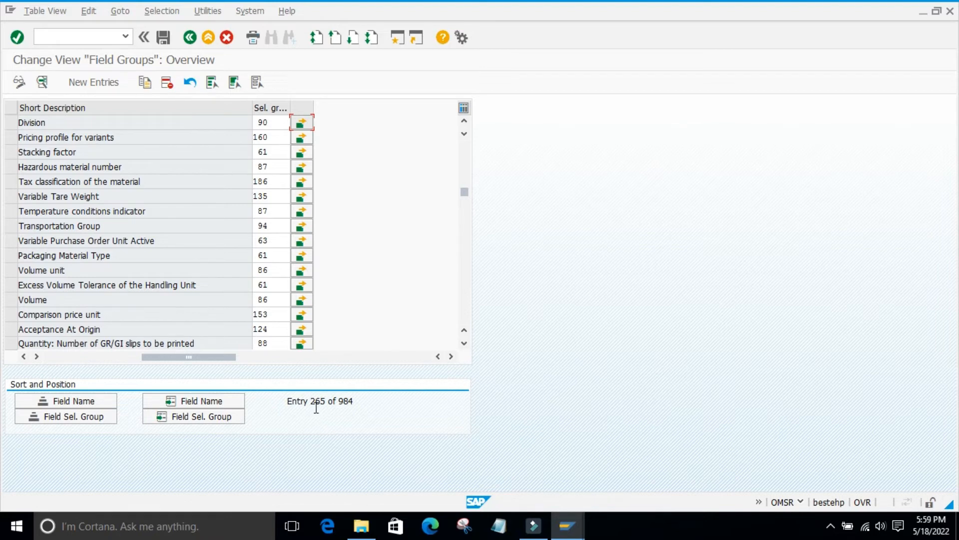
Try to assign the Division field to field selection group 985.
{"action": "scroll", "coordinate": [268, 260], "scroll_direction": "down", "scroll_amount": 5}
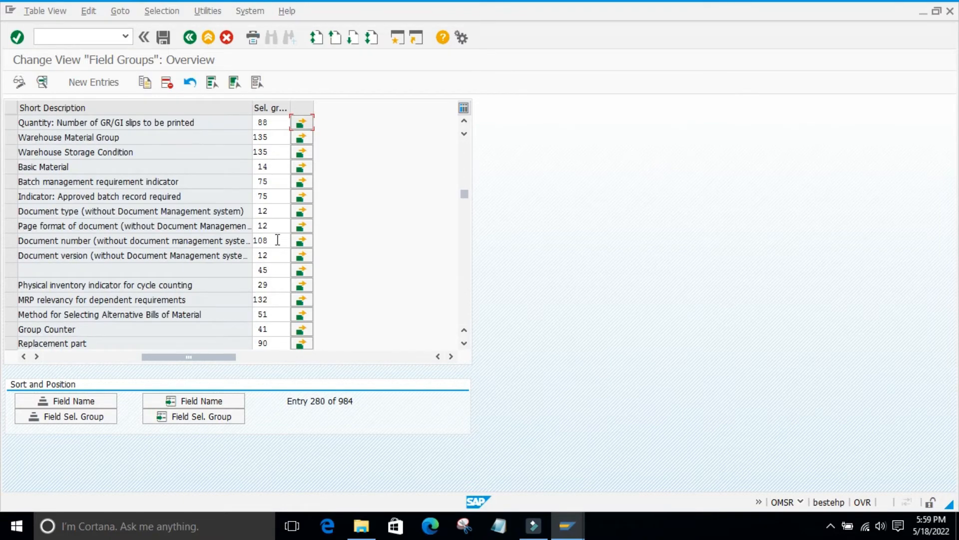
{"action": "scroll", "coordinate": [276, 243], "scroll_direction": "down", "scroll_amount": 2}
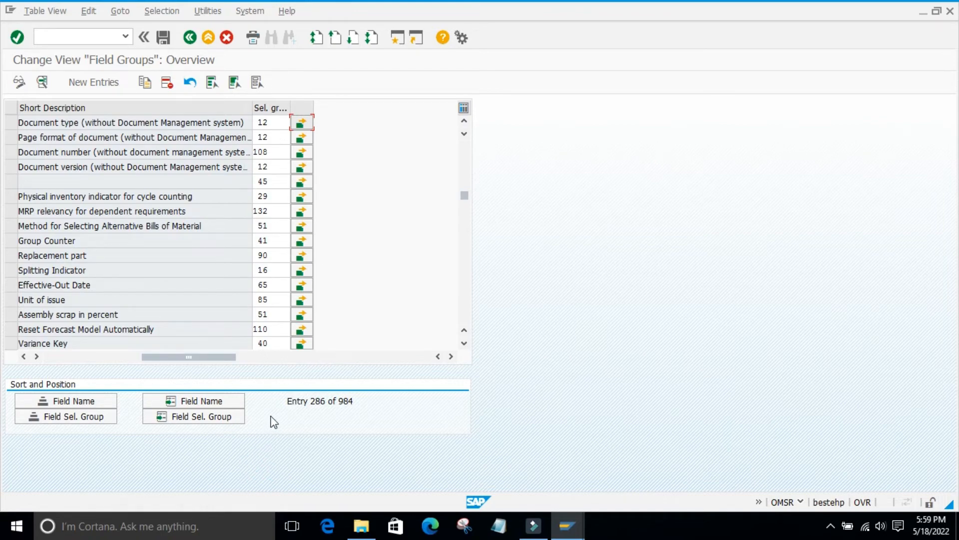
{"action": "scroll", "coordinate": [339, 327], "scroll_direction": "up", "scroll_amount": 6}
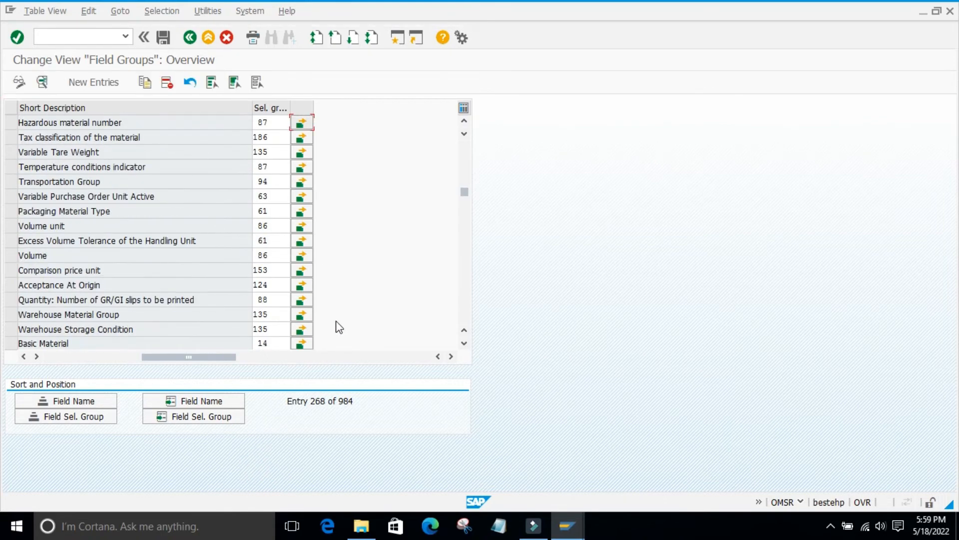
{"action": "scroll", "coordinate": [339, 327], "scroll_direction": "up", "scroll_amount": 3}
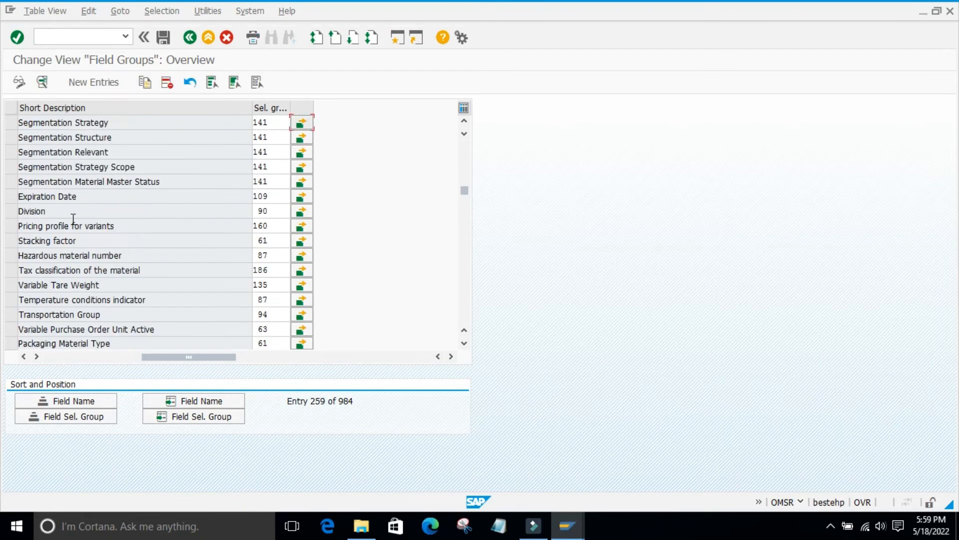
{"action": "left_click", "coordinate": [274, 210]}
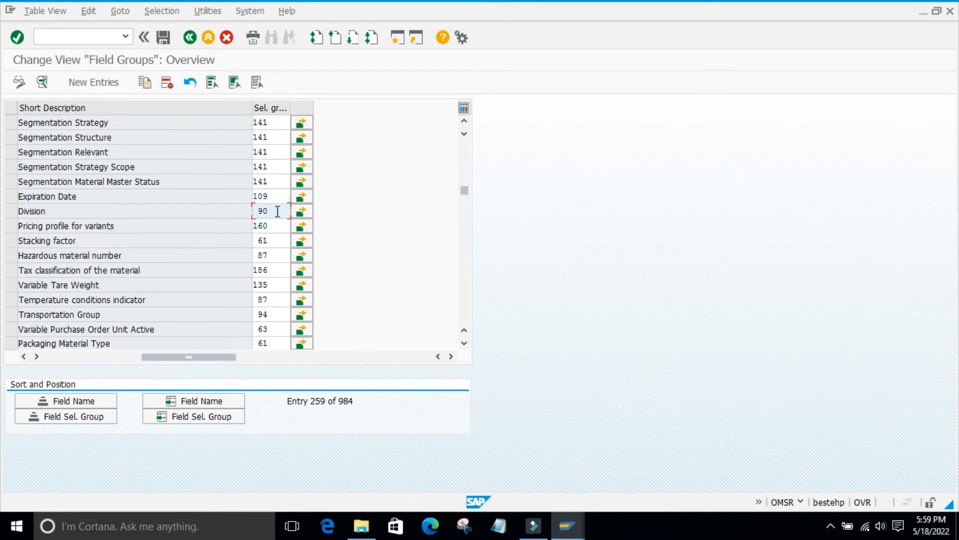
{"action": "double_click", "coordinate": [273, 210]}
{"action": "type", "text": "9"}
{"action": "key", "text": "Return"}
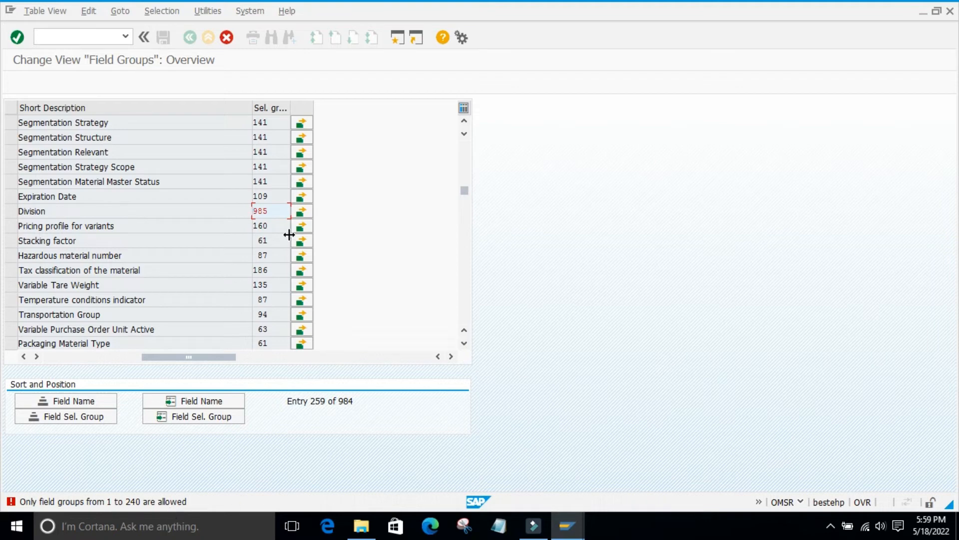
Set the Division field's selection group to 240 and save the change.
{"action": "left_click", "coordinate": [277, 212]}
{"action": "key", "text": "BackSpace"}
{"action": "key", "text": "BackSpace"}
{"action": "type", "text": "24"}
{"action": "key", "text": "Return"}
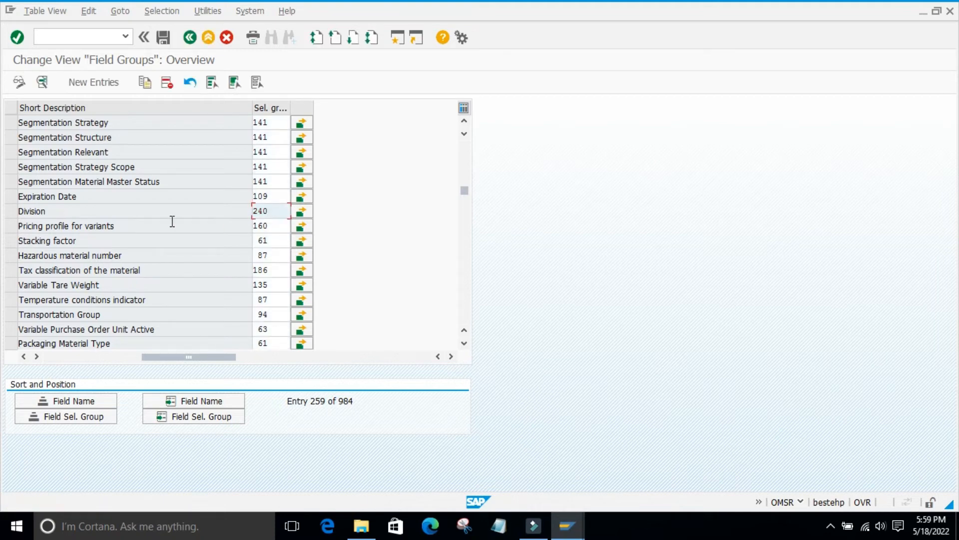
{"action": "left_click", "coordinate": [165, 38]}
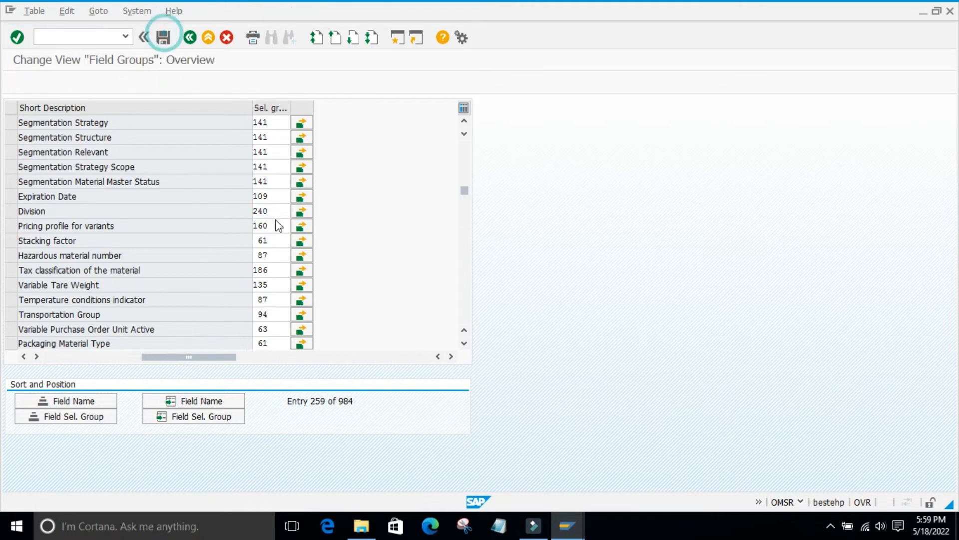
{"action": "left_click", "coordinate": [170, 232]}
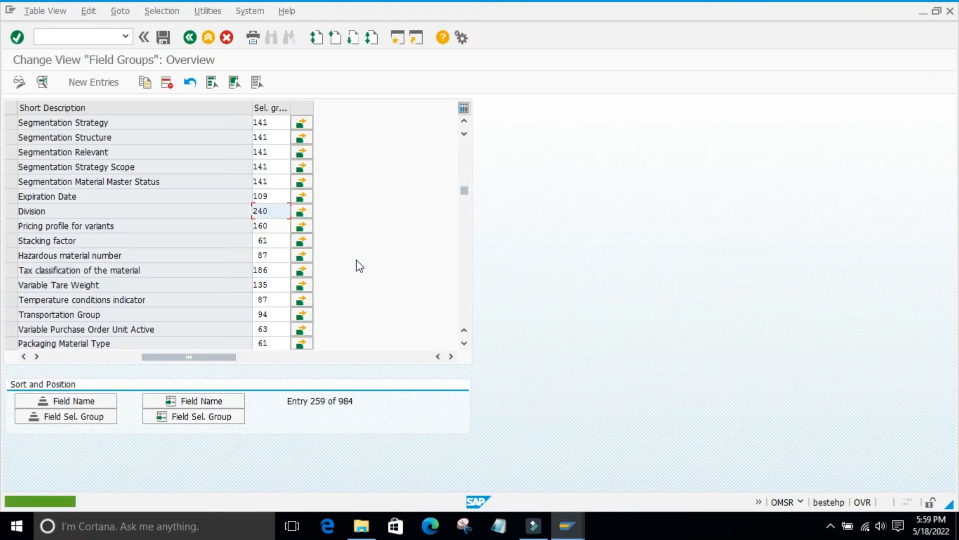
{"action": "left_click", "coordinate": [290, 462]}
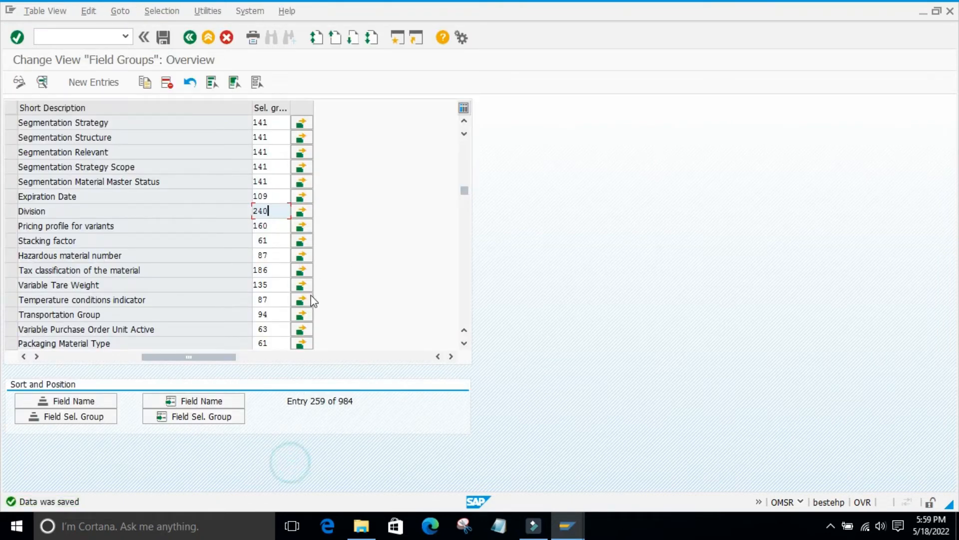
Open the field selection for Division's group 240 and examine its assigned field and field reference settings.
{"action": "left_click", "coordinate": [301, 211]}
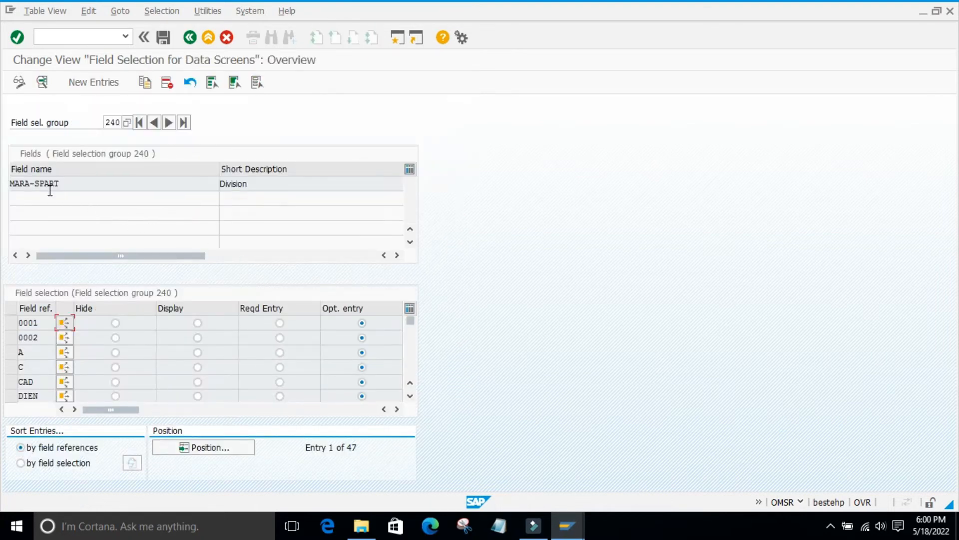
{"action": "double_click", "coordinate": [265, 186]}
{"action": "double_click", "coordinate": [67, 183]}
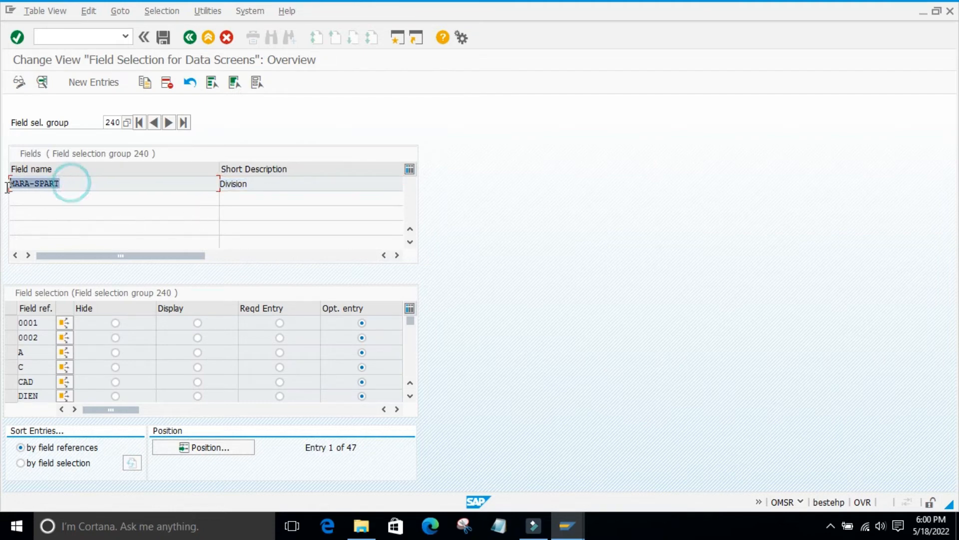
{"action": "left_click", "coordinate": [106, 120]}
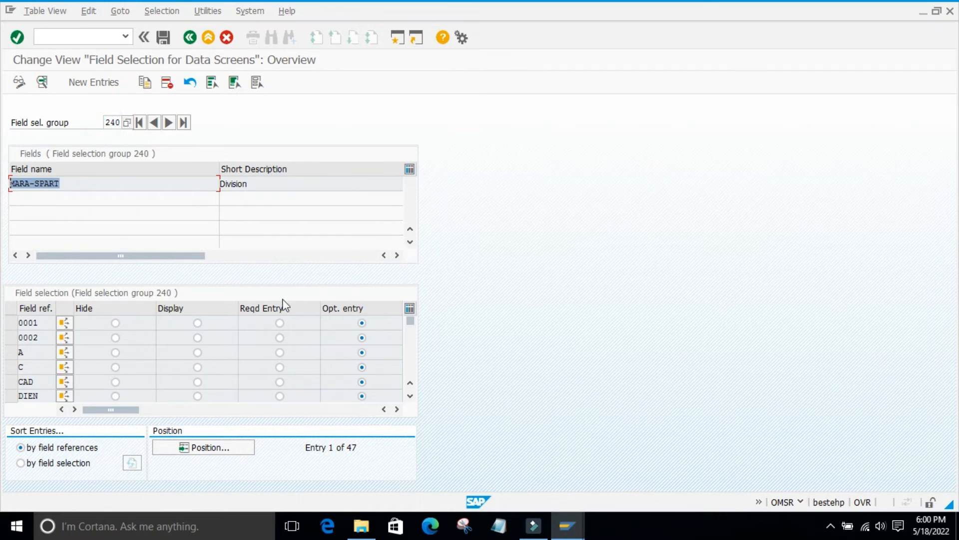
{"action": "scroll", "coordinate": [356, 355], "scroll_direction": "down", "scroll_amount": 2}
{"action": "scroll", "coordinate": [363, 336], "scroll_direction": "down", "scroll_amount": 9}
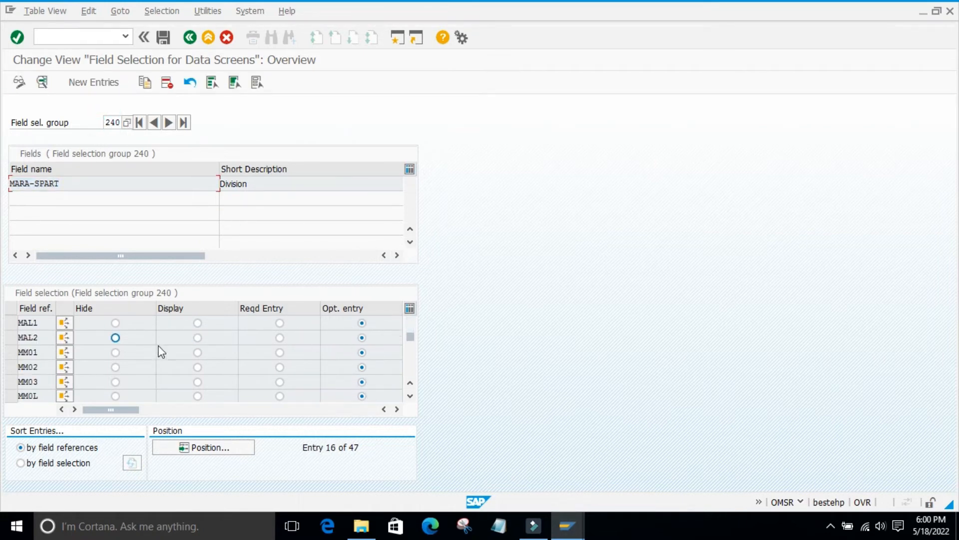
{"action": "scroll", "coordinate": [255, 357], "scroll_direction": "up", "scroll_amount": 3}
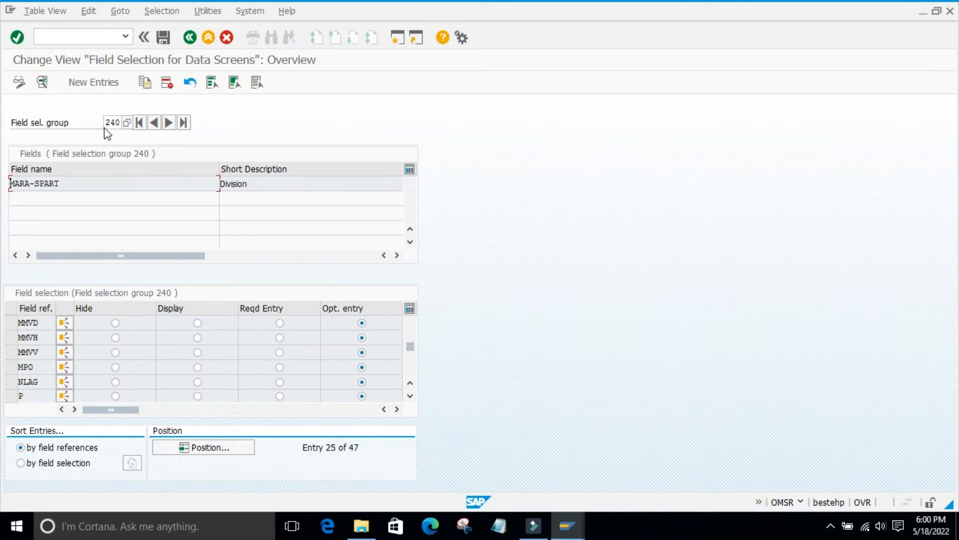
Return to the Field Groups overview, set the Division field's selection group to 90, save, and leave the activity.
{"action": "left_click", "coordinate": [191, 31]}
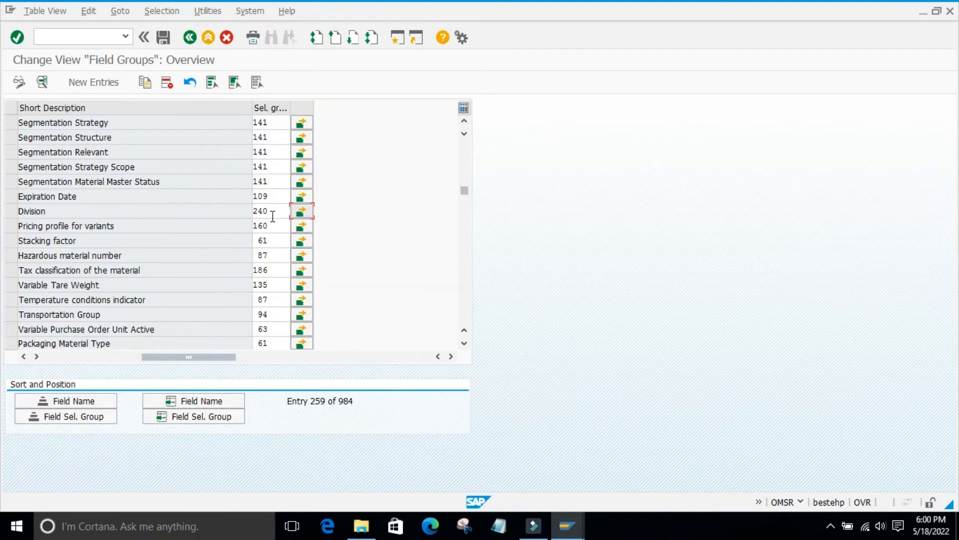
{"action": "double_click", "coordinate": [273, 214]}
{"action": "type", "text": "90"}
{"action": "key", "text": "Return"}
{"action": "left_click", "coordinate": [163, 38]}
{"action": "left_click", "coordinate": [190, 38]}
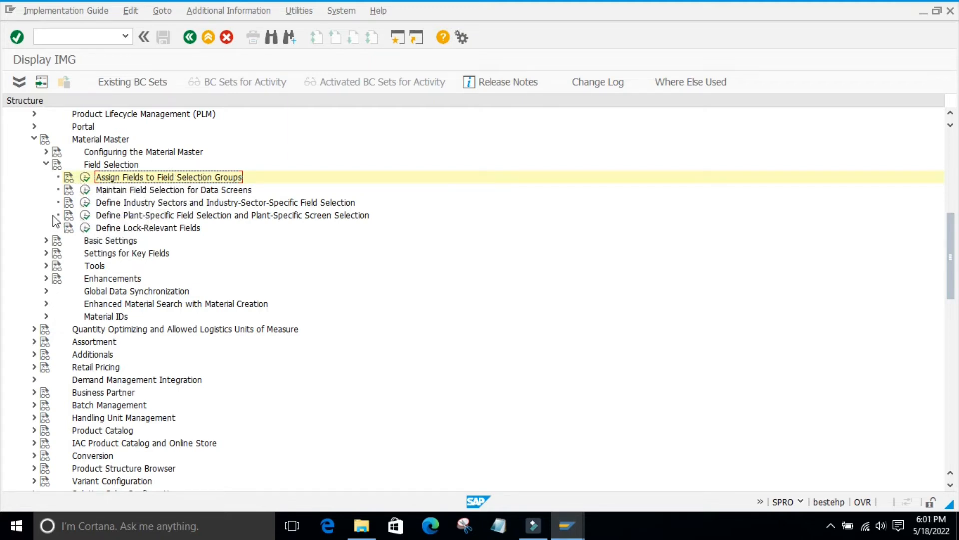
Examine the field references assigned to the industry sectors and, in the plant-specific field selection, the one for plant 0001.
{"action": "left_click", "coordinate": [85, 202]}
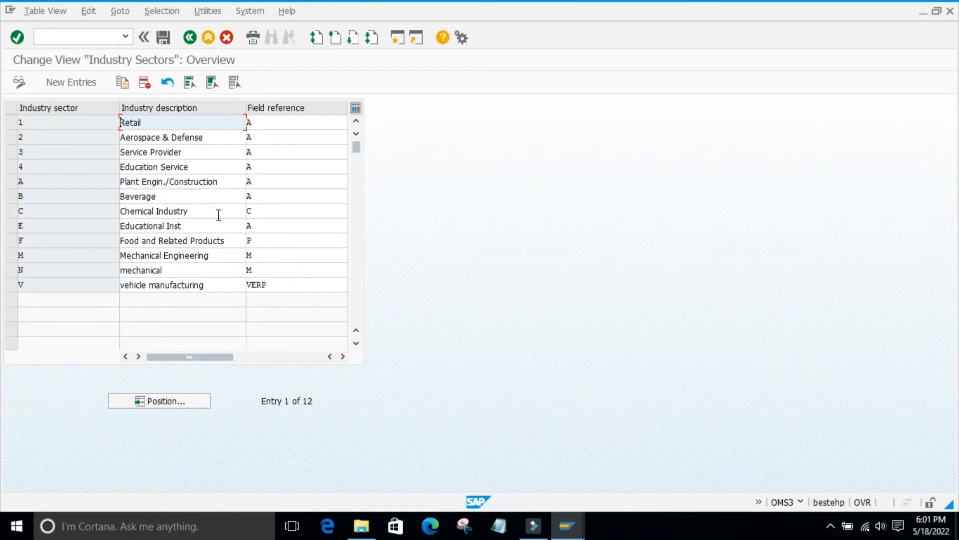
{"action": "left_click", "coordinate": [190, 37]}
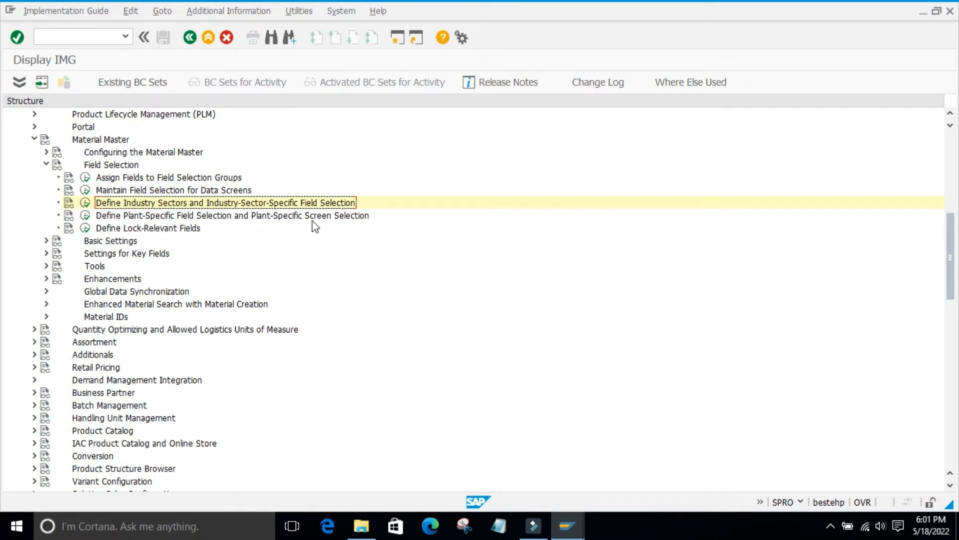
{"action": "left_click", "coordinate": [85, 215]}
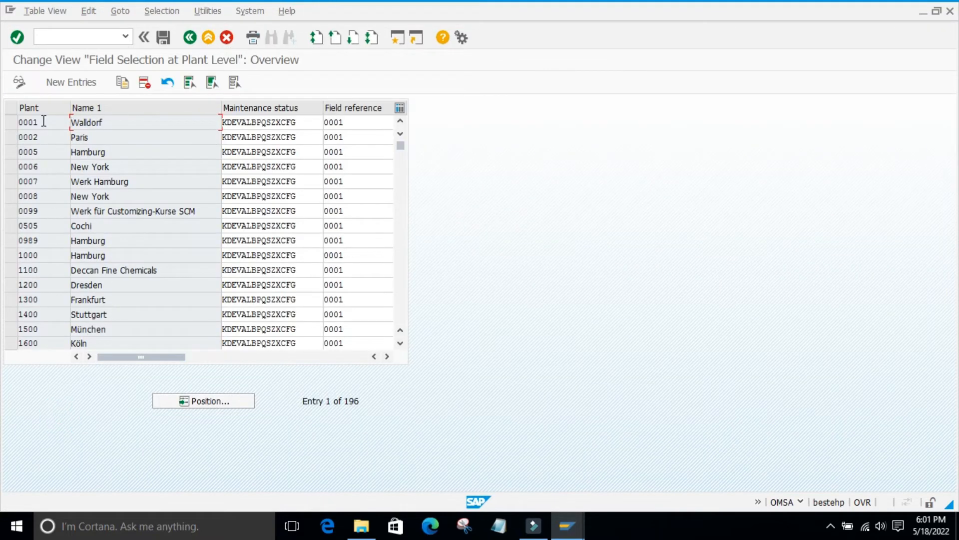
{"action": "double_click", "coordinate": [29, 122]}
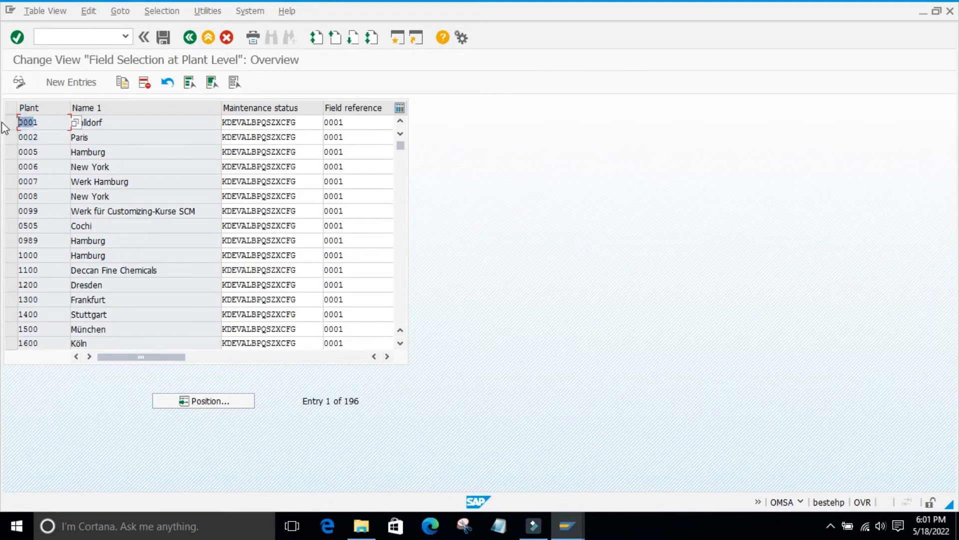
{"action": "double_click", "coordinate": [345, 122]}
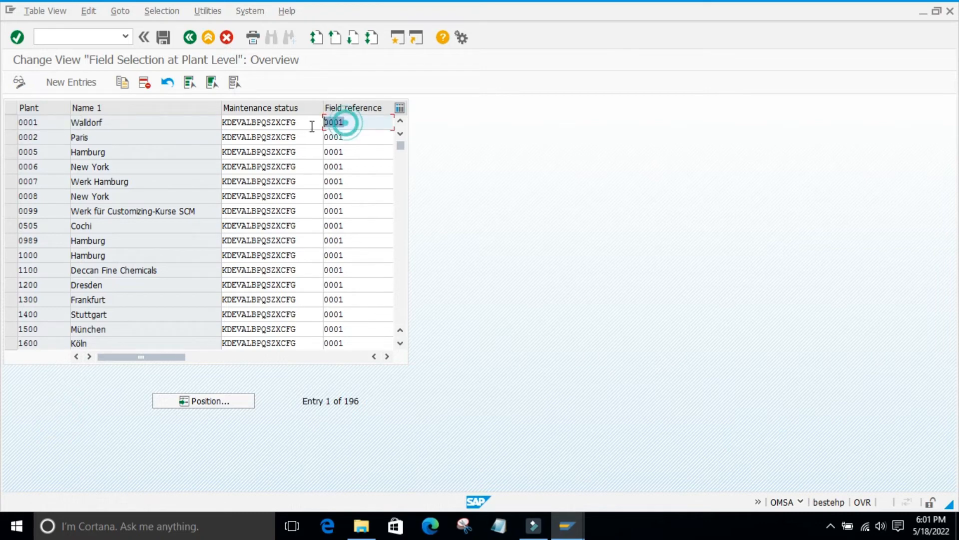
{"action": "left_click", "coordinate": [507, 294]}
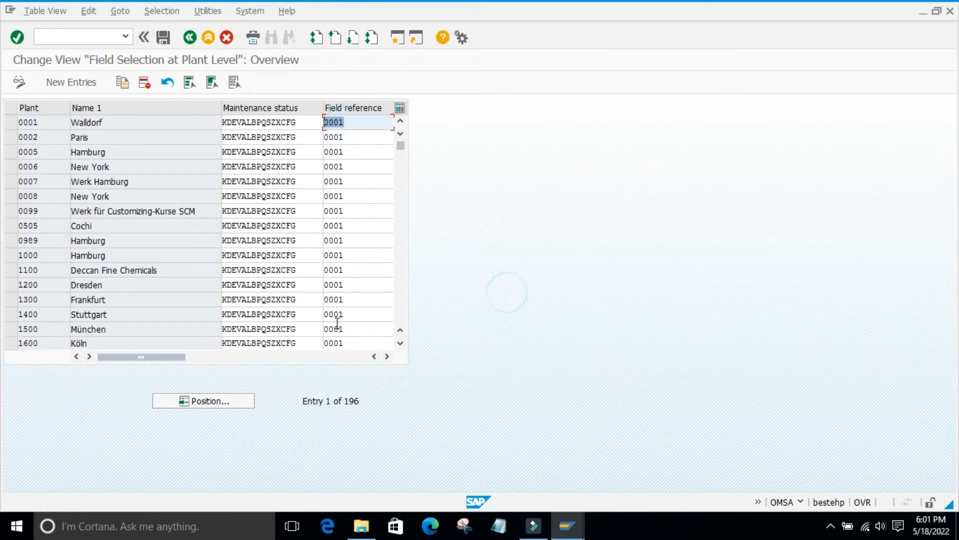
{"action": "double_click", "coordinate": [40, 122]}
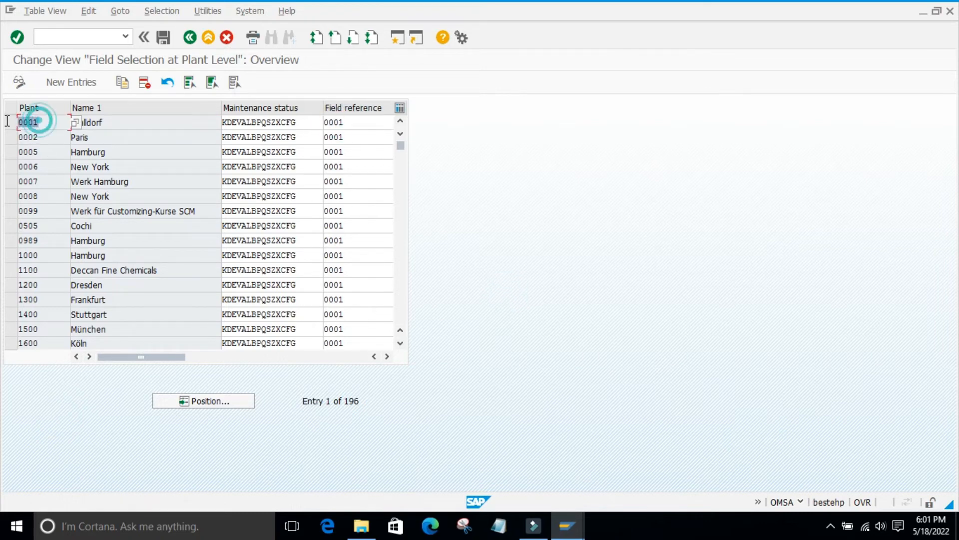
{"action": "double_click", "coordinate": [350, 122]}
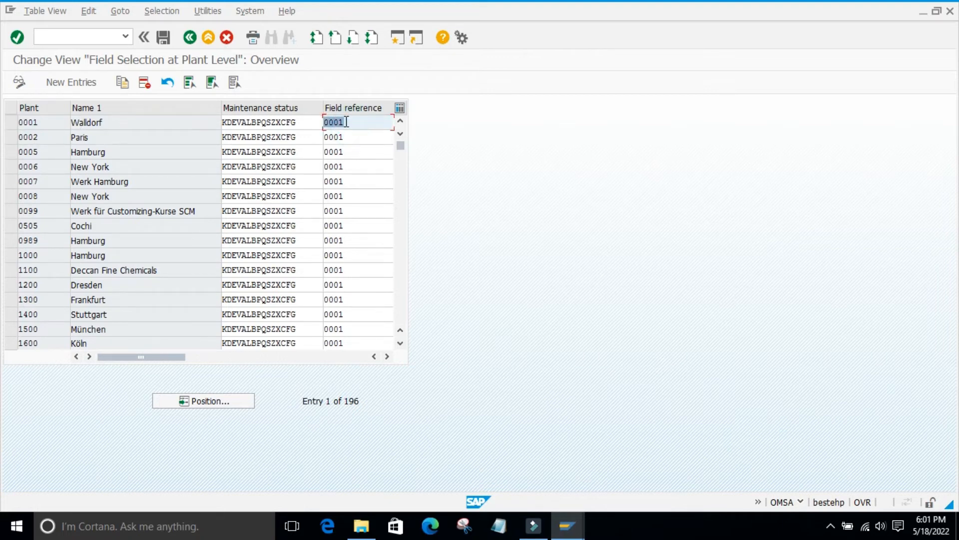
{"action": "double_click", "coordinate": [343, 122]}
{"action": "left_click", "coordinate": [189, 39]}
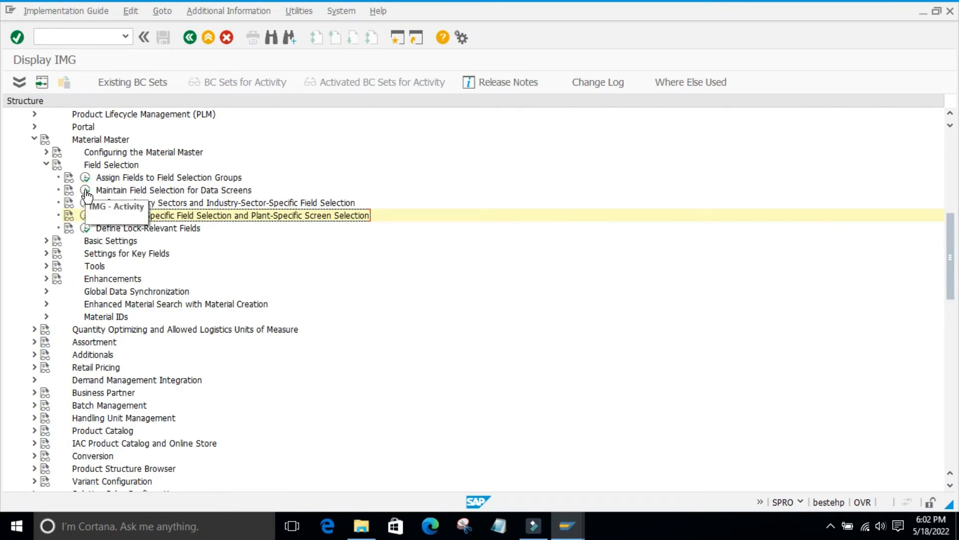
Examine the field references for group 1 in Maintain Field Selection for Data Screens, including 0001, 0002 and MM01.
{"action": "left_click", "coordinate": [86, 191]}
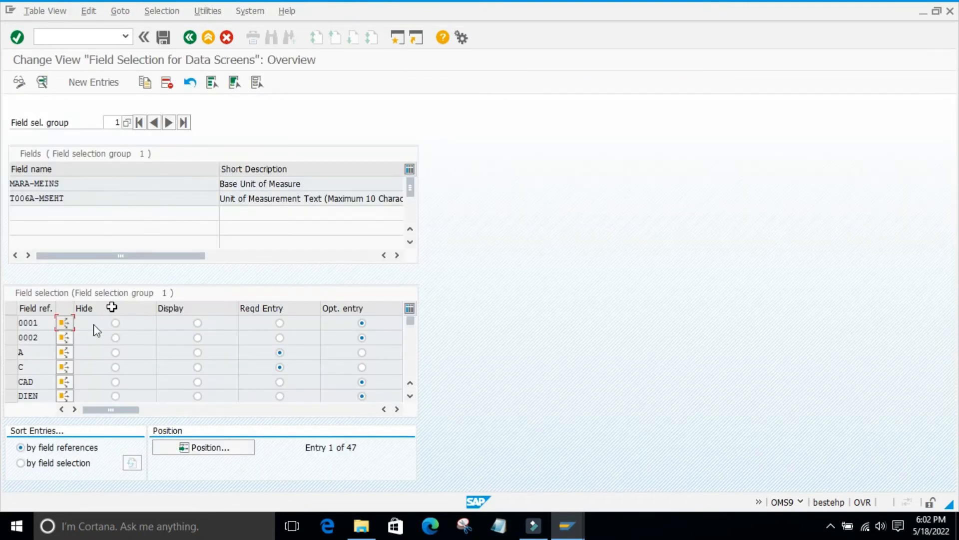
{"action": "double_click", "coordinate": [48, 324]}
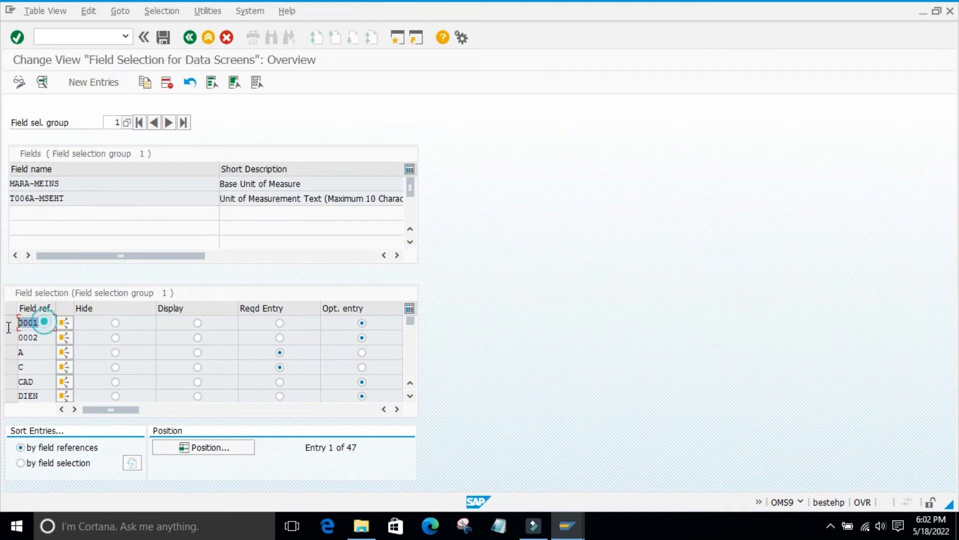
{"action": "left_click", "coordinate": [39, 322]}
{"action": "left_click_drag", "start_coordinate": [38, 322], "coordinate": [11, 326]}
{"action": "double_click", "coordinate": [44, 337]}
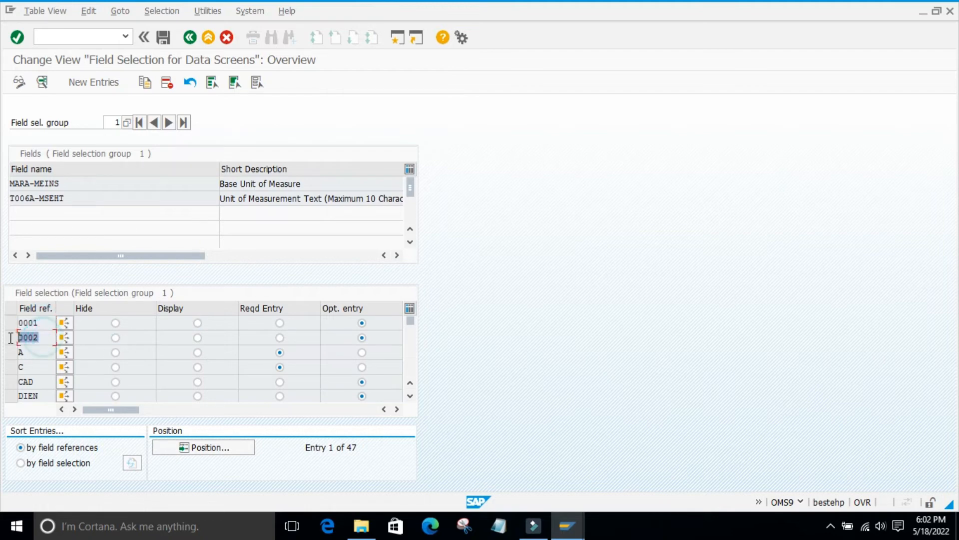
{"action": "left_click", "coordinate": [41, 355]}
{"action": "scroll", "coordinate": [40, 362], "scroll_direction": "down", "scroll_amount": 2}
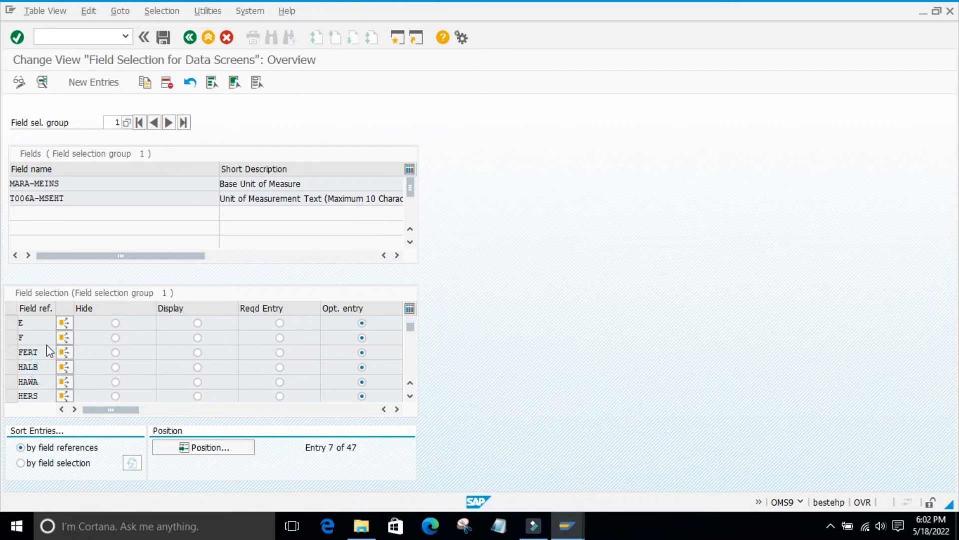
{"action": "scroll", "coordinate": [46, 349], "scroll_direction": "down", "scroll_amount": 3}
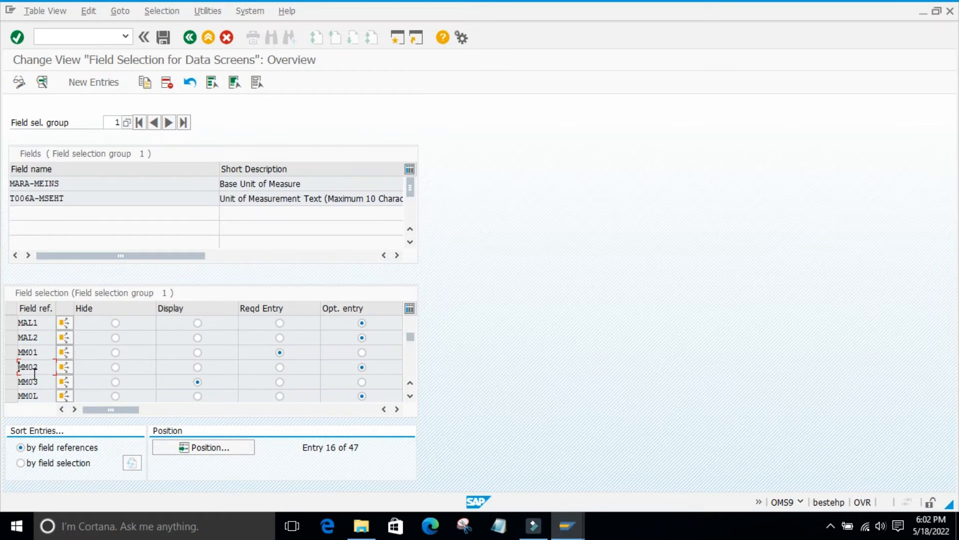
{"action": "left_click_drag", "start_coordinate": [39, 353], "coordinate": [18, 352]}
{"action": "left_click_drag", "start_coordinate": [42, 350], "coordinate": [11, 353]}
{"action": "left_click", "coordinate": [190, 37]}
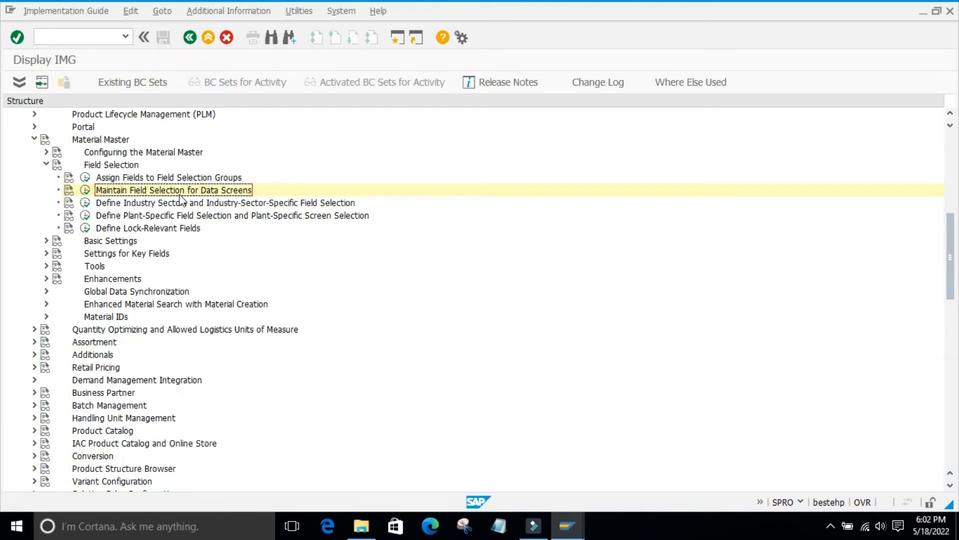
Open Define Lock-Relevant Fields, look through its field list, and open and dismiss the field name positioning dialog.
{"action": "left_click", "coordinate": [86, 229]}
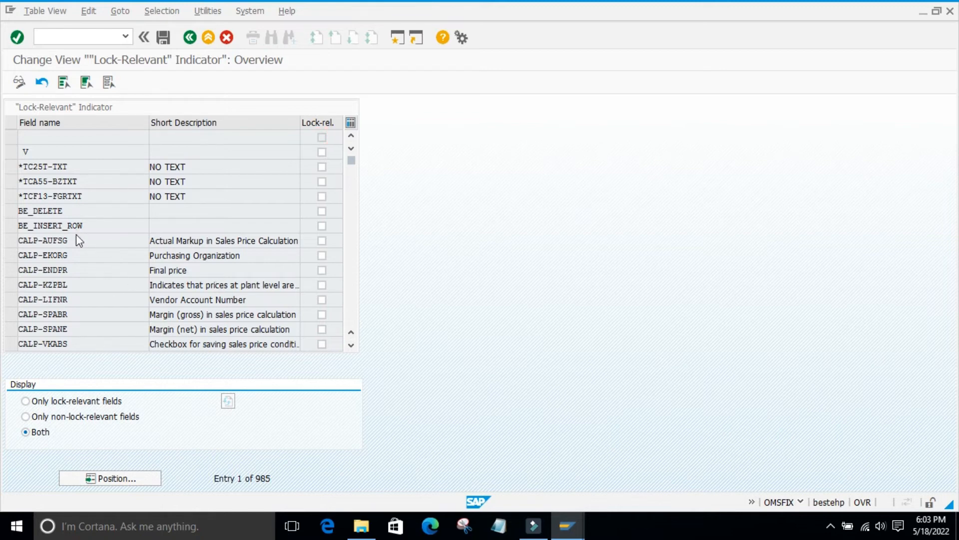
{"action": "scroll", "coordinate": [78, 240], "scroll_direction": "down", "scroll_amount": 2}
{"action": "scroll", "coordinate": [77, 235], "scroll_direction": "down", "scroll_amount": 1}
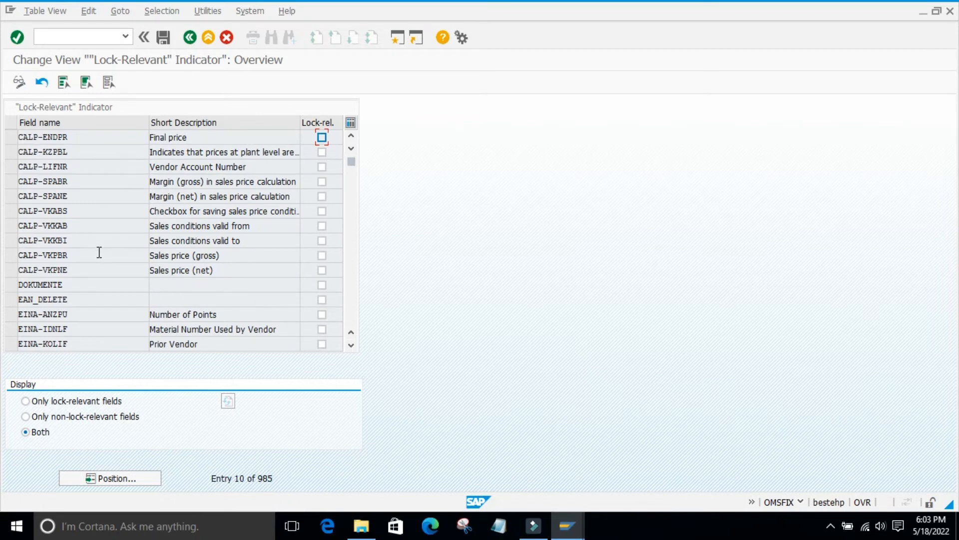
{"action": "scroll", "coordinate": [99, 253], "scroll_direction": "down", "scroll_amount": 2}
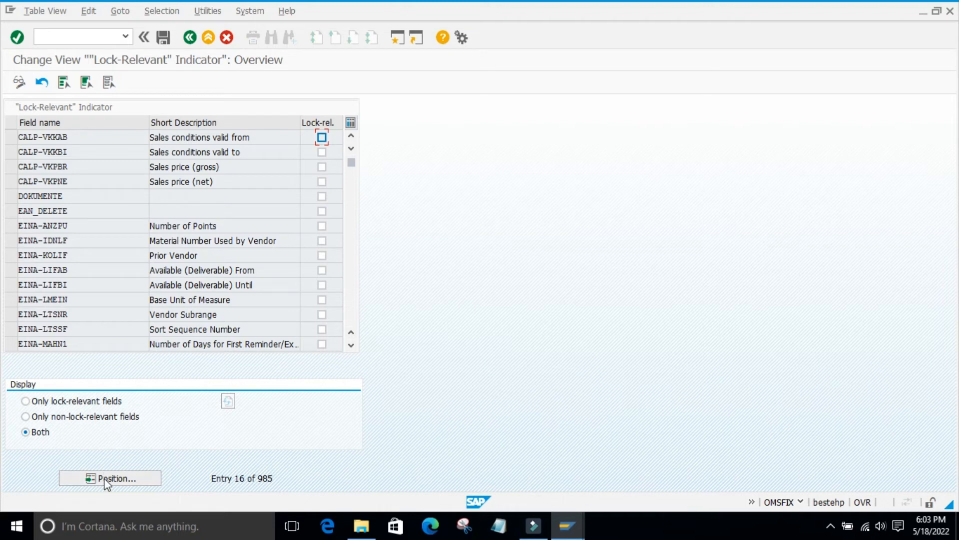
{"action": "left_click", "coordinate": [131, 478]}
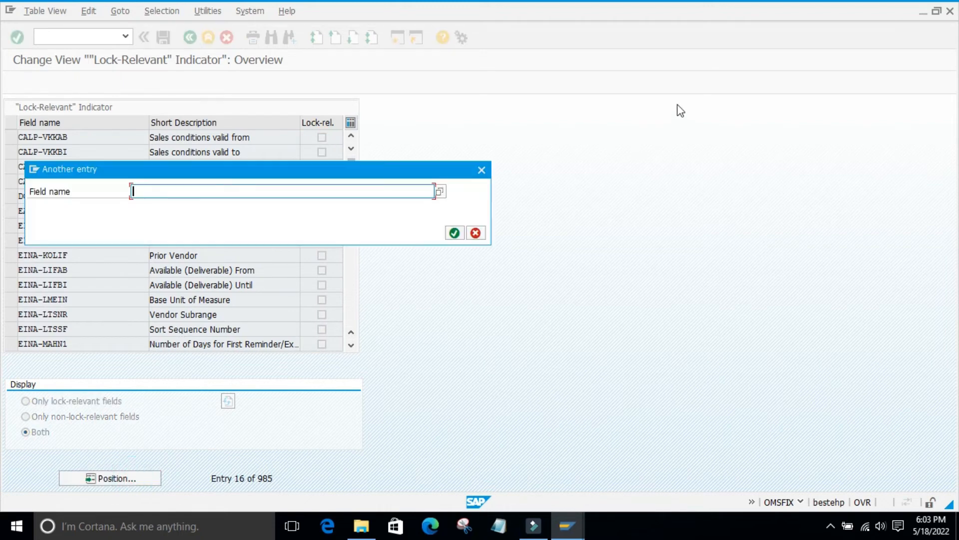
{"action": "left_click", "coordinate": [481, 170]}
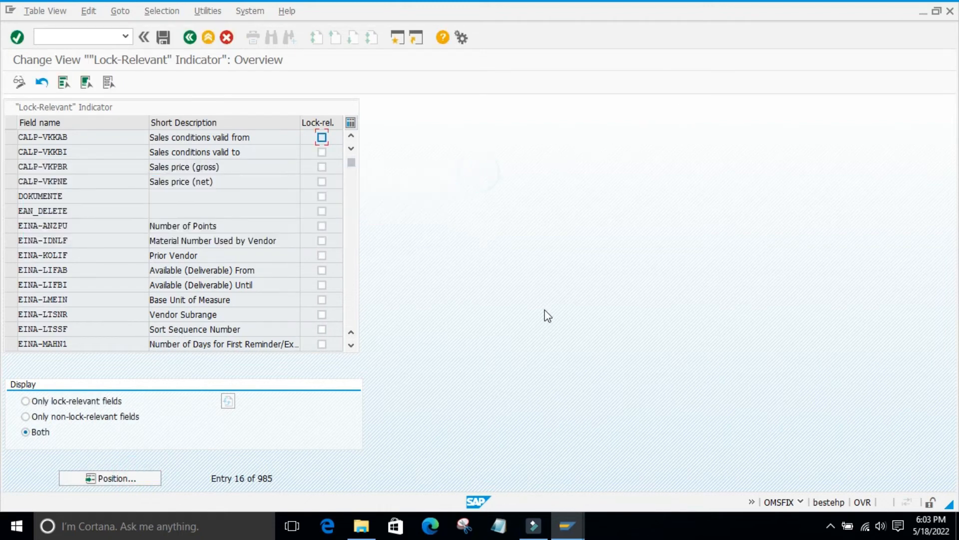
Switch to the Create Material 100000095 session and view the possible entries for the Division field in Basic data 1.
{"action": "left_click", "coordinate": [566, 526]}
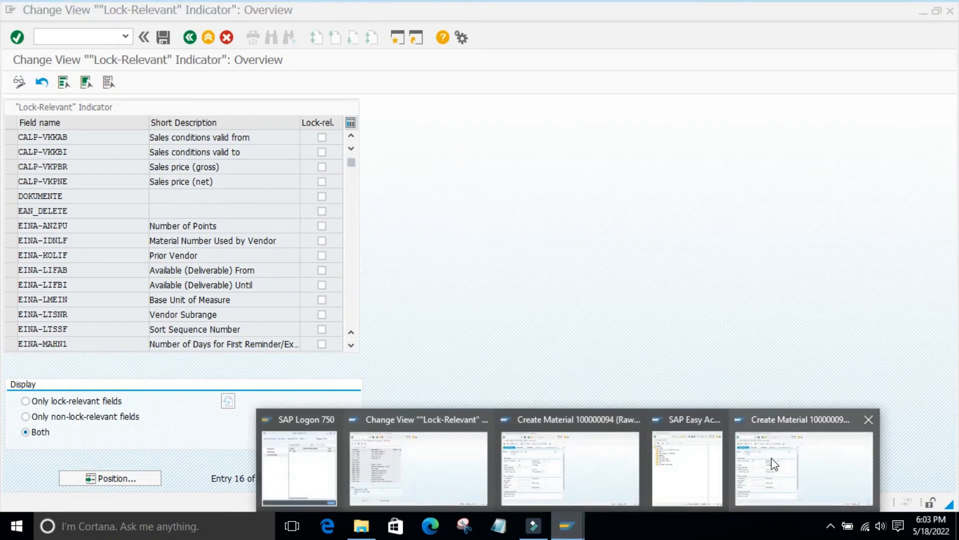
{"action": "mouse_move", "coordinate": [774, 464]}
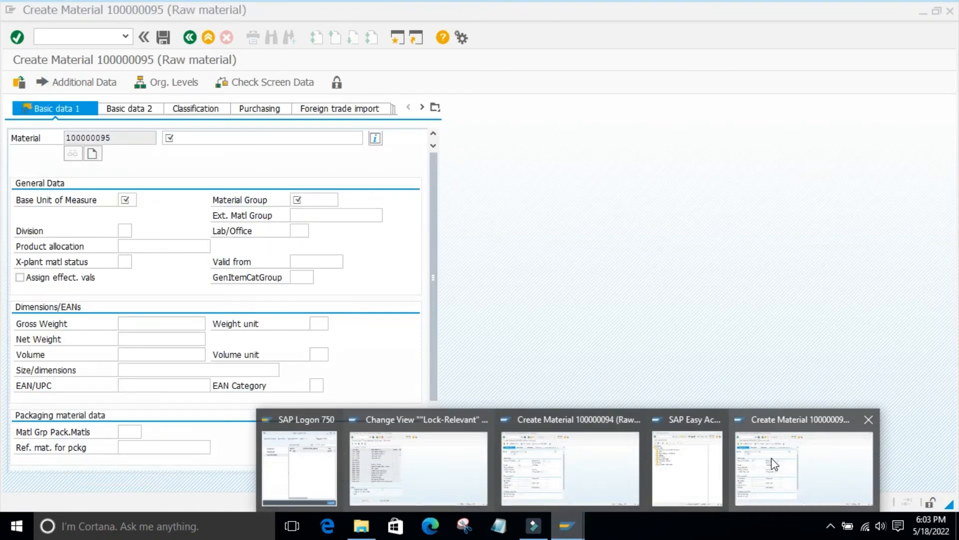
{"action": "left_click", "coordinate": [774, 464]}
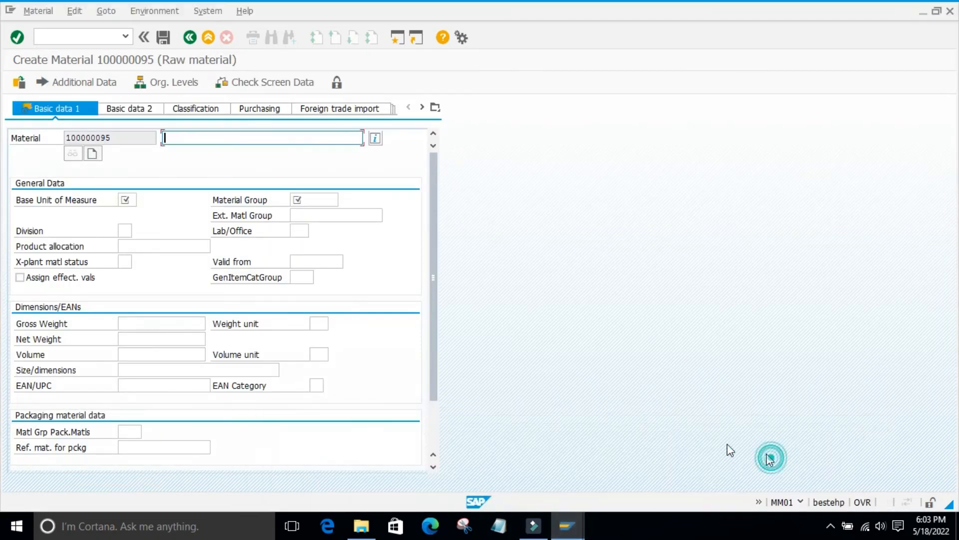
{"action": "left_click", "coordinate": [168, 137]}
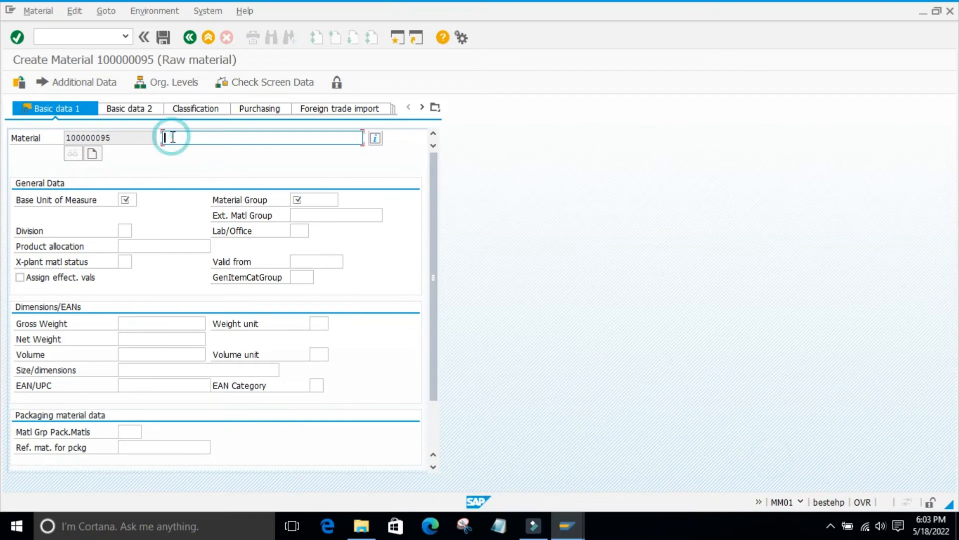
{"action": "left_click", "coordinate": [150, 226]}
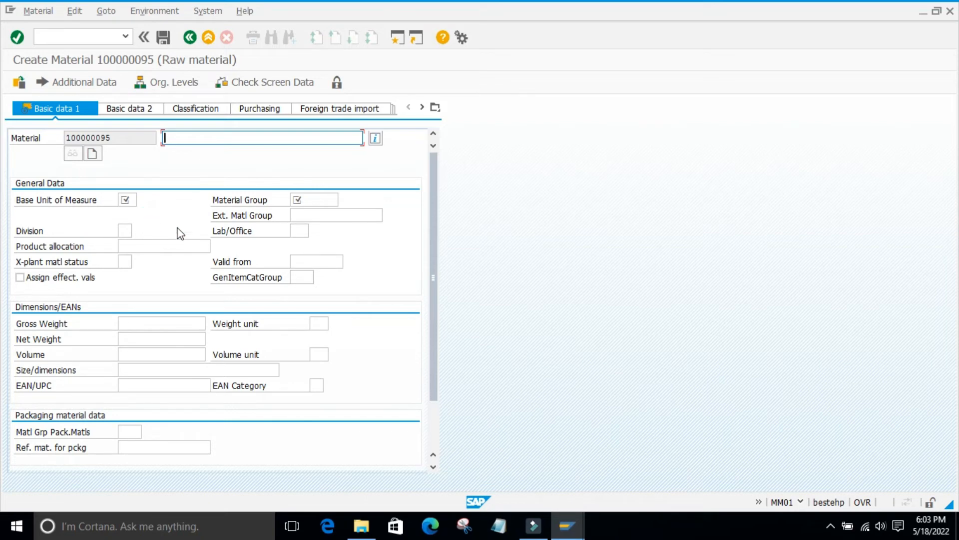
{"action": "left_click", "coordinate": [392, 278]}
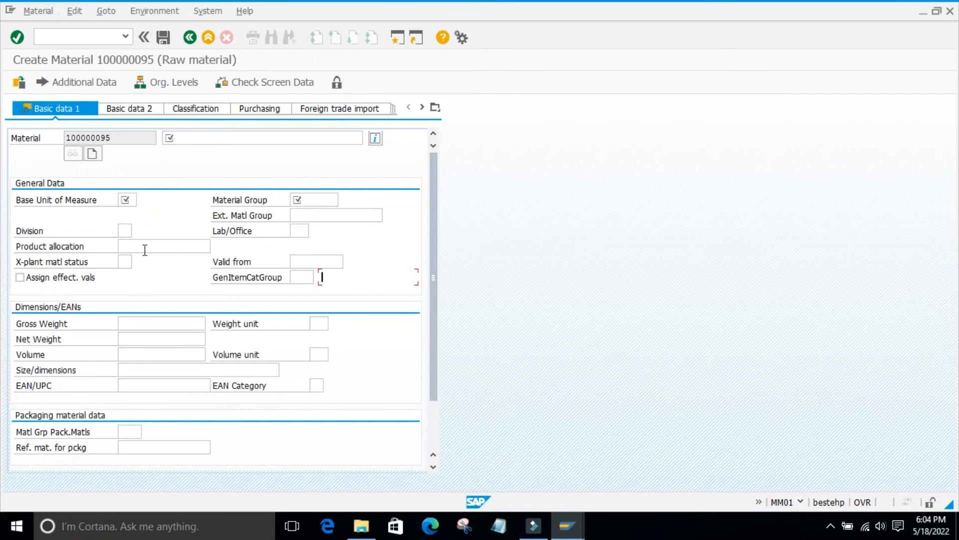
{"action": "left_click", "coordinate": [125, 230]}
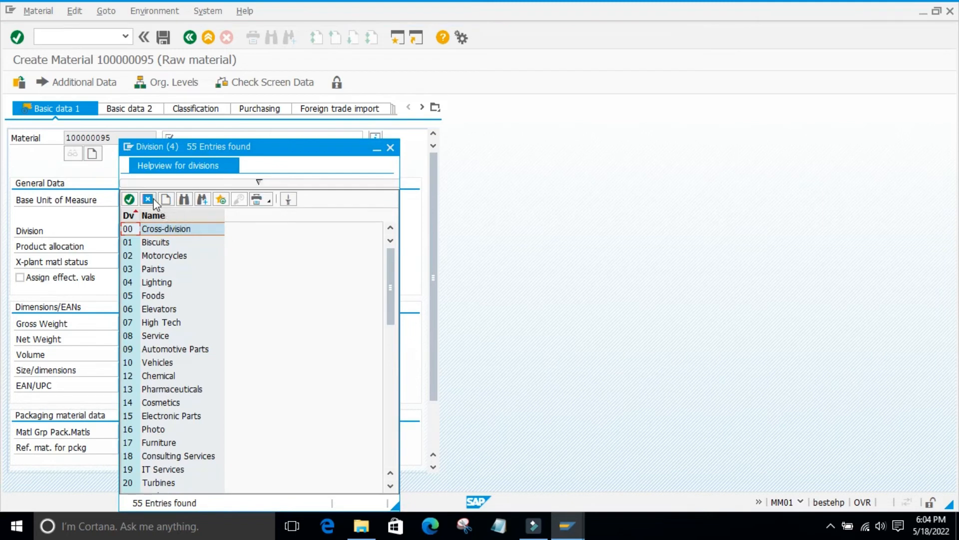
{"action": "left_click", "coordinate": [390, 147]}
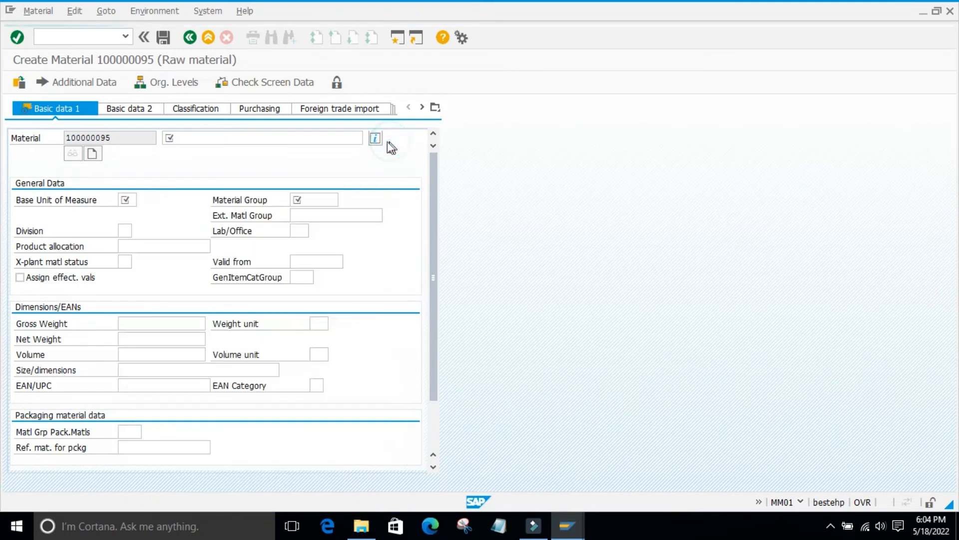
Open the help for the Division field and look up its screen field name in the technical information.
{"action": "right_click", "coordinate": [129, 231]}
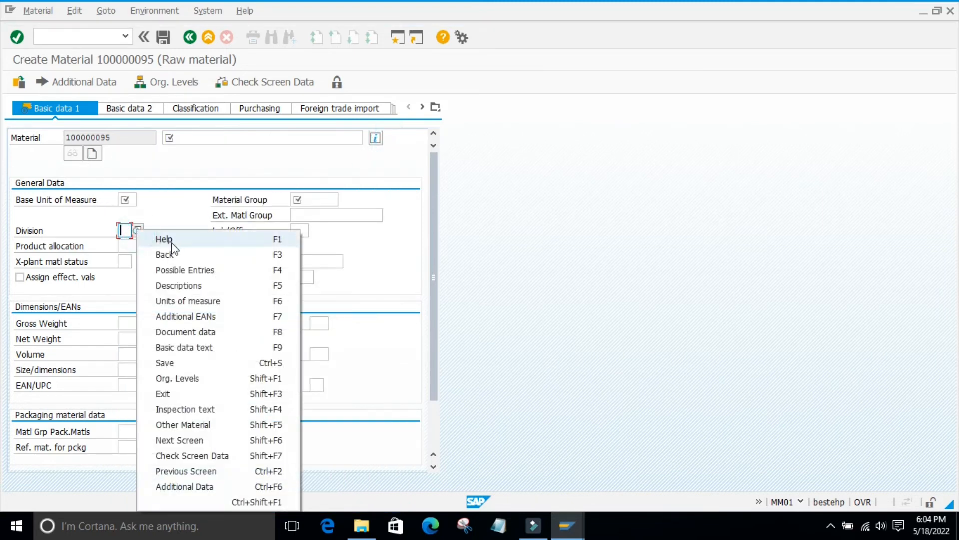
{"action": "left_click", "coordinate": [171, 244]}
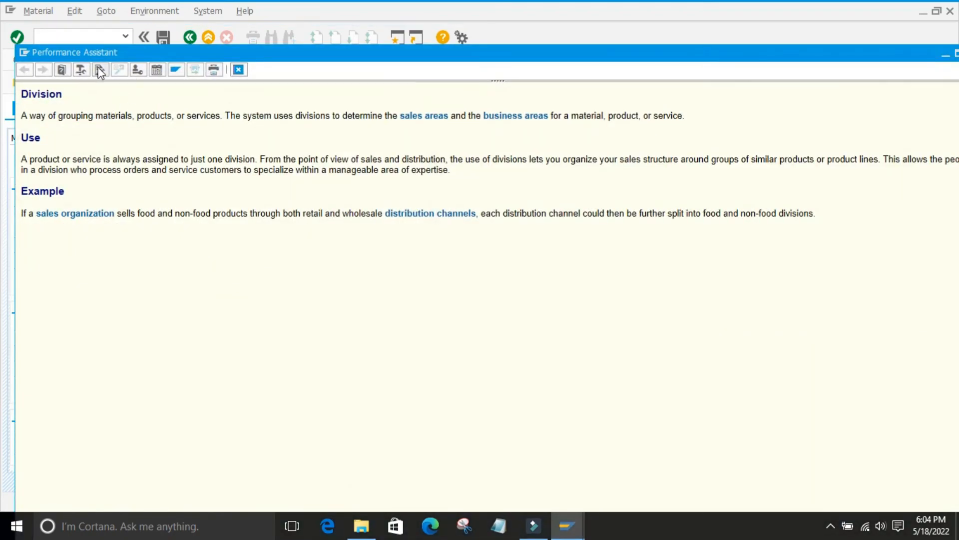
{"action": "left_click", "coordinate": [81, 70]}
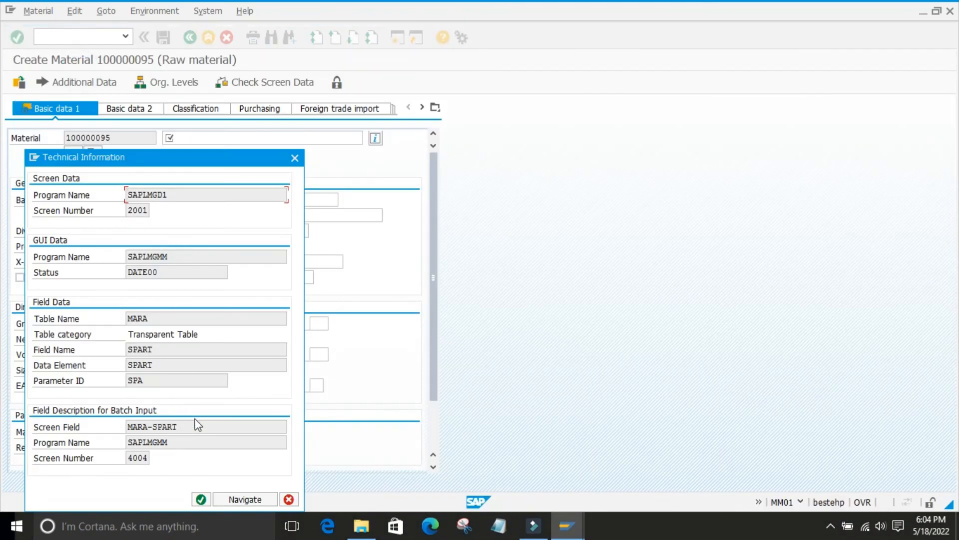
{"action": "left_click", "coordinate": [194, 422]}
{"action": "double_click", "coordinate": [183, 424]}
{"action": "left_click", "coordinate": [184, 424]}
{"action": "left_click", "coordinate": [295, 157]}
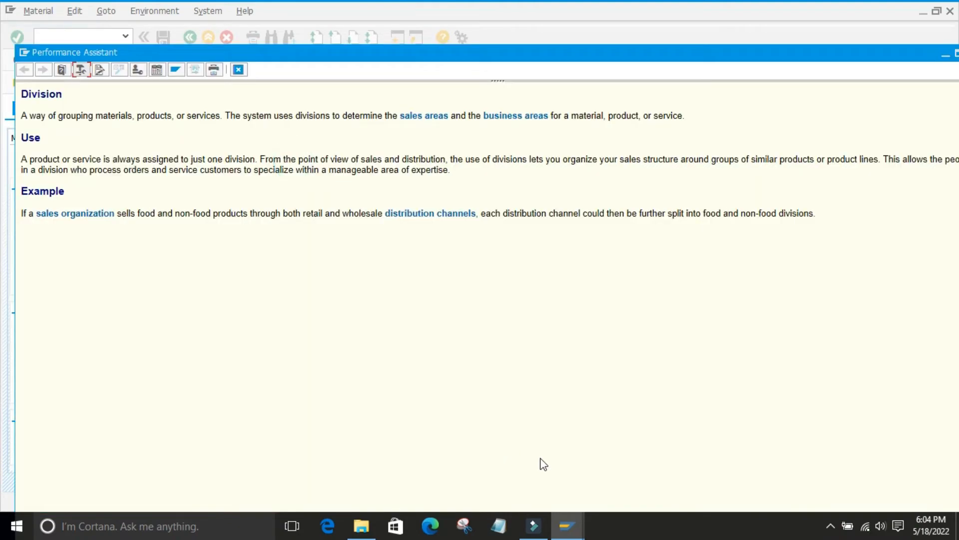
Switch to the "Lock-Relevant" Indicator overview and position the field list at MARA-SPART.
{"action": "mouse_move", "coordinate": [568, 534]}
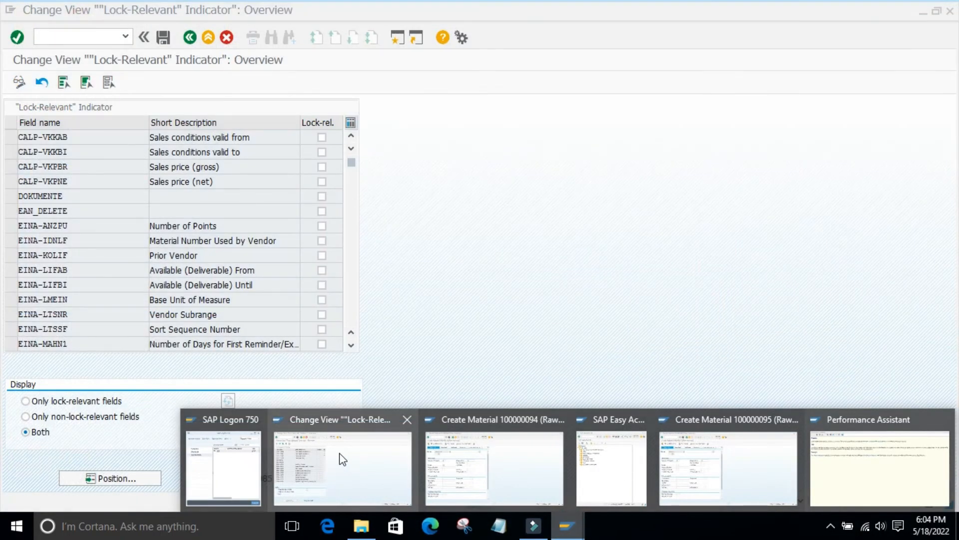
{"action": "left_click", "coordinate": [343, 459]}
{"action": "left_click", "coordinate": [133, 477]}
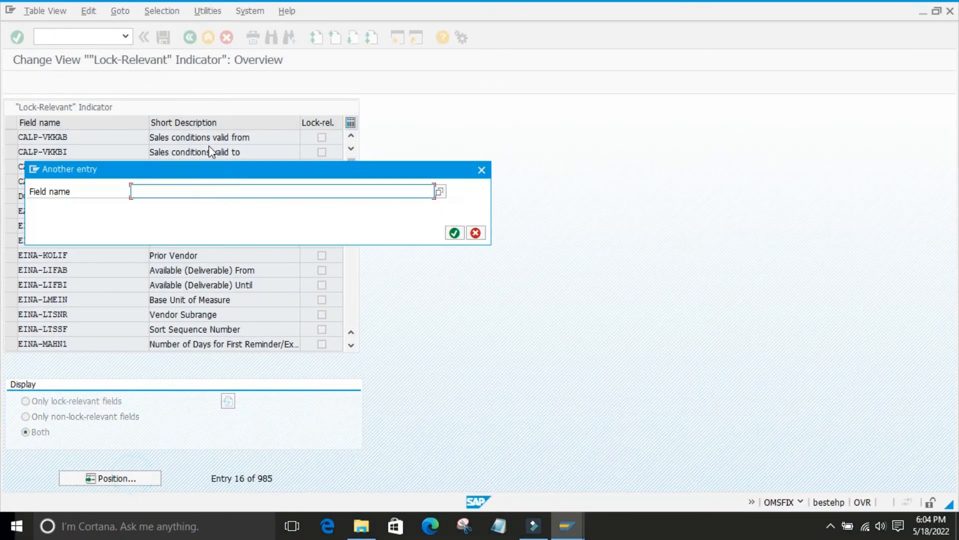
{"action": "type", "text": "MARA-SPART"}
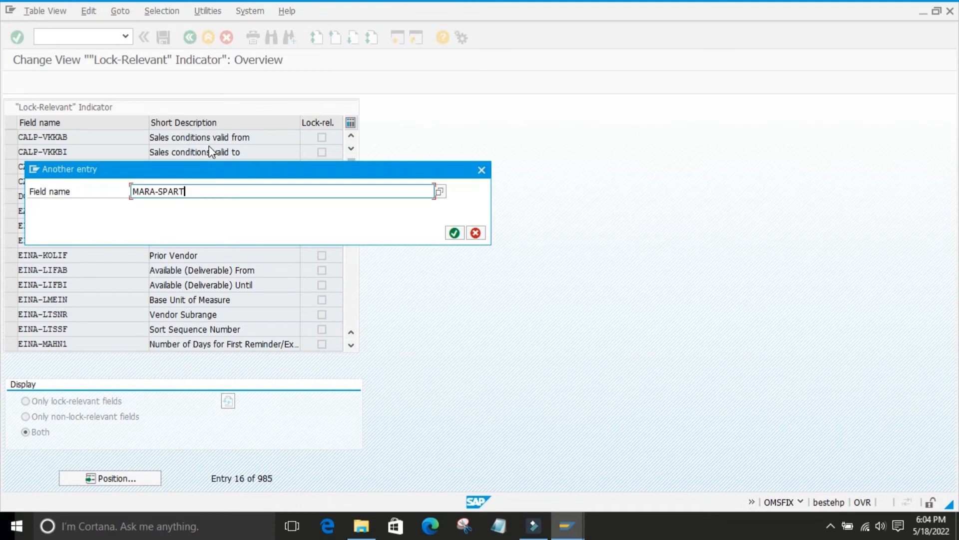
{"action": "left_click", "coordinate": [454, 233]}
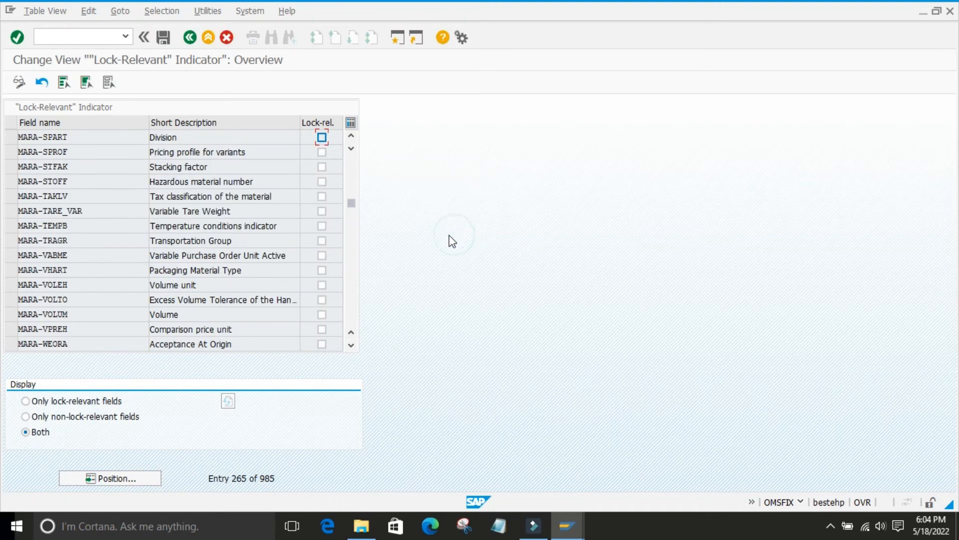
Read the help text for the lock-relevant indicator of the Division field, and close the help window.
{"action": "right_click", "coordinate": [326, 140]}
{"action": "key", "text": "Escape"}
{"action": "key", "text": "F1"}
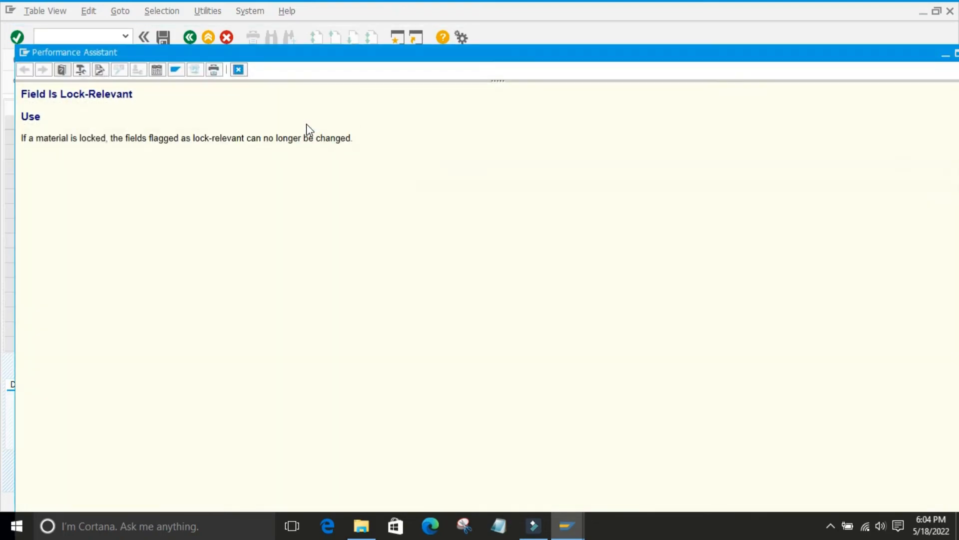
{"action": "left_click_drag", "start_coordinate": [36, 137], "coordinate": [355, 138]}
{"action": "left_click", "coordinate": [142, 175]}
{"action": "left_click", "coordinate": [223, 181]}
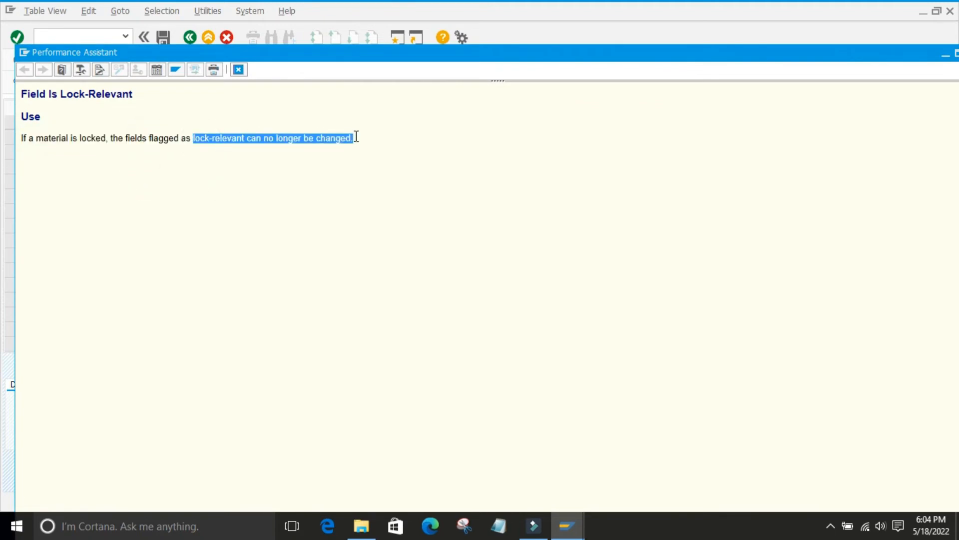
{"action": "left_click", "coordinate": [343, 181]}
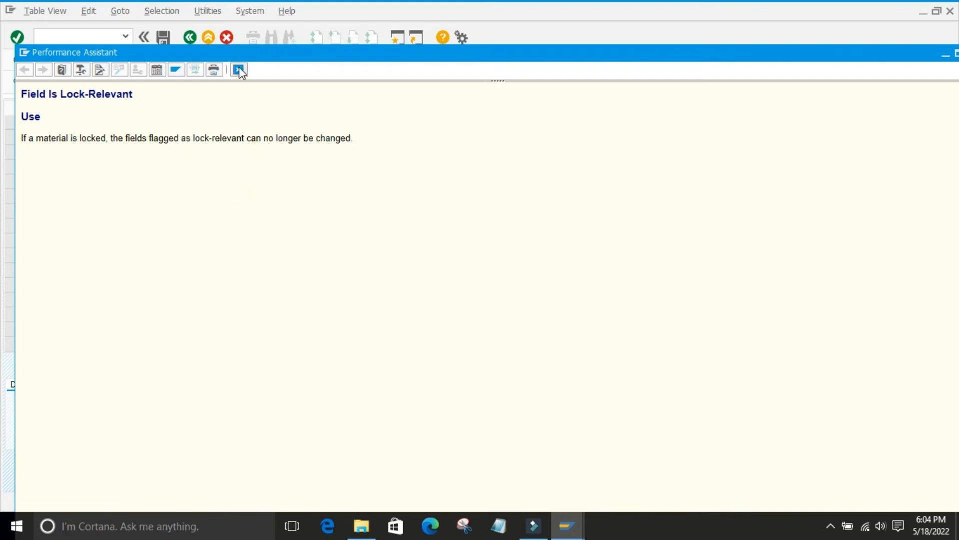
{"action": "left_click", "coordinate": [245, 165]}
{"action": "left_click", "coordinate": [237, 172]}
{"action": "left_click", "coordinate": [236, 70]}
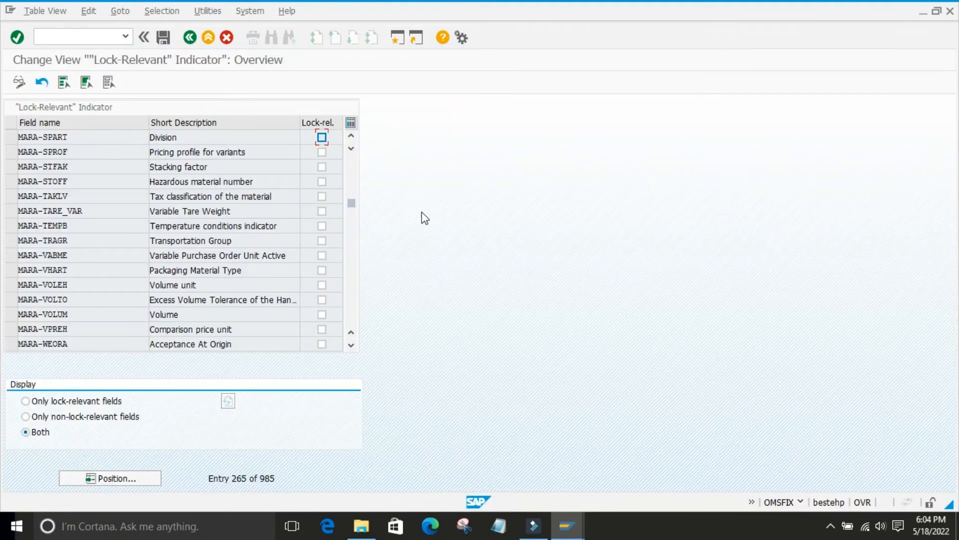
Position the field list at mara-mains and look through the surrounding MARA entries for the Base Unit of Measure field.
{"action": "left_click", "coordinate": [421, 212]}
{"action": "left_click", "coordinate": [137, 483]}
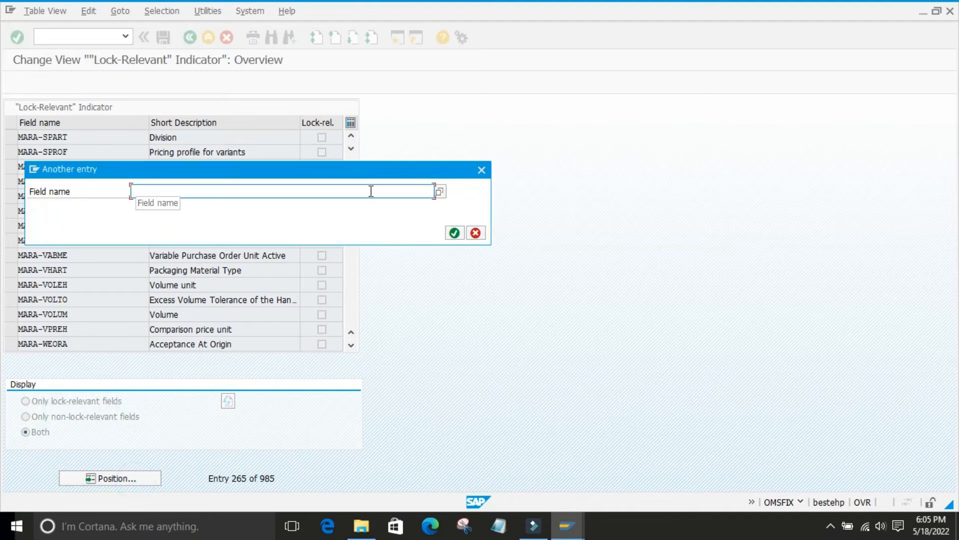
{"action": "type", "text": "mara"}
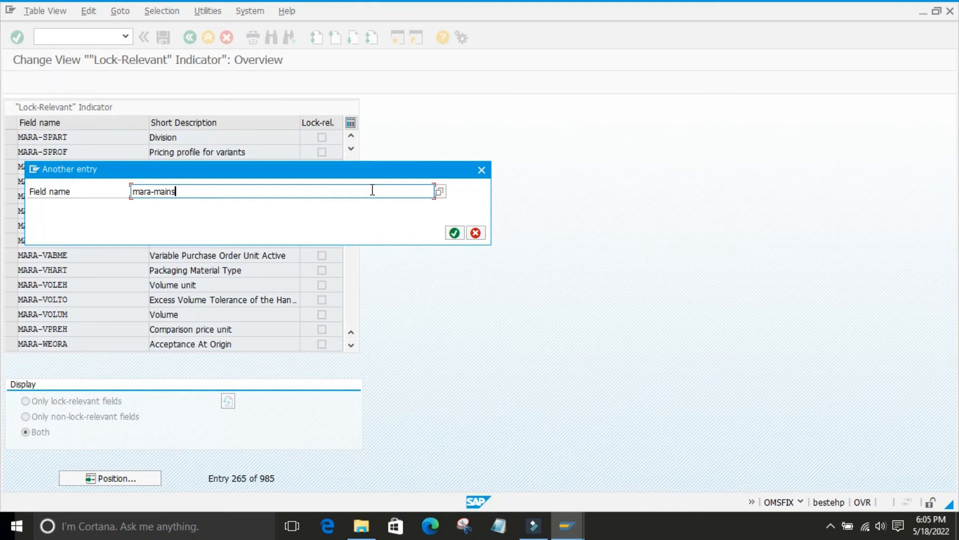
{"action": "type", "text": "-mains"}
{"action": "key", "text": "Return"}
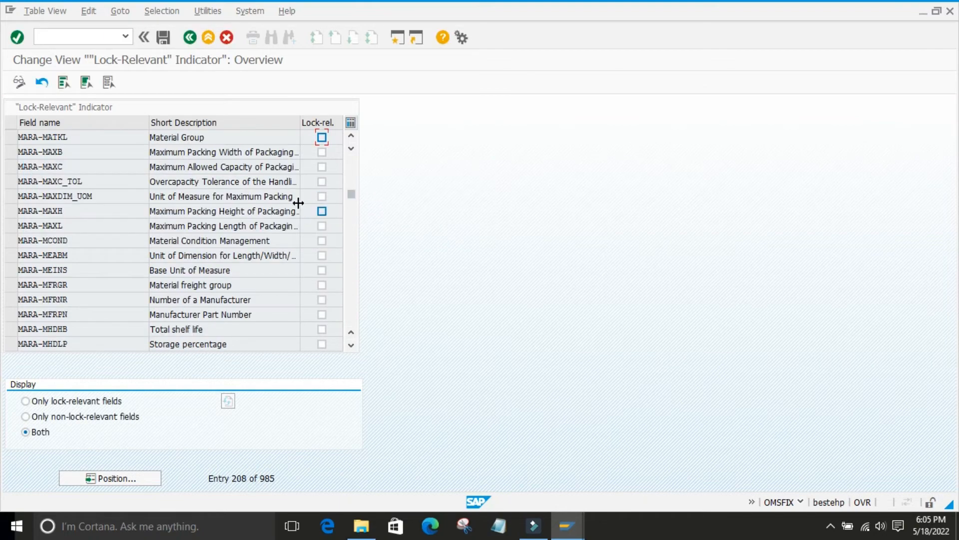
{"action": "scroll", "coordinate": [210, 156], "scroll_direction": "up", "scroll_amount": 2}
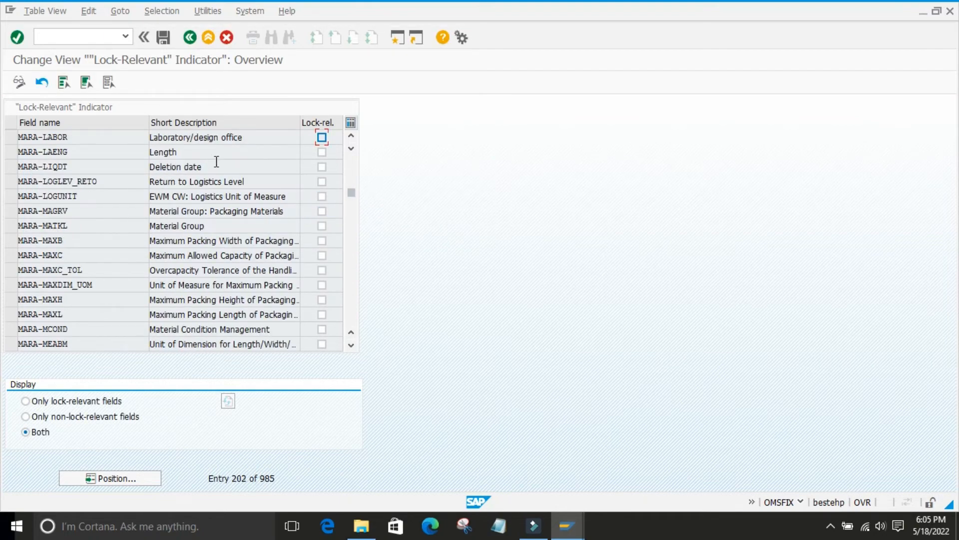
{"action": "scroll", "coordinate": [217, 161], "scroll_direction": "up", "scroll_amount": 4}
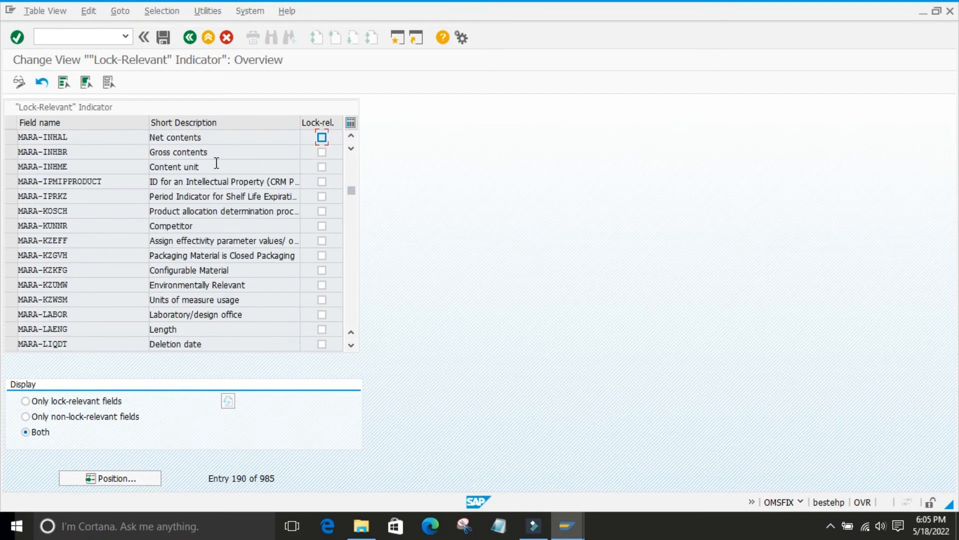
{"action": "scroll", "coordinate": [216, 163], "scroll_direction": "up", "scroll_amount": 2}
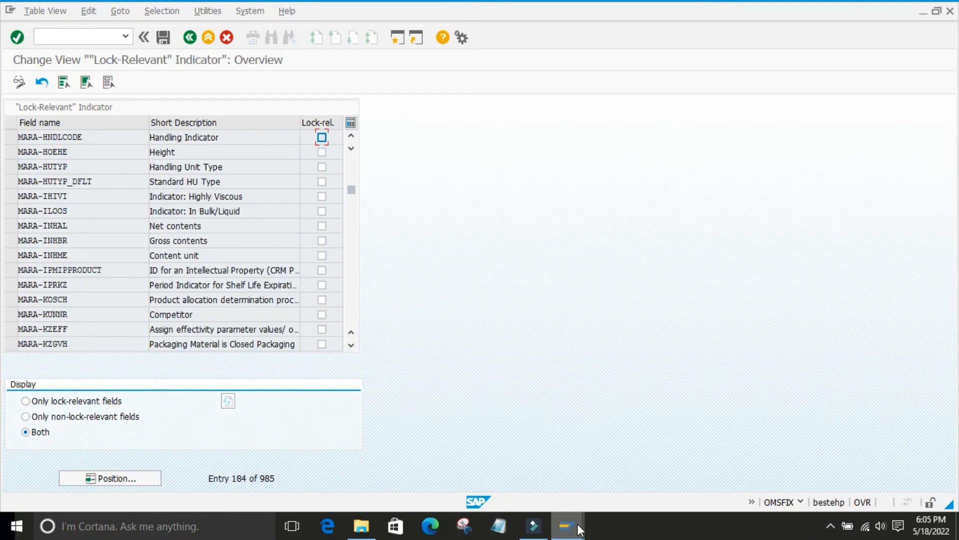
In the Create Material 100000095 session, copy the screen field name MARA-MEINS from the Base Unit of Measure technical information.
{"action": "mouse_move", "coordinate": [579, 530]}
{"action": "left_click", "coordinate": [714, 473]}
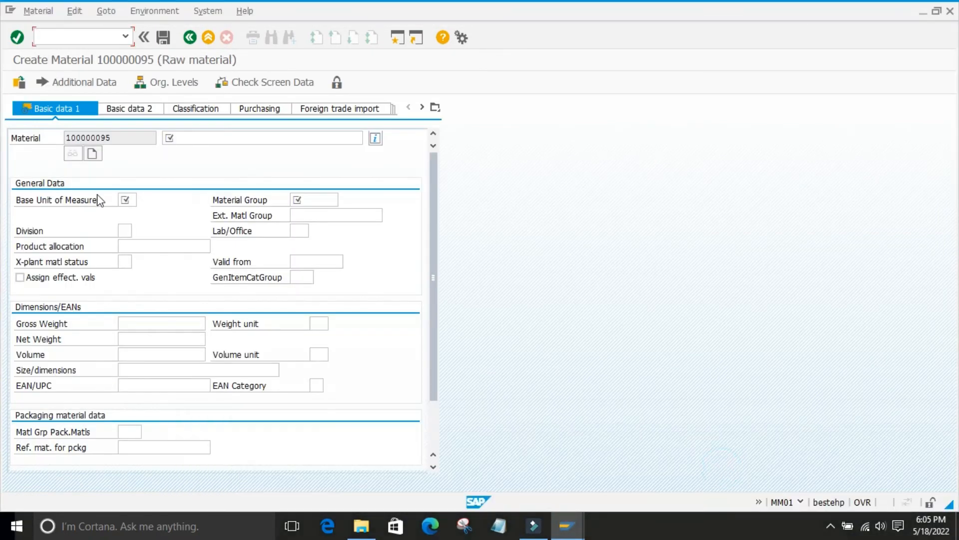
{"action": "right_click", "coordinate": [127, 199]}
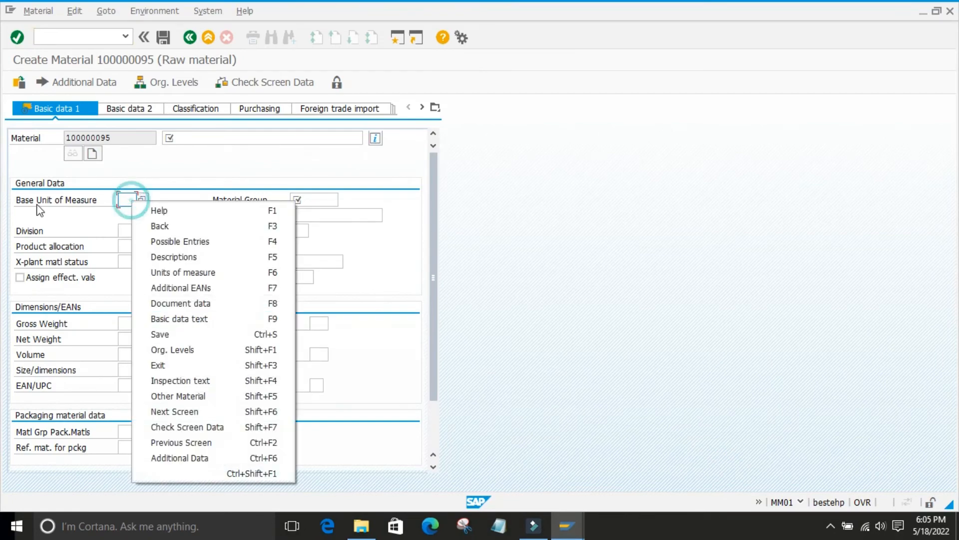
{"action": "left_click", "coordinate": [193, 211]}
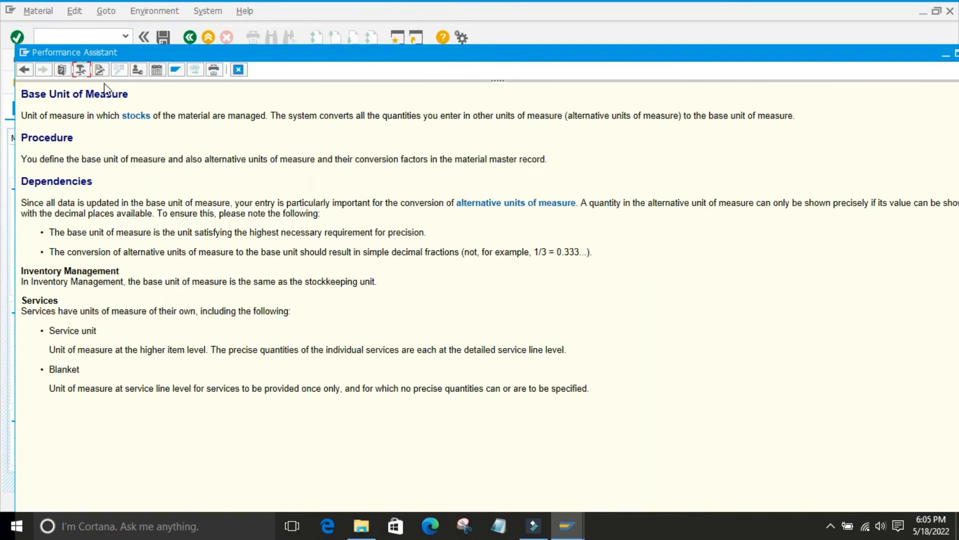
{"action": "left_click", "coordinate": [81, 70]}
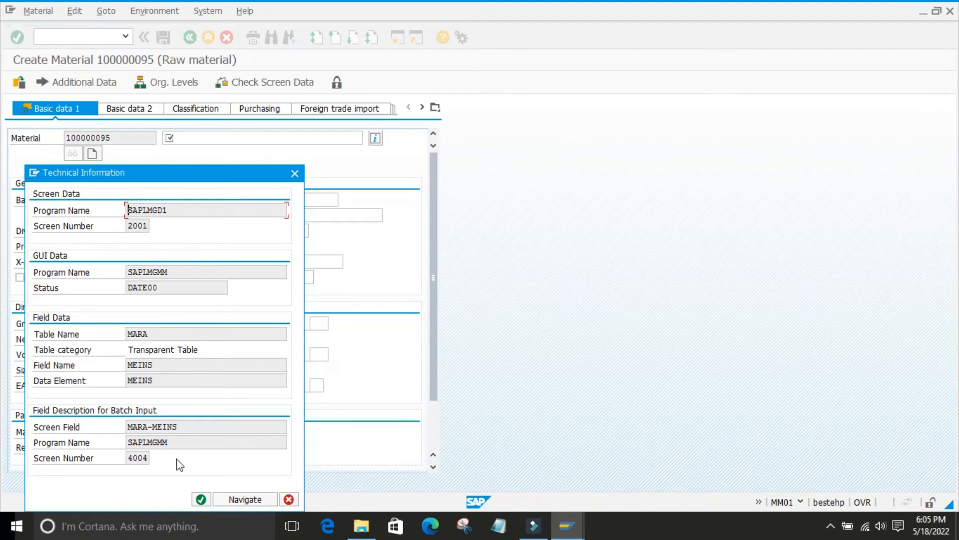
{"action": "double_click", "coordinate": [184, 425]}
{"action": "key", "text": "ctrl+c"}
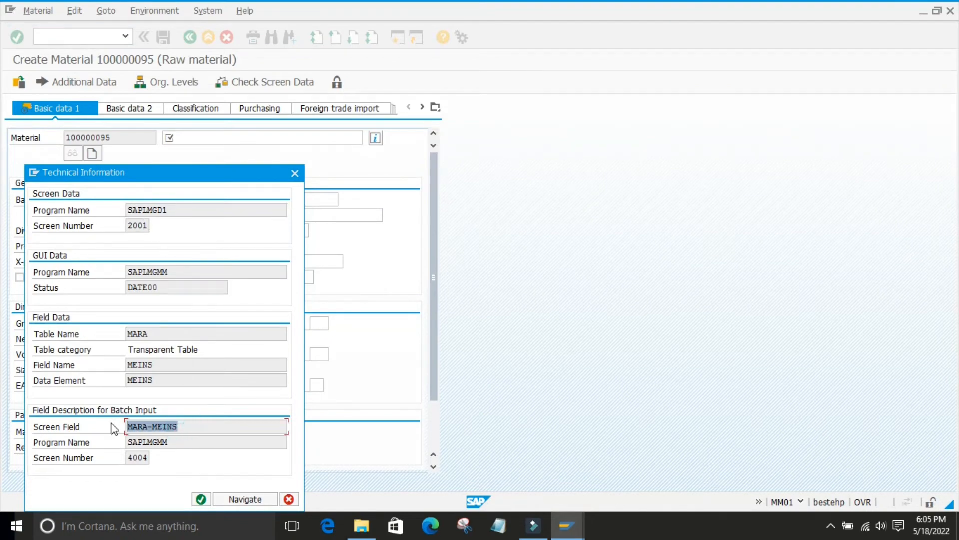
{"action": "left_click", "coordinate": [294, 173]}
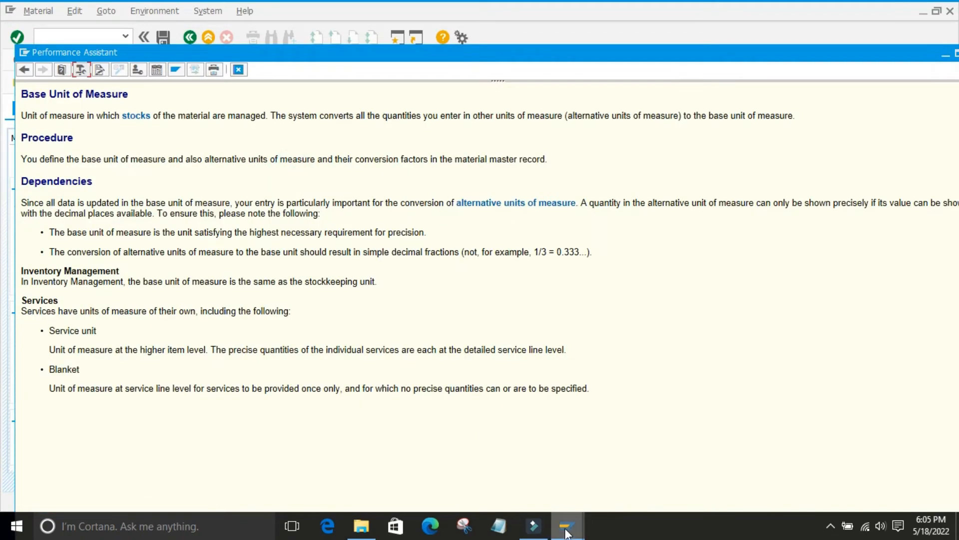
Return to the "Lock-Relevant" Indicator overview and position the field list at MARA-MEINS.
{"action": "mouse_move", "coordinate": [567, 533]}
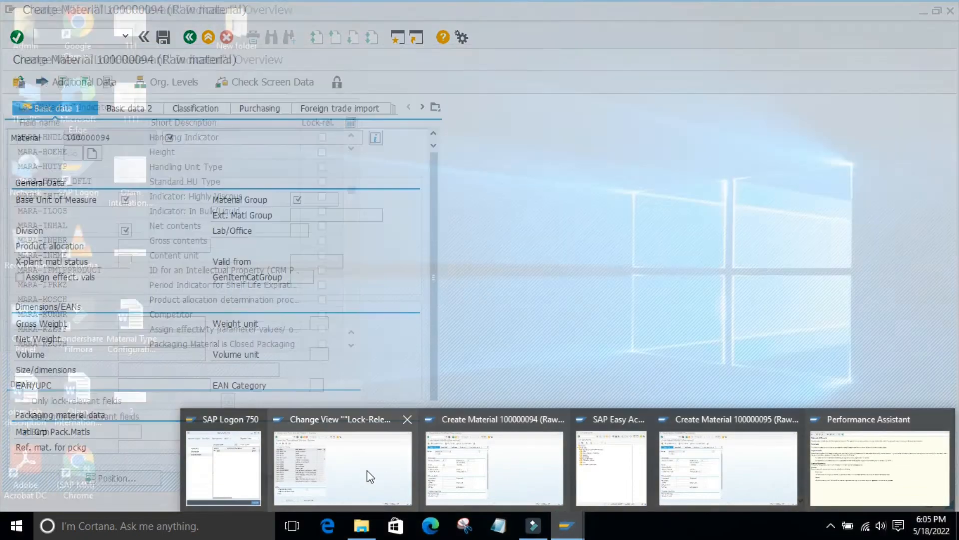
{"action": "left_click", "coordinate": [368, 474]}
{"action": "left_click", "coordinate": [132, 476]}
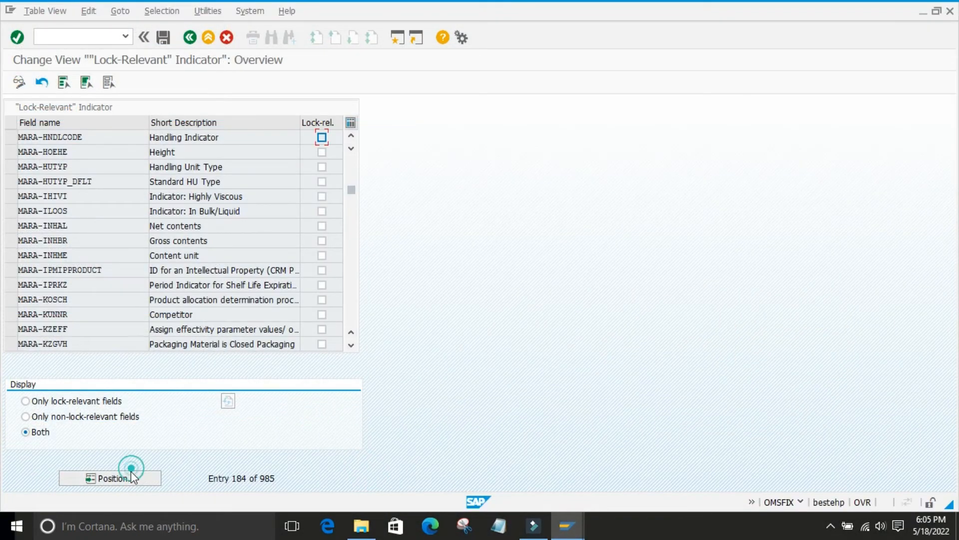
{"action": "key", "text": "ctrl+v"}
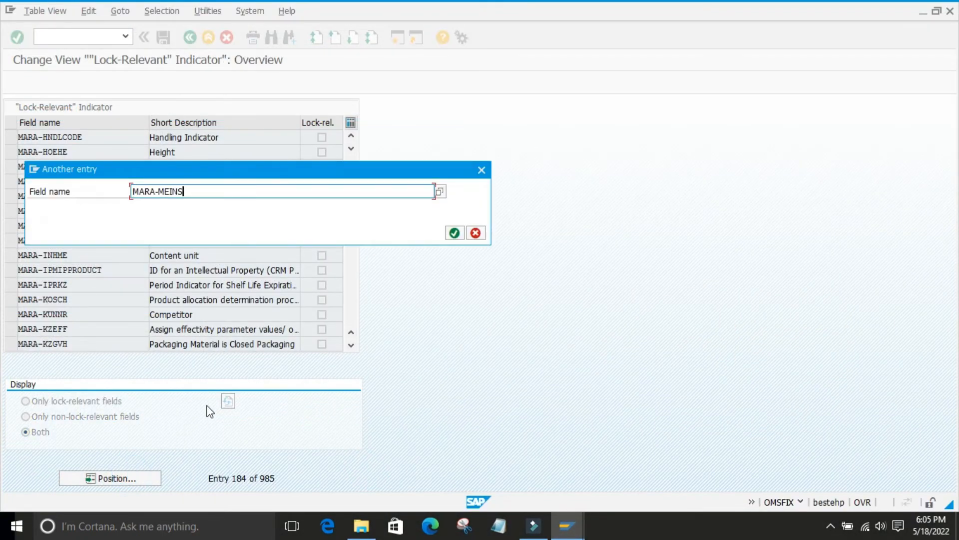
{"action": "left_click", "coordinate": [454, 233]}
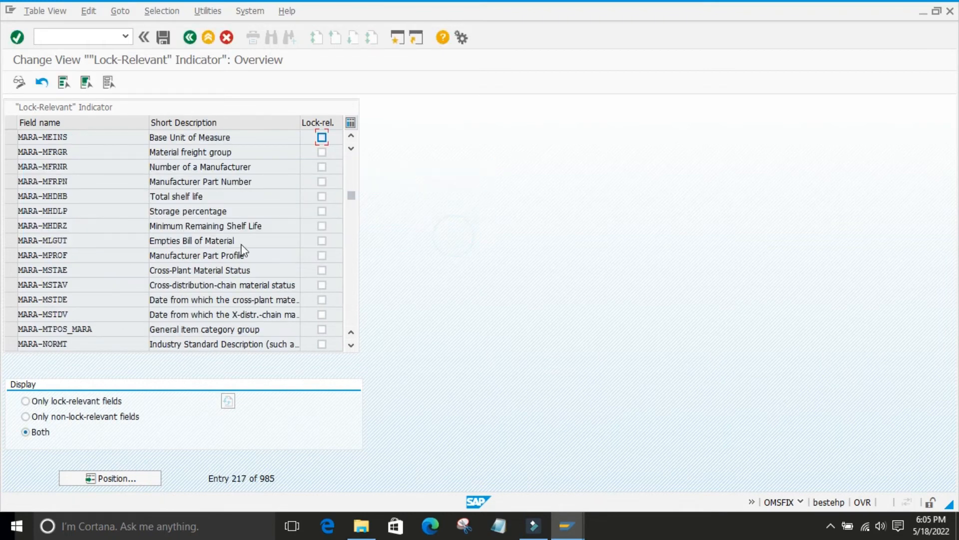
Flag the Base Unit of Measure field as lock-relevant and save the change.
{"action": "left_click", "coordinate": [322, 138]}
{"action": "left_click", "coordinate": [163, 37]}
{"action": "left_click", "coordinate": [169, 233]}
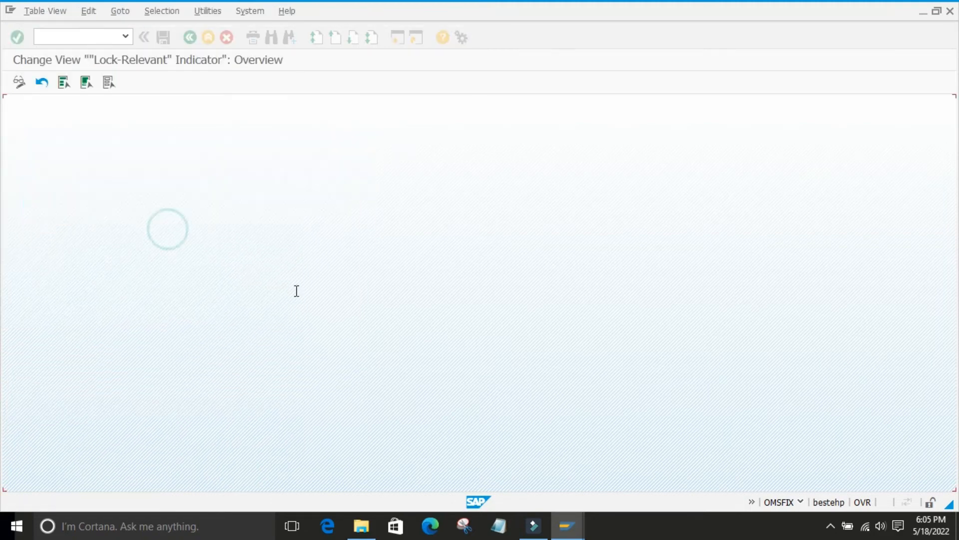
Switch to the Create Material 100000095 session and restart transaction MM01 from its initial screen.
{"action": "mouse_move", "coordinate": [568, 524]}
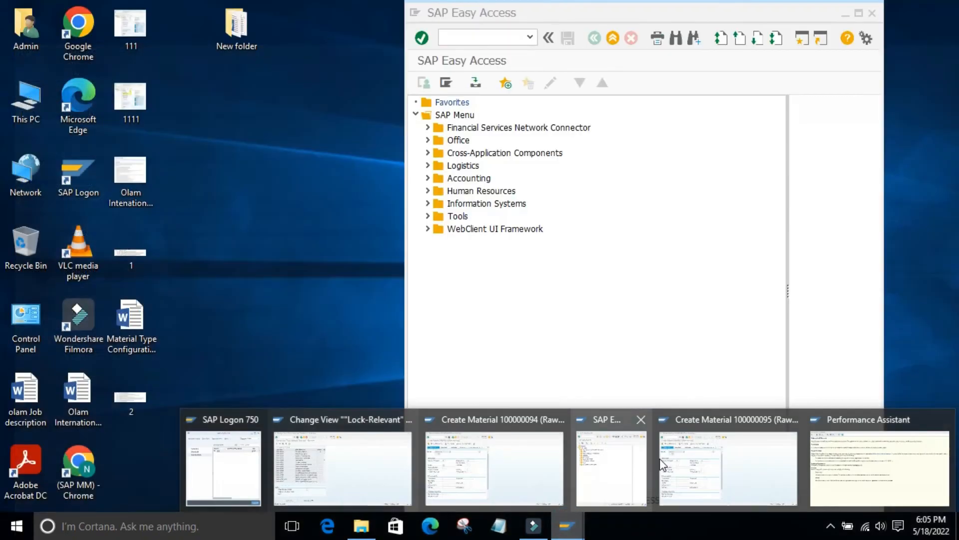
{"action": "left_click", "coordinate": [711, 450]}
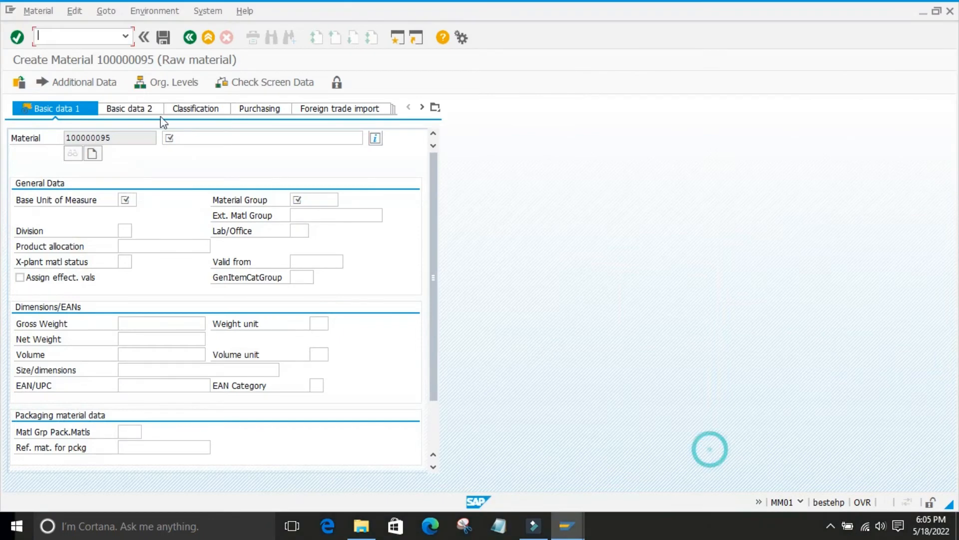
{"action": "key", "text": "Return"}
{"action": "left_click", "coordinate": [75, 36]}
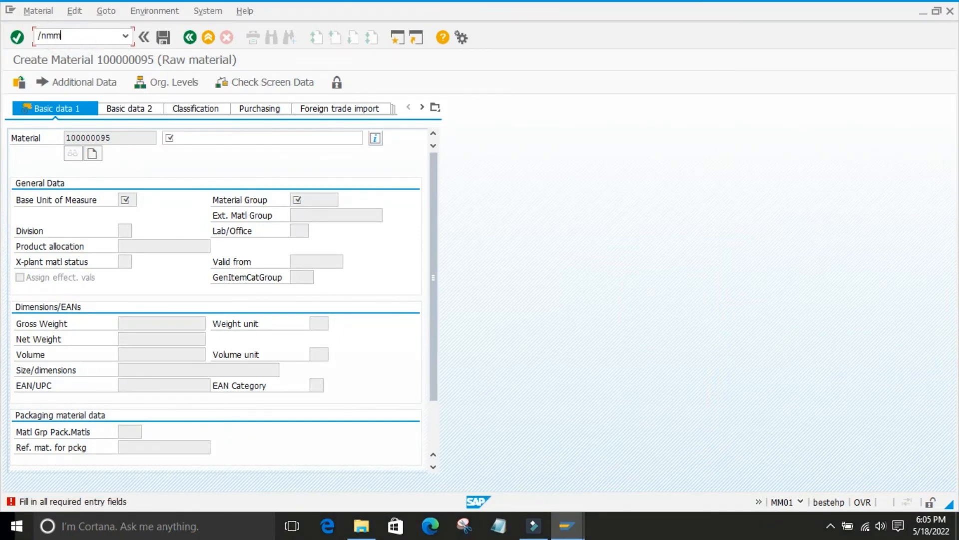
{"action": "key", "text": "Return"}
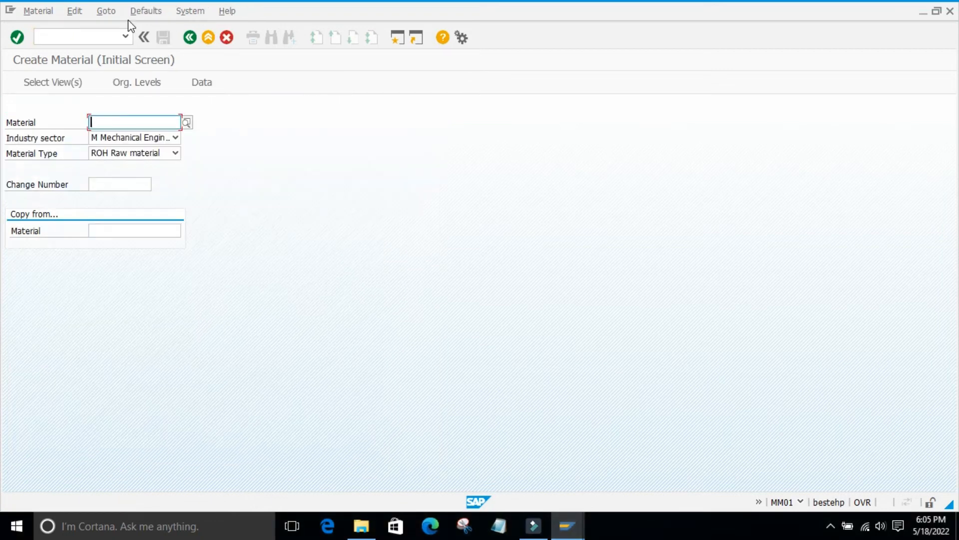
Create a new ROH Raw material in industry sector Mechanical Engineering with only the Basic Data 1 view selected.
{"action": "key", "text": "Return"}
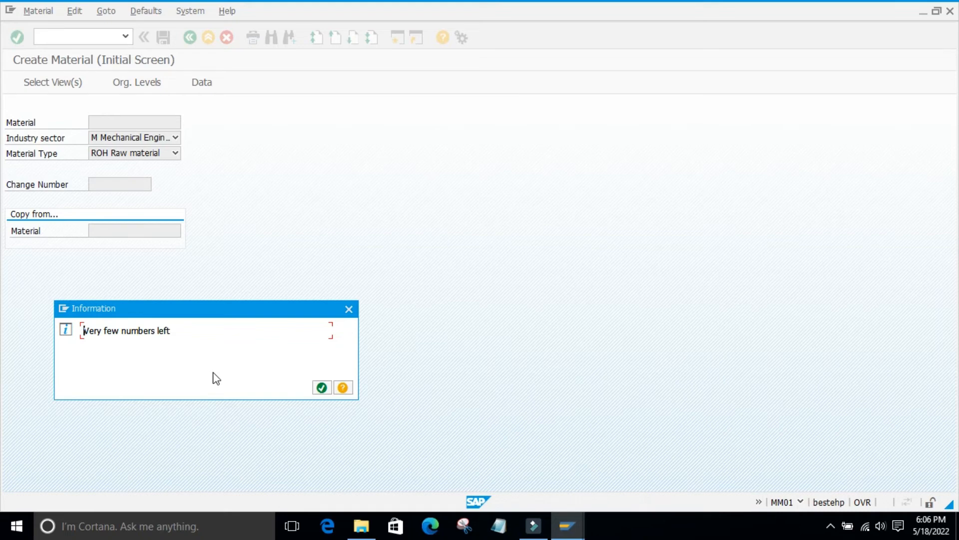
{"action": "left_click", "coordinate": [323, 389]}
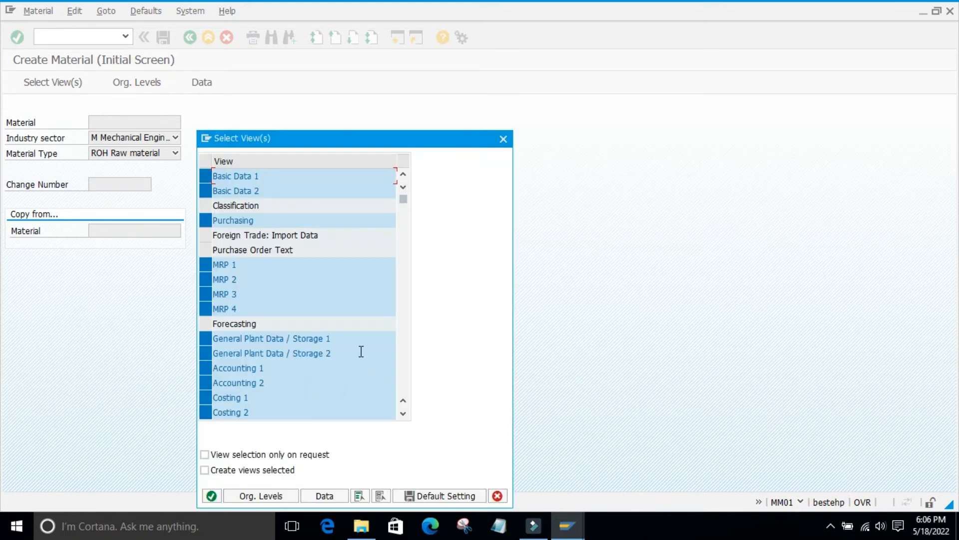
{"action": "left_click", "coordinate": [382, 495]}
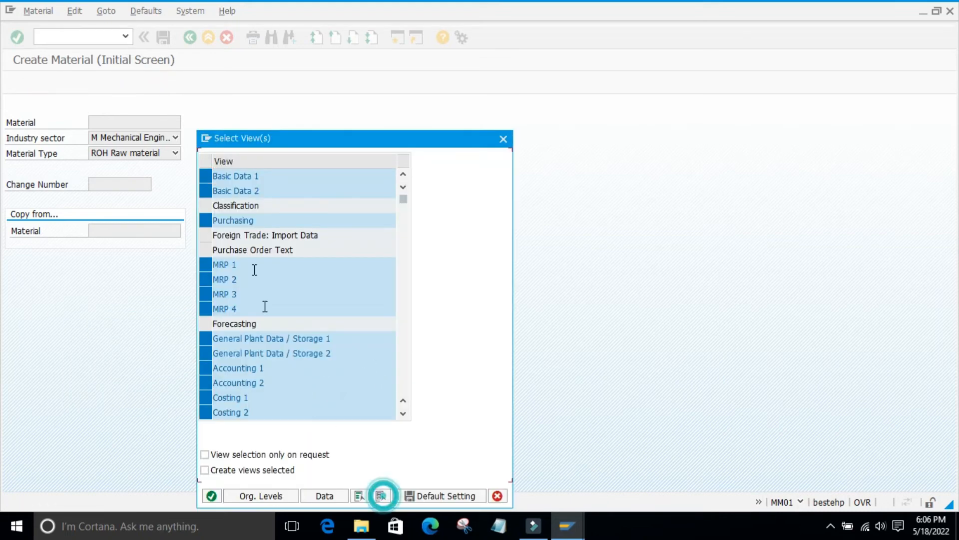
{"action": "left_click", "coordinate": [204, 176]}
{"action": "left_click", "coordinate": [211, 495]}
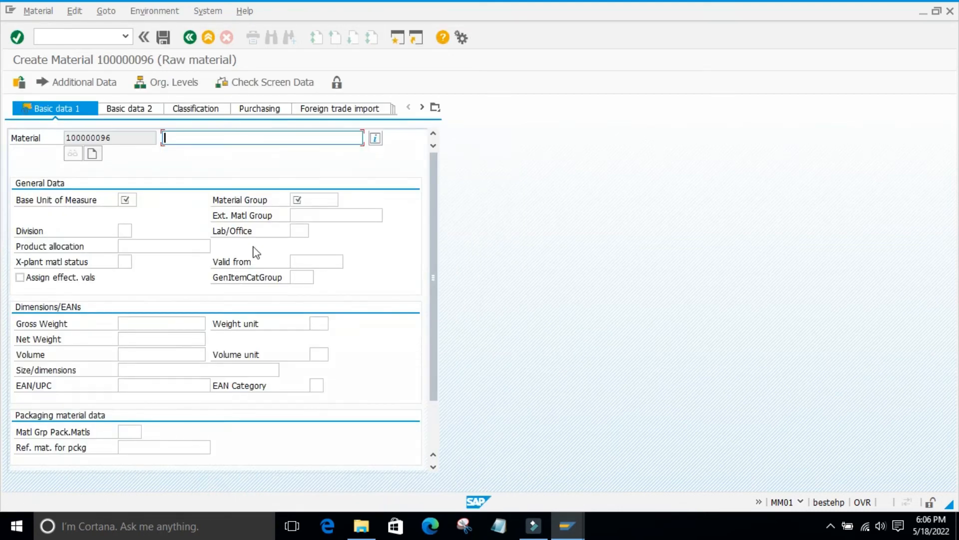
Fill in the raw material with description test mater222, base unit EA and material group 01004, and save it.
{"action": "left_click", "coordinate": [194, 138]}
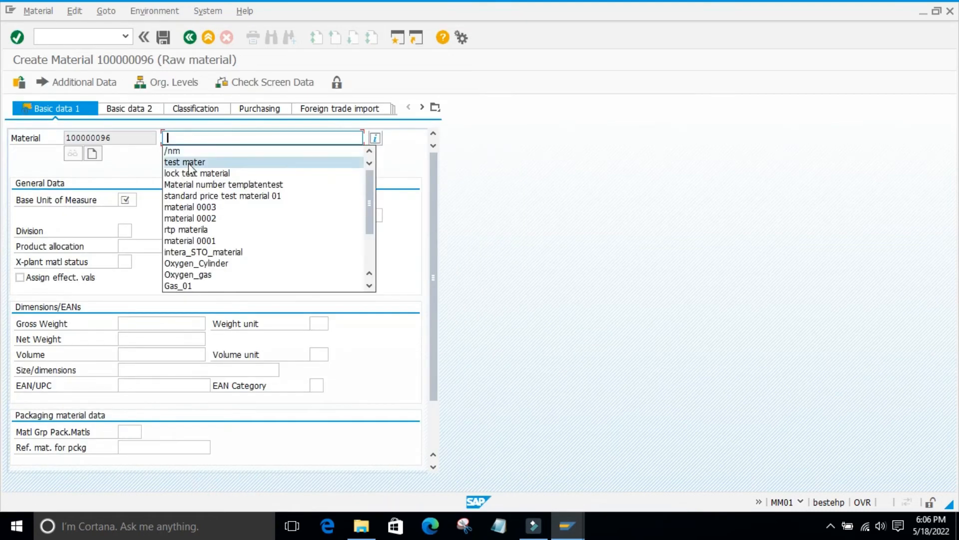
{"action": "left_click", "coordinate": [189, 162]}
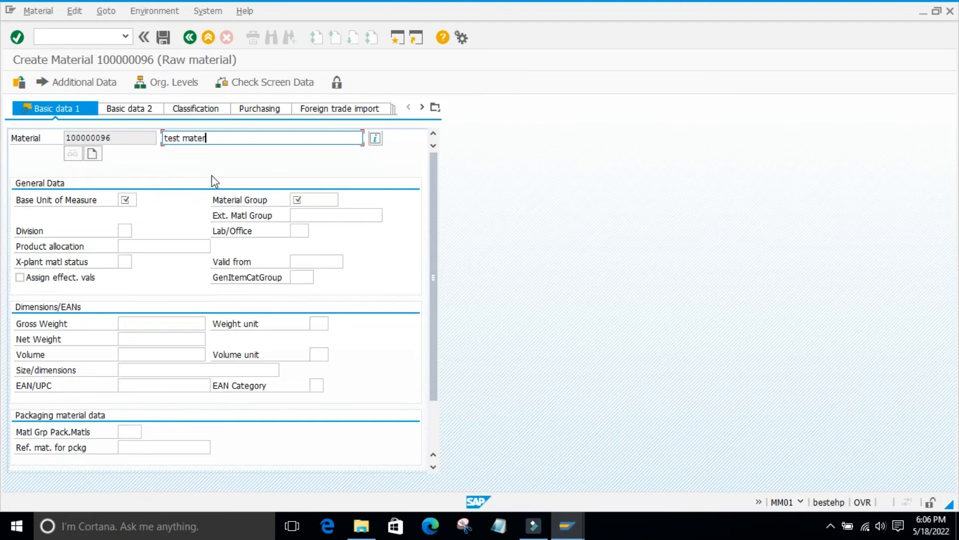
{"action": "type", "text": "222"}
{"action": "left_click", "coordinate": [125, 199]}
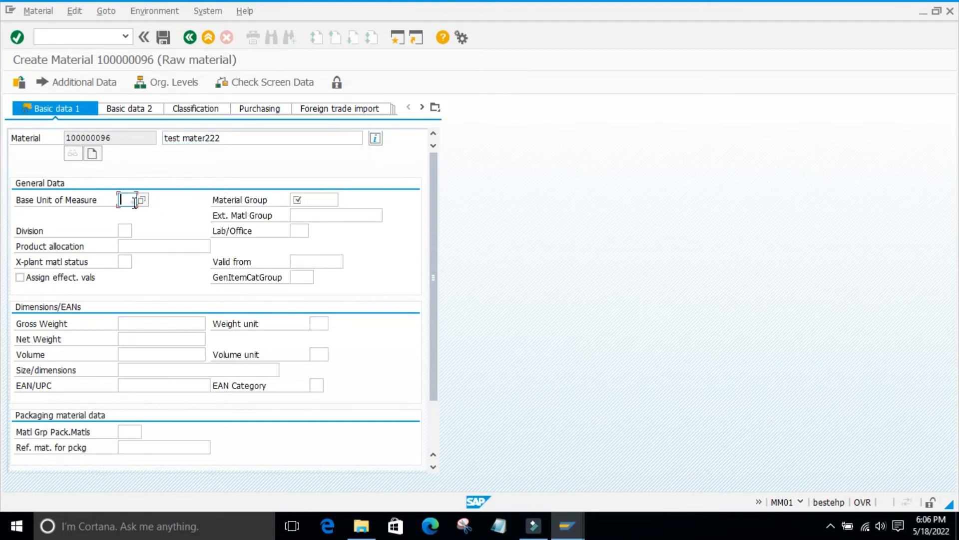
{"action": "left_click", "coordinate": [131, 212]}
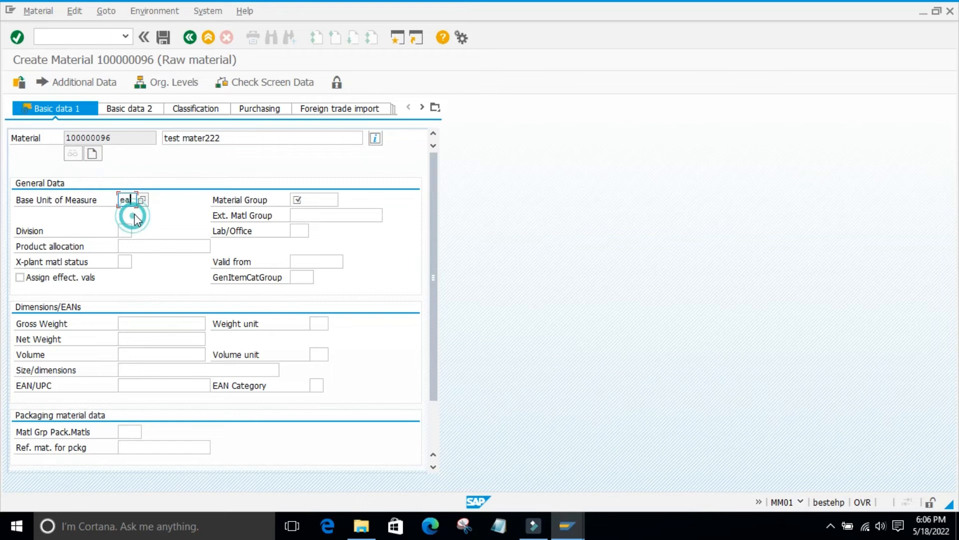
{"action": "left_click", "coordinate": [324, 199]}
{"action": "left_click", "coordinate": [309, 214]}
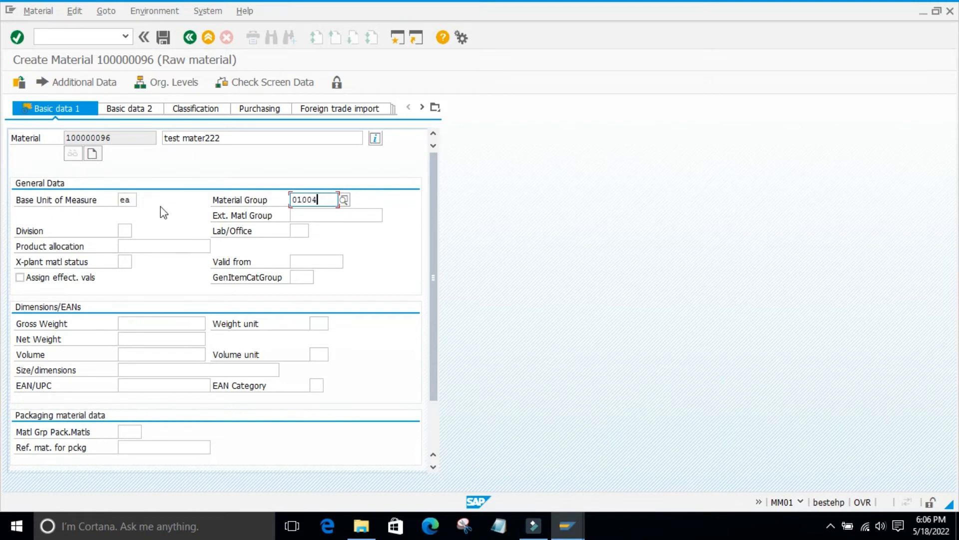
{"action": "key", "text": "Return"}
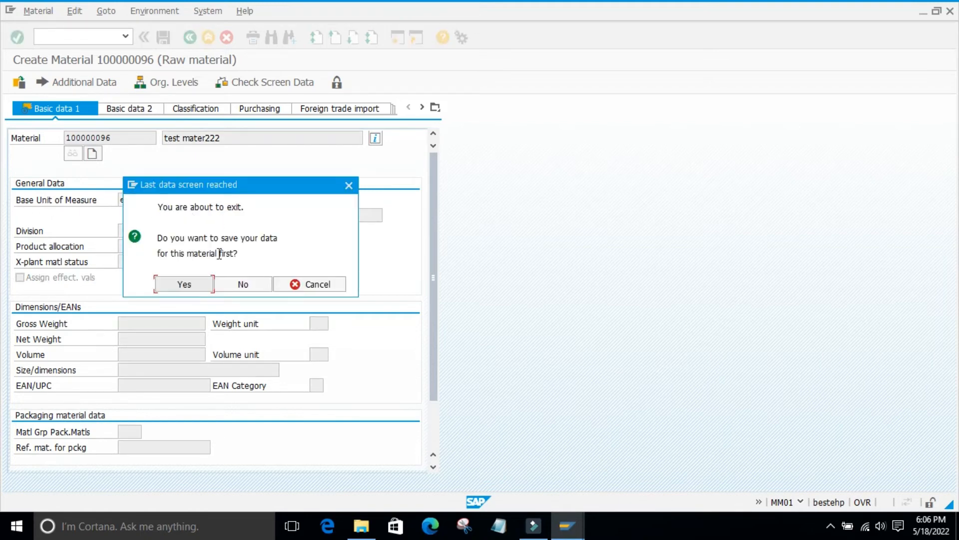
{"action": "left_click", "coordinate": [184, 284]}
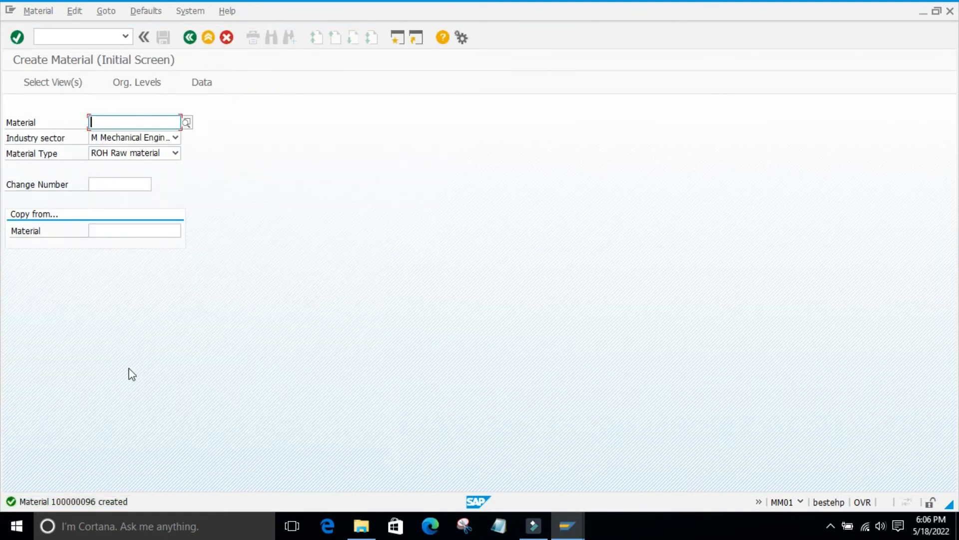
View the details of the material creation message, select the new material number in it and close the details.
{"action": "left_click", "coordinate": [66, 502]}
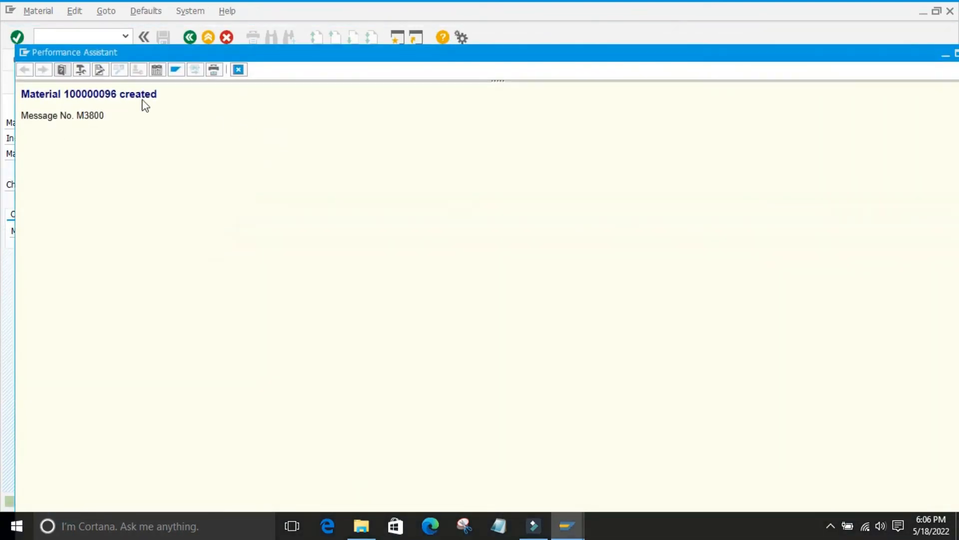
{"action": "left_click", "coordinate": [90, 95]}
{"action": "triple_click", "coordinate": [90, 95]}
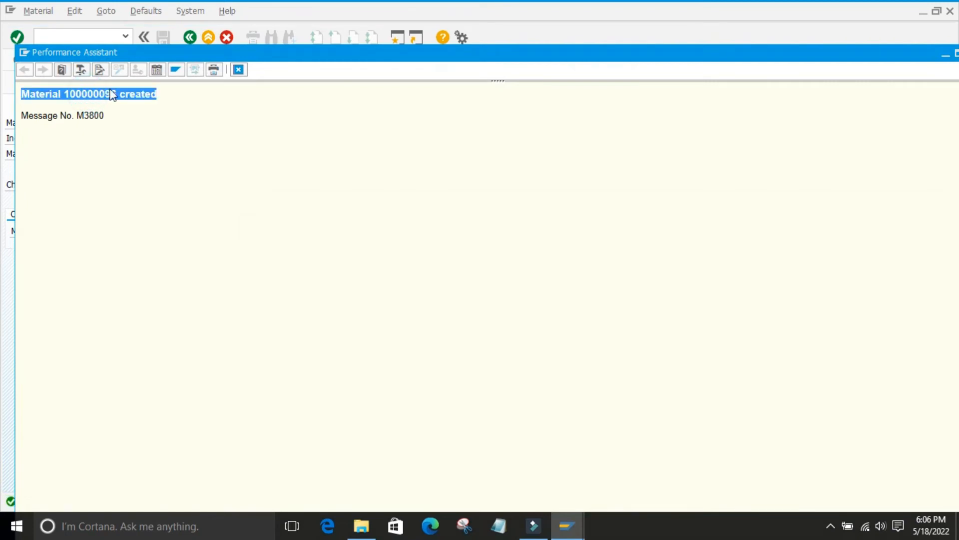
{"action": "left_click", "coordinate": [111, 95]}
{"action": "double_click", "coordinate": [86, 95]}
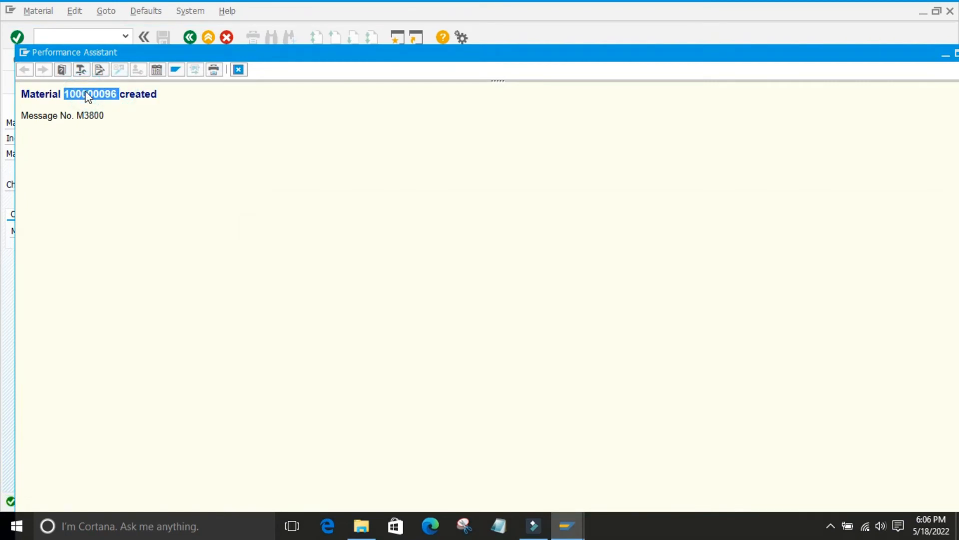
{"action": "left_click", "coordinate": [238, 69]}
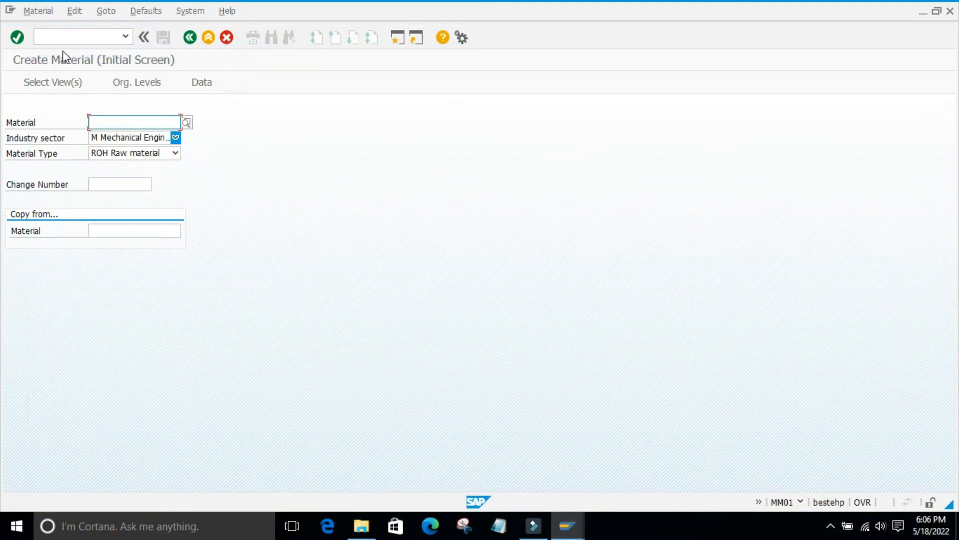
Open material 100000096 for change in transaction MM02 with the Basic Data 1 and Basic Data 2 views.
{"action": "left_click", "coordinate": [58, 35]}
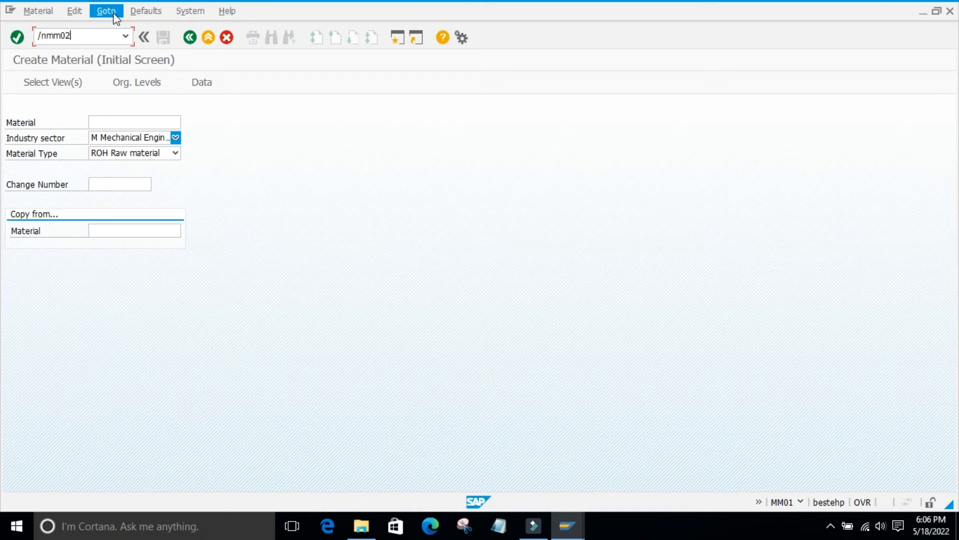
{"action": "key", "text": "Return"}
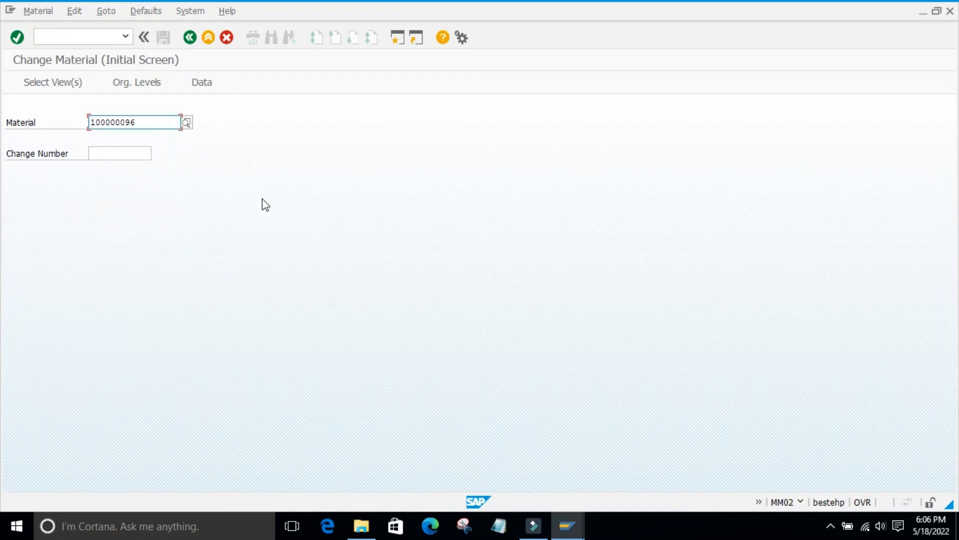
{"action": "key", "text": "Return"}
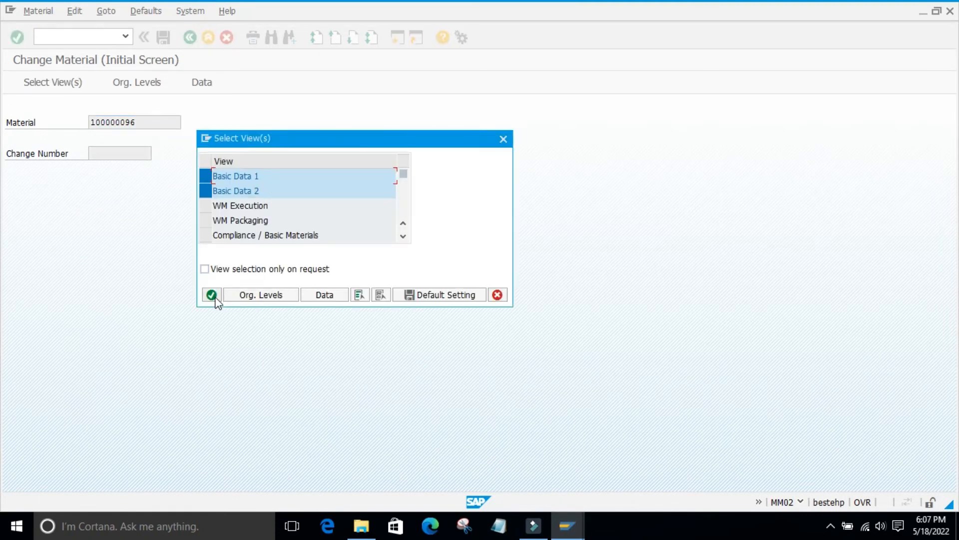
{"action": "left_click", "coordinate": [212, 295]}
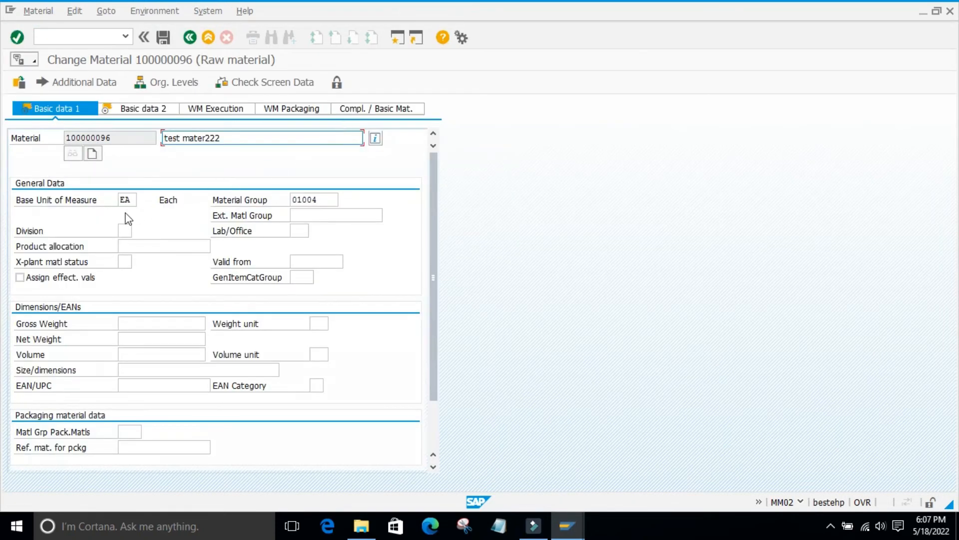
Lock the material for its lock-relevant fields Gross Weight and Base Unit of Measure.
{"action": "left_click", "coordinate": [337, 82]}
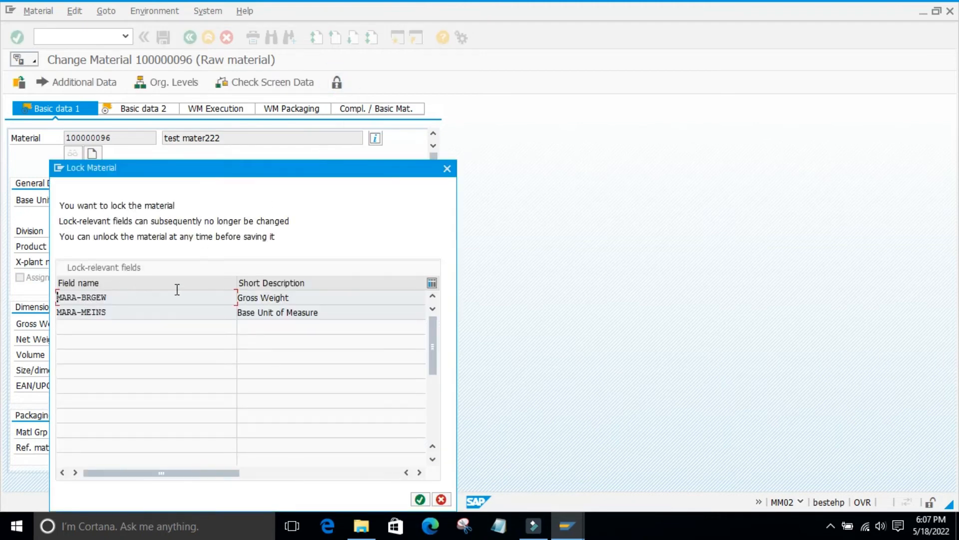
{"action": "left_click_drag", "start_coordinate": [215, 173], "coordinate": [414, 122]}
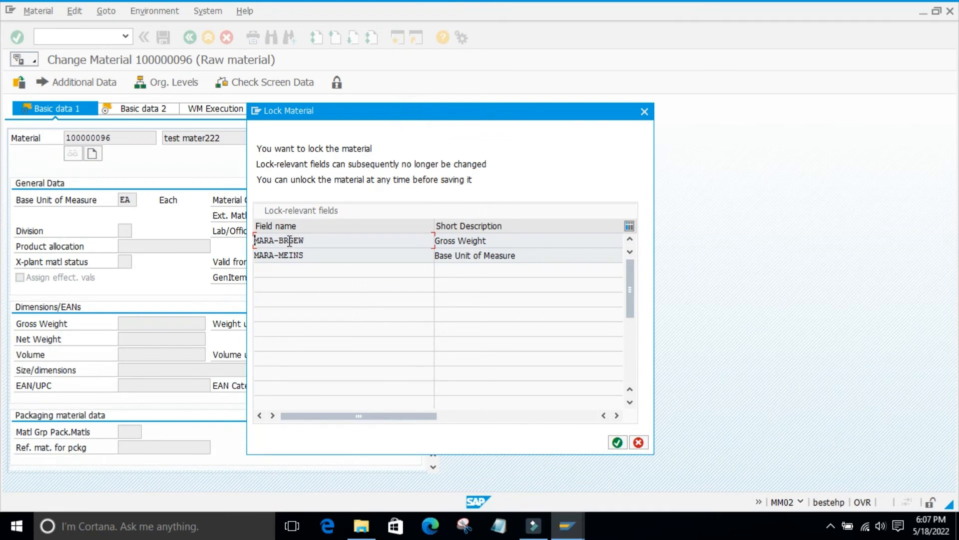
{"action": "left_click", "coordinate": [618, 442]}
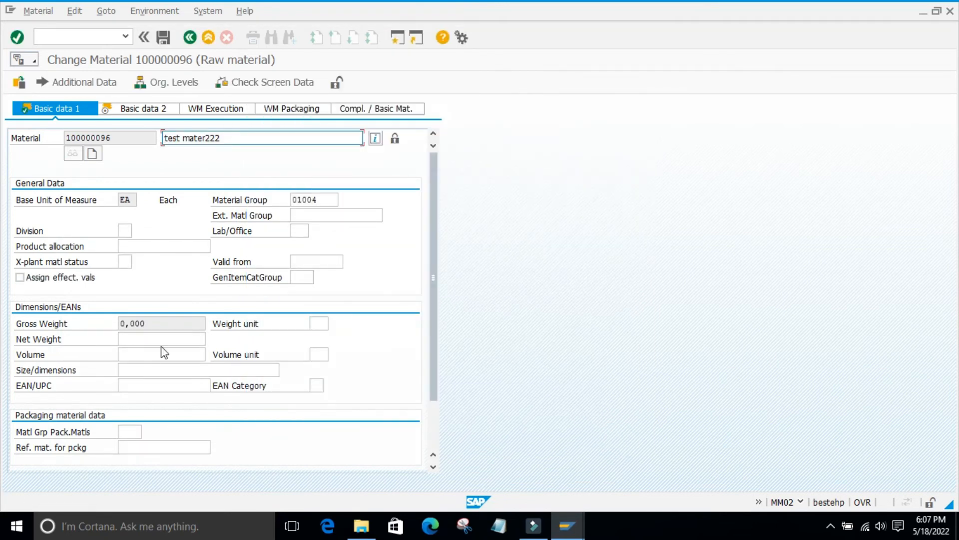
Check whether the Gross Weight and Base Unit of Measure fields can still be edited on the locked material.
{"action": "left_click", "coordinate": [178, 324]}
{"action": "left_click", "coordinate": [137, 197]}
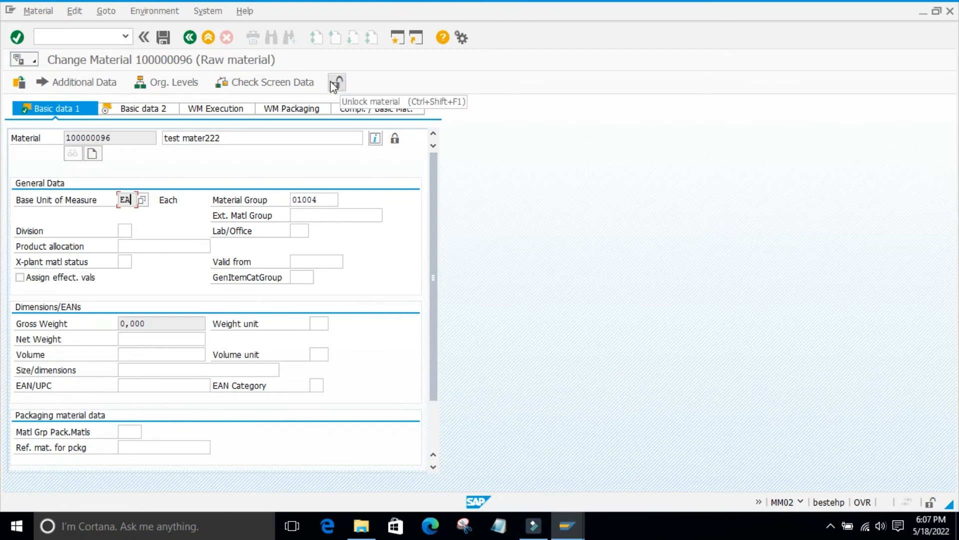
{"action": "left_click", "coordinate": [127, 200]}
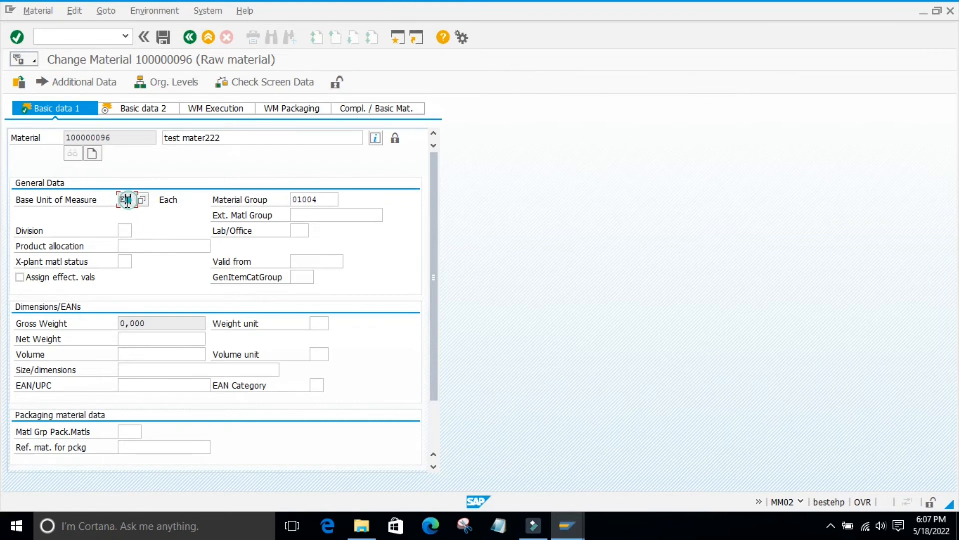
{"action": "left_click", "coordinate": [139, 259]}
{"action": "left_click", "coordinate": [121, 202]}
{"action": "left_click", "coordinate": [149, 234]}
{"action": "left_click", "coordinate": [120, 193]}
{"action": "left_click", "coordinate": [144, 243]}
{"action": "left_click", "coordinate": [126, 228]}
{"action": "left_click", "coordinate": [139, 183]}
{"action": "left_click", "coordinate": [133, 200]}
{"action": "left_click", "coordinate": [139, 269]}
{"action": "left_click", "coordinate": [166, 323]}
{"action": "left_click", "coordinate": [120, 202]}
{"action": "left_click", "coordinate": [175, 346]}
{"action": "left_click", "coordinate": [414, 320]}
Unlock the material and select the value in its Base Unit of Measure field.
{"action": "left_click", "coordinate": [336, 82]}
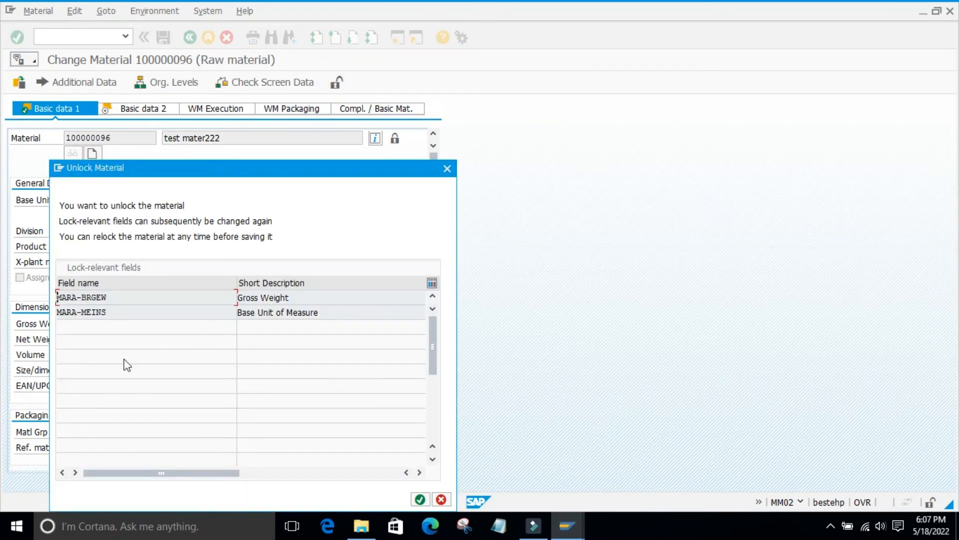
{"action": "left_click", "coordinate": [420, 499]}
{"action": "double_click", "coordinate": [126, 200]}
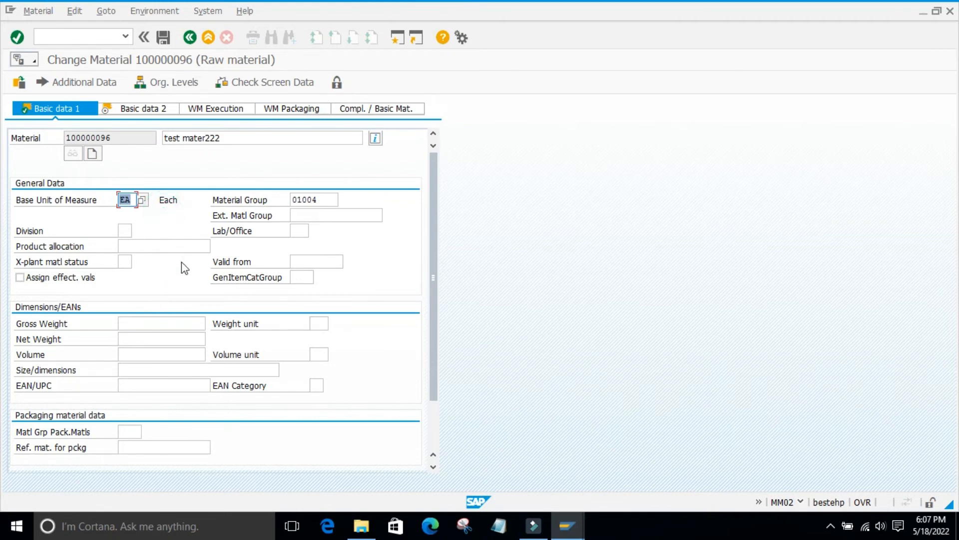
Lock the material again and review the unlock dialog's field list without unlocking the material.
{"action": "left_click", "coordinate": [337, 83]}
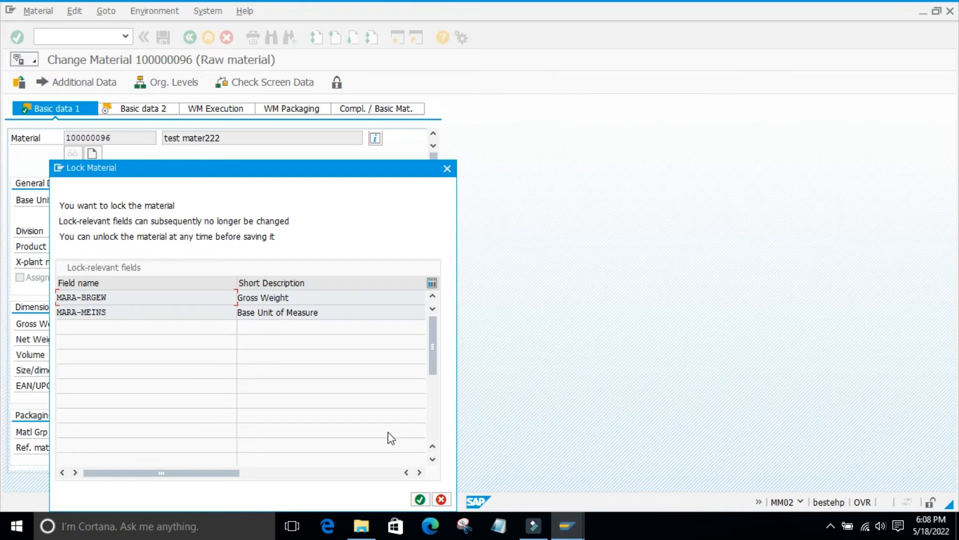
{"action": "left_click", "coordinate": [421, 502]}
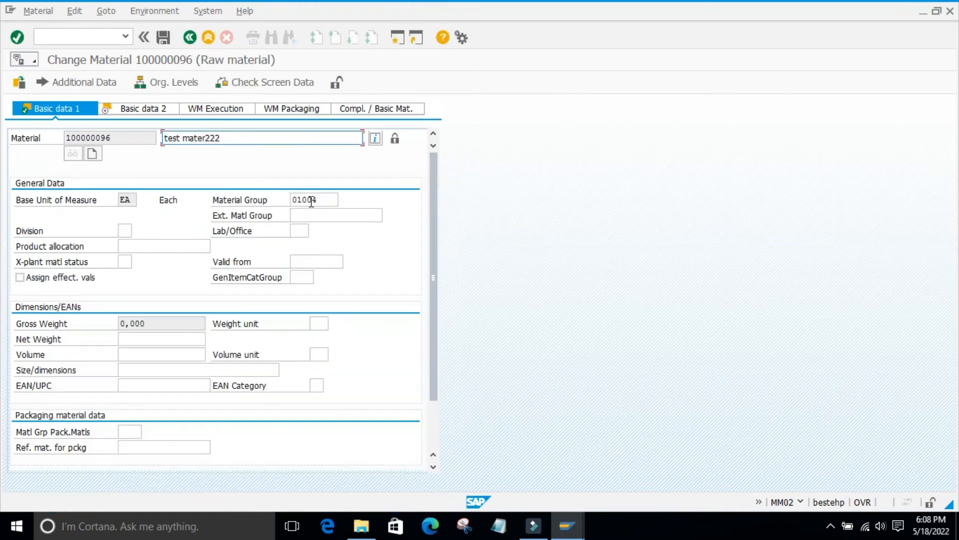
{"action": "left_click", "coordinate": [132, 338]}
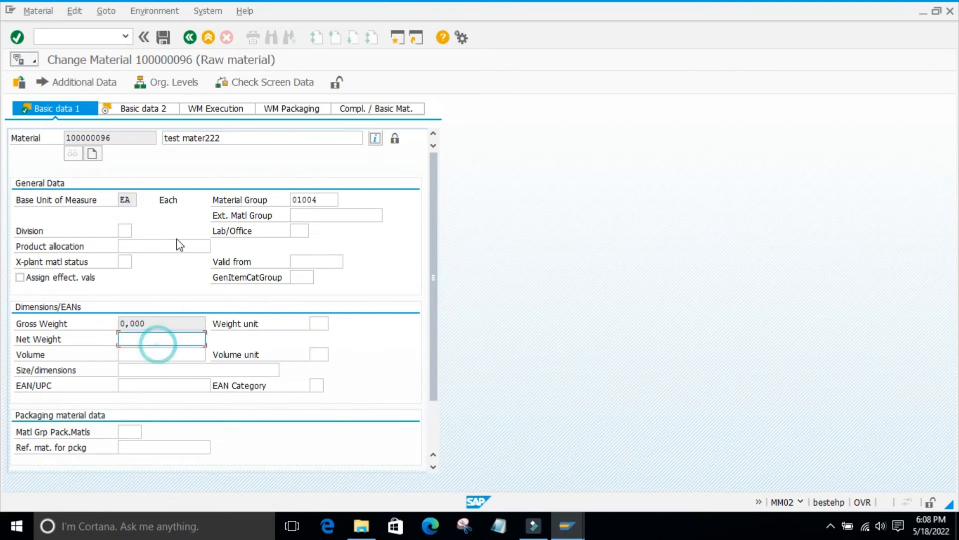
{"action": "left_click", "coordinate": [340, 86]}
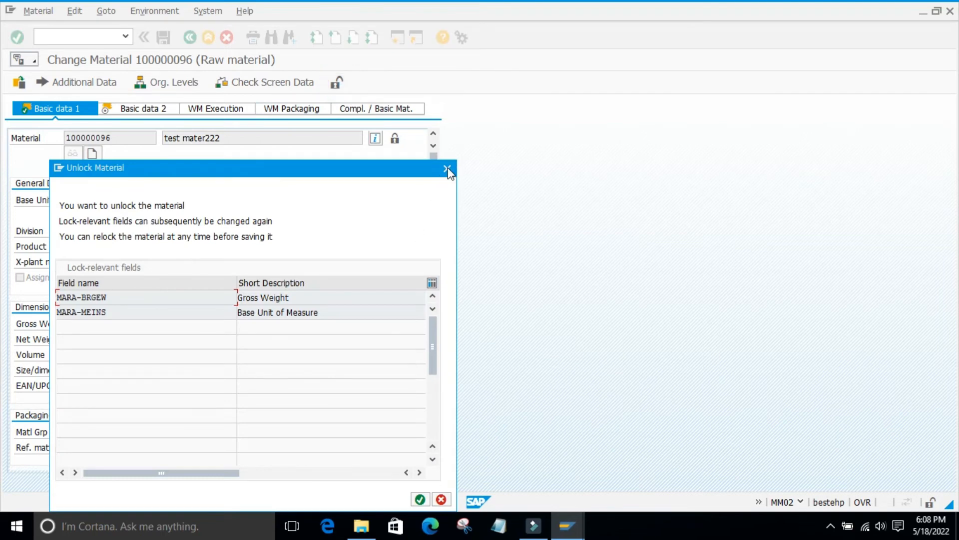
{"action": "left_click", "coordinate": [447, 168]}
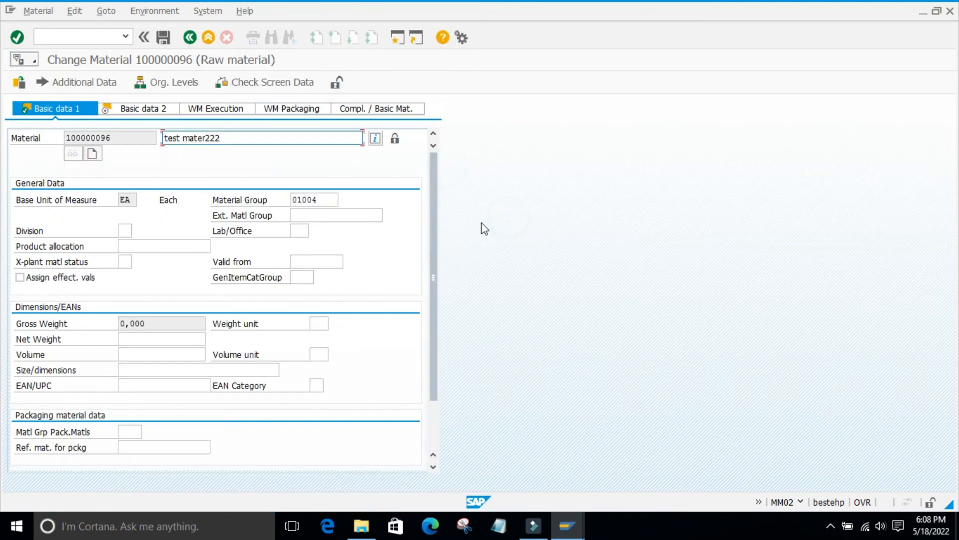
Switch to the "Lock-Relevant" Indicator session and return from it to the Display IMG structure.
{"action": "left_click", "coordinate": [567, 527]}
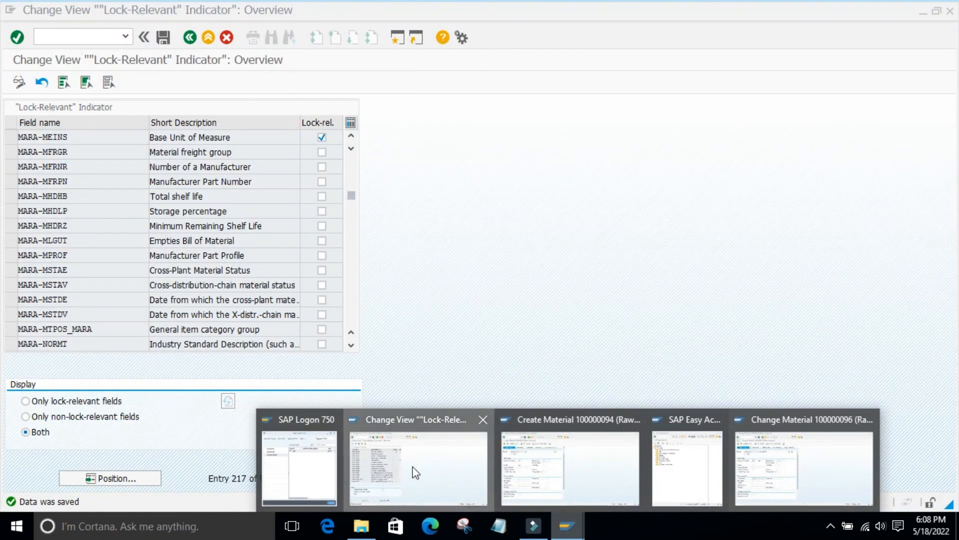
{"action": "left_click", "coordinate": [417, 469]}
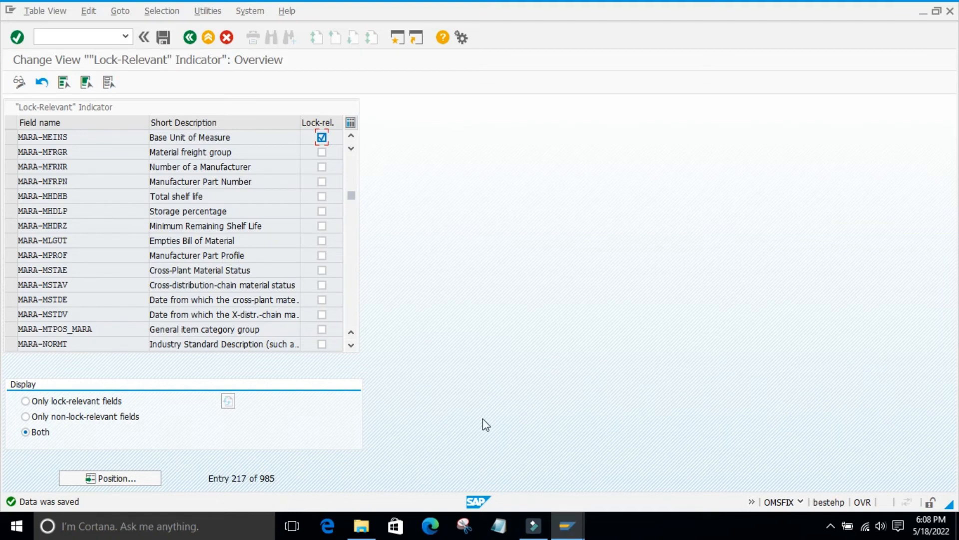
{"action": "left_click", "coordinate": [192, 38]}
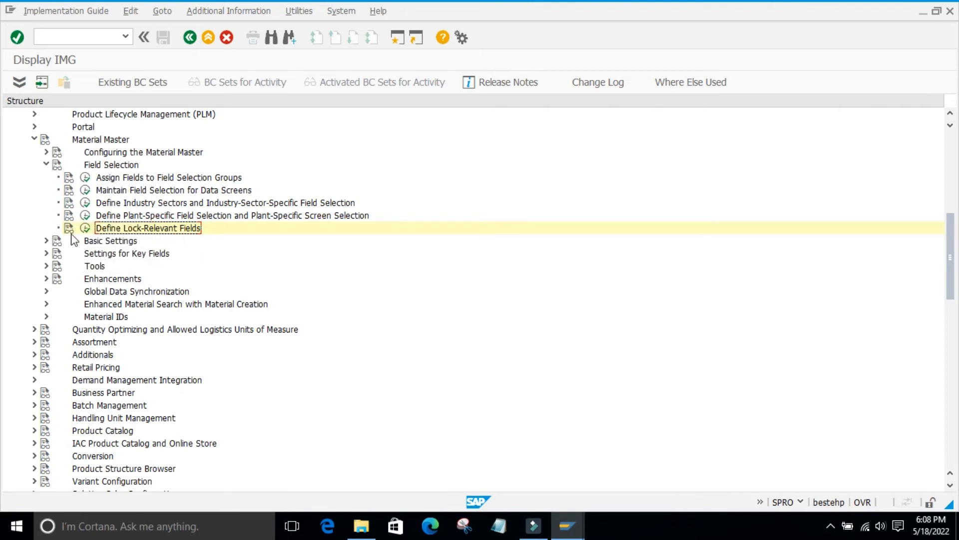
Expand Configuring the Material Master, Field Selection and Basic Settings under Material Master to review their activities.
{"action": "left_click", "coordinate": [46, 165]}
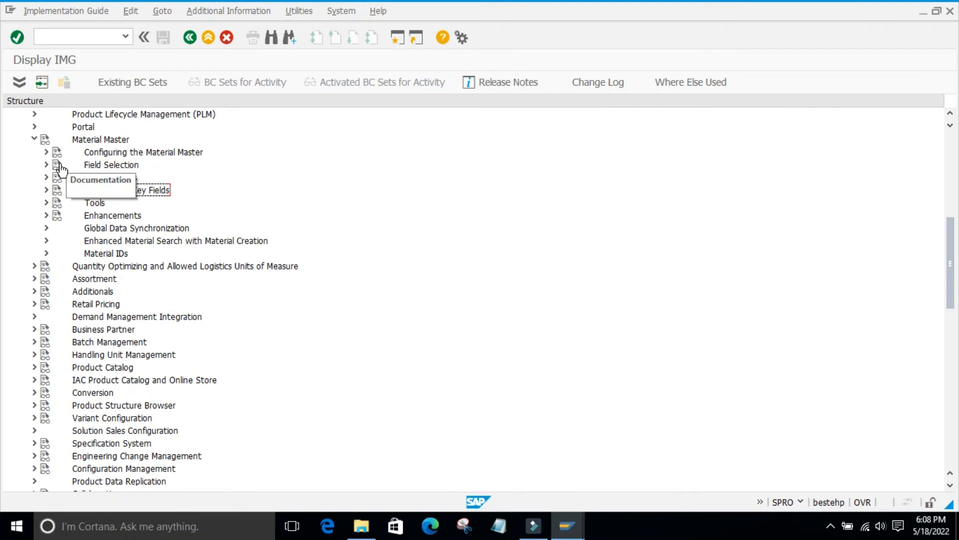
{"action": "left_click", "coordinate": [46, 152]}
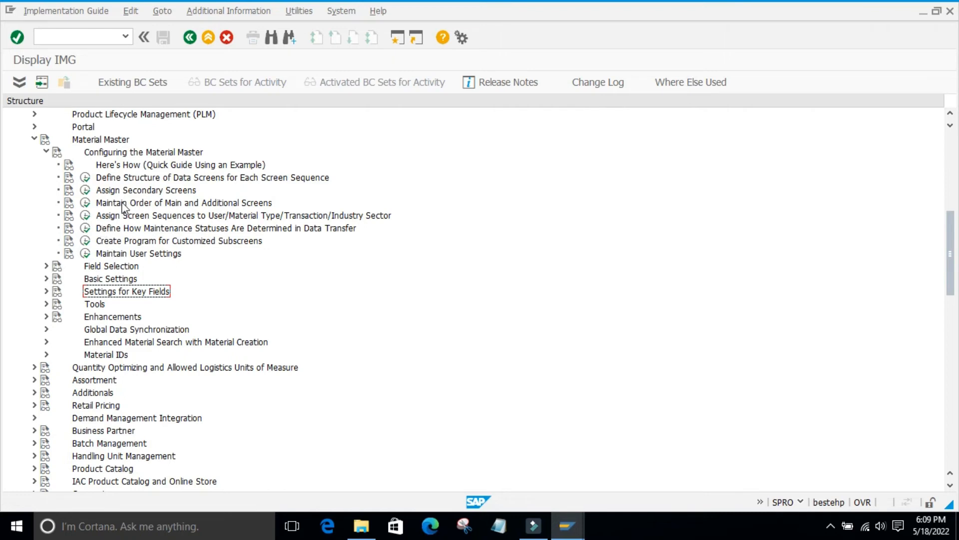
{"action": "left_click", "coordinate": [46, 265]}
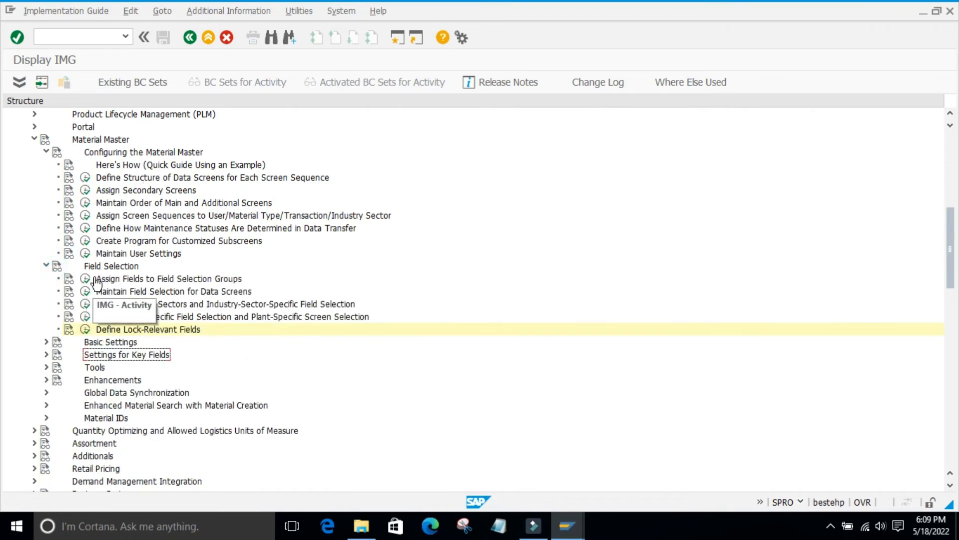
{"action": "scroll", "coordinate": [110, 285], "scroll_direction": "down", "scroll_amount": 2}
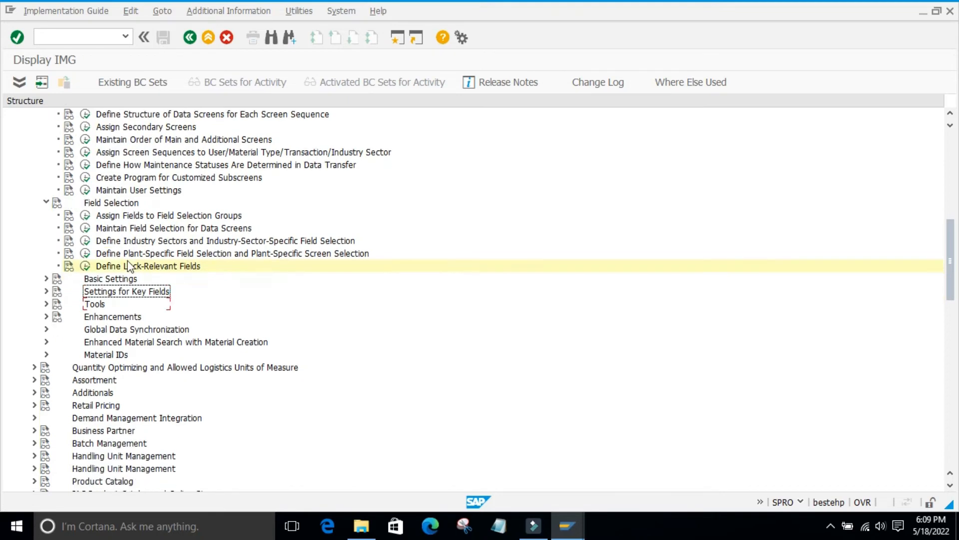
{"action": "left_click", "coordinate": [46, 279]}
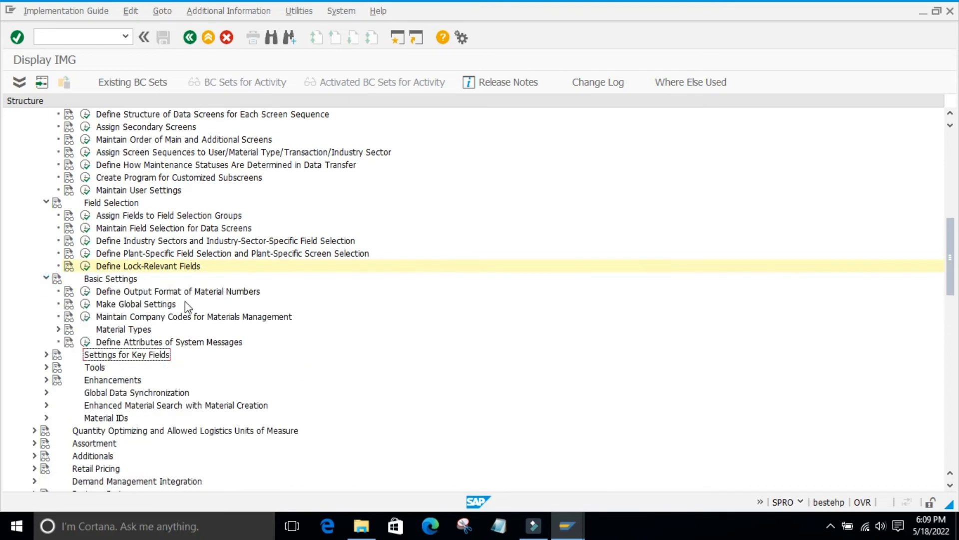
Collapse the Basic Settings, Field Selection and Configuring the Material Master nodes under Material Master.
{"action": "scroll", "coordinate": [174, 300], "scroll_direction": "down", "scroll_amount": 2}
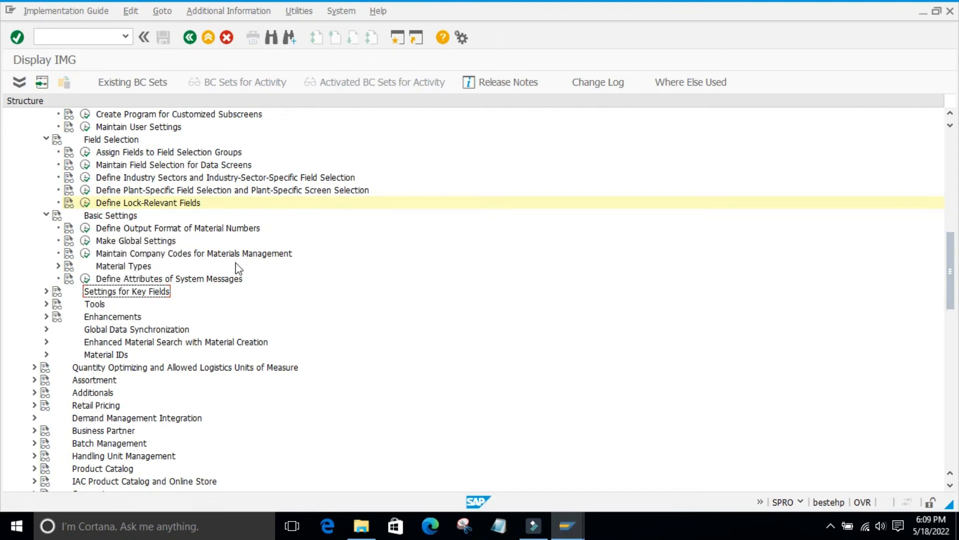
{"action": "scroll", "coordinate": [154, 272], "scroll_direction": "down", "scroll_amount": 1}
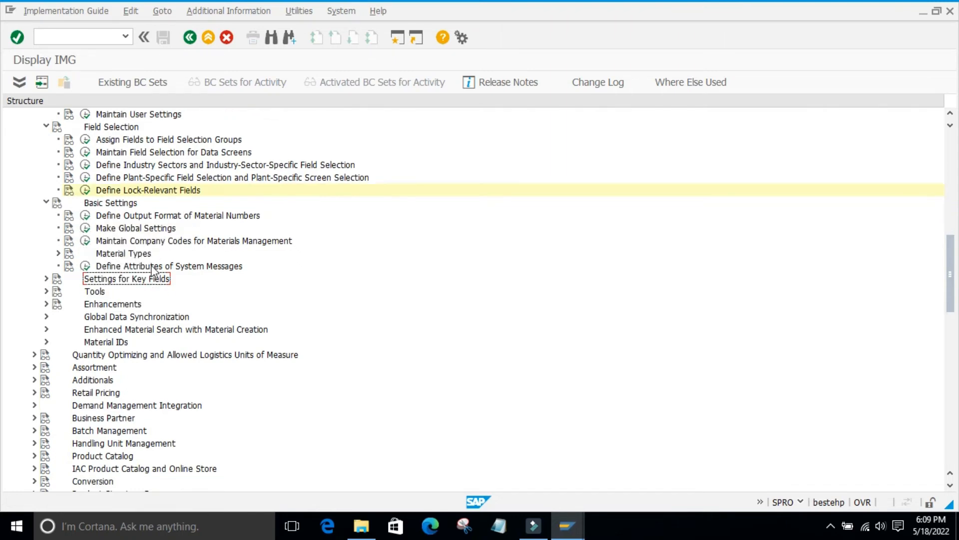
{"action": "left_click", "coordinate": [46, 278]}
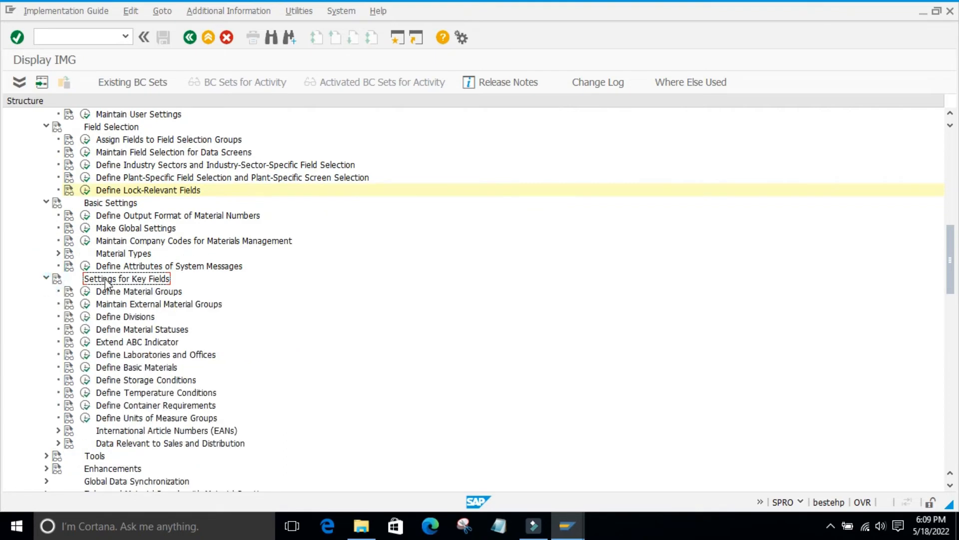
{"action": "left_click", "coordinate": [46, 278]}
{"action": "scroll", "coordinate": [47, 274], "scroll_direction": "up", "scroll_amount": 5}
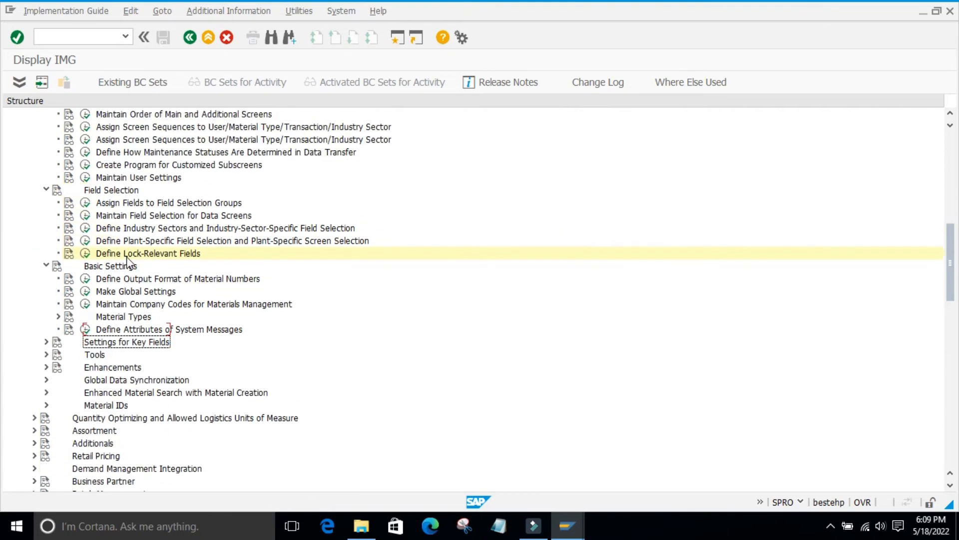
{"action": "left_click", "coordinate": [47, 266]}
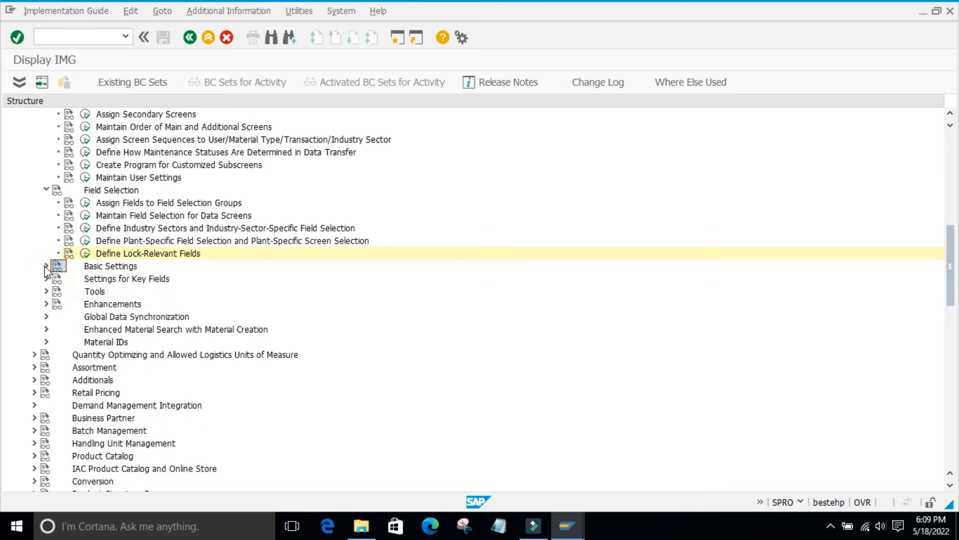
{"action": "left_click", "coordinate": [46, 190]}
{"action": "scroll", "coordinate": [48, 210], "scroll_direction": "up", "scroll_amount": 3}
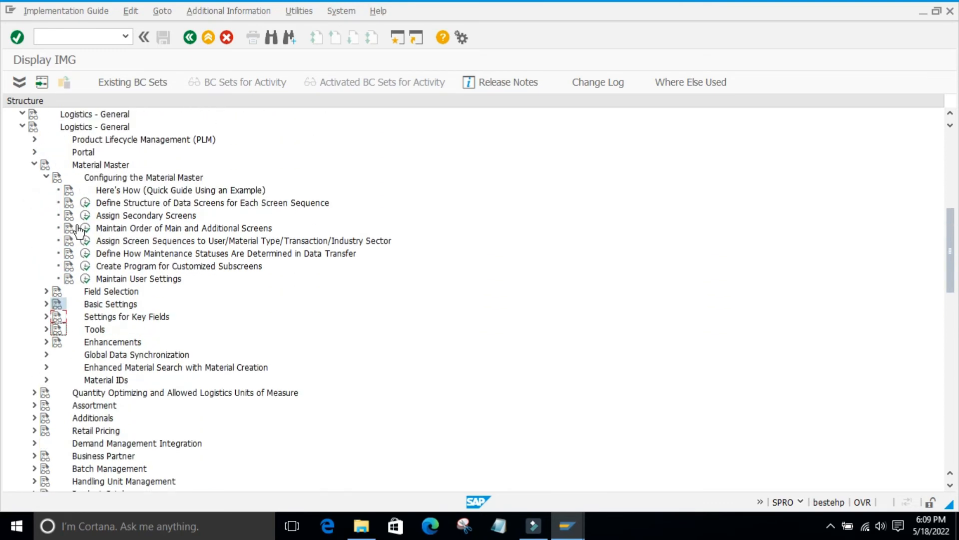
{"action": "left_click", "coordinate": [45, 190]}
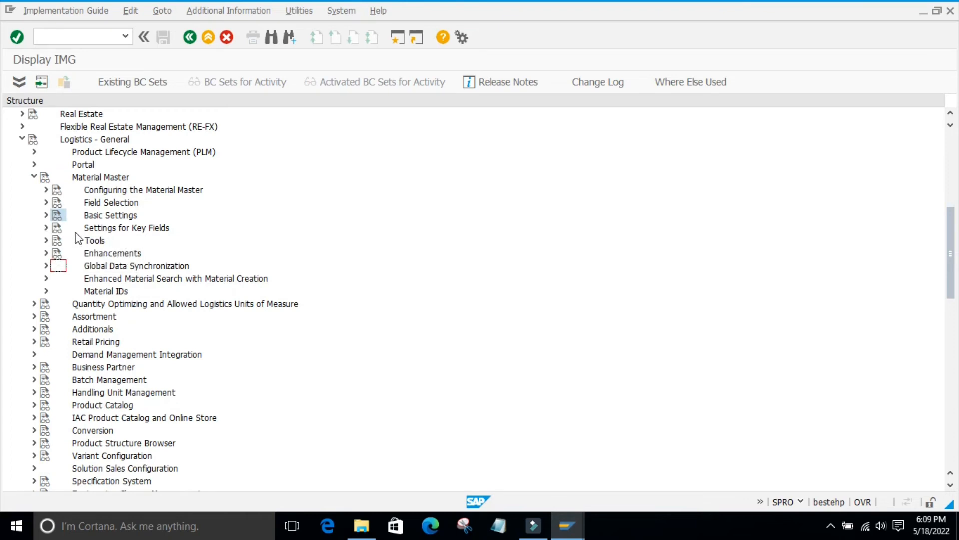
Expand Settings for Key Fields and open the Define Material Groups activity.
{"action": "left_click", "coordinate": [45, 227]}
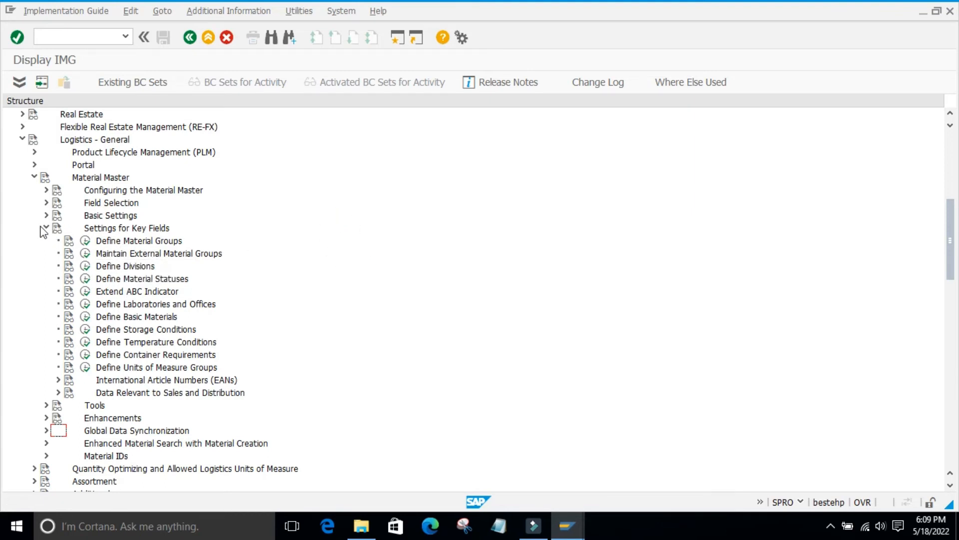
{"action": "scroll", "coordinate": [151, 295], "scroll_direction": "down", "scroll_amount": 1}
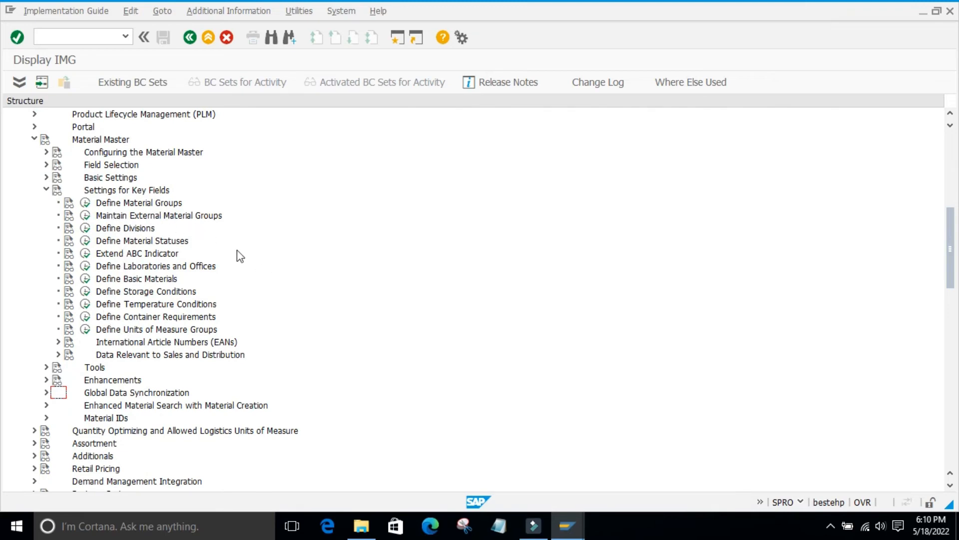
{"action": "left_click", "coordinate": [86, 202]}
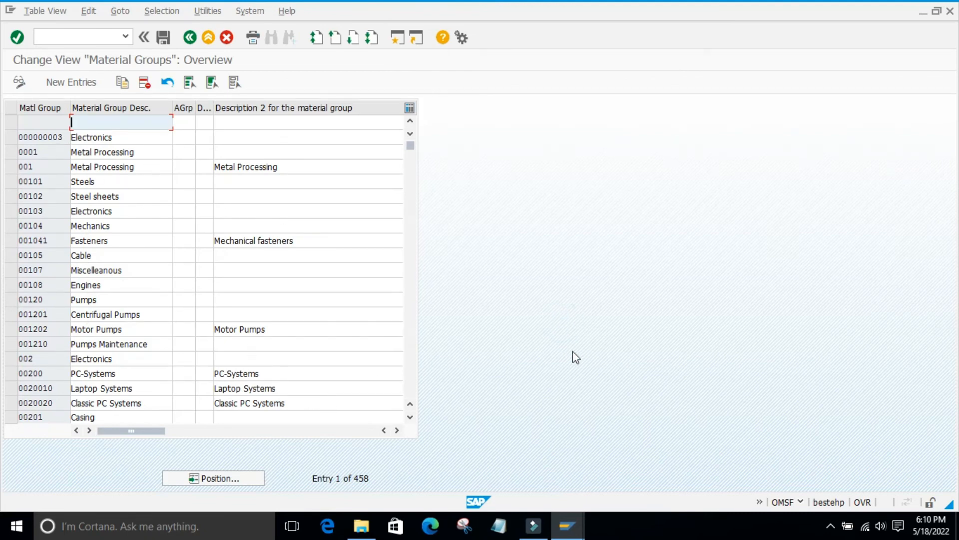
Switch to the Change Material session and review the possible values of its Material Group field, minimizing the value list when done.
{"action": "mouse_move", "coordinate": [563, 527]}
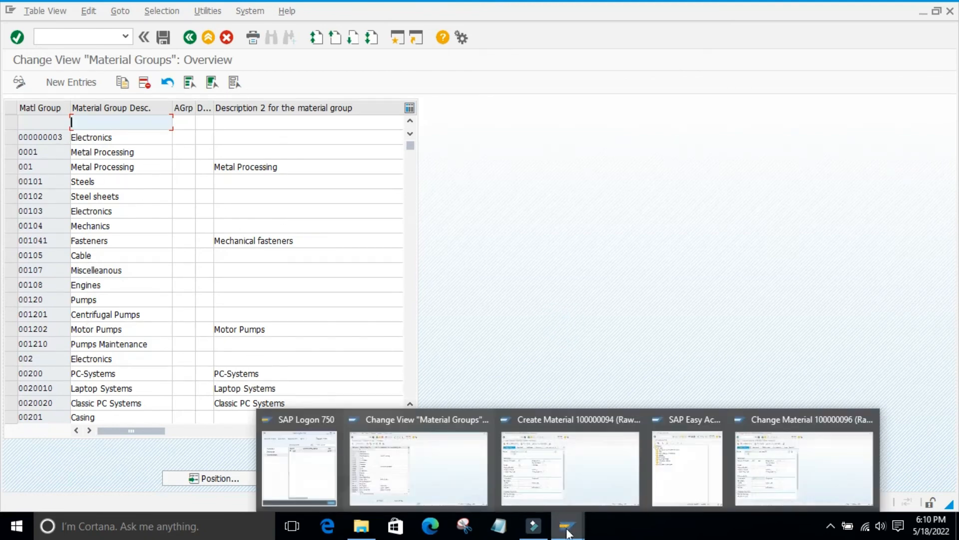
{"action": "left_click", "coordinate": [757, 470]}
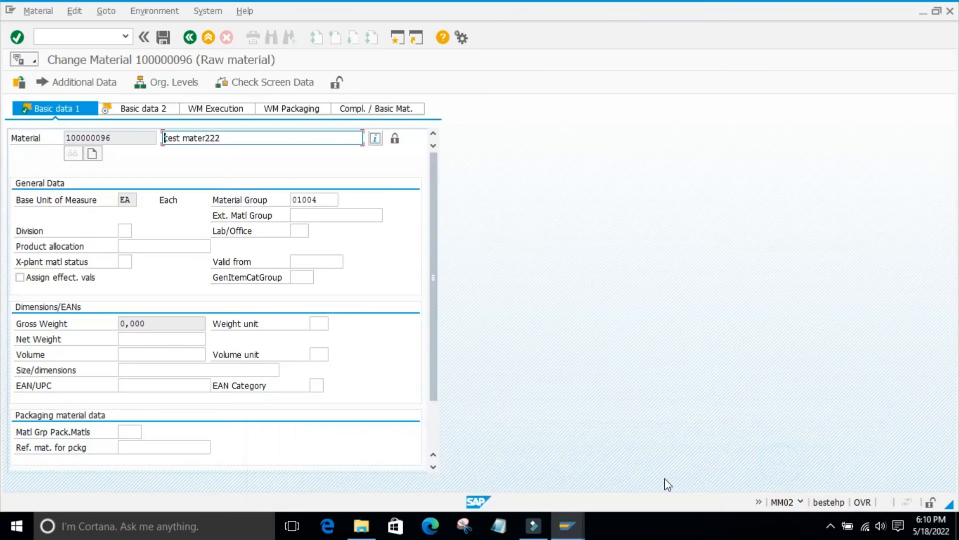
{"action": "left_click", "coordinate": [205, 196]}
{"action": "left_click", "coordinate": [222, 197]}
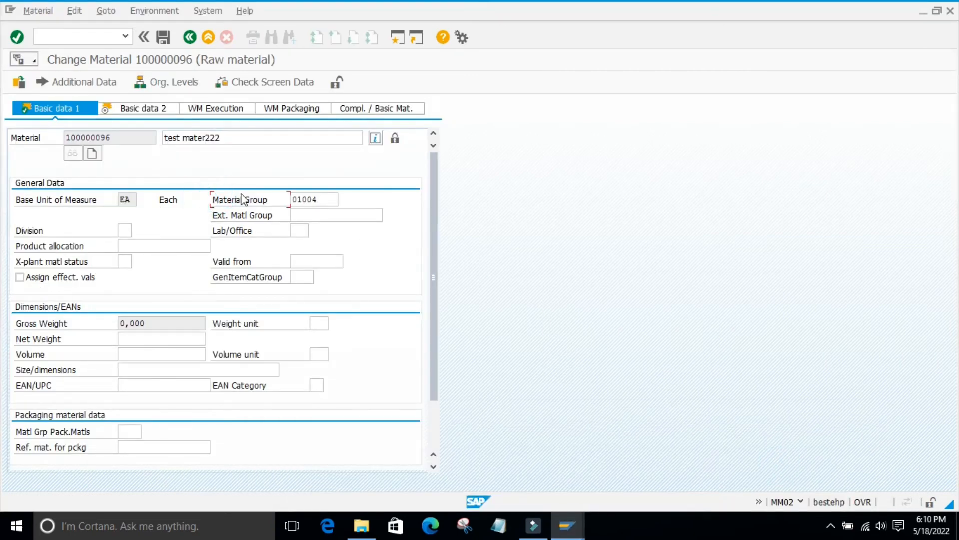
{"action": "left_click", "coordinate": [317, 198]}
{"action": "left_click", "coordinate": [343, 198]}
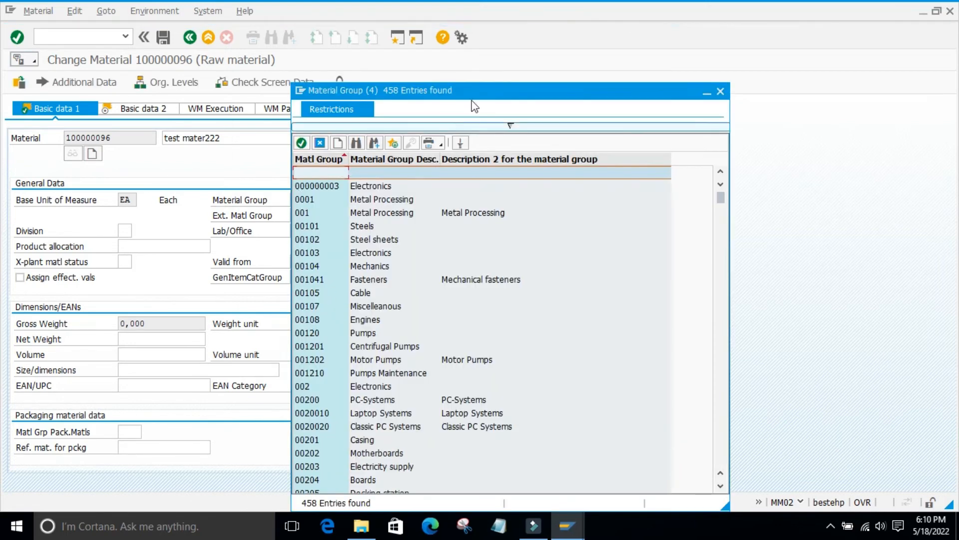
{"action": "left_click_drag", "start_coordinate": [483, 95], "coordinate": [542, 62]}
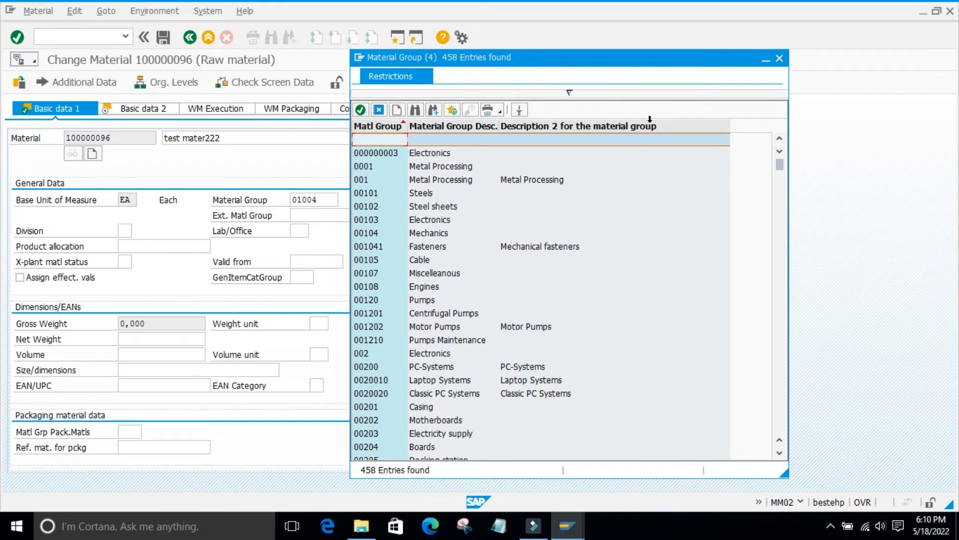
{"action": "left_click", "coordinate": [763, 59]}
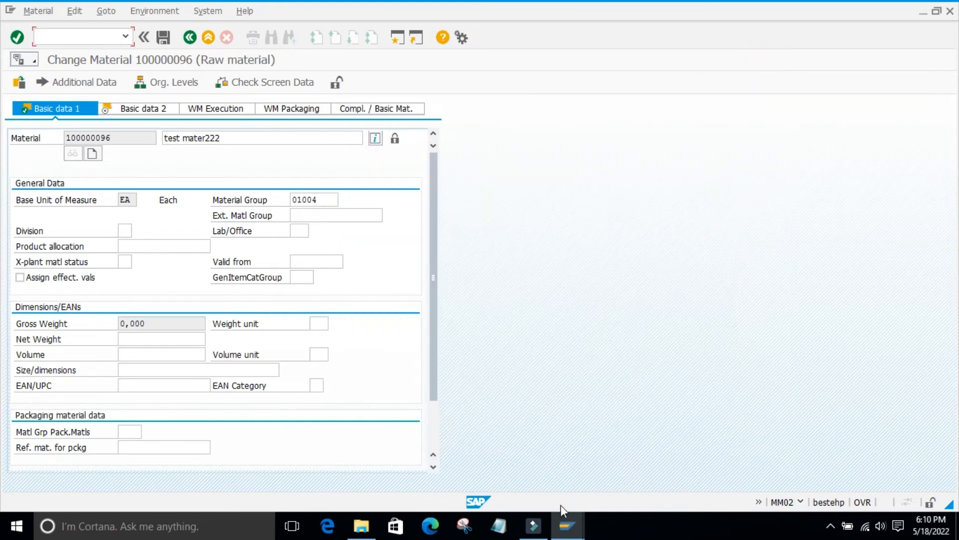
Return to the Material Groups overview and review the defined groups through to the last entry.
{"action": "left_click", "coordinate": [567, 525]}
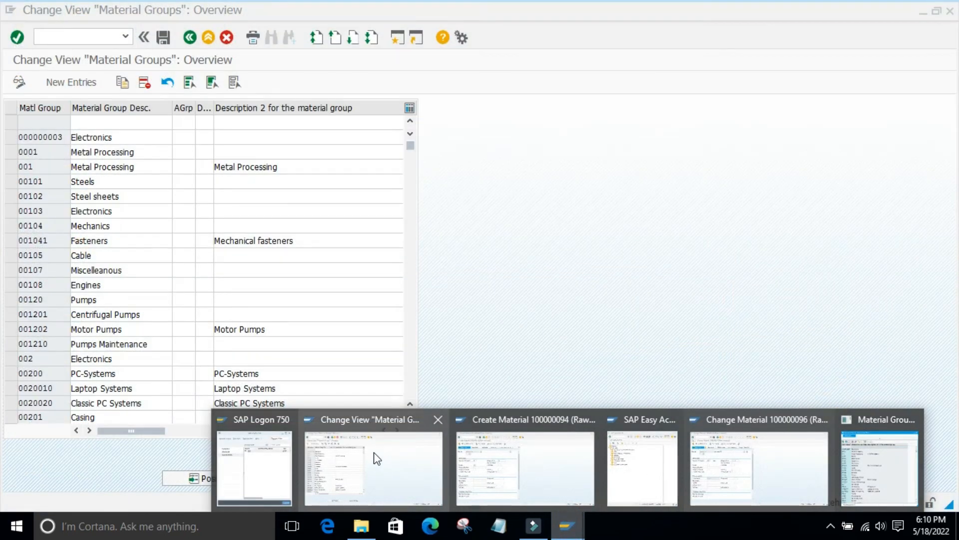
{"action": "left_click", "coordinate": [376, 458]}
{"action": "scroll", "coordinate": [107, 254], "scroll_direction": "down", "scroll_amount": 3}
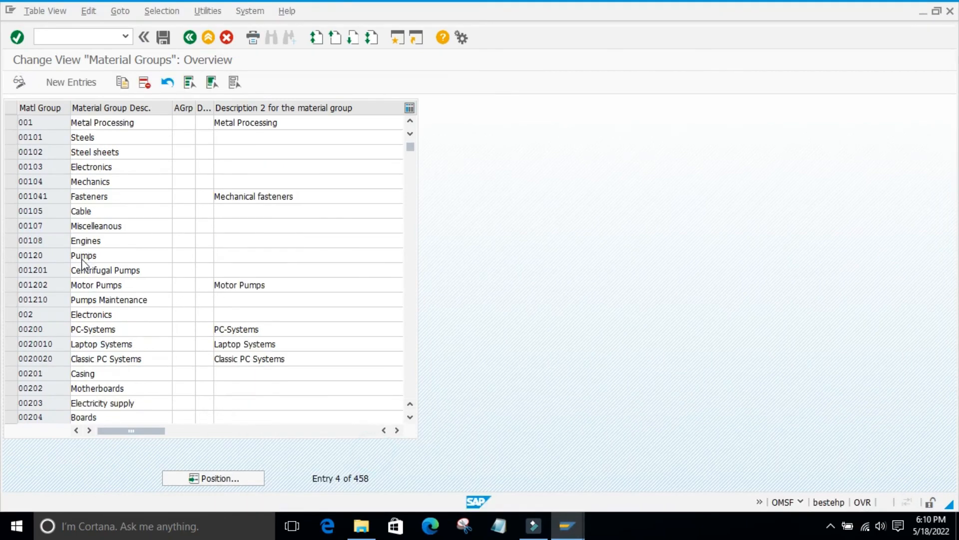
{"action": "scroll", "coordinate": [45, 187], "scroll_direction": "down", "scroll_amount": 7}
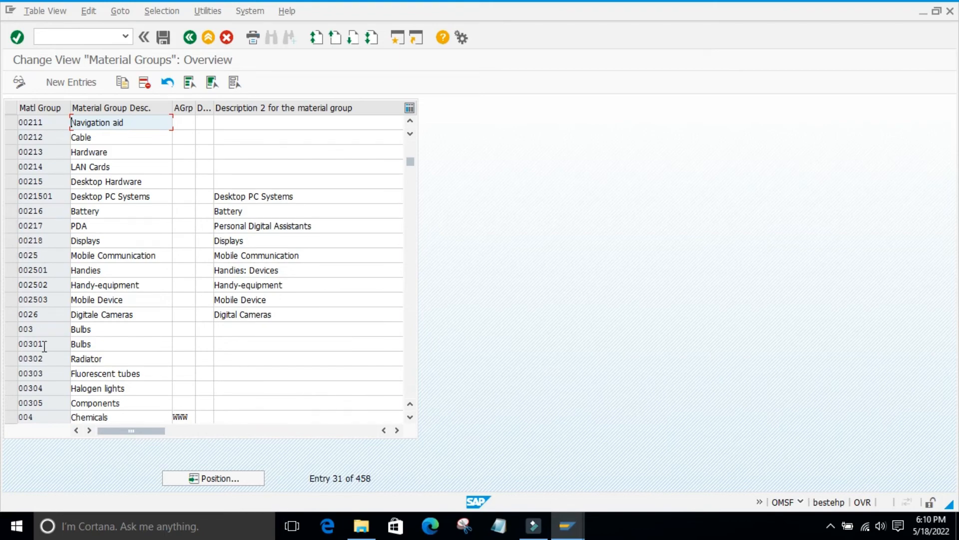
{"action": "scroll", "coordinate": [45, 346], "scroll_direction": "down", "scroll_amount": 9}
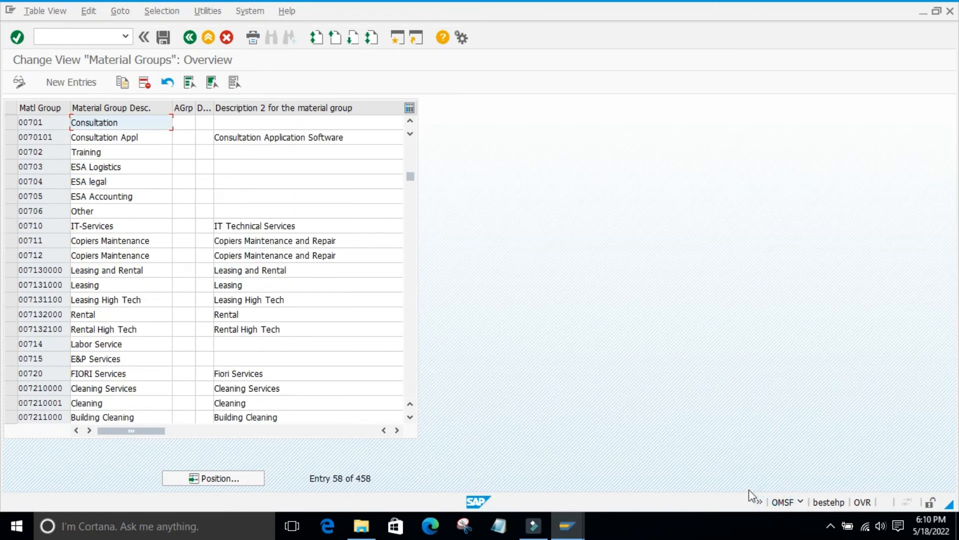
{"action": "scroll", "coordinate": [53, 227], "scroll_direction": "down", "scroll_amount": 11}
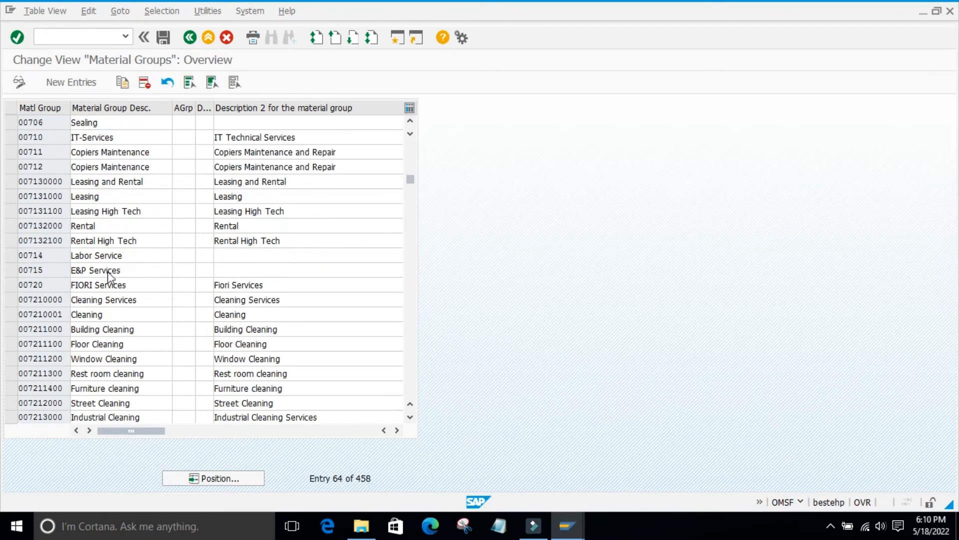
{"action": "scroll", "coordinate": [176, 350], "scroll_direction": "down", "scroll_amount": 4}
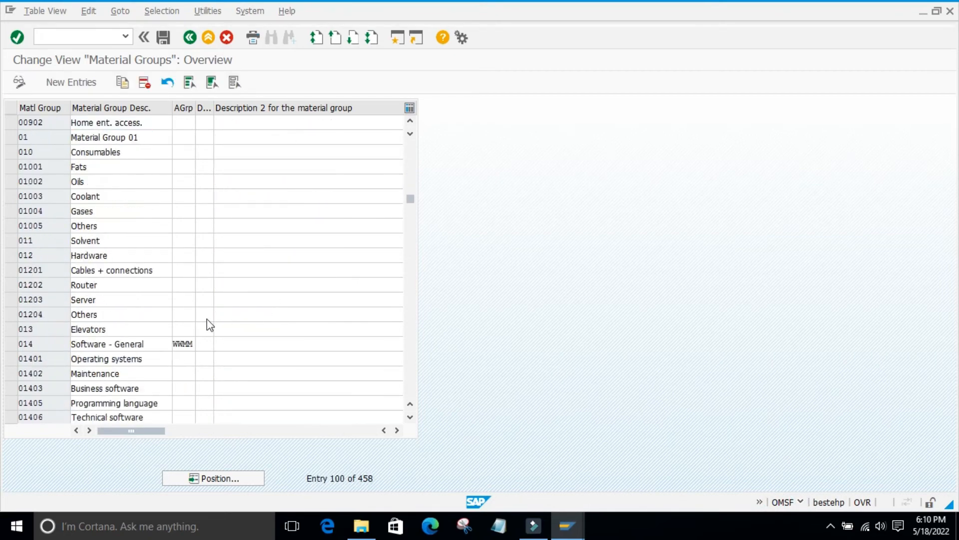
{"action": "left_click_drag", "start_coordinate": [410, 202], "coordinate": [415, 402]}
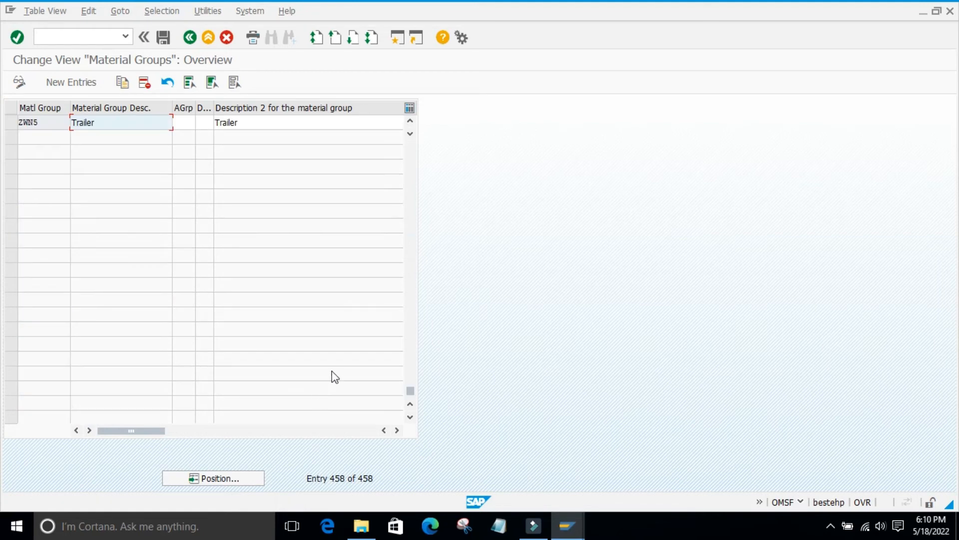
Add material group vzar with the description "Test var" and save it under the proposed customizing request.
{"action": "left_click", "coordinate": [72, 82]}
{"action": "left_click", "coordinate": [40, 135]}
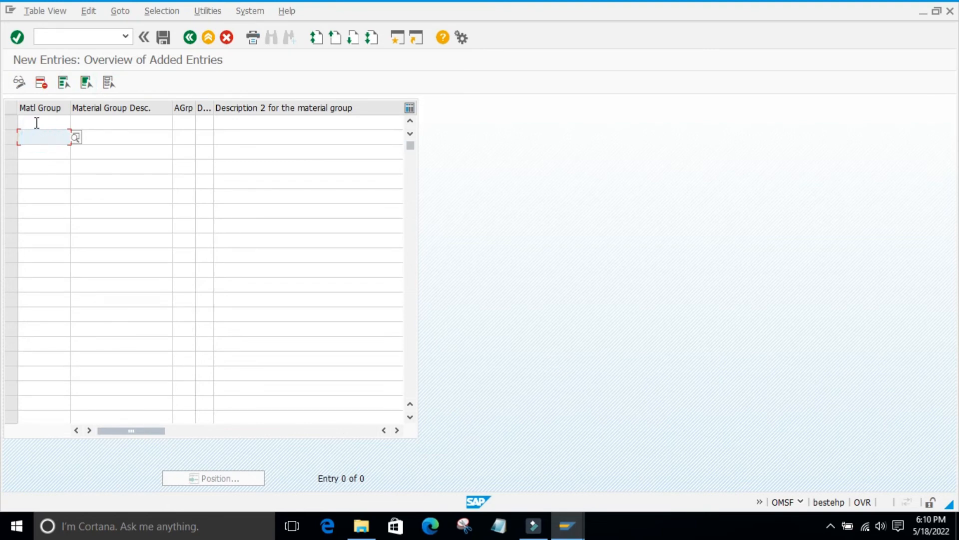
{"action": "left_click", "coordinate": [35, 121]}
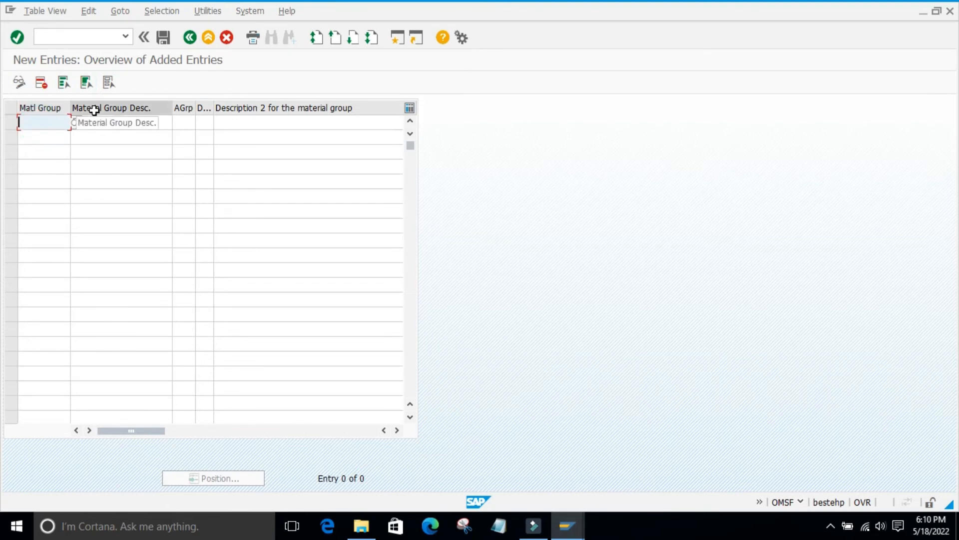
{"action": "type", "text": "vzar"}
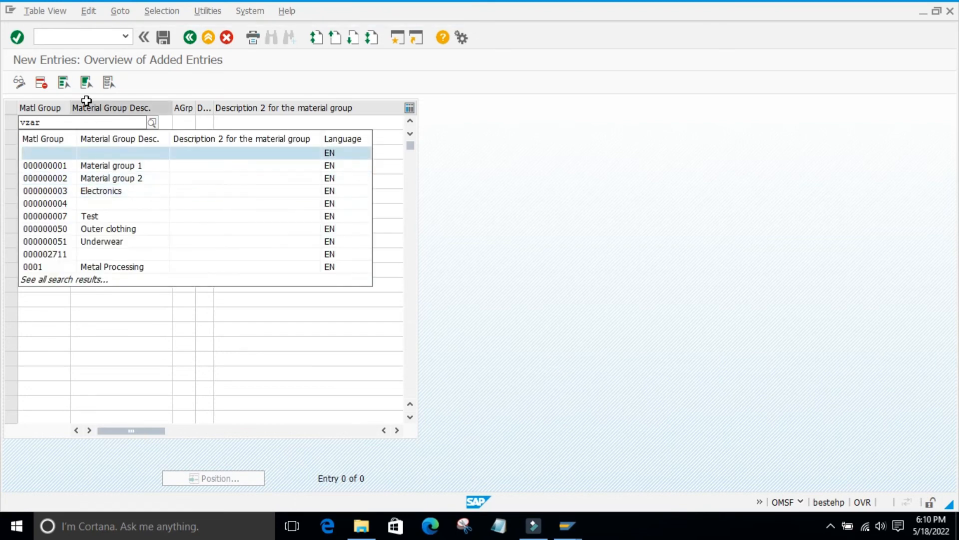
{"action": "key", "text": "Escape"}
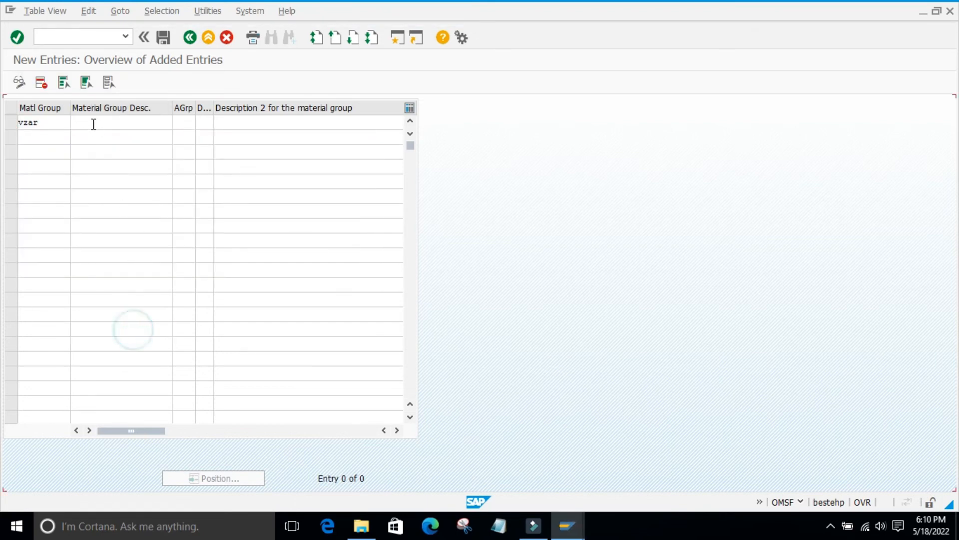
{"action": "double_click", "coordinate": [90, 121]}
{"action": "type", "text": "T"}
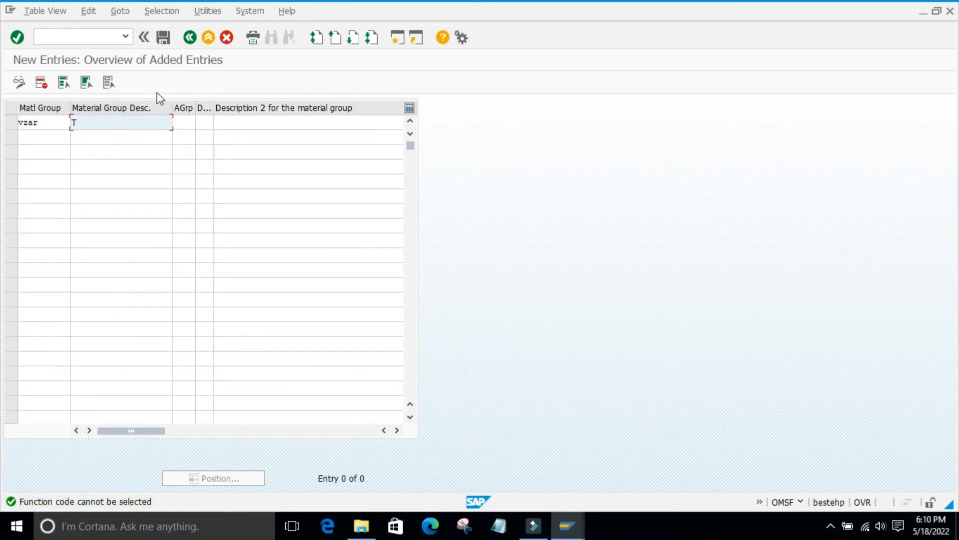
{"action": "type", "text": "est var"}
{"action": "left_click", "coordinate": [159, 42]}
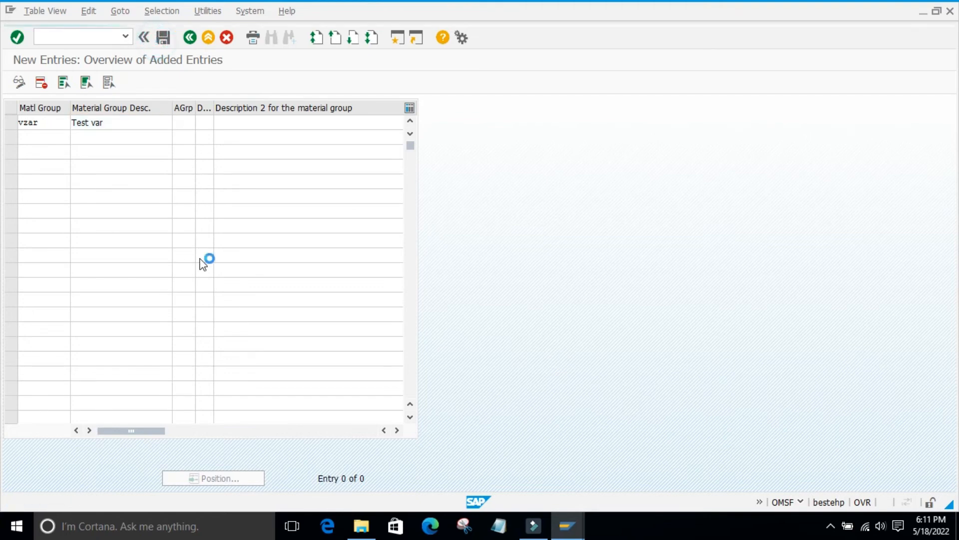
{"action": "left_click", "coordinate": [168, 232]}
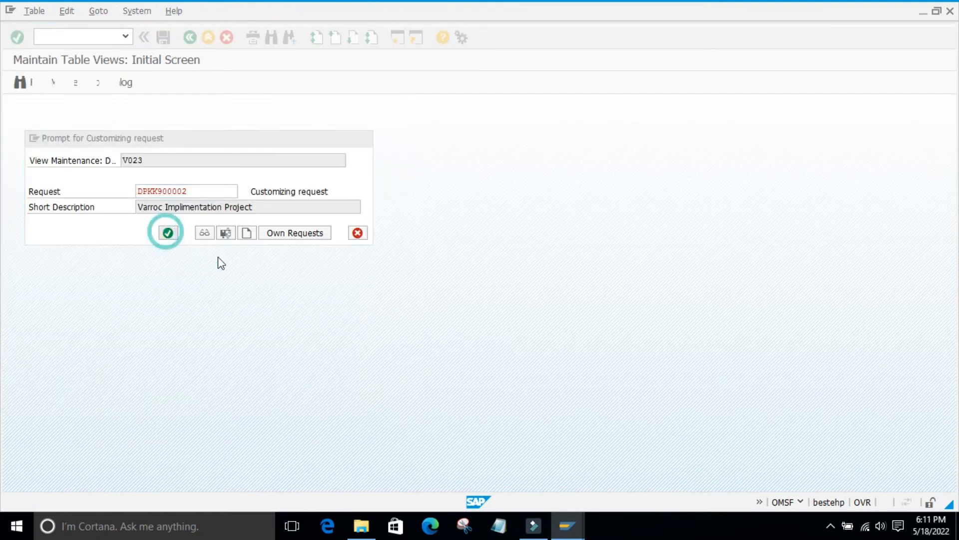
Switch to the Create Material session and look through the possible values of its Material Group field, closing the value list when done.
{"action": "left_click", "coordinate": [569, 527]}
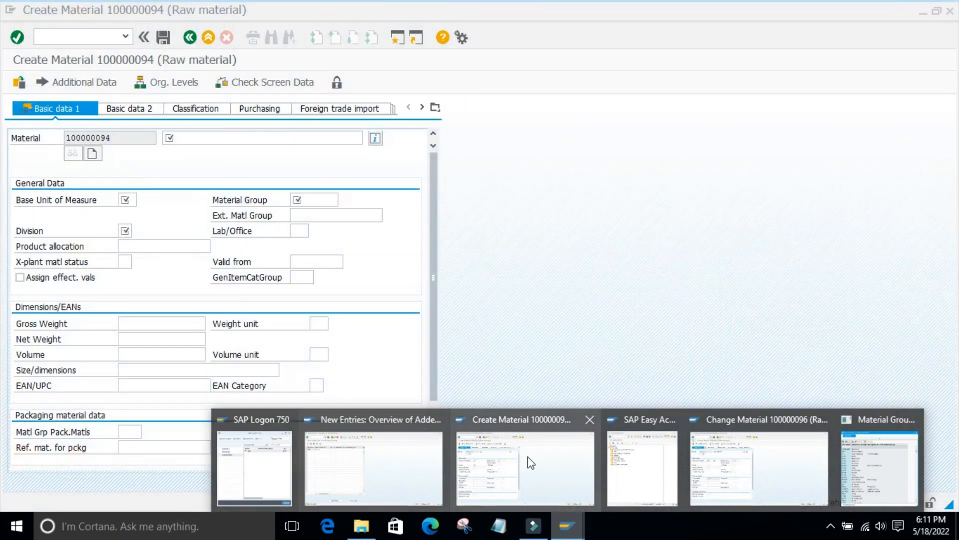
{"action": "left_click", "coordinate": [531, 463]}
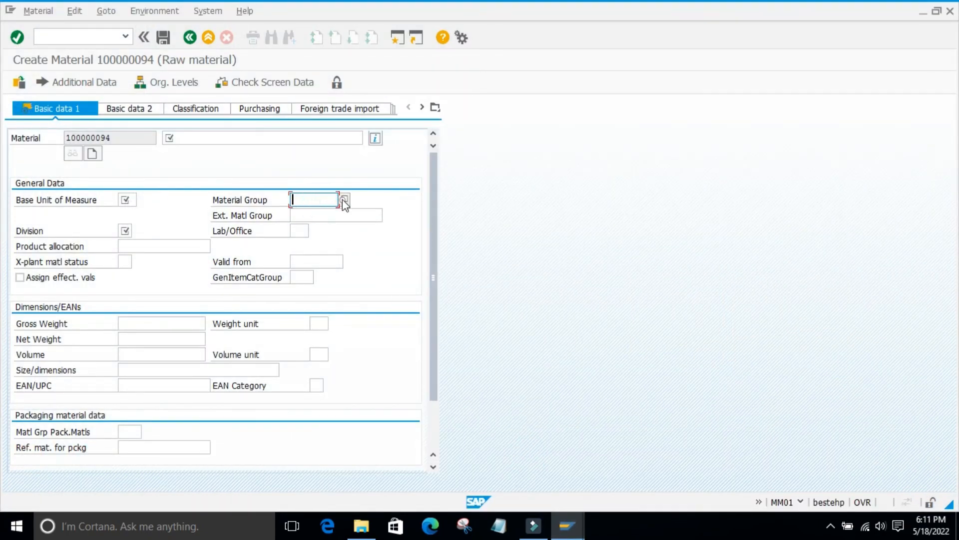
{"action": "left_click", "coordinate": [343, 198]}
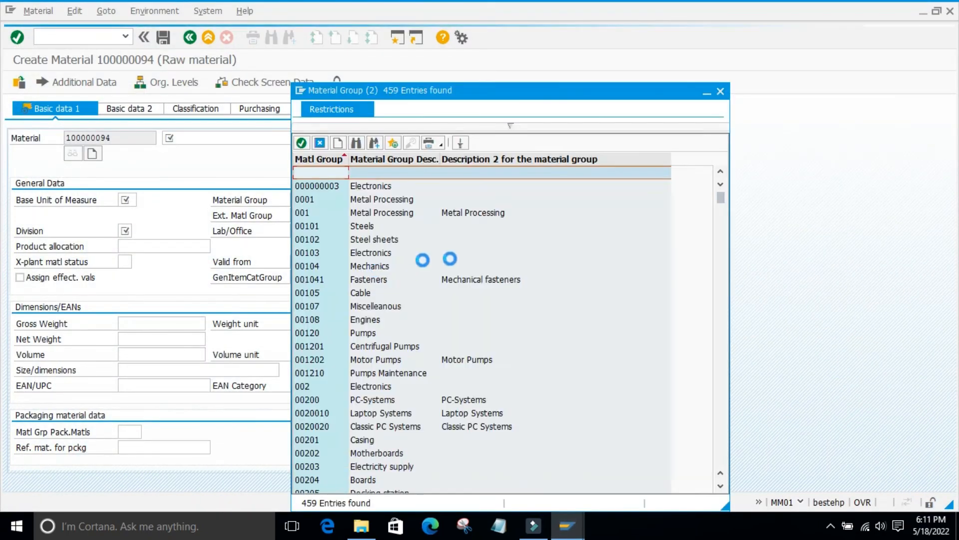
{"action": "scroll", "coordinate": [622, 243], "scroll_direction": "down", "scroll_amount": 20}
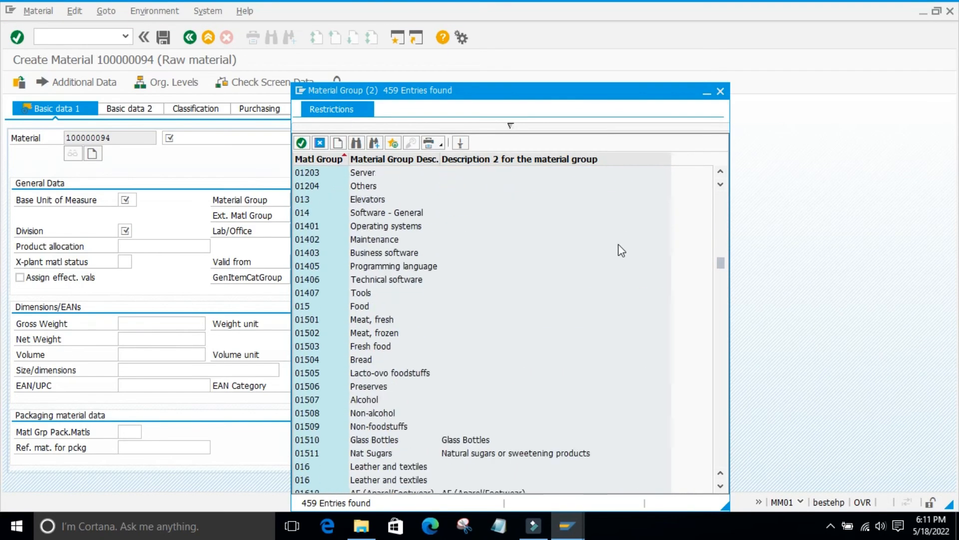
{"action": "scroll", "coordinate": [621, 249], "scroll_direction": "down", "scroll_amount": 20}
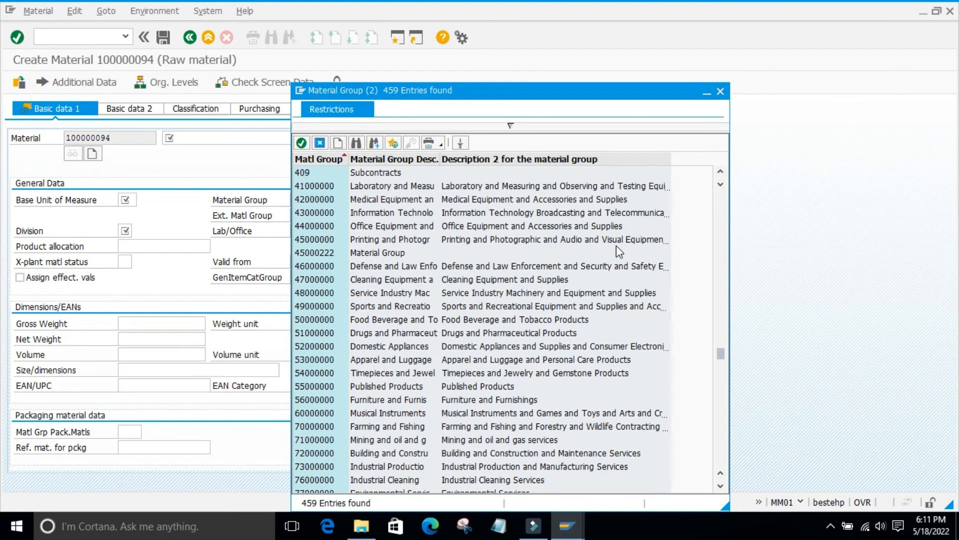
{"action": "scroll", "coordinate": [620, 252], "scroll_direction": "down", "scroll_amount": 20}
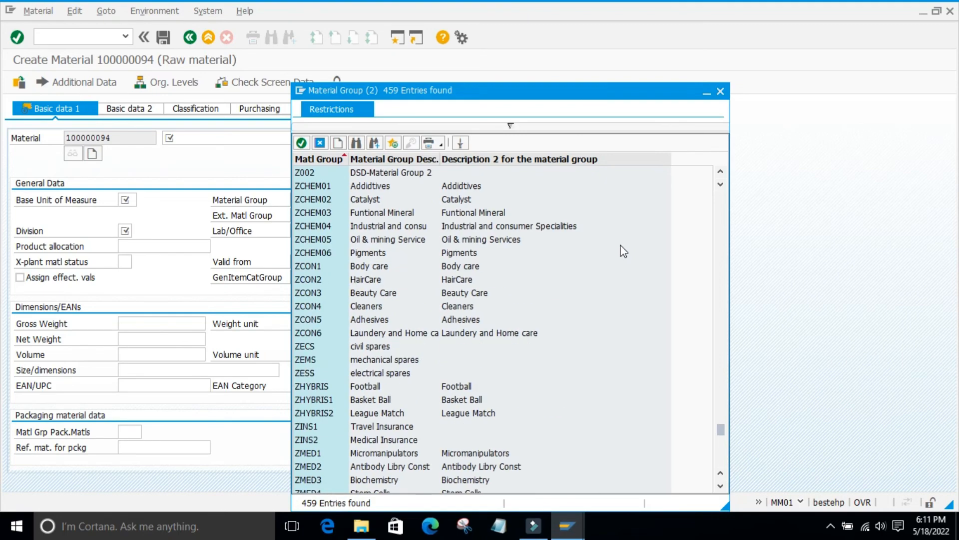
{"action": "scroll", "coordinate": [624, 251], "scroll_direction": "down", "scroll_amount": 15}
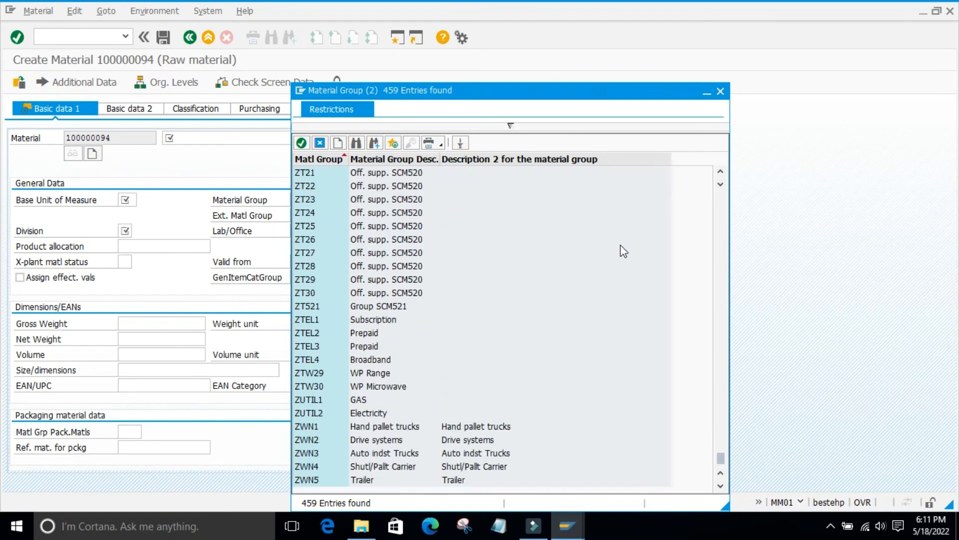
{"action": "scroll", "coordinate": [487, 286], "scroll_direction": "up", "scroll_amount": 6}
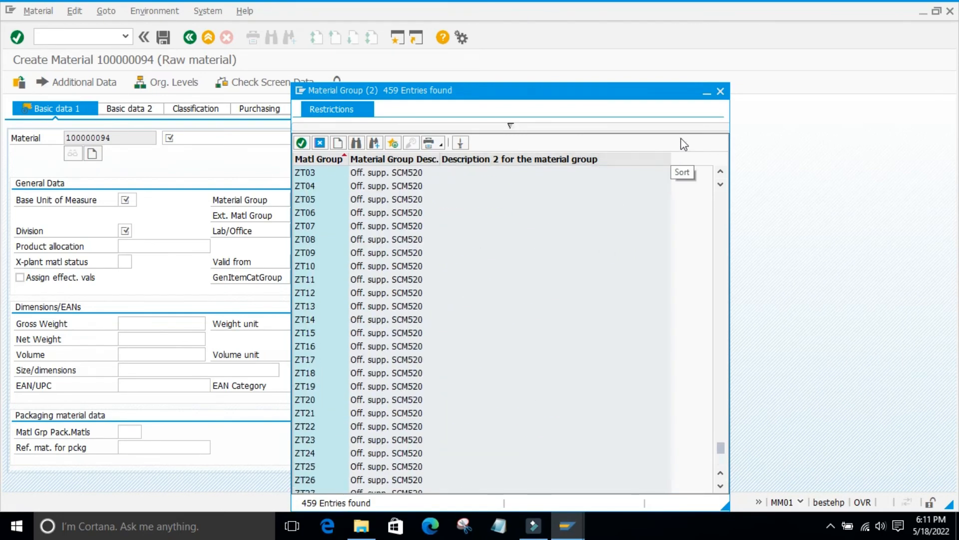
{"action": "left_click", "coordinate": [719, 98]}
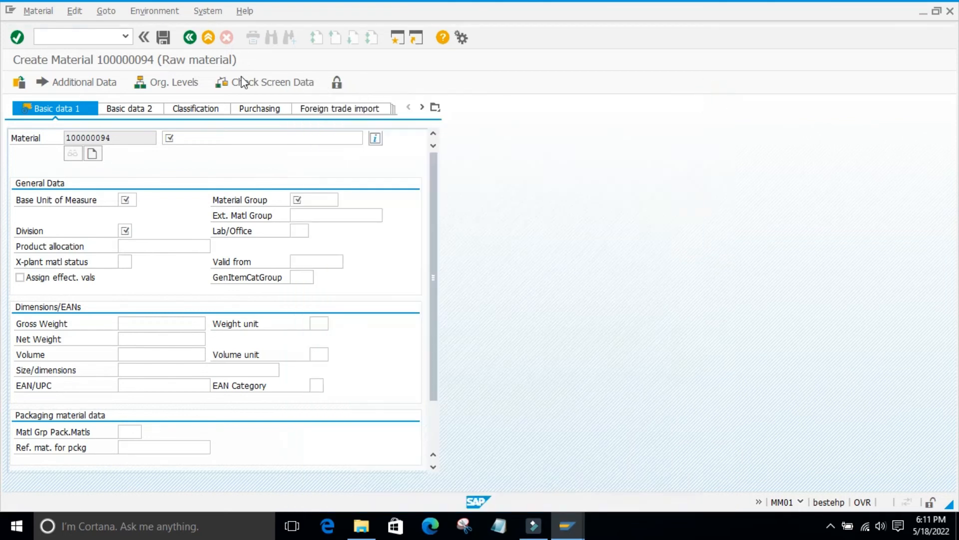
Restart MM01 material creation for industry sector Mechanical Engineering and material type ROH Raw material, selecting only the Basic Data 1 view.
{"action": "left_click", "coordinate": [92, 36]}
{"action": "key", "text": "Return"}
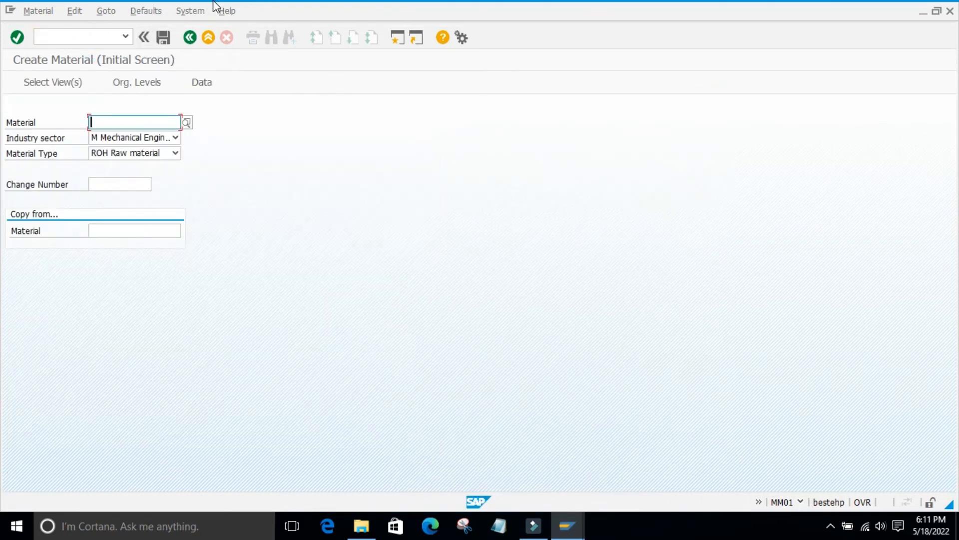
{"action": "key", "text": "Return"}
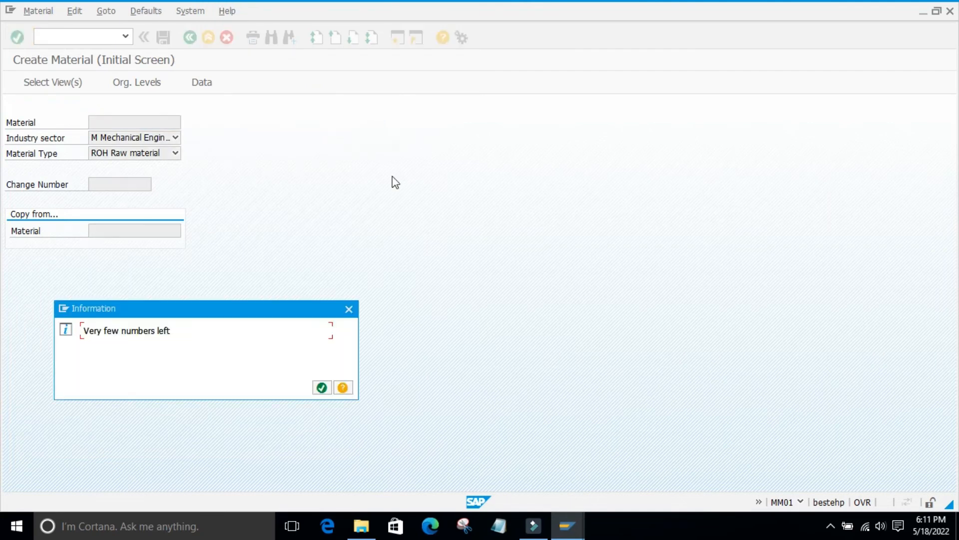
{"action": "left_click", "coordinate": [322, 388]}
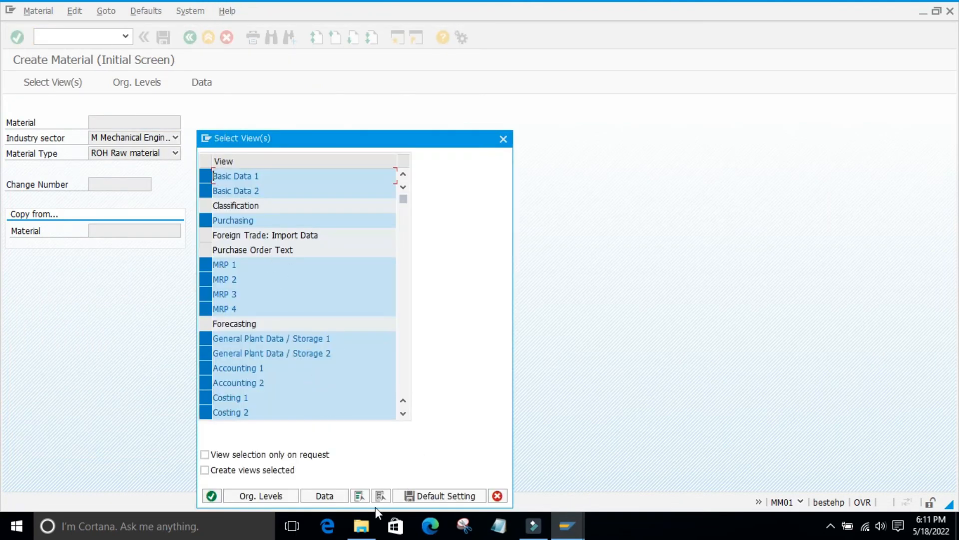
{"action": "left_click", "coordinate": [380, 496]}
{"action": "left_click", "coordinate": [205, 175]}
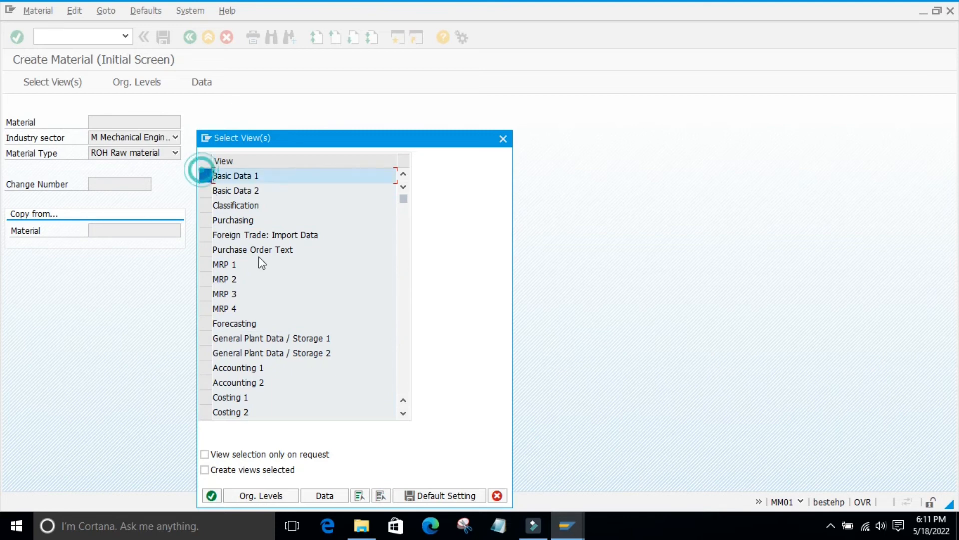
{"action": "left_click", "coordinate": [211, 496]}
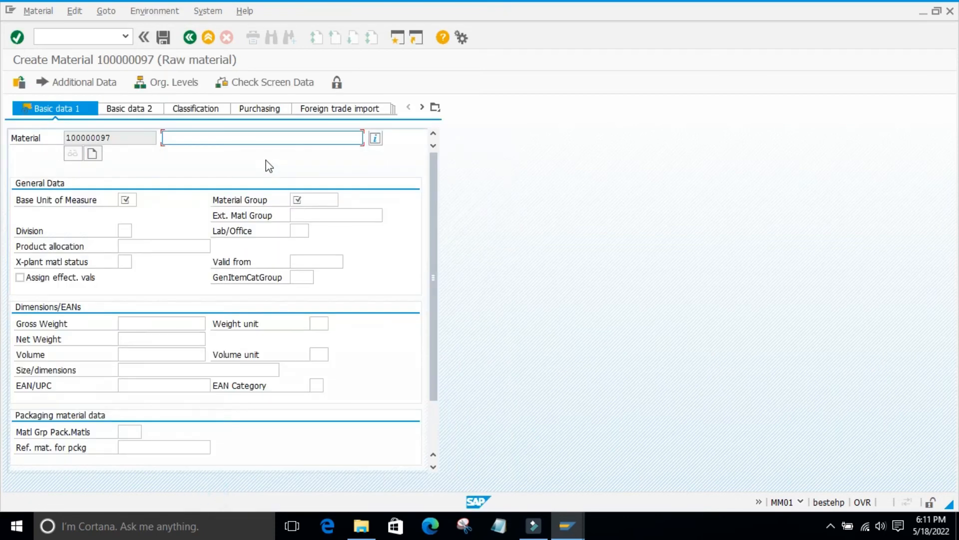
Open the possible values of the Material Group field and search them for "zvar".
{"action": "left_click", "coordinate": [322, 200]}
{"action": "left_click", "coordinate": [342, 199]}
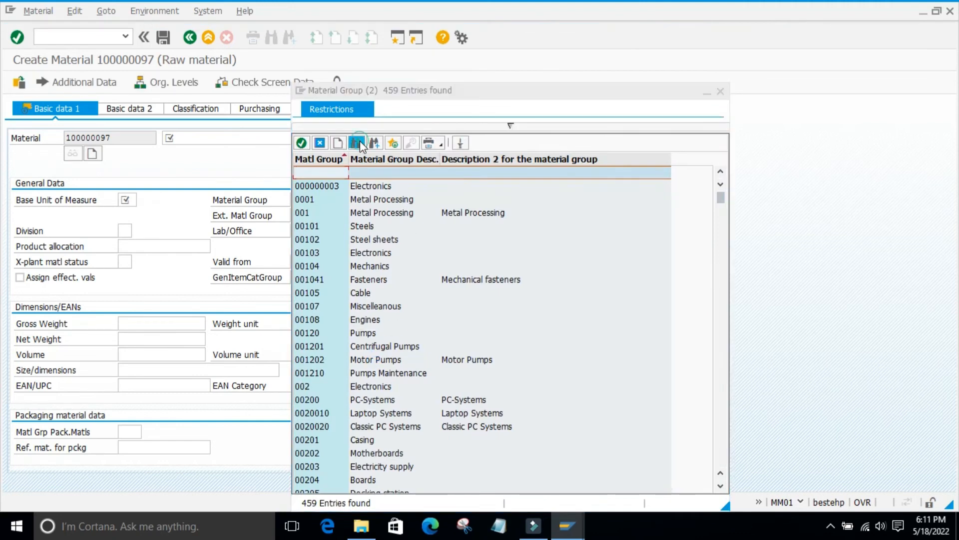
{"action": "left_click", "coordinate": [367, 141]}
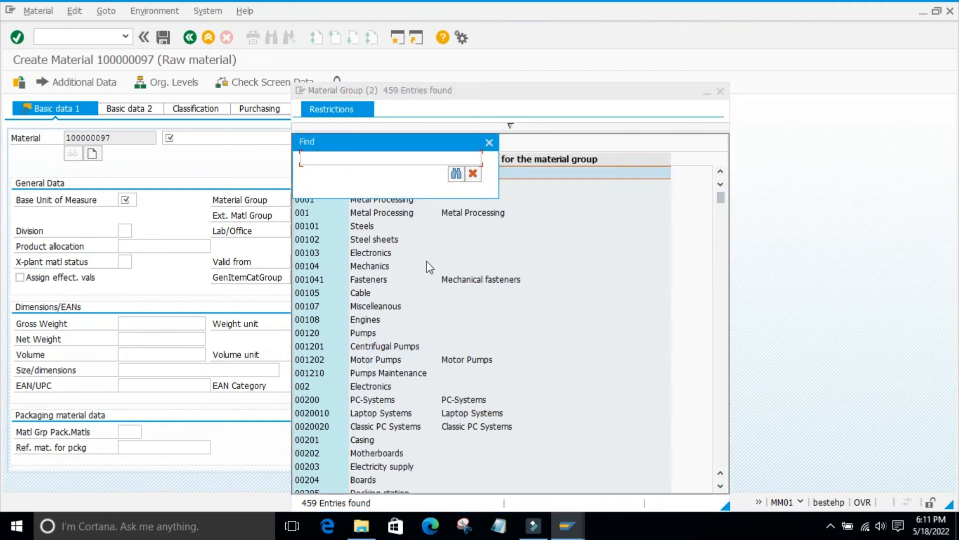
{"action": "type", "text": "zvar"}
{"action": "key", "text": "Return"}
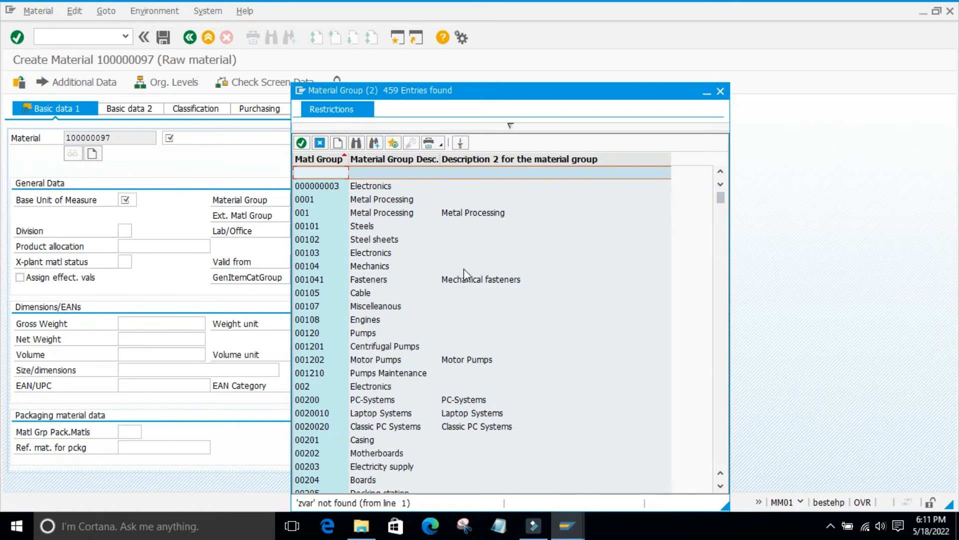
Look through the material group value list for the newly defined "Test var" group, then close the list.
{"action": "scroll", "coordinate": [505, 332], "scroll_direction": "down", "scroll_amount": 20}
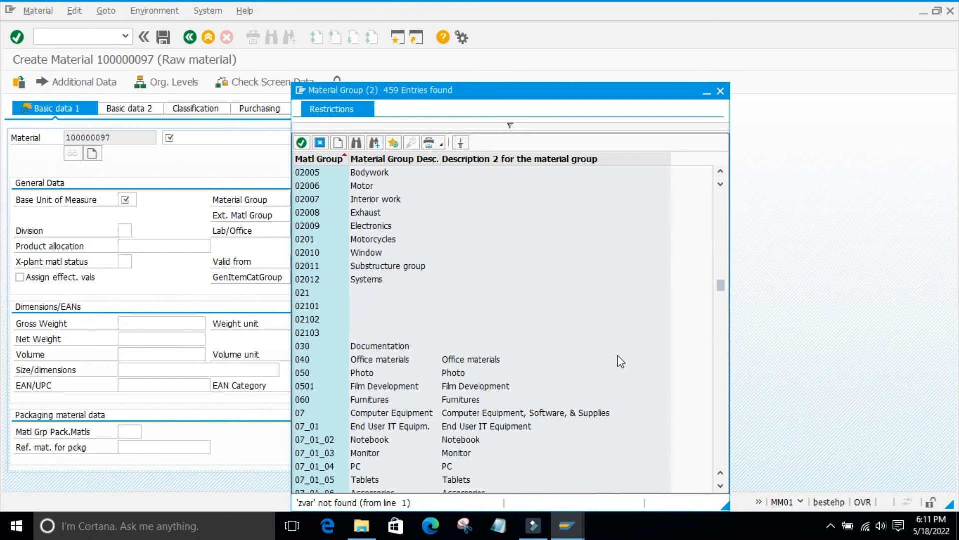
{"action": "scroll", "coordinate": [617, 356], "scroll_direction": "down", "scroll_amount": 20}
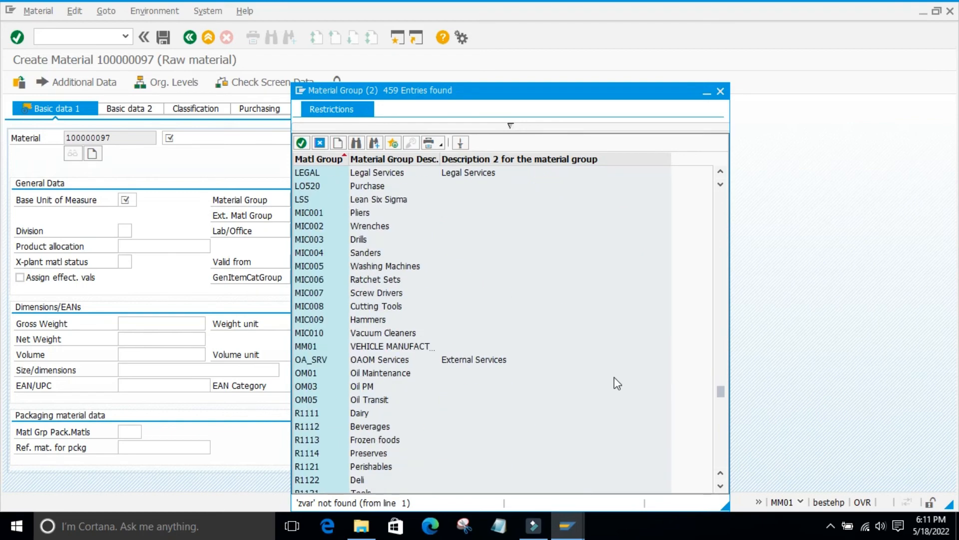
{"action": "scroll", "coordinate": [617, 383], "scroll_direction": "down", "scroll_amount": 20}
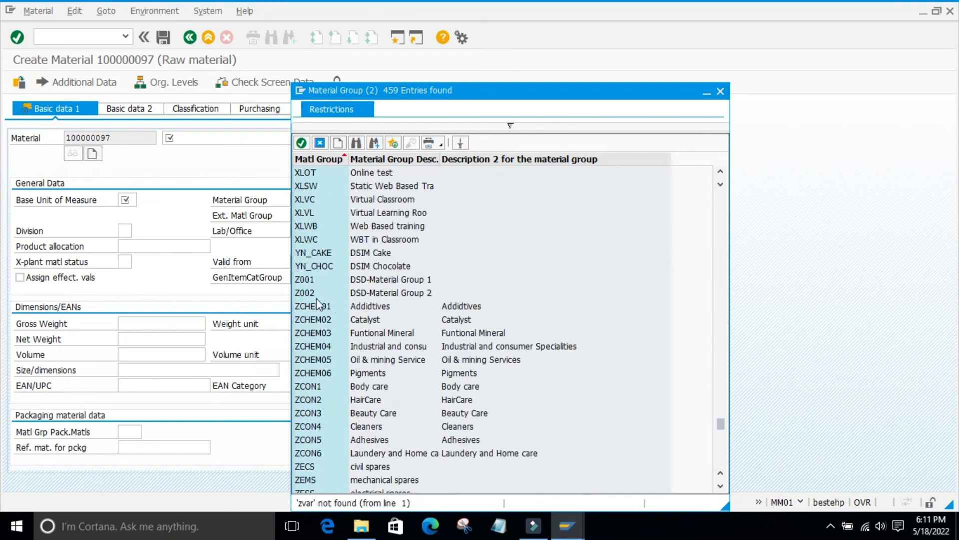
{"action": "scroll", "coordinate": [317, 303], "scroll_direction": "down", "scroll_amount": 20}
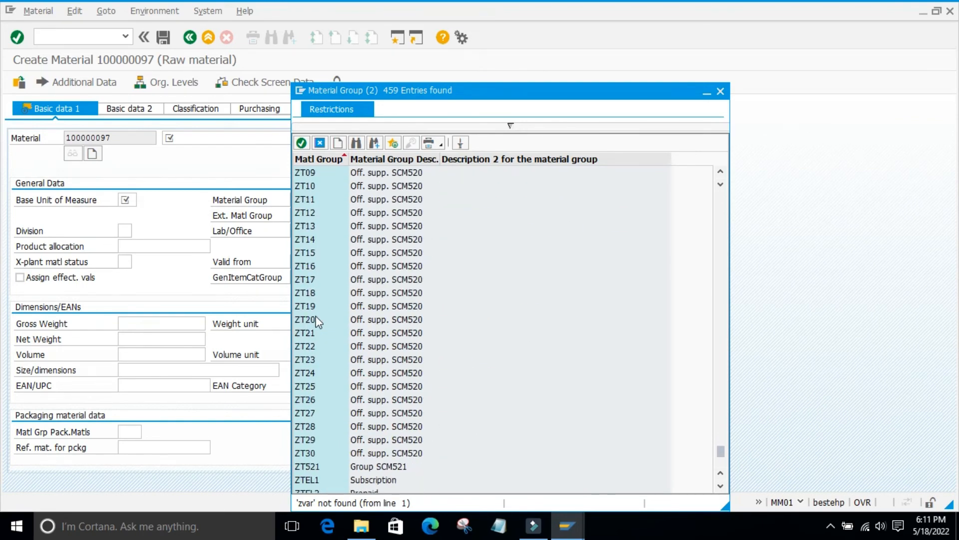
{"action": "scroll", "coordinate": [317, 322], "scroll_direction": "down", "scroll_amount": 4}
{"action": "scroll", "coordinate": [316, 322], "scroll_direction": "up", "scroll_amount": 20}
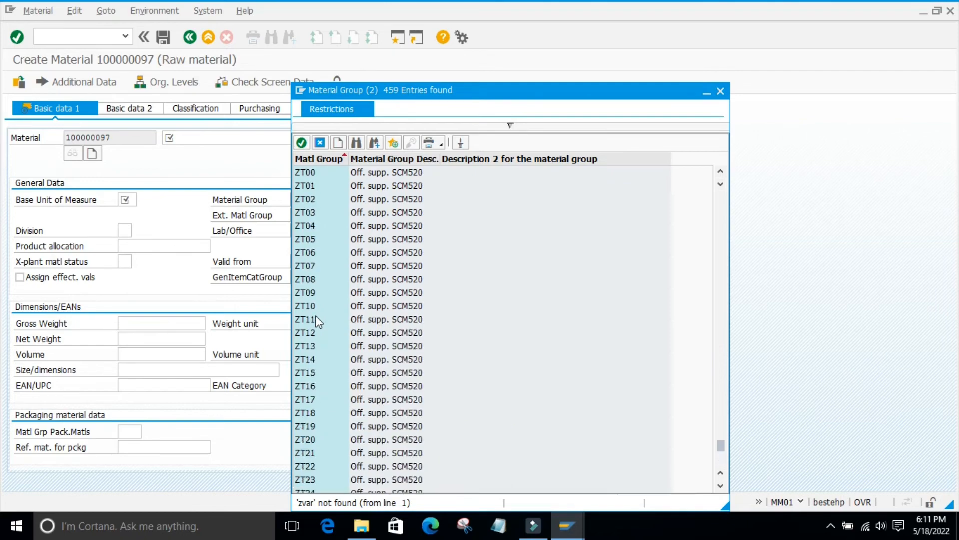
{"action": "scroll", "coordinate": [317, 322], "scroll_direction": "up", "scroll_amount": 5}
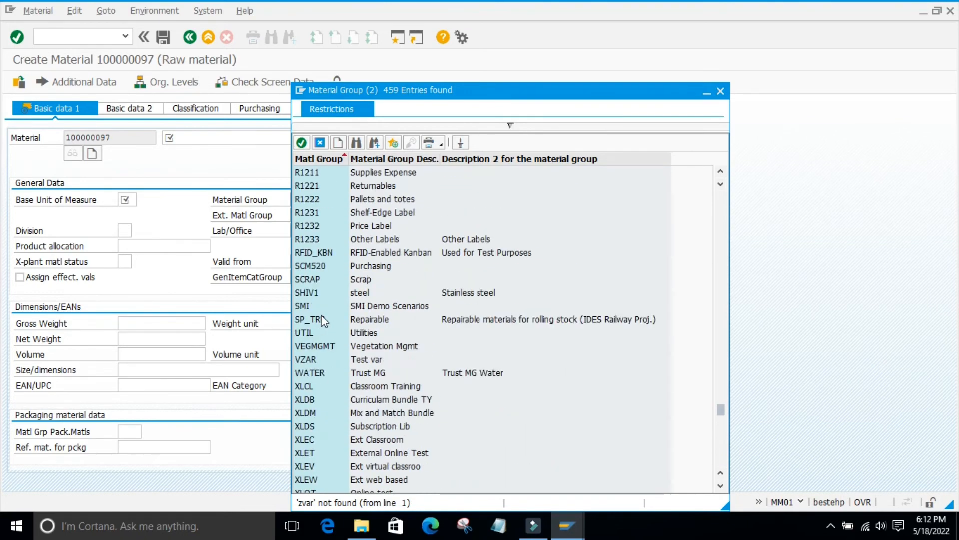
{"action": "left_click", "coordinate": [720, 91]}
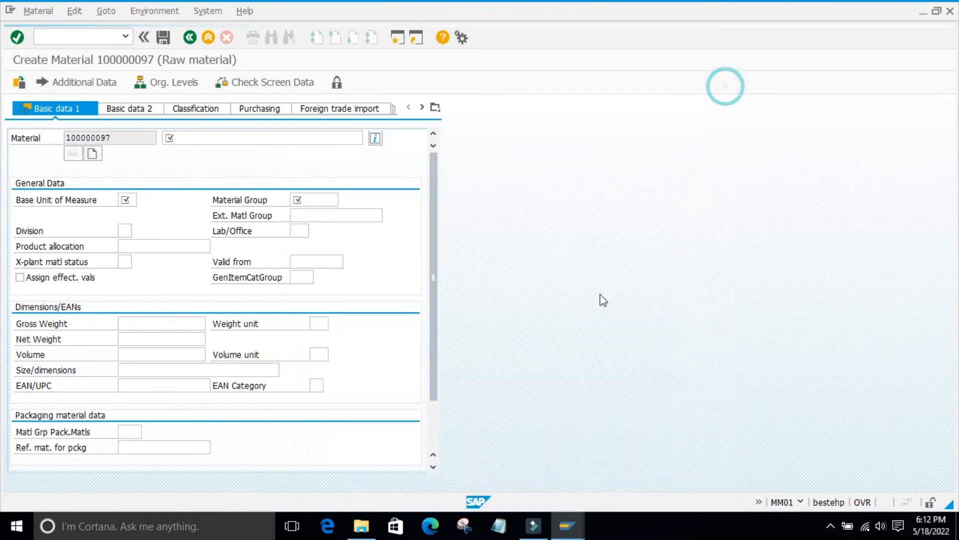
Close the Material Group value list left open in the Change Material session, and end the Change Material and Create Material sessions.
{"action": "mouse_move", "coordinate": [567, 525]}
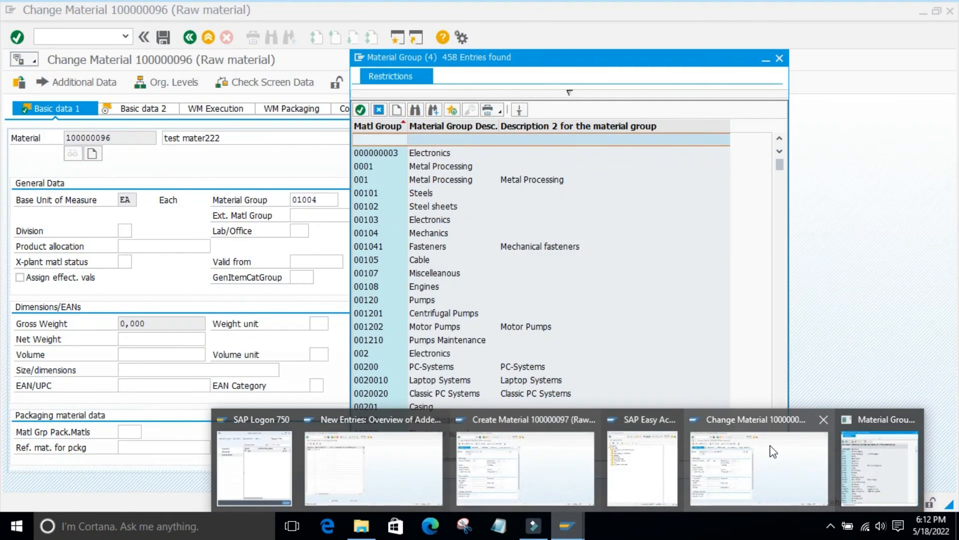
{"action": "left_click", "coordinate": [769, 445]}
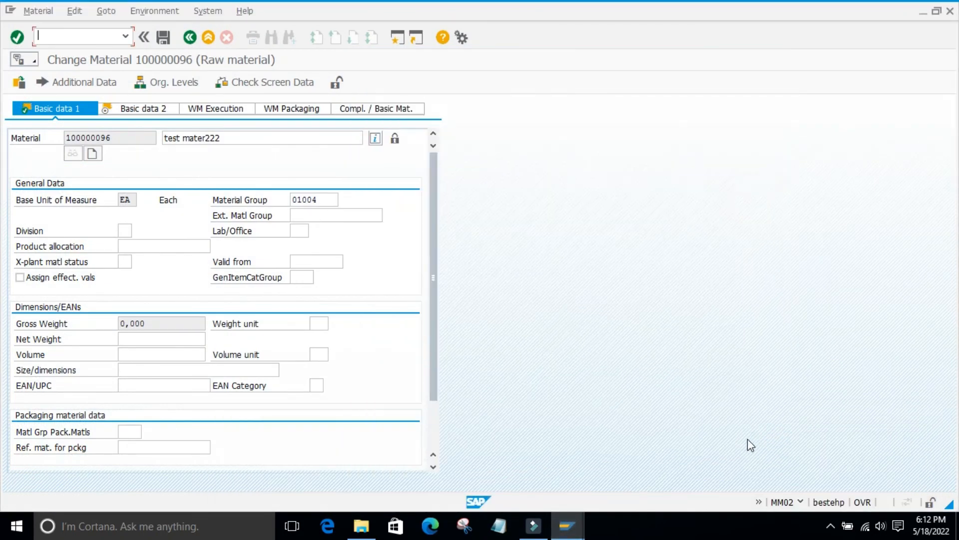
{"action": "left_click", "coordinate": [567, 525]}
{"action": "left_click", "coordinate": [881, 467]}
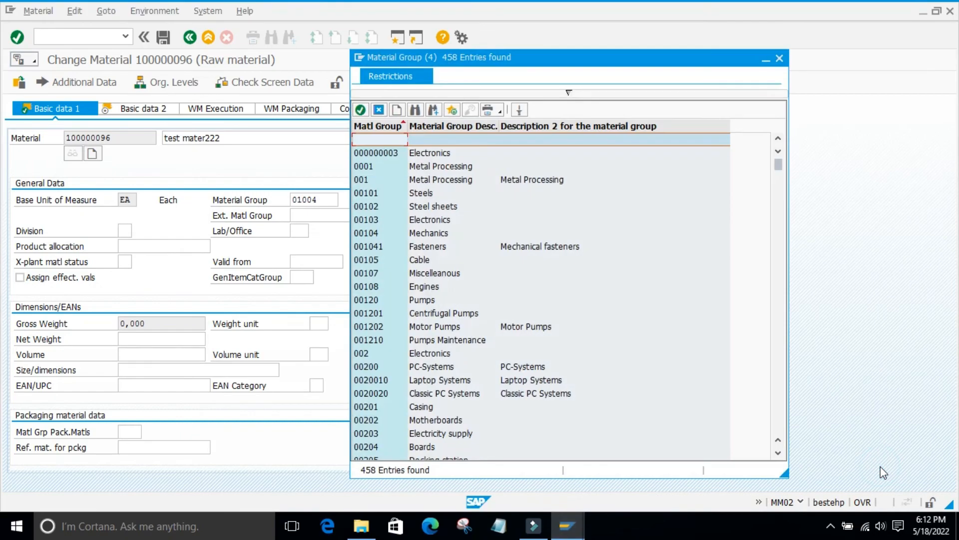
{"action": "left_click", "coordinate": [779, 58]}
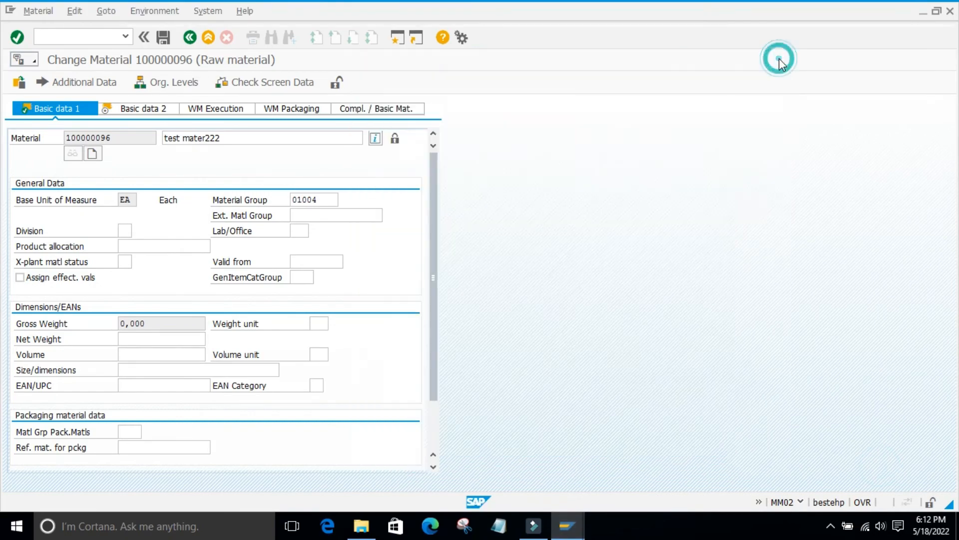
{"action": "left_click", "coordinate": [581, 302]}
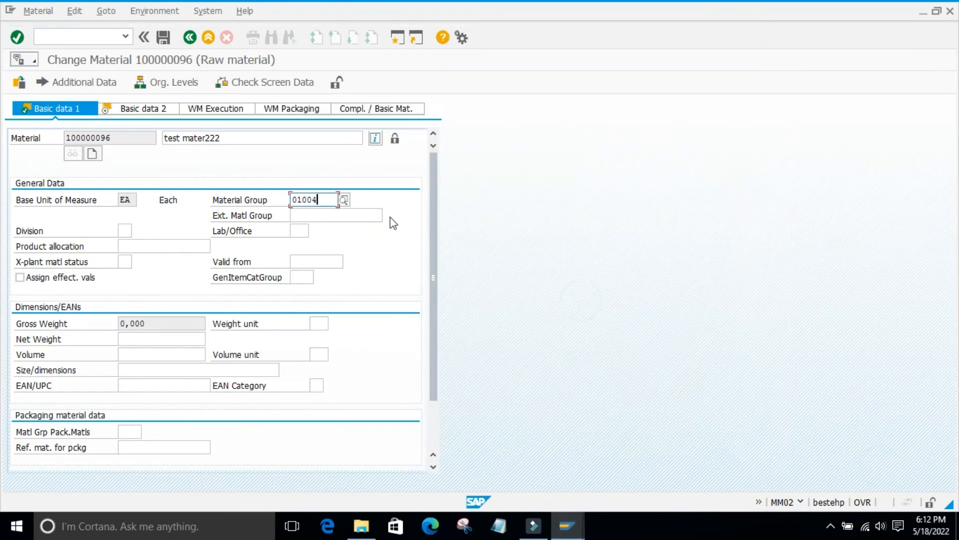
{"action": "left_click", "coordinate": [950, 11]}
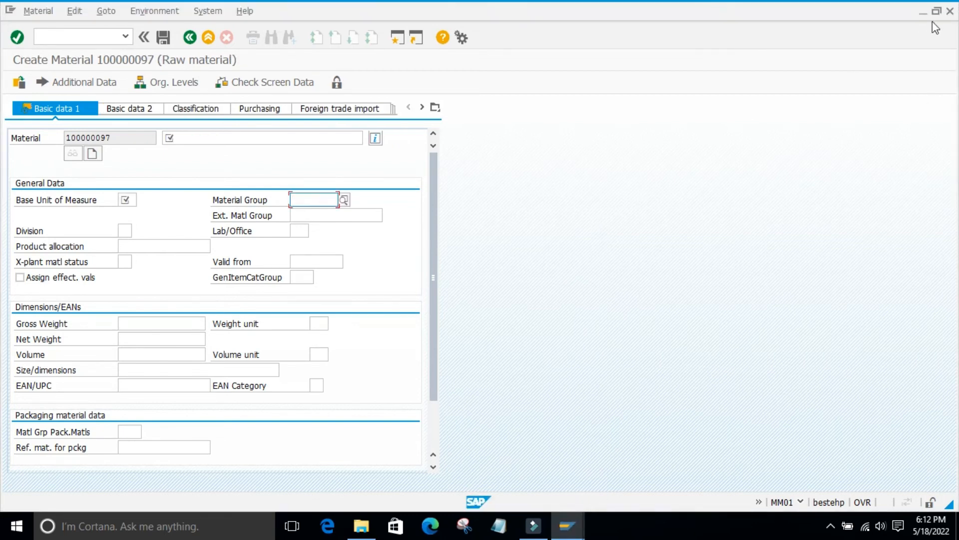
{"action": "left_click", "coordinate": [950, 11]}
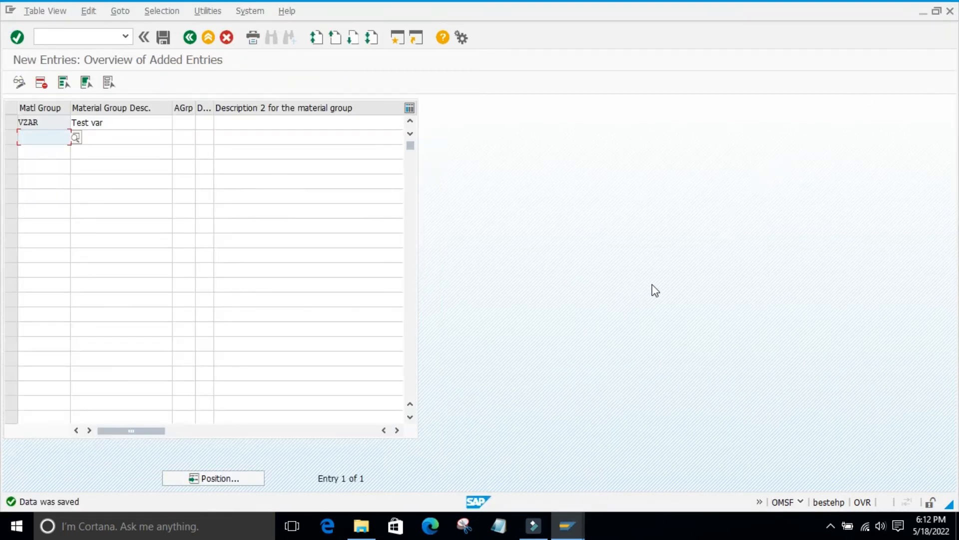
Select the VZAR key in the new material group entries and save the entries again.
{"action": "left_click", "coordinate": [659, 246]}
{"action": "left_click", "coordinate": [31, 122]}
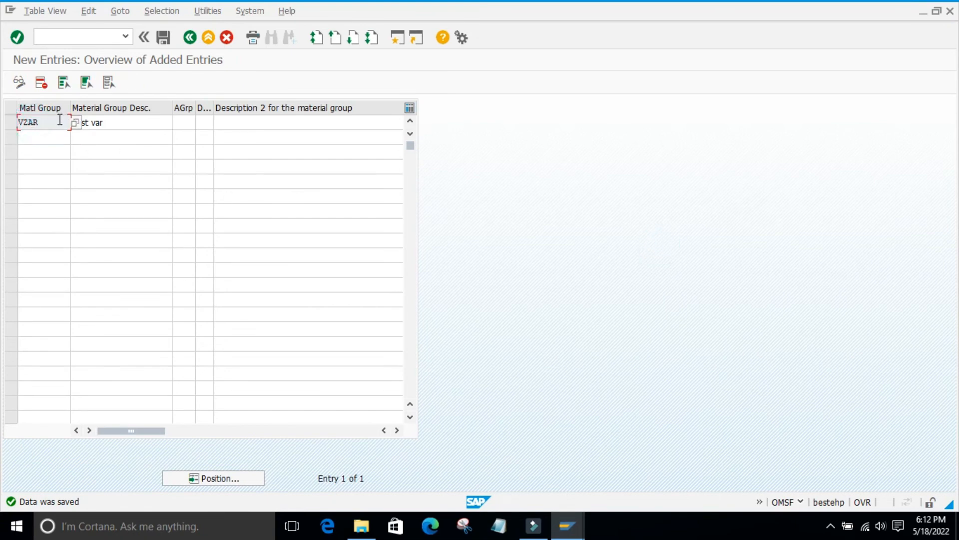
{"action": "left_click_drag", "start_coordinate": [45, 126], "coordinate": [2, 132]}
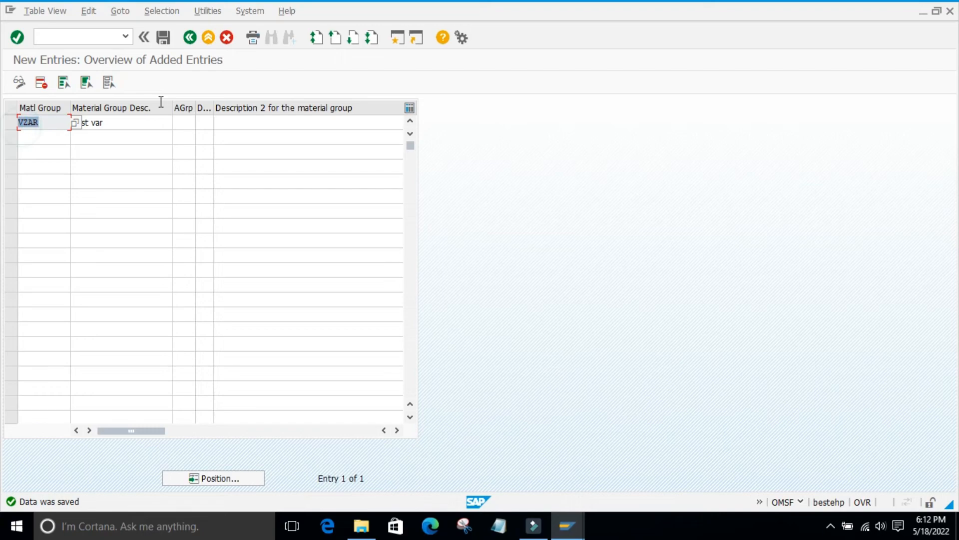
{"action": "left_click", "coordinate": [163, 37]}
Open another session from the material group entries and start material creation in it with transaction MM01.
{"action": "left_click", "coordinate": [569, 529]}
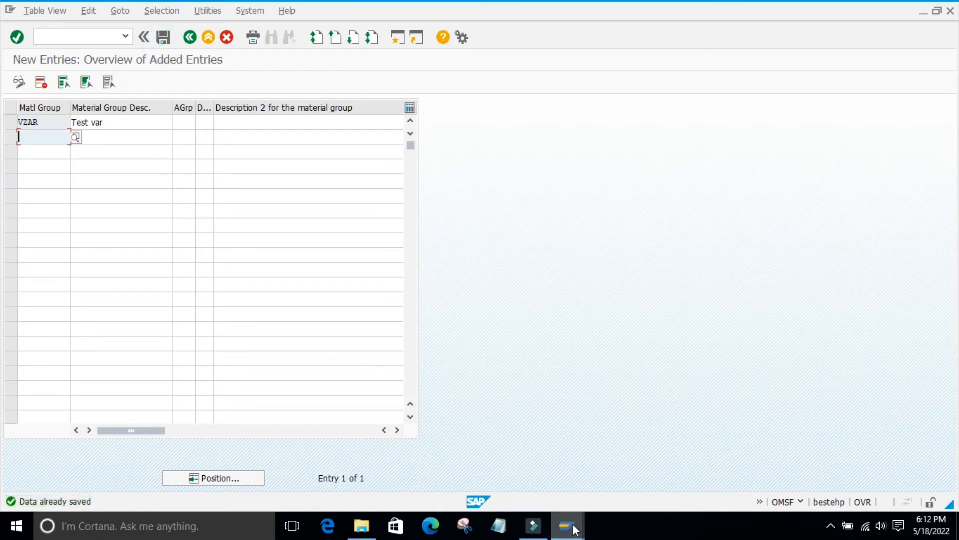
{"action": "mouse_move", "coordinate": [575, 530]}
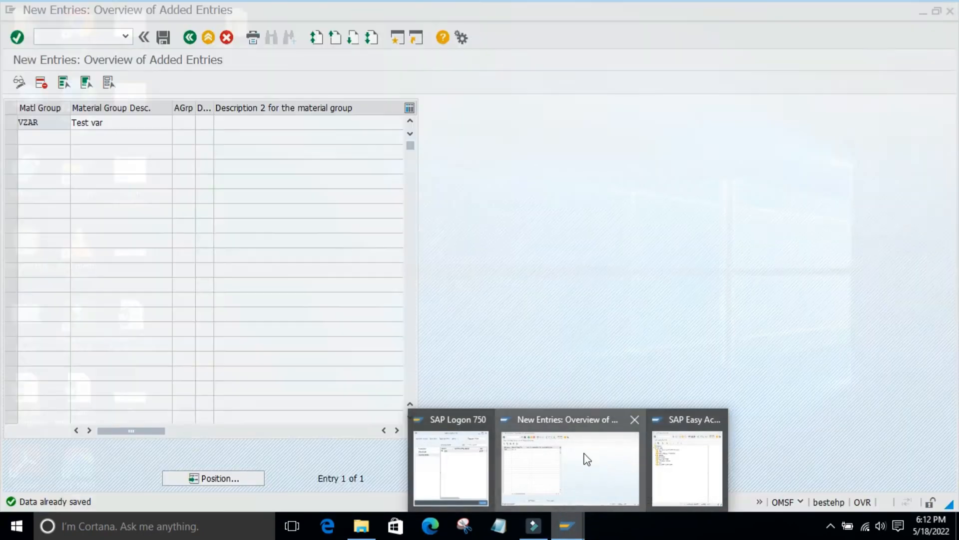
{"action": "left_click", "coordinate": [583, 452]}
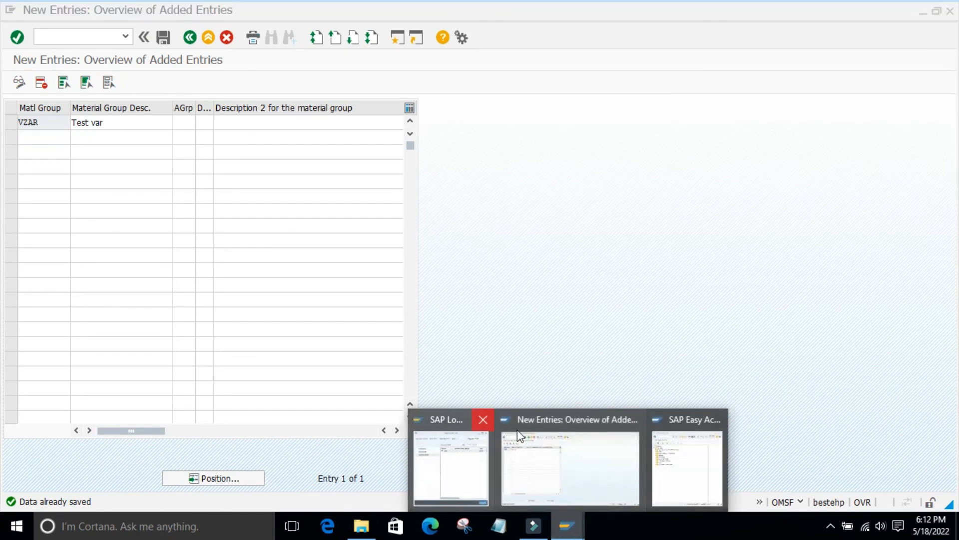
{"action": "left_click", "coordinate": [555, 456]}
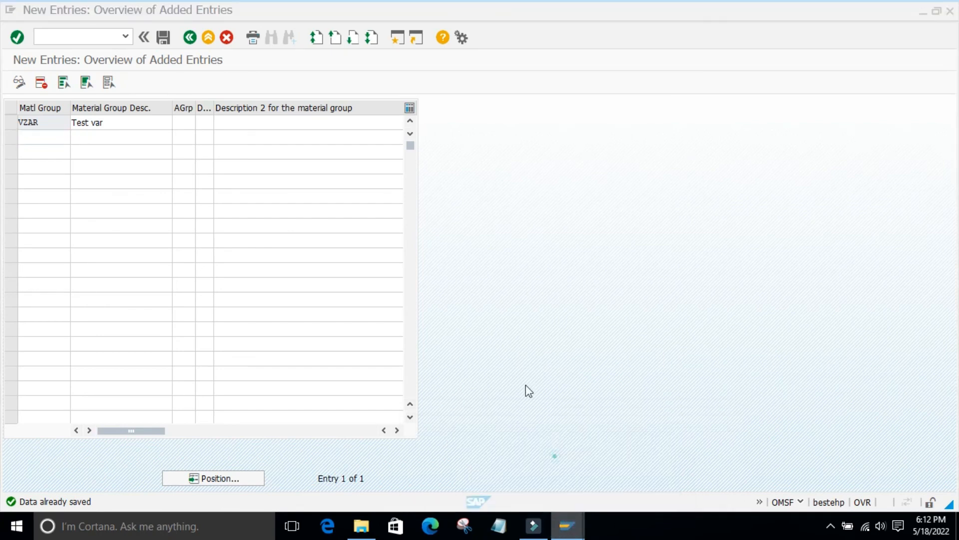
{"action": "left_click", "coordinate": [398, 38]}
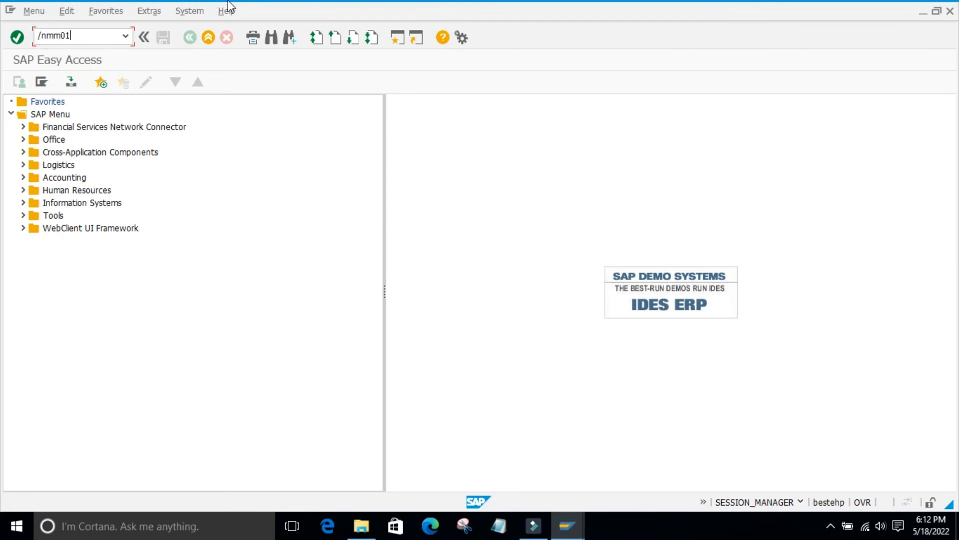
{"action": "key", "text": "Return"}
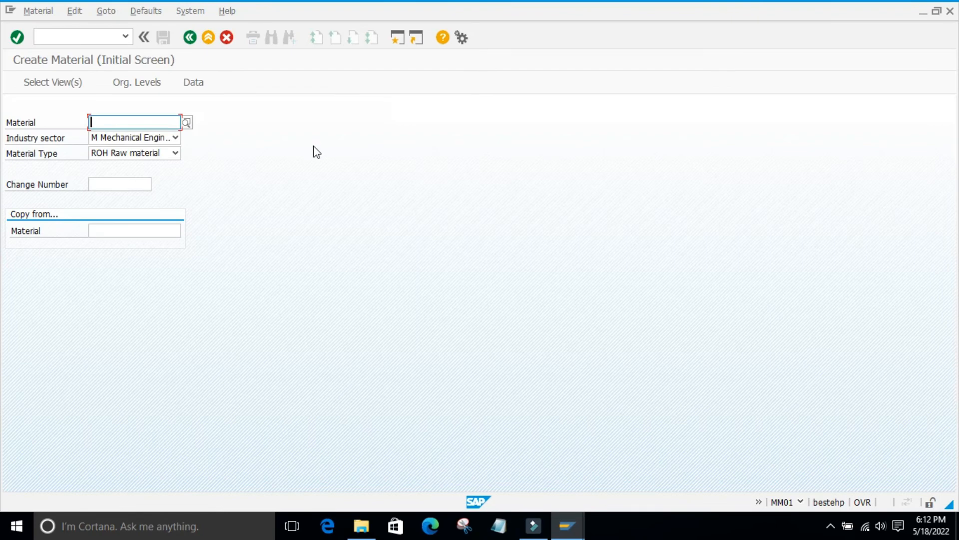
Start a new raw material (ROH) in the Mechanical Engineering sector with only the Basic Data 1 view selected.
{"action": "key", "text": "Return"}
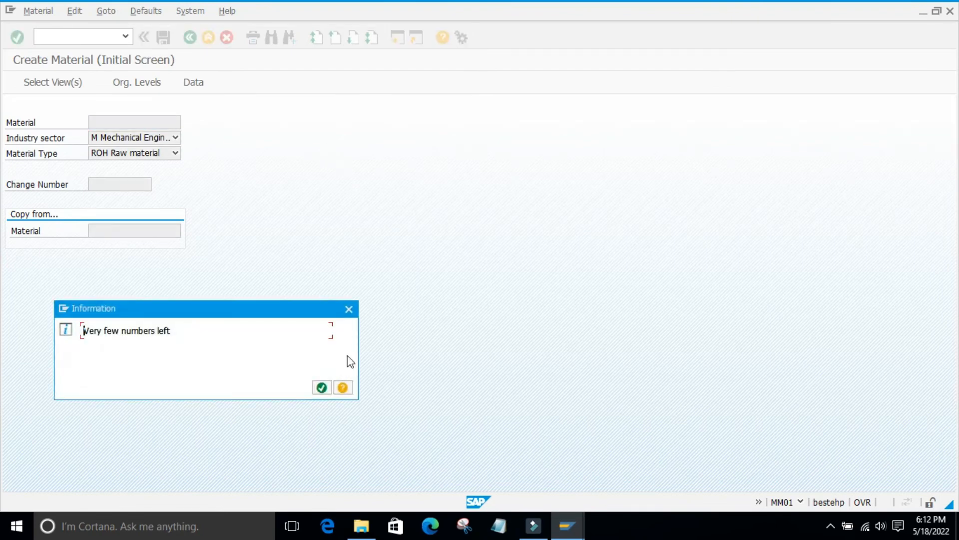
{"action": "left_click", "coordinate": [321, 387]}
{"action": "left_click", "coordinate": [363, 495]}
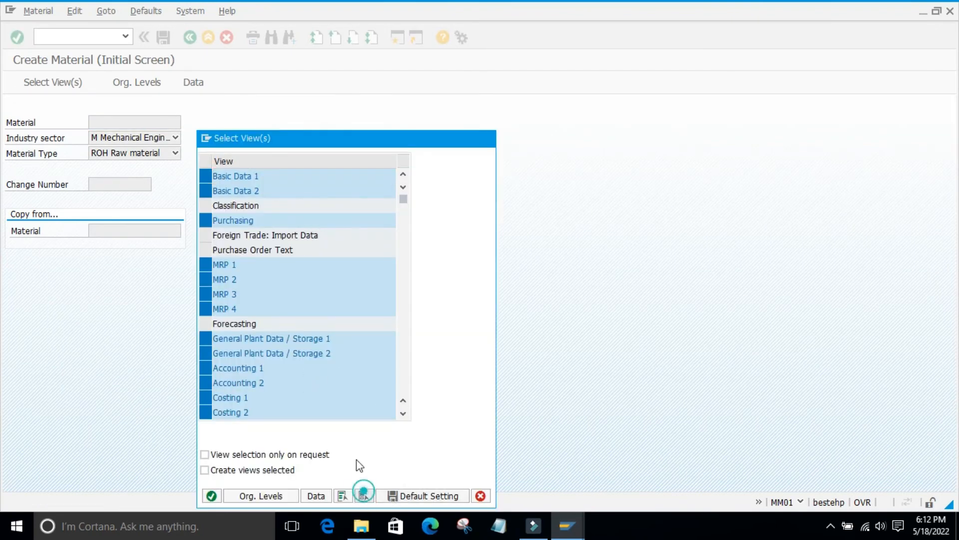
{"action": "left_click", "coordinate": [205, 176]}
{"action": "left_click", "coordinate": [211, 495]}
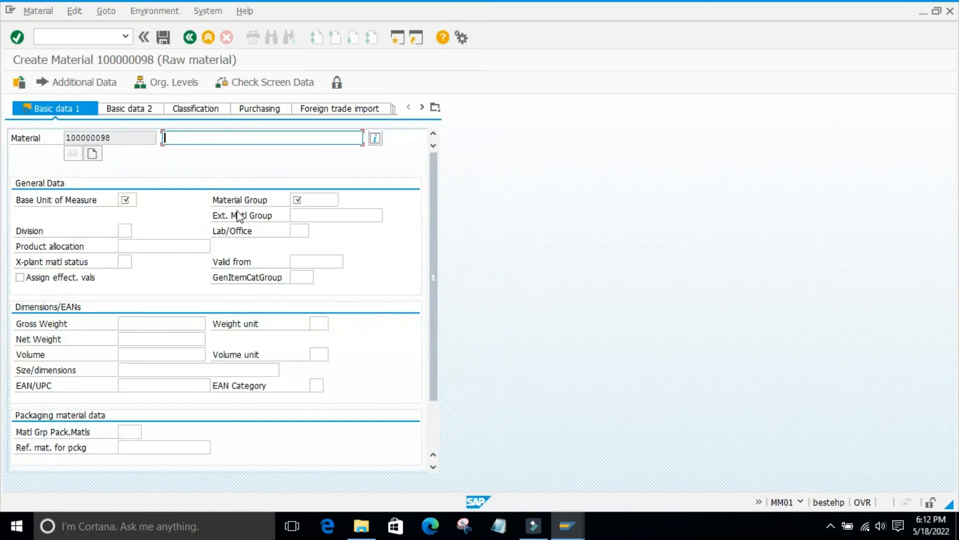
Find "vzar" in the possible values of the Material Group field and adopt the VZAR "Test var" group.
{"action": "left_click", "coordinate": [315, 199]}
{"action": "left_click", "coordinate": [342, 199]}
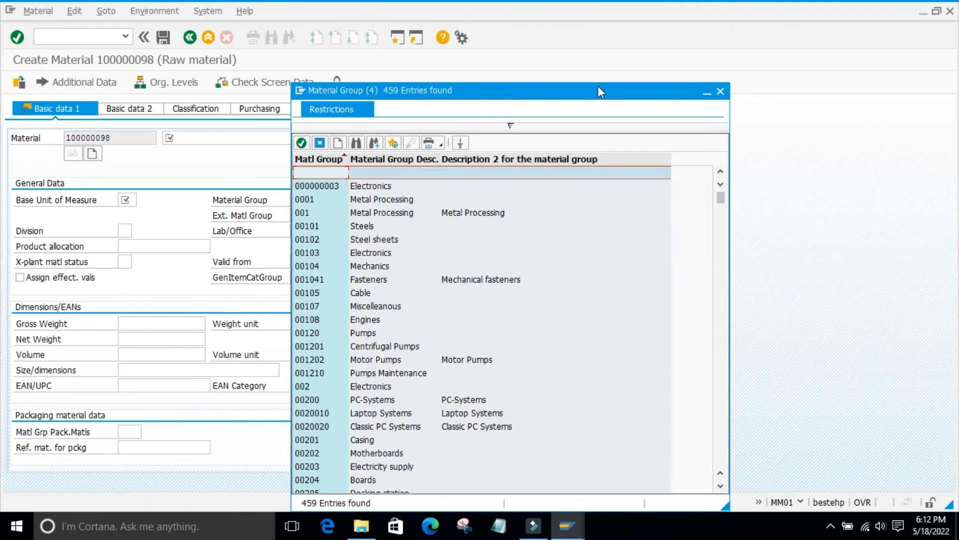
{"action": "scroll", "coordinate": [512, 250], "scroll_direction": "down", "scroll_amount": 20}
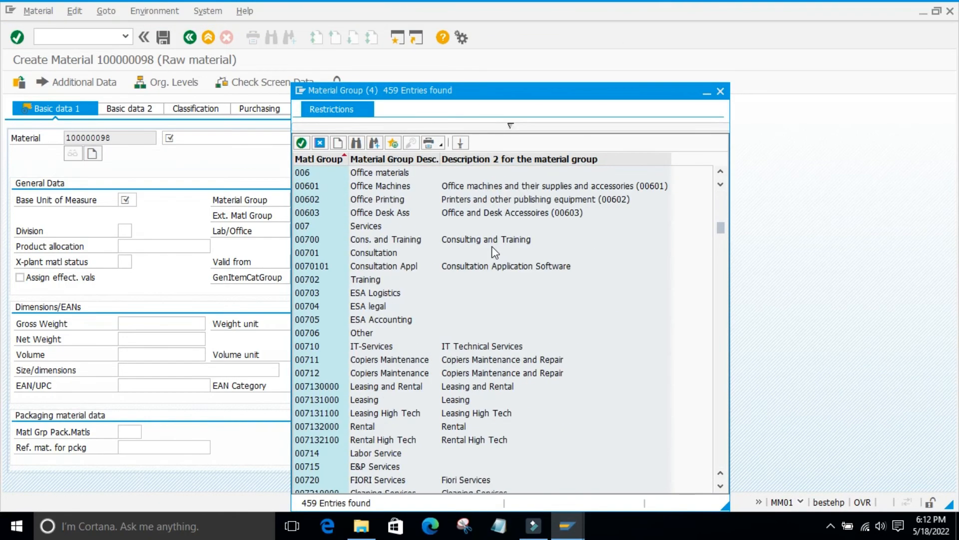
{"action": "scroll", "coordinate": [492, 242], "scroll_direction": "down", "scroll_amount": 12}
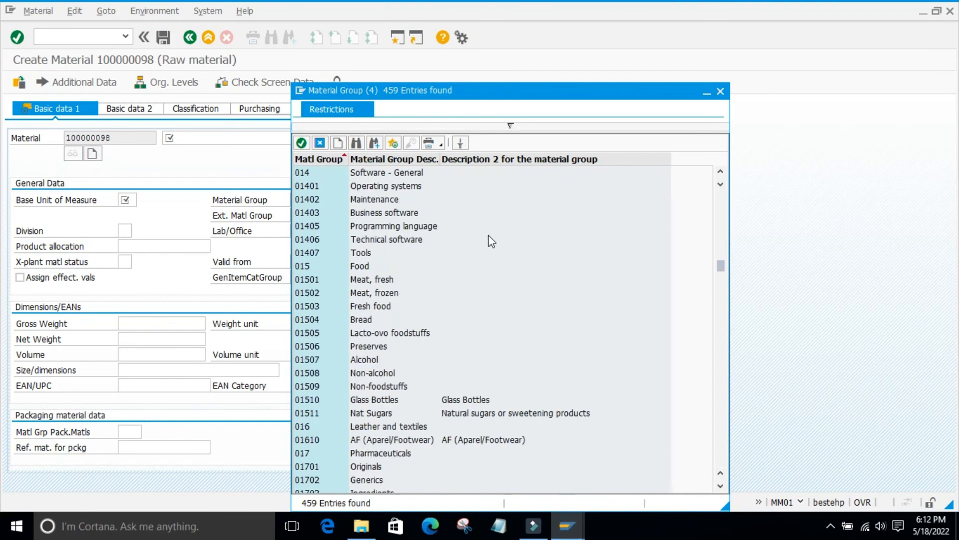
{"action": "left_click", "coordinate": [355, 144]}
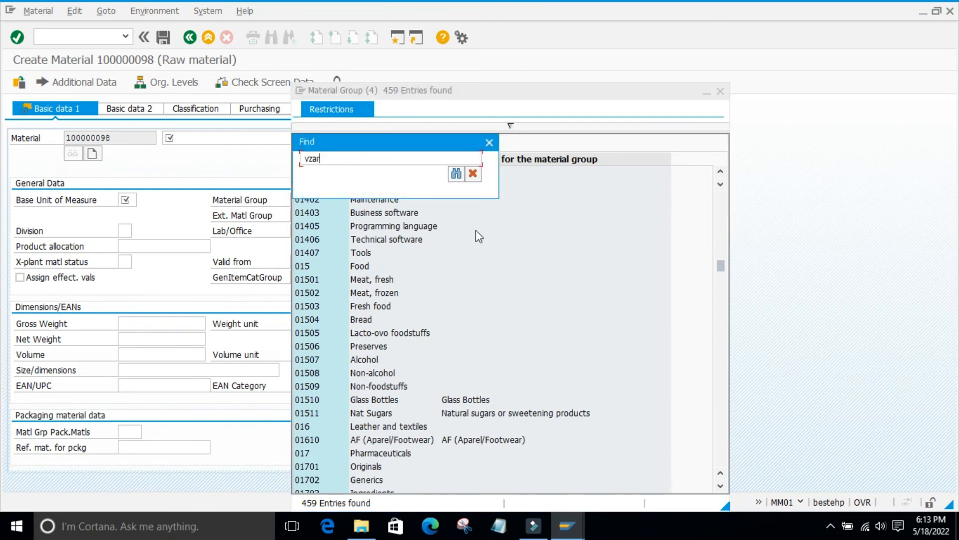
{"action": "left_click", "coordinate": [457, 173]}
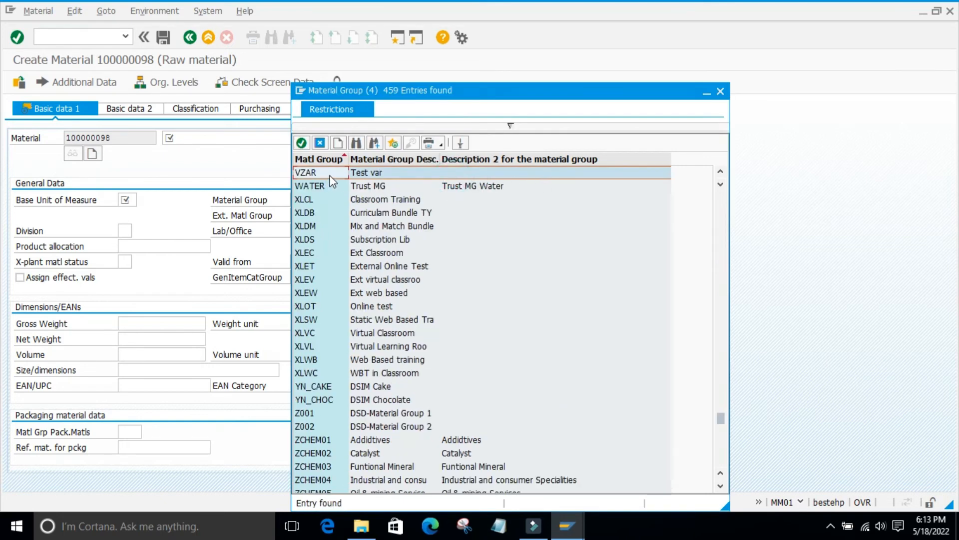
{"action": "left_click", "coordinate": [373, 172]}
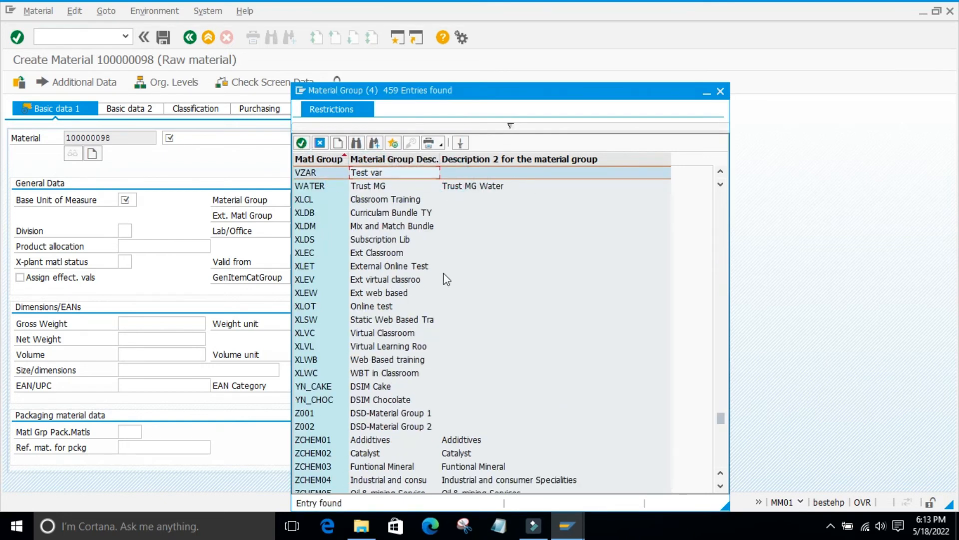
{"action": "left_click", "coordinate": [301, 143]}
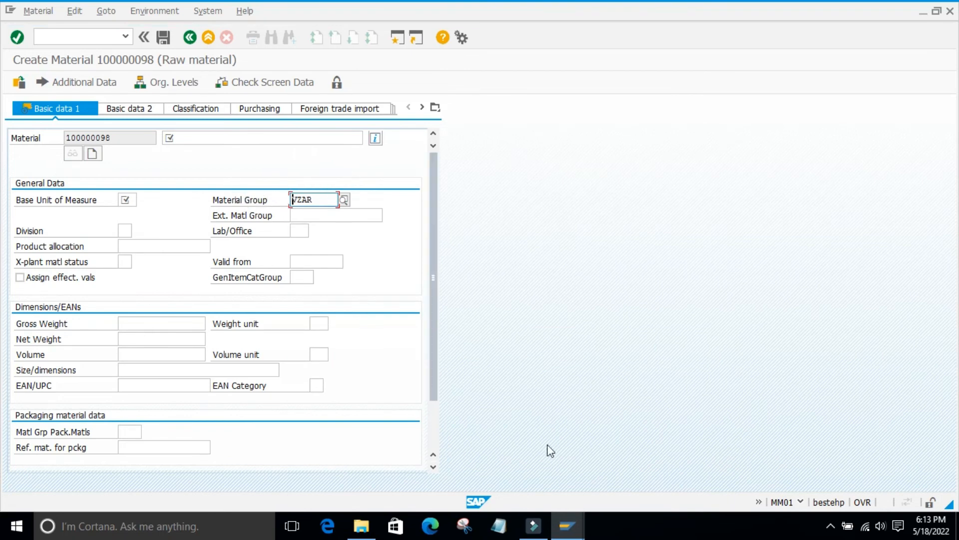
Switch back to the material group configuration session and leave its entries to return to the implementation guide structure.
{"action": "mouse_move", "coordinate": [568, 530]}
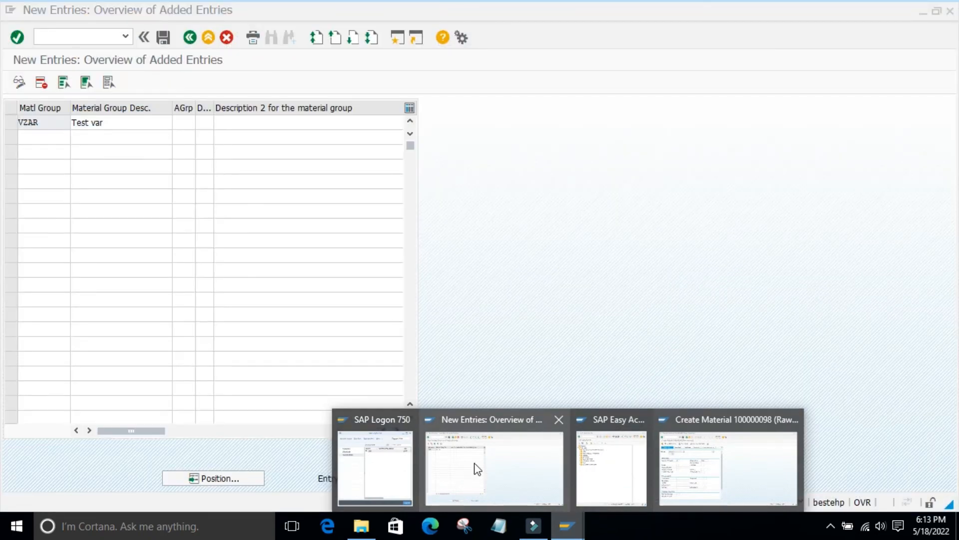
{"action": "left_click", "coordinate": [478, 468]}
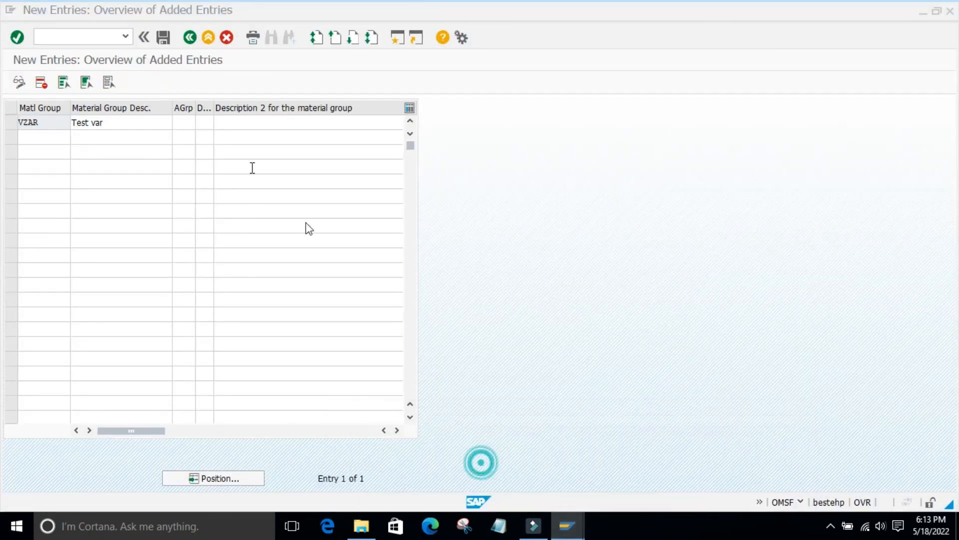
{"action": "left_click", "coordinate": [190, 38]}
{"action": "left_click", "coordinate": [189, 38]}
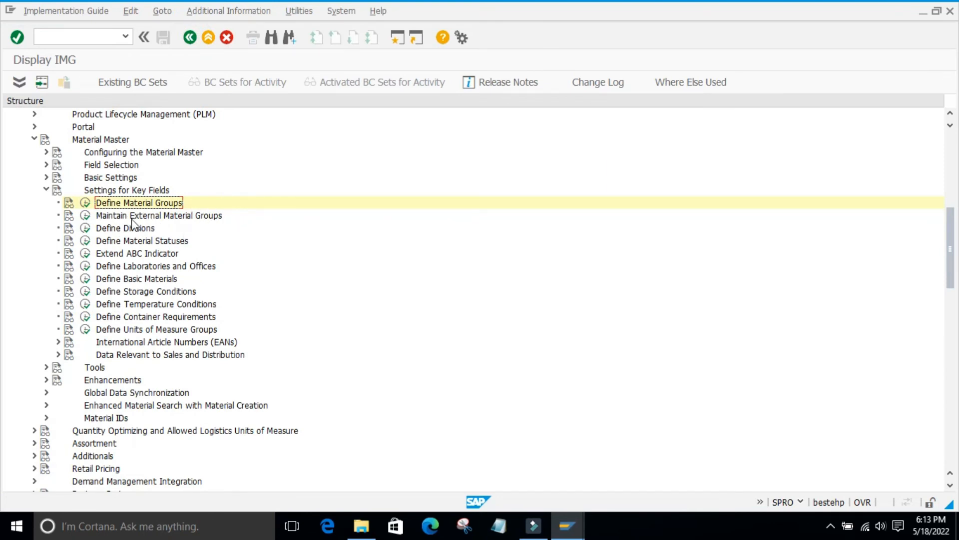
Read the documentation of Maintain External Material Groups, look over the activity's existing entries, and return to the implementation guide.
{"action": "left_click", "coordinate": [69, 216]}
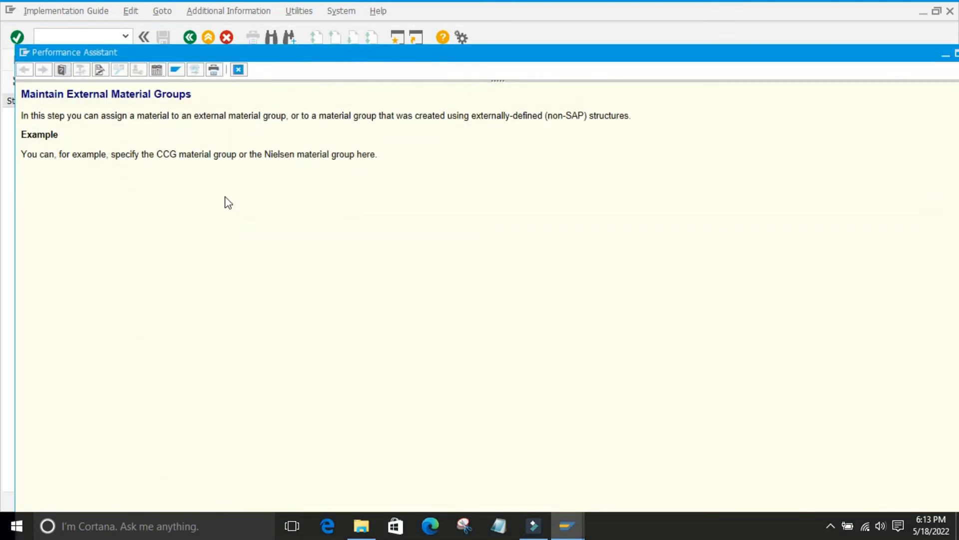
{"action": "left_click_drag", "start_coordinate": [133, 119], "coordinate": [307, 122]}
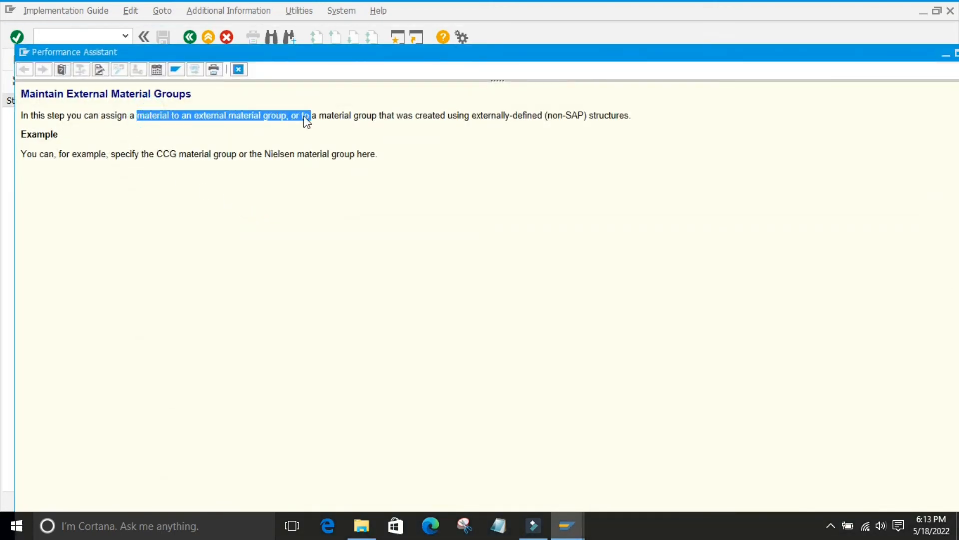
{"action": "left_click", "coordinate": [363, 271]}
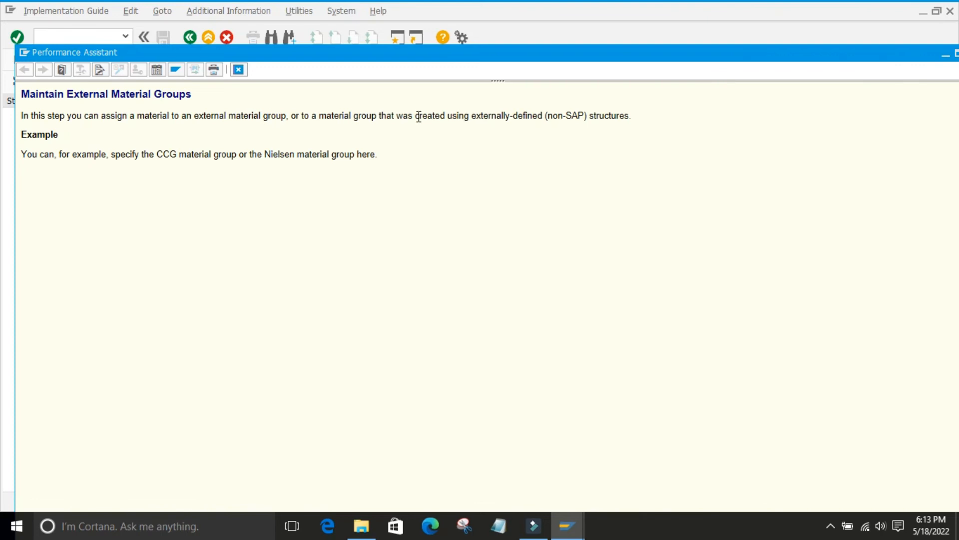
{"action": "double_click", "coordinate": [507, 118]}
{"action": "left_click", "coordinate": [508, 118]}
{"action": "left_click", "coordinate": [239, 69]}
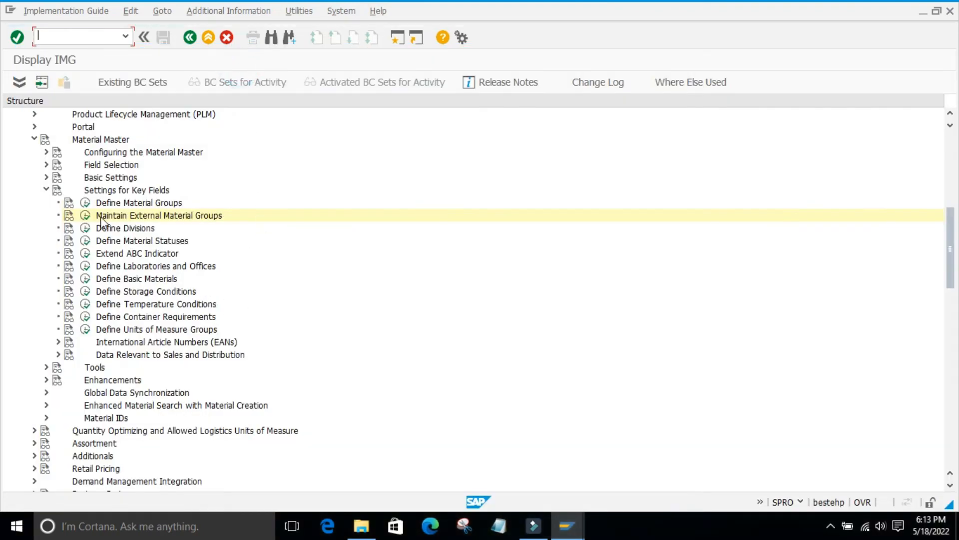
{"action": "left_click", "coordinate": [85, 214]}
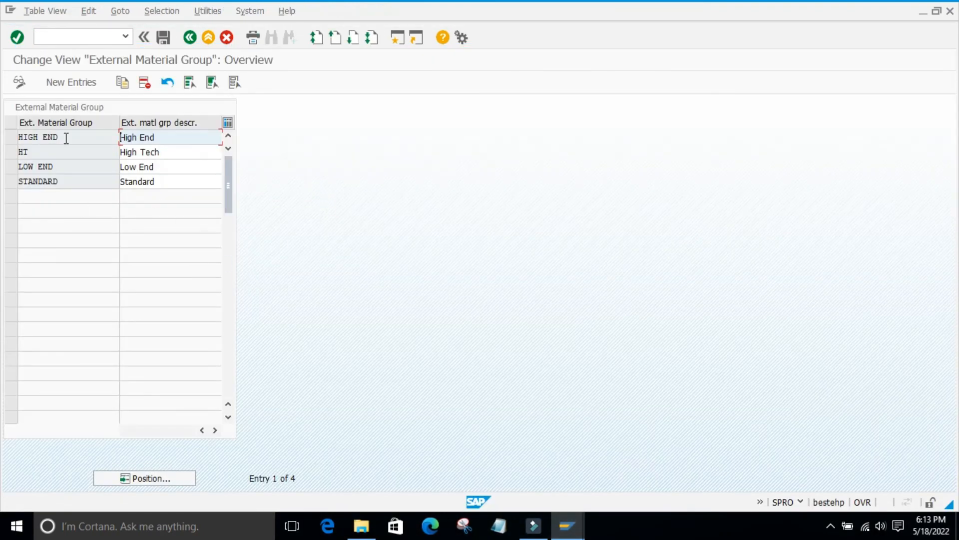
{"action": "left_click", "coordinate": [190, 38]}
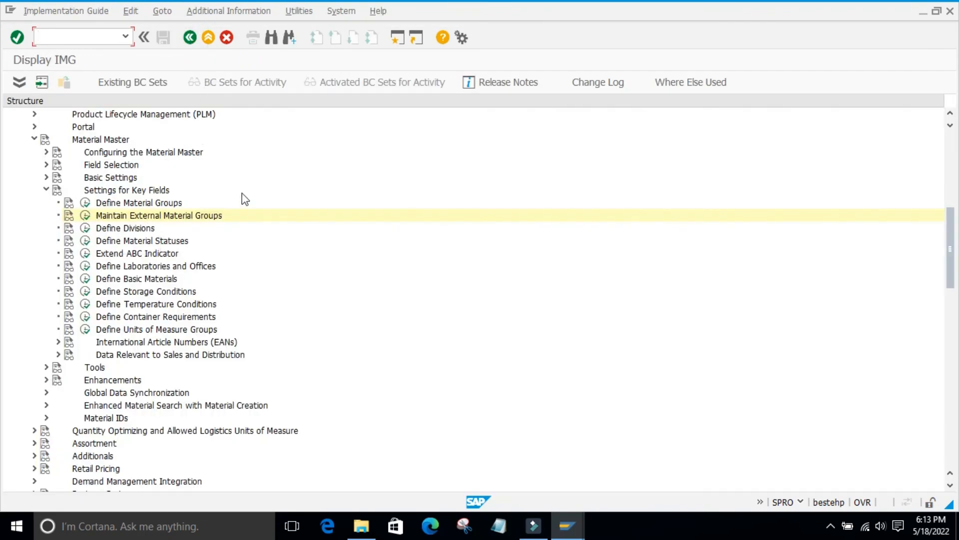
Review the existing divisions and their names in the Define Divisions activity, and return to the implementation guide.
{"action": "left_click", "coordinate": [86, 228]}
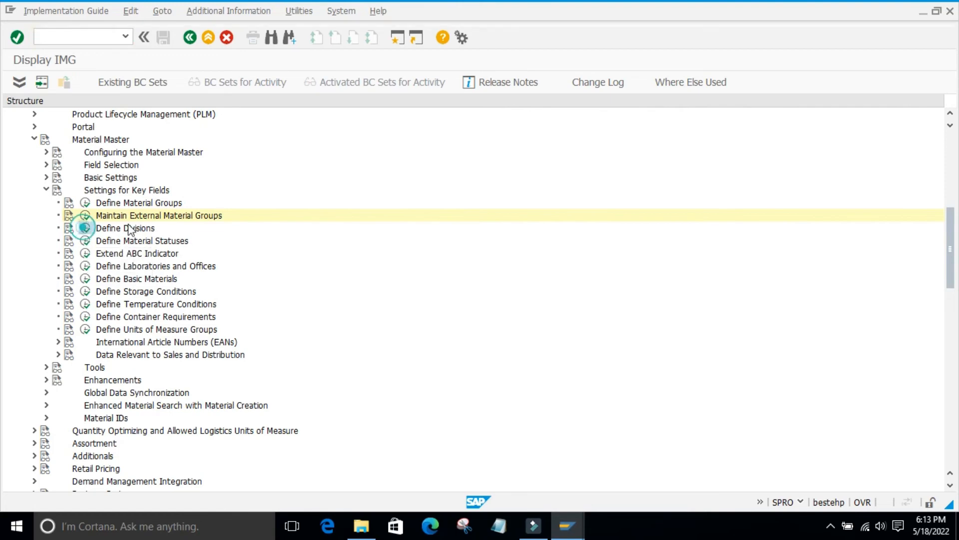
{"action": "scroll", "coordinate": [34, 134], "scroll_direction": "down", "scroll_amount": 11}
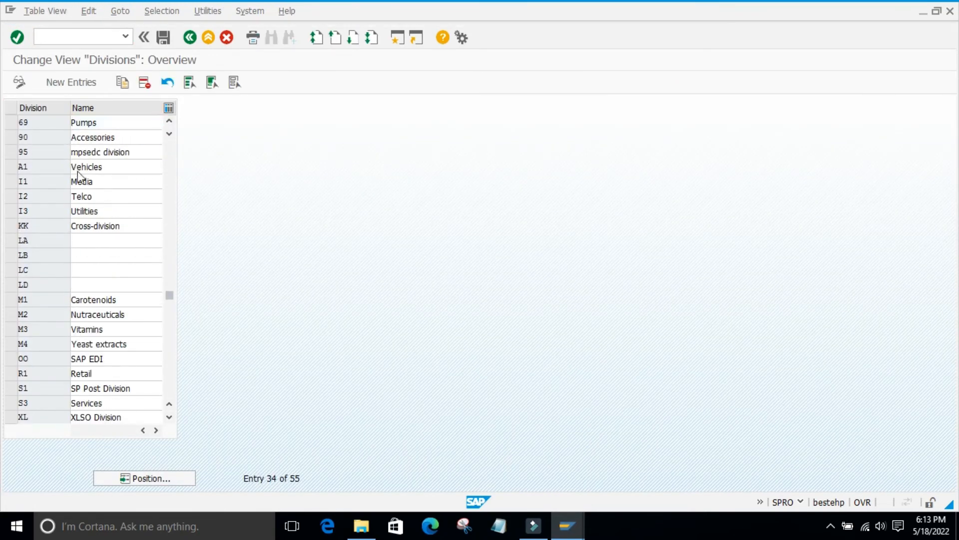
{"action": "scroll", "coordinate": [79, 171], "scroll_direction": "up", "scroll_amount": 4}
{"action": "scroll", "coordinate": [79, 171], "scroll_direction": "up", "scroll_amount": 7}
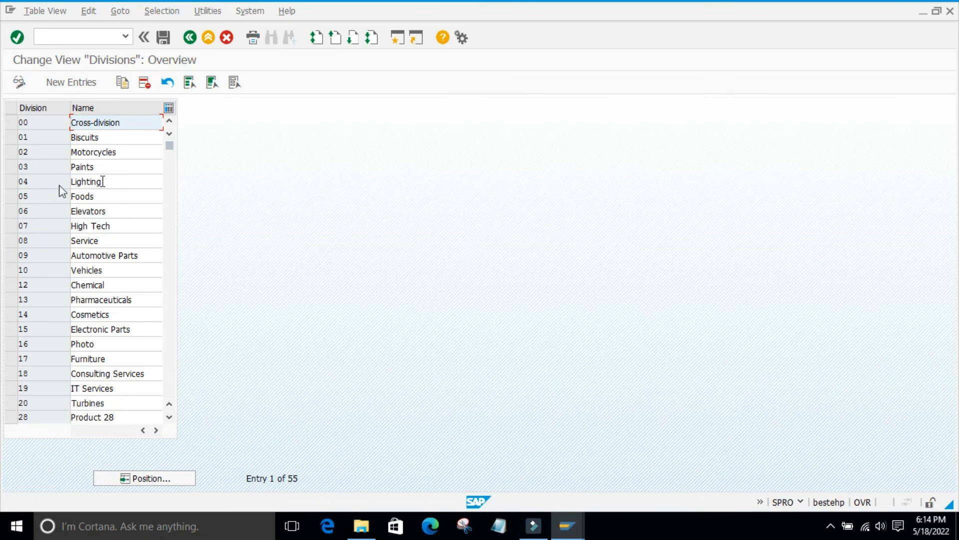
{"action": "scroll", "coordinate": [87, 225], "scroll_direction": "down", "scroll_amount": 2}
{"action": "scroll", "coordinate": [88, 226], "scroll_direction": "down", "scroll_amount": 8}
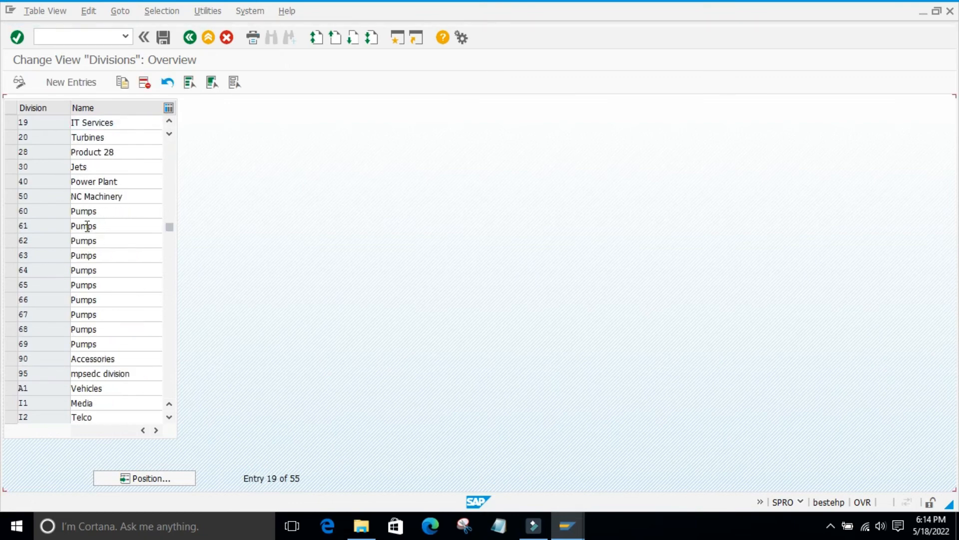
{"action": "left_click", "coordinate": [190, 37]}
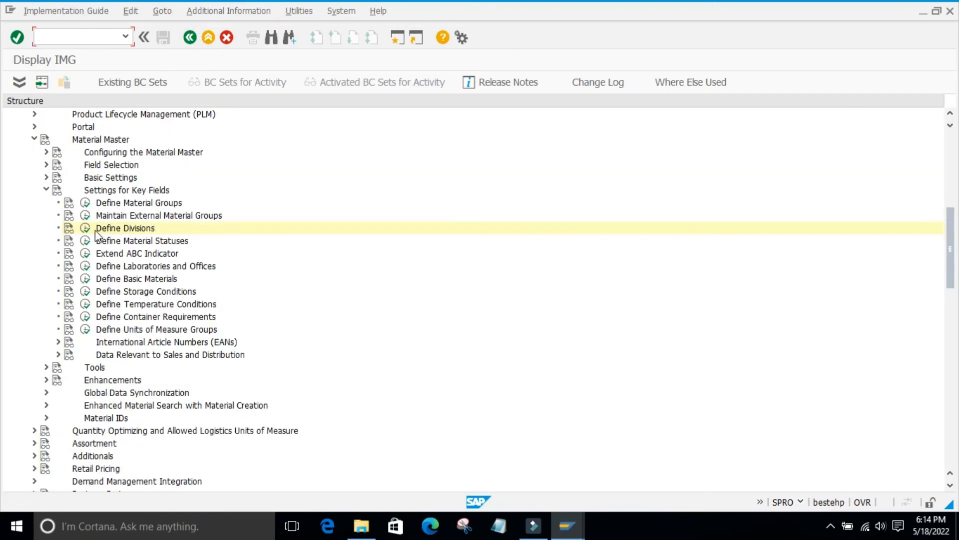
Switch to the material creation session and set the Division field to 00 Cross-division from its possible values.
{"action": "left_click", "coordinate": [567, 525]}
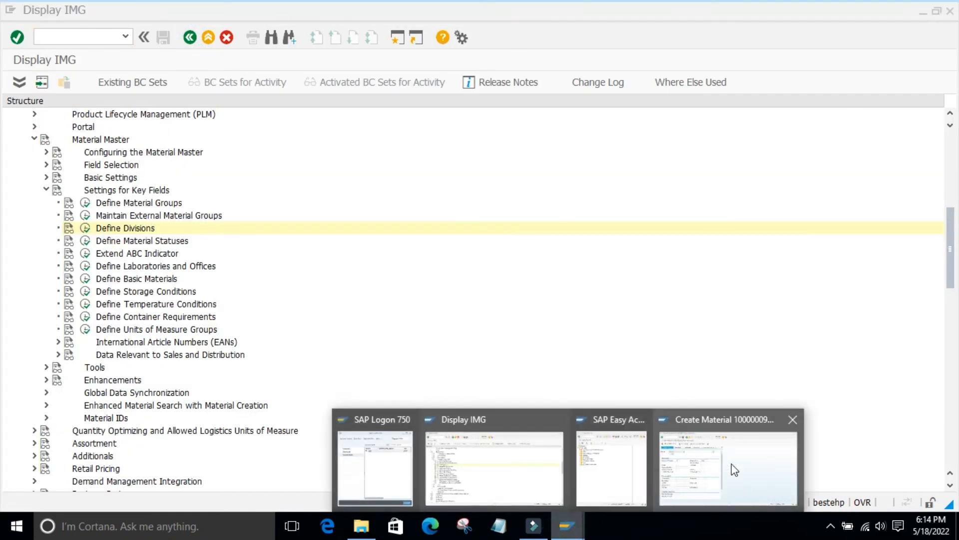
{"action": "left_click", "coordinate": [732, 463]}
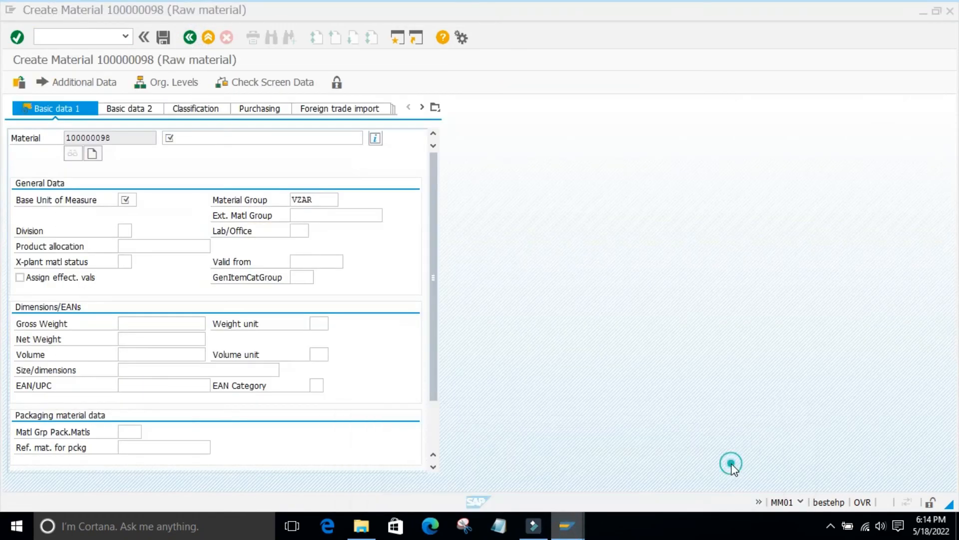
{"action": "left_click", "coordinate": [129, 230]}
{"action": "left_click", "coordinate": [6, 315]}
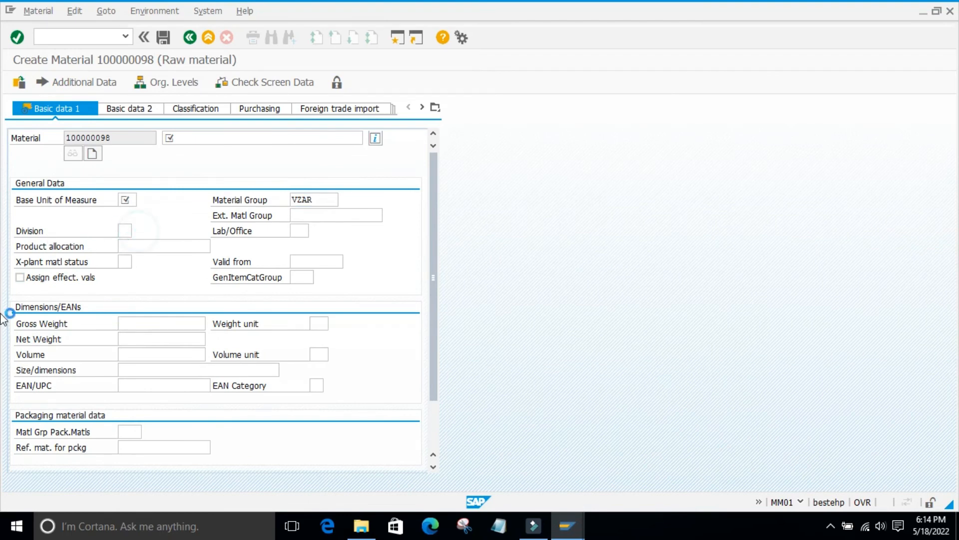
{"action": "scroll", "coordinate": [158, 306], "scroll_direction": "down", "scroll_amount": 10}
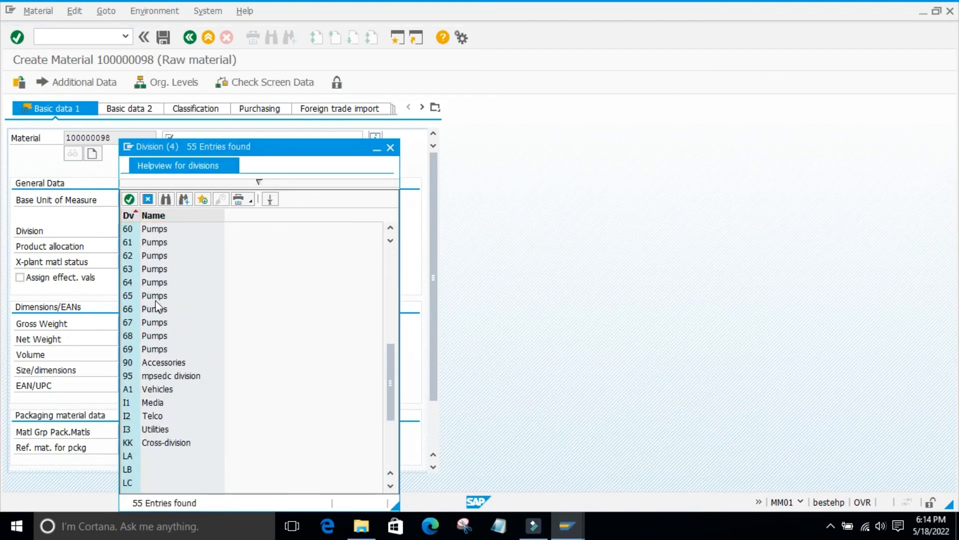
{"action": "scroll", "coordinate": [146, 240], "scroll_direction": "up", "scroll_amount": 10}
{"action": "left_click", "coordinate": [144, 231]}
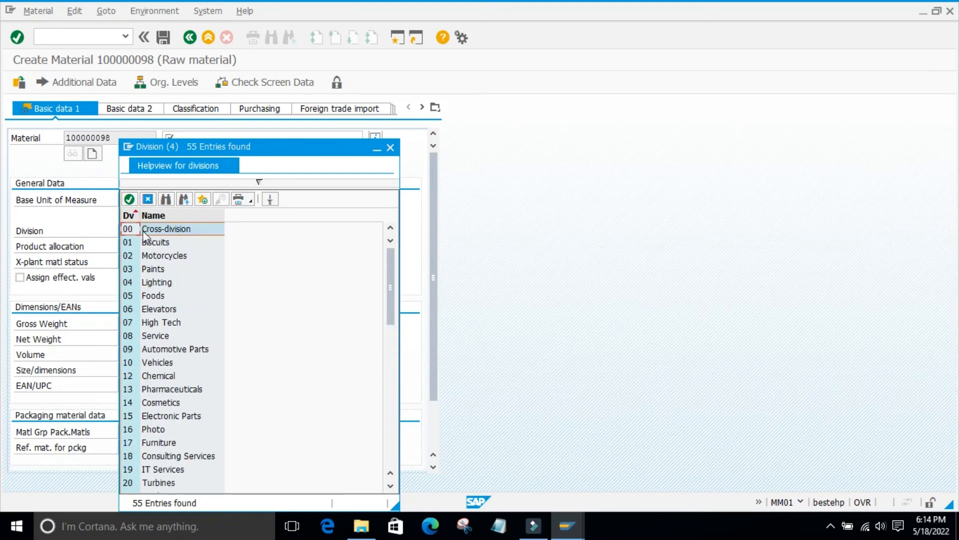
{"action": "left_click", "coordinate": [129, 199]}
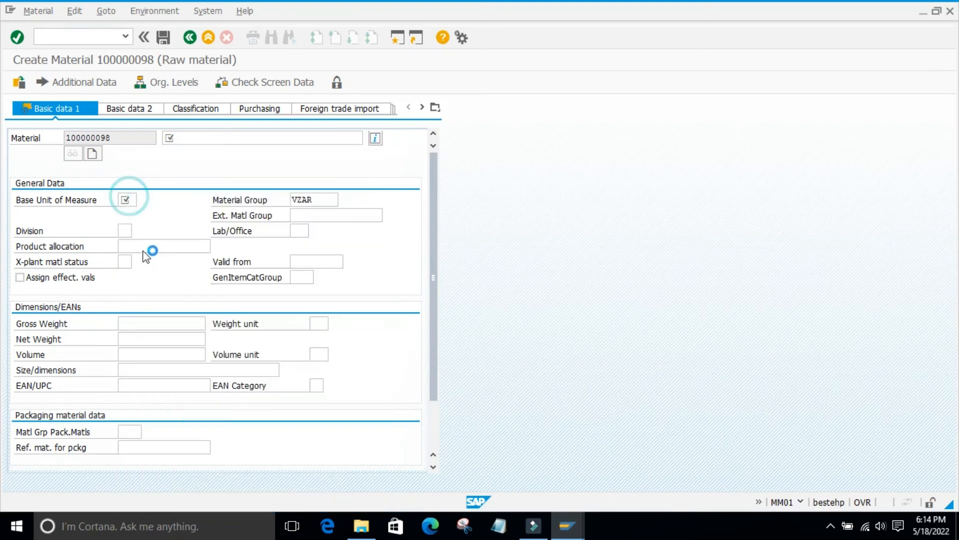
Switch back to the implementation guide and review the entries of Maintain External Material Groups and Define Divisions, including division 00.
{"action": "left_click", "coordinate": [568, 526]}
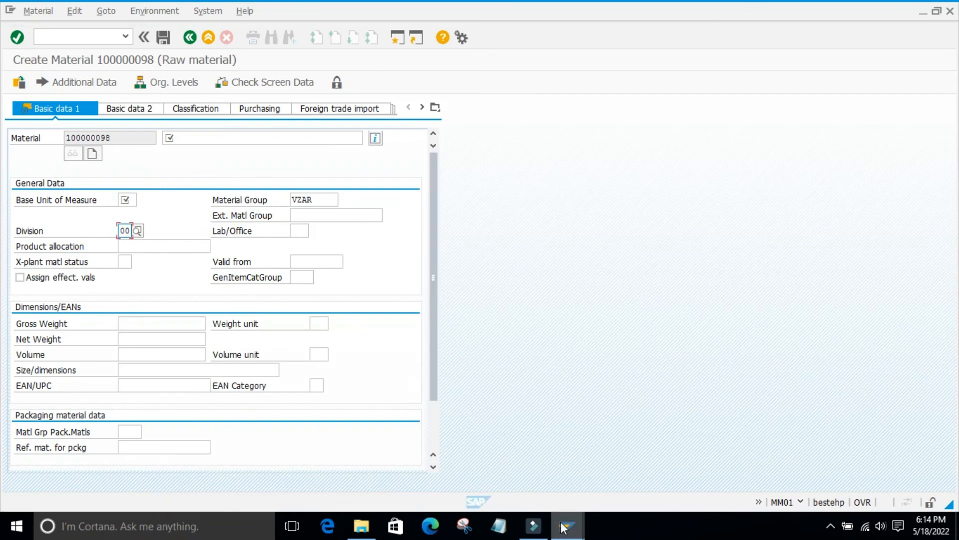
{"action": "mouse_move", "coordinate": [464, 454]}
{"action": "mouse_move", "coordinate": [614, 459]}
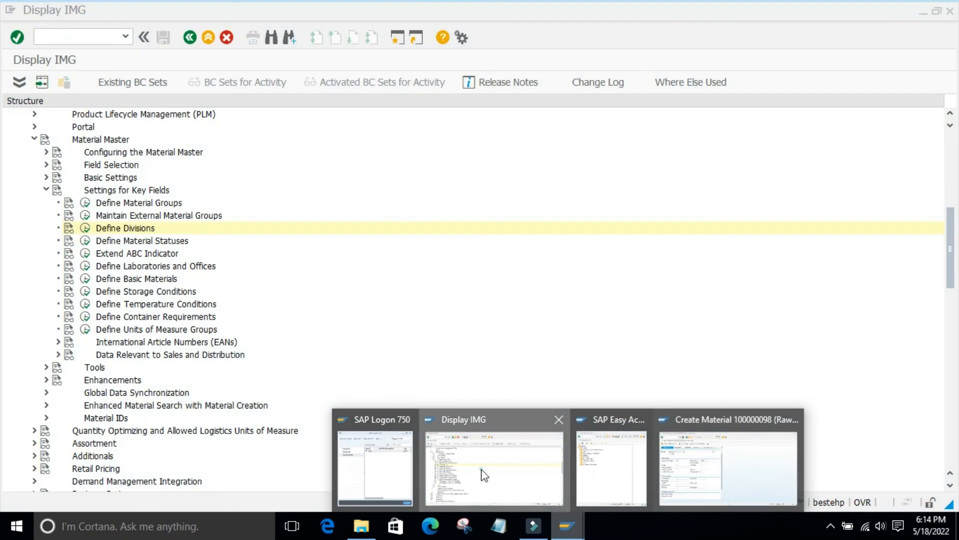
{"action": "left_click", "coordinate": [497, 475]}
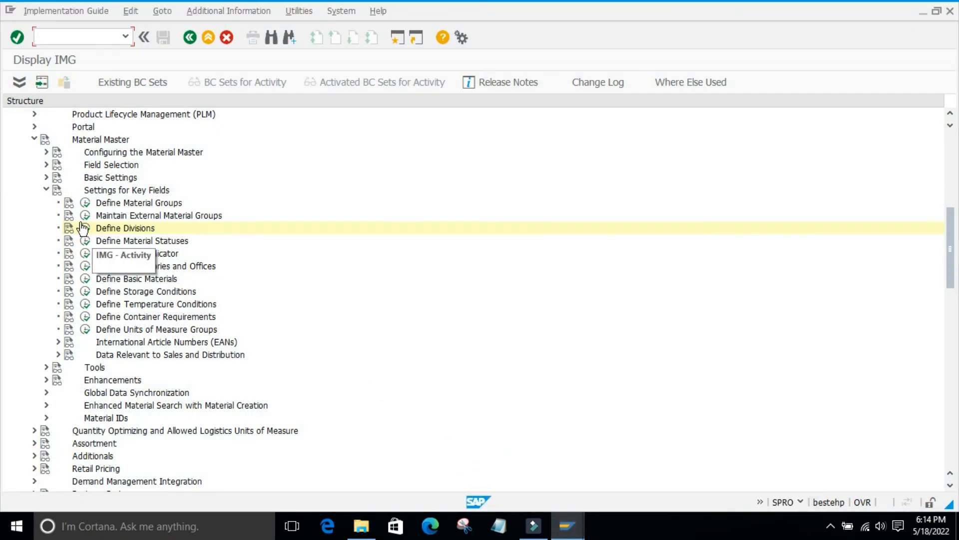
{"action": "left_click", "coordinate": [86, 217]}
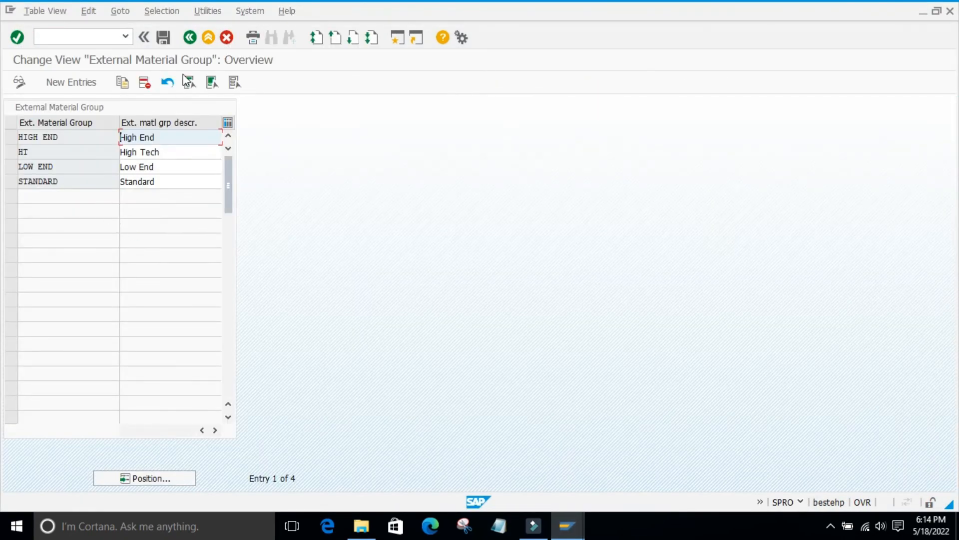
{"action": "left_click", "coordinate": [190, 38]}
{"action": "left_click", "coordinate": [86, 228]}
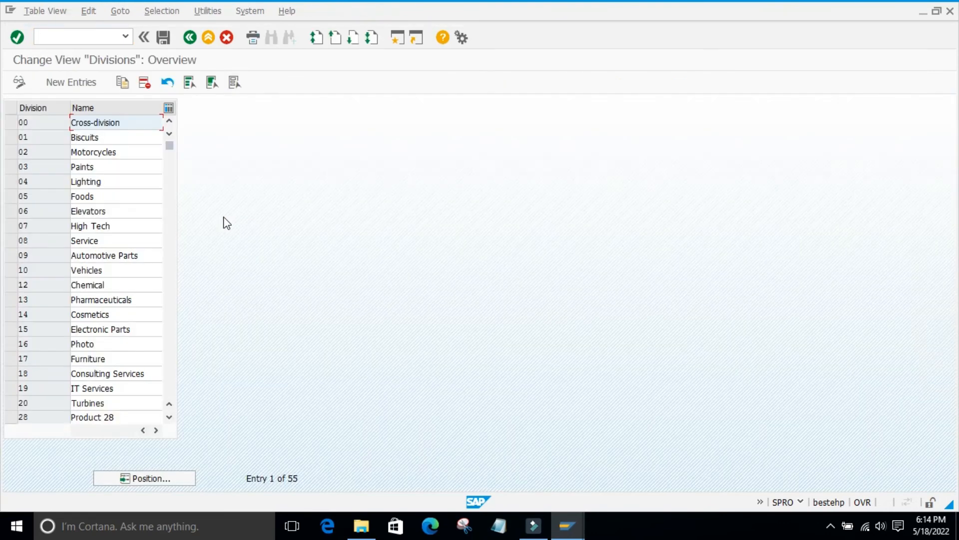
{"action": "left_click", "coordinate": [10, 122]}
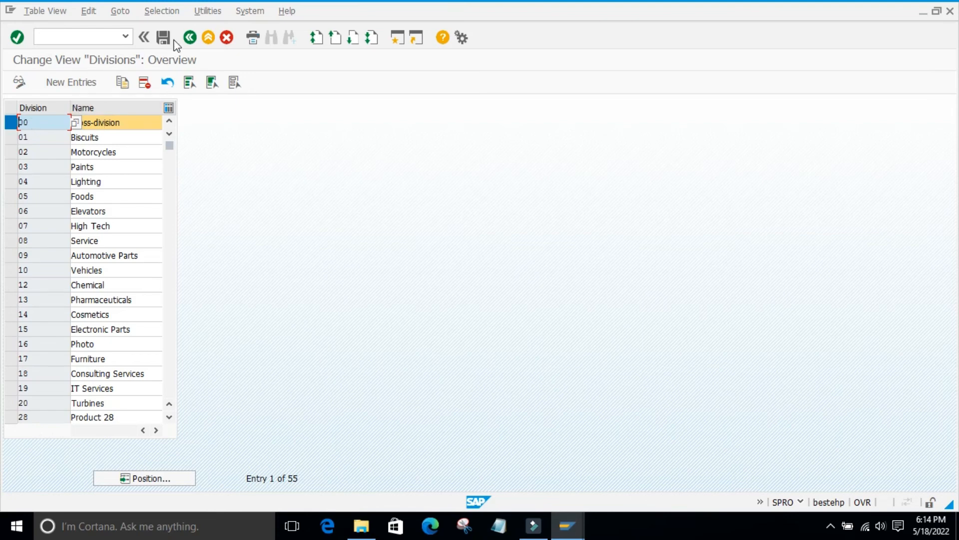
{"action": "left_click", "coordinate": [189, 40]}
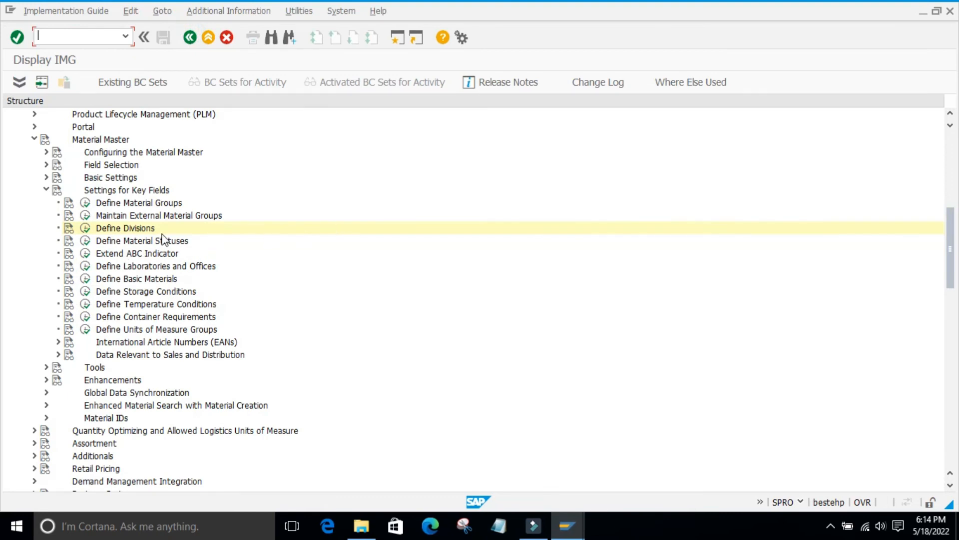
Open the Define Material Statuses activity to view its statuses, and look over the Basic data 1 fields in the material creation session.
{"action": "left_click", "coordinate": [85, 242]}
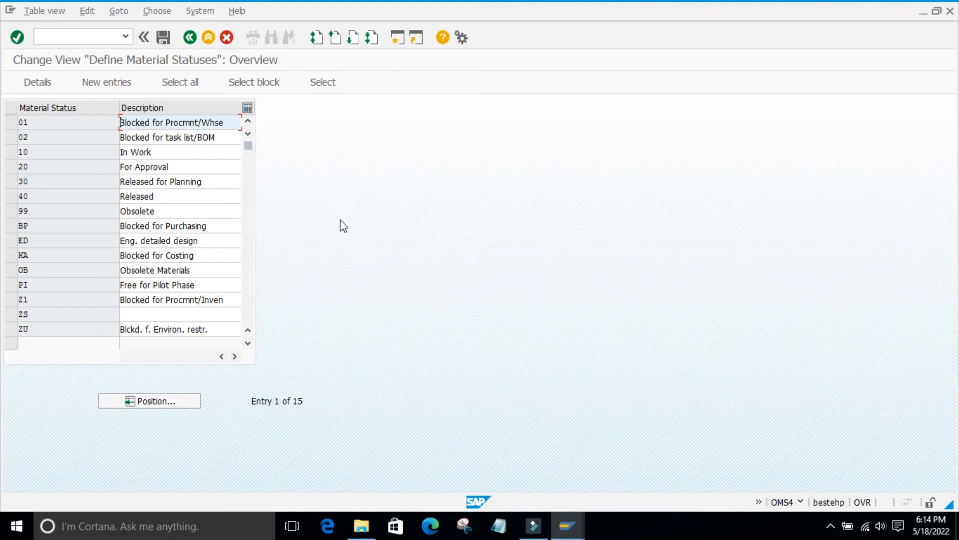
{"action": "mouse_move", "coordinate": [575, 522]}
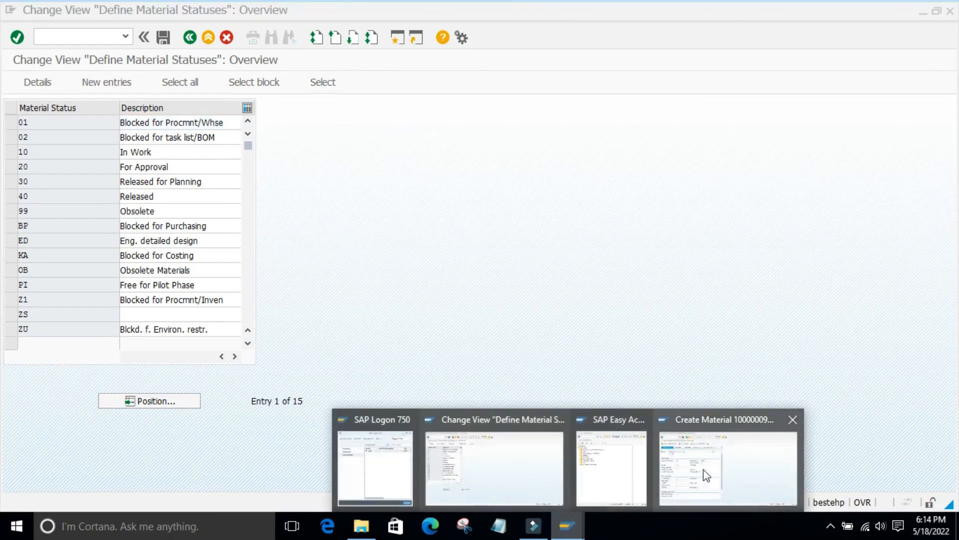
{"action": "left_click", "coordinate": [702, 472]}
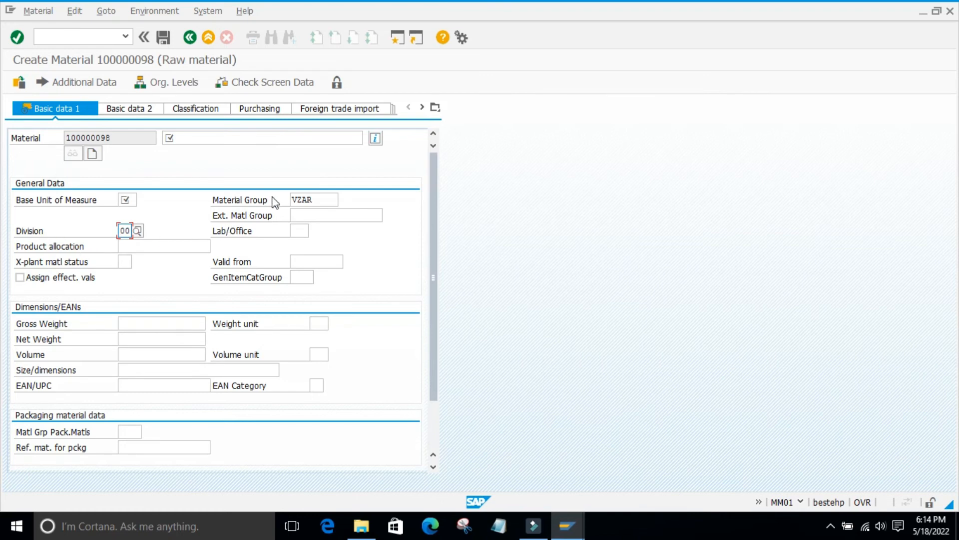
{"action": "scroll", "coordinate": [258, 244], "scroll_direction": "down", "scroll_amount": 2}
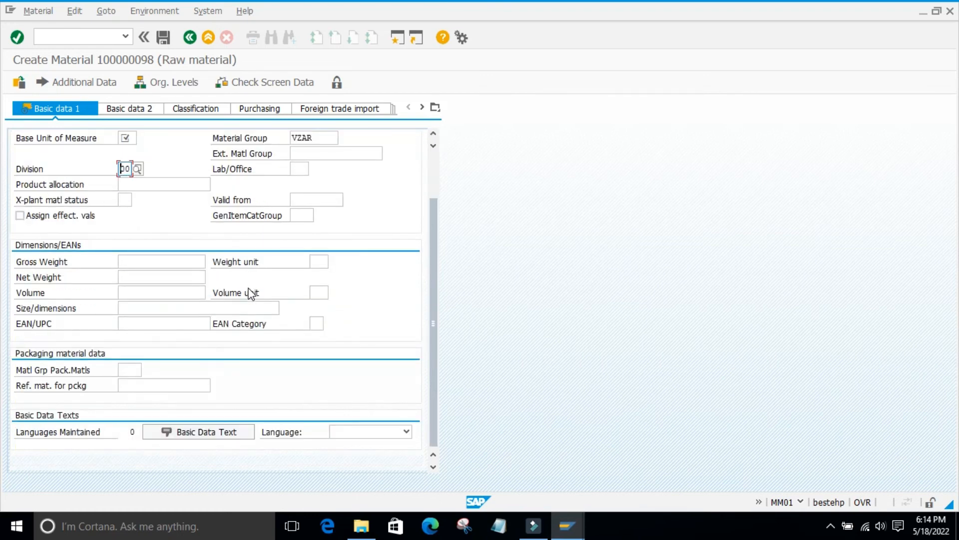
{"action": "scroll", "coordinate": [242, 281], "scroll_direction": "up", "scroll_amount": 2}
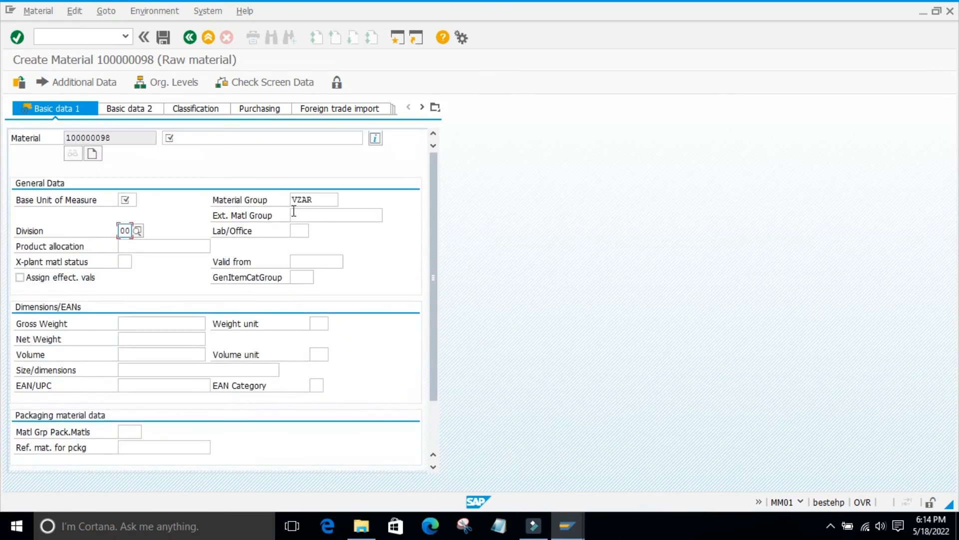
Enter the material description "test mater222" and base unit of measure EA, and continue to the Basic data 2 view.
{"action": "key", "text": "Return"}
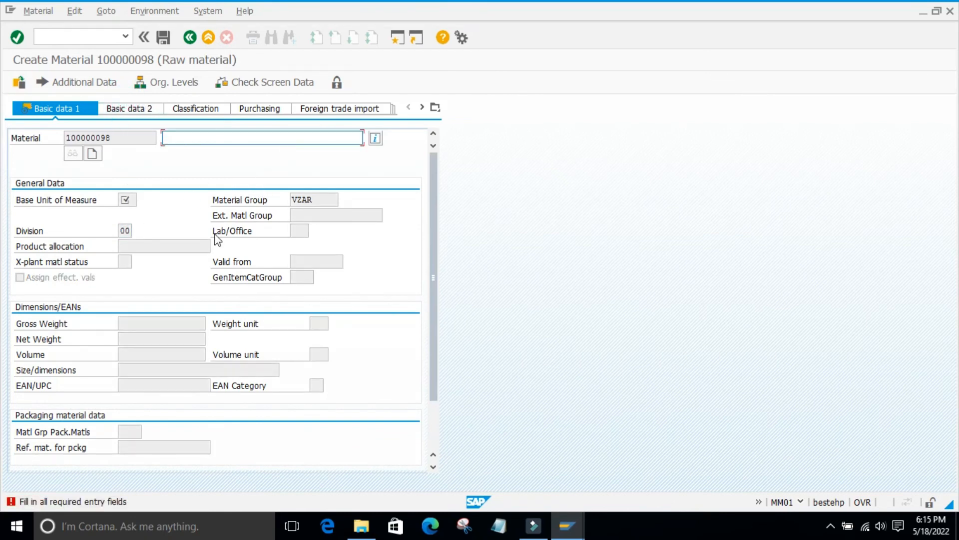
{"action": "left_click", "coordinate": [213, 135]}
{"action": "type", "text": "t"}
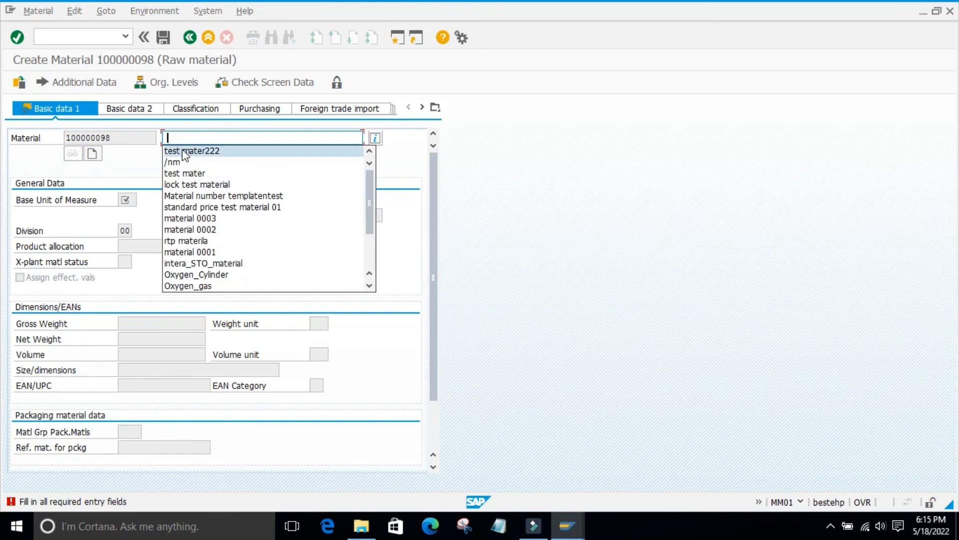
{"action": "left_click", "coordinate": [180, 150]}
{"action": "key", "text": "Return"}
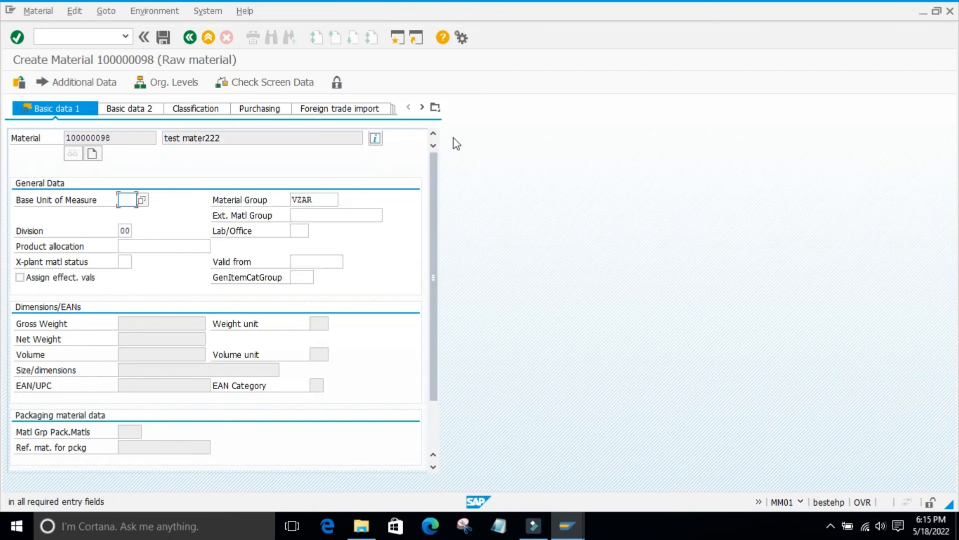
{"action": "type", "text": "e"}
{"action": "left_click", "coordinate": [122, 213]}
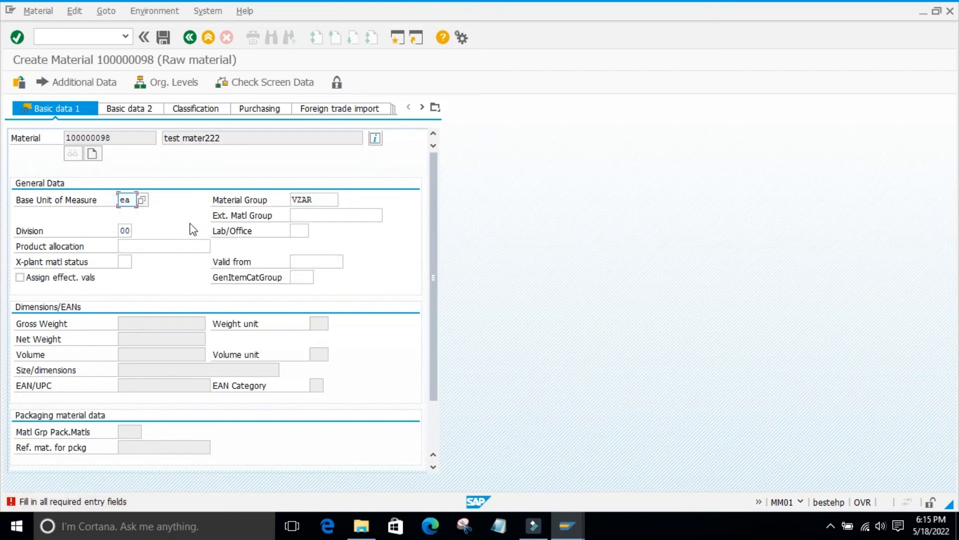
{"action": "key", "text": "Return"}
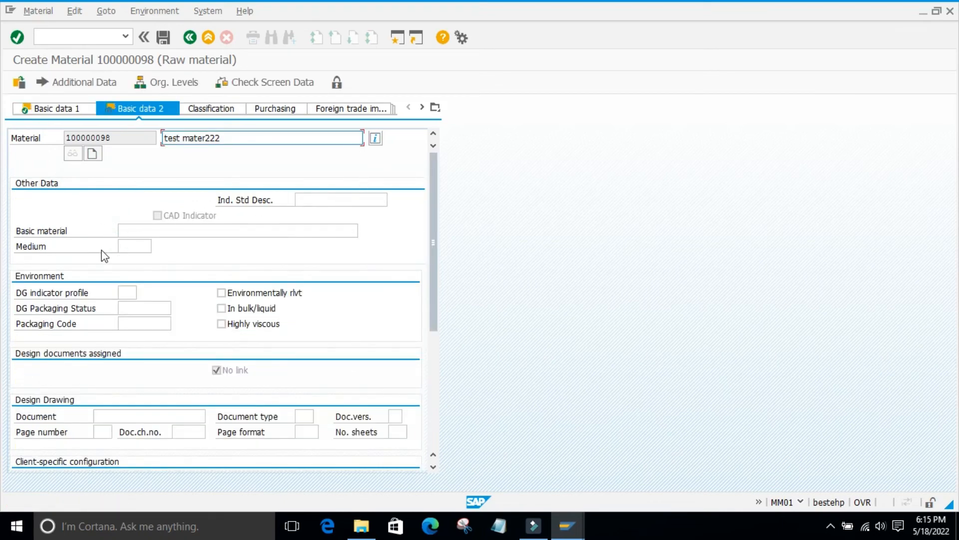
Look over the Basic data 2 fields, and open the Purchasing view for plant 9860.
{"action": "scroll", "coordinate": [104, 256], "scroll_direction": "down", "scroll_amount": 5}
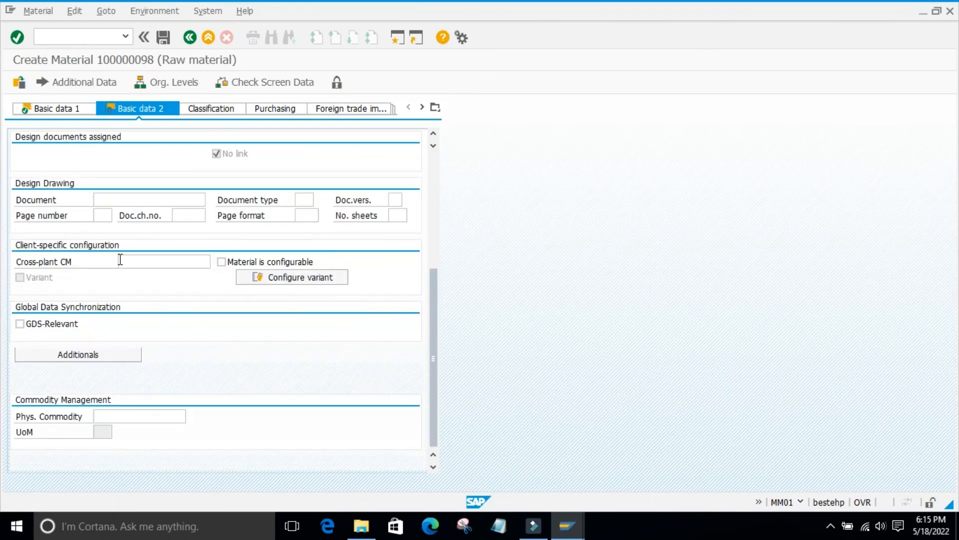
{"action": "scroll", "coordinate": [156, 282], "scroll_direction": "up", "scroll_amount": 5}
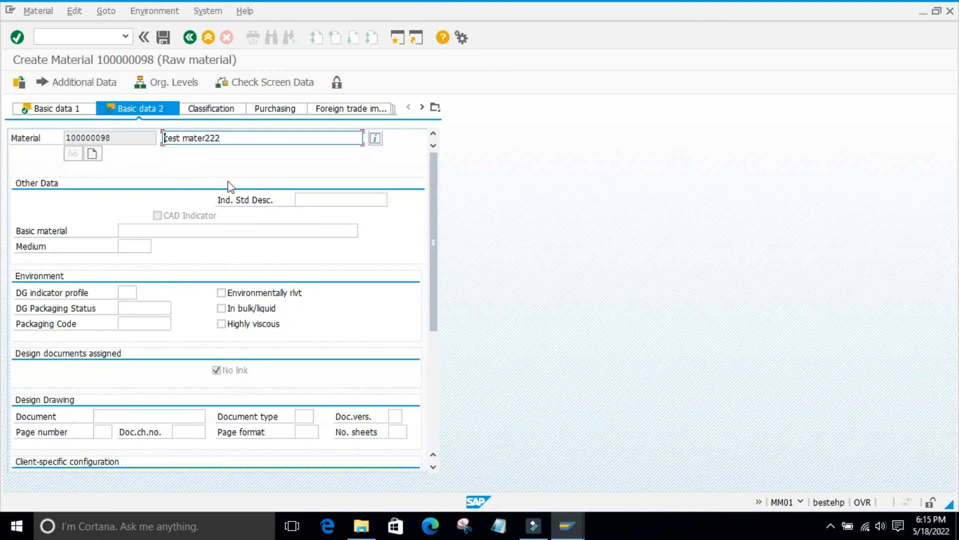
{"action": "left_click", "coordinate": [294, 109]}
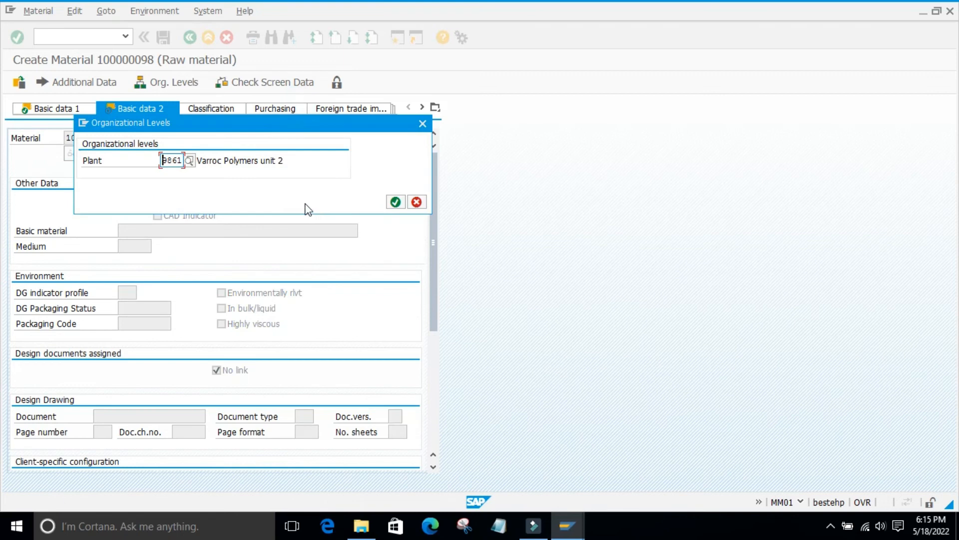
{"action": "left_click", "coordinate": [396, 202]}
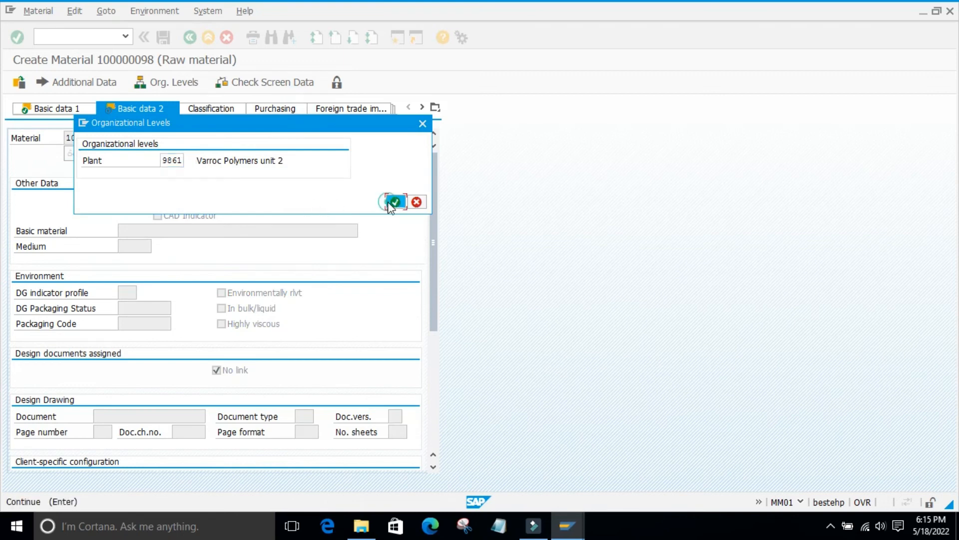
{"action": "left_click", "coordinate": [181, 162]}
{"action": "key", "text": "BackSpace"}
{"action": "type", "text": "0"}
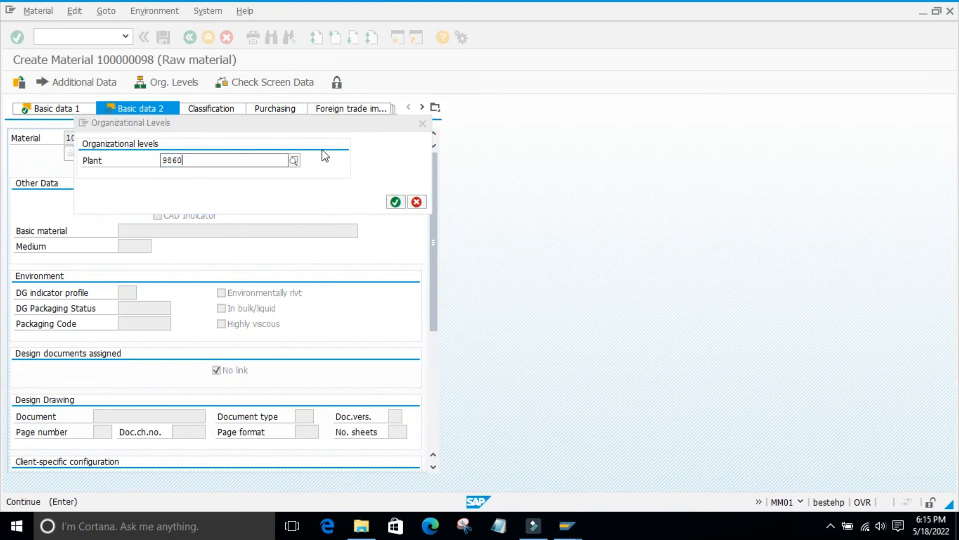
{"action": "key", "text": "Return"}
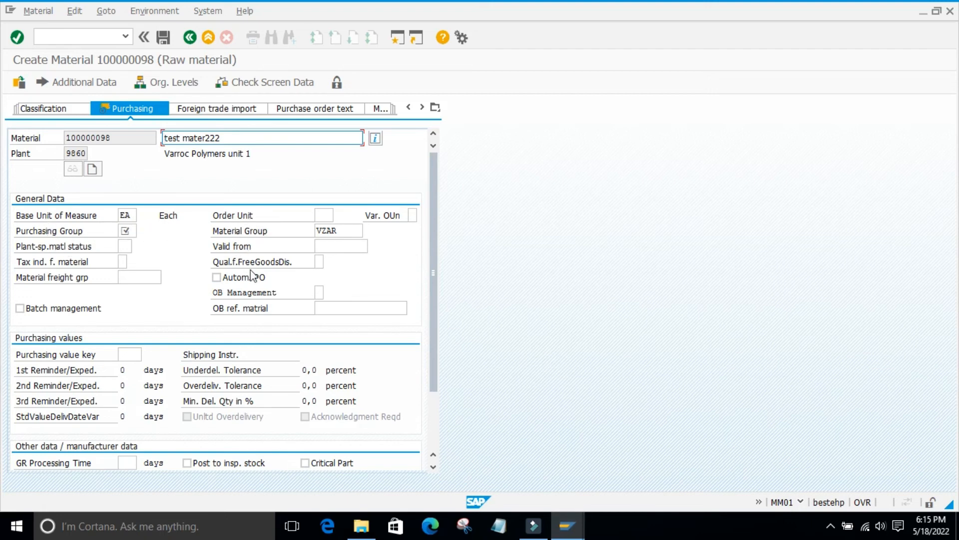
Look over the Purchasing view, set the purchasing group to 001, and continue to the Foreign trade import view.
{"action": "scroll", "coordinate": [245, 278], "scroll_direction": "down", "scroll_amount": 1}
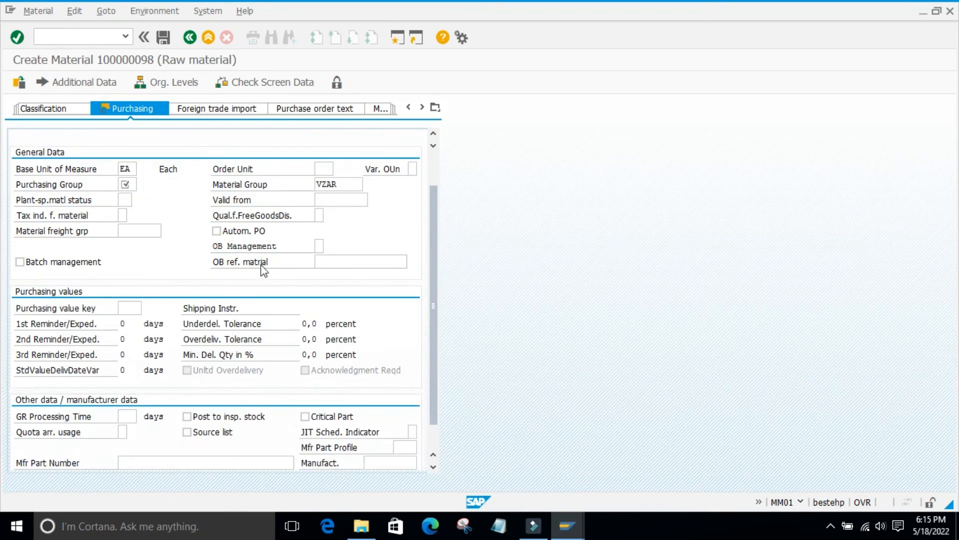
{"action": "scroll", "coordinate": [263, 270], "scroll_direction": "down", "scroll_amount": 1}
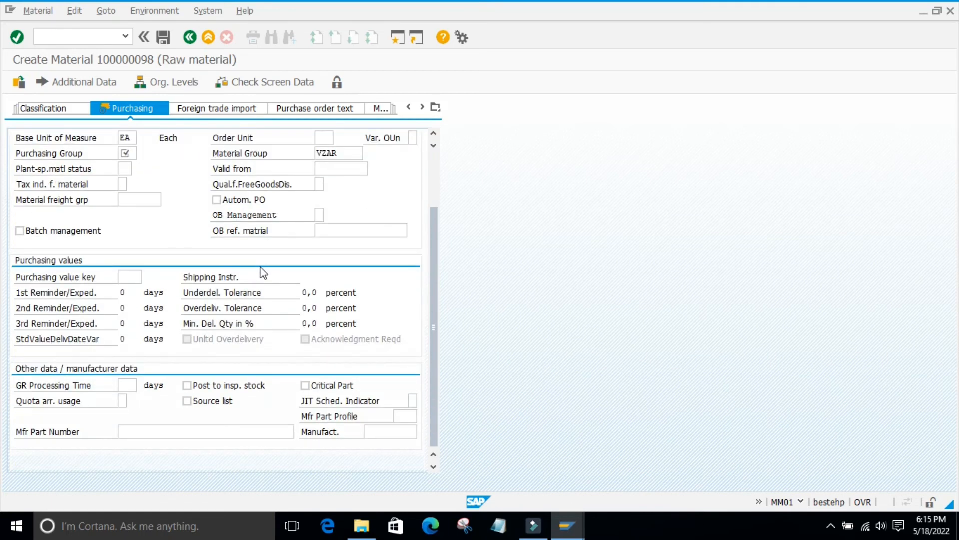
{"action": "scroll", "coordinate": [256, 265], "scroll_direction": "up", "scroll_amount": 2}
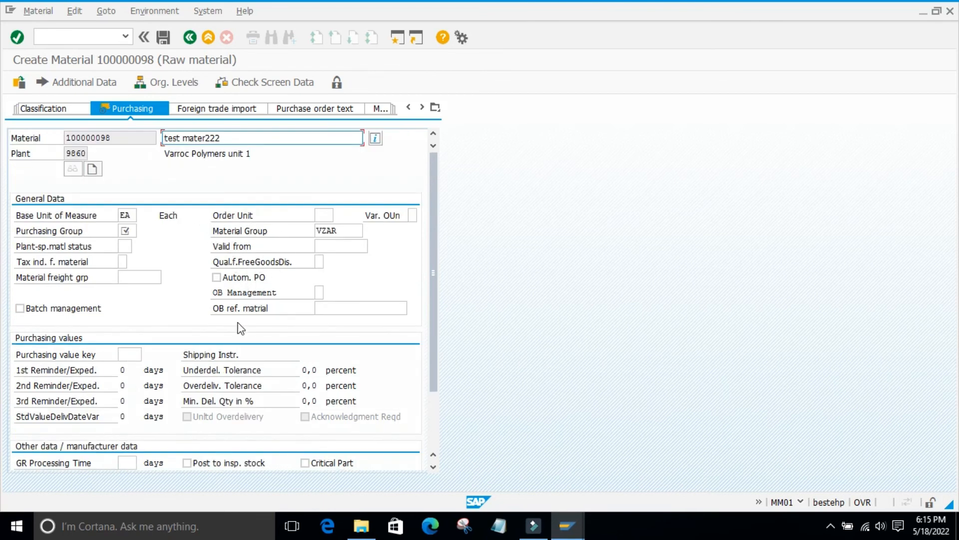
{"action": "left_click", "coordinate": [250, 108]}
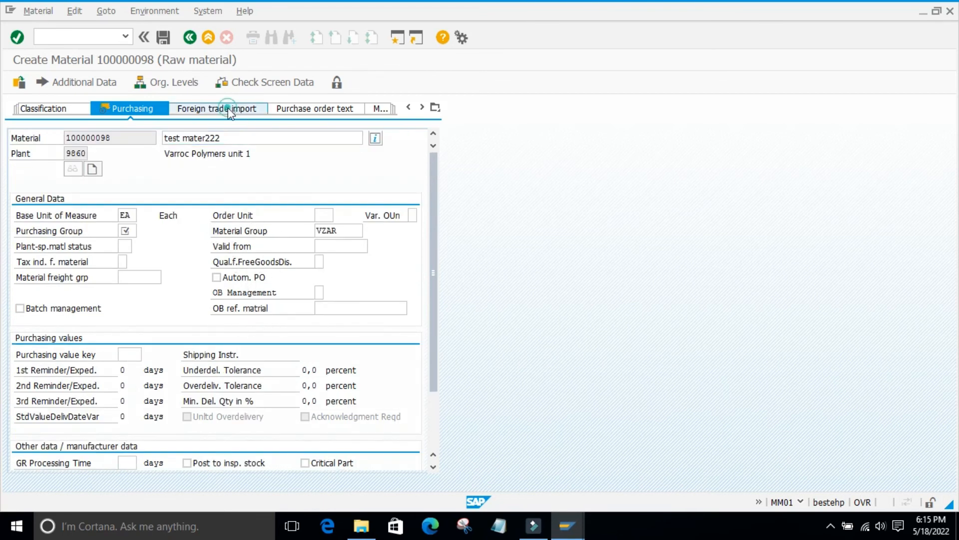
{"action": "left_click", "coordinate": [306, 110]}
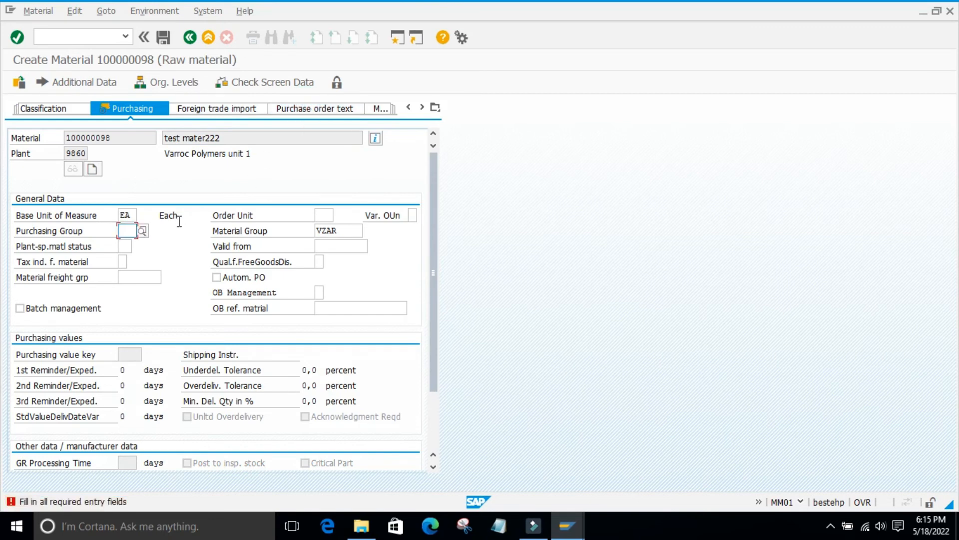
{"action": "type", "text": "001"}
{"action": "key", "text": "Return"}
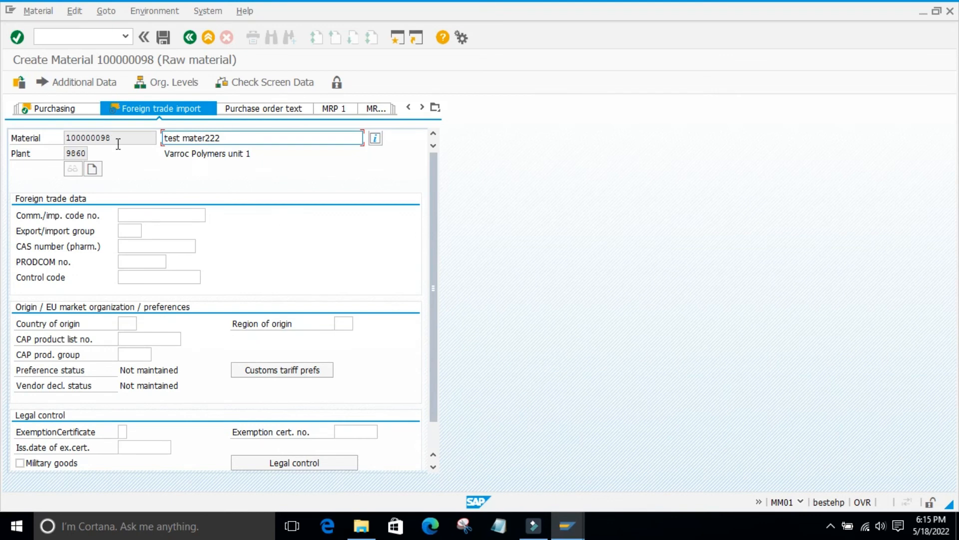
Continue through the Purchase order text view to the MRP 1 view of the new material.
{"action": "left_click", "coordinate": [280, 109]}
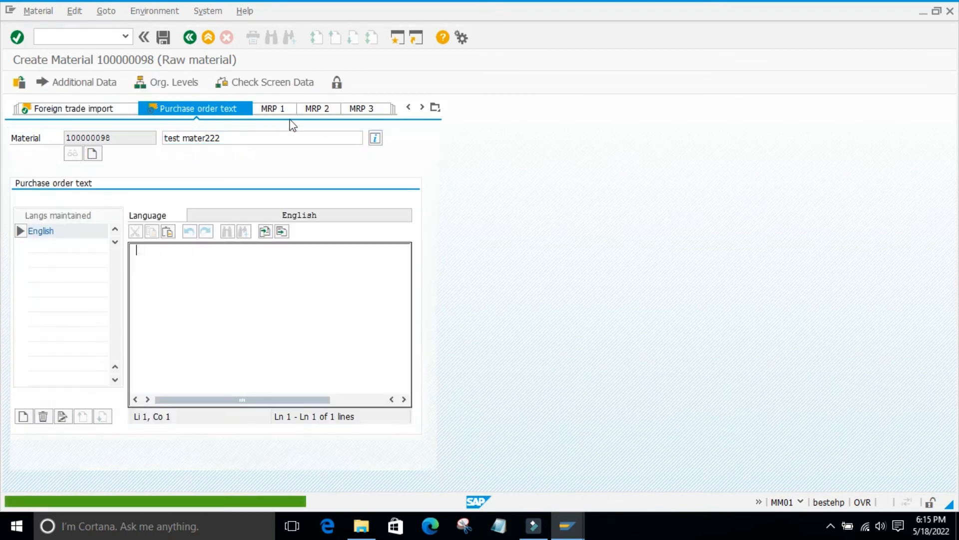
{"action": "left_click", "coordinate": [274, 107]}
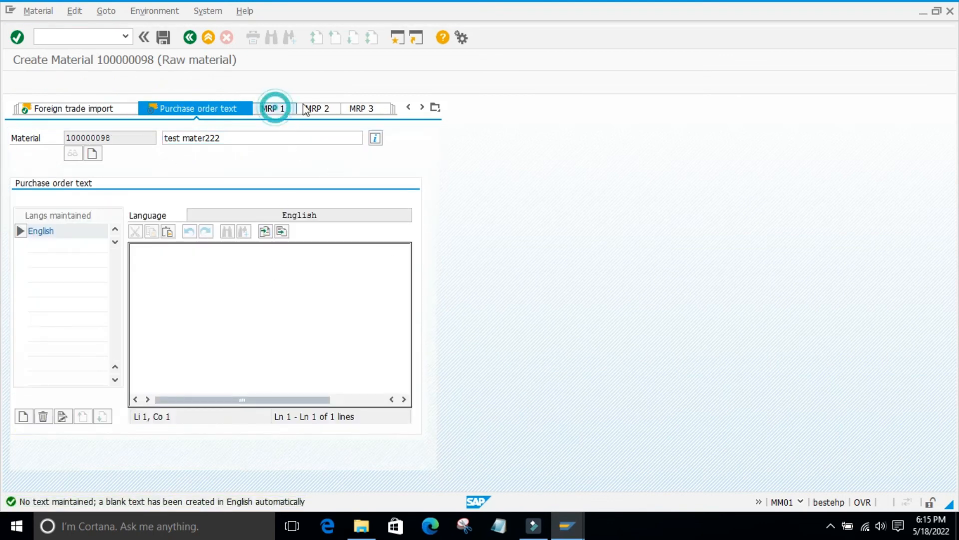
{"action": "left_click", "coordinate": [395, 264]}
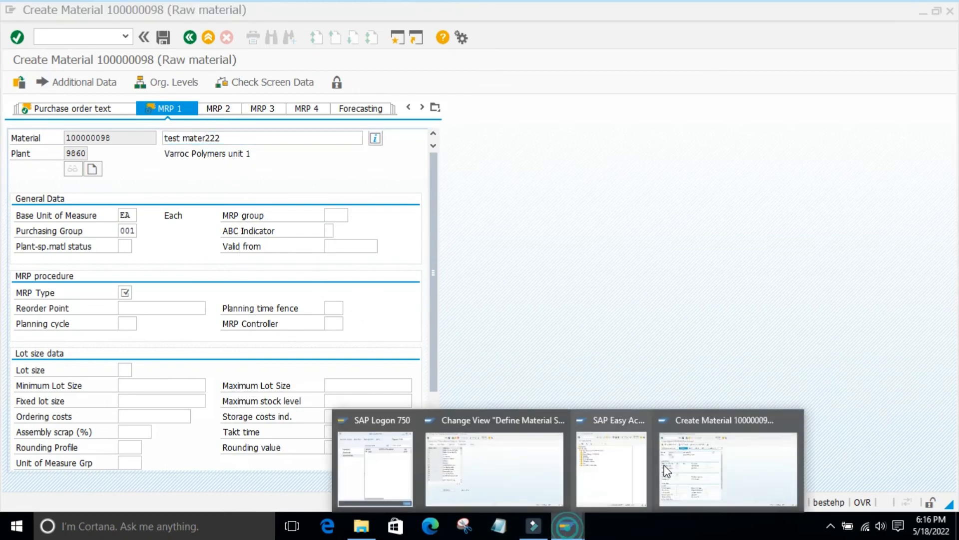
Switch to the Define Material Statuses session and open the details of material status 01.
{"action": "left_click", "coordinate": [724, 460]}
{"action": "mouse_move", "coordinate": [567, 526]}
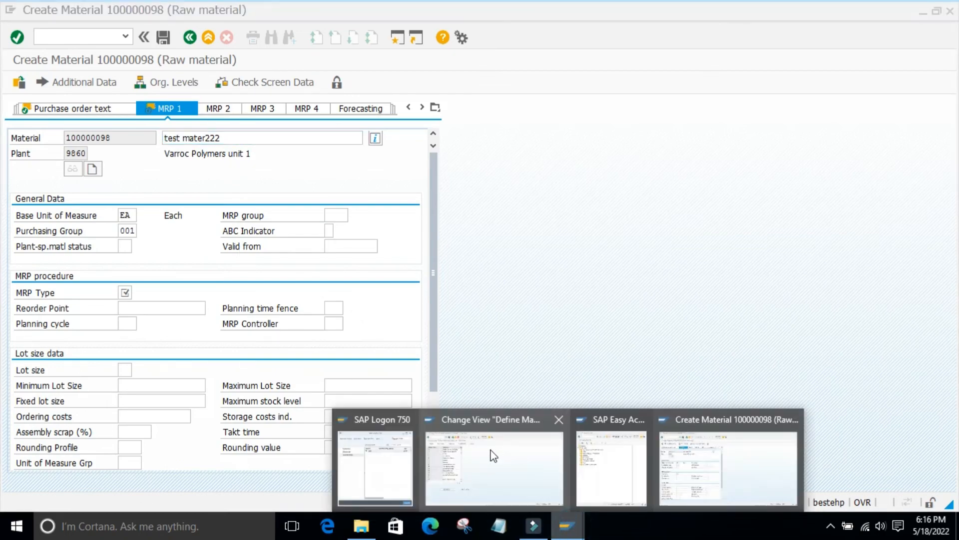
{"action": "left_click", "coordinate": [492, 454]}
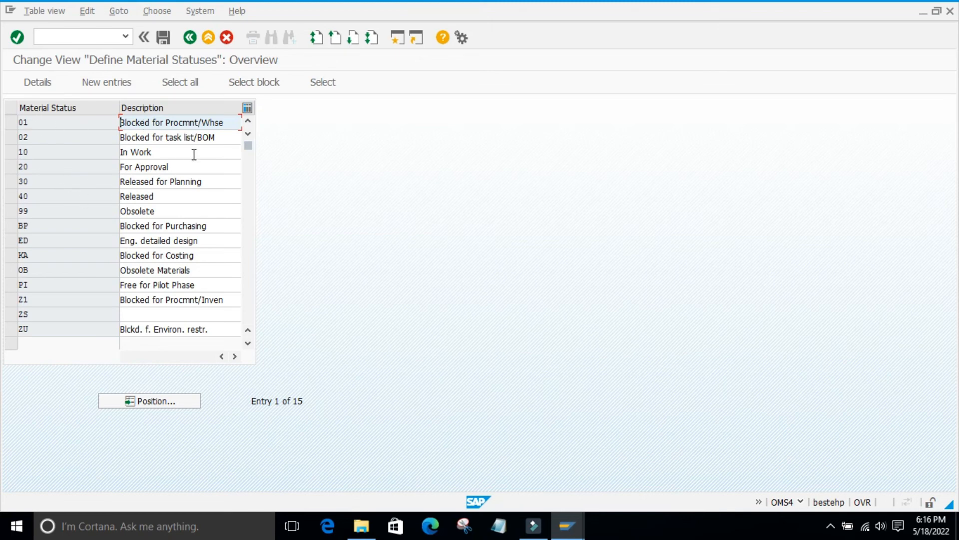
{"action": "left_click", "coordinate": [11, 122]}
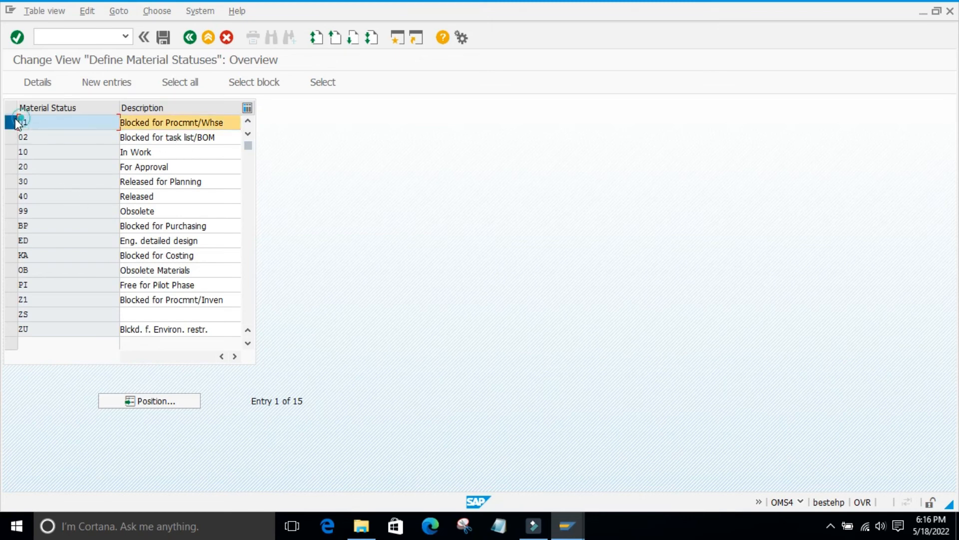
{"action": "left_click", "coordinate": [37, 82]}
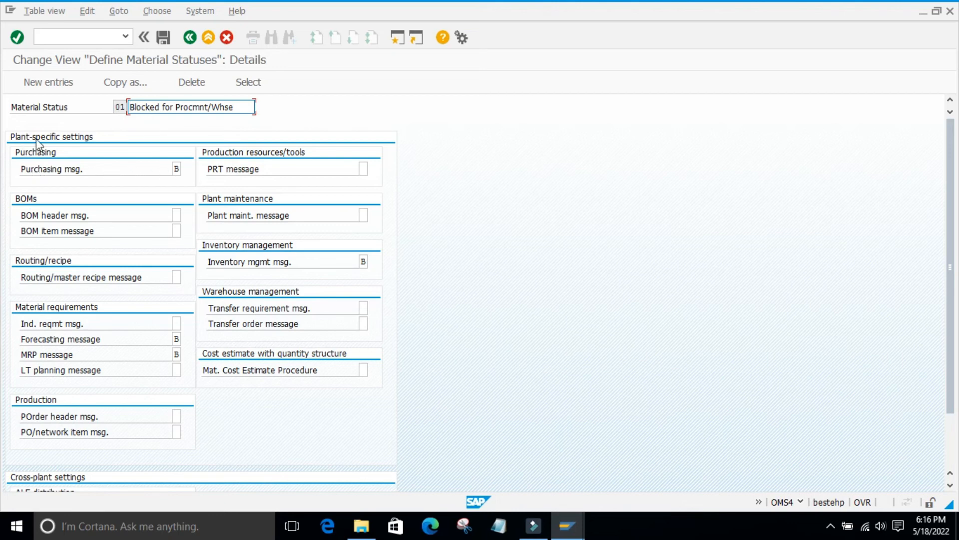
View the possible values for the purchasing message of status 01, and return to the Display IMG structure.
{"action": "left_click", "coordinate": [176, 168]}
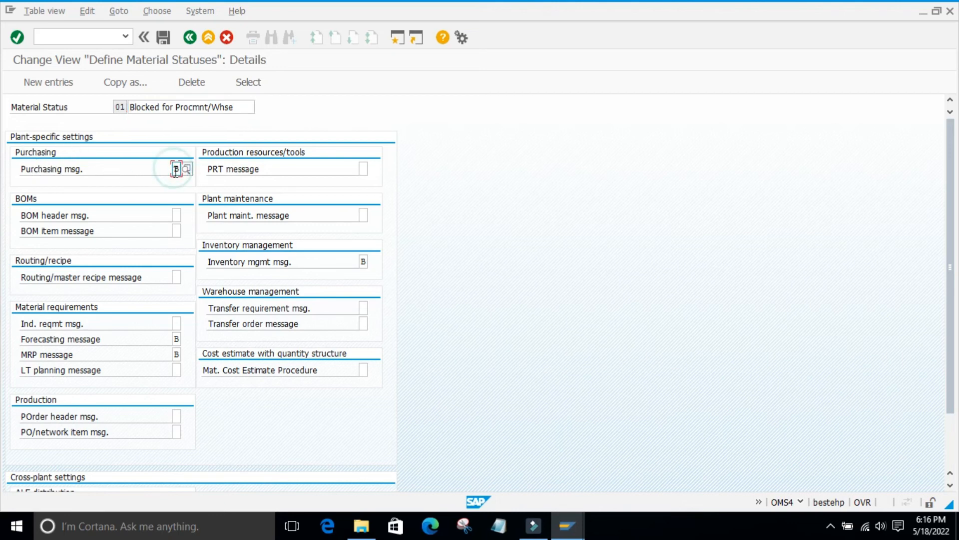
{"action": "left_click", "coordinate": [186, 169]}
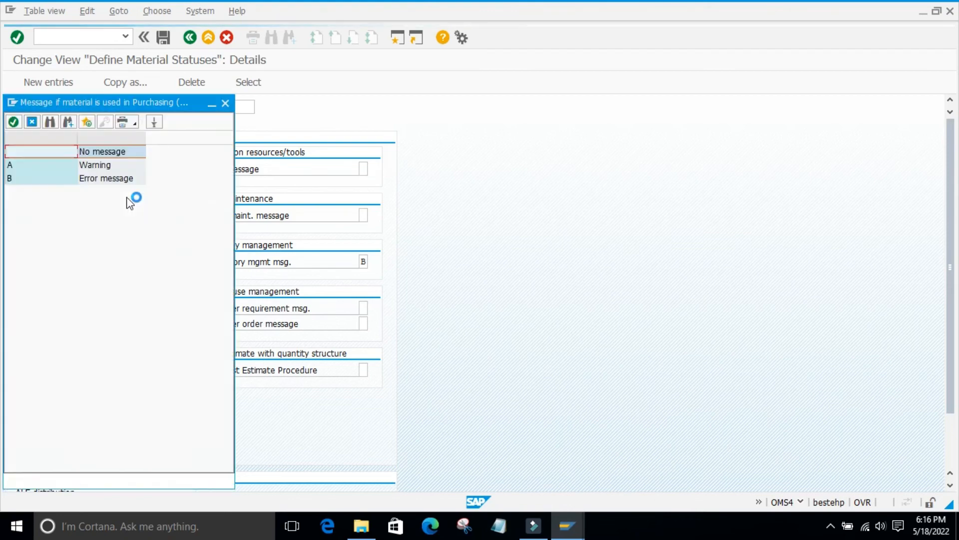
{"action": "left_click", "coordinate": [224, 102]}
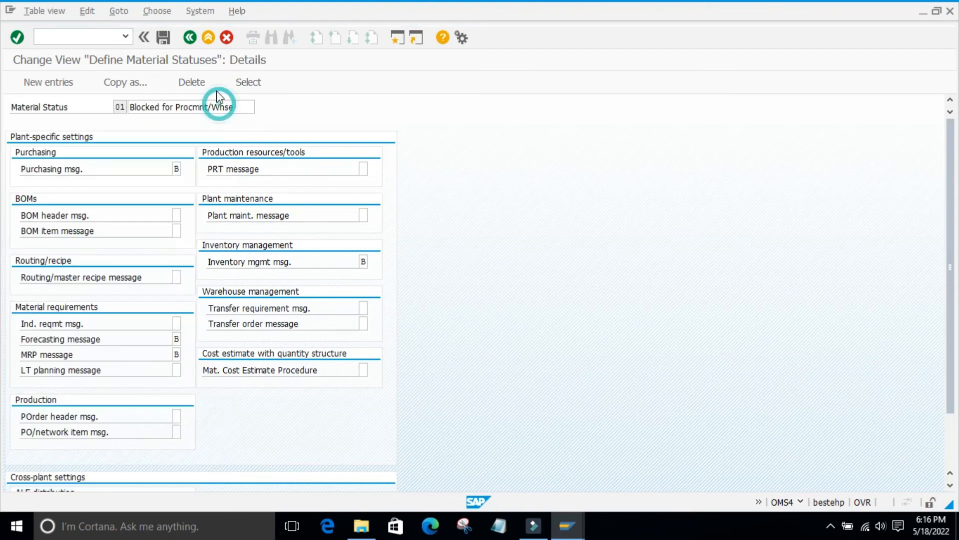
{"action": "left_click", "coordinate": [190, 37]}
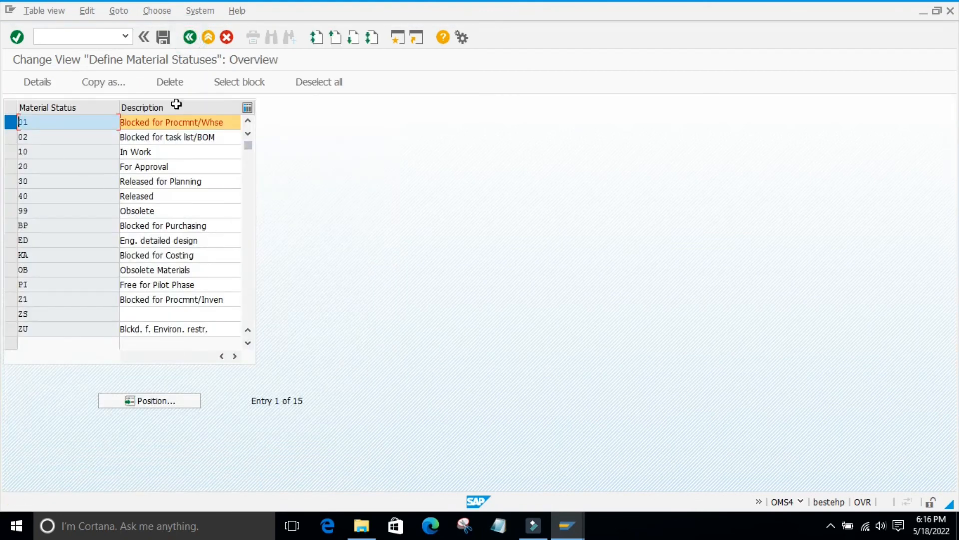
{"action": "left_click", "coordinate": [190, 38]}
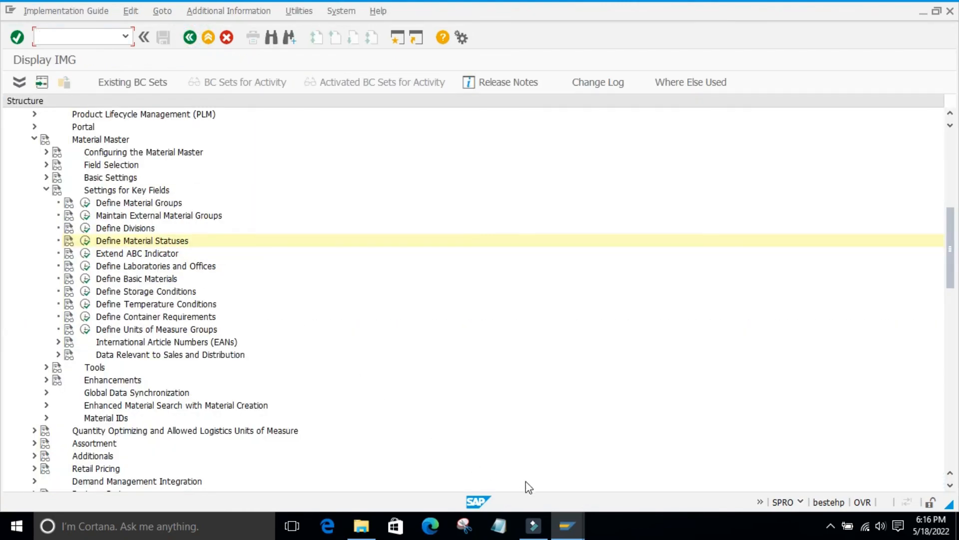
Switch to the material creation session, view the possible ABC Indicator values in the MRP 1 view, and dismiss the list.
{"action": "mouse_move", "coordinate": [560, 530]}
{"action": "left_click", "coordinate": [694, 464]}
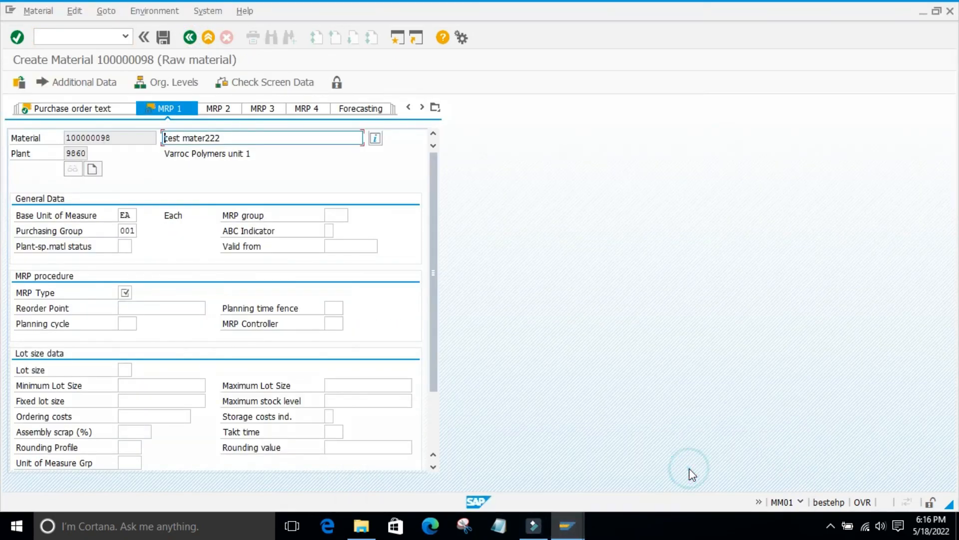
{"action": "left_click", "coordinate": [225, 229]}
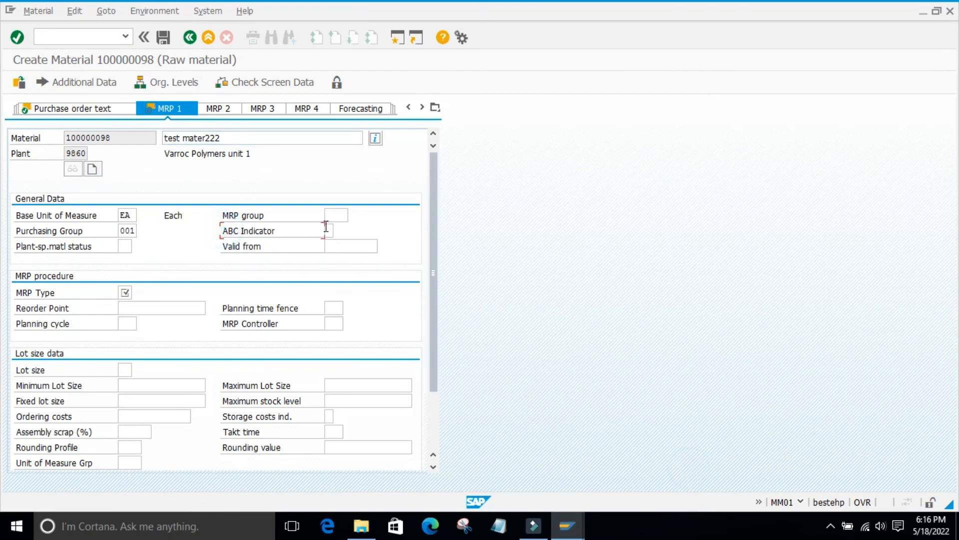
{"action": "left_click", "coordinate": [328, 231]}
{"action": "left_click", "coordinate": [340, 231]}
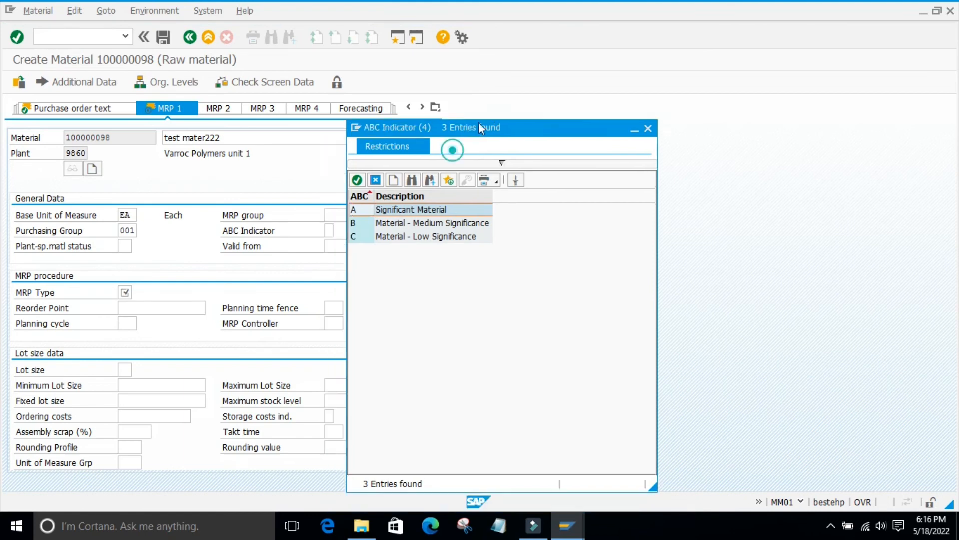
{"action": "left_click", "coordinate": [440, 246]}
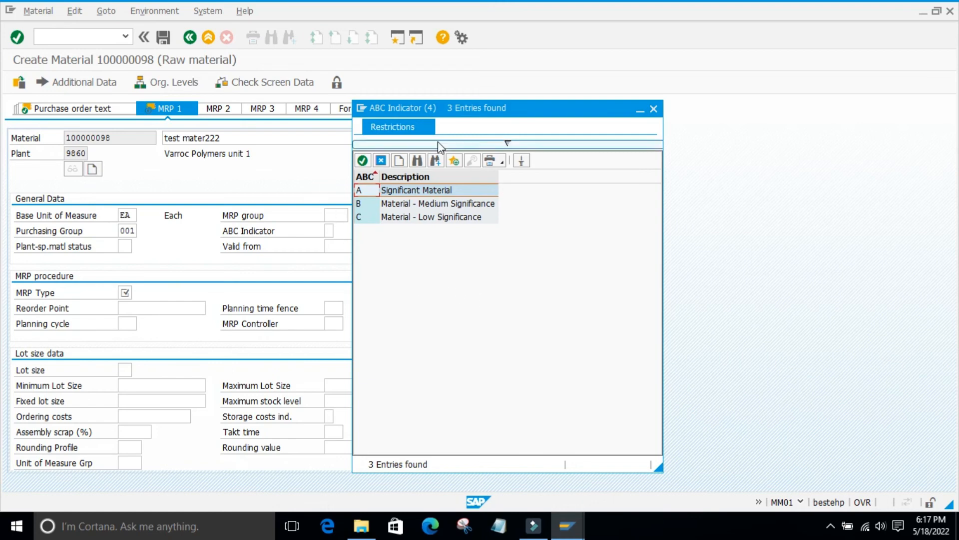
{"action": "left_click", "coordinate": [637, 112]}
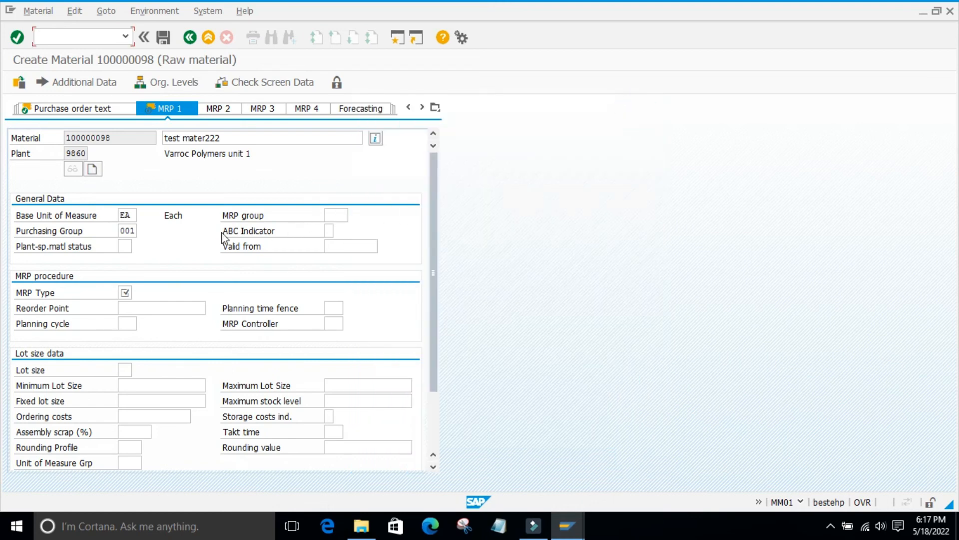
Locate the ABC Indicator field in the MRP 1 view, and look over the key field activities in the Display IMG session.
{"action": "left_click", "coordinate": [329, 233]}
{"action": "left_click", "coordinate": [564, 525]}
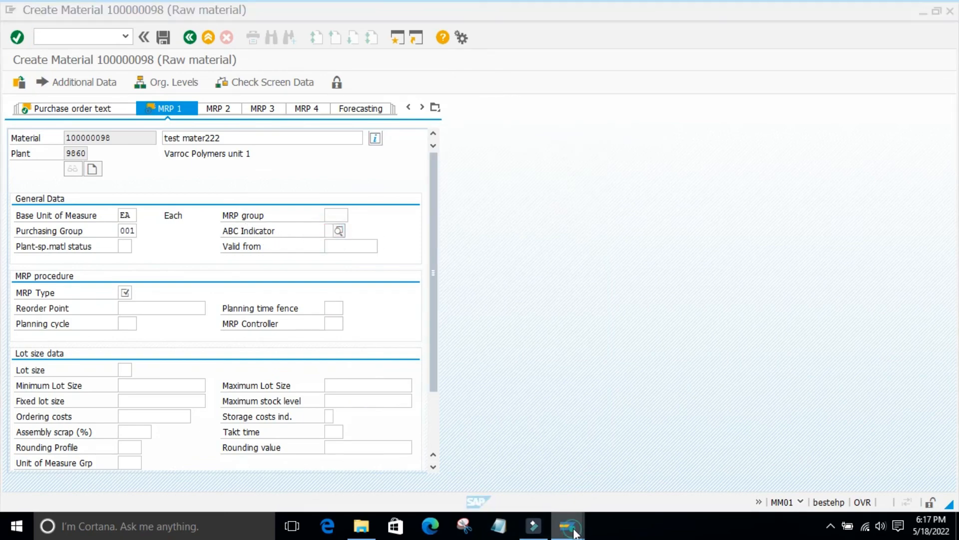
{"action": "left_click", "coordinate": [475, 471]}
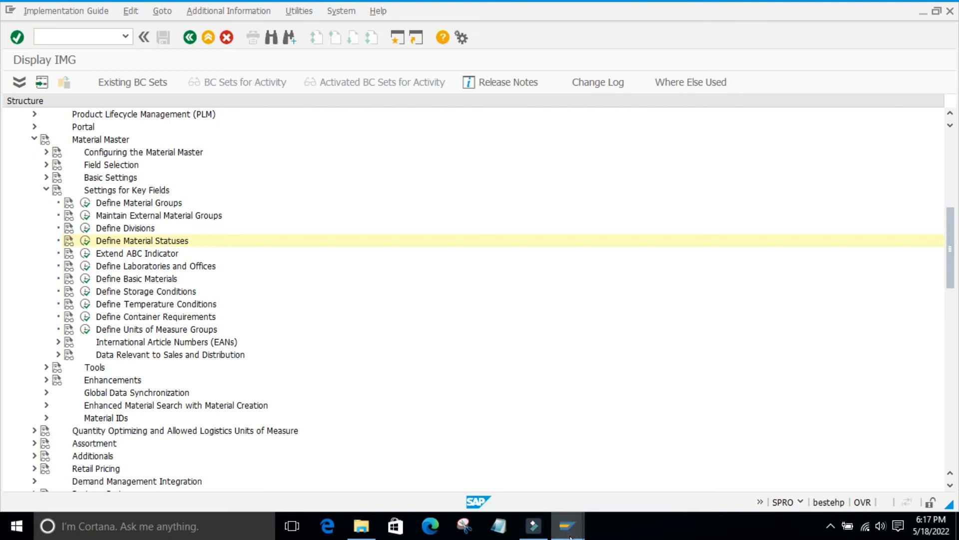
Fill in the MRP type in the material creation session, and go back to the Basic data 1 view.
{"action": "mouse_move", "coordinate": [567, 526]}
{"action": "left_click", "coordinate": [720, 463]}
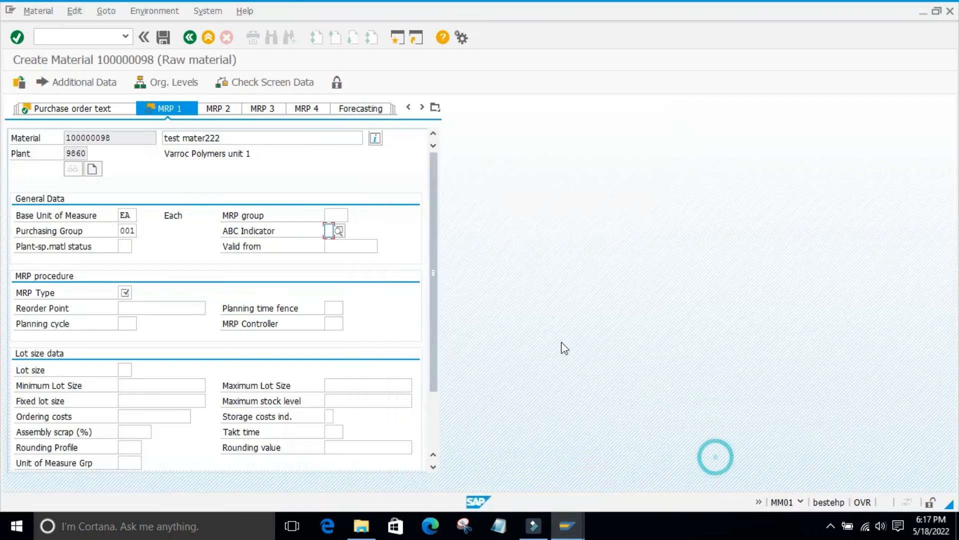
{"action": "left_click", "coordinate": [129, 292]}
{"action": "left_click", "coordinate": [128, 304]}
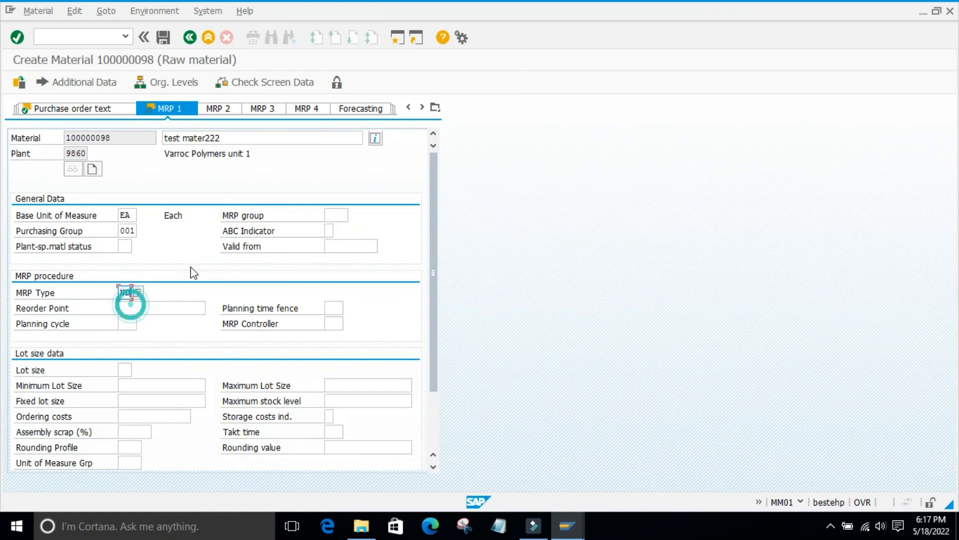
{"action": "left_click", "coordinate": [435, 107]}
{"action": "left_click", "coordinate": [458, 122]}
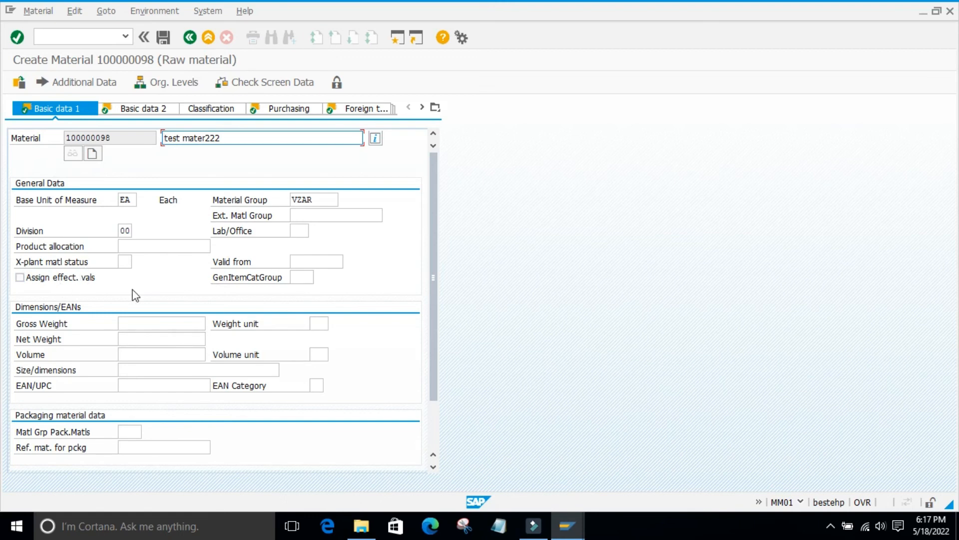
View the possible cross-plant material statuses in Basic data 1, and review the key field activities in the Display IMG session.
{"action": "left_click", "coordinate": [124, 261]}
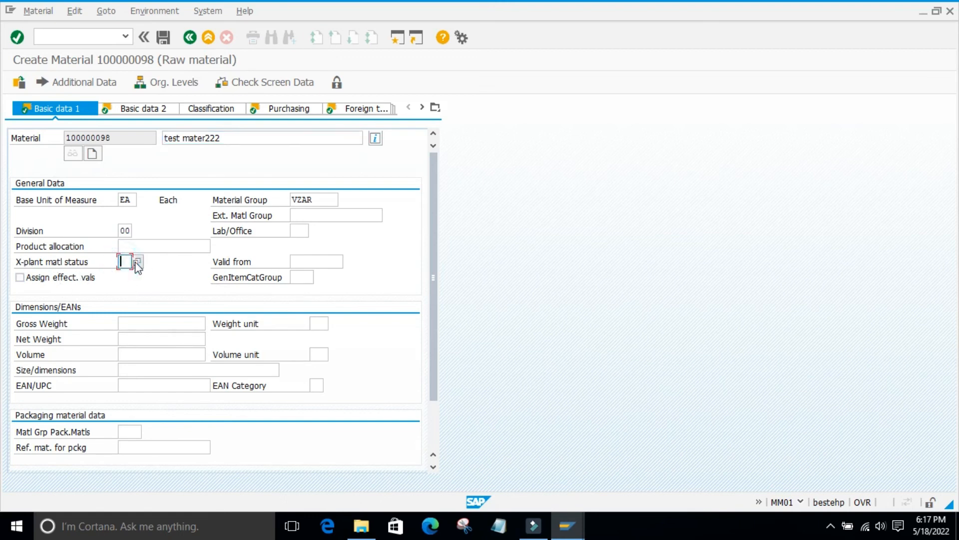
{"action": "left_click", "coordinate": [136, 260]}
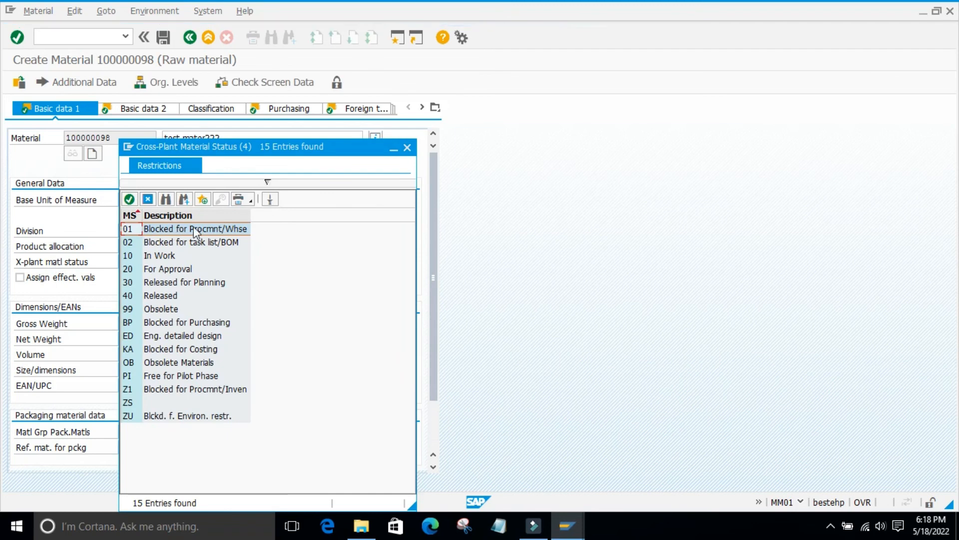
{"action": "left_click_drag", "start_coordinate": [268, 146], "coordinate": [375, 117]}
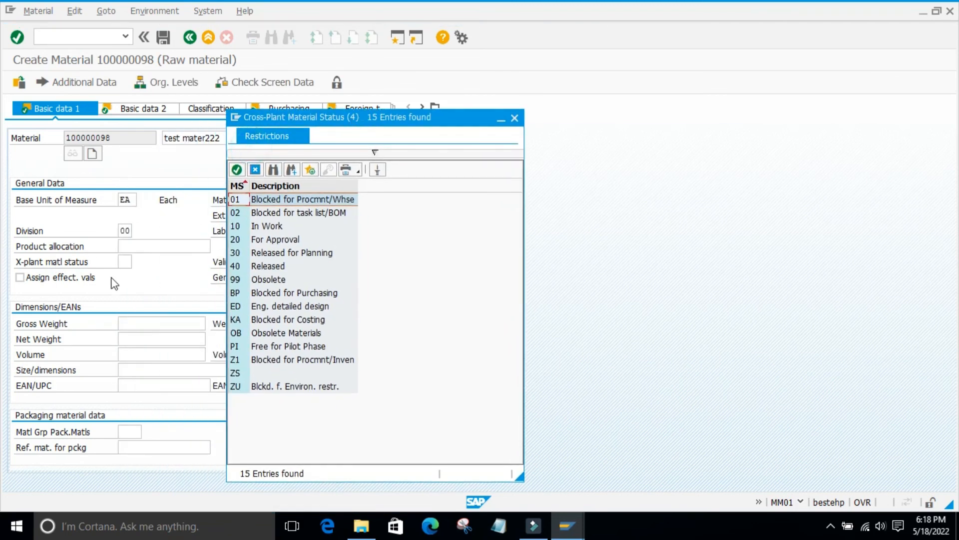
{"action": "left_click", "coordinate": [567, 525]}
{"action": "left_click", "coordinate": [424, 472]}
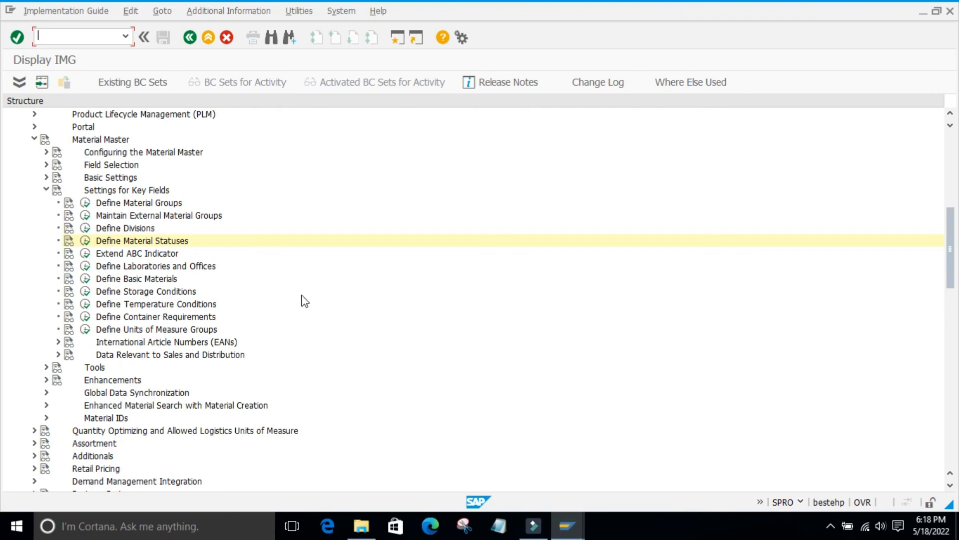
Return to the material creation session, close the status list, and look over the Basic data 1 and Basic data 2 fields.
{"action": "mouse_move", "coordinate": [554, 523]}
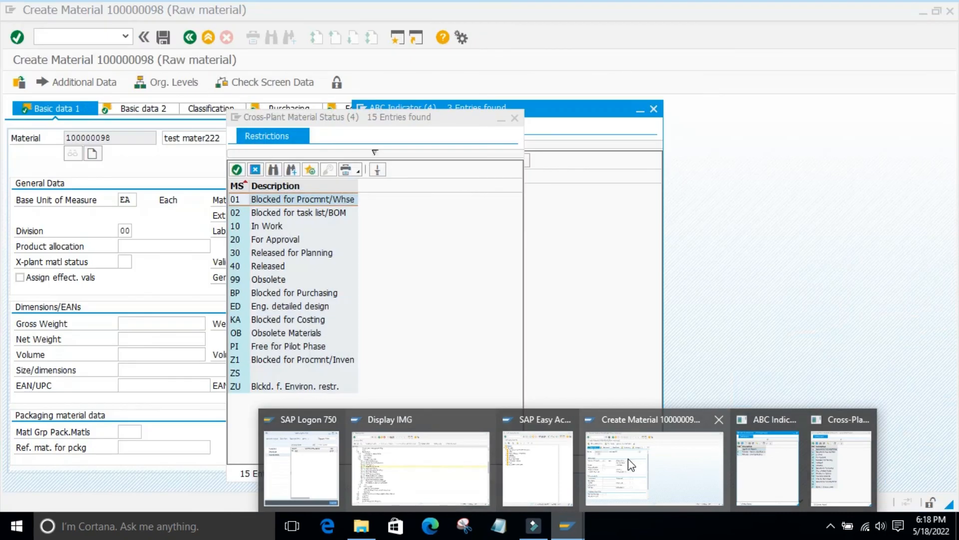
{"action": "left_click", "coordinate": [632, 464]}
{"action": "left_click", "coordinate": [513, 117]}
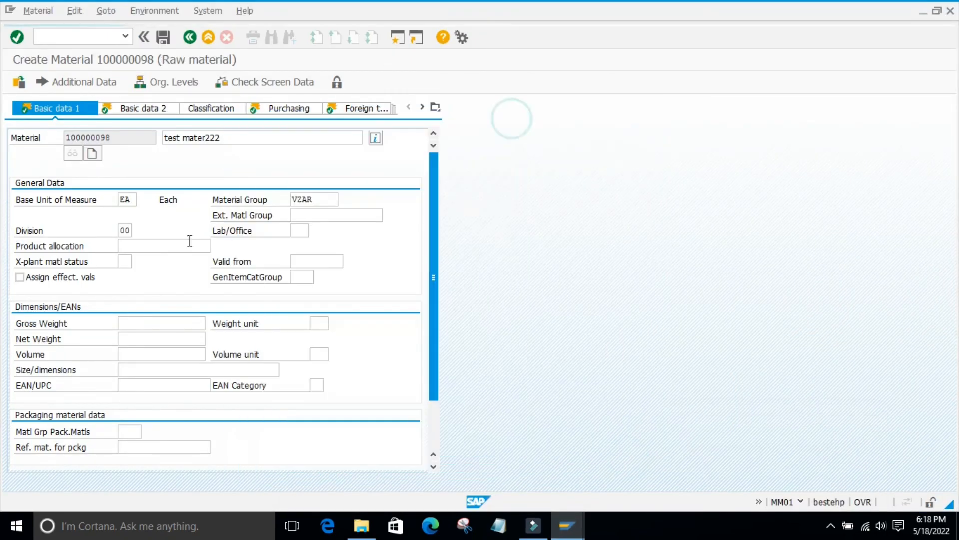
{"action": "scroll", "coordinate": [160, 280], "scroll_direction": "down", "scroll_amount": 2}
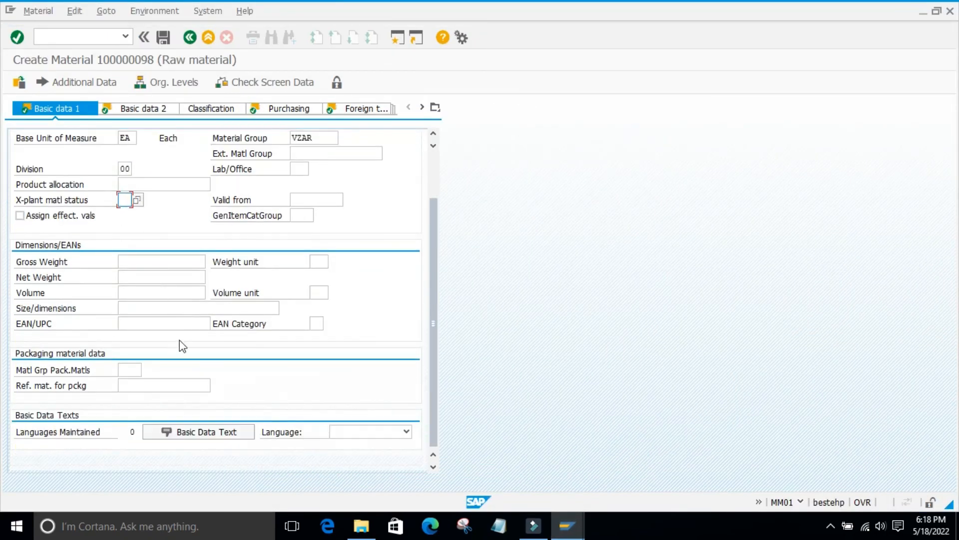
{"action": "scroll", "coordinate": [182, 346], "scroll_direction": "up", "scroll_amount": 2}
{"action": "left_click", "coordinate": [135, 103]}
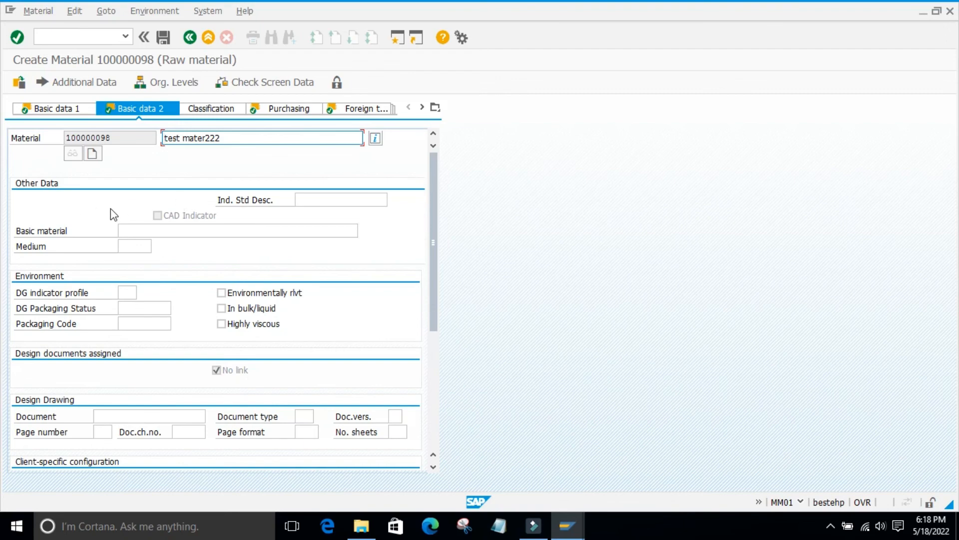
{"action": "scroll", "coordinate": [267, 254], "scroll_direction": "down", "scroll_amount": 5}
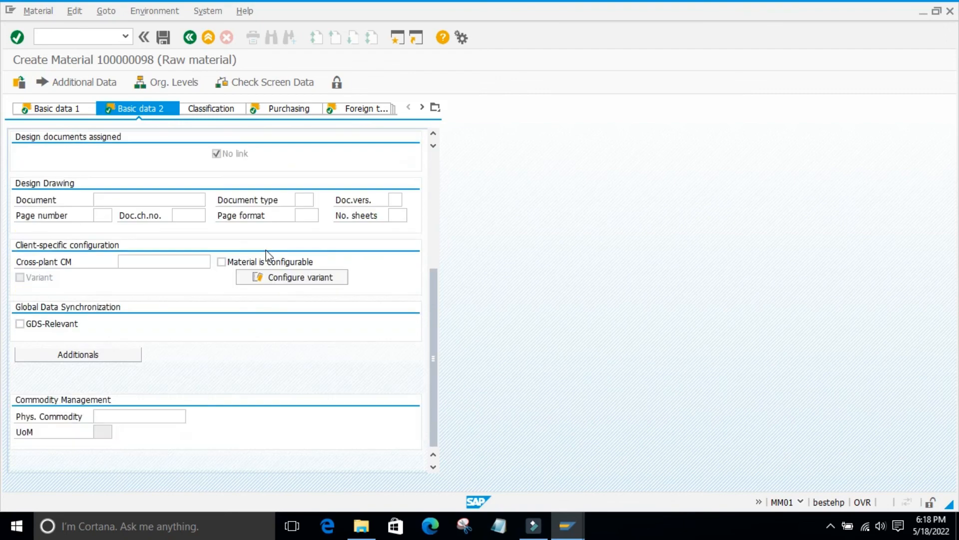
{"action": "scroll", "coordinate": [260, 324], "scroll_direction": "up", "scroll_amount": 5}
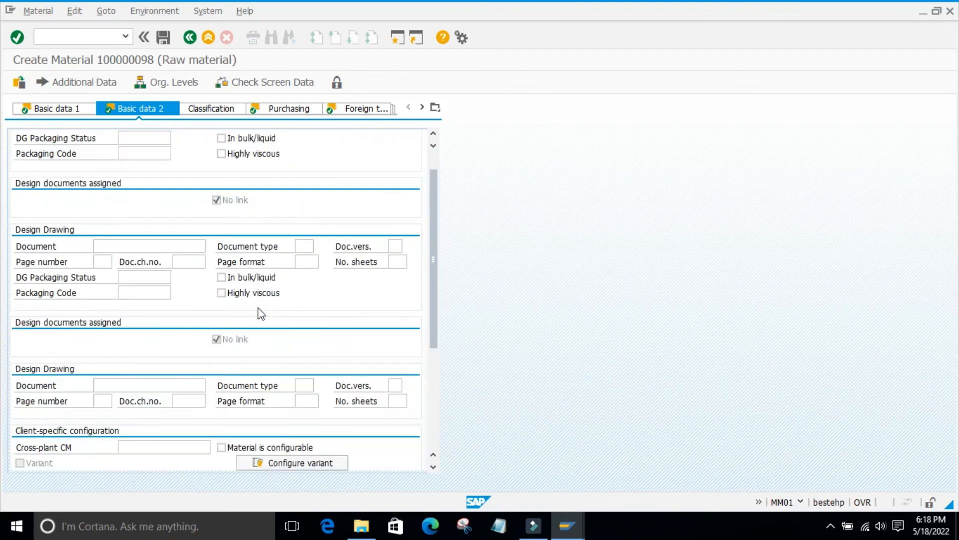
Look through the material's additional data, including units of measure and internal comment, and return to the main data.
{"action": "left_click", "coordinate": [79, 84]}
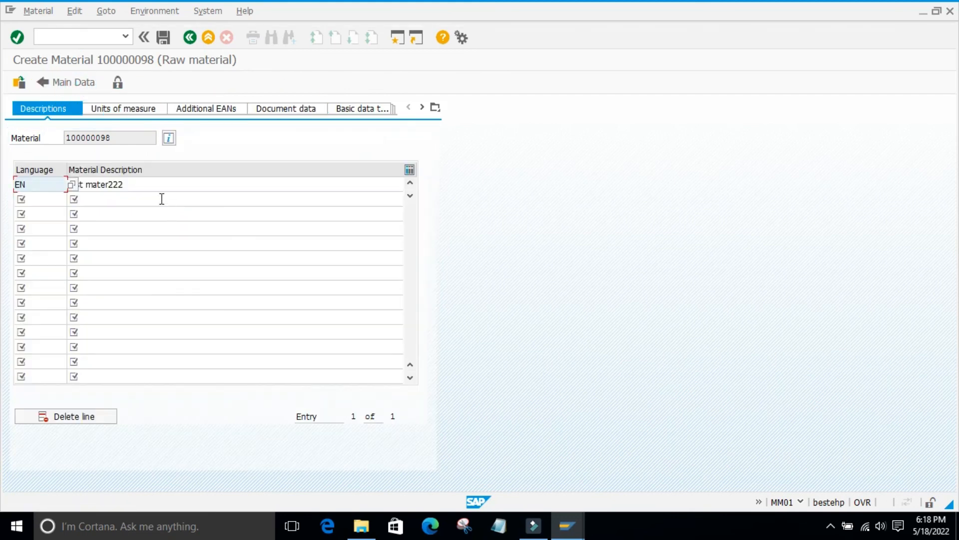
{"action": "left_click", "coordinate": [132, 108]}
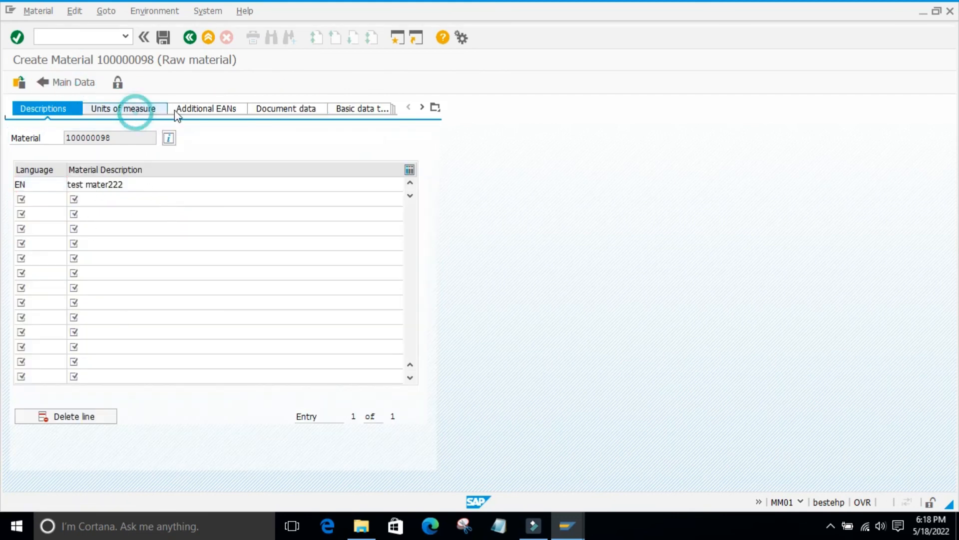
{"action": "left_click", "coordinate": [287, 111]}
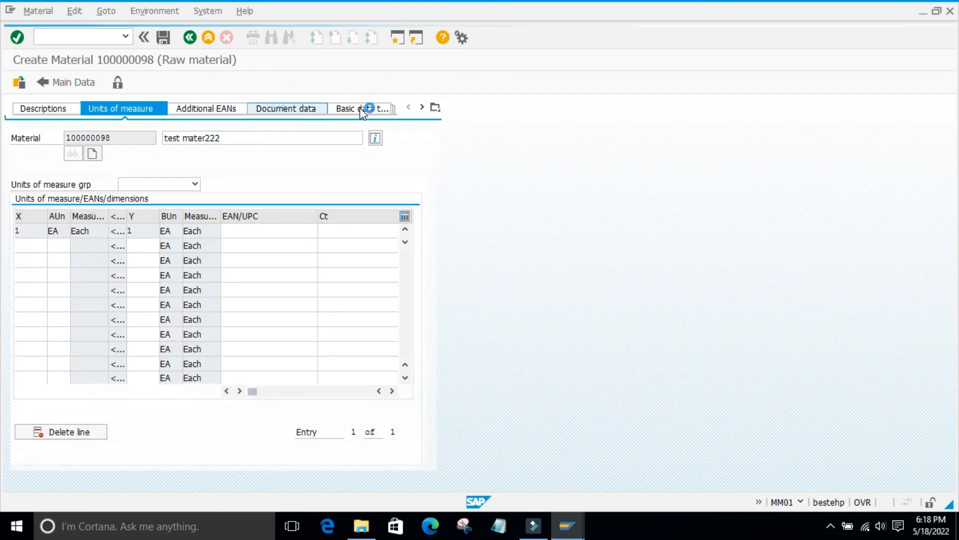
{"action": "left_click", "coordinate": [349, 110]}
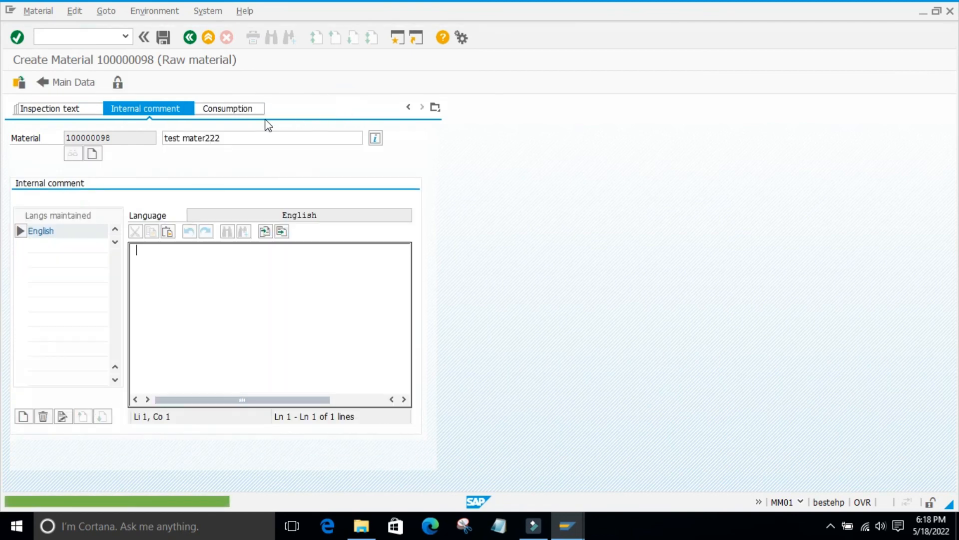
{"action": "left_click", "coordinate": [190, 37]}
Look over the Basic data 2 fields down to Commodity Management, cancelling the exit from material creation.
{"action": "scroll", "coordinate": [226, 264], "scroll_direction": "down", "scroll_amount": 5}
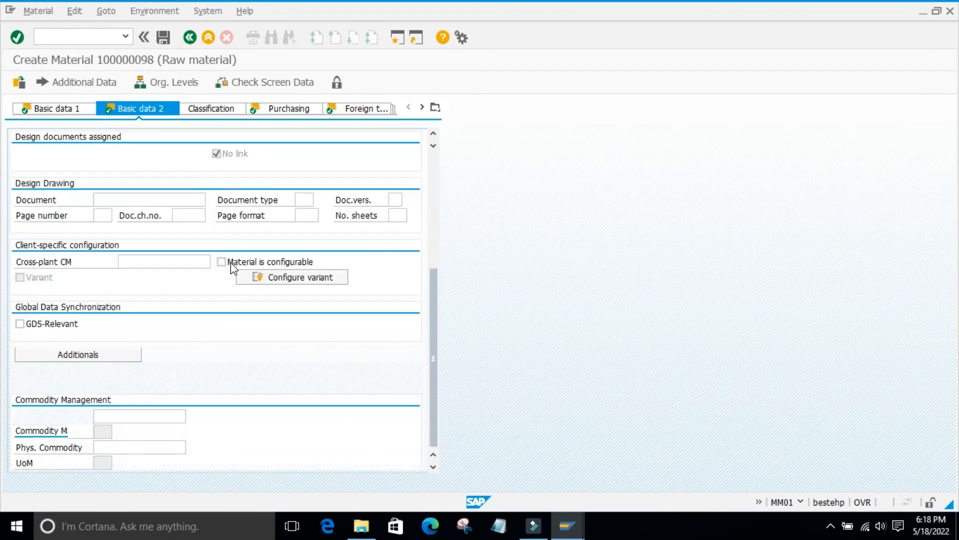
{"action": "left_click", "coordinate": [190, 37]}
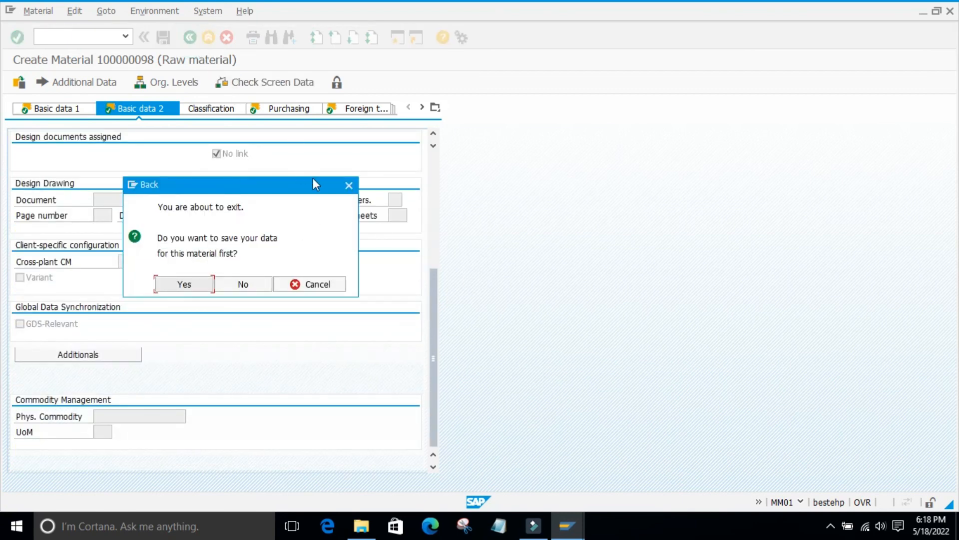
{"action": "left_click", "coordinate": [348, 186]}
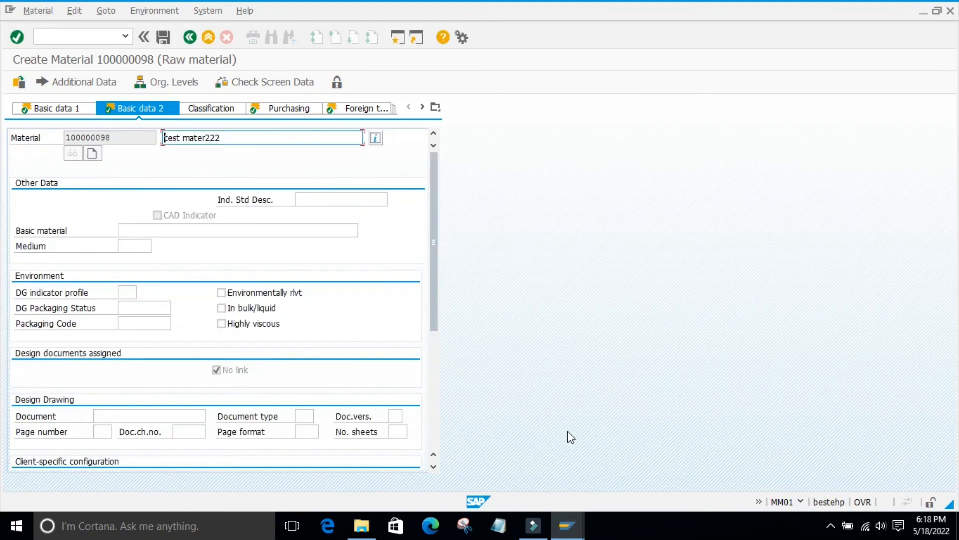
{"action": "scroll", "coordinate": [313, 325], "scroll_direction": "down", "scroll_amount": 5}
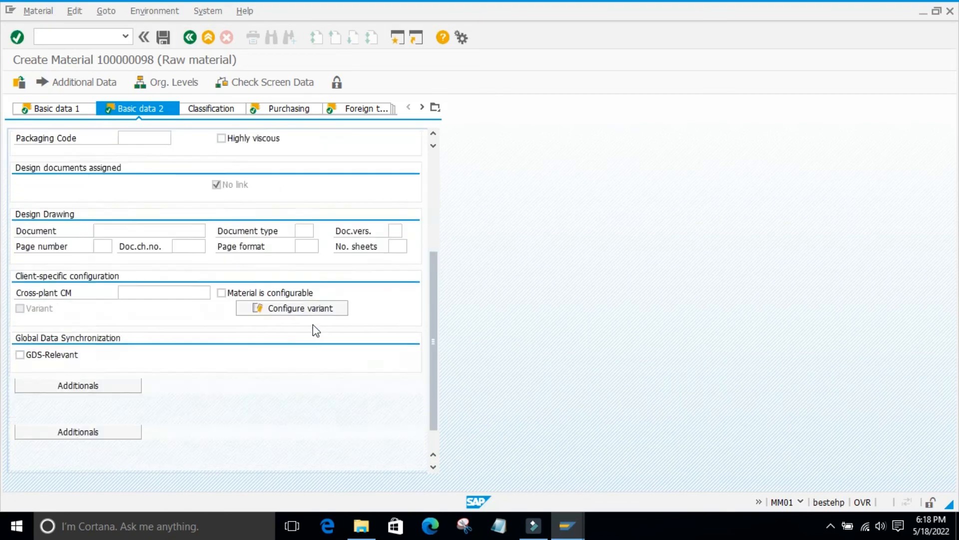
{"action": "scroll", "coordinate": [256, 361], "scroll_direction": "up", "scroll_amount": 5}
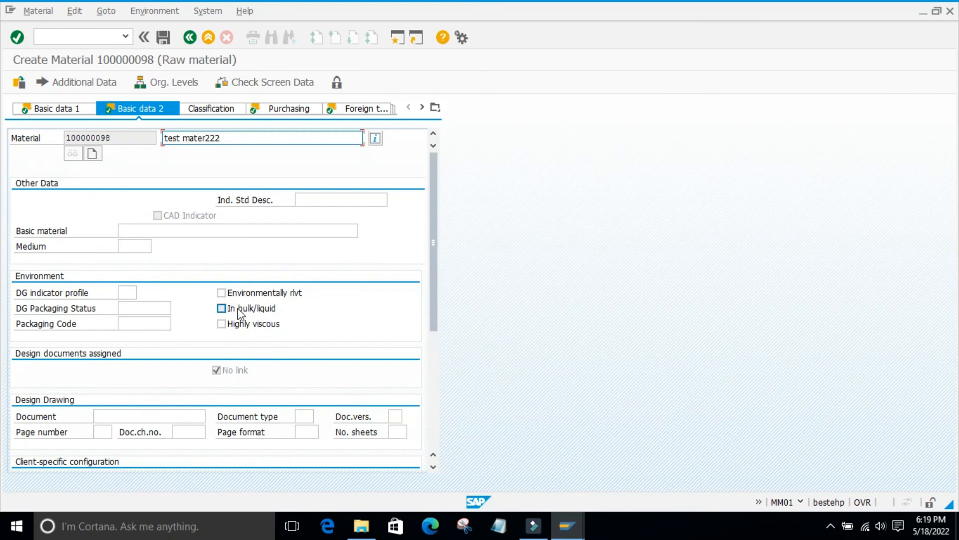
Go back to Basic data 1 and list the possible entries for the Lab/Office field.
{"action": "left_click", "coordinate": [59, 114]}
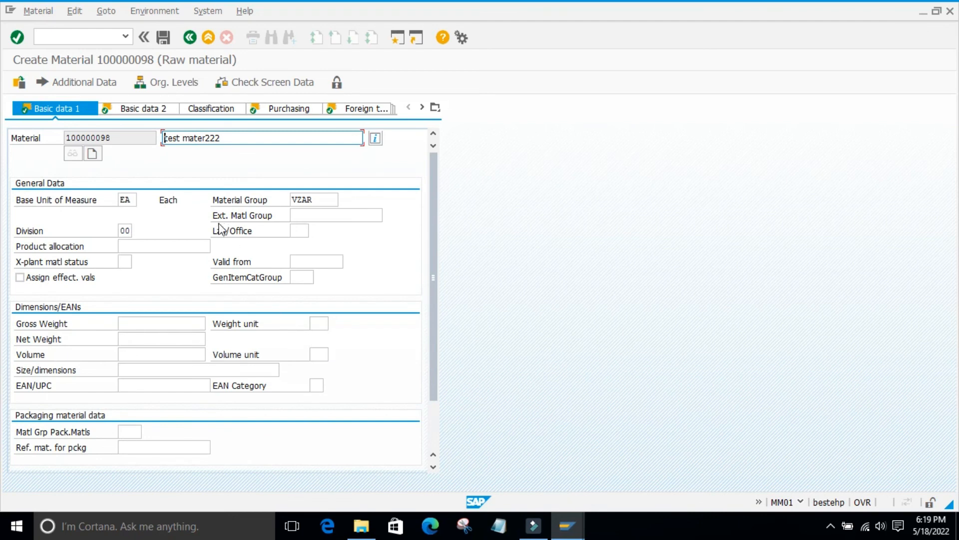
{"action": "left_click", "coordinate": [300, 231]}
{"action": "left_click", "coordinate": [313, 231]}
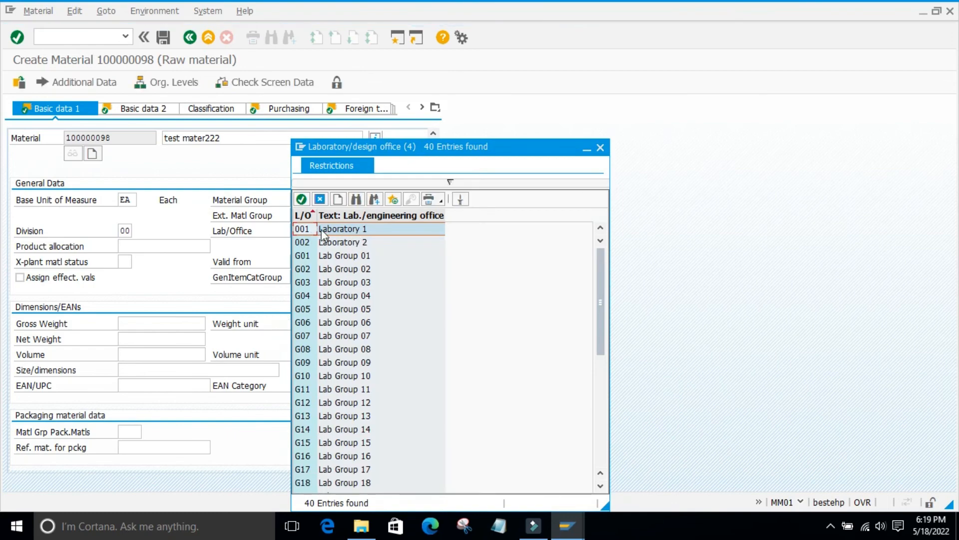
Open Define Laboratories and Offices in the Display IMG session and examine the code and text of entry 001.
{"action": "left_click", "coordinate": [562, 523]}
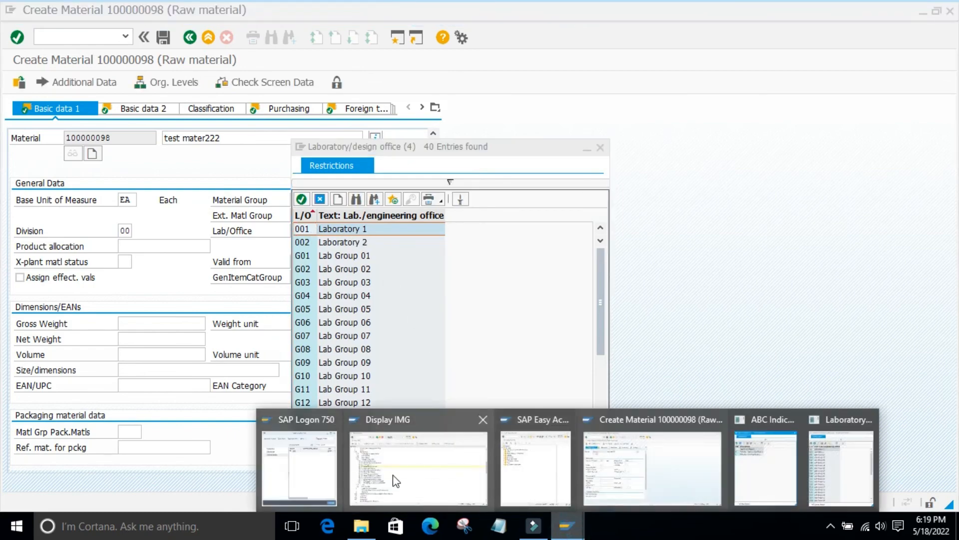
{"action": "left_click", "coordinate": [396, 481]}
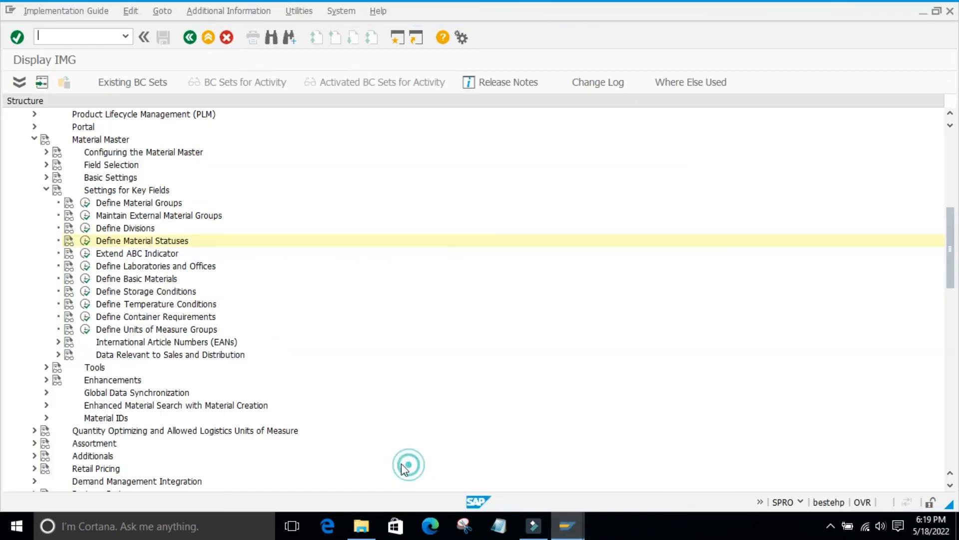
{"action": "left_click", "coordinate": [85, 269]}
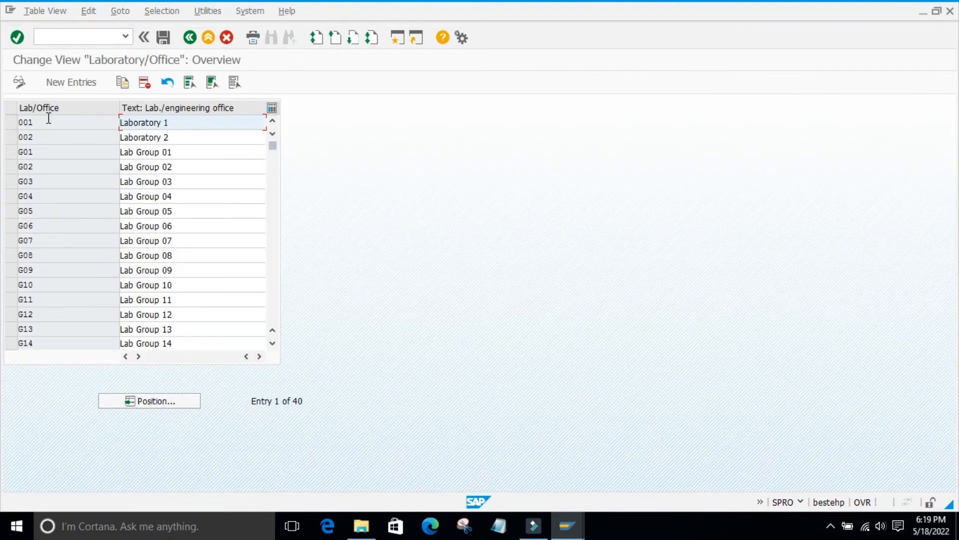
{"action": "left_click", "coordinate": [34, 129]}
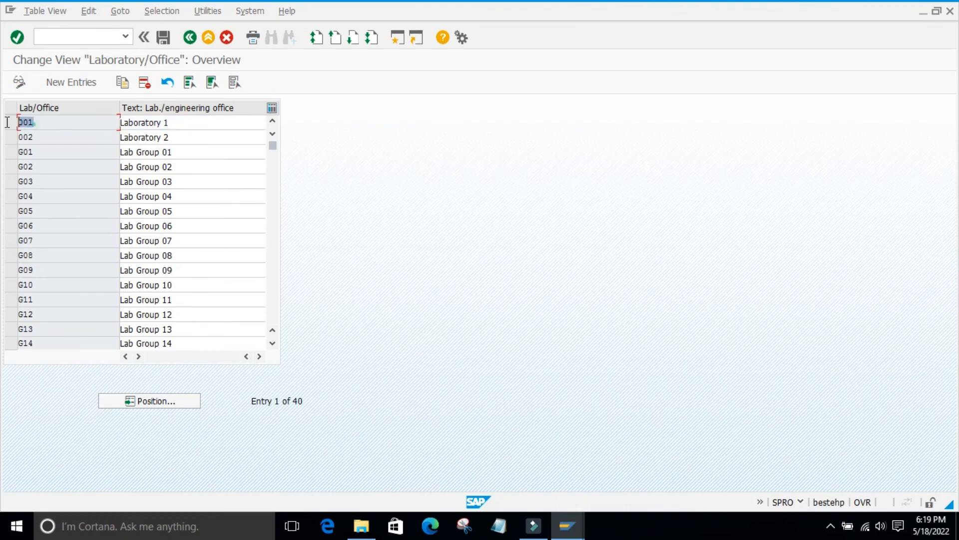
{"action": "double_click", "coordinate": [168, 122]}
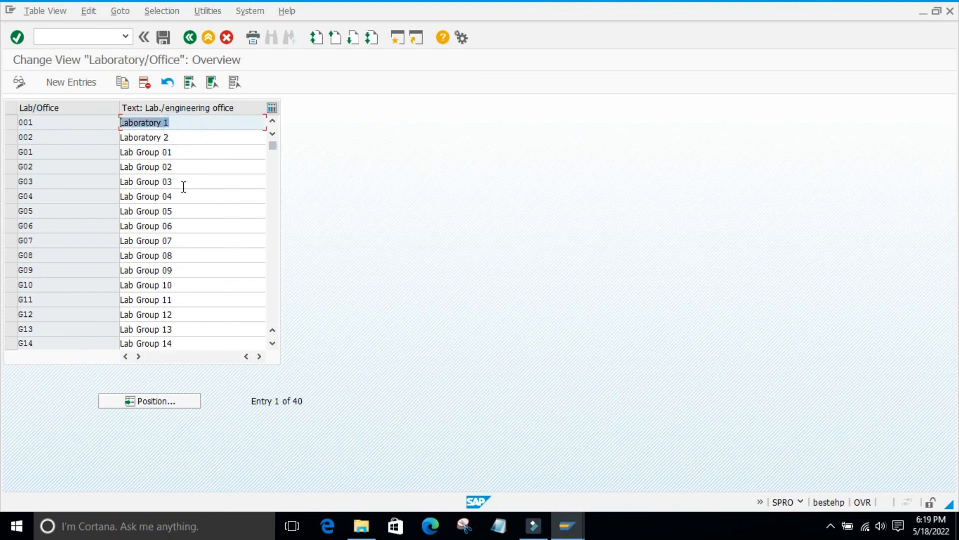
Return to the material creation session and set Lab/Office to 001, Laboratory 1.
{"action": "left_click", "coordinate": [567, 525]}
{"action": "left_click", "coordinate": [671, 462]}
{"action": "left_click", "coordinate": [669, 458]}
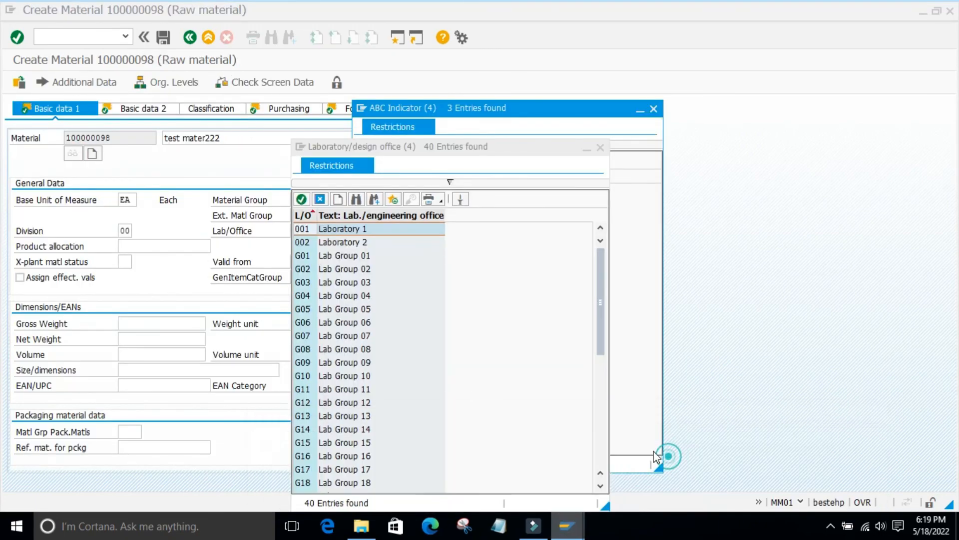
{"action": "double_click", "coordinate": [351, 229]}
{"action": "left_click", "coordinate": [364, 239]}
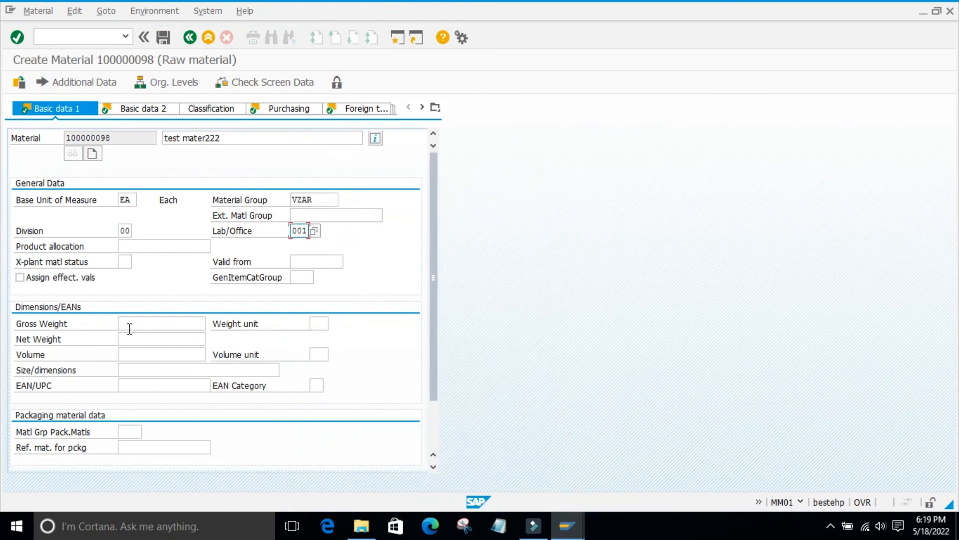
Look over the remaining Basic data 1 fields, and leave the Laboratory/Office table for the IMG structure in the customizing session.
{"action": "scroll", "coordinate": [134, 342], "scroll_direction": "down", "scroll_amount": 2}
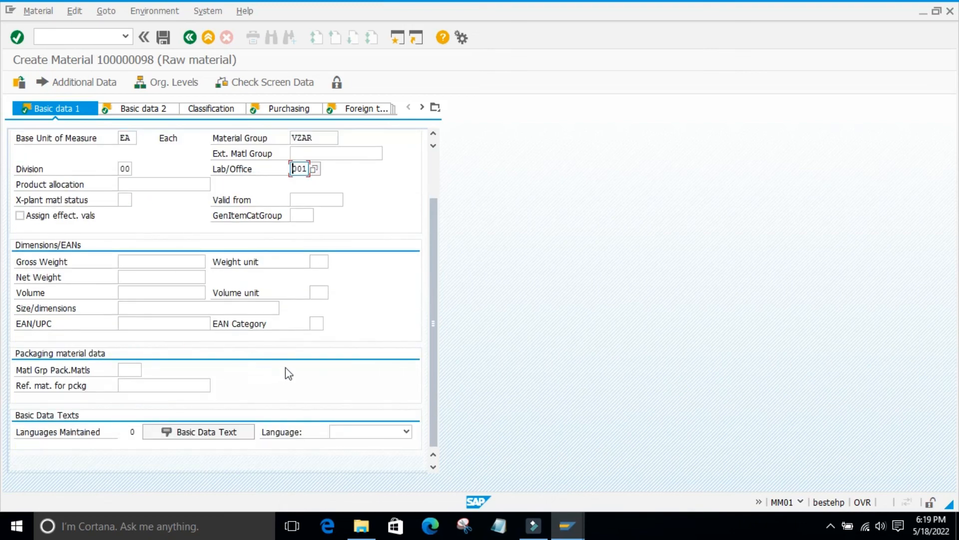
{"action": "left_click", "coordinate": [566, 525]}
{"action": "left_click", "coordinate": [514, 475]}
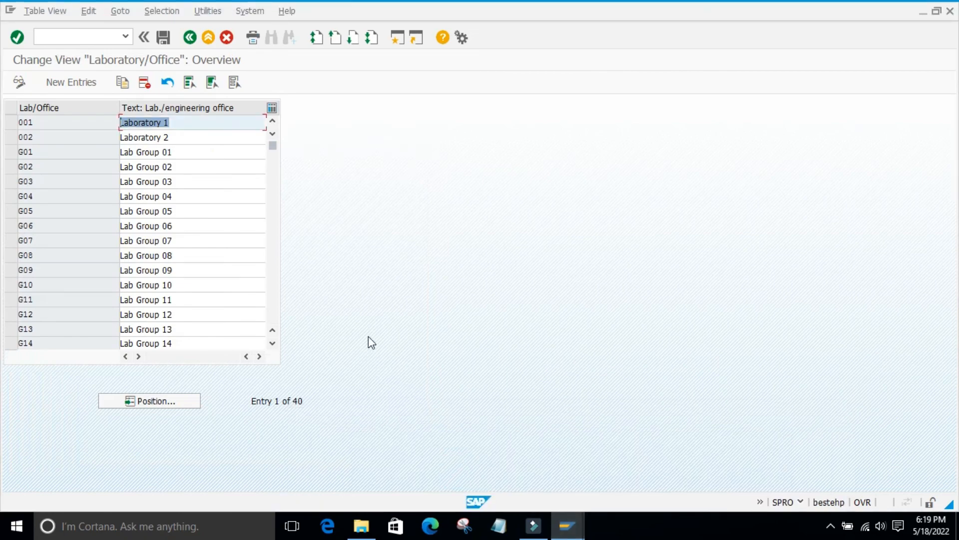
{"action": "left_click", "coordinate": [566, 524]}
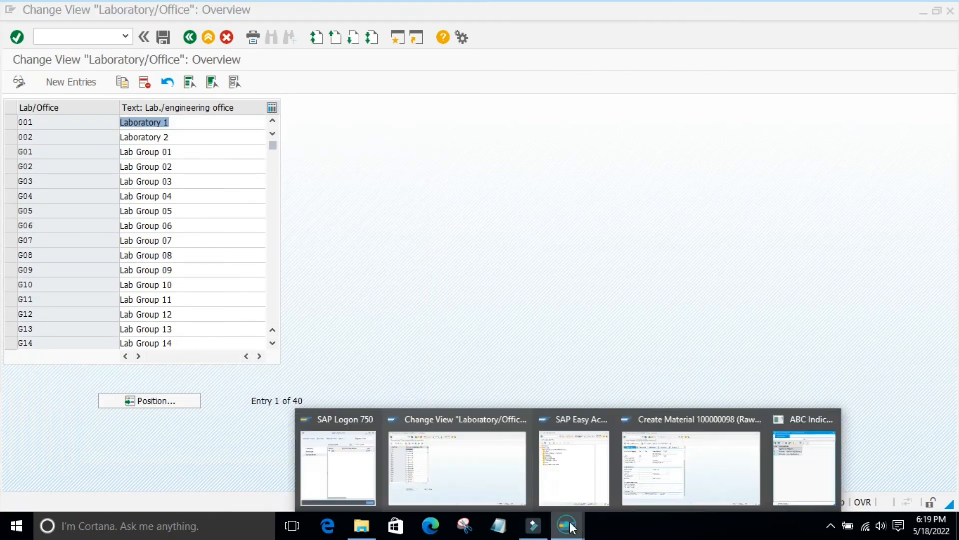
{"action": "mouse_move", "coordinate": [696, 481]}
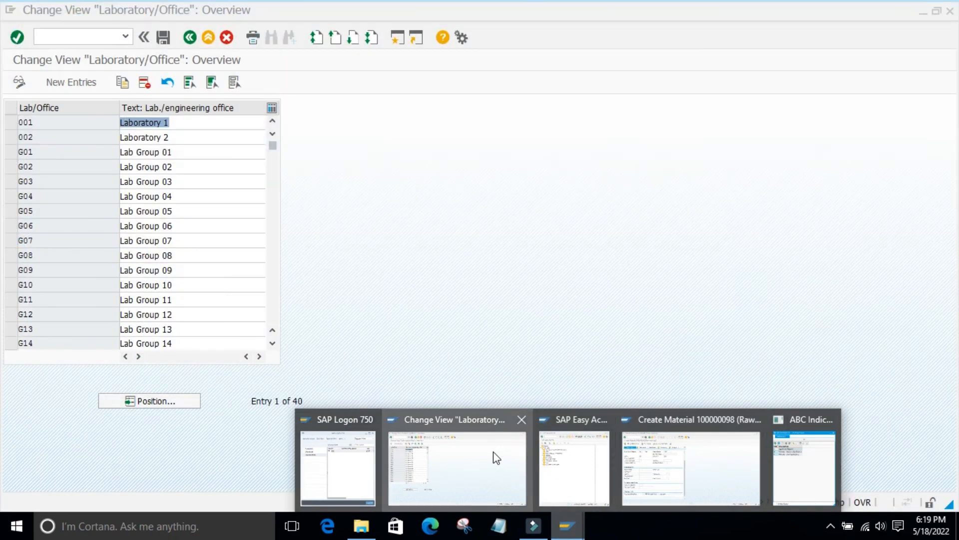
{"action": "left_click", "coordinate": [493, 455]}
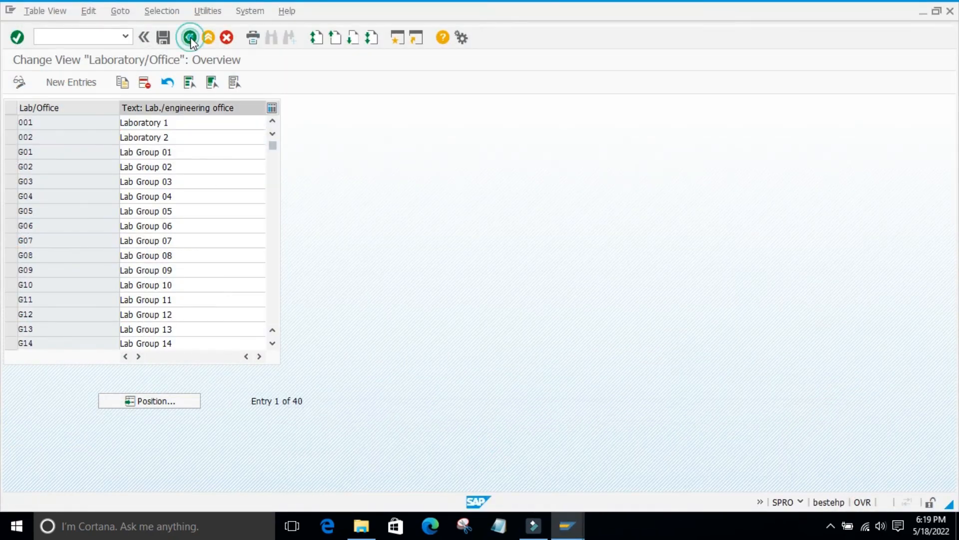
{"action": "left_click", "coordinate": [190, 37]}
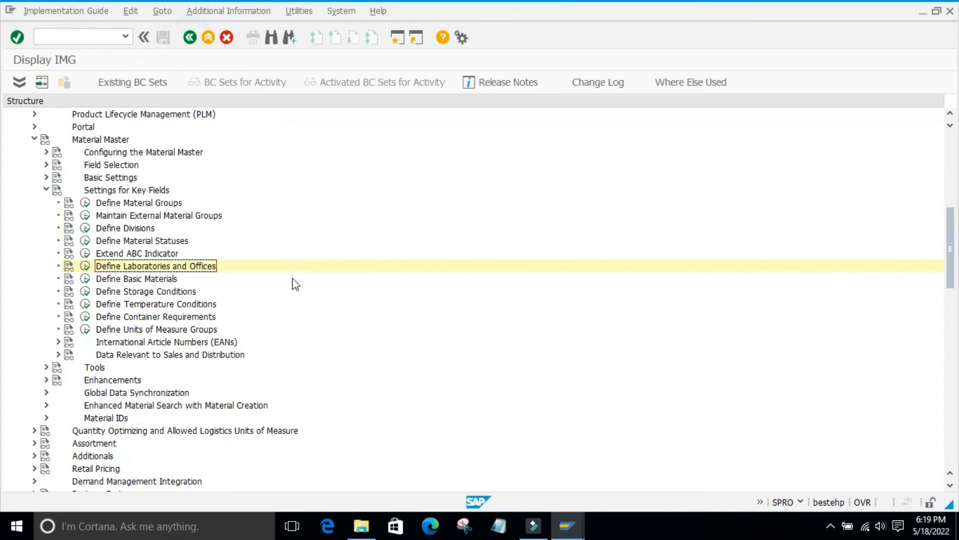
View the Define Basic Materials table, read the activity's documentation, and close it.
{"action": "left_click", "coordinate": [86, 278]}
{"action": "left_click", "coordinate": [163, 349]}
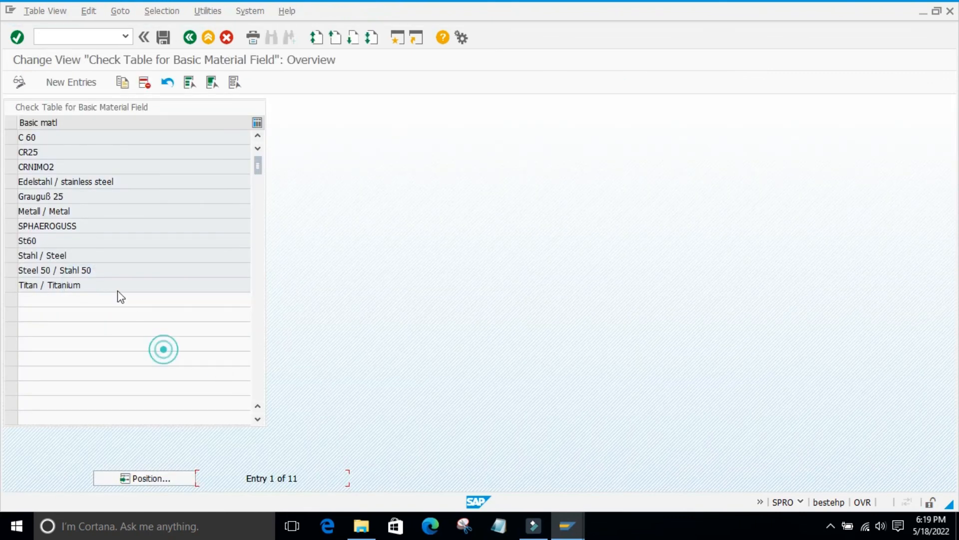
{"action": "left_click", "coordinate": [194, 44]}
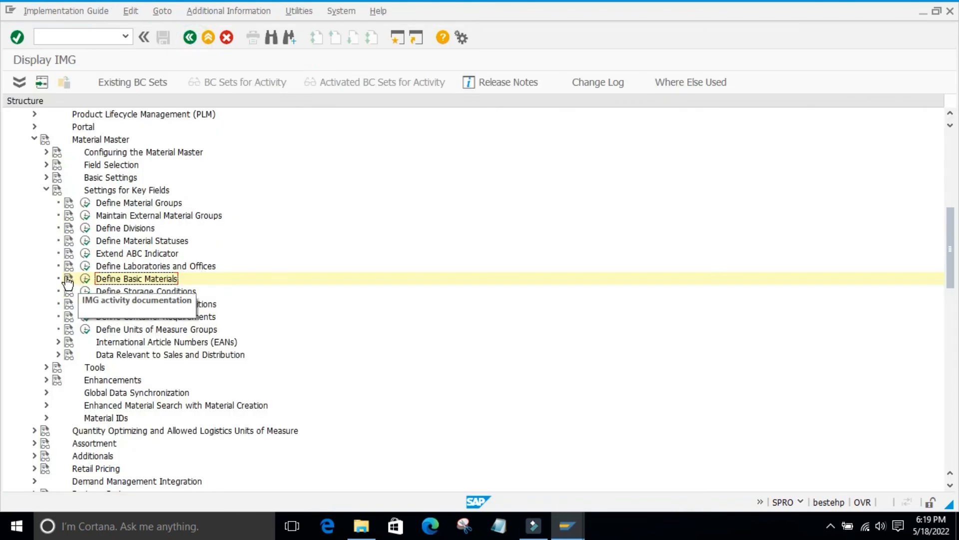
{"action": "left_click", "coordinate": [69, 278]}
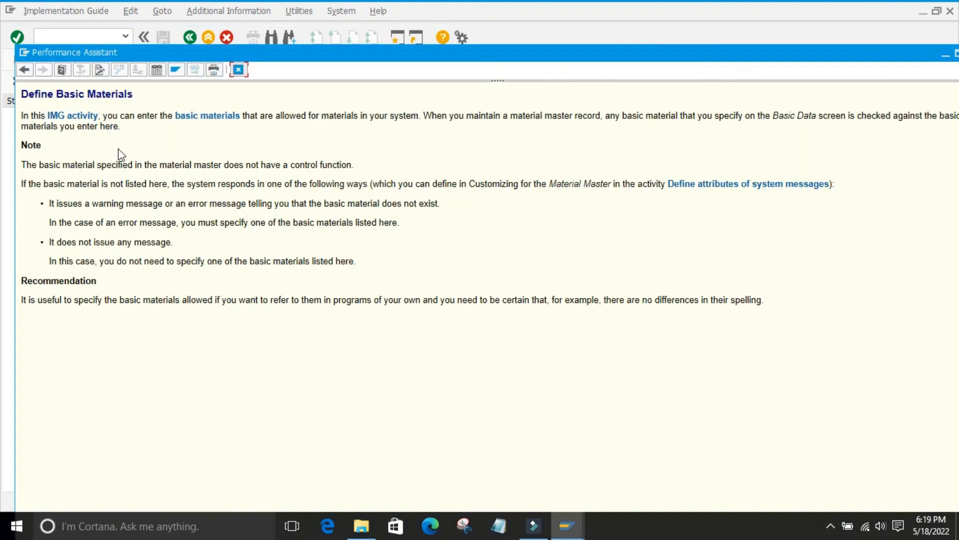
{"action": "left_click", "coordinate": [238, 70]}
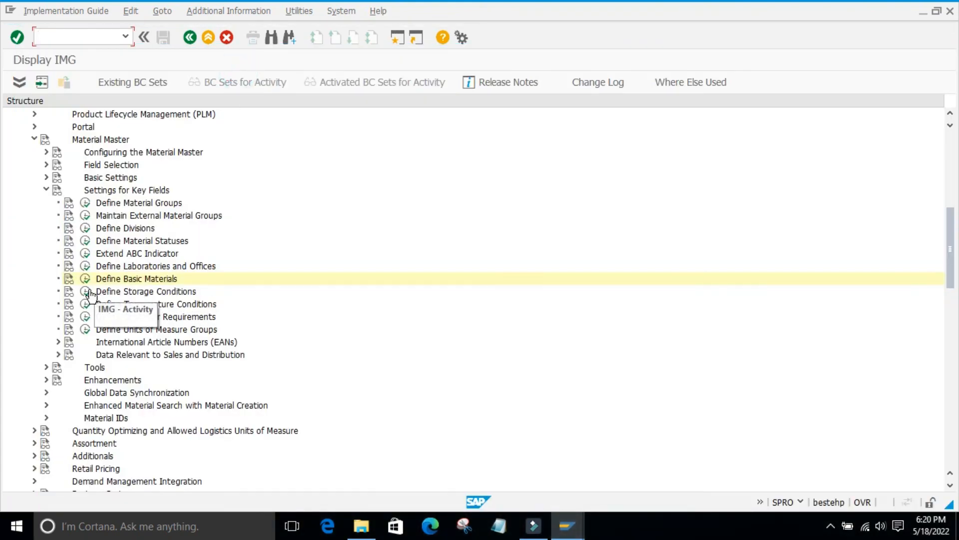
Open Define Storage Conditions and select the entry 01, Storage condition 1.
{"action": "left_click", "coordinate": [86, 291]}
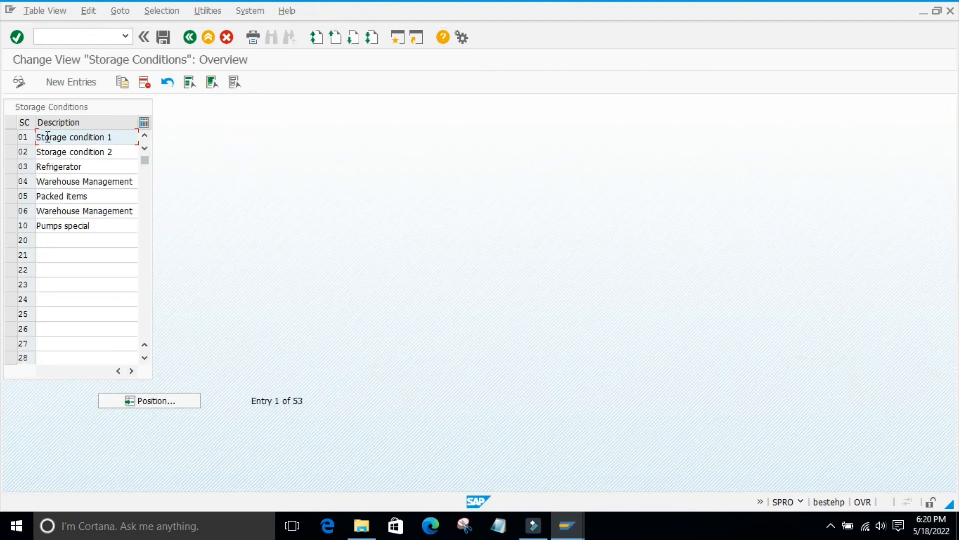
{"action": "left_click", "coordinate": [22, 138]}
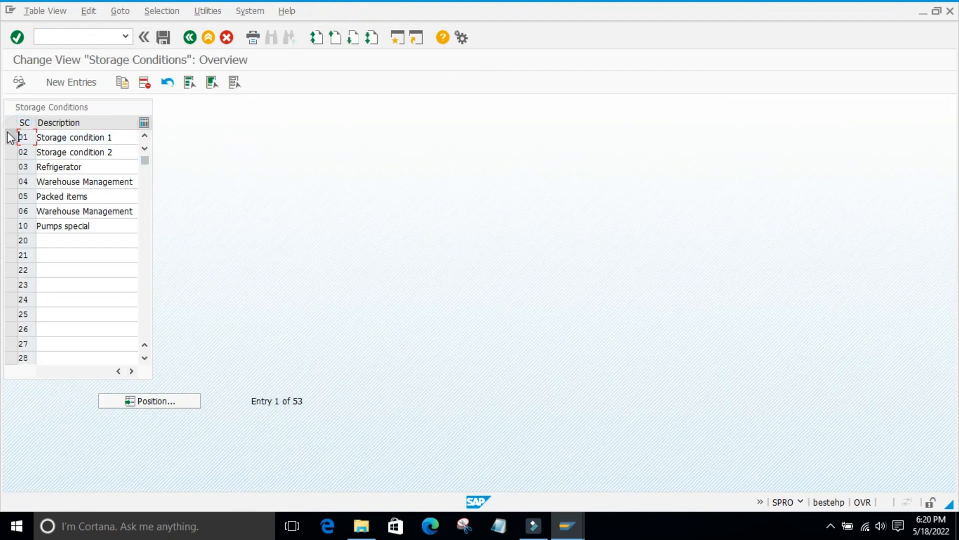
{"action": "left_click", "coordinate": [10, 137]}
Return to the material creation session and look through the fields of the Basic data 2 view.
{"action": "mouse_move", "coordinate": [570, 532]}
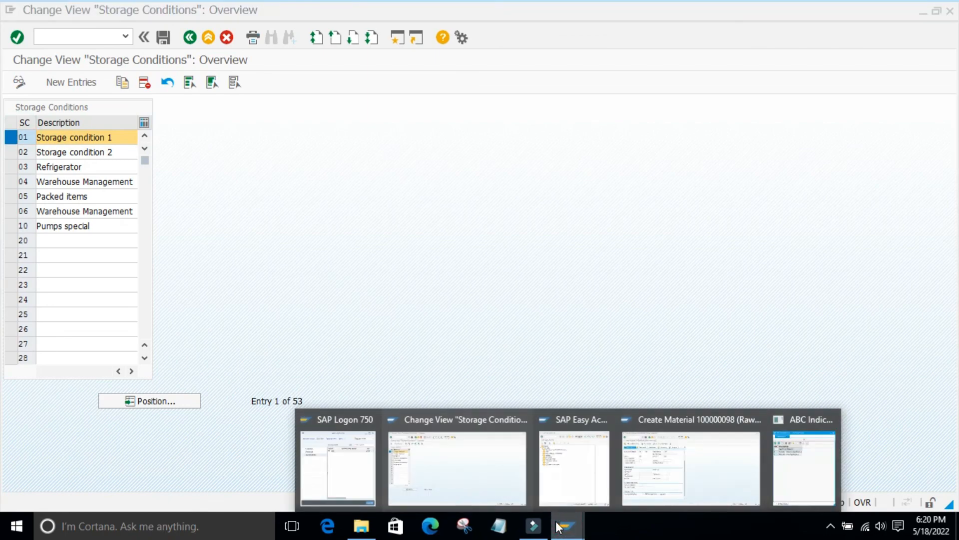
{"action": "left_click", "coordinate": [712, 476]}
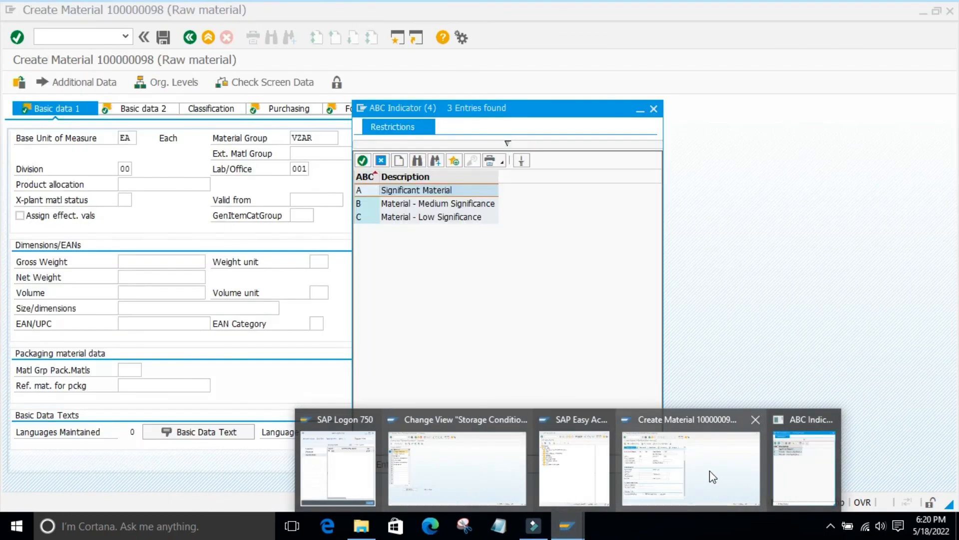
{"action": "left_click", "coordinate": [704, 474]}
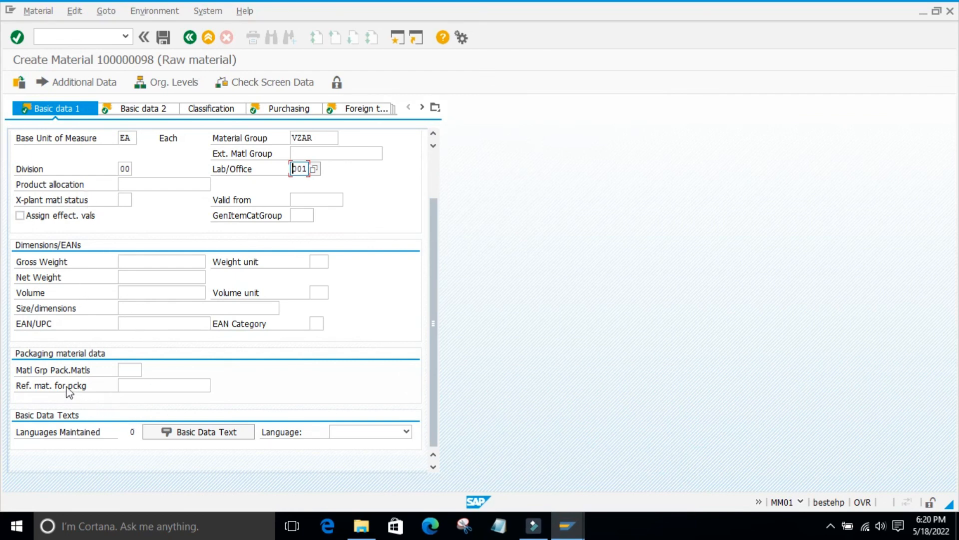
{"action": "left_click", "coordinate": [134, 110]}
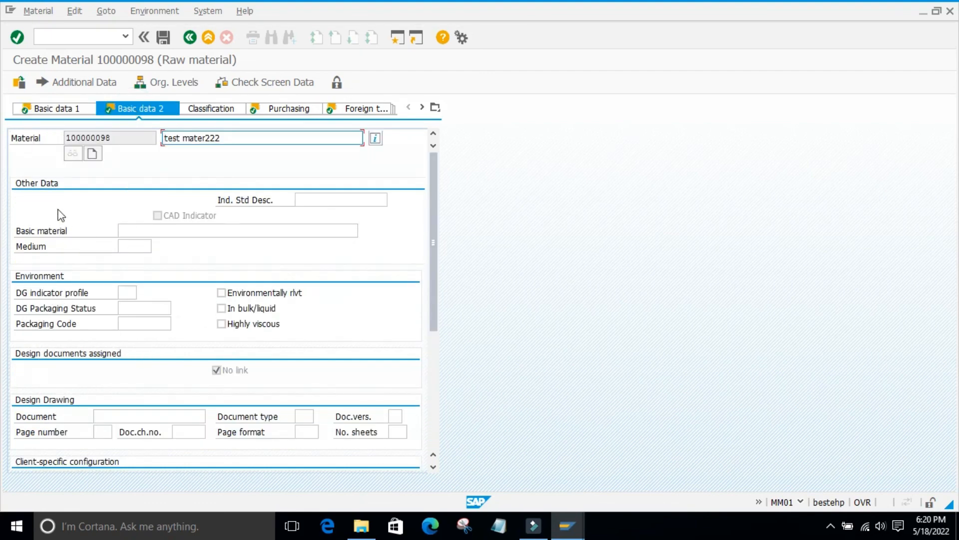
{"action": "scroll", "coordinate": [134, 320], "scroll_direction": "down", "scroll_amount": 5}
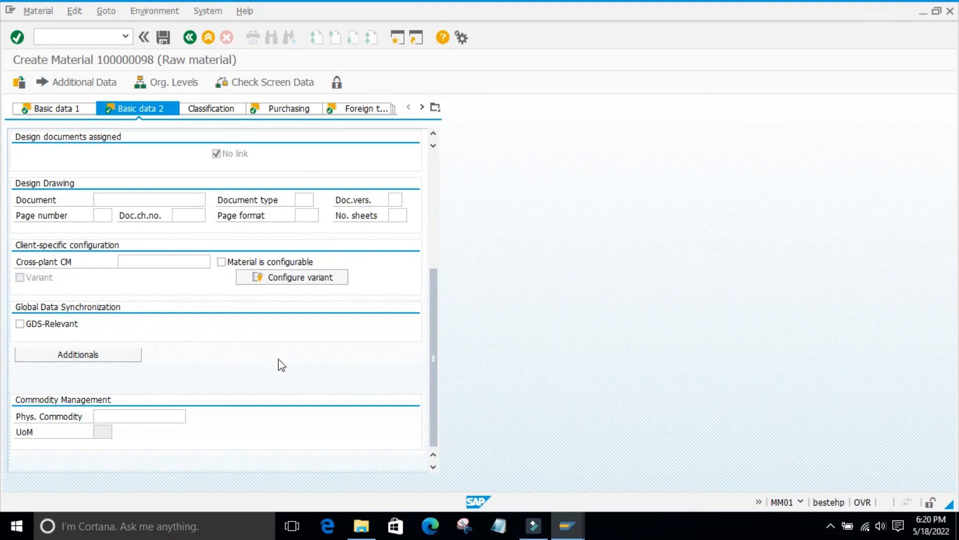
{"action": "scroll", "coordinate": [278, 359], "scroll_direction": "up", "scroll_amount": 5}
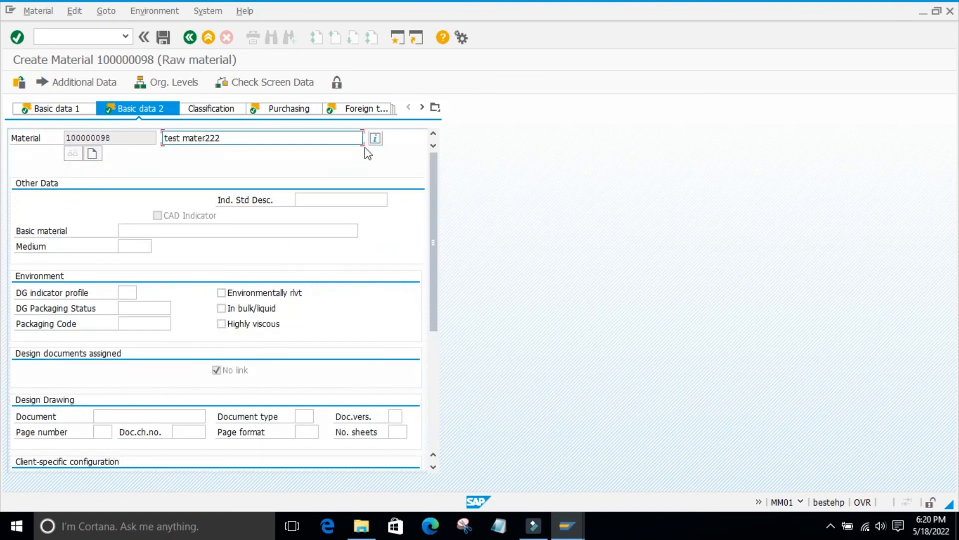
Go to the Plant data / stor. 1 view and display the possible values for Storage conditions.
{"action": "left_click", "coordinate": [434, 112]}
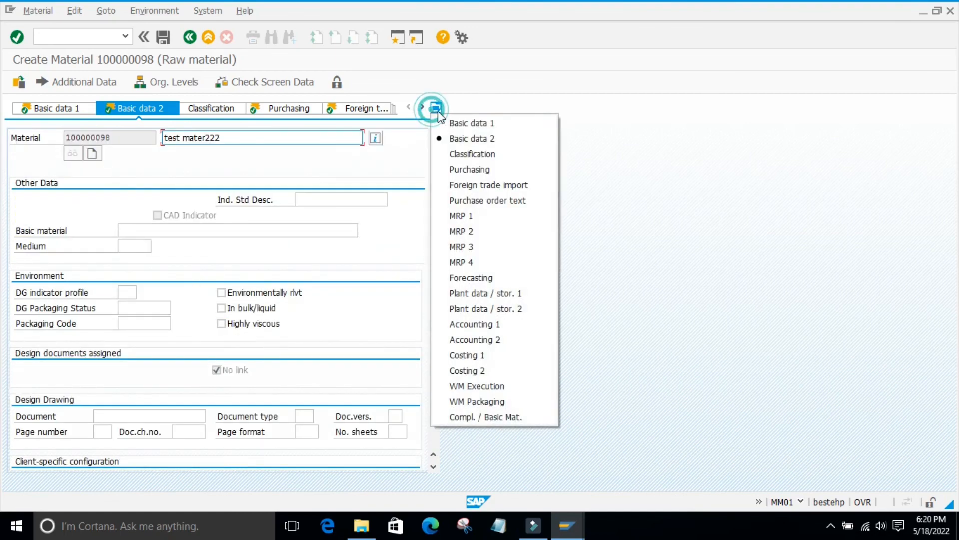
{"action": "left_click", "coordinate": [446, 293]}
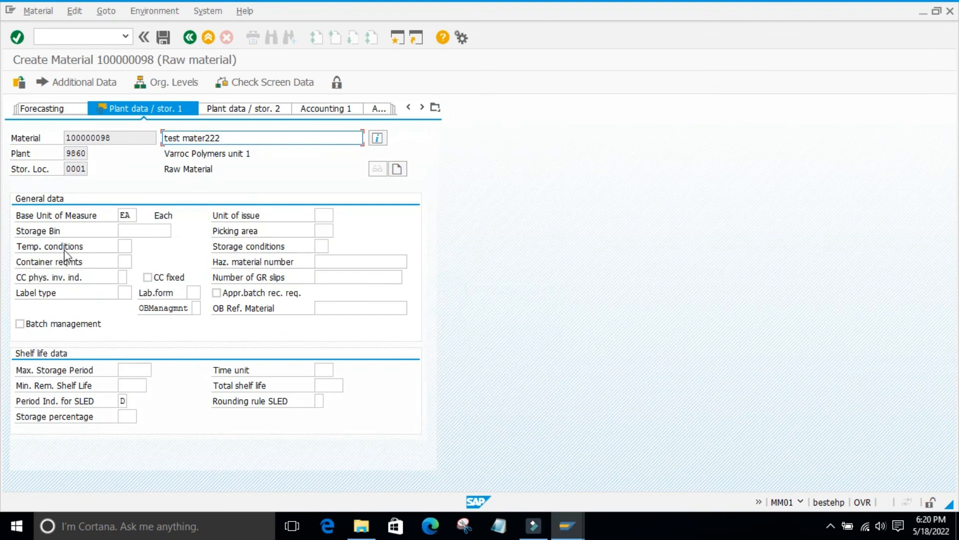
{"action": "left_click", "coordinate": [226, 247]}
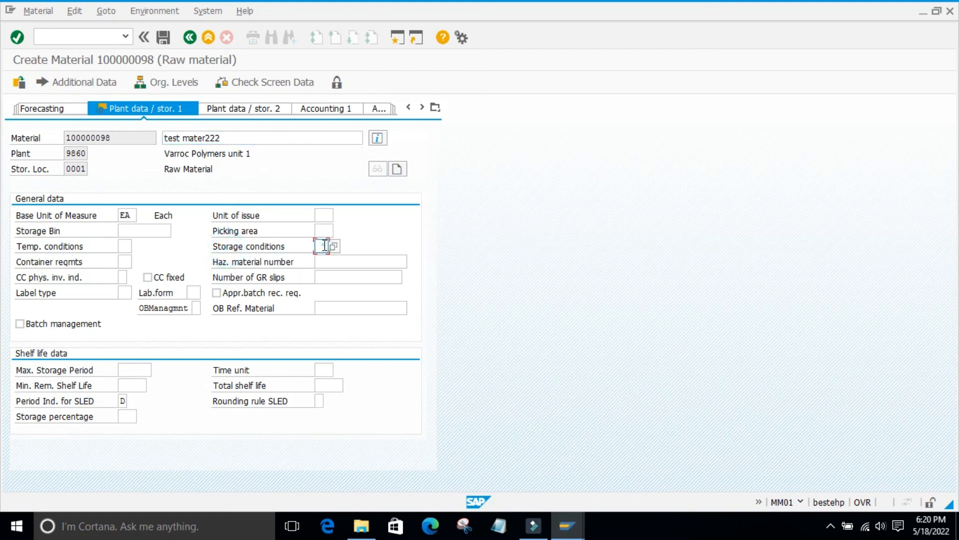
{"action": "left_click", "coordinate": [329, 246]}
{"action": "left_click", "coordinate": [247, 309]}
{"action": "key", "text": "F4"}
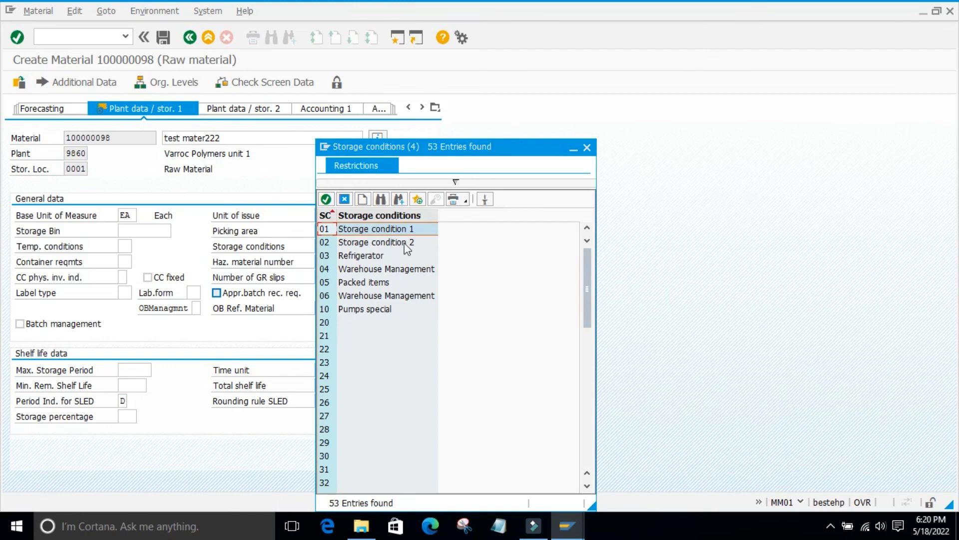
{"action": "left_click_drag", "start_coordinate": [427, 147], "coordinate": [498, 103]}
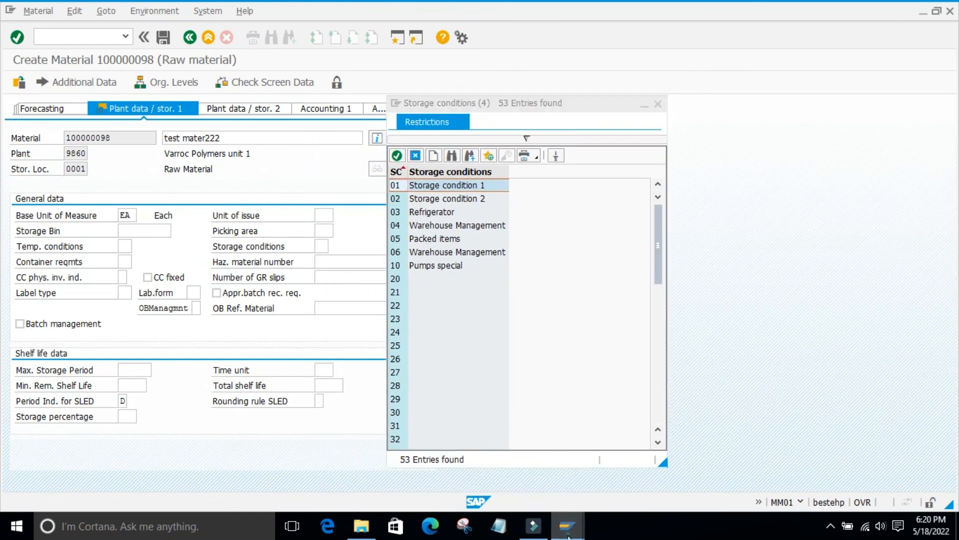
Compare the value list with the Define Storage Conditions table in the customizing session, and close the list in material creation.
{"action": "mouse_move", "coordinate": [567, 525]}
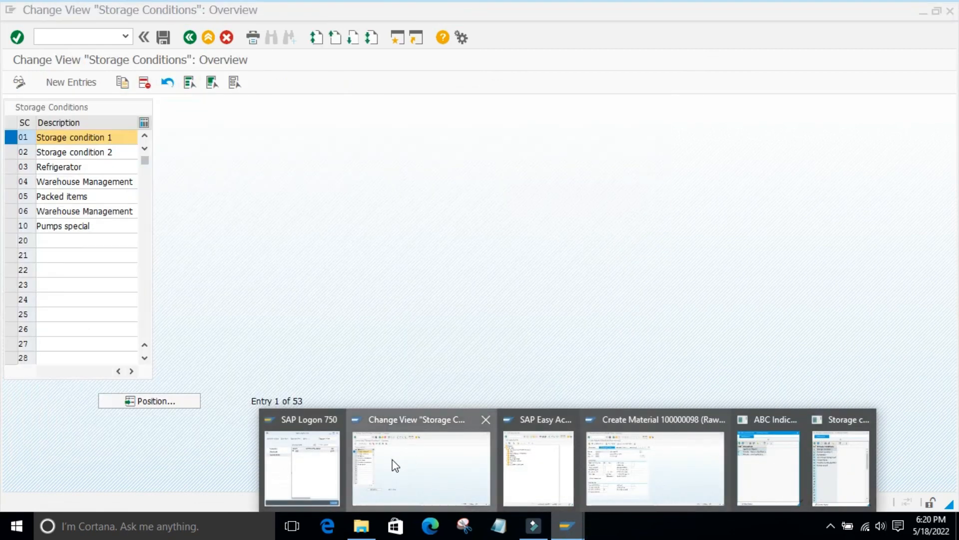
{"action": "left_click", "coordinate": [395, 465]}
{"action": "left_click", "coordinate": [189, 37]}
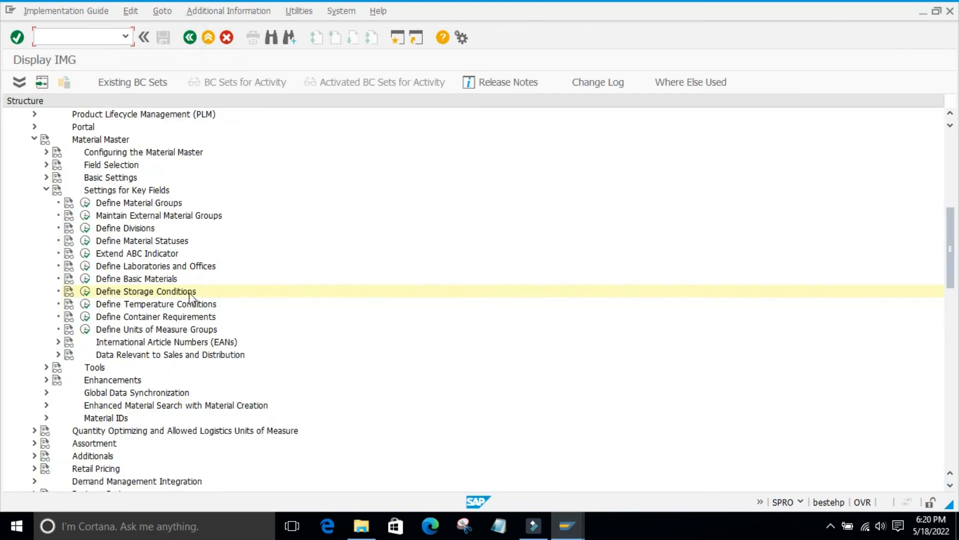
{"action": "left_click", "coordinate": [86, 291]}
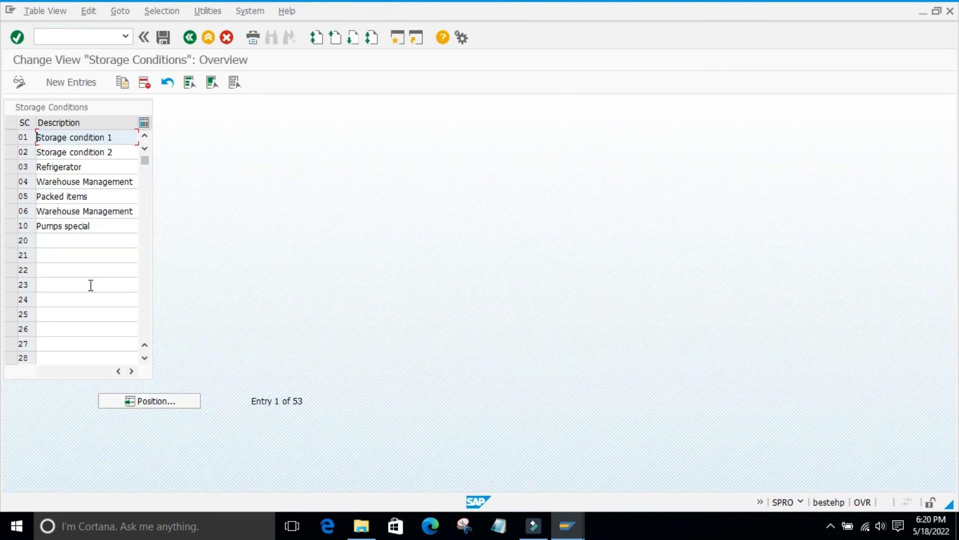
{"action": "mouse_move", "coordinate": [567, 526]}
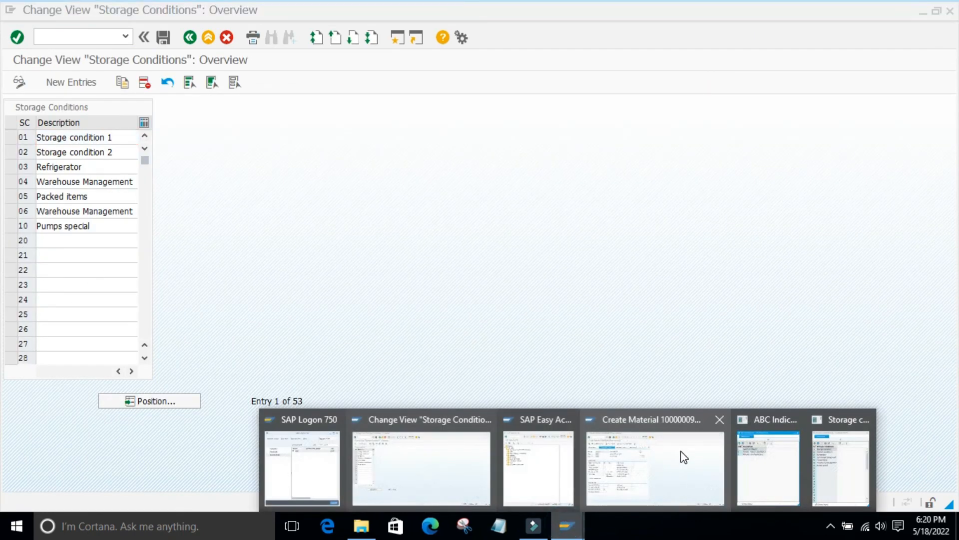
{"action": "left_click", "coordinate": [685, 452]}
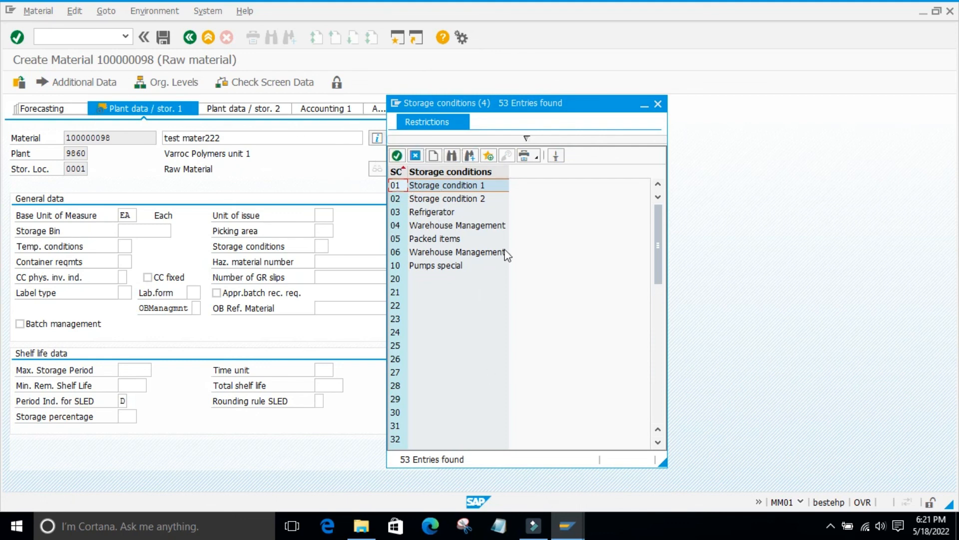
{"action": "left_click", "coordinate": [658, 105]}
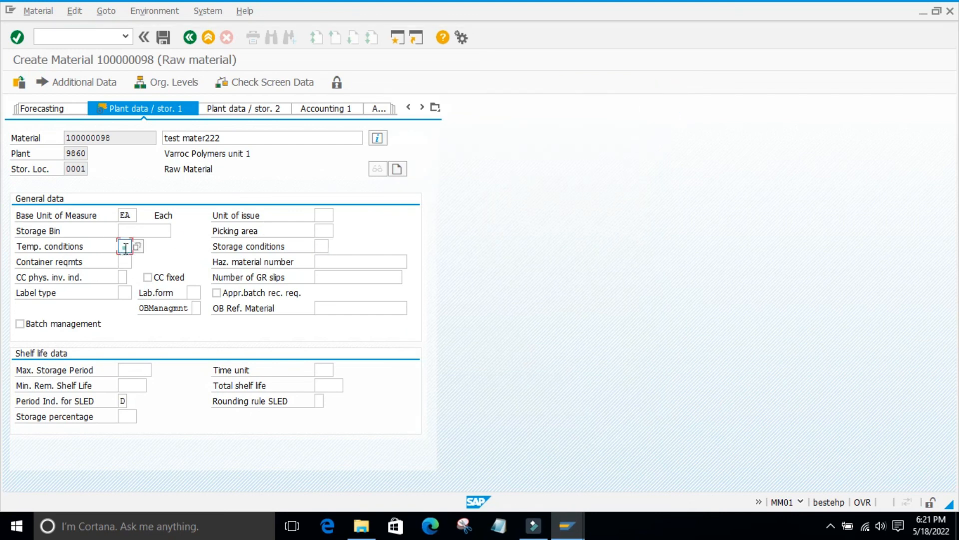
Switch to the customizing session, leave the Storage Conditions table, and open Define Temperature Conditions.
{"action": "left_click", "coordinate": [567, 525]}
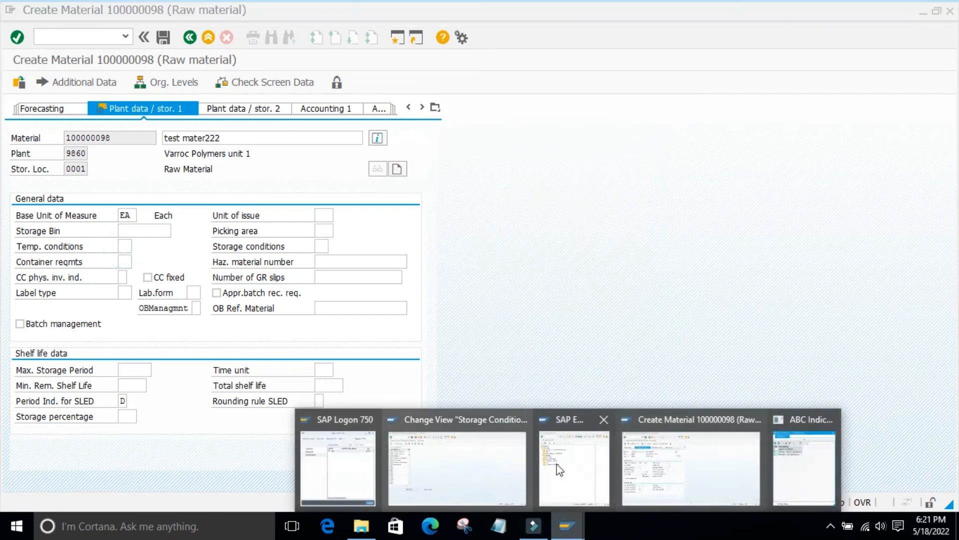
{"action": "left_click", "coordinate": [434, 468]}
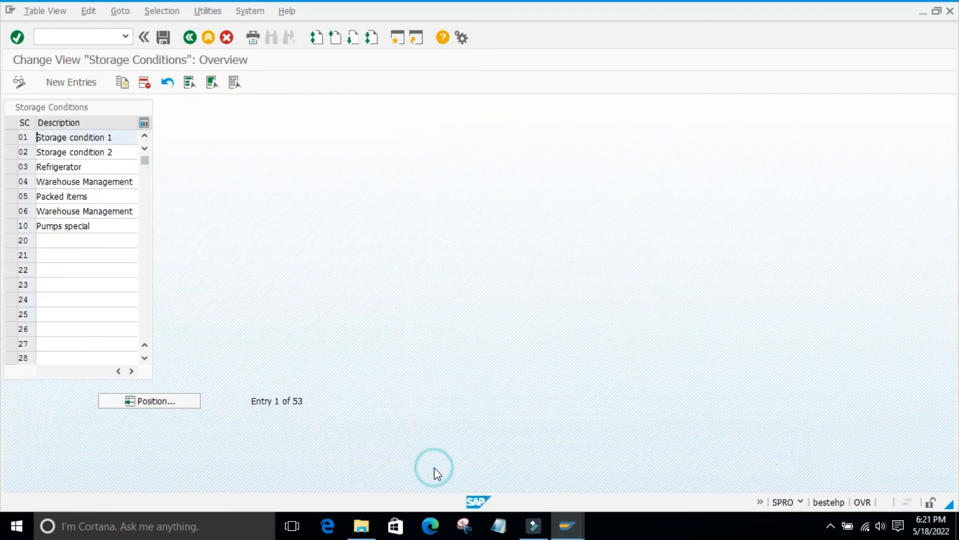
{"action": "left_click", "coordinate": [191, 39]}
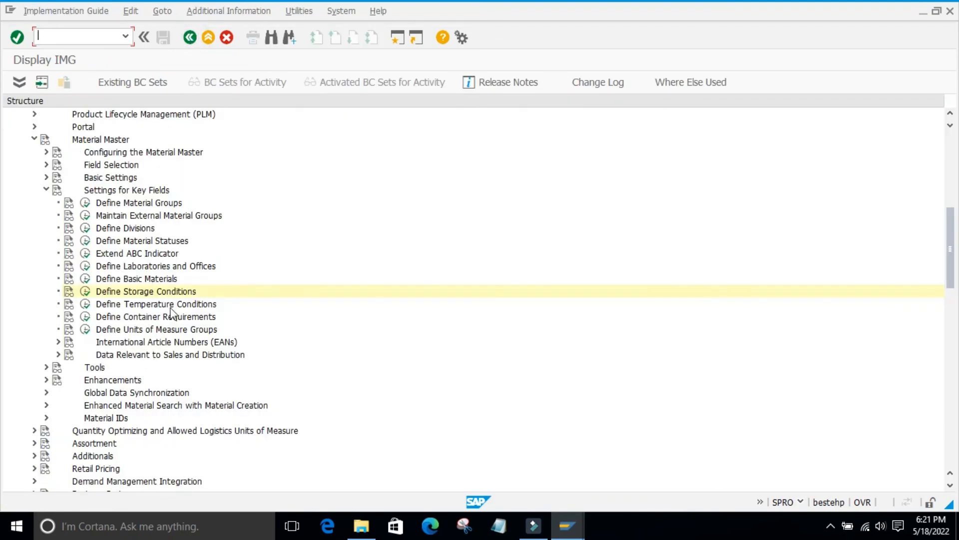
{"action": "left_click", "coordinate": [86, 304]}
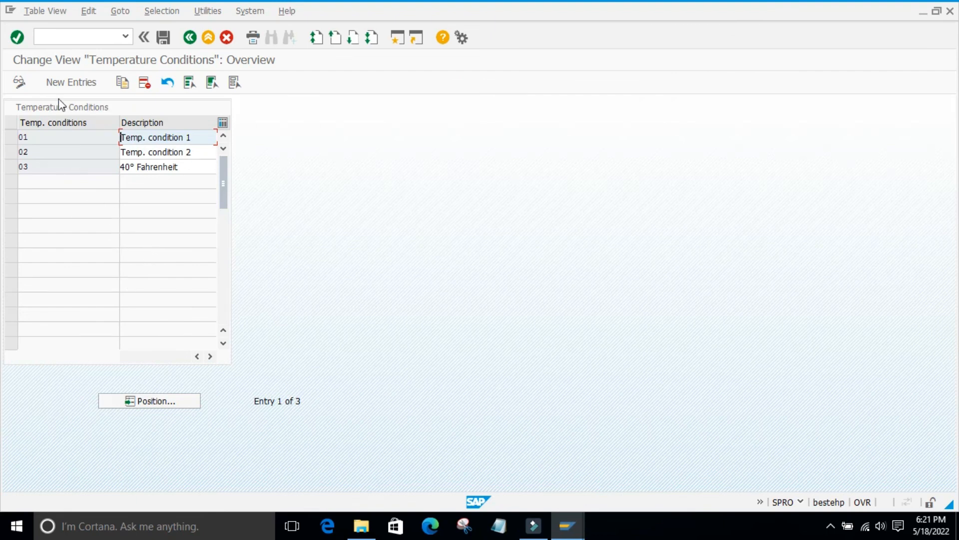
View the blank new-entries table for temperature conditions, leave it without adding an entry, and return to the IMG structure.
{"action": "left_click", "coordinate": [62, 83]}
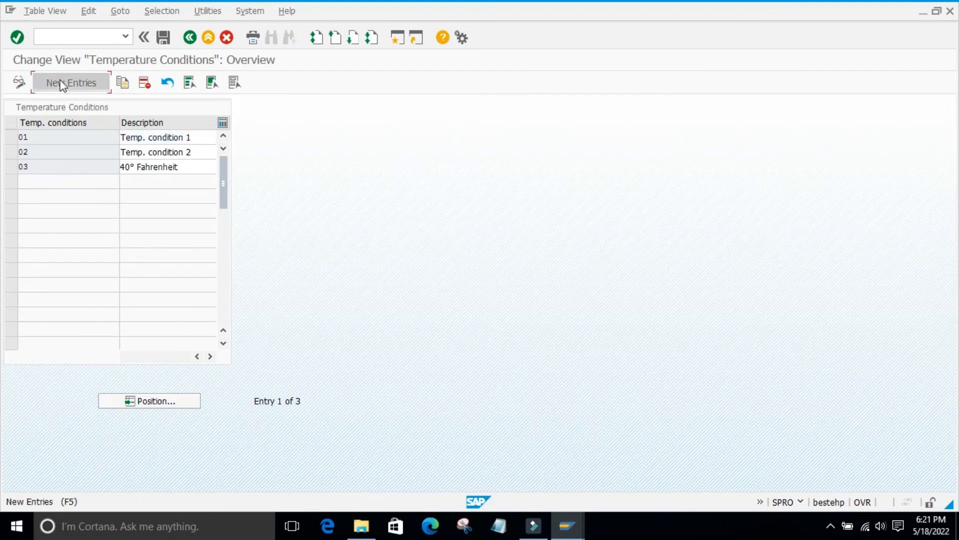
{"action": "left_click", "coordinate": [27, 131]}
{"action": "left_click", "coordinate": [188, 137]}
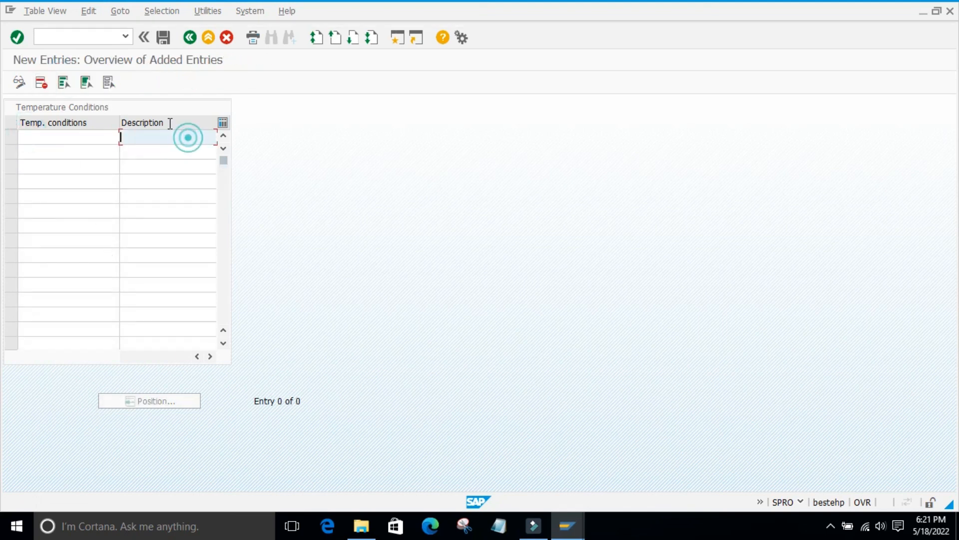
{"action": "left_click", "coordinate": [189, 38]}
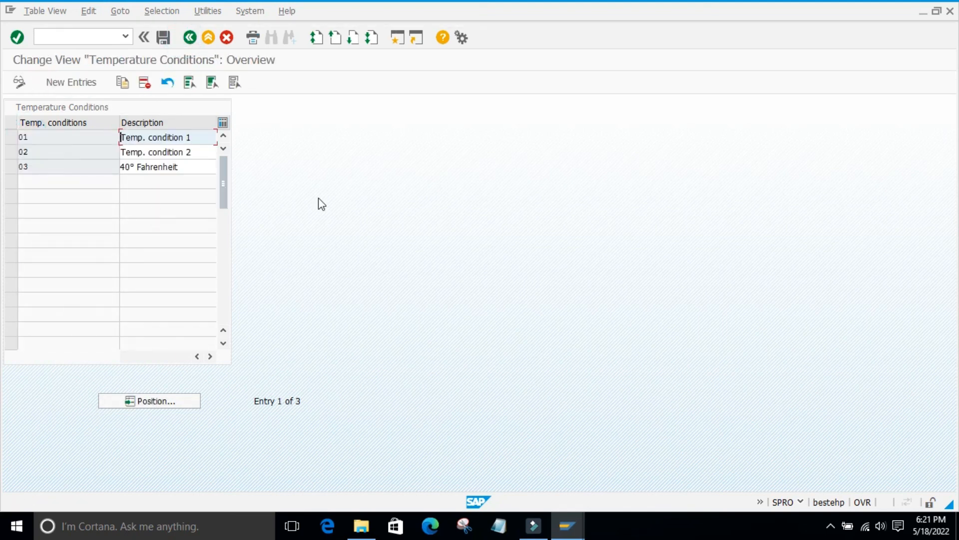
{"action": "left_click", "coordinate": [318, 185]}
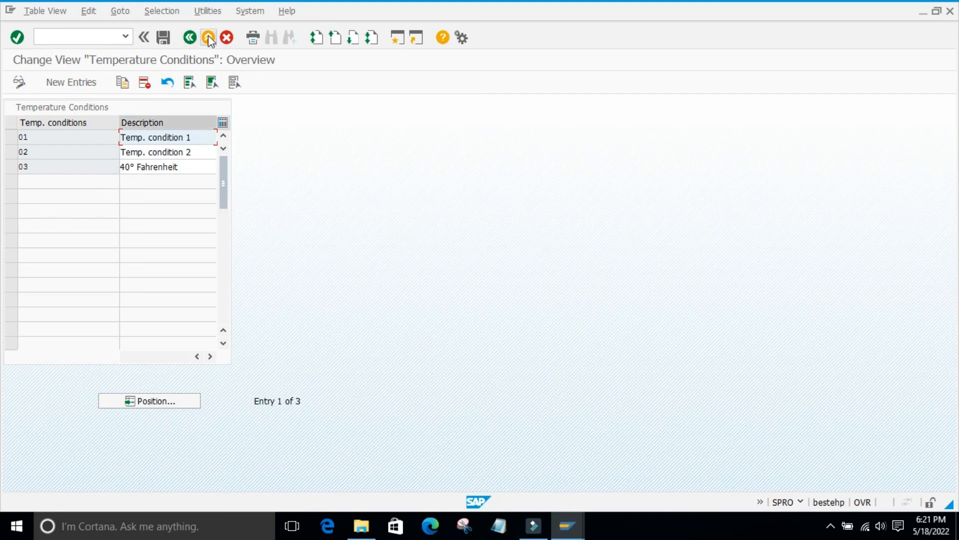
{"action": "left_click", "coordinate": [190, 39]}
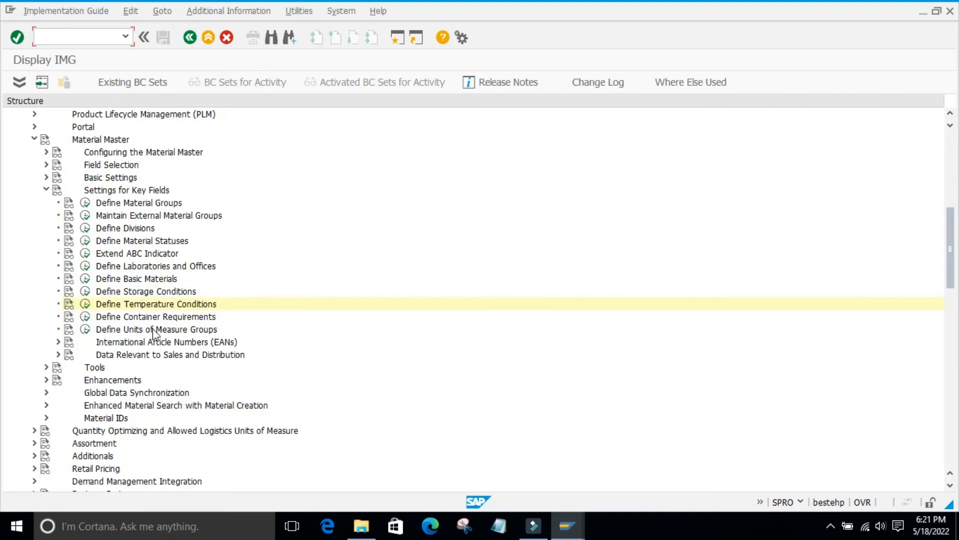
In the material creation session, display the possible values for Container reqmts and close the list without choosing one.
{"action": "left_click", "coordinate": [567, 525]}
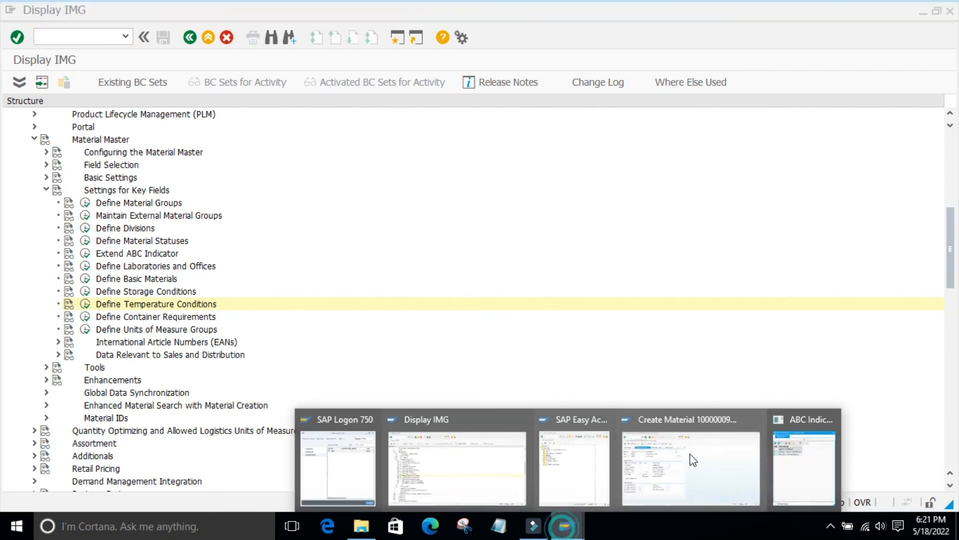
{"action": "left_click", "coordinate": [688, 463]}
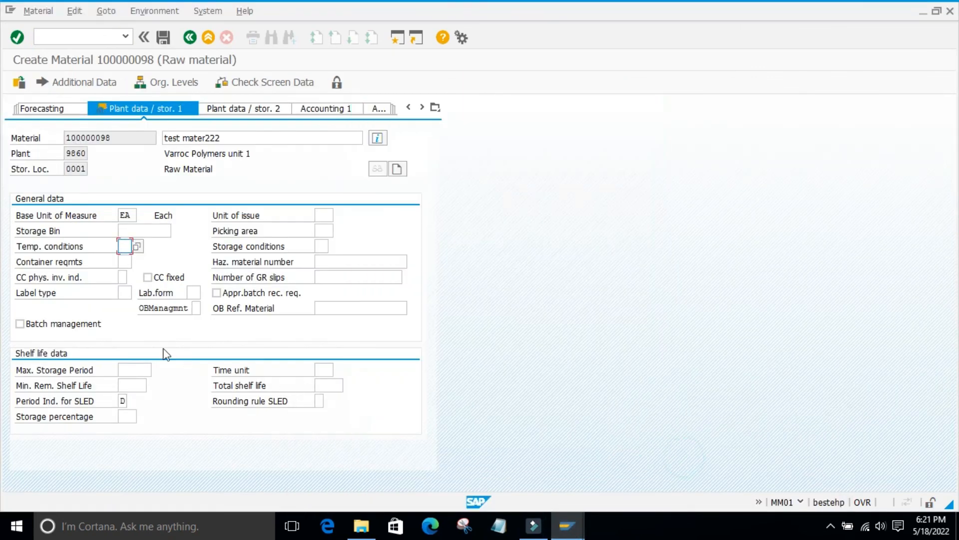
{"action": "left_click", "coordinate": [124, 261]}
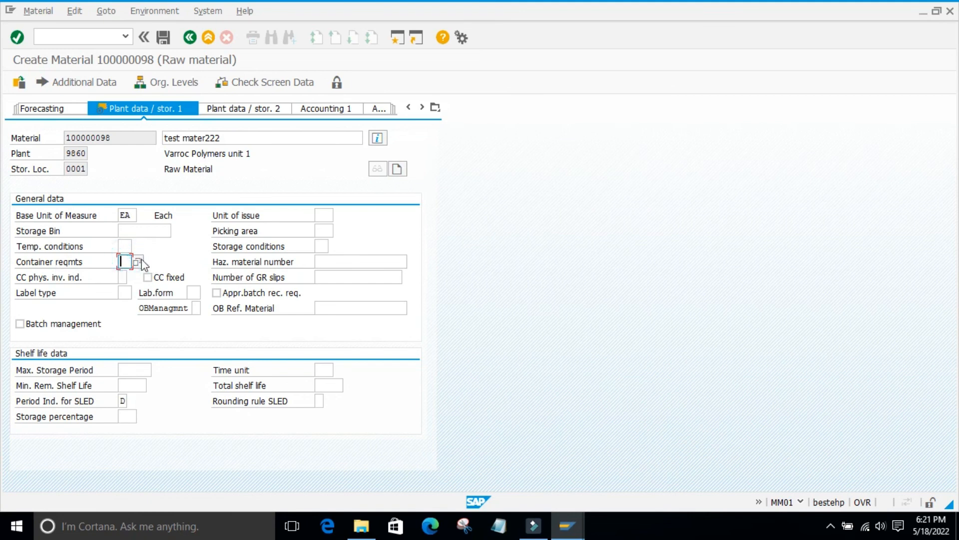
{"action": "left_click", "coordinate": [137, 261]}
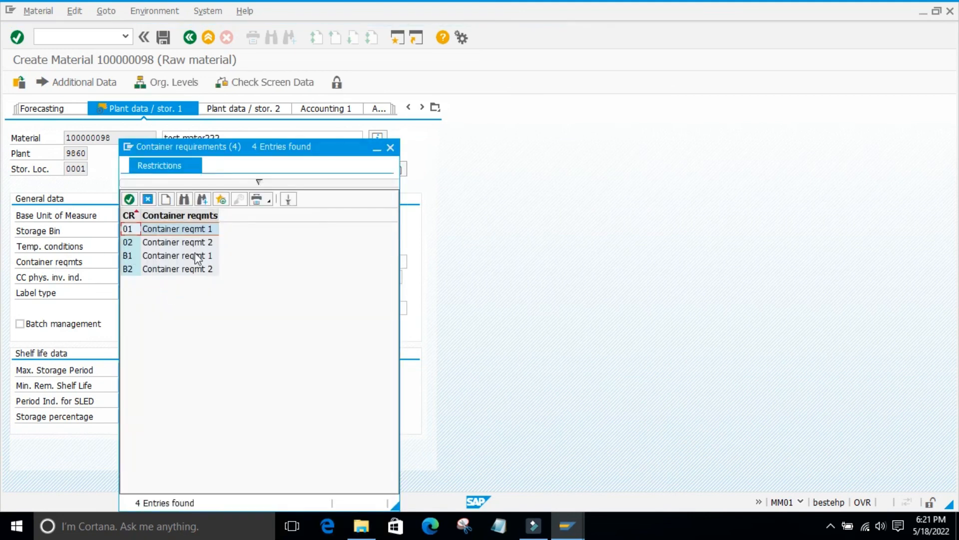
{"action": "left_click", "coordinate": [391, 148]}
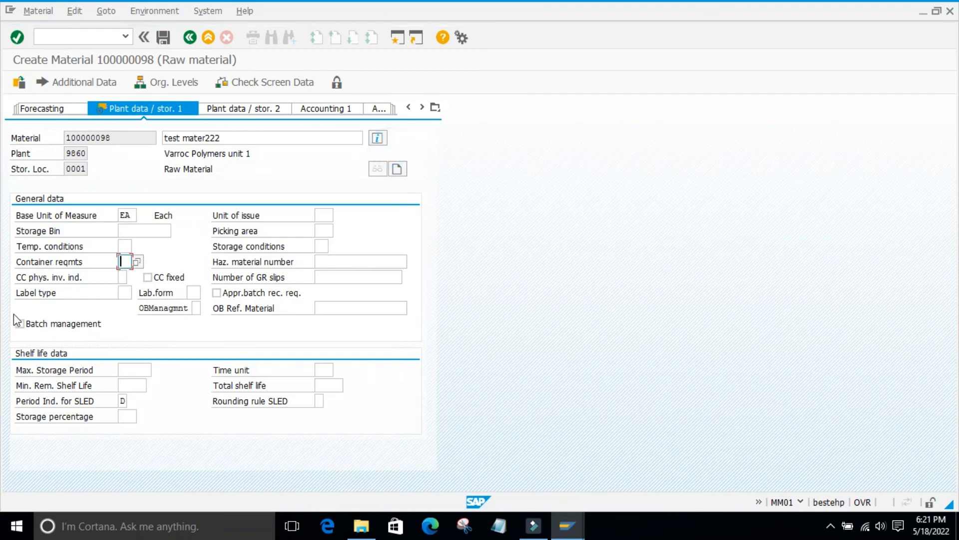
Return to the customizing session, open Define Units of Measure Groups, and select the LAMP entry with alternative unit PAC.
{"action": "left_click", "coordinate": [565, 526]}
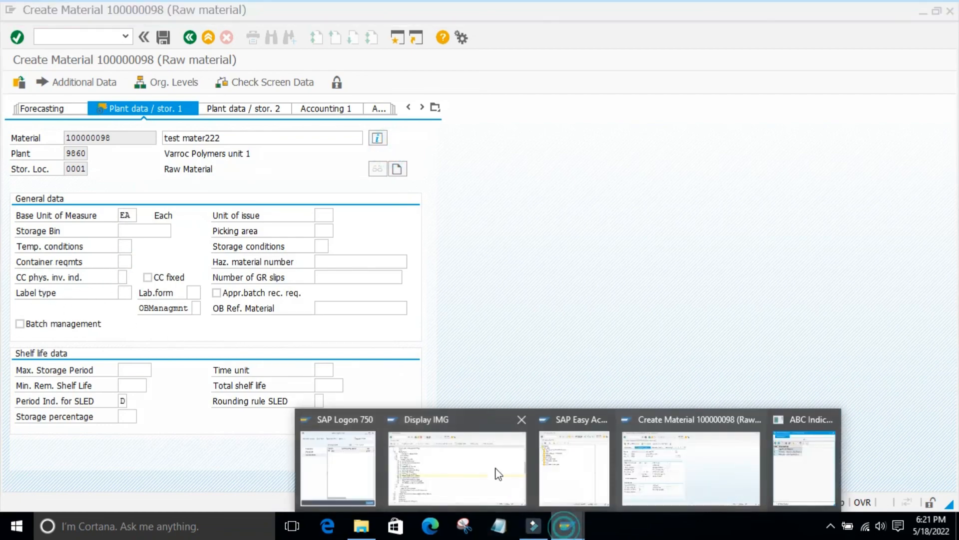
{"action": "left_click", "coordinate": [498, 473]}
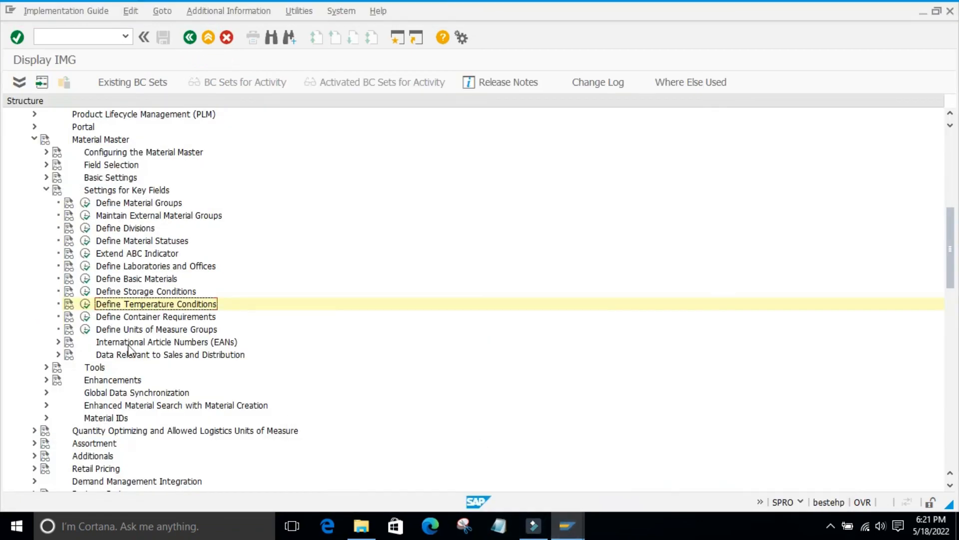
{"action": "left_click", "coordinate": [86, 329]}
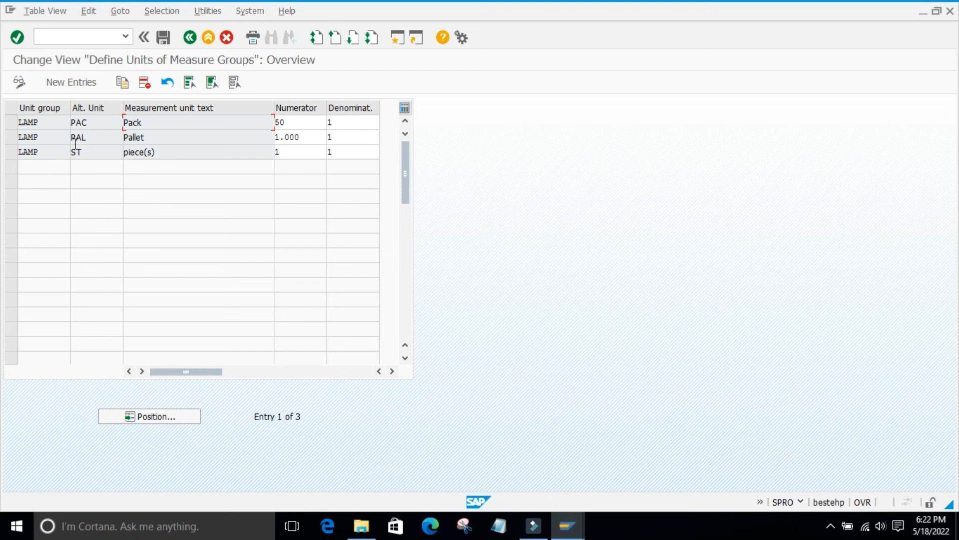
{"action": "left_click", "coordinate": [12, 125]}
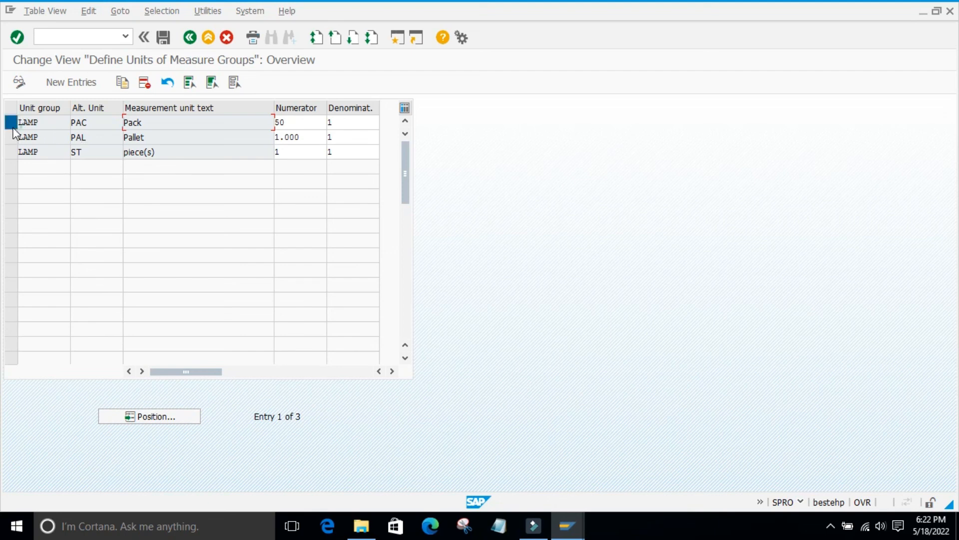
View the blank new-entries table for units of measure groups, leave it without adding an entry, and return to the IMG structure.
{"action": "left_click", "coordinate": [74, 83]}
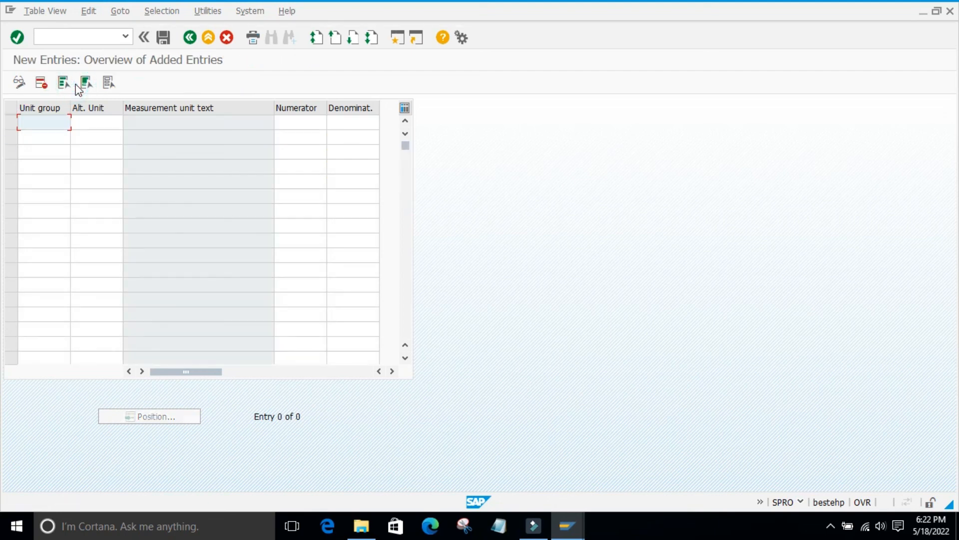
{"action": "left_click", "coordinate": [189, 37]}
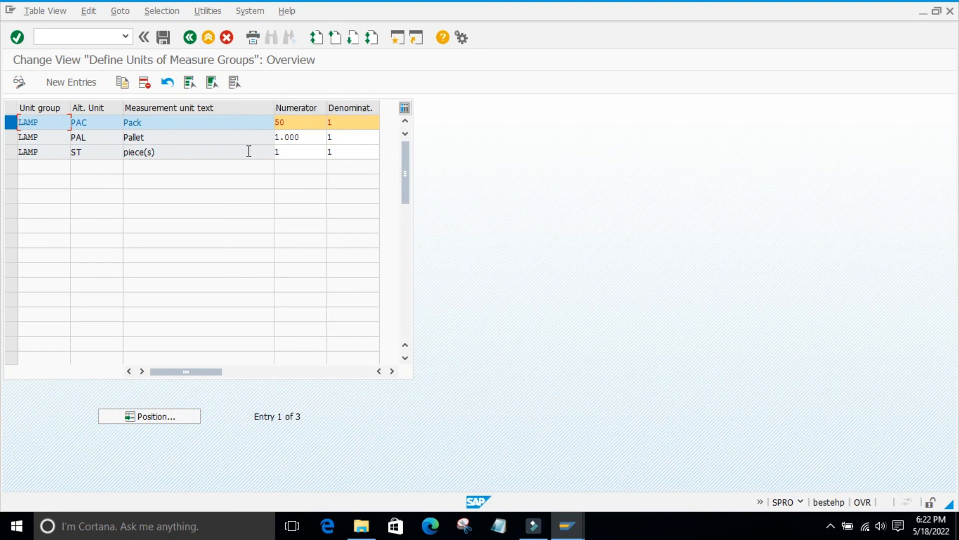
{"action": "left_click", "coordinate": [552, 283]}
{"action": "left_click", "coordinate": [192, 43]}
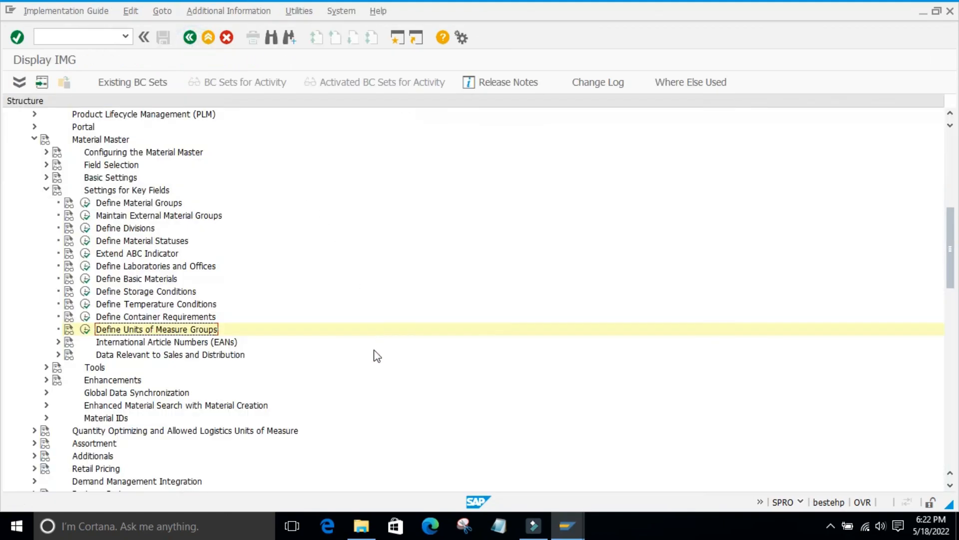
Open the documentation for Define Units of Measure Groups, read how existing units are grouped together, and close it.
{"action": "left_click", "coordinate": [72, 330]}
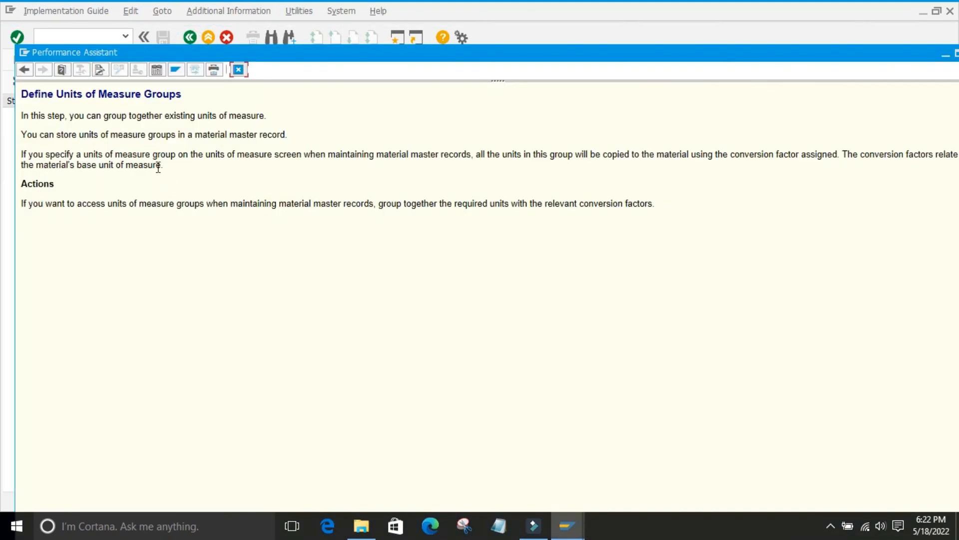
{"action": "left_click_drag", "start_coordinate": [22, 116], "coordinate": [242, 122]}
{"action": "left_click_drag", "start_coordinate": [48, 115], "coordinate": [69, 115]}
{"action": "left_click", "coordinate": [314, 143]}
{"action": "left_click", "coordinate": [298, 112]}
{"action": "left_click", "coordinate": [239, 69]}
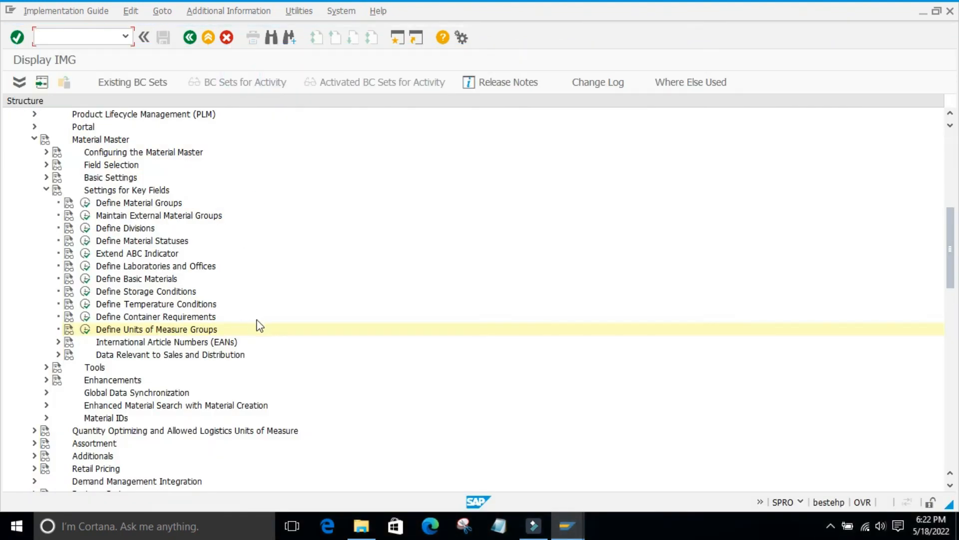
Expand International Article Numbers (EANs) in the IMG and open Define Number Ranges for EANs/UPCs.
{"action": "scroll", "coordinate": [203, 380], "scroll_direction": "down", "scroll_amount": 1}
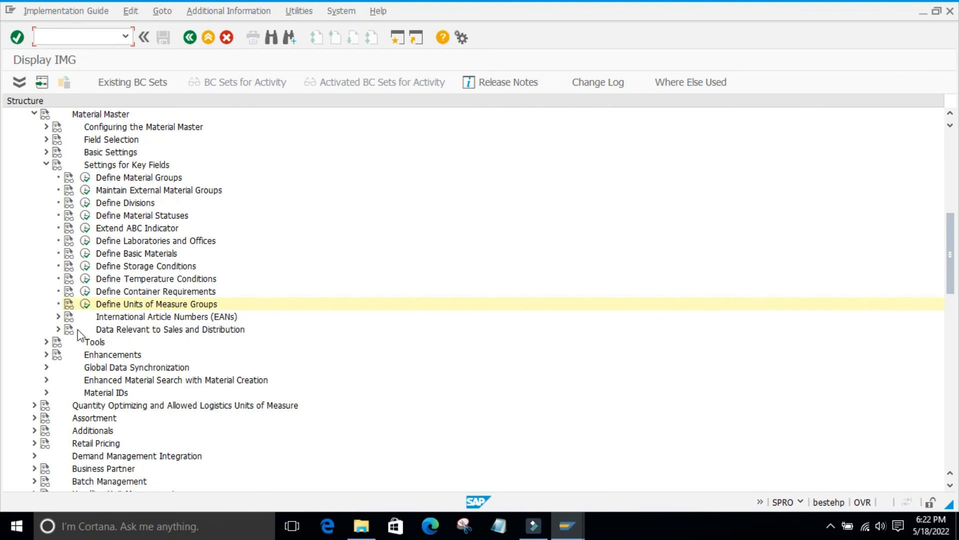
{"action": "left_click", "coordinate": [57, 316]}
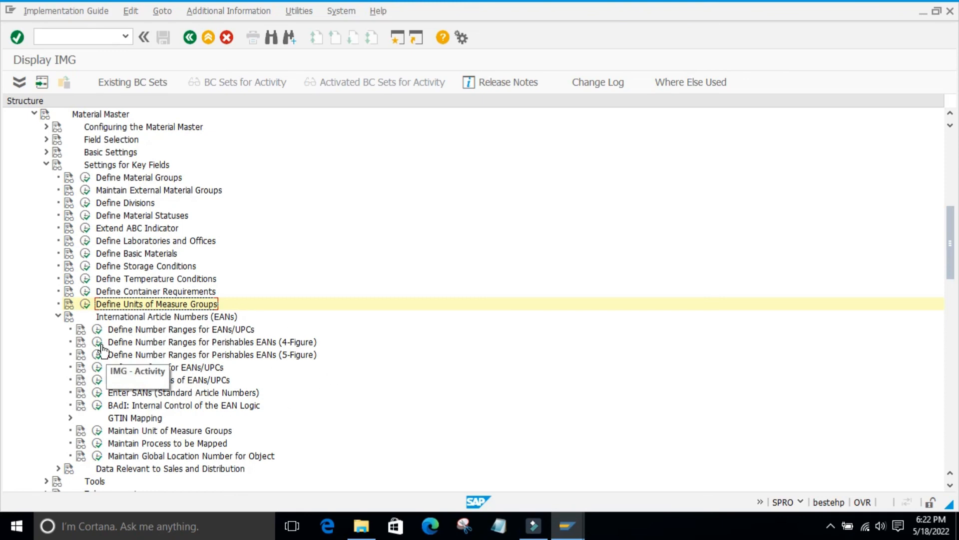
{"action": "left_click", "coordinate": [96, 329]}
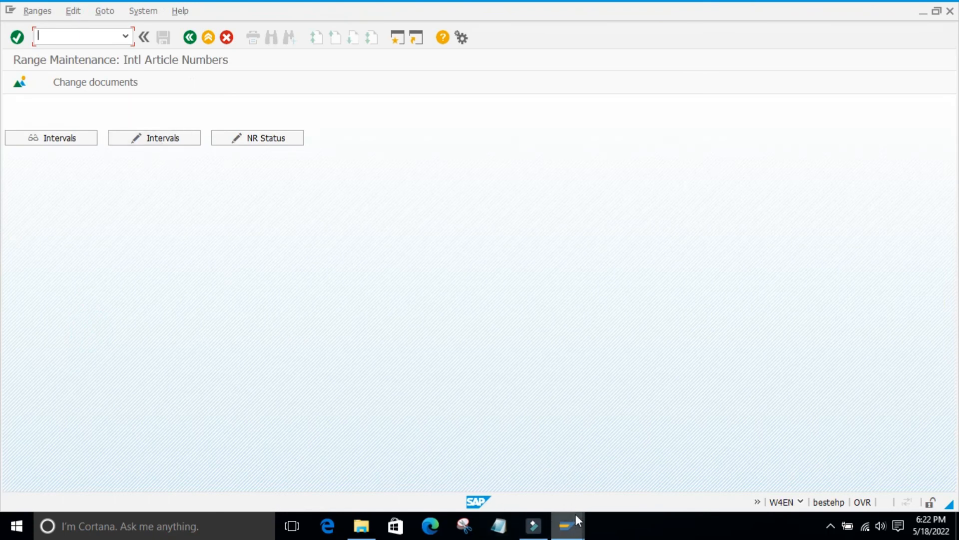
{"action": "left_click", "coordinate": [568, 526]}
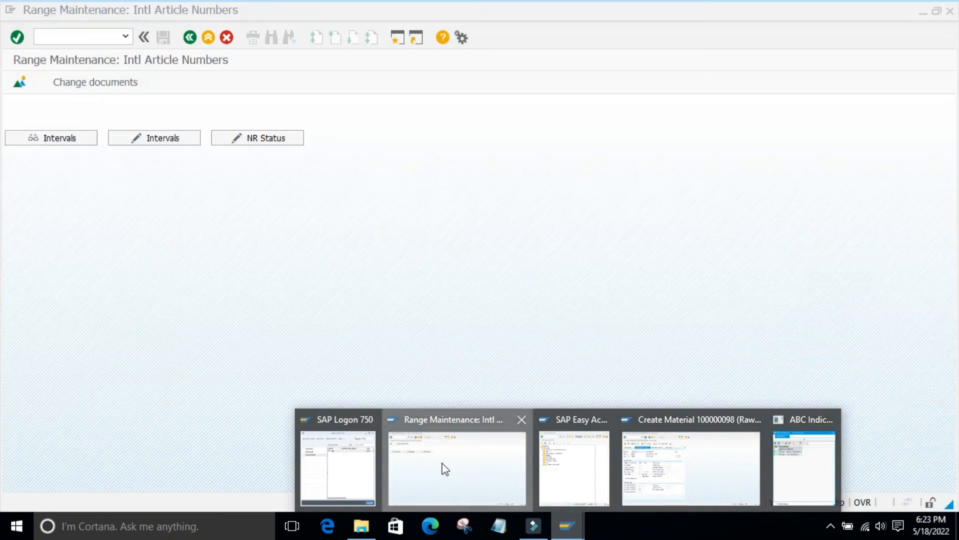
{"action": "left_click", "coordinate": [443, 466]}
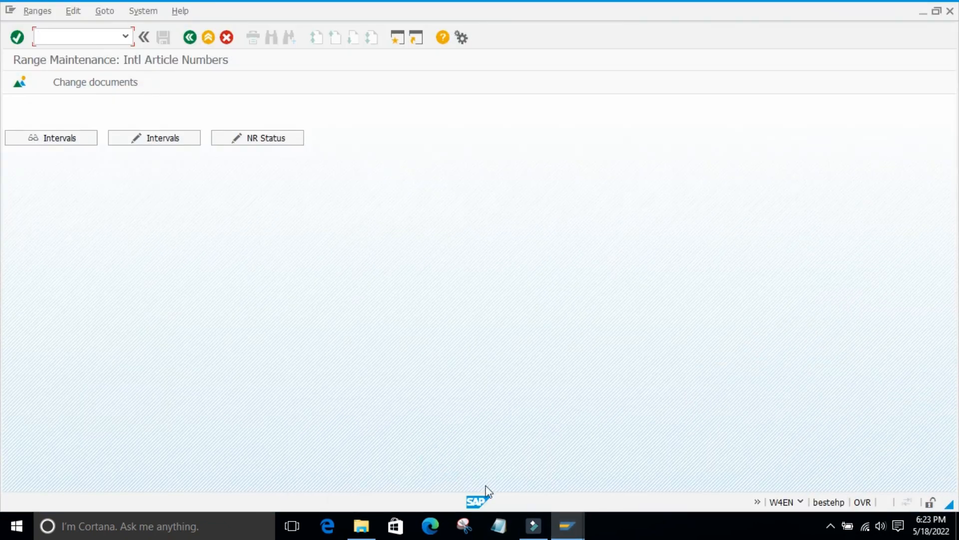
In the material creation session, go to the Basic data 1 view and examine the EAN/UPC field under Dimensions/EANs.
{"action": "left_click", "coordinate": [568, 524]}
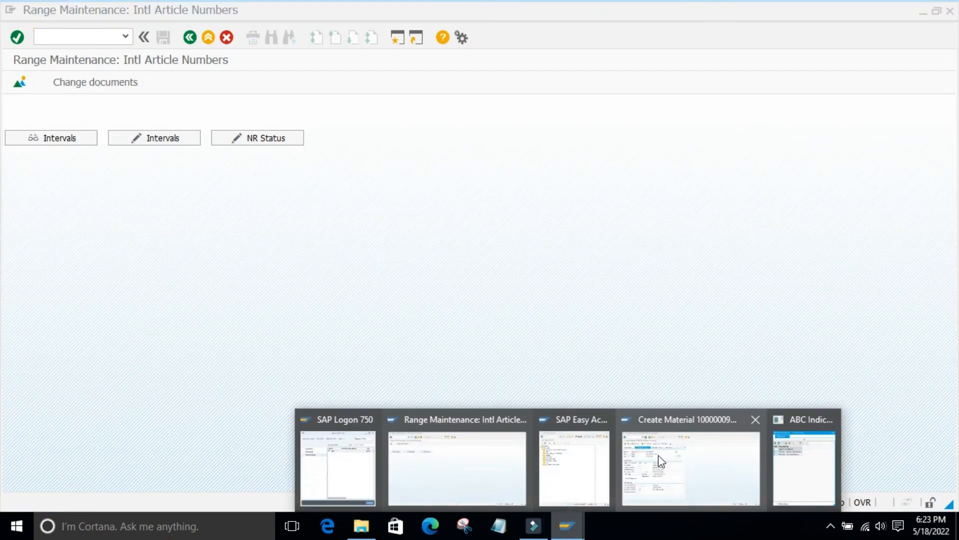
{"action": "left_click", "coordinate": [661, 460]}
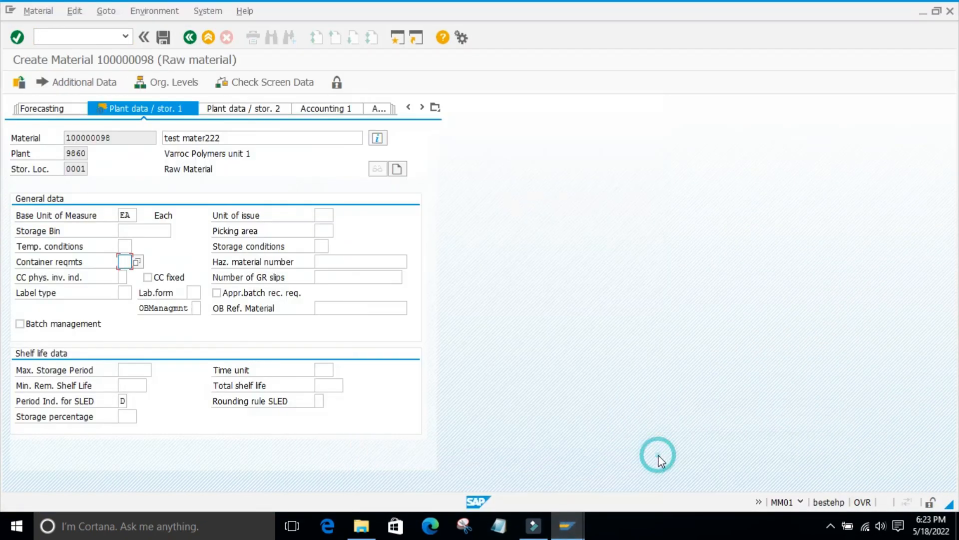
{"action": "left_click", "coordinate": [435, 107]}
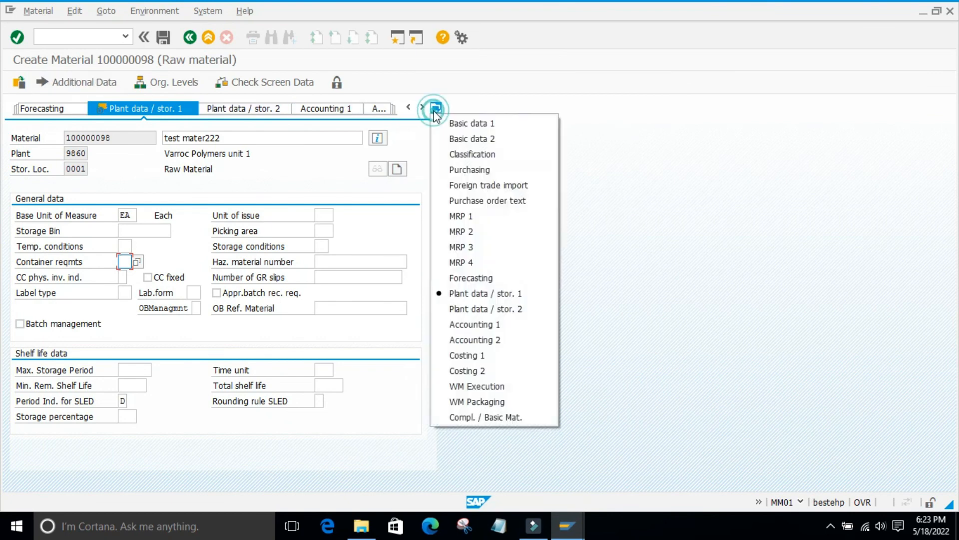
{"action": "left_click", "coordinate": [470, 123]}
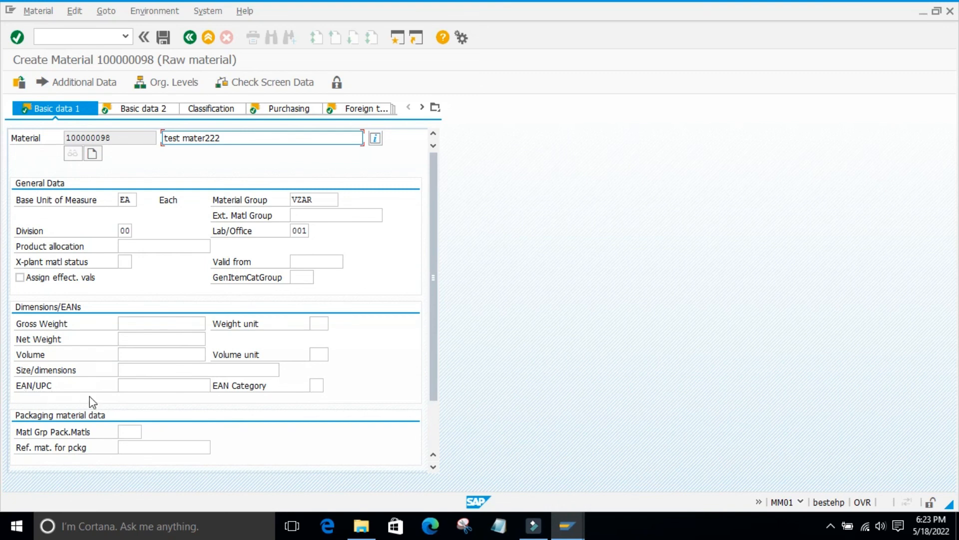
{"action": "left_click", "coordinate": [133, 381]}
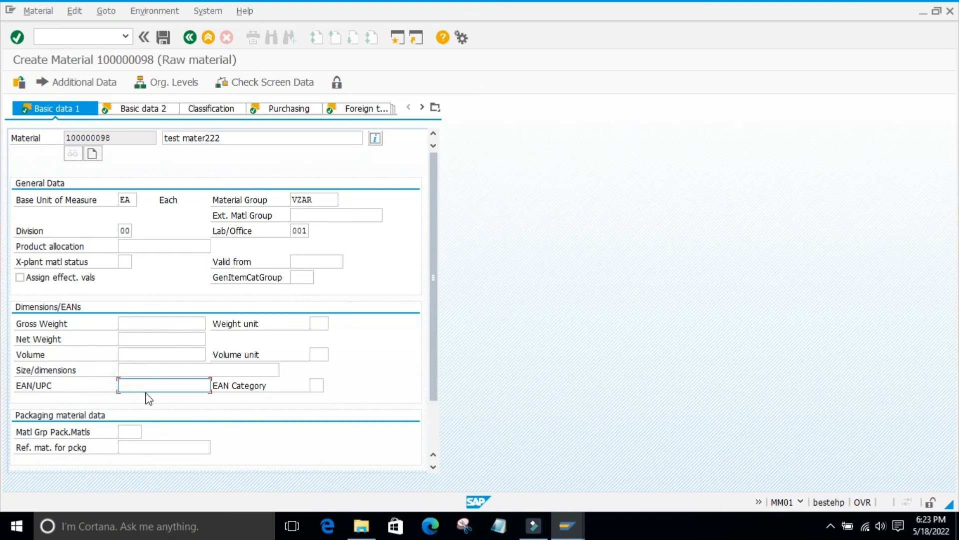
{"action": "left_click", "coordinate": [196, 408]}
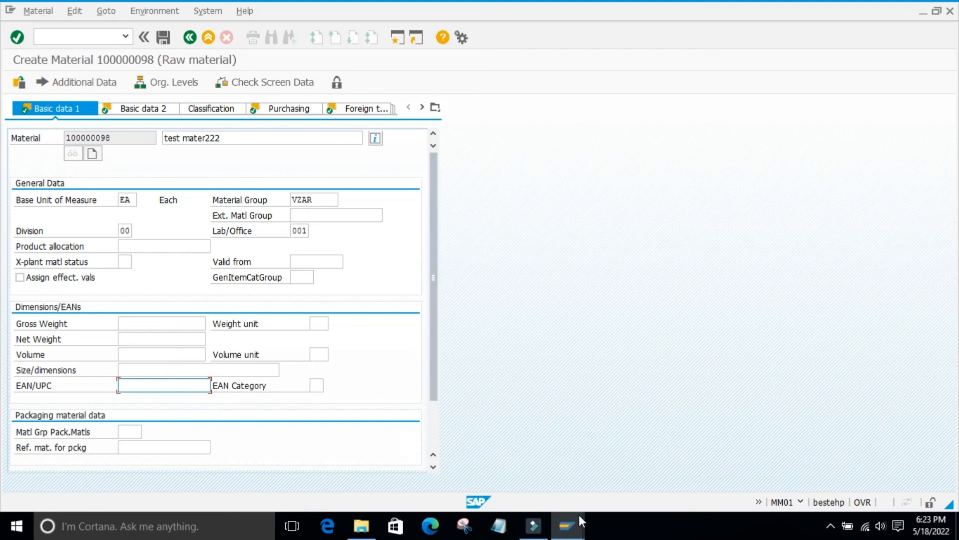
Switch back to the EAN range maintenance session, open the intervals in change mode for review, and return to the IMG structure.
{"action": "left_click", "coordinate": [570, 528]}
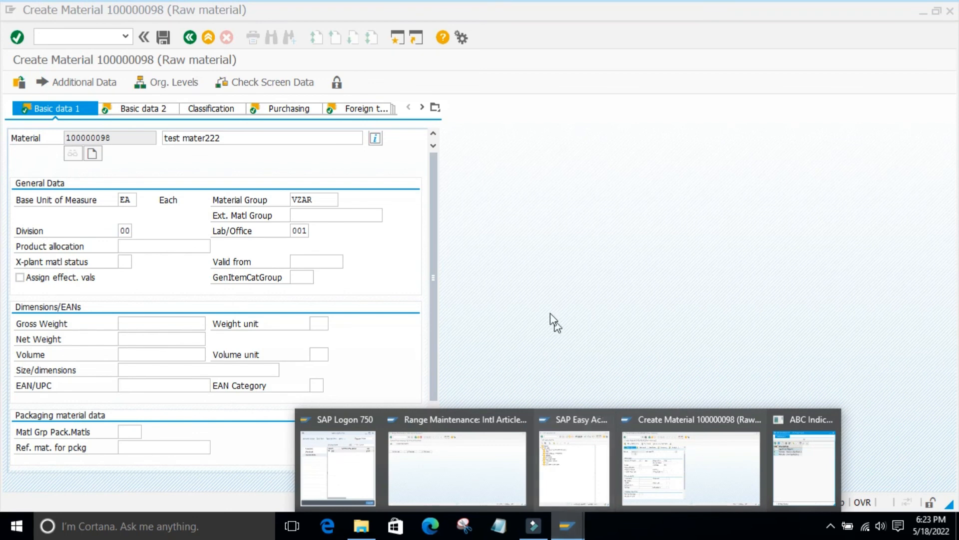
{"action": "left_click", "coordinate": [567, 527]}
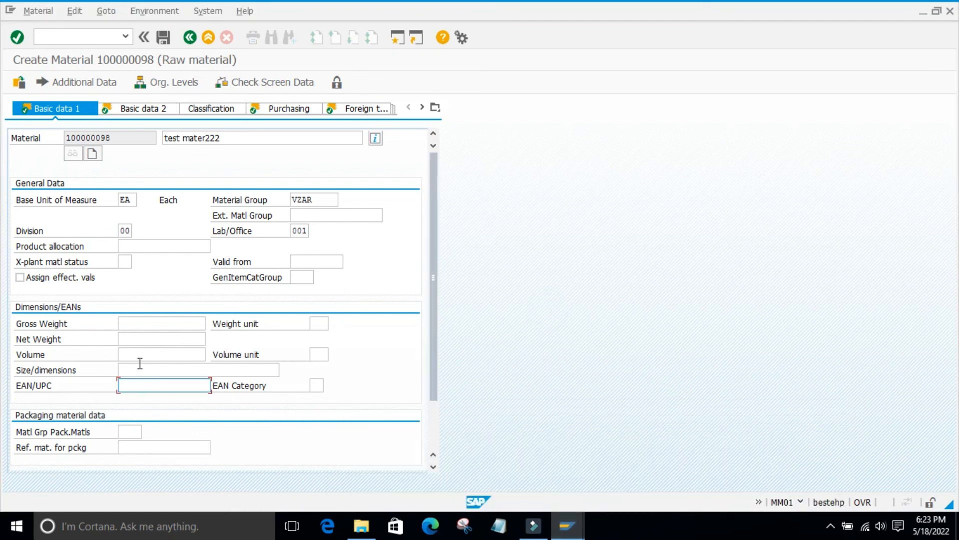
{"action": "left_click", "coordinate": [567, 527]}
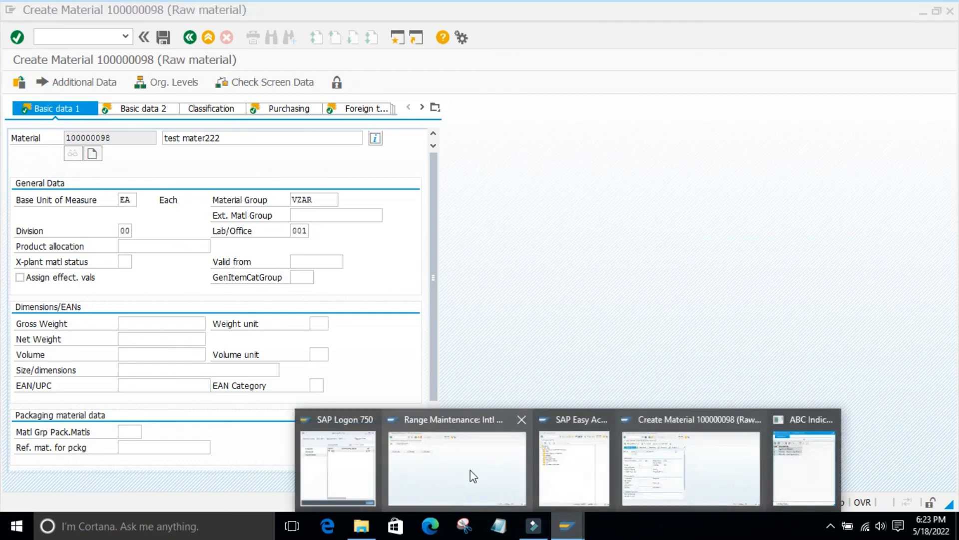
{"action": "left_click", "coordinate": [465, 472]}
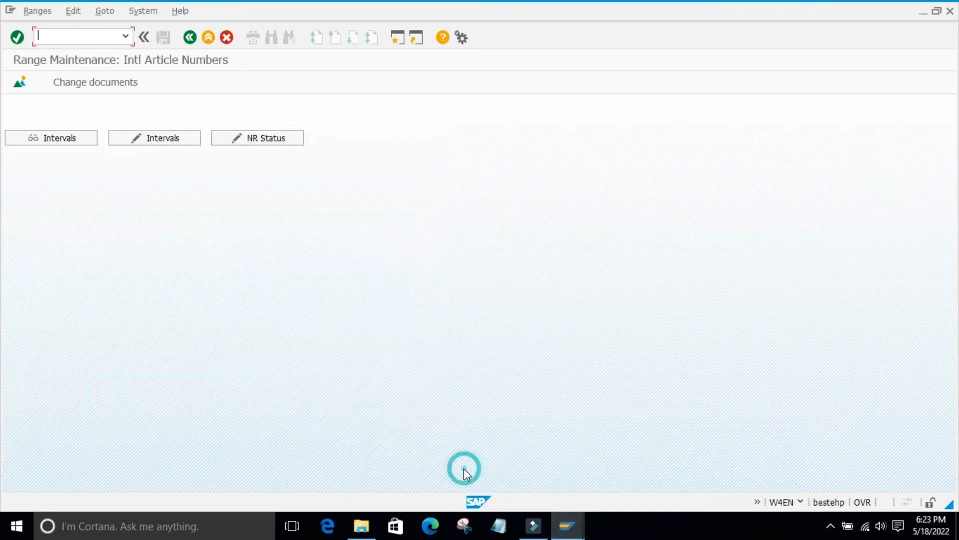
{"action": "left_click", "coordinate": [165, 144]}
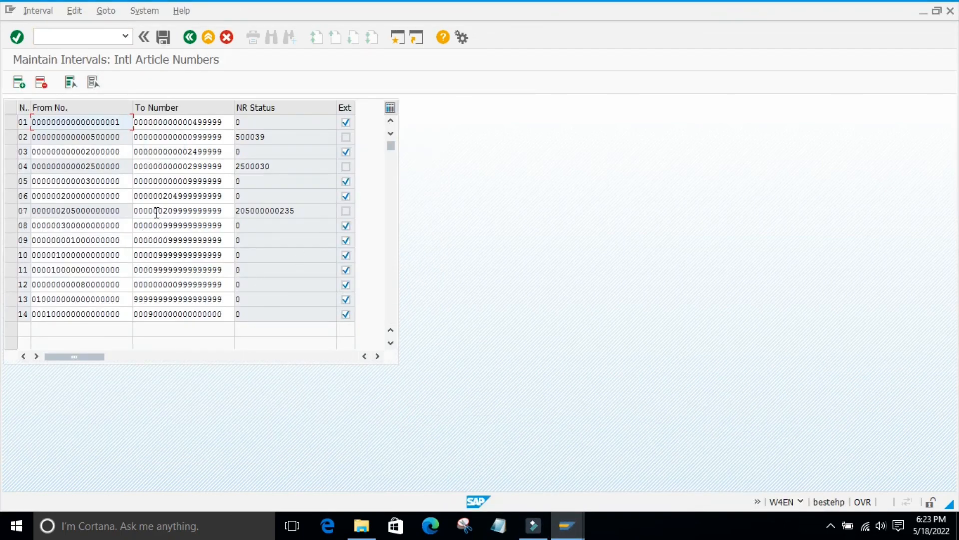
{"action": "left_click", "coordinate": [189, 38]}
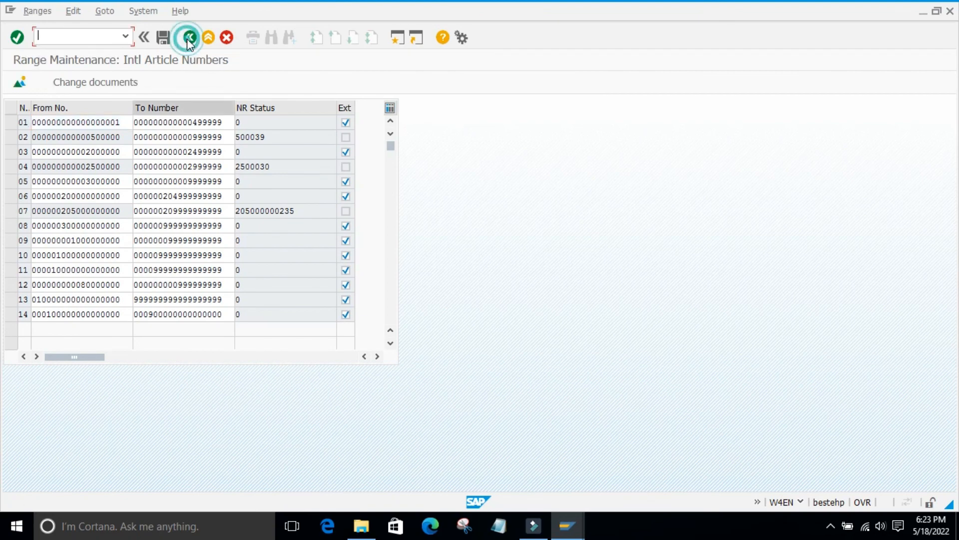
{"action": "left_click", "coordinate": [190, 38]}
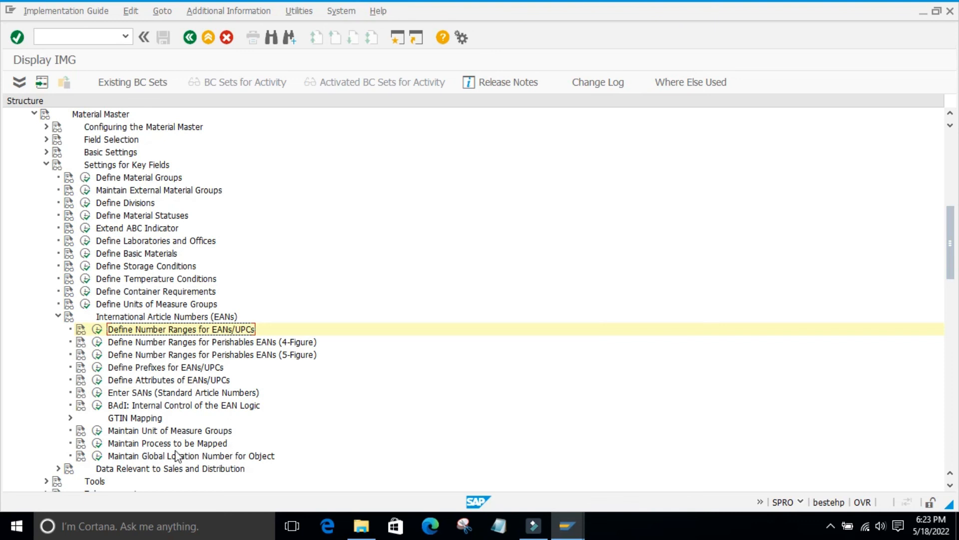
Collapse International Article Numbers (EANs) and Settings for Key Fields, and look through the activities under Tools before collapsing it.
{"action": "left_click", "coordinate": [58, 317]}
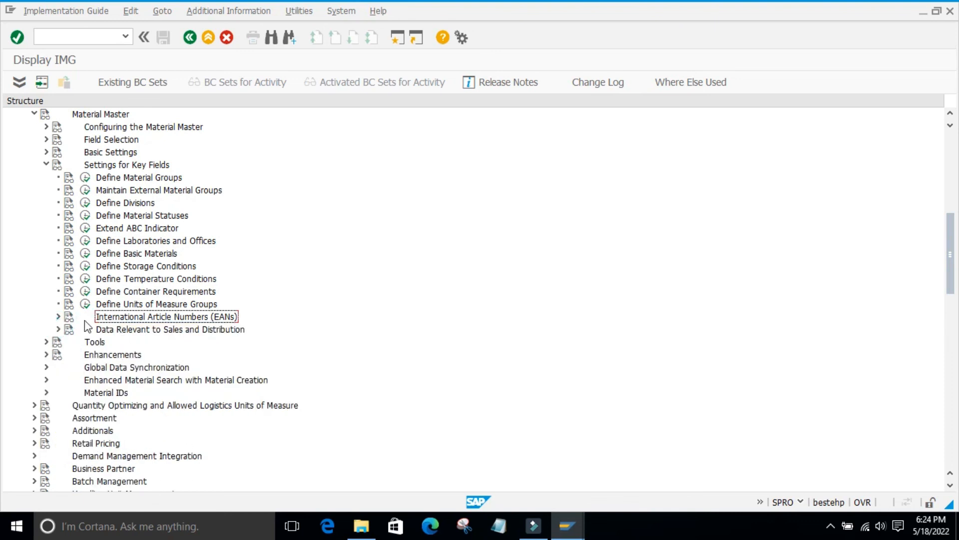
{"action": "scroll", "coordinate": [89, 336], "scroll_direction": "up", "scroll_amount": 3}
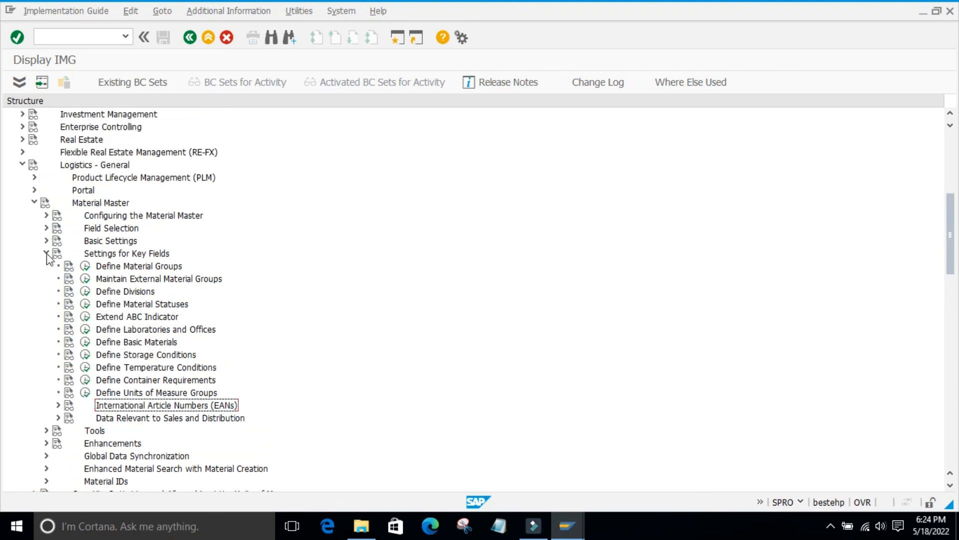
{"action": "left_click", "coordinate": [47, 254]}
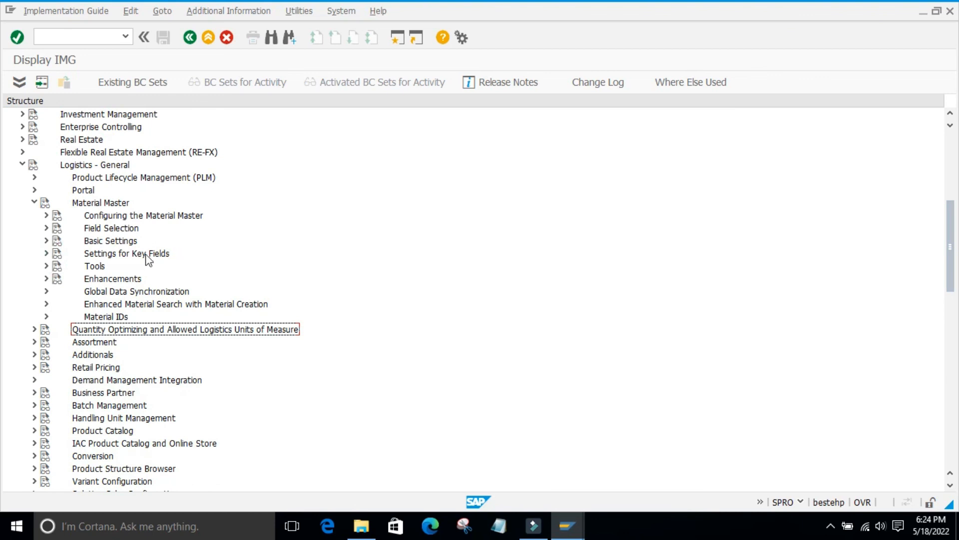
{"action": "left_click", "coordinate": [47, 266]}
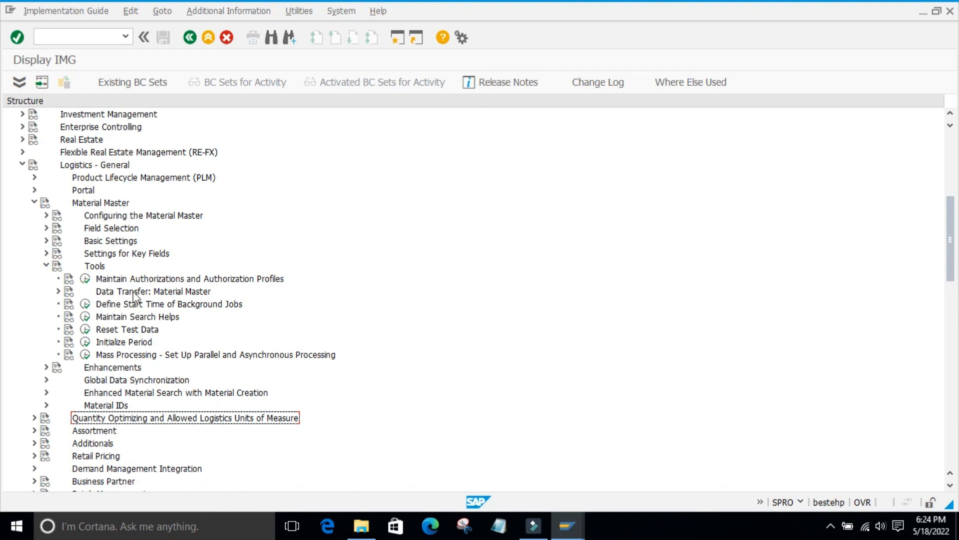
{"action": "left_click", "coordinate": [46, 265]}
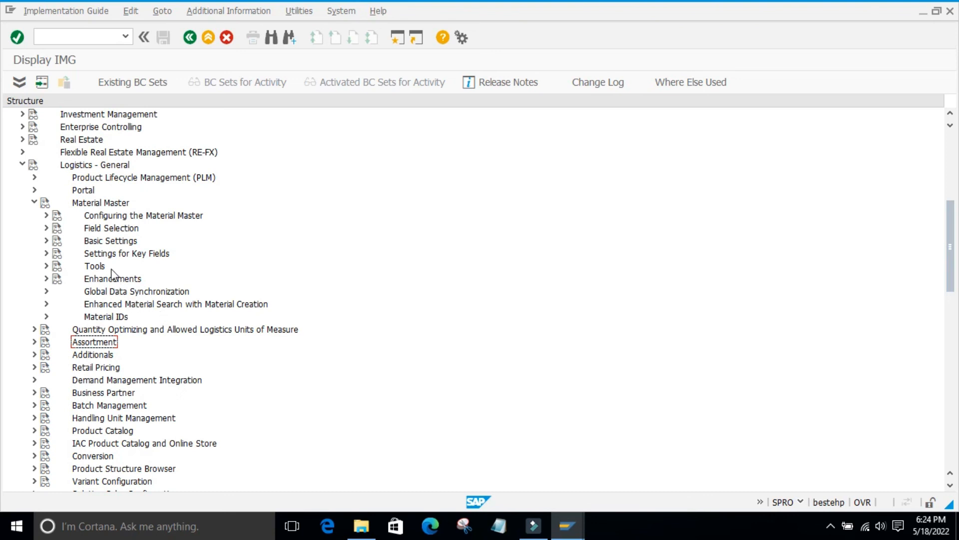
Collapse the Material Master and Logistics - General nodes in the IMG structure.
{"action": "scroll", "coordinate": [120, 309], "scroll_direction": "up", "scroll_amount": 2}
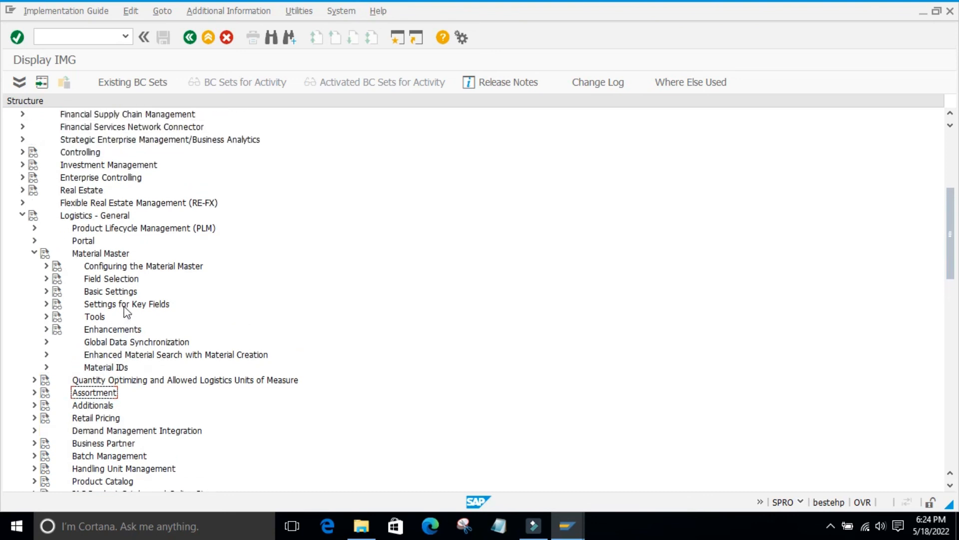
{"action": "left_click", "coordinate": [33, 253]}
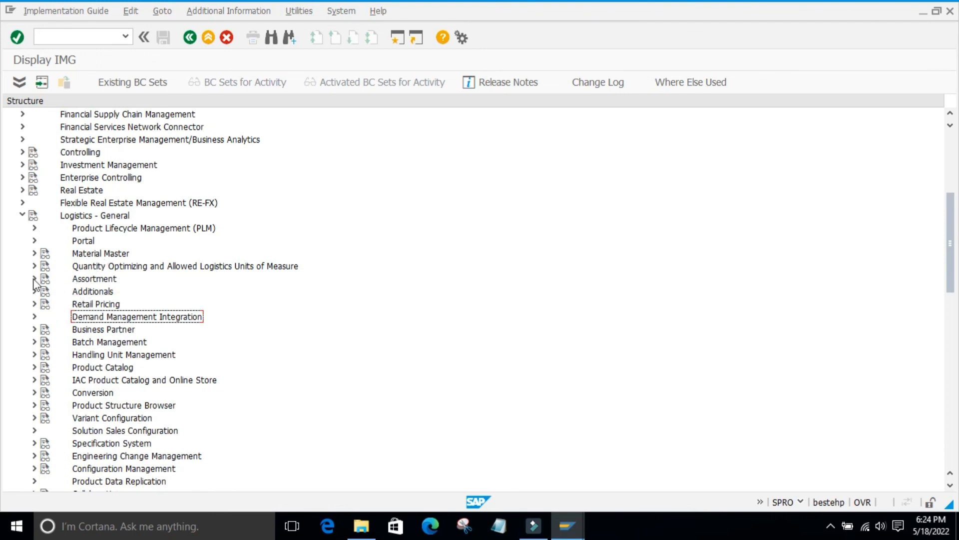
{"action": "left_click", "coordinate": [22, 215]}
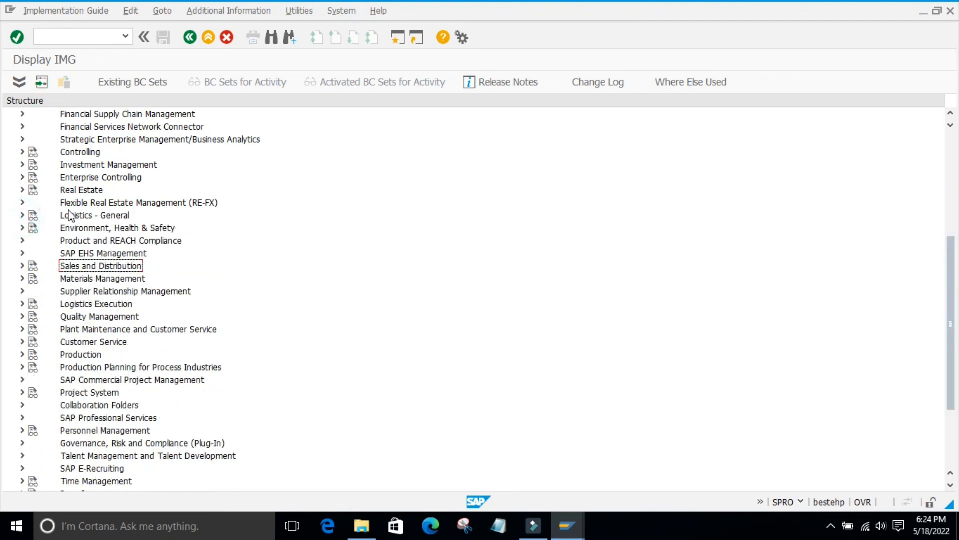